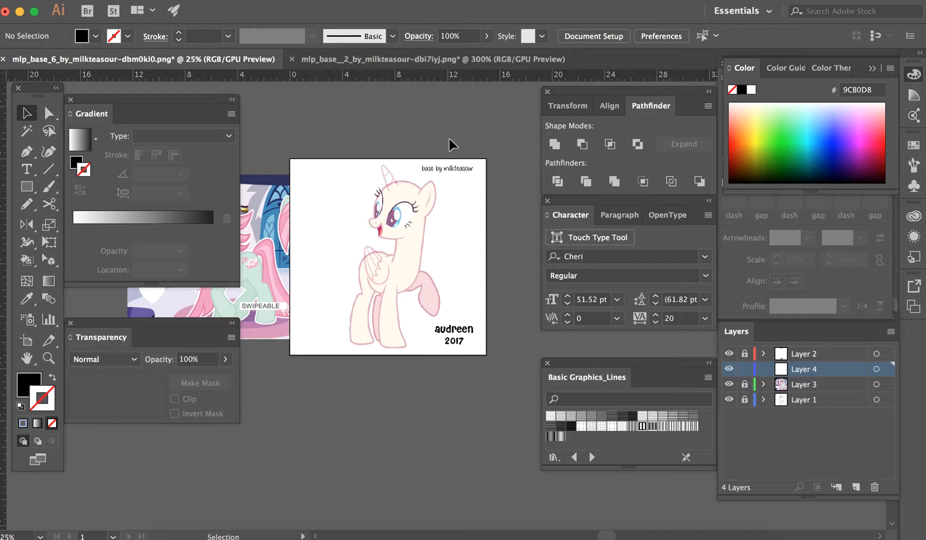
- Examine the pony base and compare it with the pink-haired reference pony beside the artboard
key(a)
scroll(449, 140, up, 1)
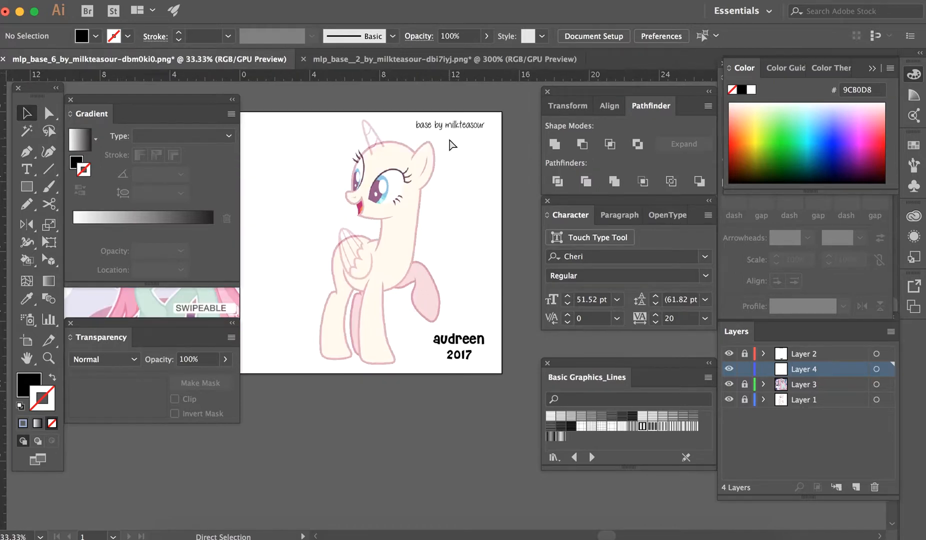
scroll(450, 141, up, 1)
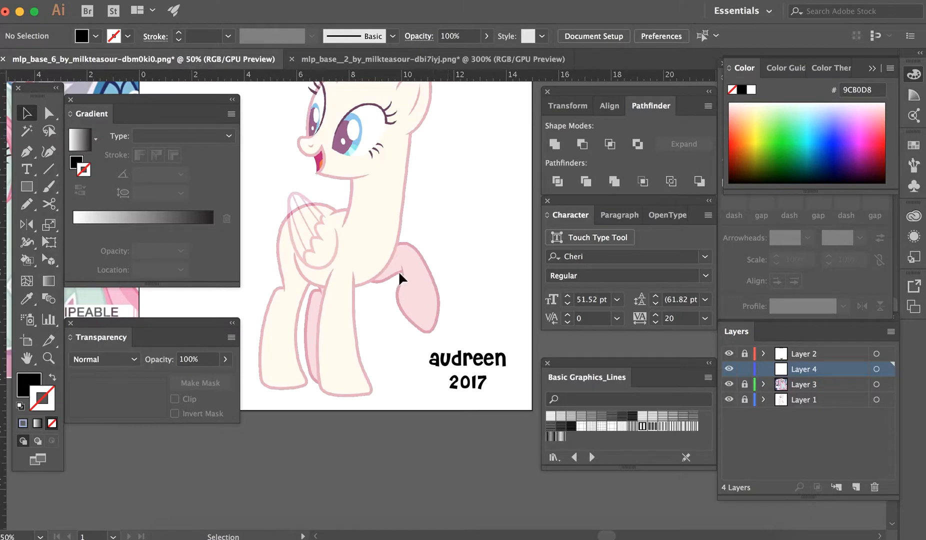
scroll(398, 271, left, 6)
scroll(398, 278, down, 1)
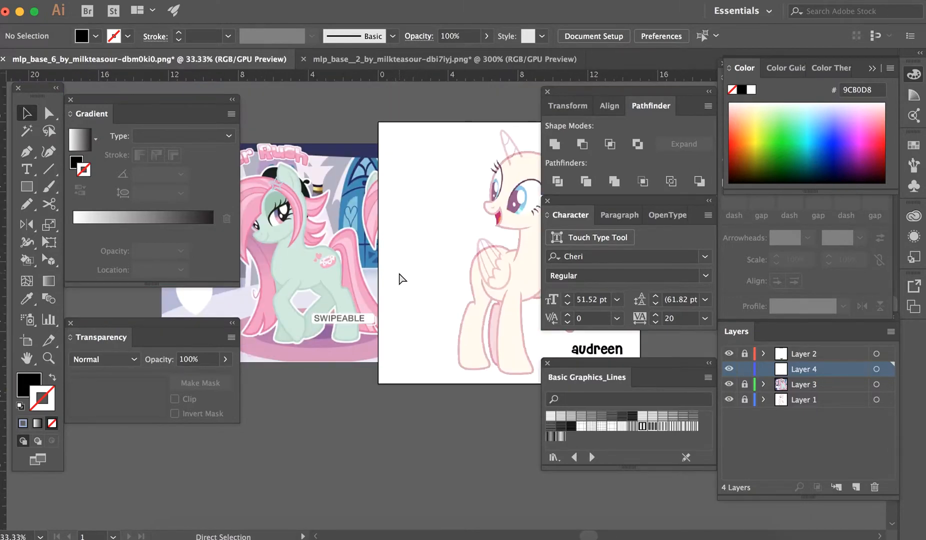
scroll(398, 278, right, 4)
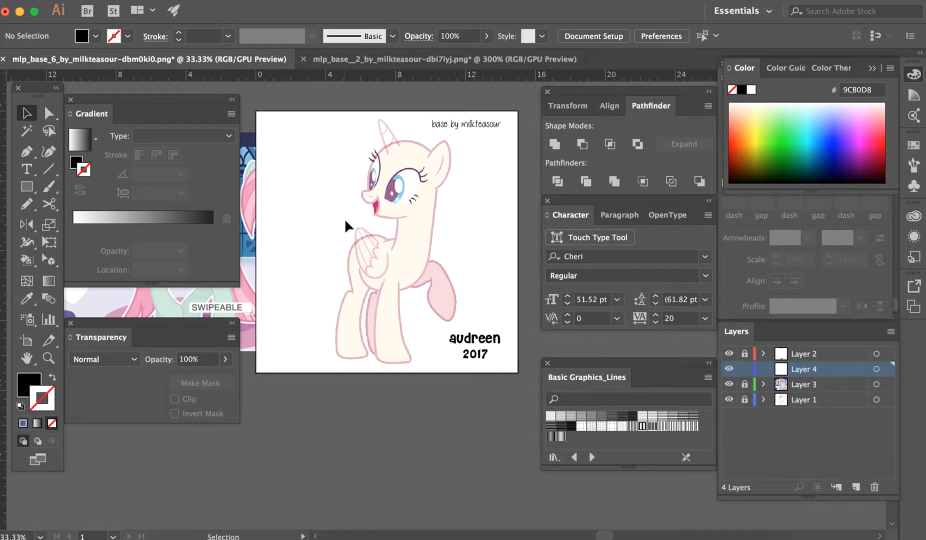
key(super)
key(super)
key(super)
key(super+equal)
scroll(380, 241, left, 5)
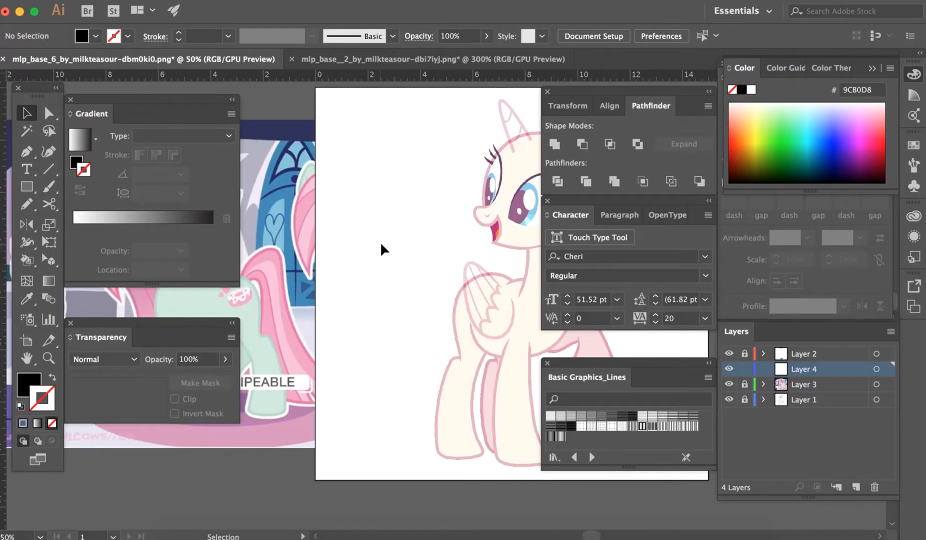
scroll(379, 241, left, 2)
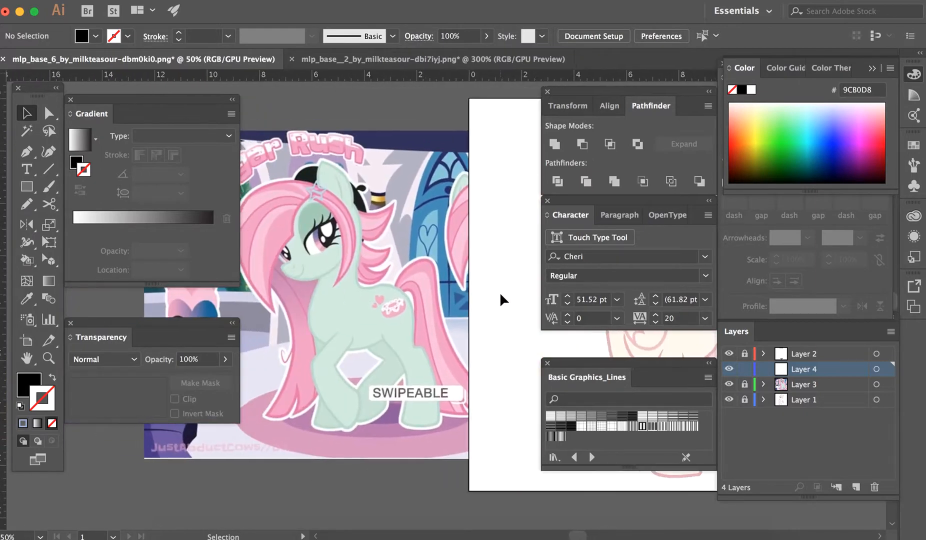
scroll(499, 293, left, 3)
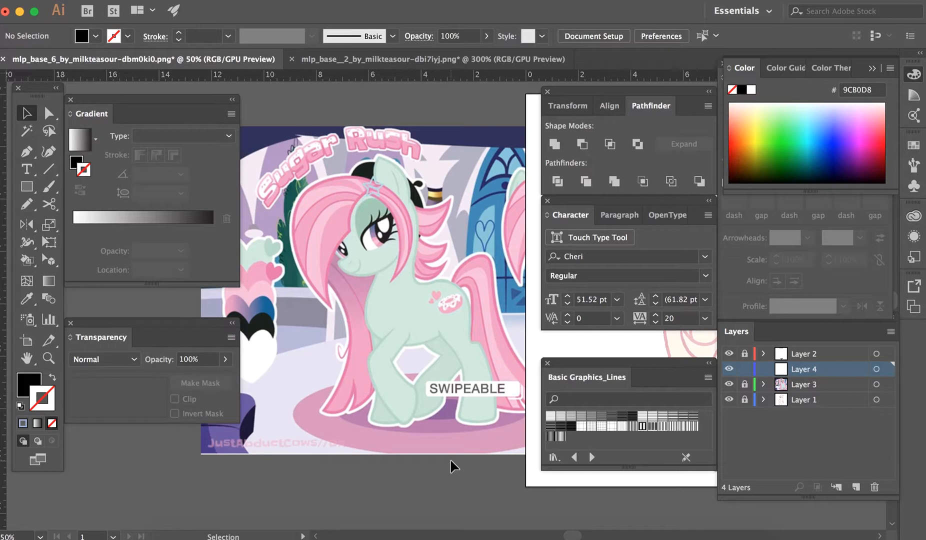
- Sample the darker pink of the reference pony's hair with the Eyedropper as the fill colour
key(super+1)
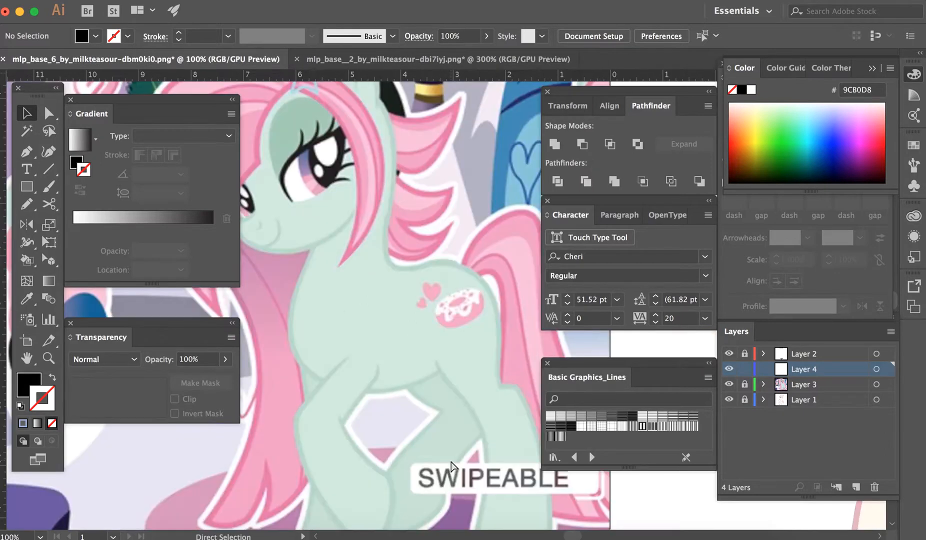
key(i)
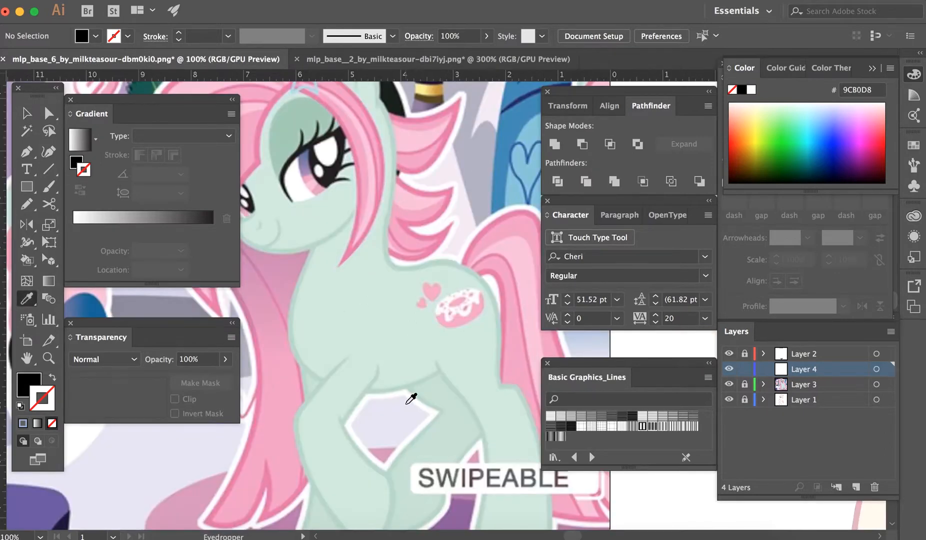
scroll(411, 398, up, 3)
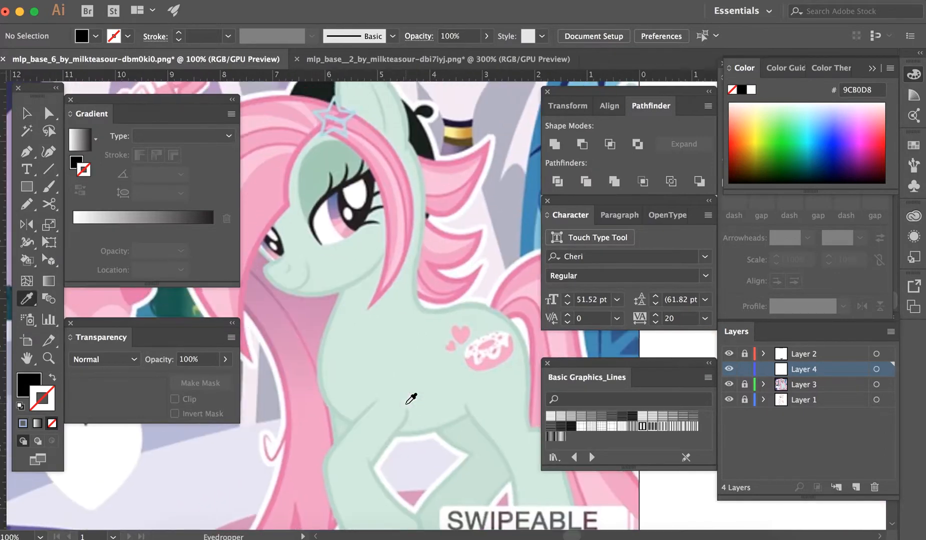
click(378, 299)
key(v)
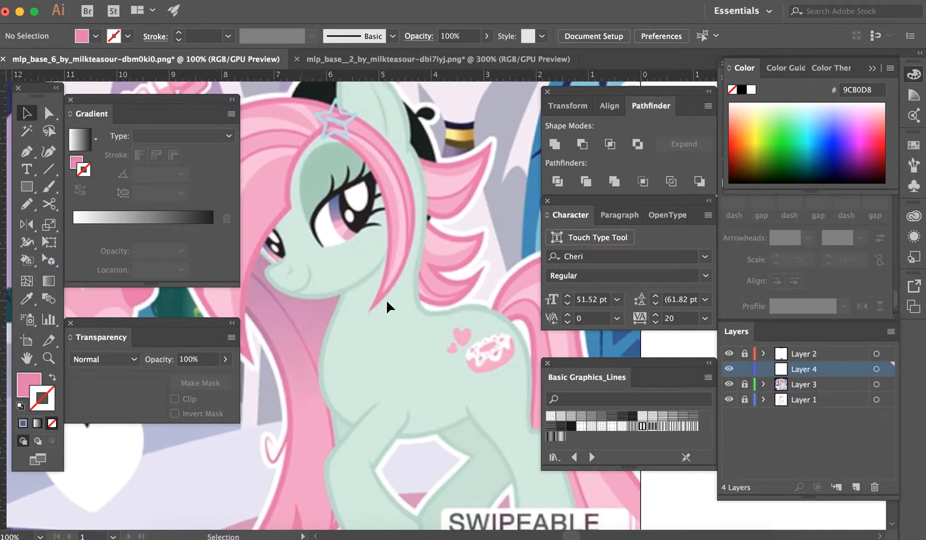
- Swap the fill and stroke colours so pink E377AC is the stroke and the fill is none
scroll(406, 276, right, 10)
scroll(406, 277, right, 3)
key(x)
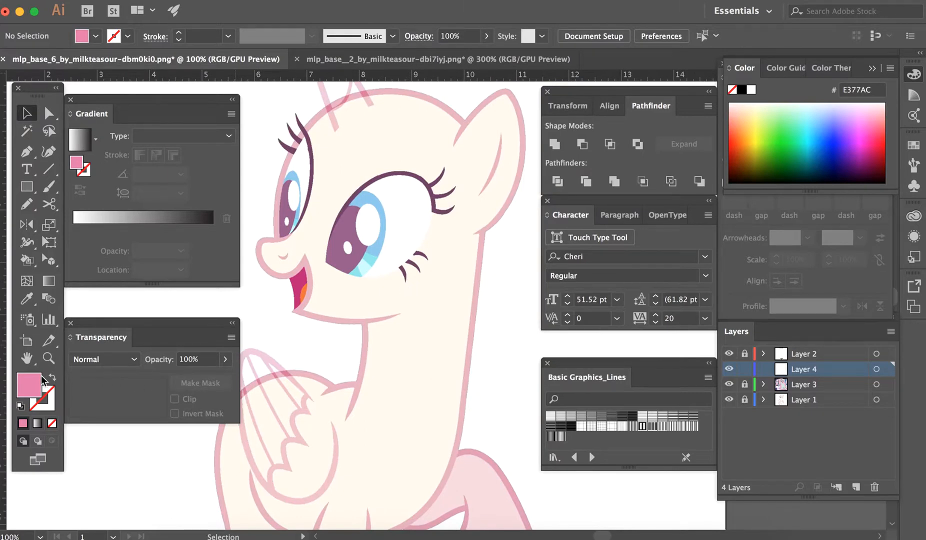
key(shift+x)
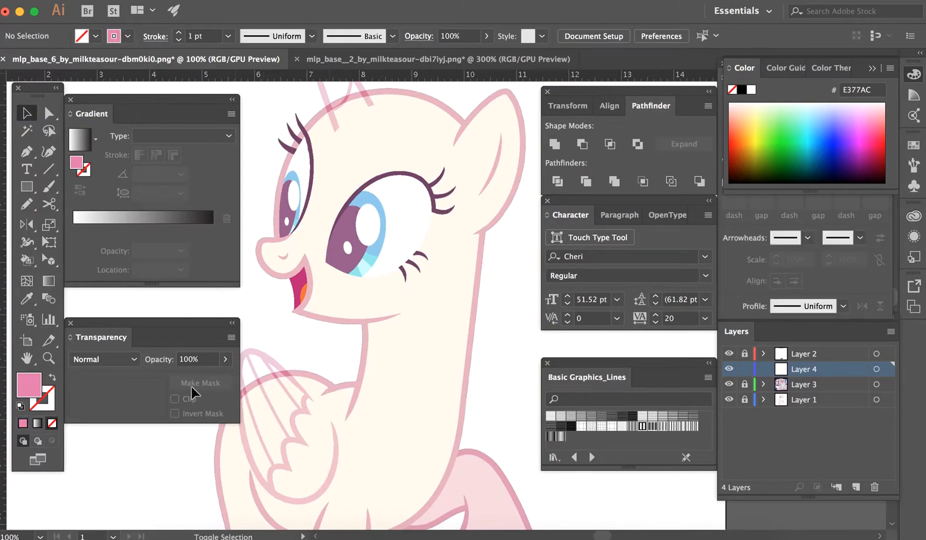
click(52, 378)
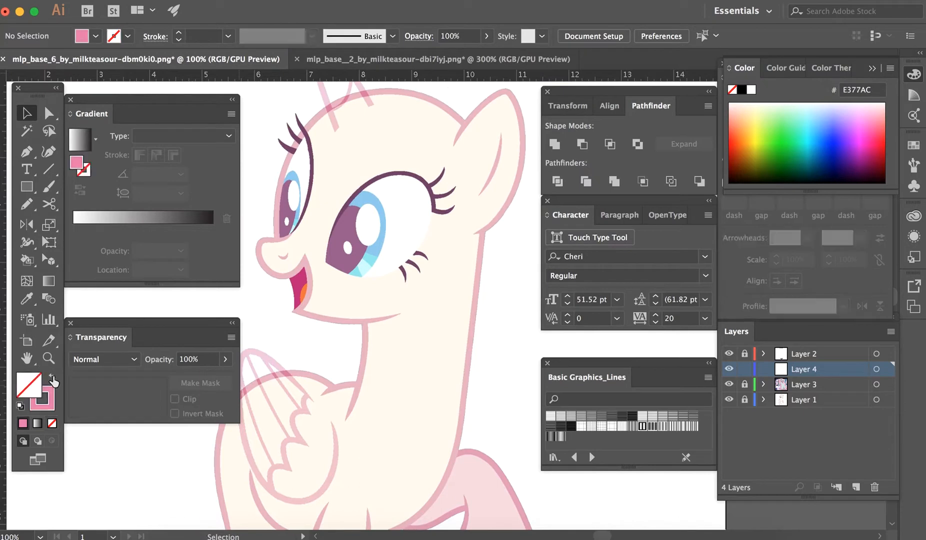
click(52, 377)
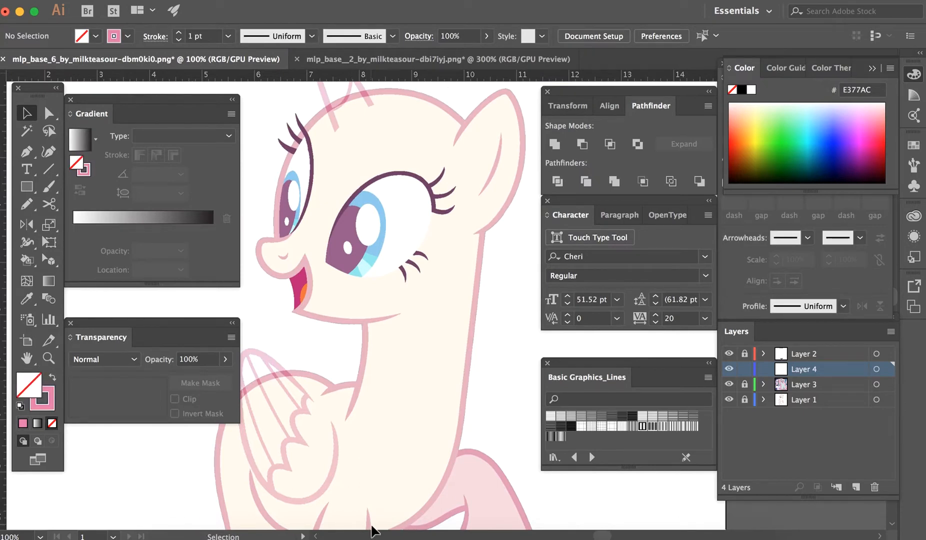
- Draw a closed, curved hair strand about 3.6 in long with the Pen tool, from the ear's base down beside the cheek
key(p)
scroll(423, 386, left, 12)
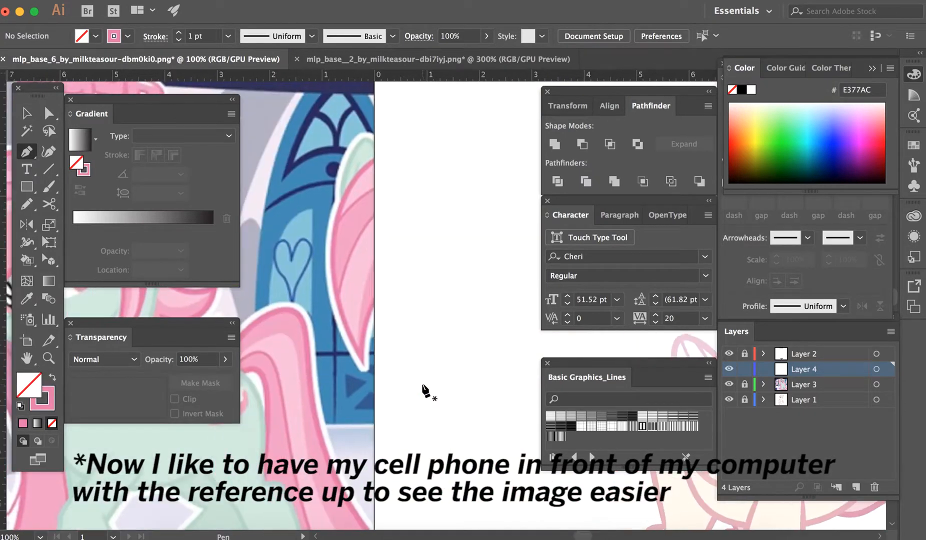
scroll(424, 390, left, 10)
scroll(423, 389, right, 20)
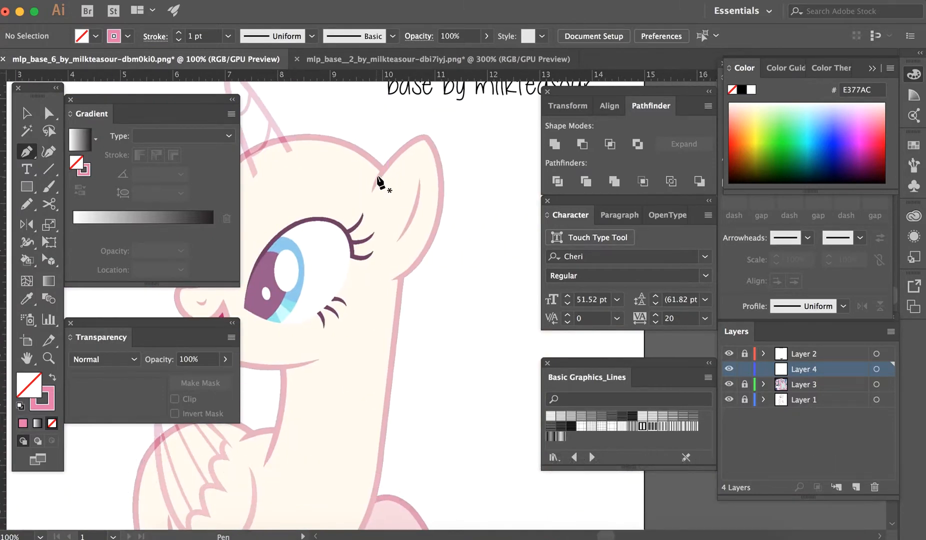
click(376, 174)
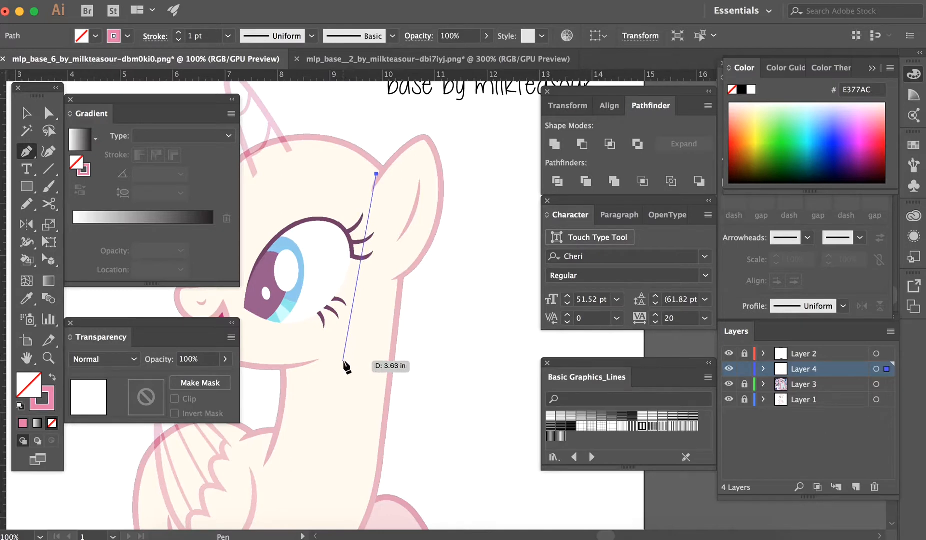
drag(343, 360, 246, 441)
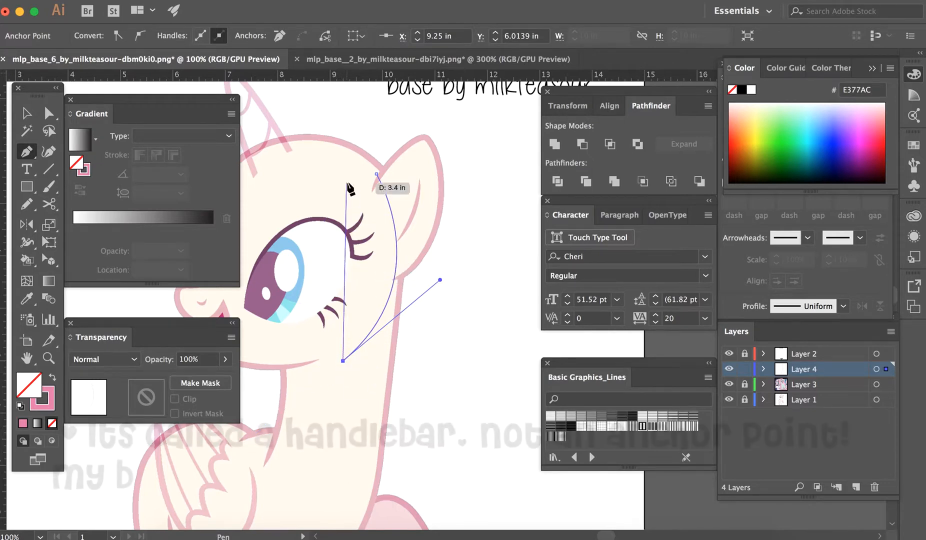
drag(343, 174, 284, 86)
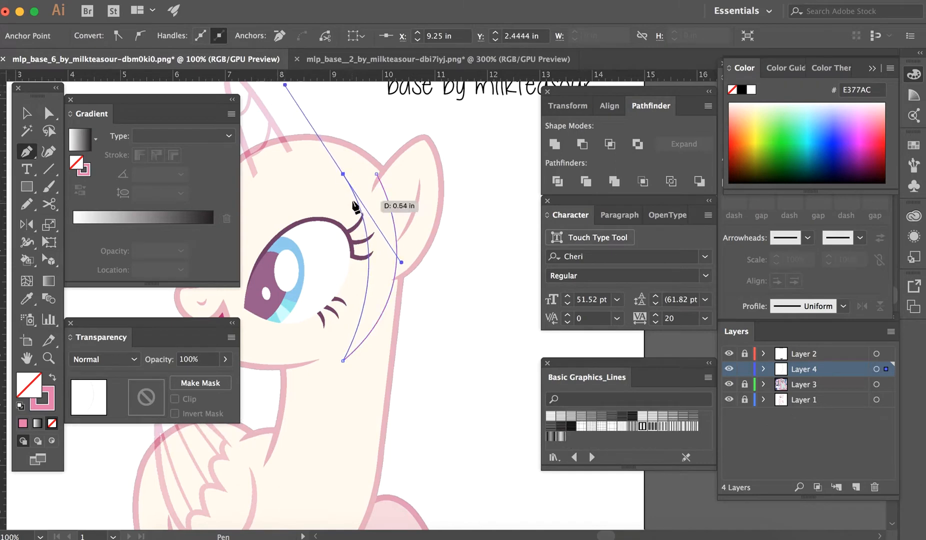
click(343, 174)
drag(378, 174, 402, 193)
key(v)
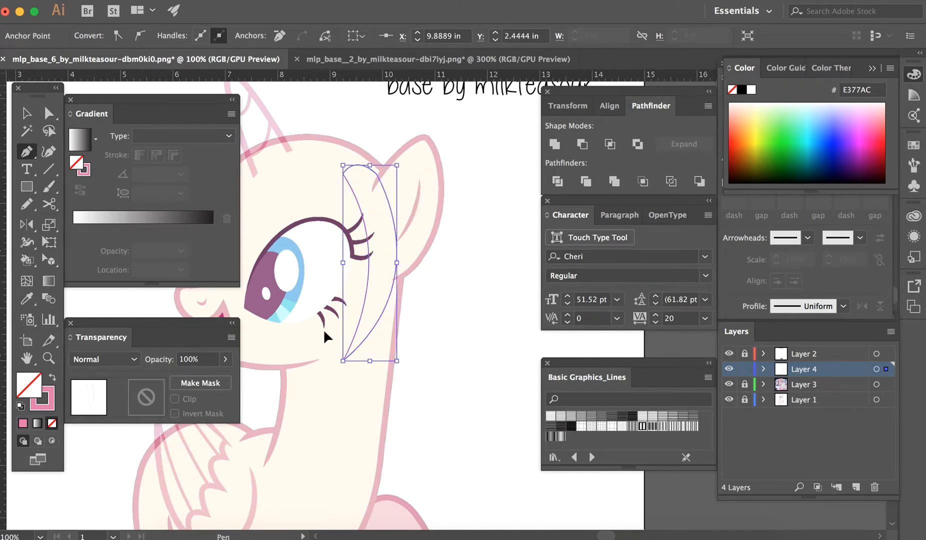
click(323, 327)
- Stretch the hair strand downward past the jaw and widen it slightly toward the eye, using the reference as a guide
scroll(322, 328, left, 4)
scroll(322, 325, left, 15)
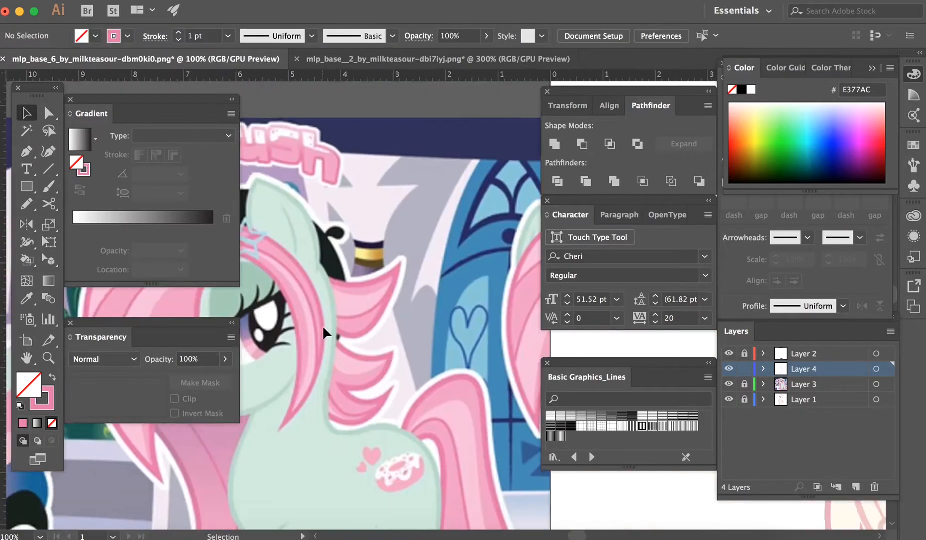
scroll(323, 325, right, 15)
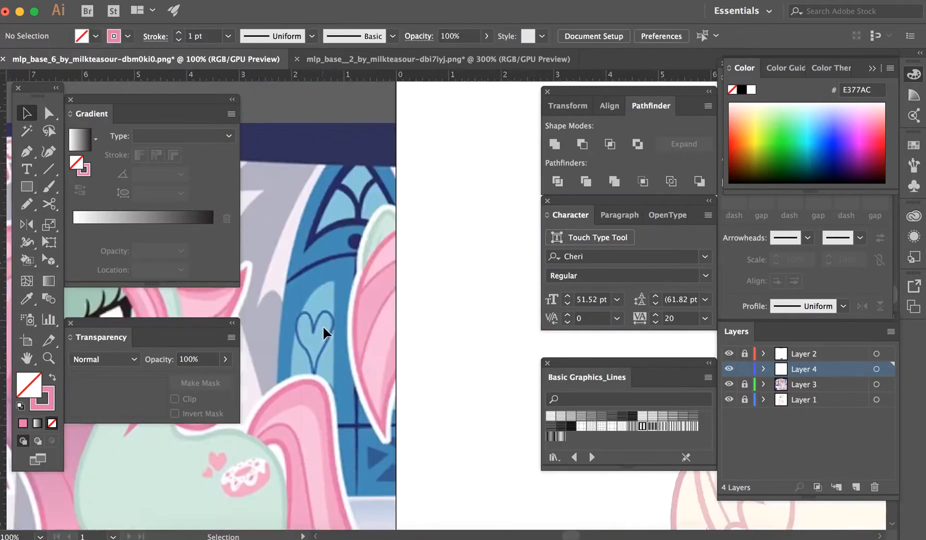
click(504, 388)
drag(503, 388, 436, 278)
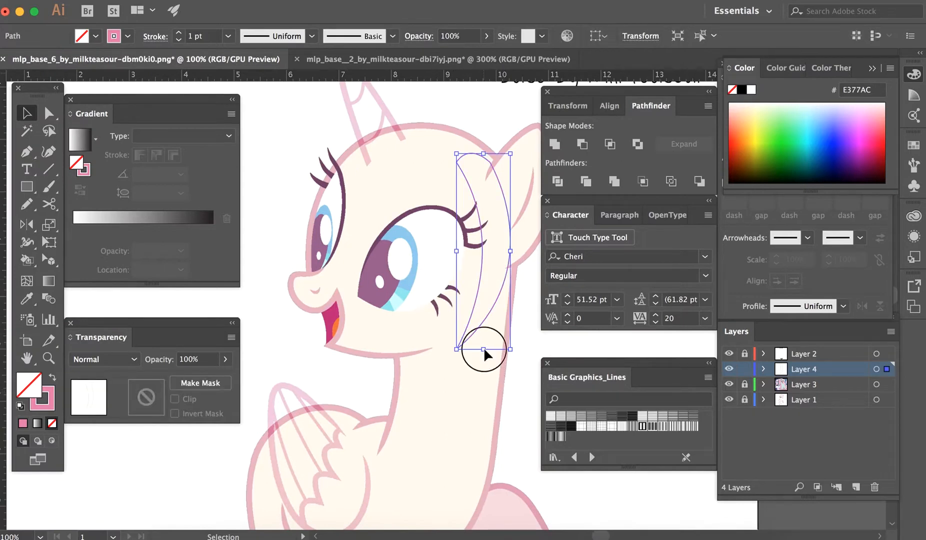
drag(483, 349, 480, 380)
click(430, 292)
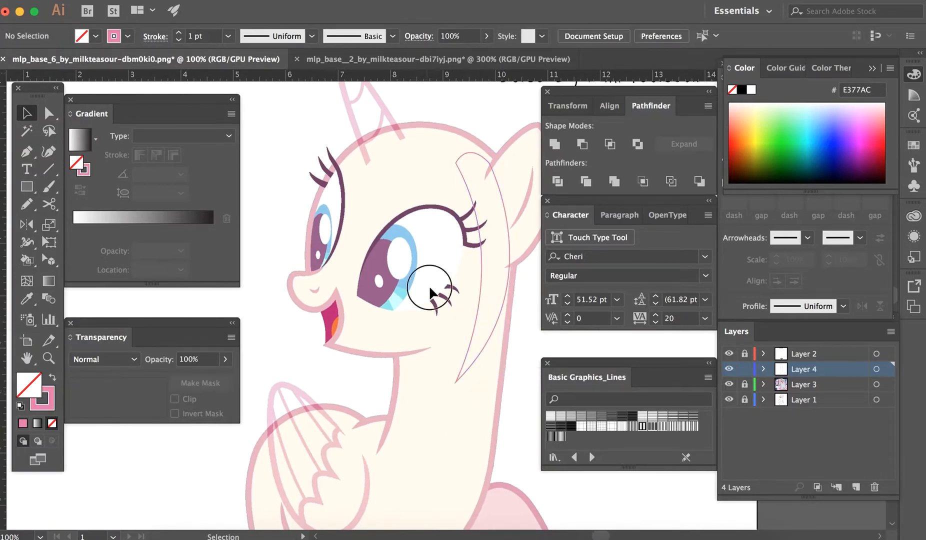
click(481, 340)
drag(453, 263, 444, 262)
click(379, 306)
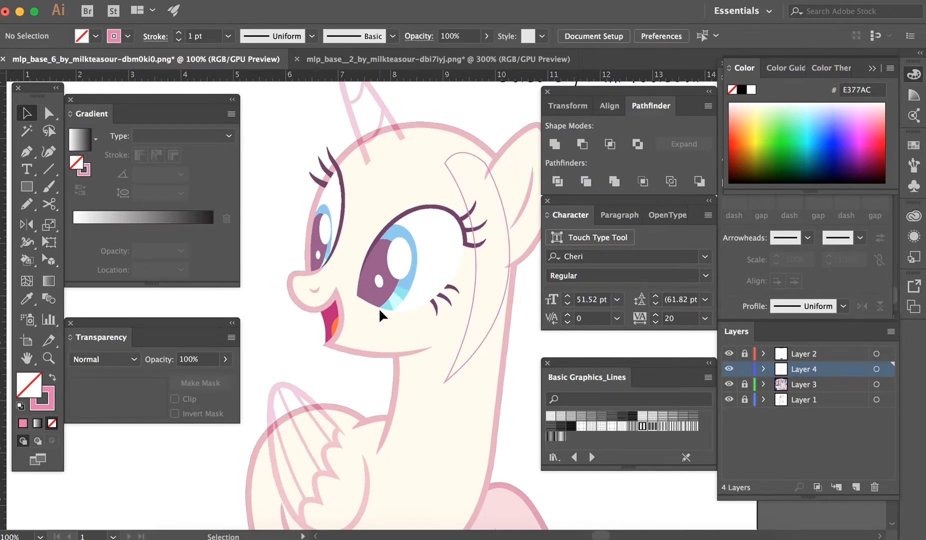
- Check the hair strand's outline by hiding Layer 1 and showing it again
drag(380, 313, 492, 415)
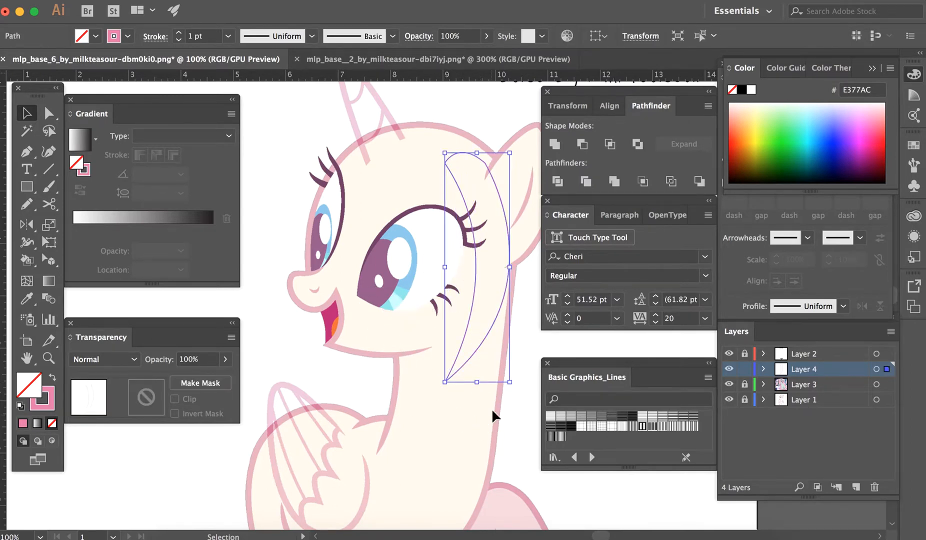
click(471, 413)
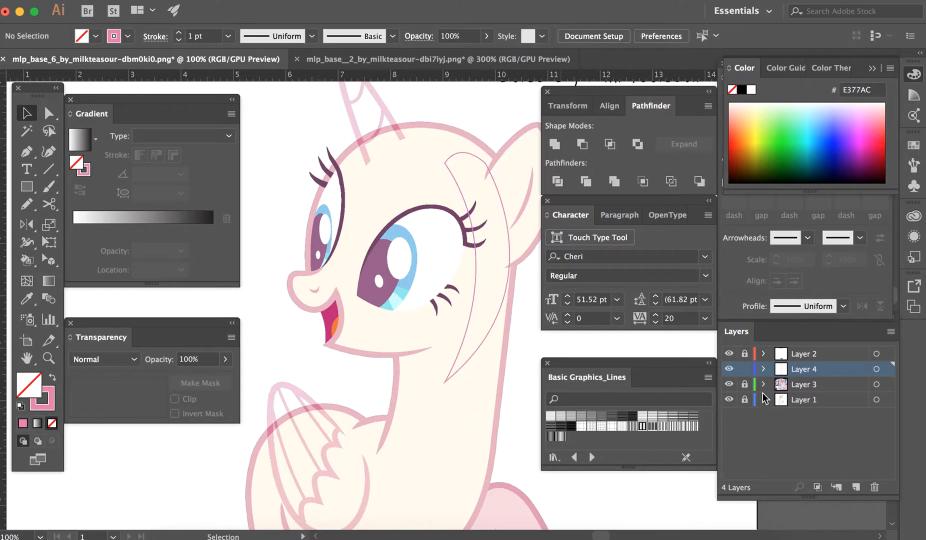
click(729, 399)
click(729, 400)
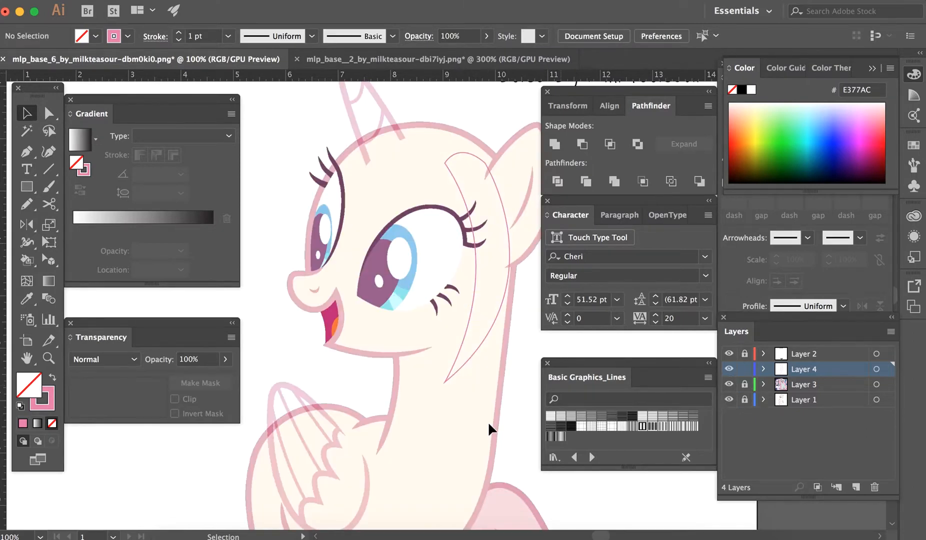
- Set the stroke weight of the pink hair strand beside the cheek to 7 pt
drag(485, 422, 412, 335)
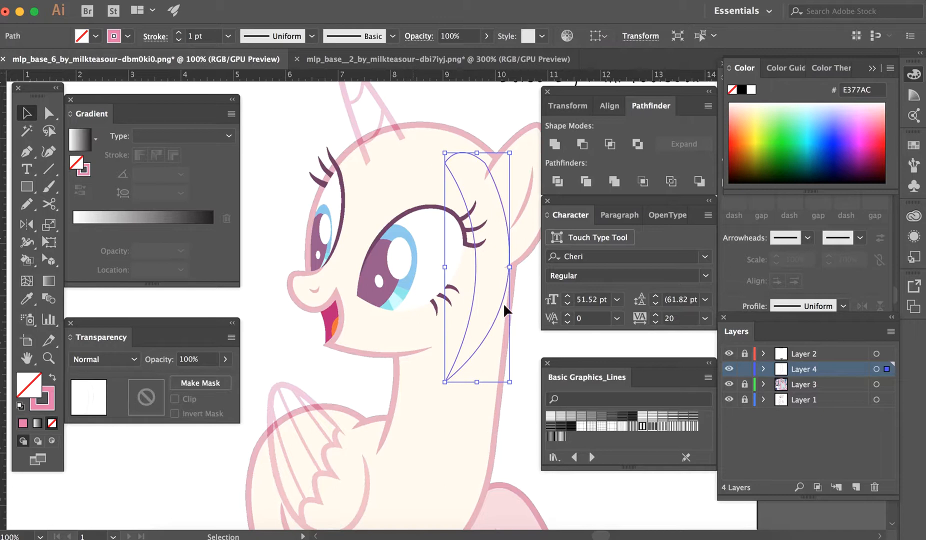
click(724, 282)
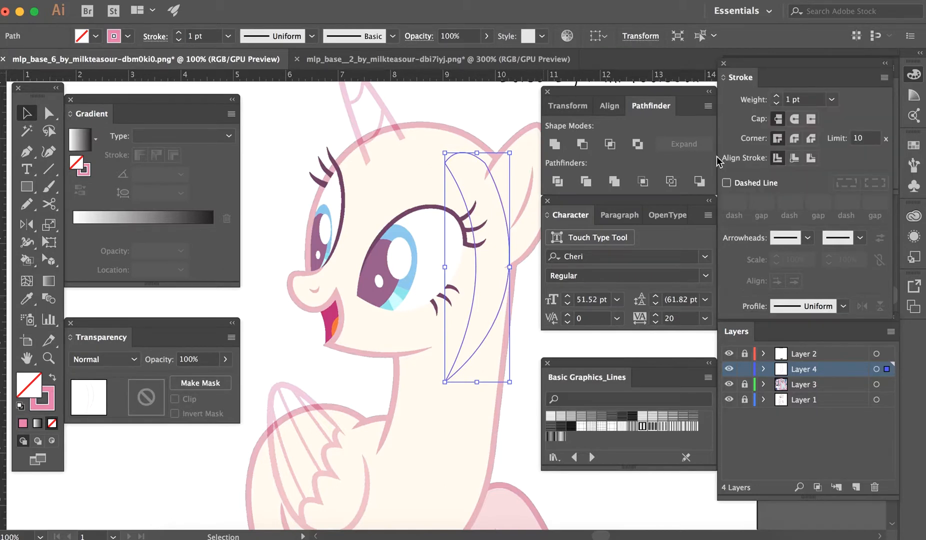
click(721, 79)
click(726, 79)
click(725, 79)
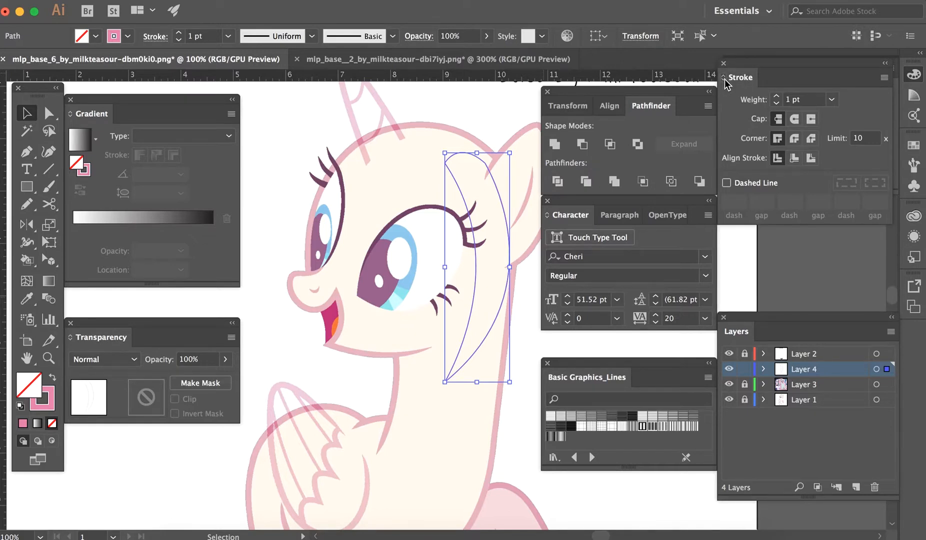
click(724, 78)
click(724, 78)
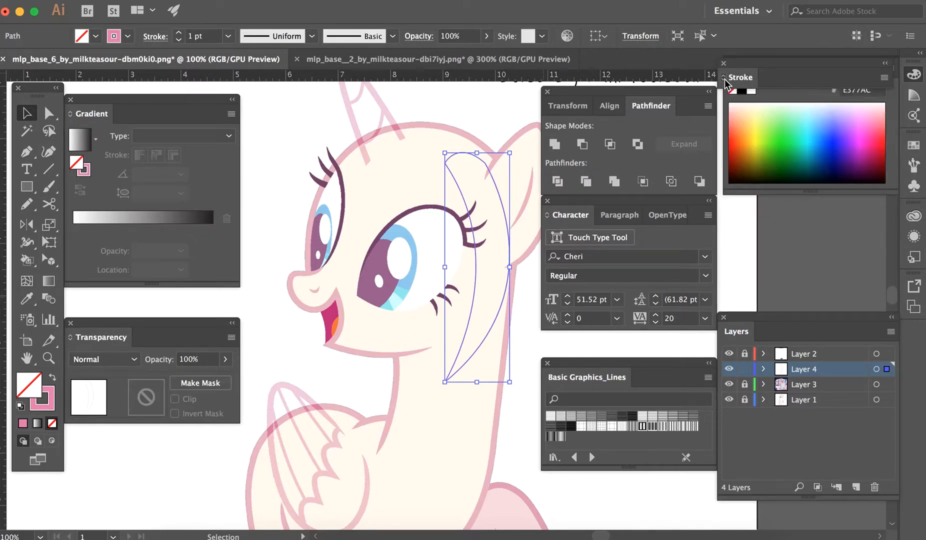
click(724, 79)
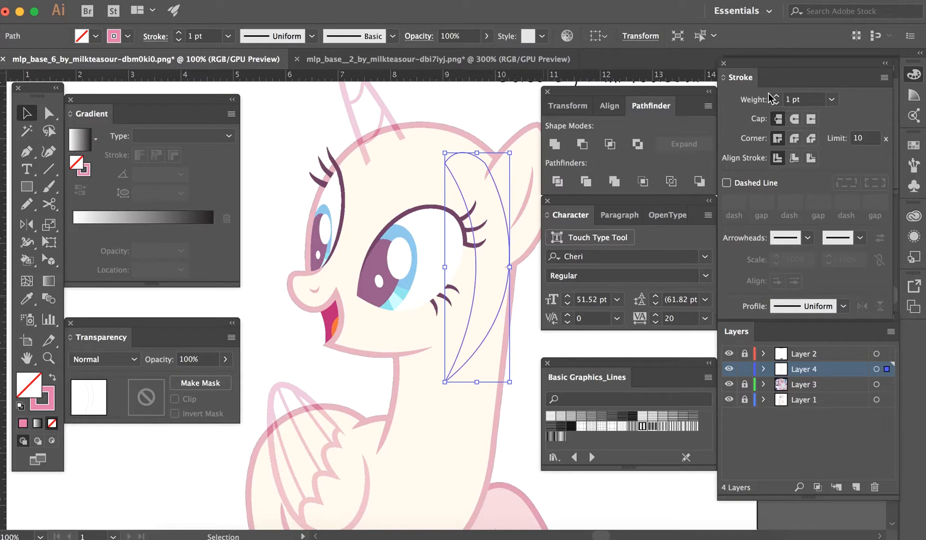
click(802, 100)
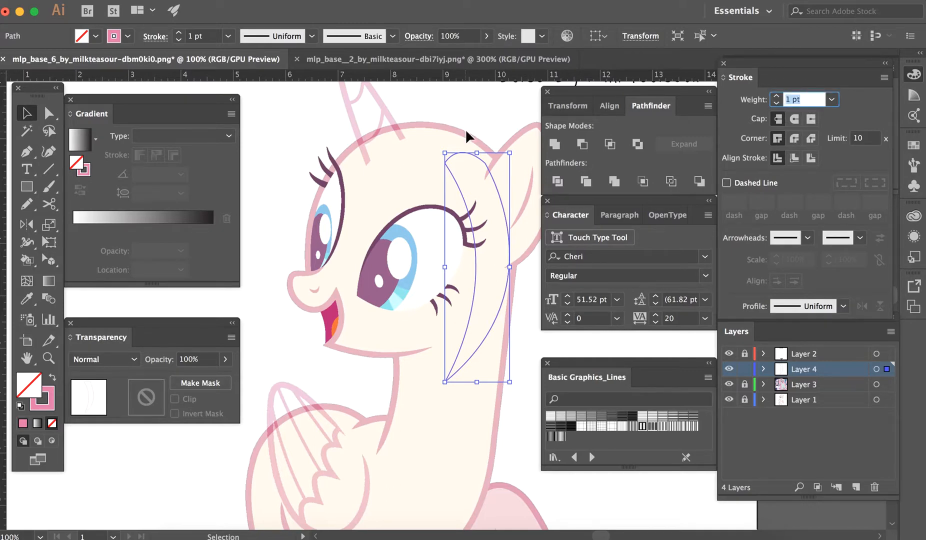
text(9)
key(Return)
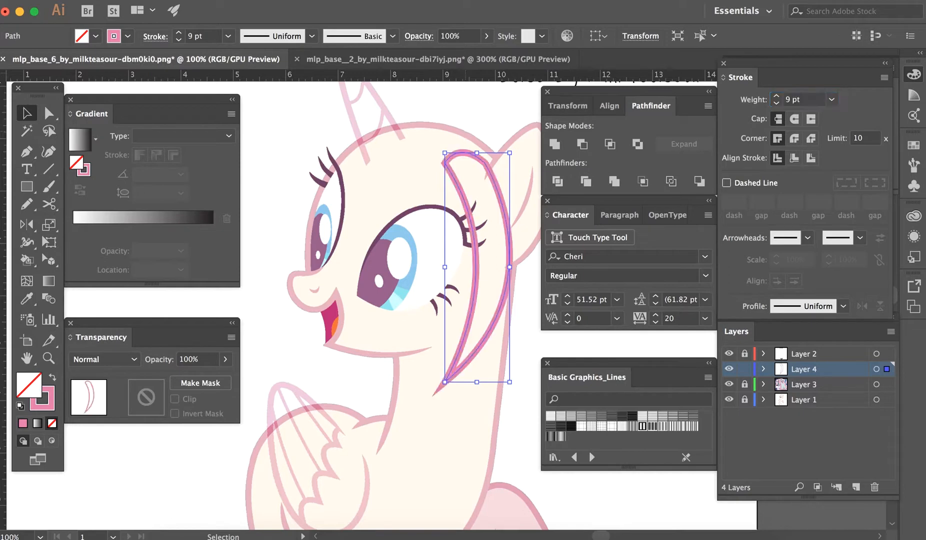
click(776, 103)
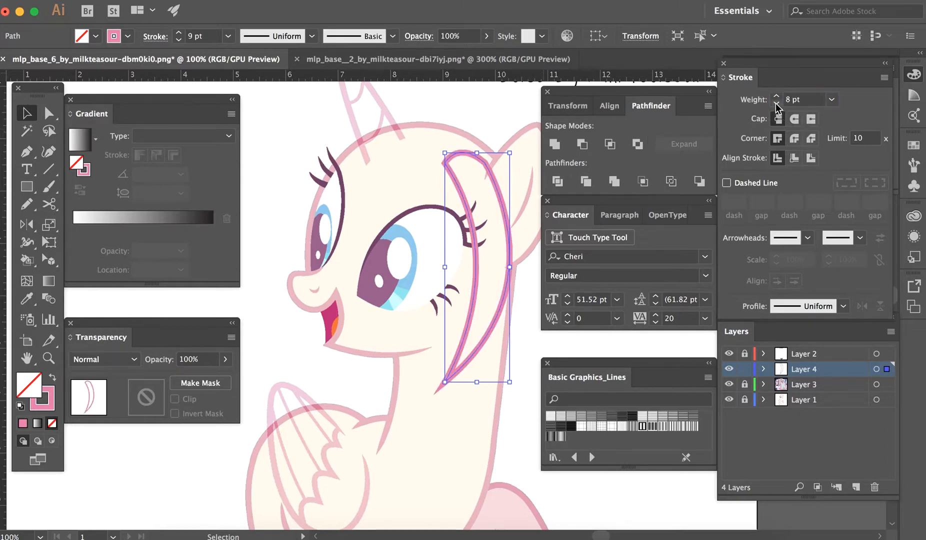
click(776, 103)
click(363, 199)
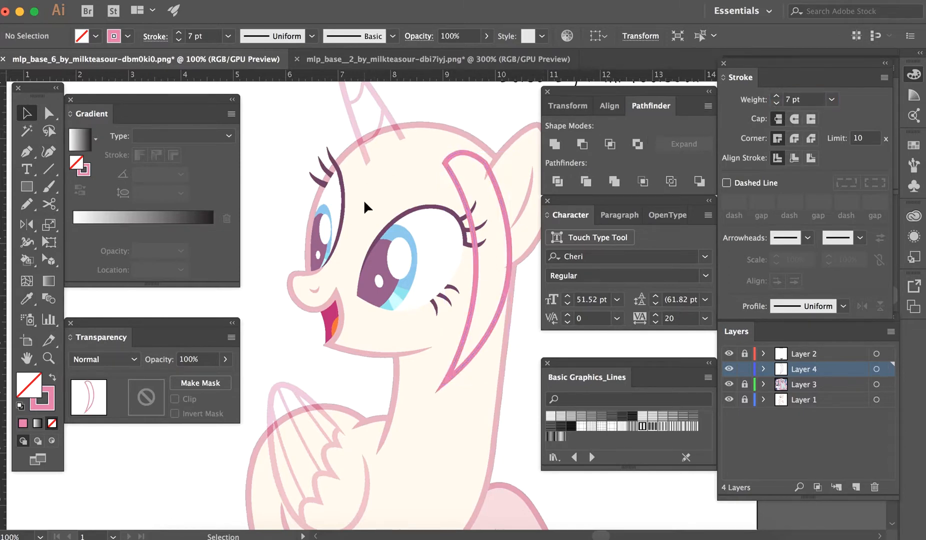
- Sample the light blue of the reference pony's star hair clip and use it as the stroke colour with no fill
scroll(292, 386, left, 15)
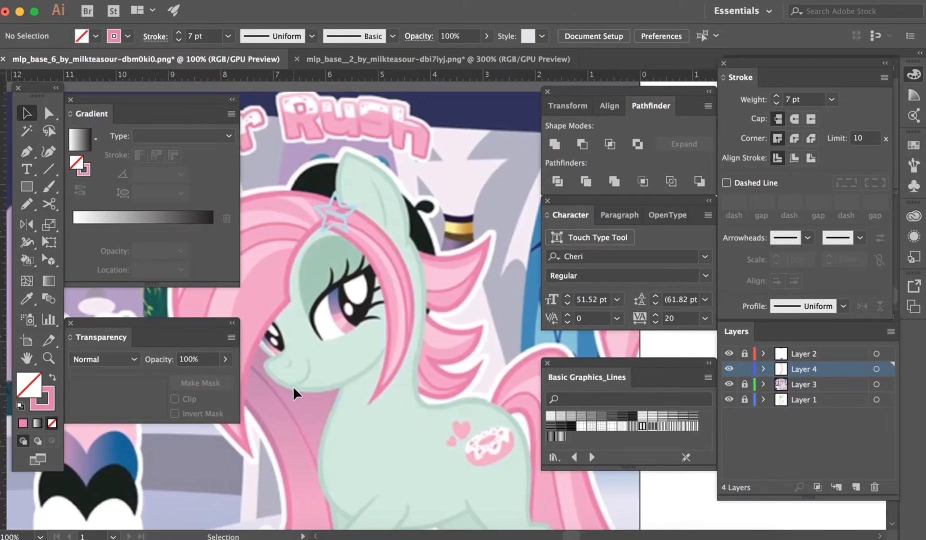
key(i)
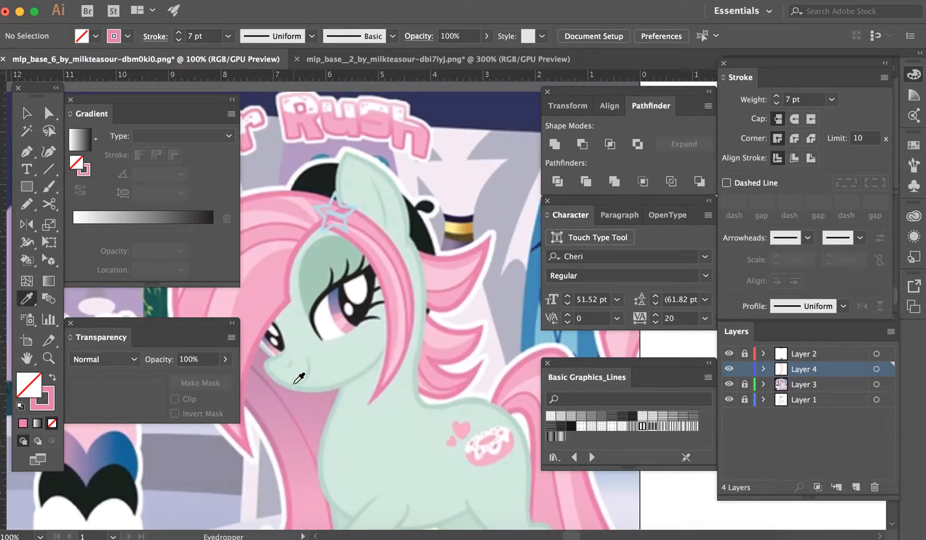
click(349, 231)
key(v)
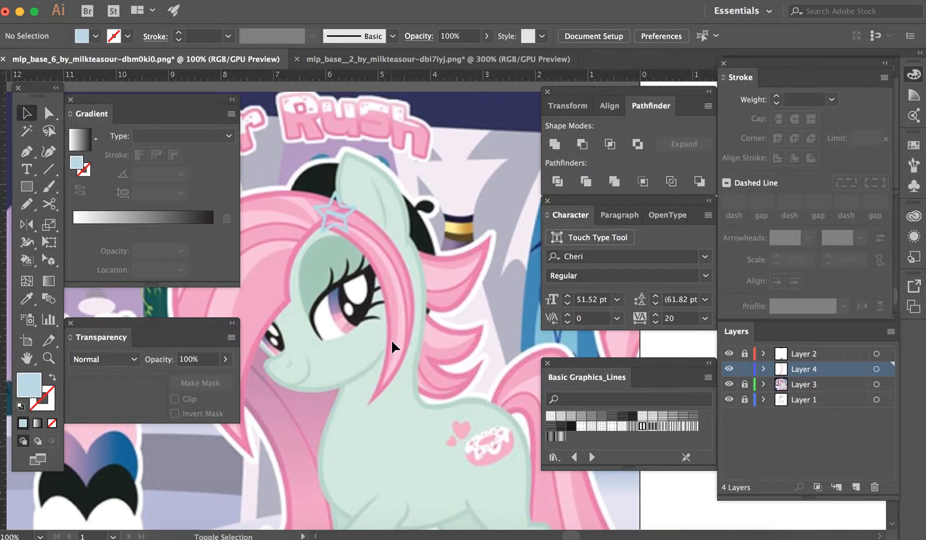
key(shift+x)
scroll(390, 339, right, 15)
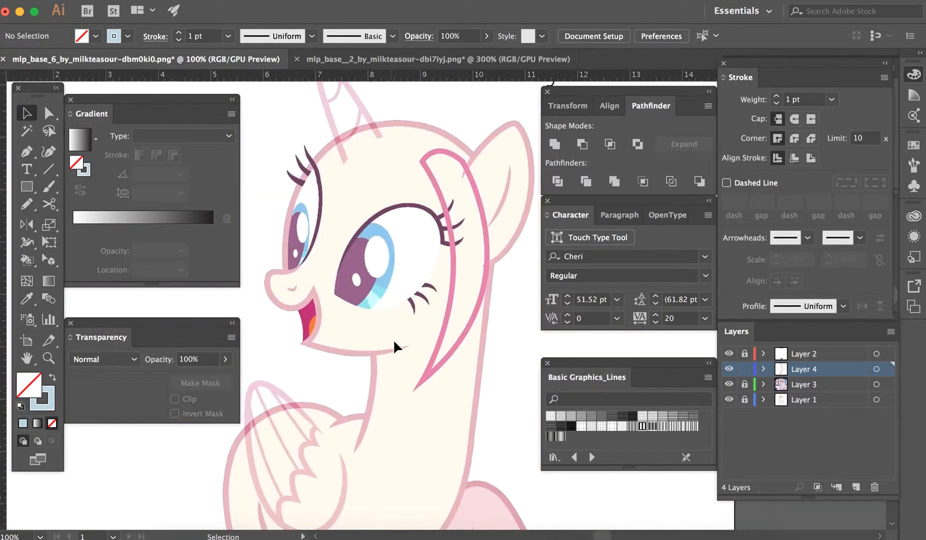
scroll(393, 340, right, 3)
- Lock Layer 4 and add a new layer directly above it
click(744, 369)
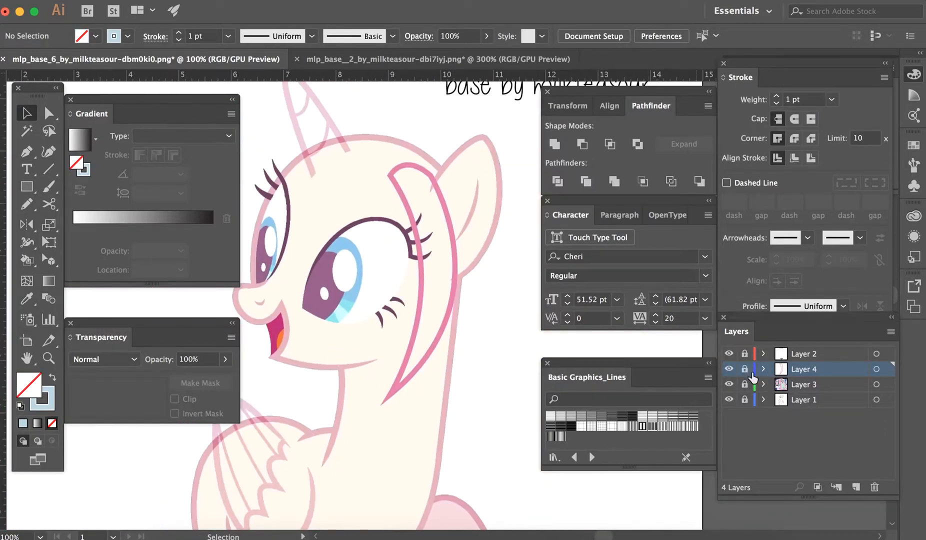
click(856, 487)
scroll(460, 338, left, 3)
scroll(459, 338, up, 2)
- Draw a five-pointed star about 0.75 in wide over the upper end of the hair strand with the Star tool
click(21, 184)
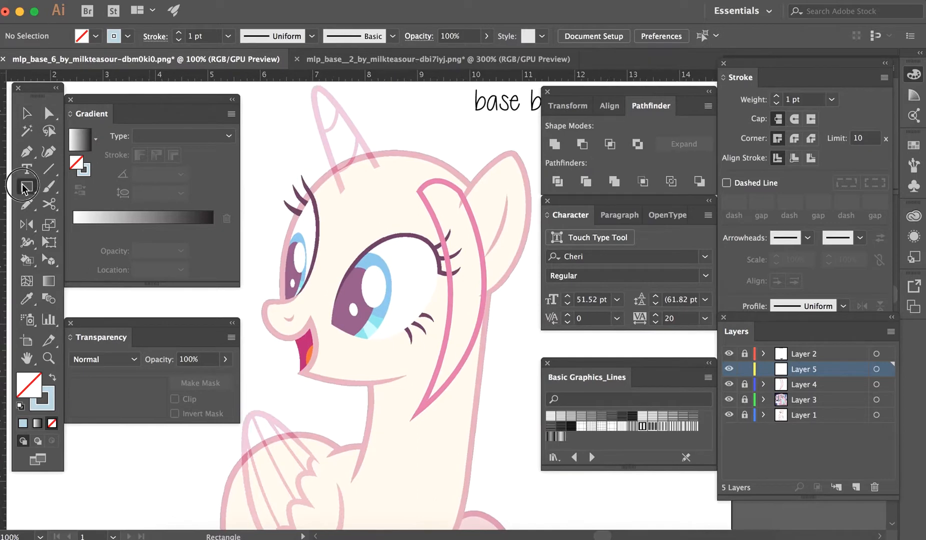
drag(22, 183, 75, 248)
mouse_move(447, 184)
mouse_down()
mouse_move(469, 205)
mouse_move(461, 196)
mouse_up()
key(v)
- Set the star's stroke weight to 5 pt
click(776, 96)
click(776, 96)
click(776, 96)
click(776, 96)
click(775, 96)
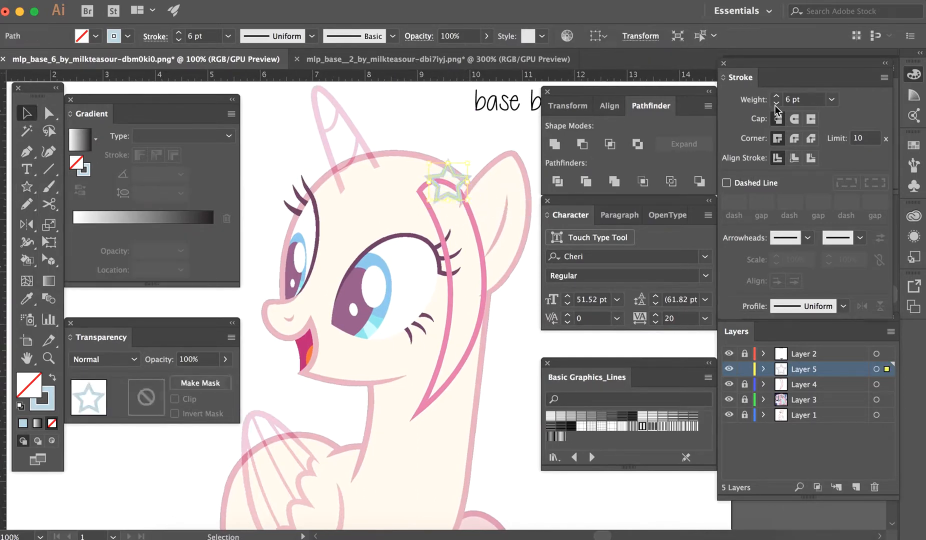
click(776, 103)
click(470, 314)
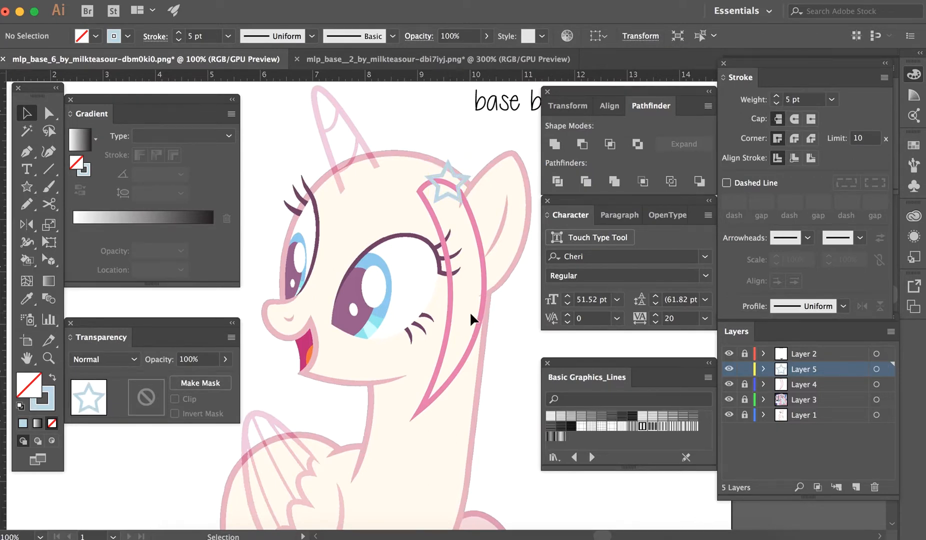
- Draw a short line about 0.2 in long from the star's inner left corner toward its centre with the Pen tool
key(super+equal)
key(super+equal)
key(super+equal)
key(p)
scroll(432, 258, up, 6)
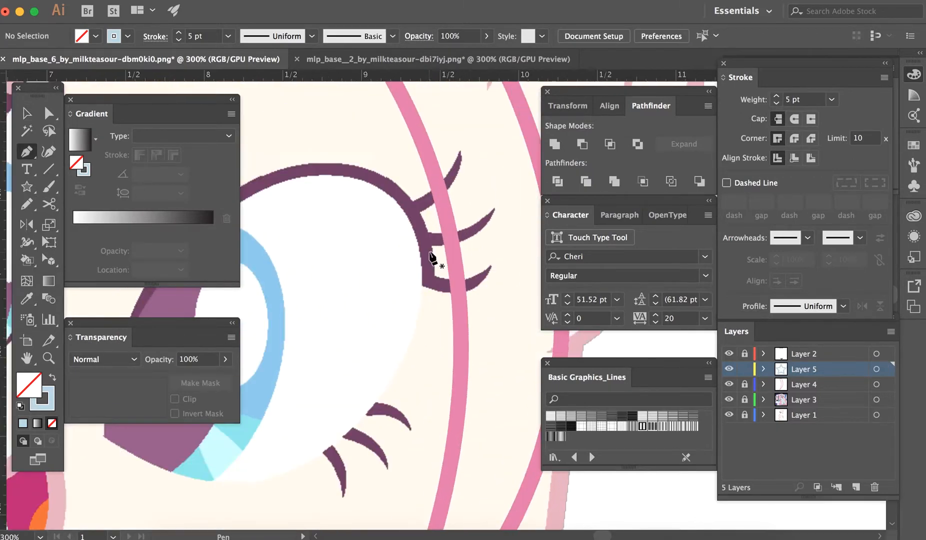
scroll(416, 206, up, 2)
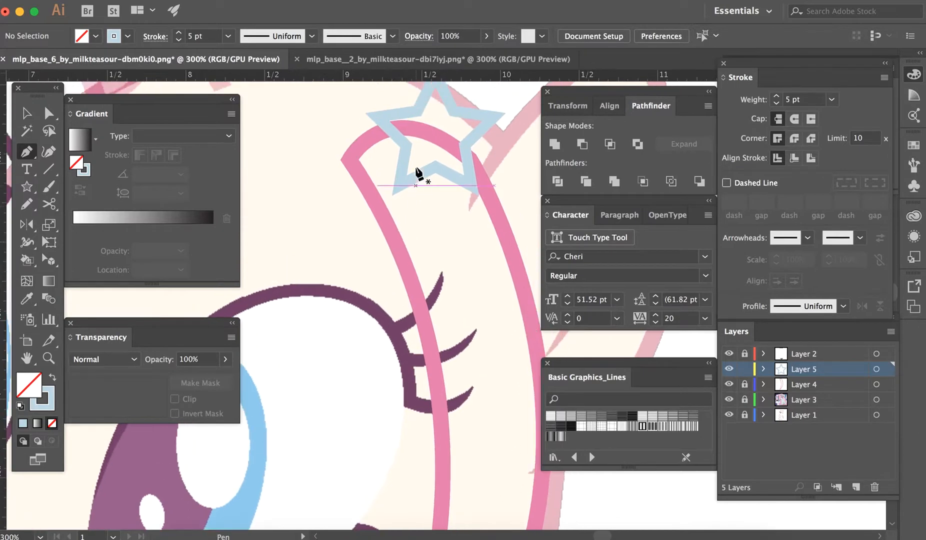
click(381, 120)
key(super+z)
click(406, 145)
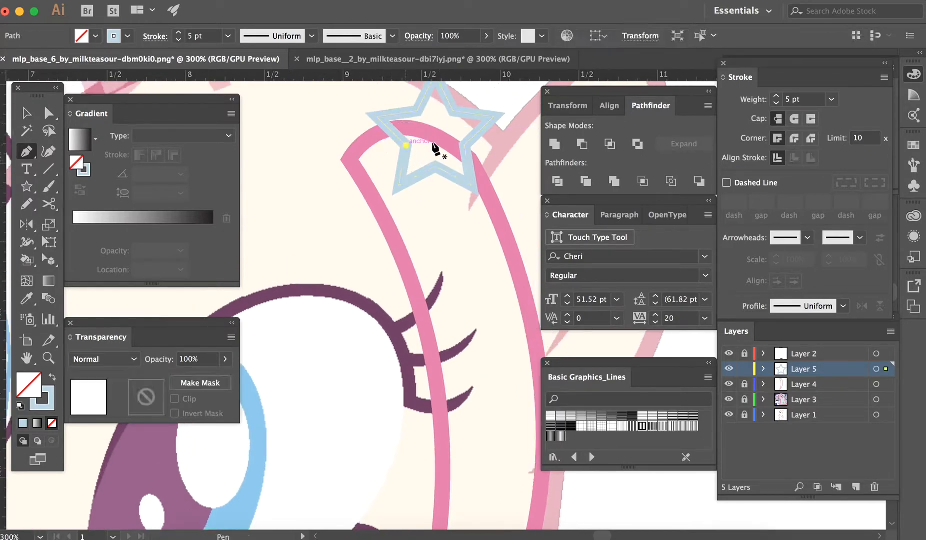
click(439, 138)
key(v)
click(416, 255)
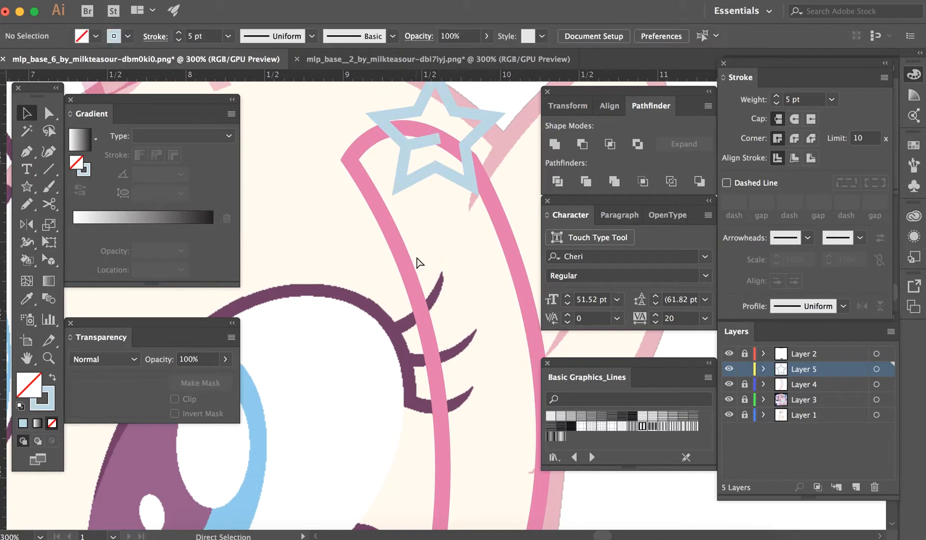
- On a new layer below Layer 4, use the reference pony's mint outline colour as the stroke with no fill
key(super+minus)
key(super+minus)
key(super+minus)
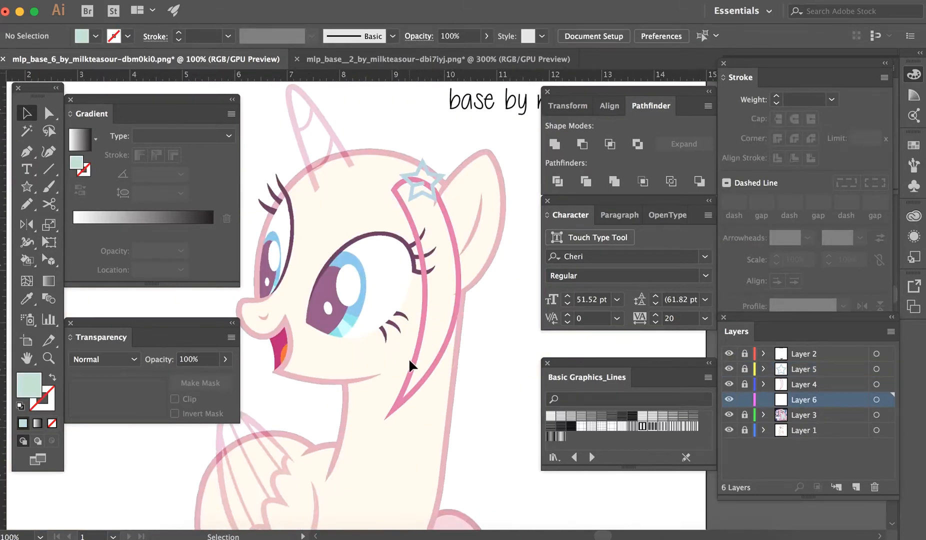
scroll(406, 382, left, 15)
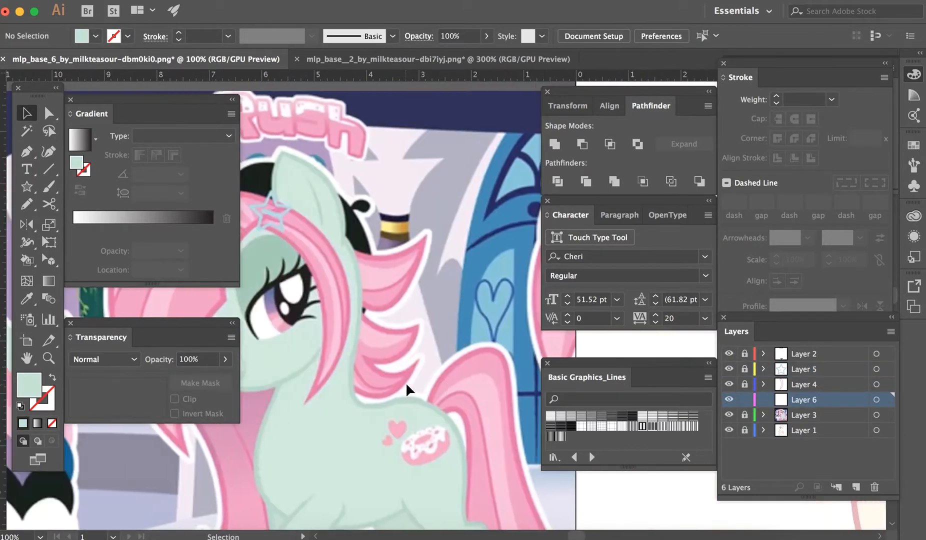
key(i)
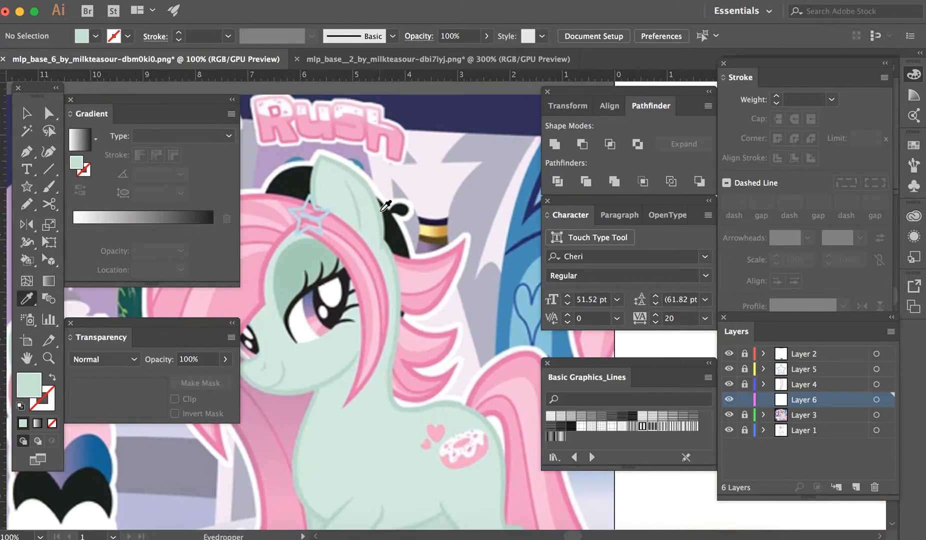
key(shift+x)
key(v)
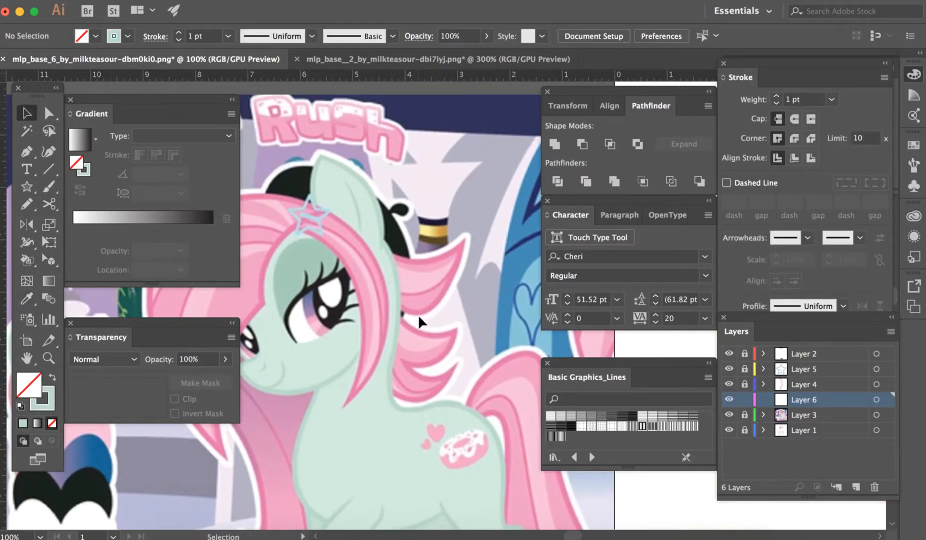
- Trace the ear's outer edge as an open curve about 2.7 in tall, from the star over the ear tip to the ear's lower end
scroll(444, 352, right, 15)
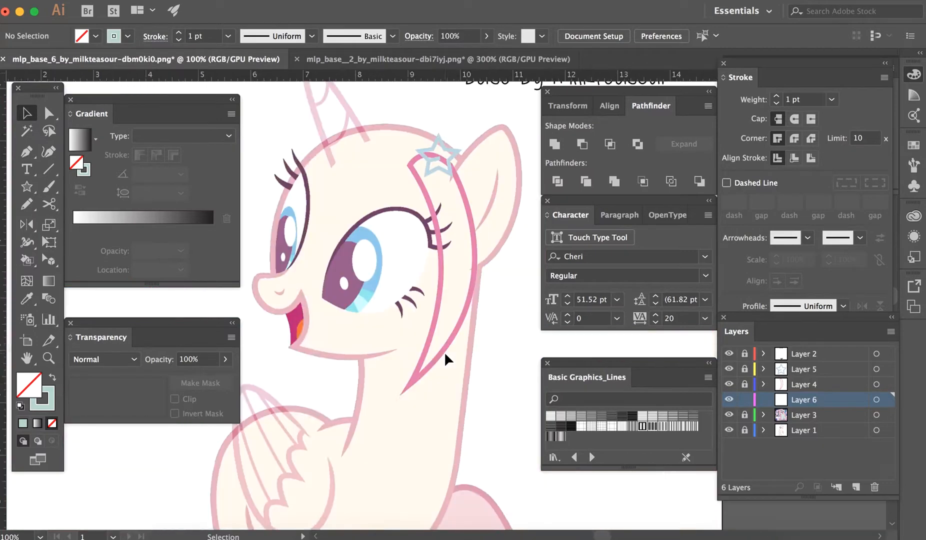
scroll(444, 351, up, 3)
scroll(444, 352, left, 3)
key(super+equal)
key(p)
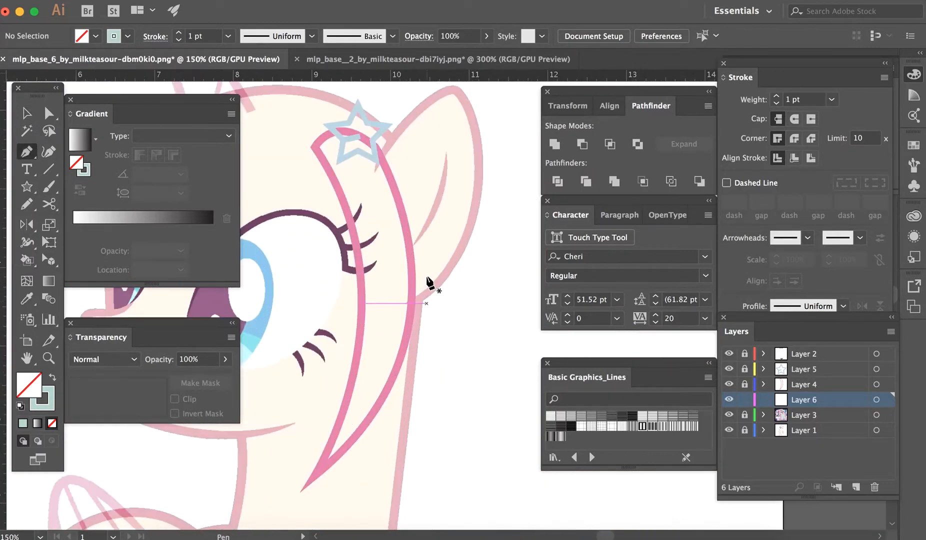
scroll(424, 275, up, 3)
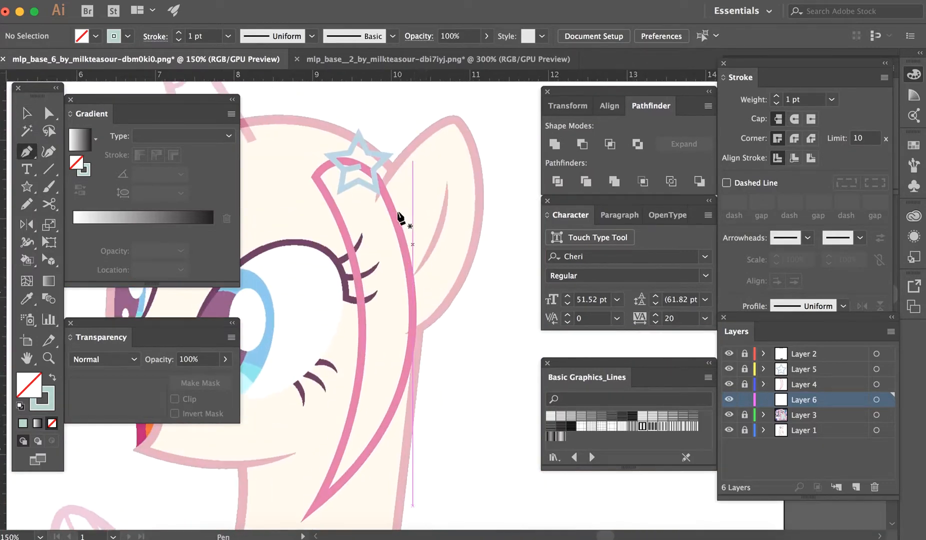
click(381, 187)
drag(453, 119, 501, 100)
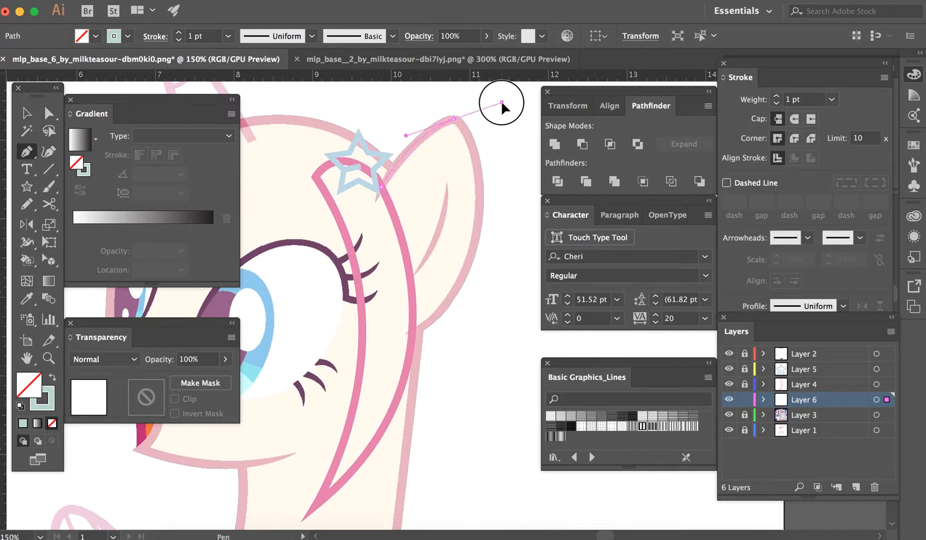
click(453, 119)
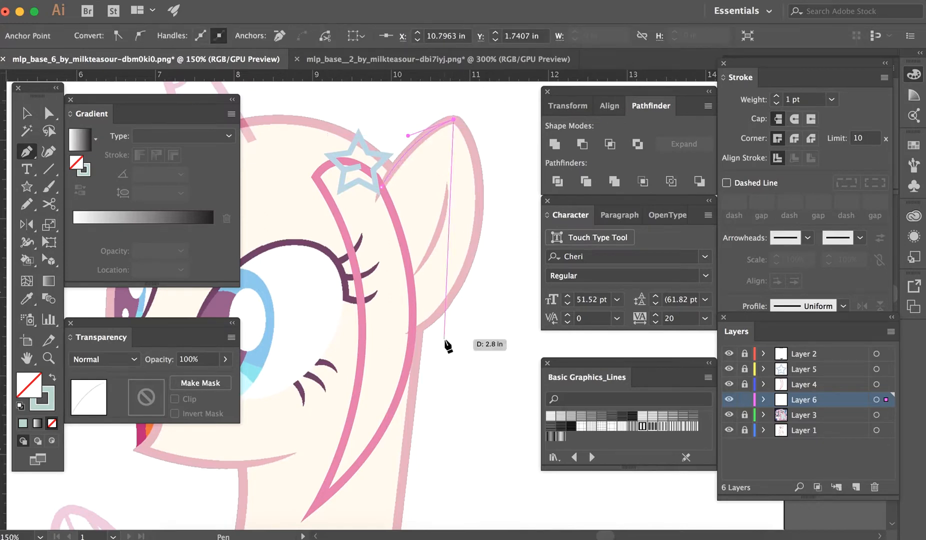
click(407, 334)
mouse_move(406, 334)
mouse_down()
mouse_move(279, 420)
mouse_move(290, 427)
mouse_up()
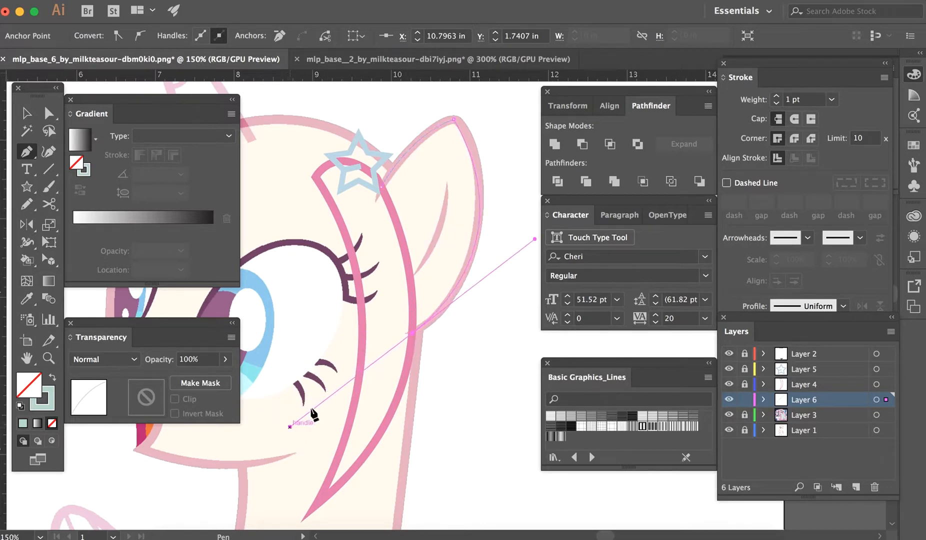
key(v)
click(407, 268)
- Set the ear outline's stroke weight to 7 pt
key(i)
click(411, 276)
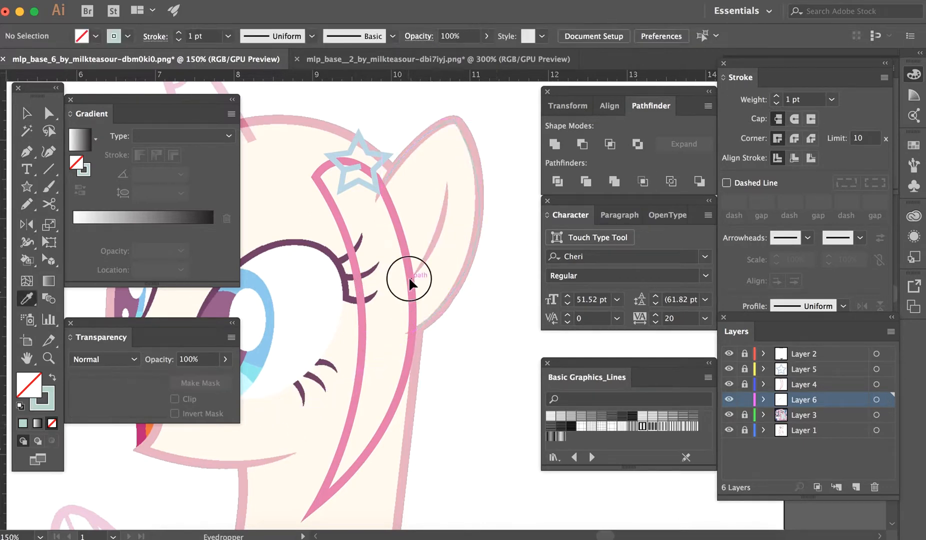
key(v)
drag(422, 273, 511, 280)
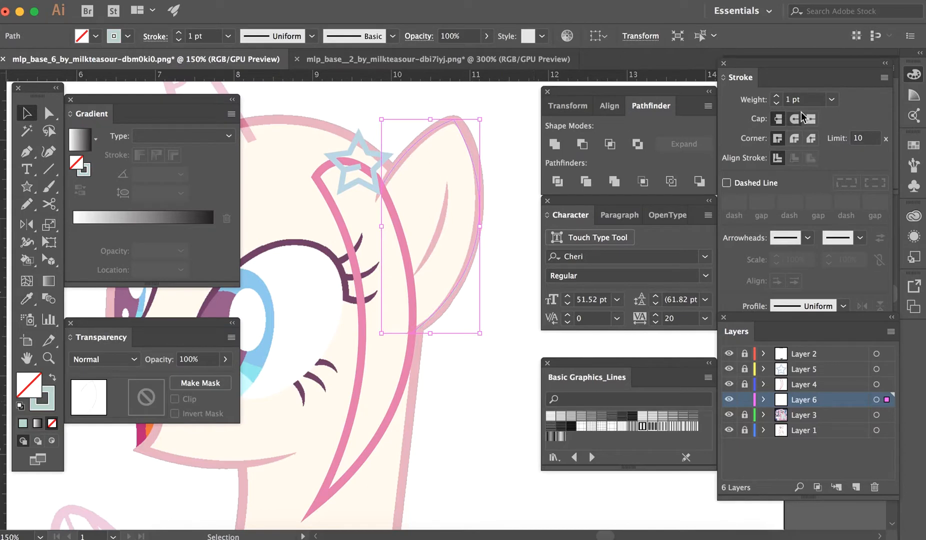
click(806, 103)
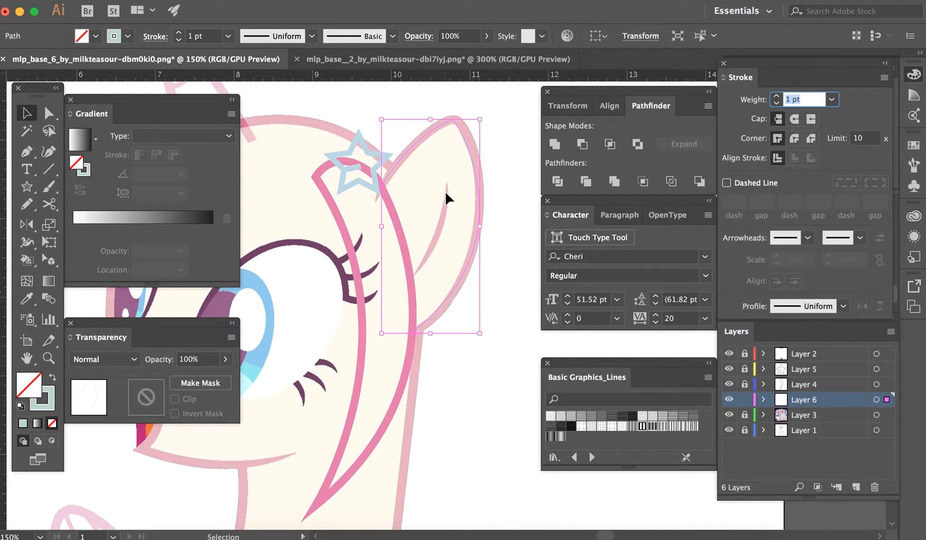
text(7)
key(Return)
click(416, 235)
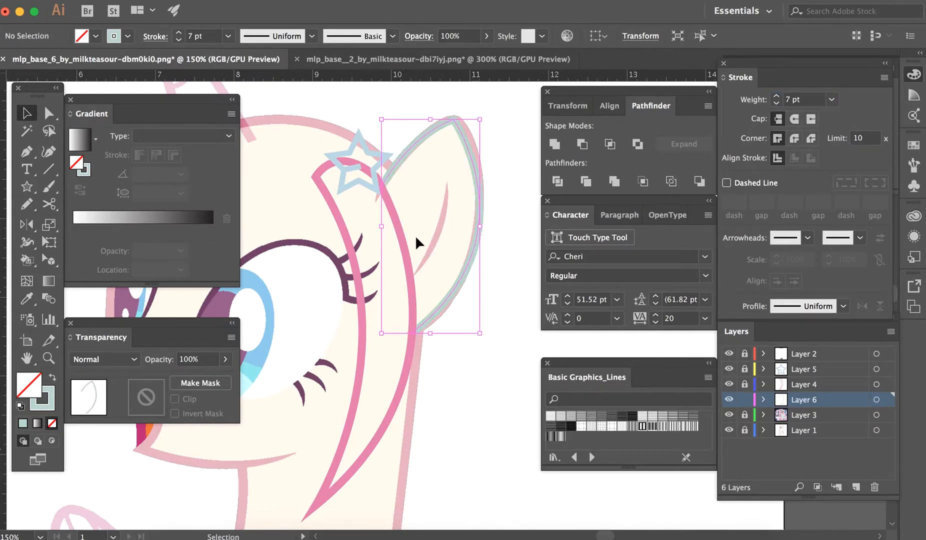
- Trace the inner ear line as a curve about 1.2 in tall and set its stroke weight to 5 pt
key(p)
click(448, 181)
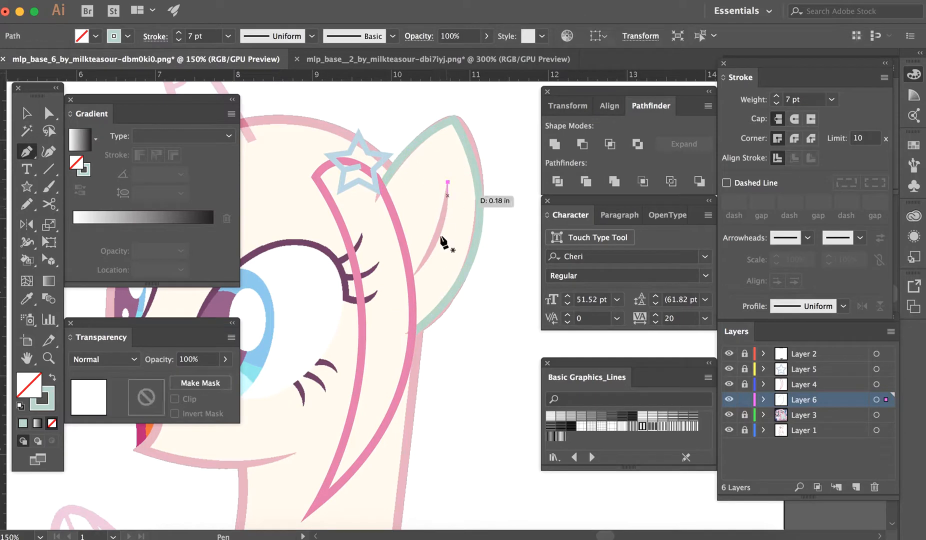
drag(413, 274, 375, 318)
key(v)
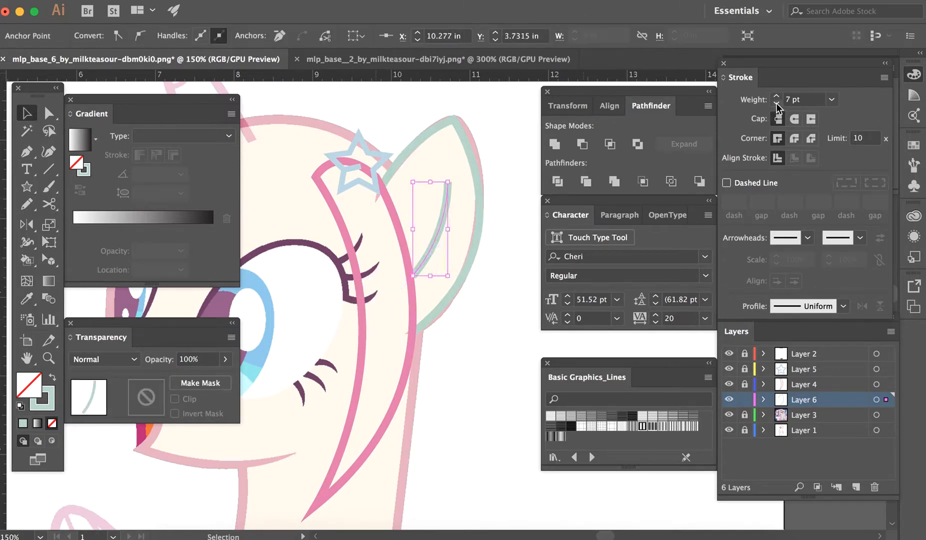
key(a)
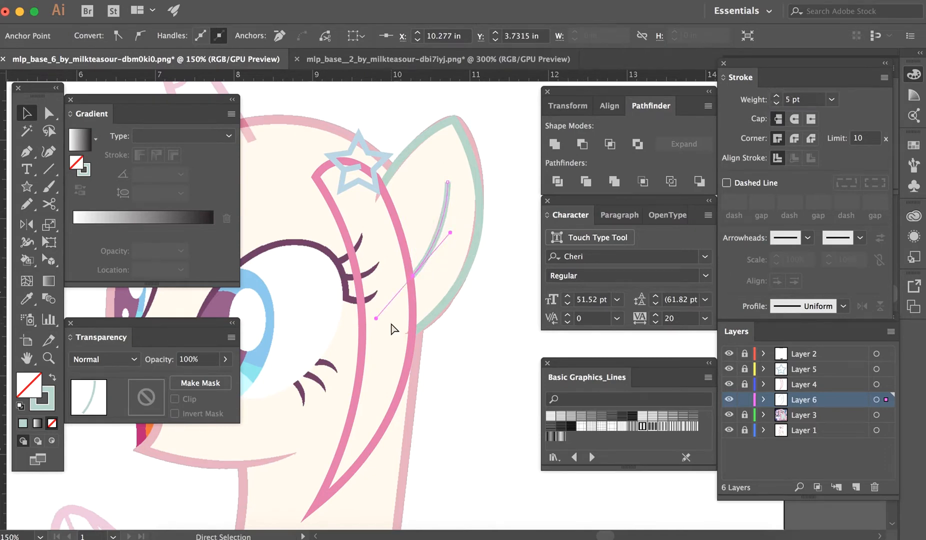
- Give the inner ear line a stroke width profile that tapers at both ends
key(v)
key(super+equal)
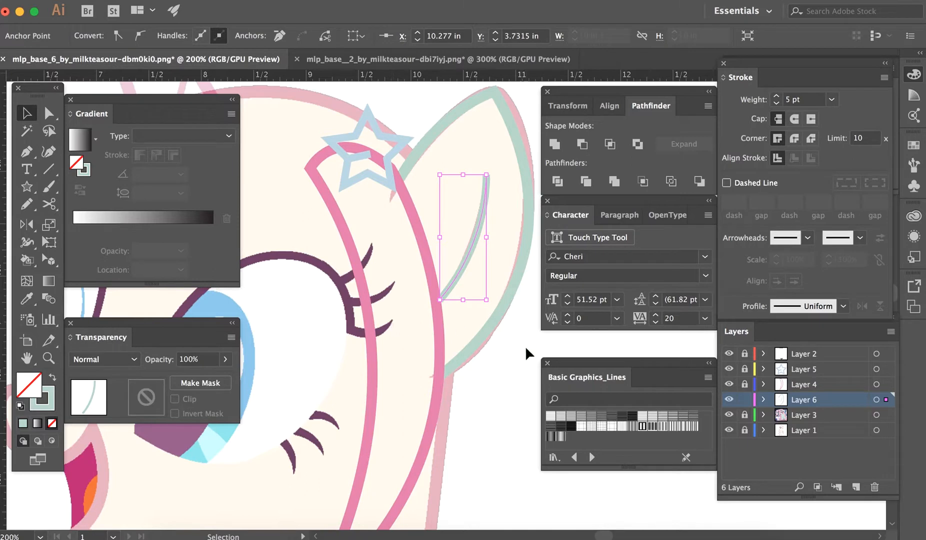
click(784, 306)
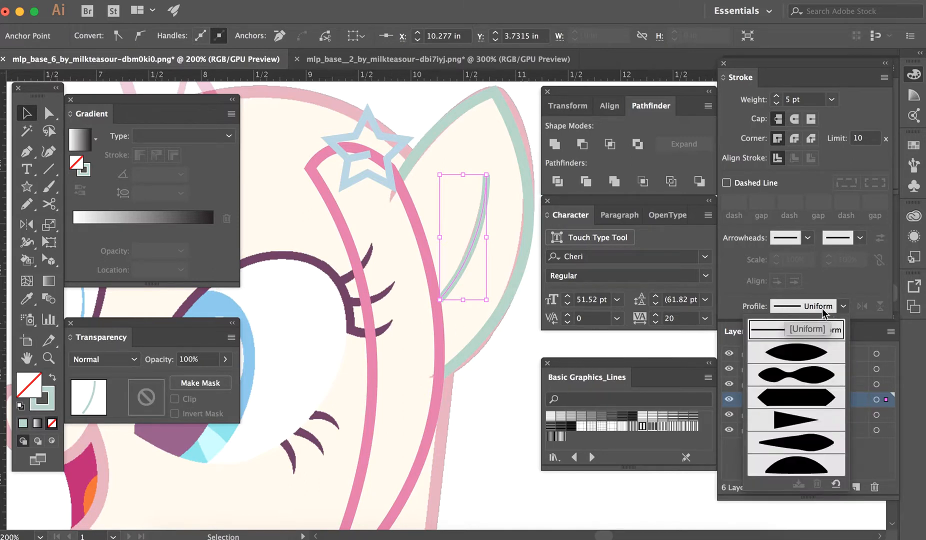
click(790, 352)
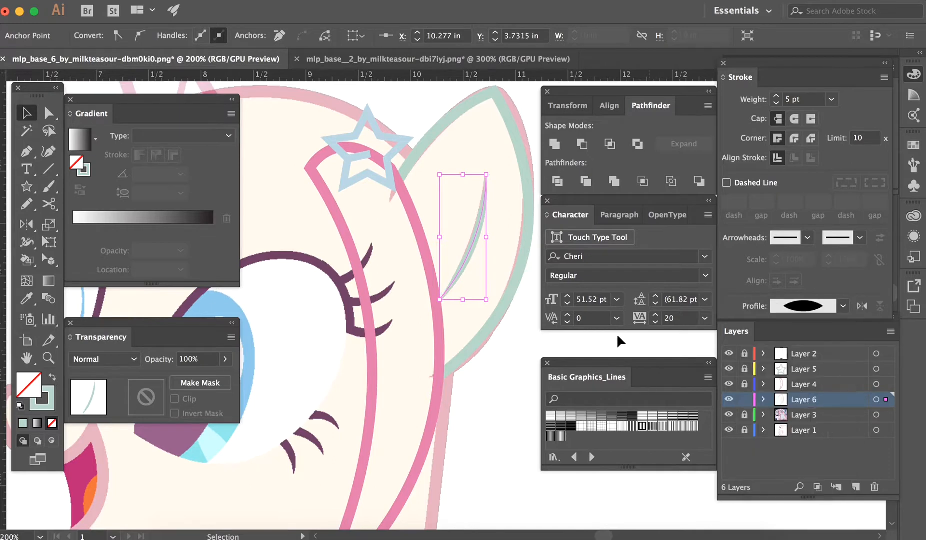
click(495, 379)
click(729, 431)
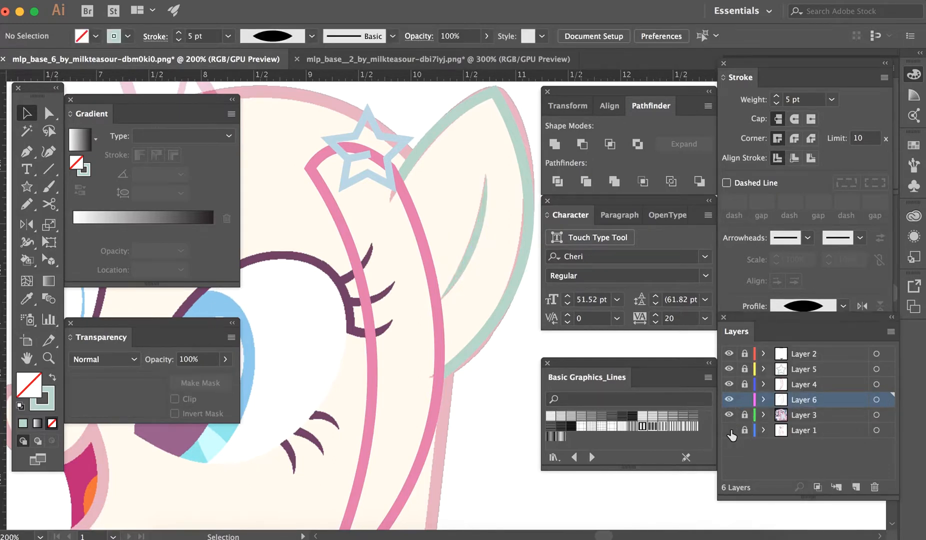
click(729, 431)
- Lock Layer 6, add a new layer above Layer 3, and sample the side lock's pink outline as the stroke
scroll(422, 439, down, 3)
scroll(429, 435, left, 10)
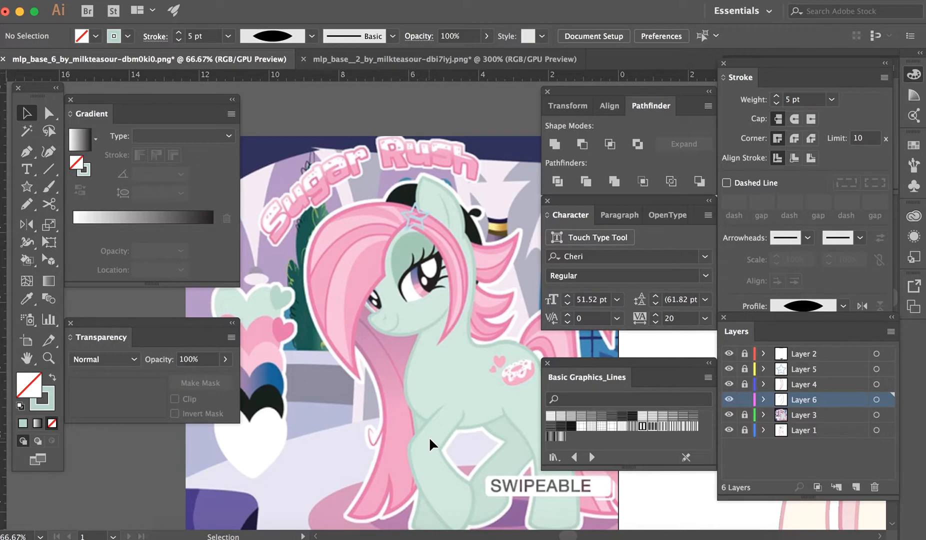
scroll(454, 416, right, 10)
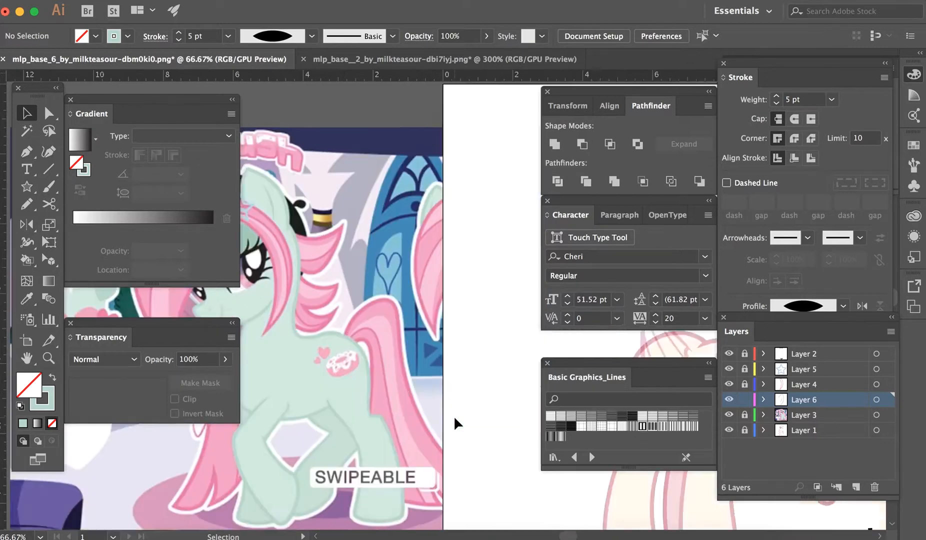
click(744, 399)
click(801, 415)
click(856, 487)
scroll(404, 261, right, 4)
key(i)
click(405, 259)
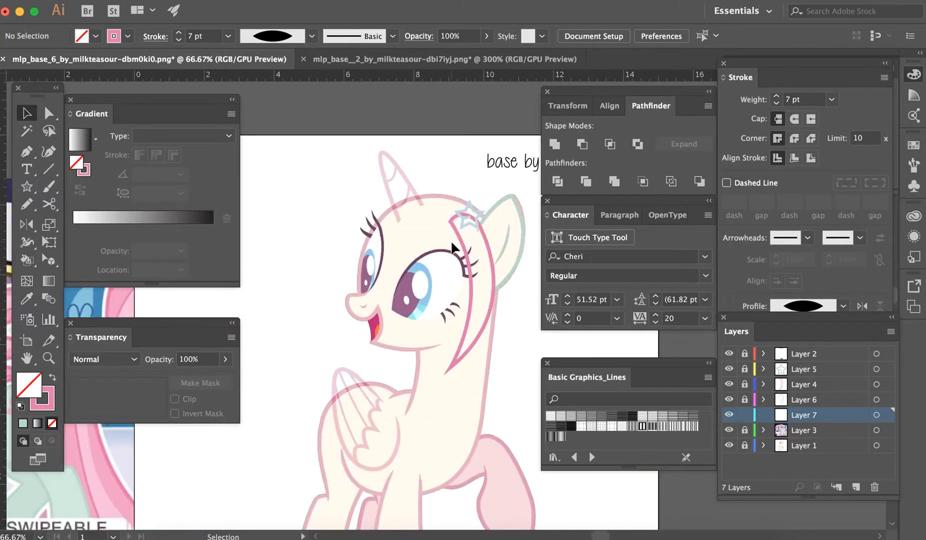
- Trace the fringe outline about 4.5 in tall, from the star across the forehead to the front tip and back over the head
key(p)
click(396, 241)
click(396, 241)
scroll(398, 245, left, 3)
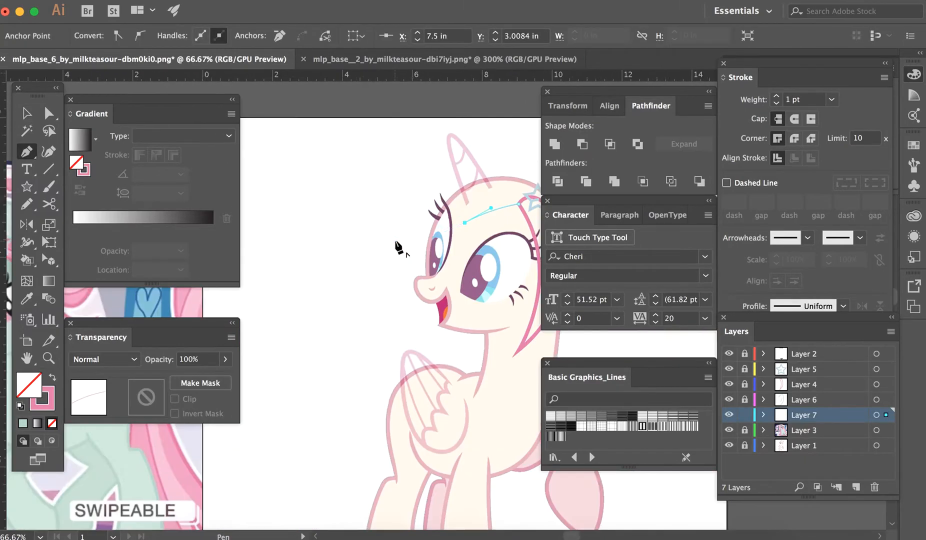
scroll(398, 245, right, 2)
drag(306, 287, 289, 379)
click(306, 287)
drag(331, 161, 384, 115)
drag(498, 187, 524, 250)
- Set the fringe outline's stroke weight to 7 pt
key(v)
click(754, 99)
text(7)
click(353, 370)
- Draw a curved strand line from the fringe's forehead edge up to its outer edge, with a 5 pt stroke
key(p)
key(super+equal)
scroll(352, 371, up, 3)
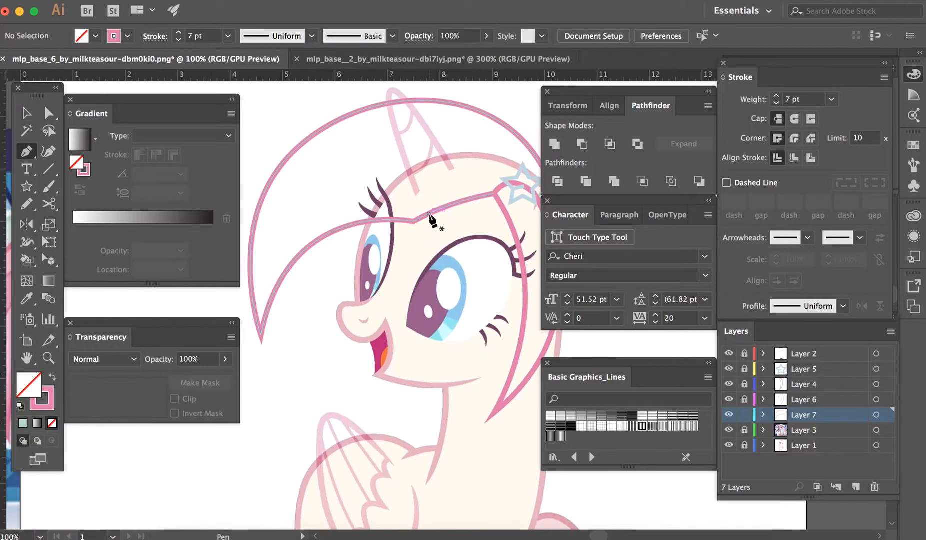
click(429, 213)
drag(295, 152, 201, 176)
key(v)
double_click(776, 102)
click(454, 304)
- Try a strand line about 2.15 in long from beside the star to the top of the fringe outline
key(p)
click(484, 196)
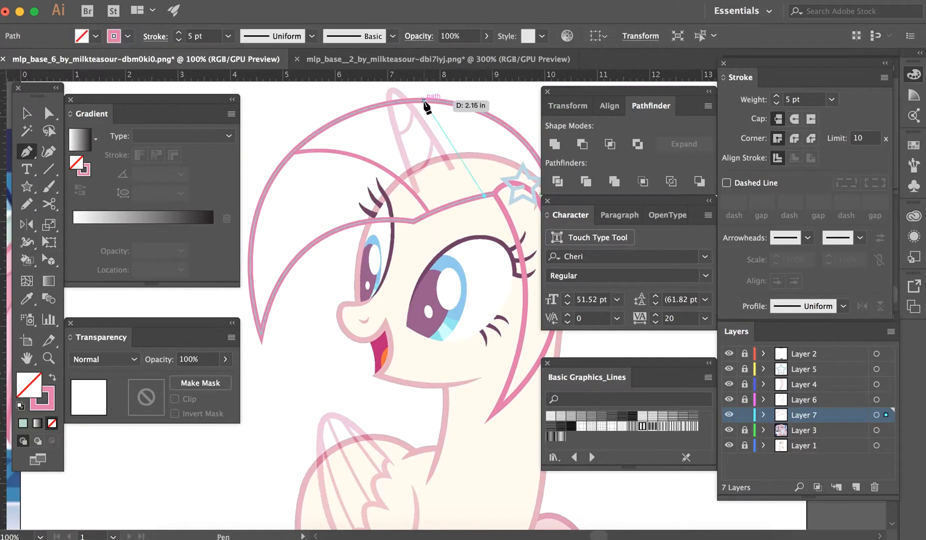
drag(424, 102, 406, 98)
key(v)
click(391, 387)
key(super+minus)
key(super+minus)
scroll(391, 389, left, 6)
scroll(392, 390, right, 6)
click(470, 247)
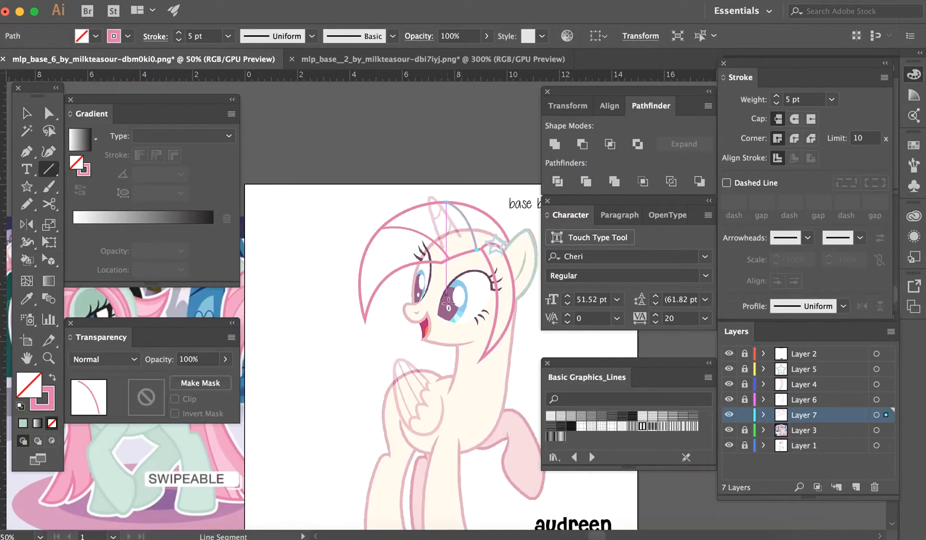
key(BackSpace)
- Draw a second, lower curved strand line from the fringe's forehead notch to its outer front edge
key(super+equal)
key(o)
key(p)
click(441, 250)
drag(335, 255, 289, 308)
key(v)
click(423, 403)
- Draw a curved strand line about 4.1 in tall inside the side lock, from the star down toward the lock's tip
key(super+minus)
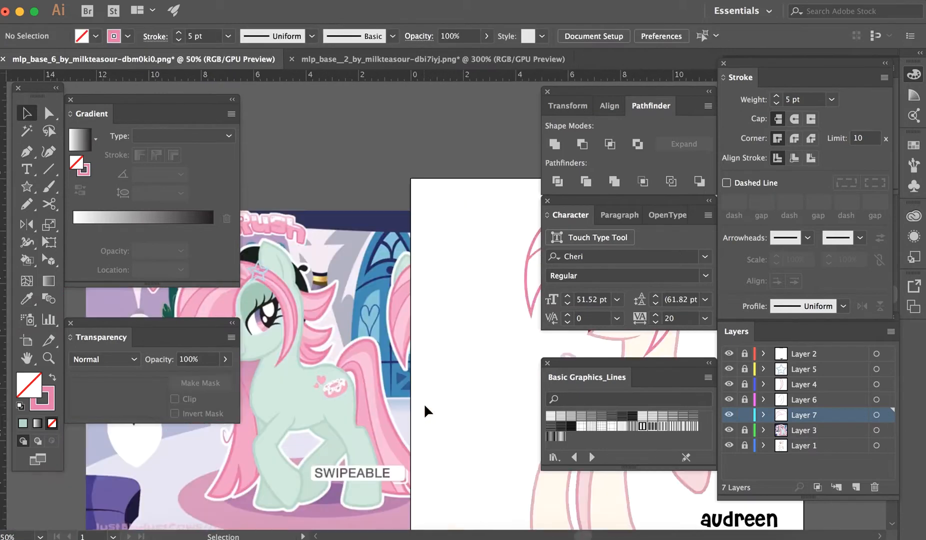
scroll(423, 403, right, 5)
key(super+equal)
key(p)
click(395, 201)
drag(391, 347, 328, 414)
key(v)
click(475, 420)
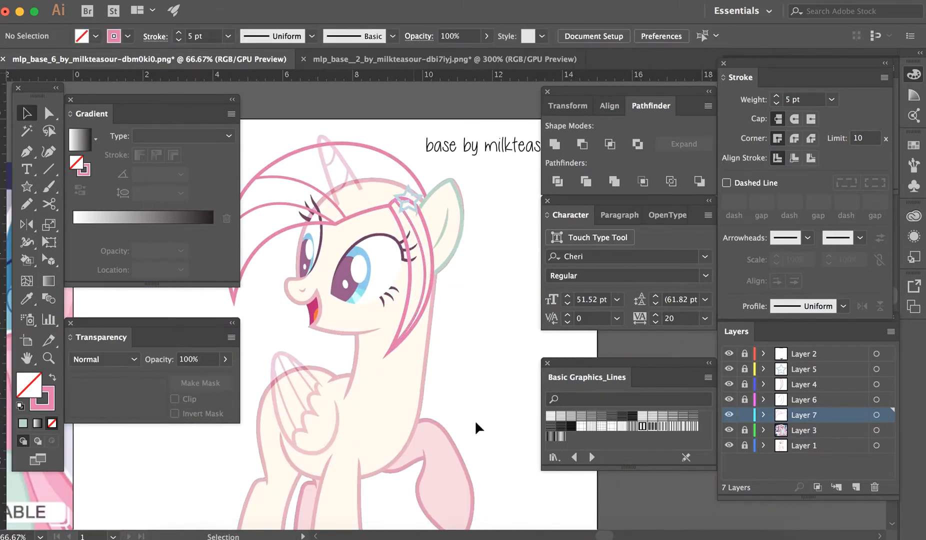
- Lock Layer 7, add a new layer above Layer 3, and sample the ear's mint outline as the stroke
key(super+minus)
click(745, 415)
click(817, 431)
click(855, 487)
key(i)
click(451, 264)
scroll(422, 306, left, 5)
- Trace the face outline from below the far eye around the muzzle, down the open mouth to the chin and along the jaw
click(429, 259)
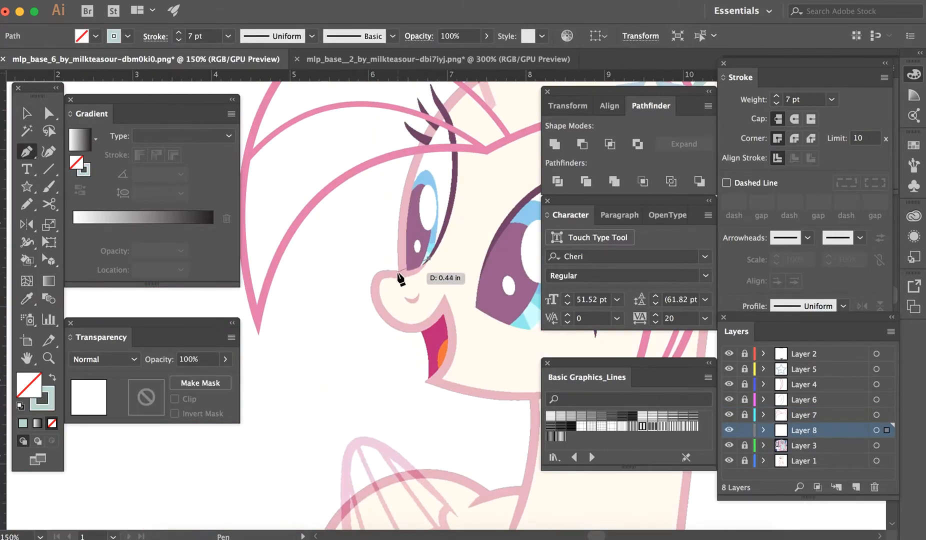
drag(397, 274, 372, 273)
drag(387, 321, 404, 341)
drag(443, 302, 455, 277)
key(super+z)
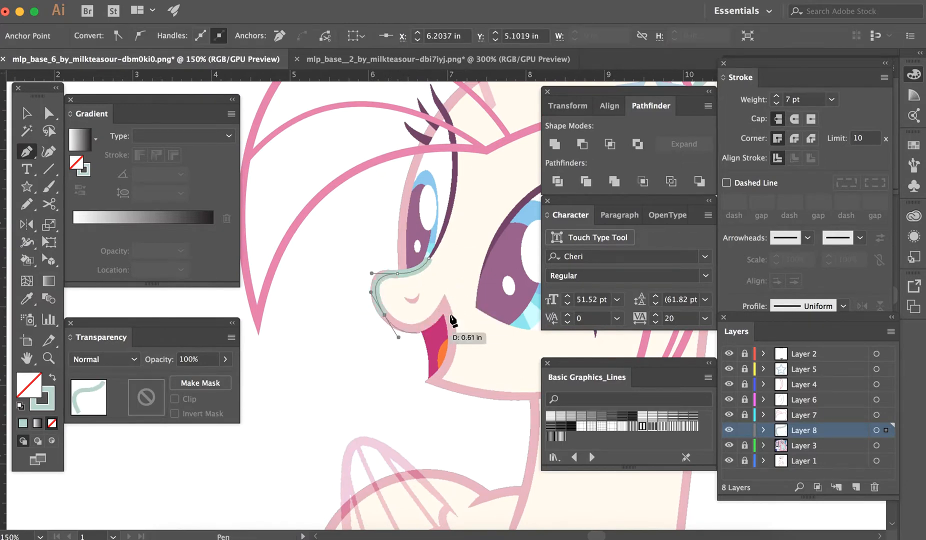
click(445, 302)
scroll(446, 306, right, 5)
drag(433, 380, 526, 354)
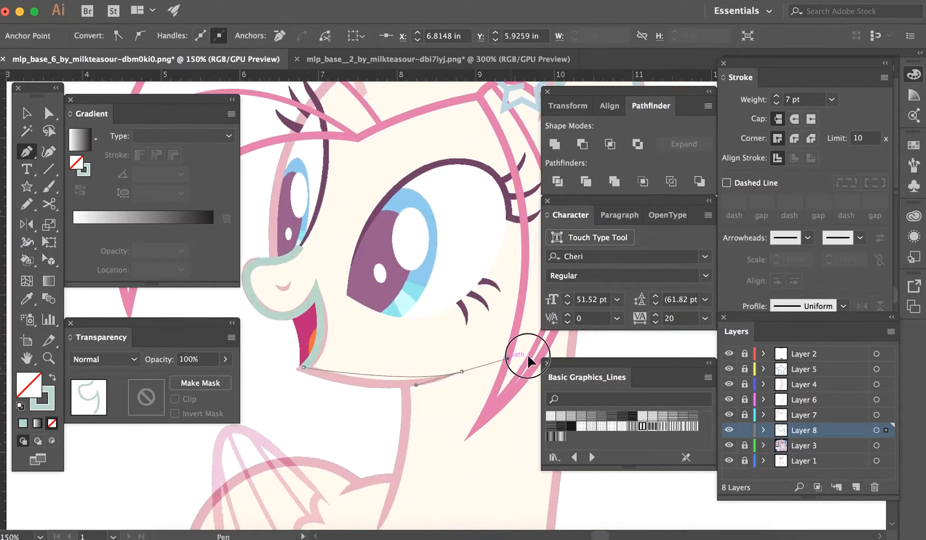
- Apply a stroke width profile tapered at both ends to the muzzle and jaw outline
key(v)
click(843, 306)
click(794, 351)
click(367, 311)
- Adjust the face outline's thickness near the nose and near the chin with the Width tool
key(super+plus)
key(super+plus)
scroll(367, 311, left, 5)
key(shift+w)
drag(311, 268, 311, 271)
key(v)
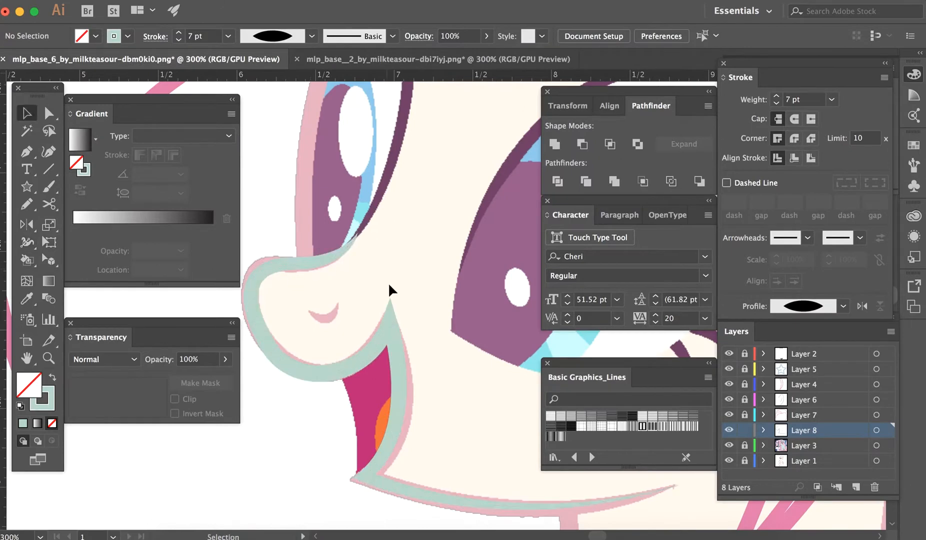
scroll(388, 282, right, 5)
key(shift+w)
drag(407, 437, 407, 441)
- Draw the small nostril curve on the muzzle with a profile tapered at both ends and a 3 pt stroke
scroll(406, 341, left, 5)
key(p)
click(321, 243)
drag(351, 234, 357, 206)
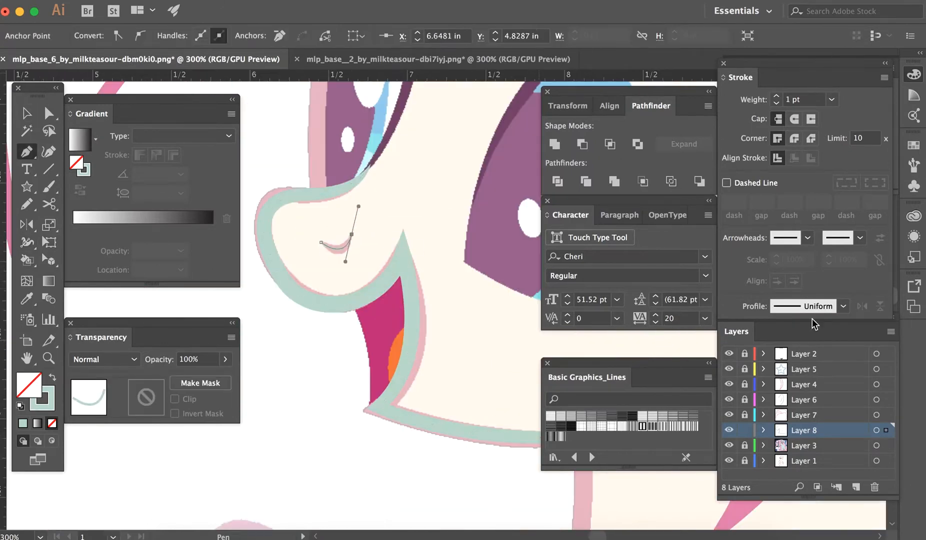
key(v)
click(843, 306)
click(793, 352)
click(776, 96)
click(776, 96)
click(438, 195)
- Delete the traced face outline and the nostril curve
key(super+minus)
key(super+minus)
key(super+minus)
drag(431, 304, 406, 267)
key(Delete)
scroll(427, 373, right, 2)
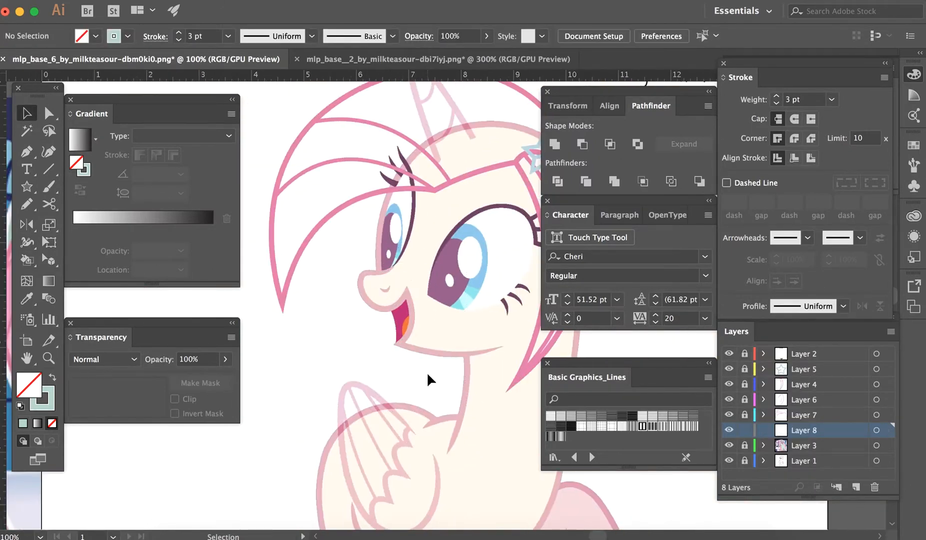
key(a)
key(p)
key(super+equal)
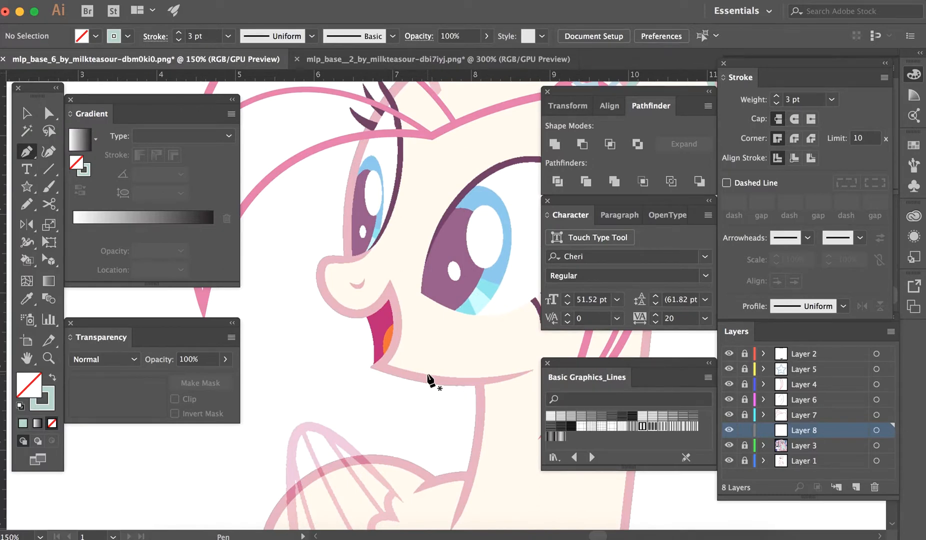
key(comma)
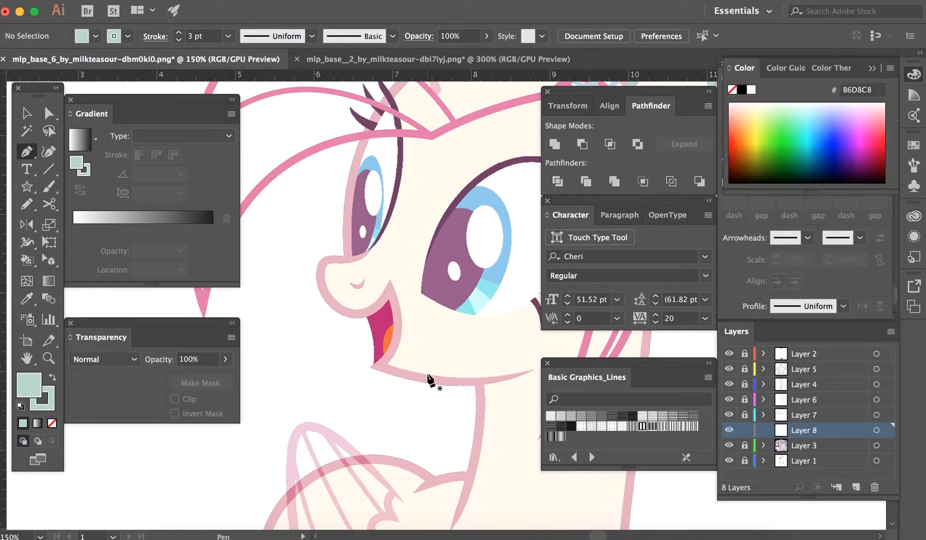
key(v)
click(750, 307)
click(817, 309)
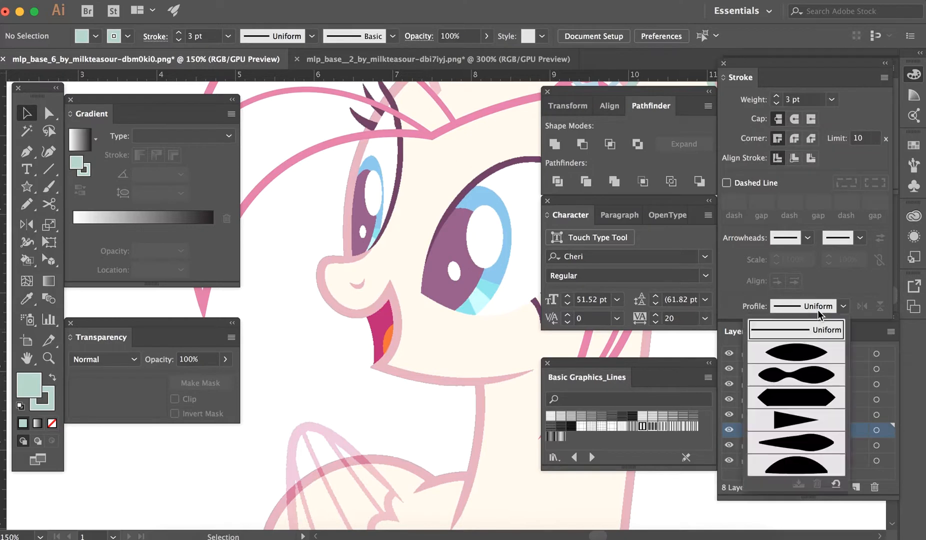
click(818, 310)
- Trace the muzzle from below the far eye around the nose to the mouth's upper corner, using a mint stroke without fill
key(super+equal)
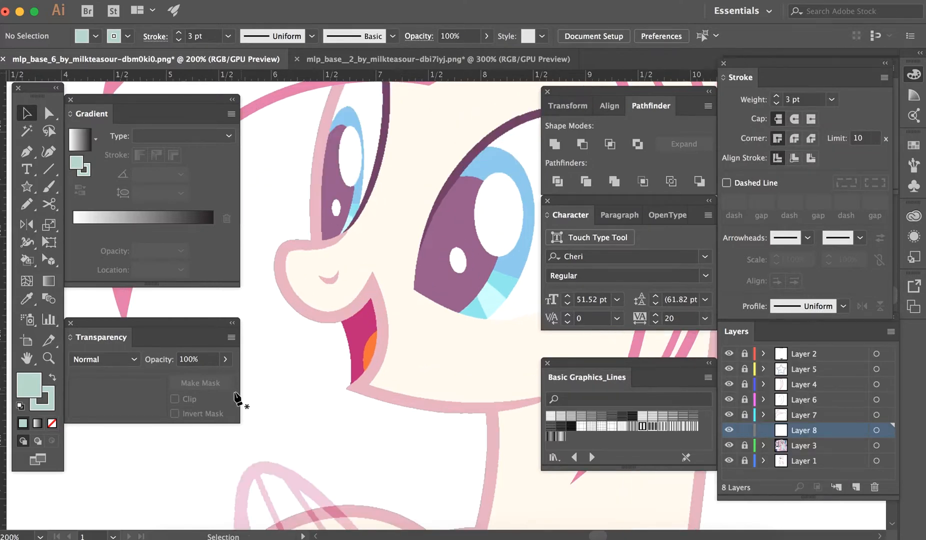
key(p)
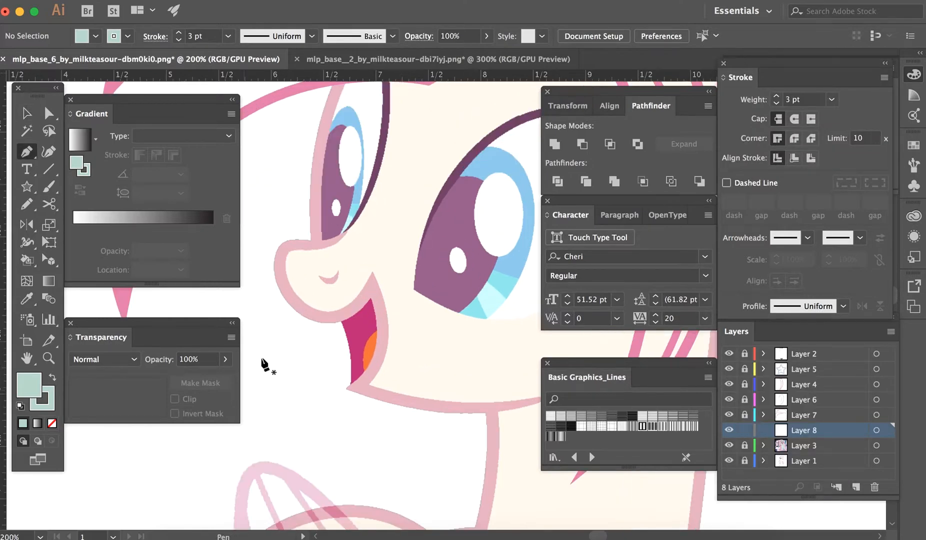
click(349, 231)
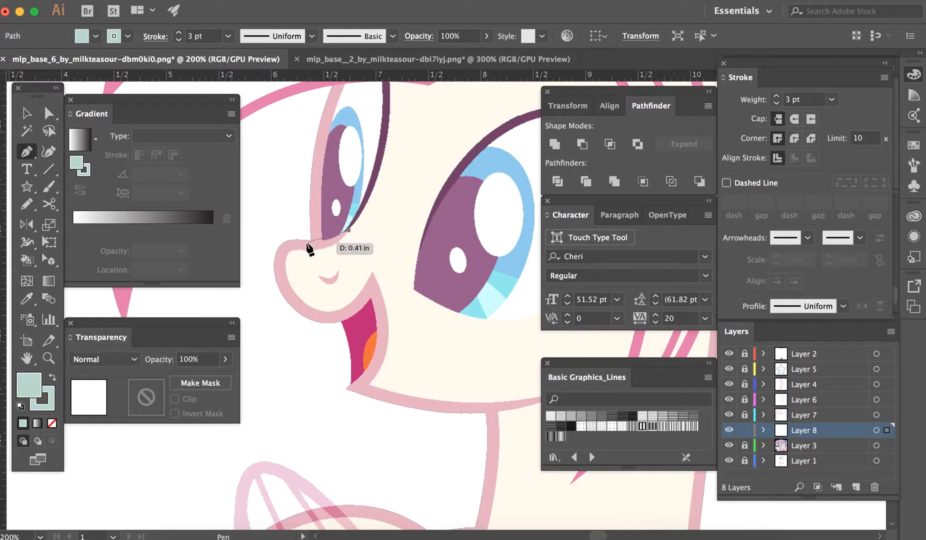
drag(303, 244, 271, 241)
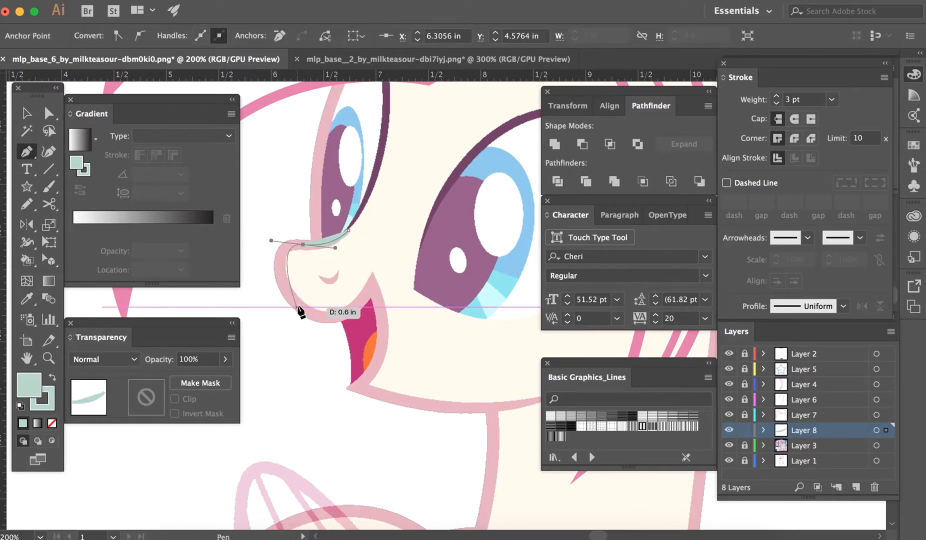
key(slash)
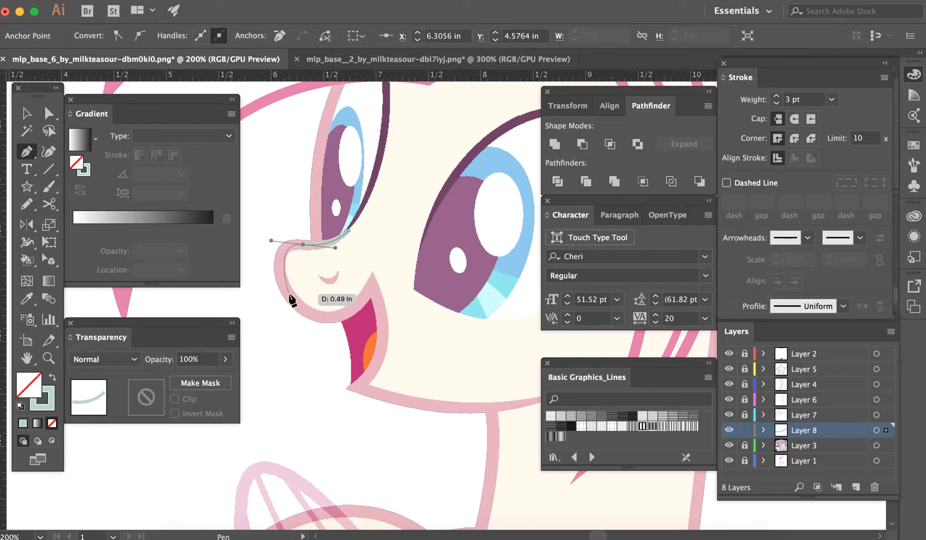
drag(290, 297, 301, 308)
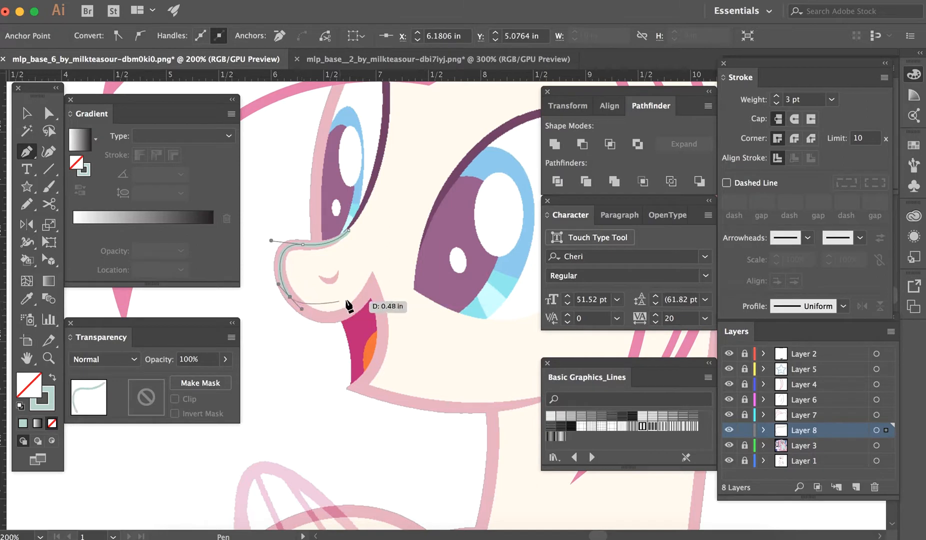
drag(370, 289, 405, 241)
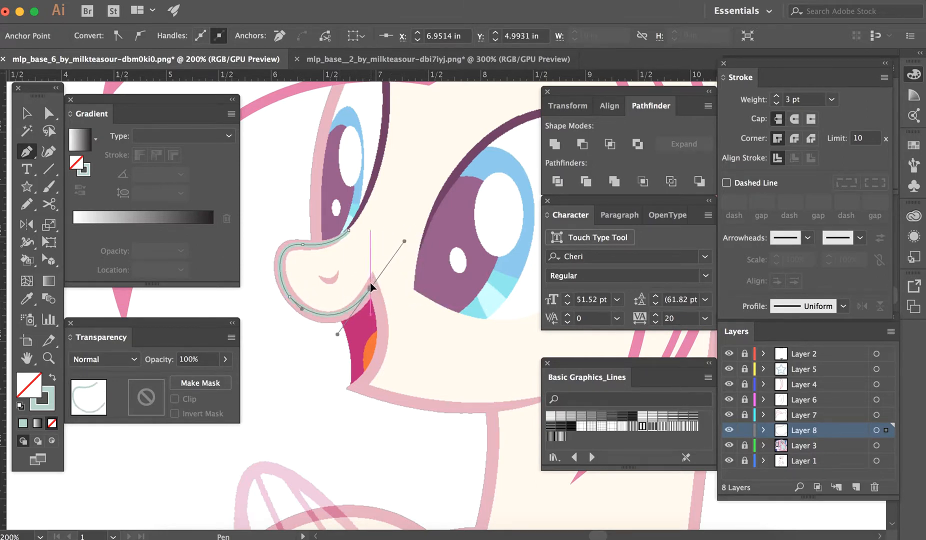
- Continue the face outline down the mouth's inner edge to the chin and about 2 in along the jaw
drag(356, 387, 309, 421)
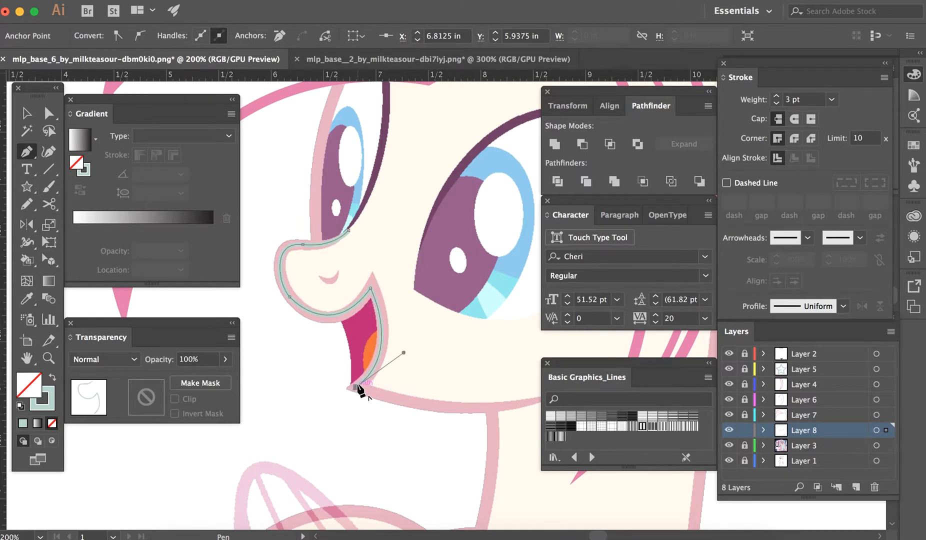
scroll(370, 389, right, 5)
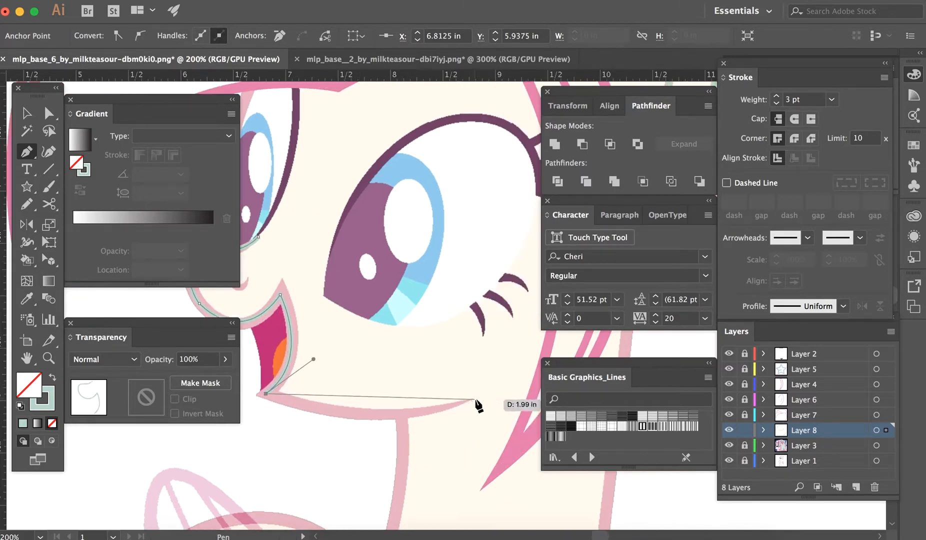
drag(475, 398, 569, 364)
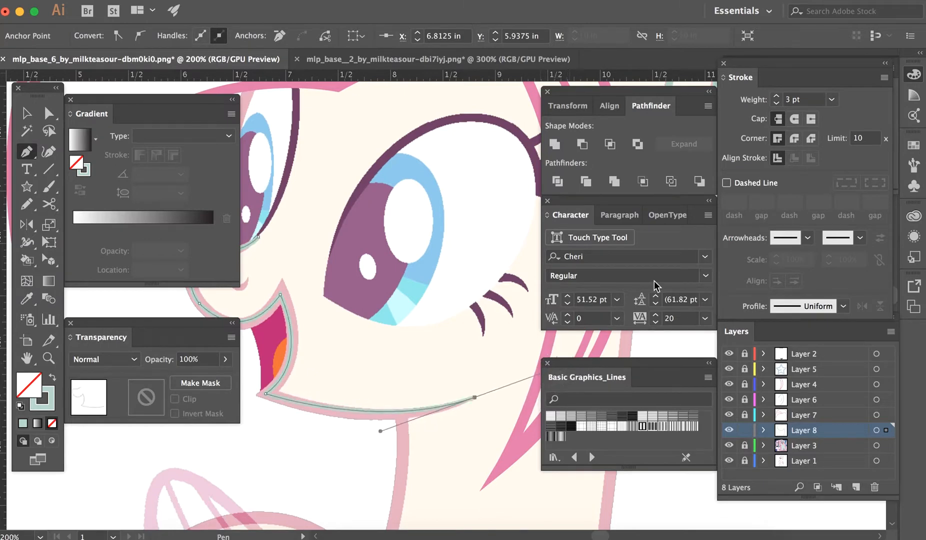
- Set the stroke weight of the muzzle, mouth and jaw outline to 7 pt
key(v)
click(777, 96)
click(777, 96)
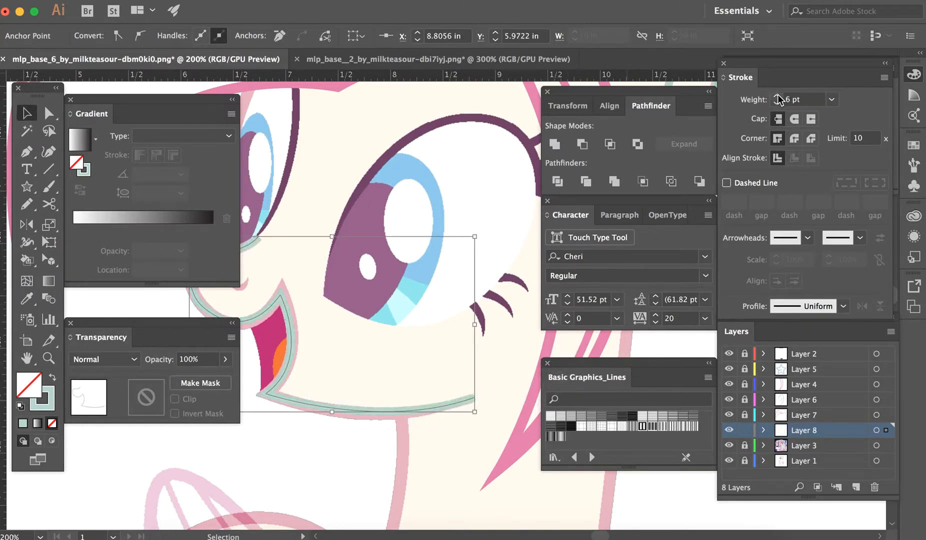
click(777, 96)
click(461, 273)
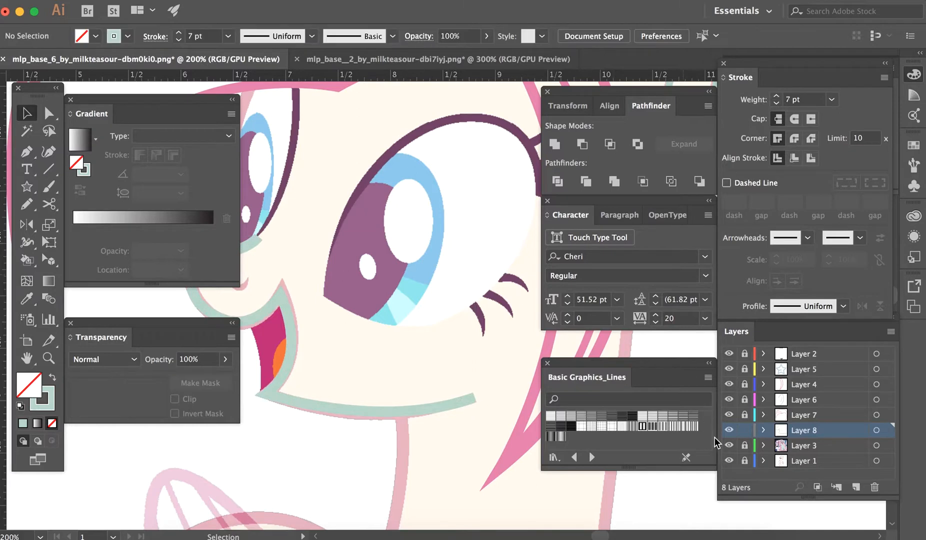
- Hide Layer 1 and give the face outline a lens-shaped width profile tapered at both ends
click(725, 456)
drag(408, 351, 467, 426)
click(802, 305)
click(801, 338)
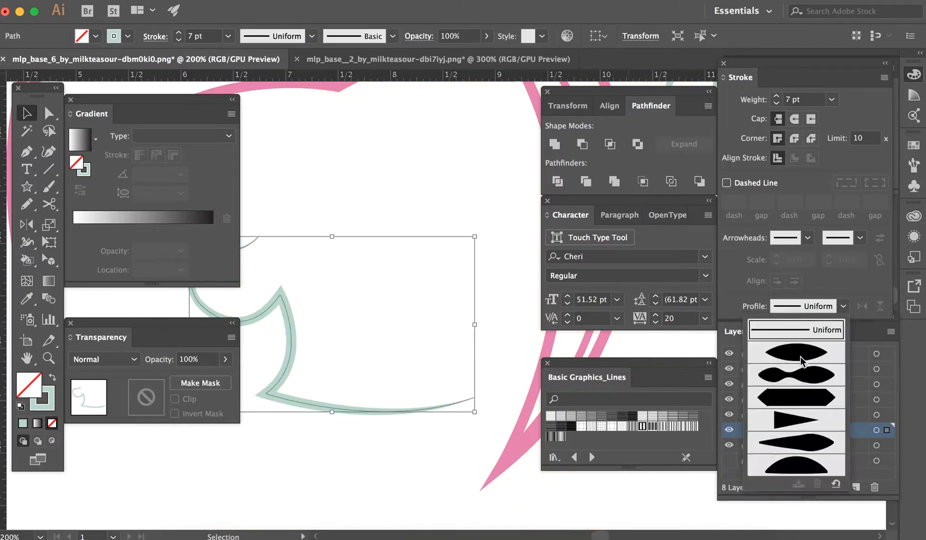
click(425, 315)
- Widen the face outline's stroke along the top of the muzzle, close to its tapered end by the far eye
scroll(424, 316, down, 3)
scroll(424, 315, left, 2)
scroll(424, 315, left, 2)
scroll(424, 315, up, 1)
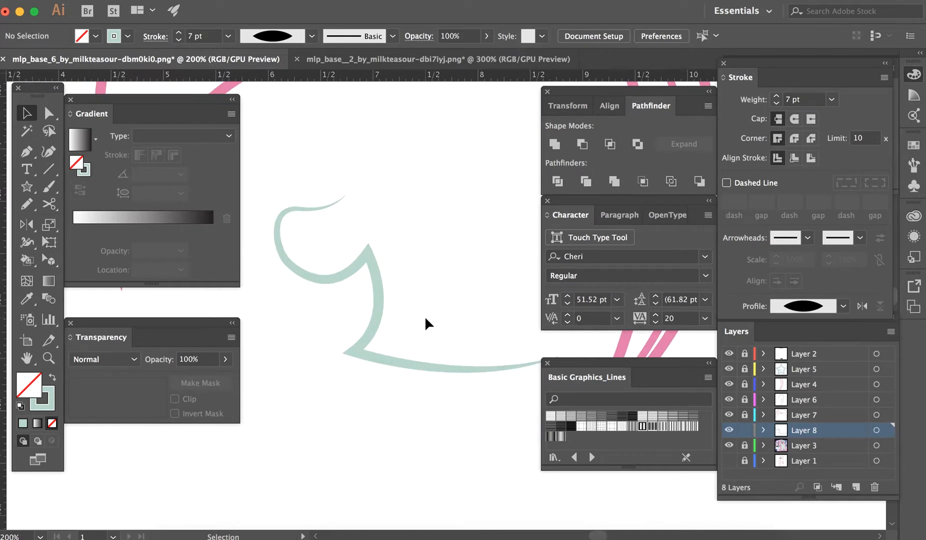
key(super+equal)
key(super+equal)
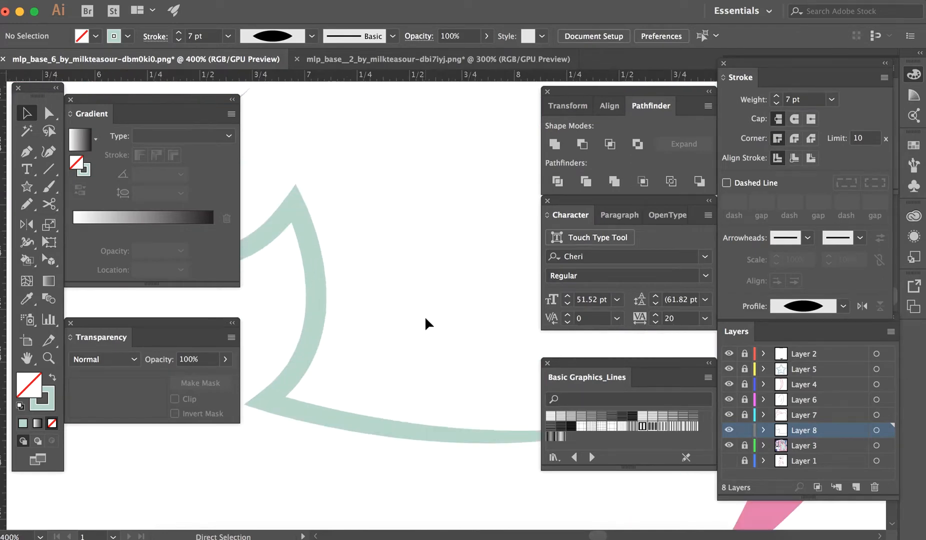
scroll(424, 315, left, 4)
scroll(424, 315, up, 2)
key(shift+w)
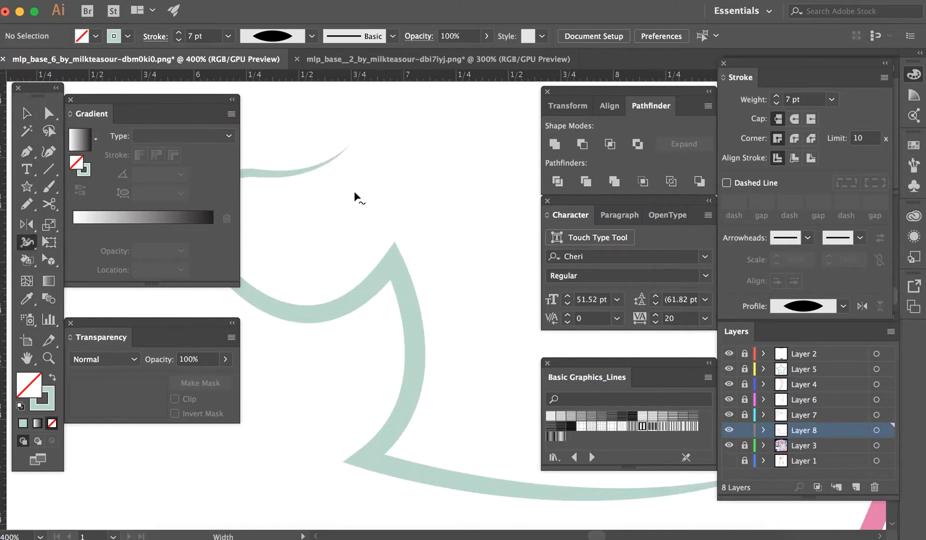
scroll(345, 225, left, 3)
scroll(345, 225, up, 2)
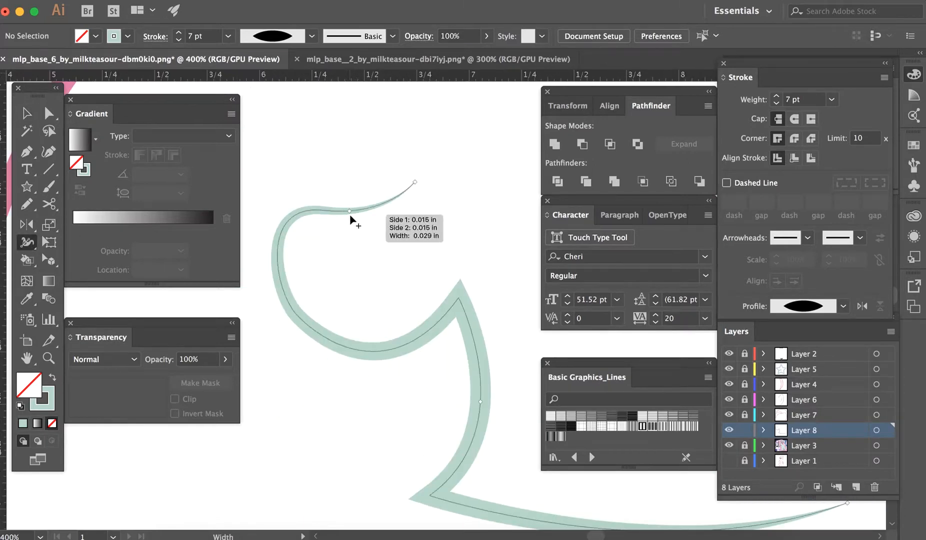
drag(350, 215, 351, 219)
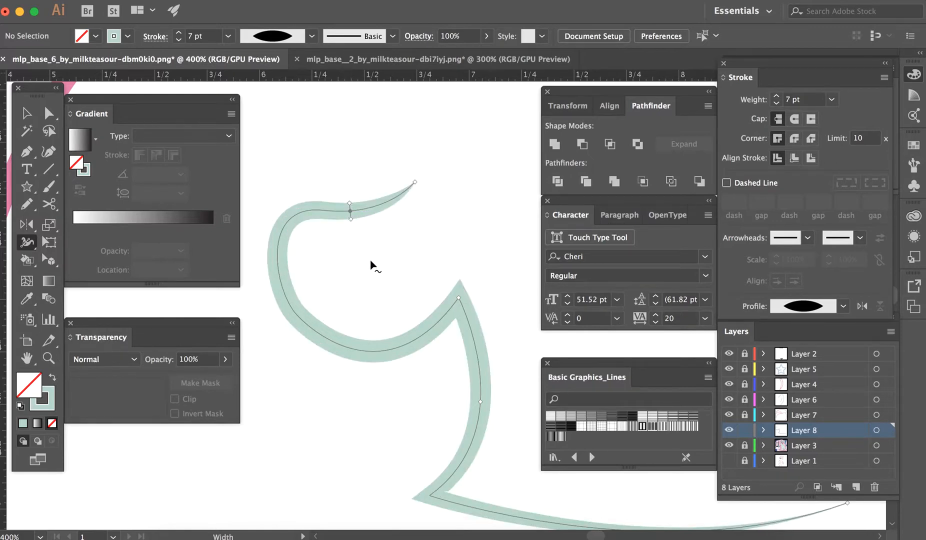
- Widen the face outline's stroke close to its tapered jaw end and show Layer 1 again
scroll(371, 265, right, 5)
scroll(371, 265, down, 3)
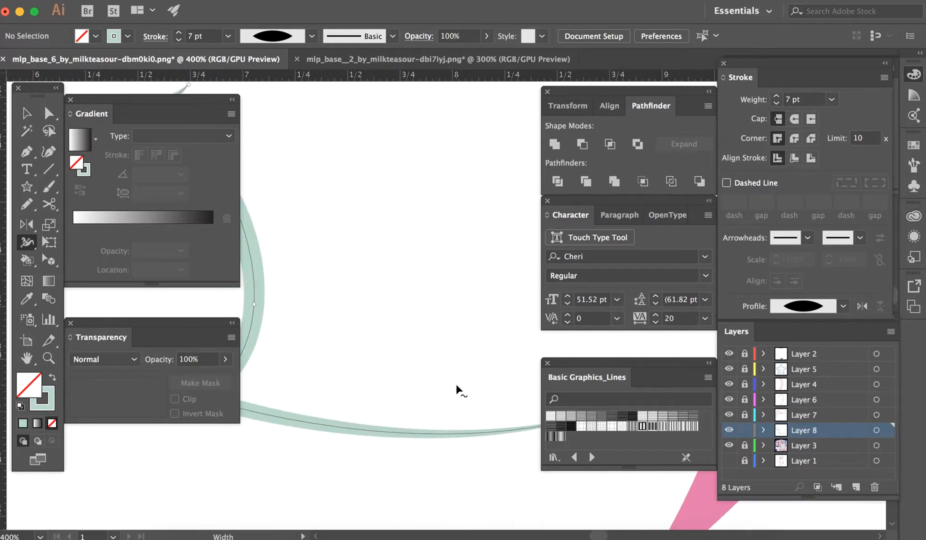
scroll(456, 389, right, 5)
scroll(456, 389, down, 1)
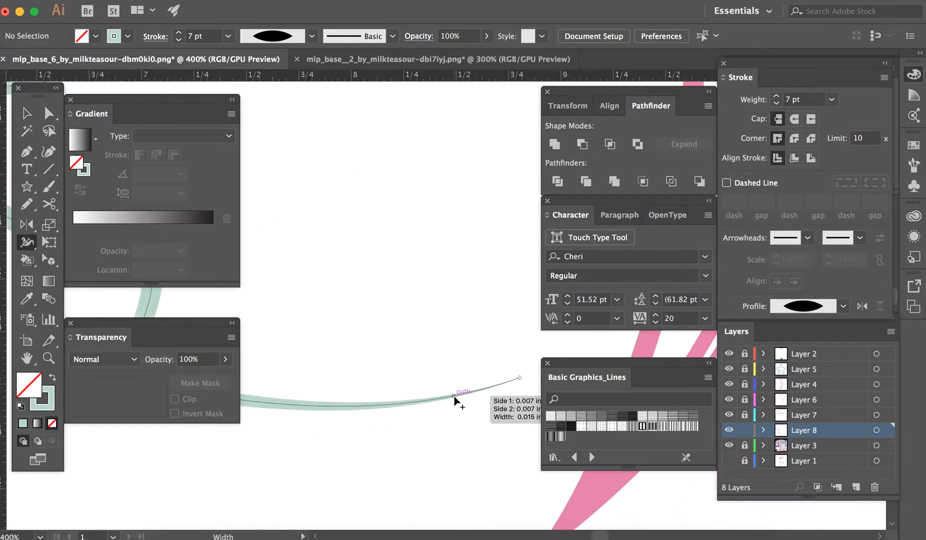
drag(450, 399, 449, 404)
key(v)
key(super+minus)
key(super+minus)
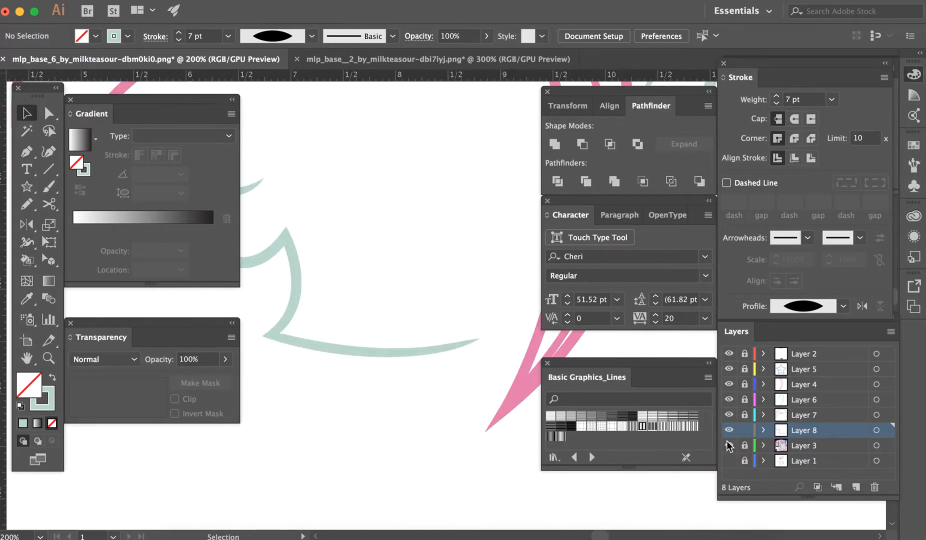
click(728, 460)
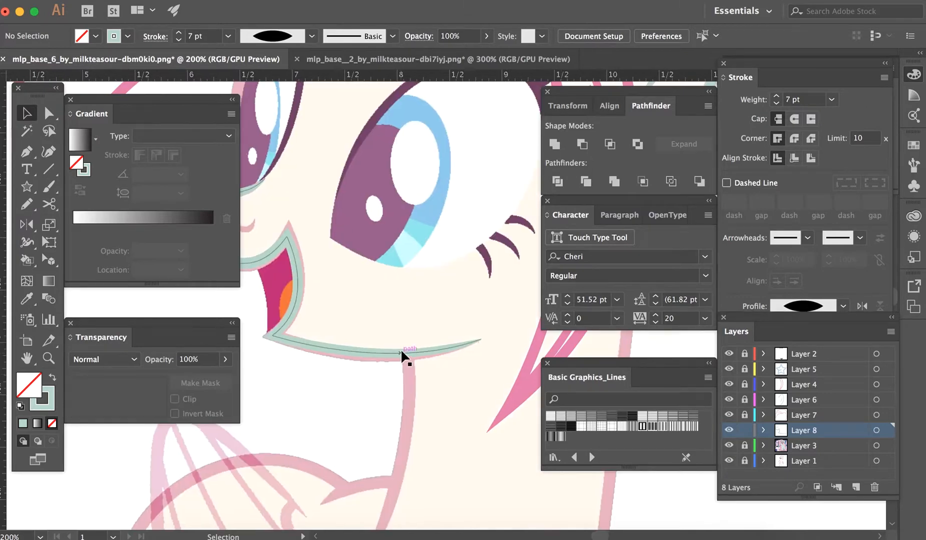
- Draw the small nostril curve on the muzzle with a 3 pt mint stroke and a profile tapered at both ends
scroll(402, 353, left, 15)
key(super+plus)
key(super+plus)
key(p)
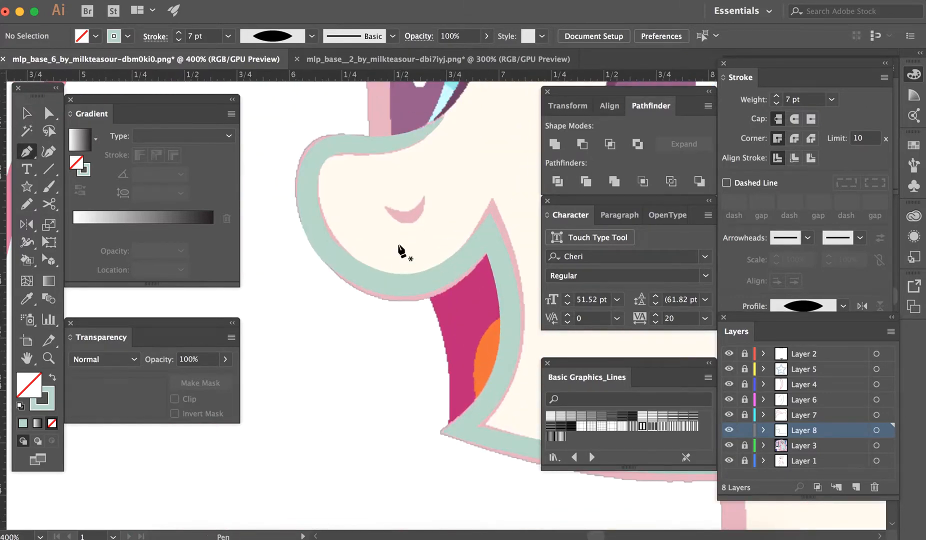
click(383, 206)
drag(425, 194, 435, 153)
key(v)
click(777, 95)
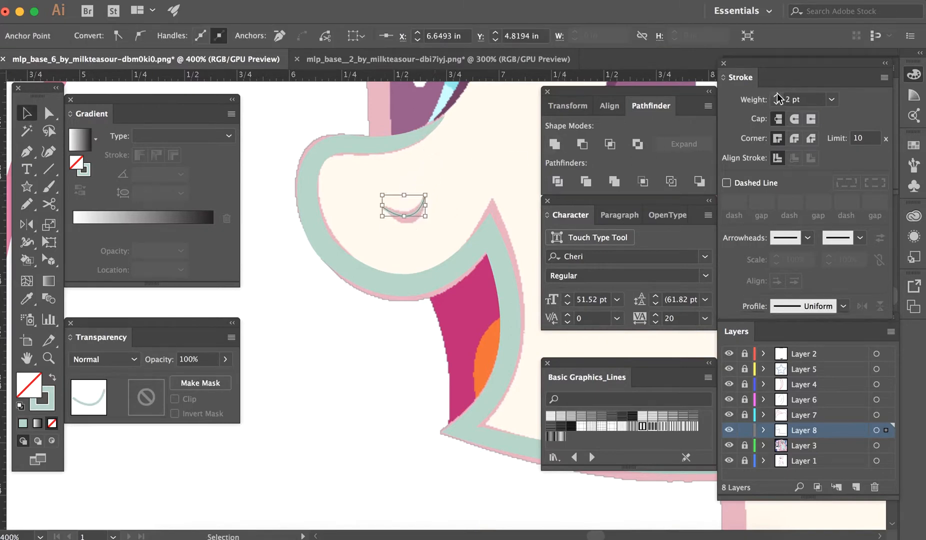
click(806, 295)
click(796, 356)
click(341, 387)
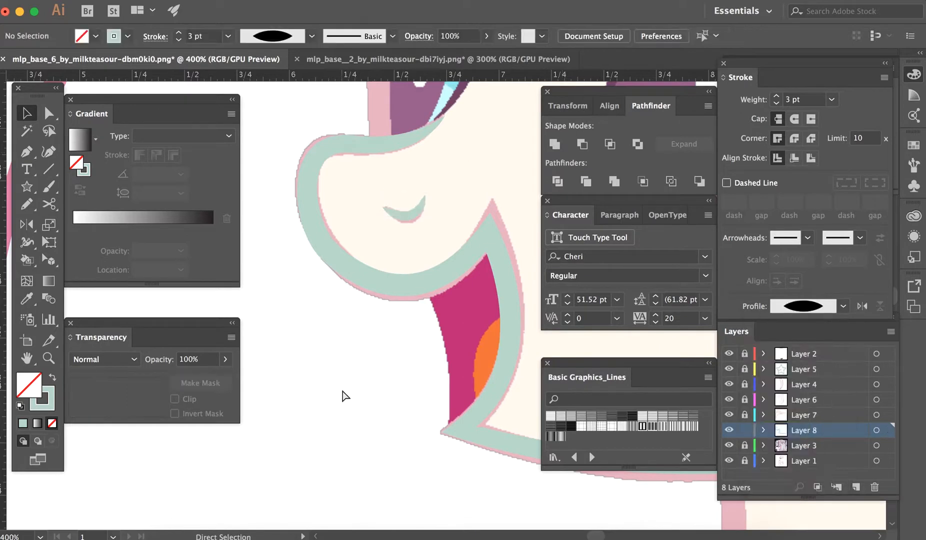
- Lock Layer 8 and add a new layer directly beneath it
key(ctrl+minus)
key(ctrl+minus)
key(ctrl+minus)
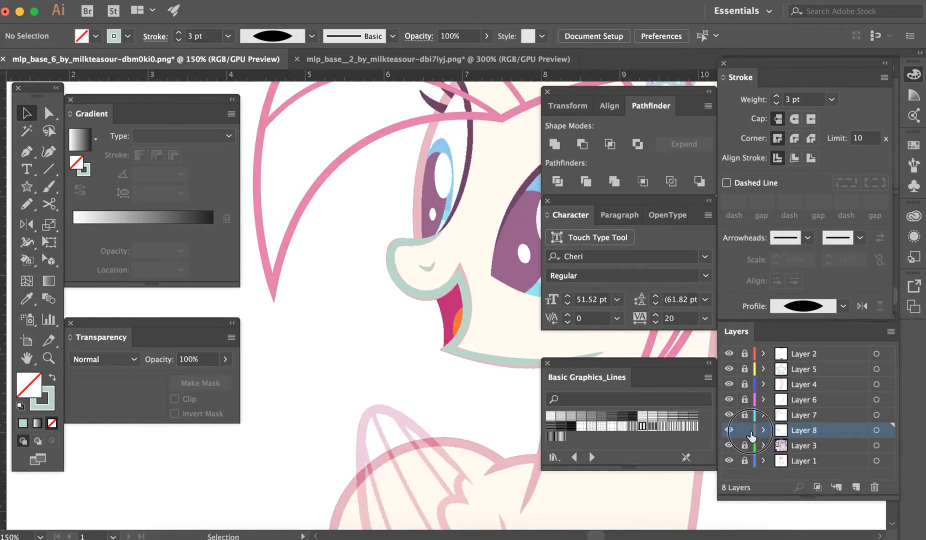
click(855, 486)
key(ctrl+minus)
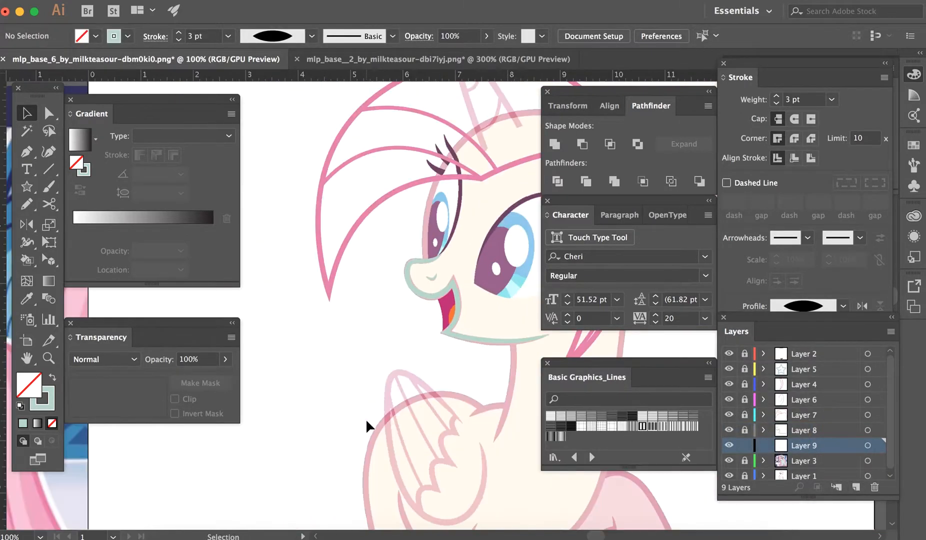
- Set the drawing colours to no fill with a 1 pt black stroke
key(e)
key(d)
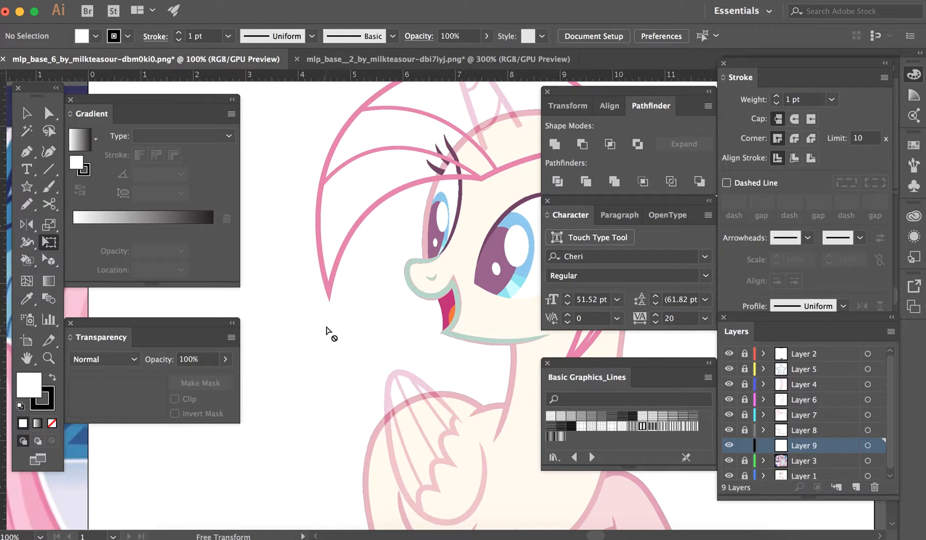
key(v)
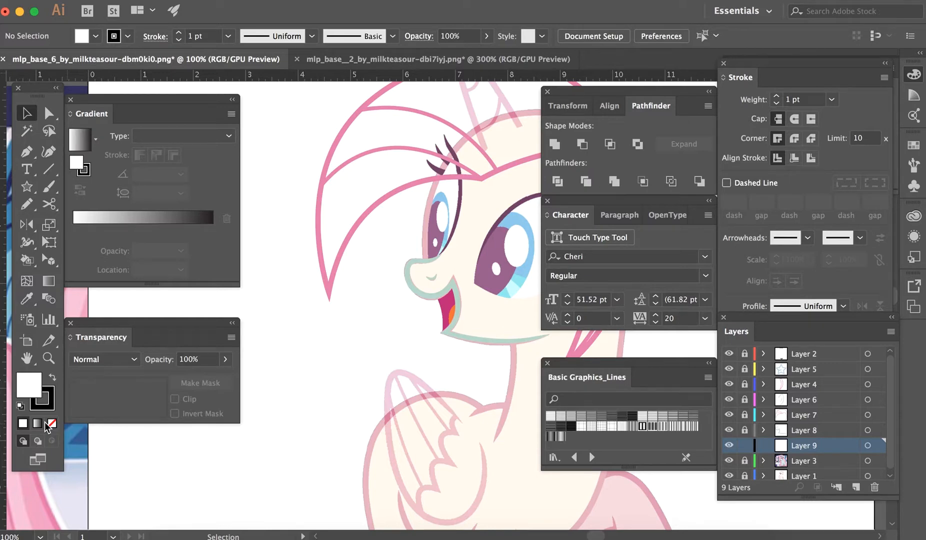
key(slash)
key(x)
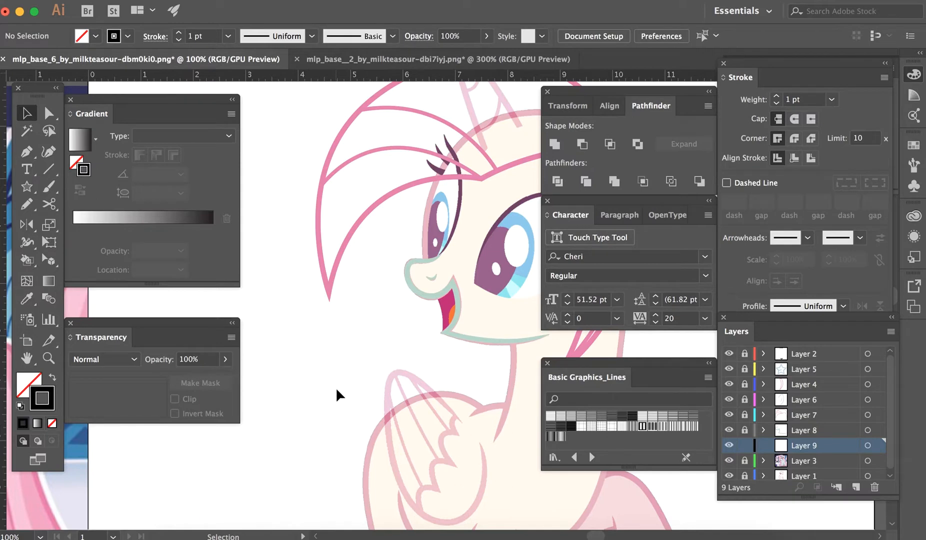
double_click(53, 405)
click(864, 197)
- Draw the near eye's half-lidded outline from the inner corner up, across the iris to the outer edge, and back along the lower lid
scroll(372, 337, left, 10)
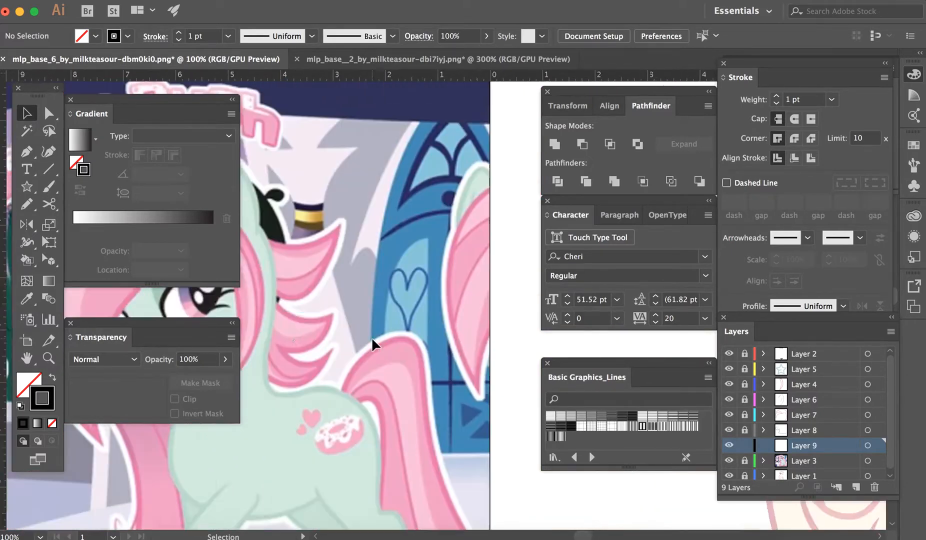
scroll(372, 336, left, 1)
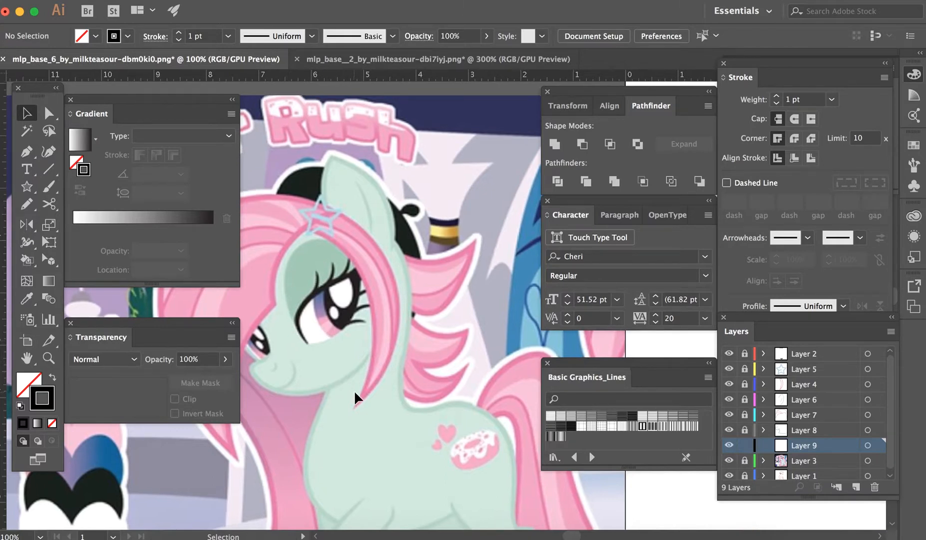
scroll(355, 395, right, 11)
scroll(355, 394, right, 1)
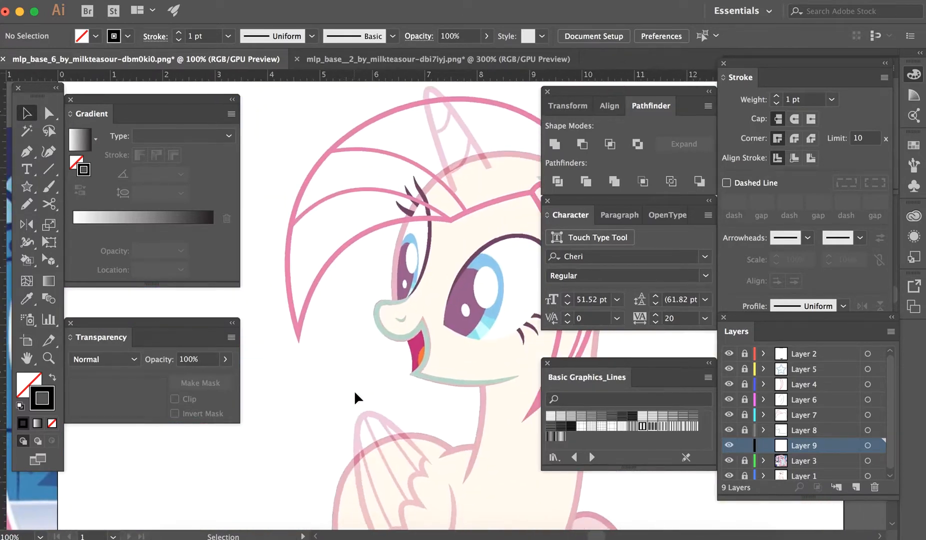
key(super+equal)
key(super+equal)
key(p)
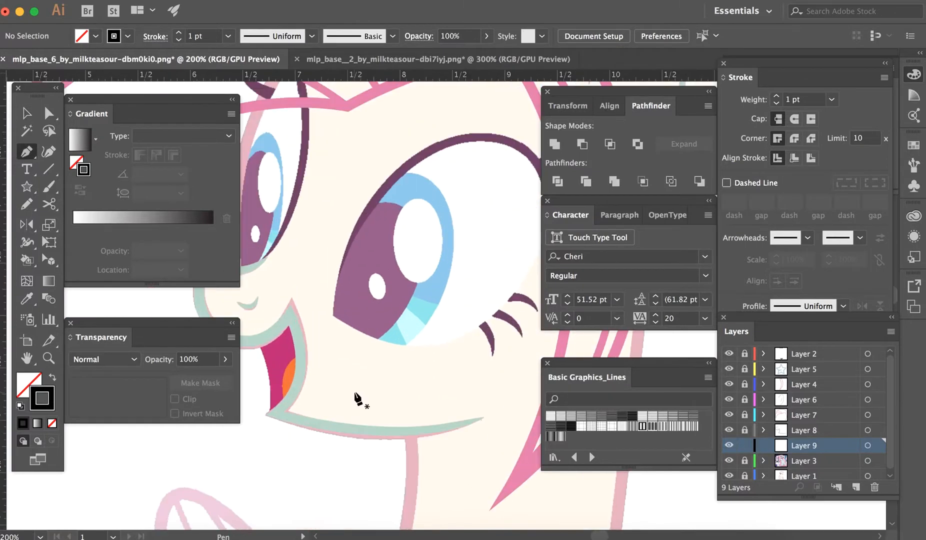
click(330, 315)
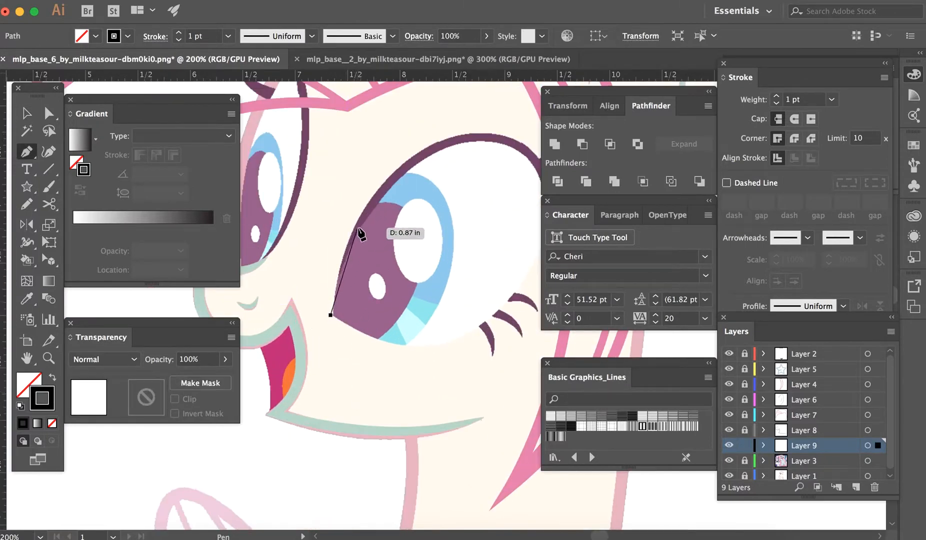
drag(357, 228, 382, 196)
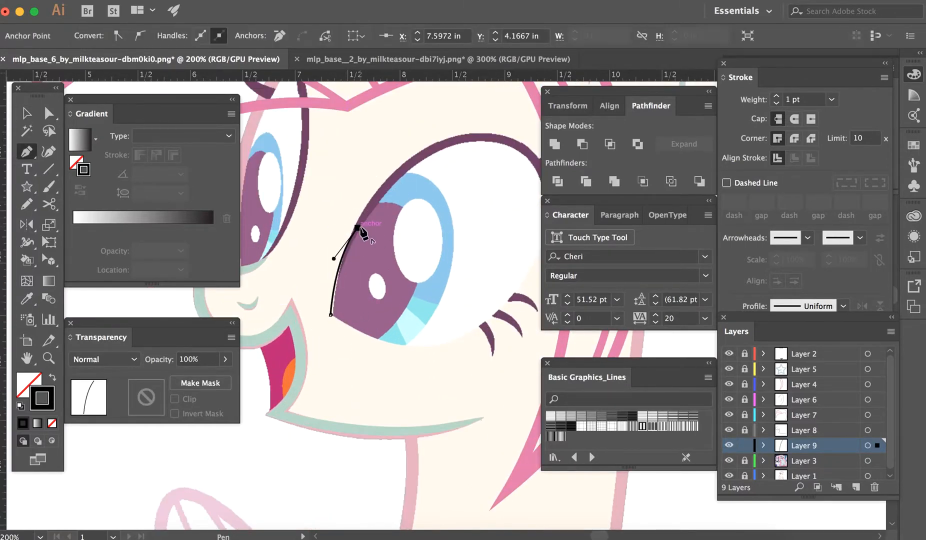
scroll(468, 264, right, 2)
drag(466, 273, 537, 320)
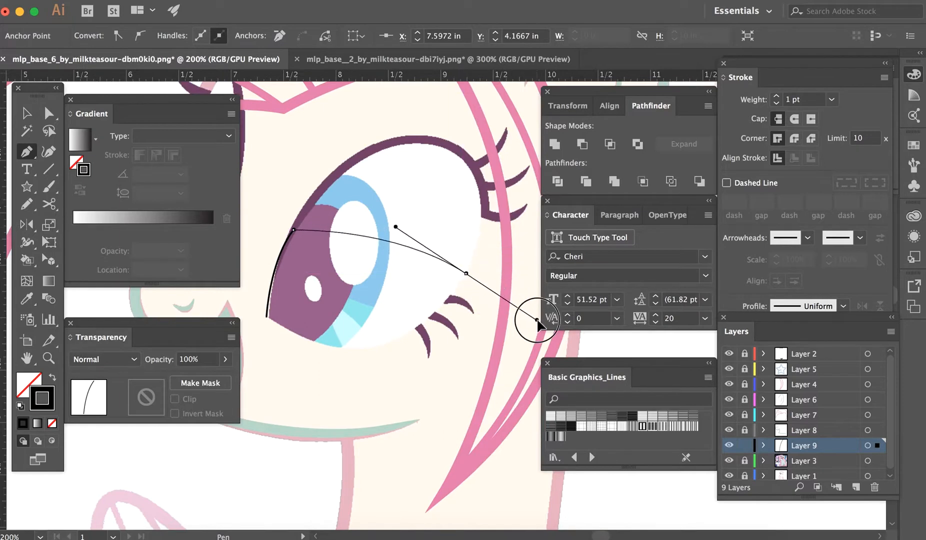
click(466, 273)
drag(345, 349, 274, 344)
- Set the near eye outline's stroke to 7 pt and taper both of its ends with the Width tool
key(v)
double_click(776, 97)
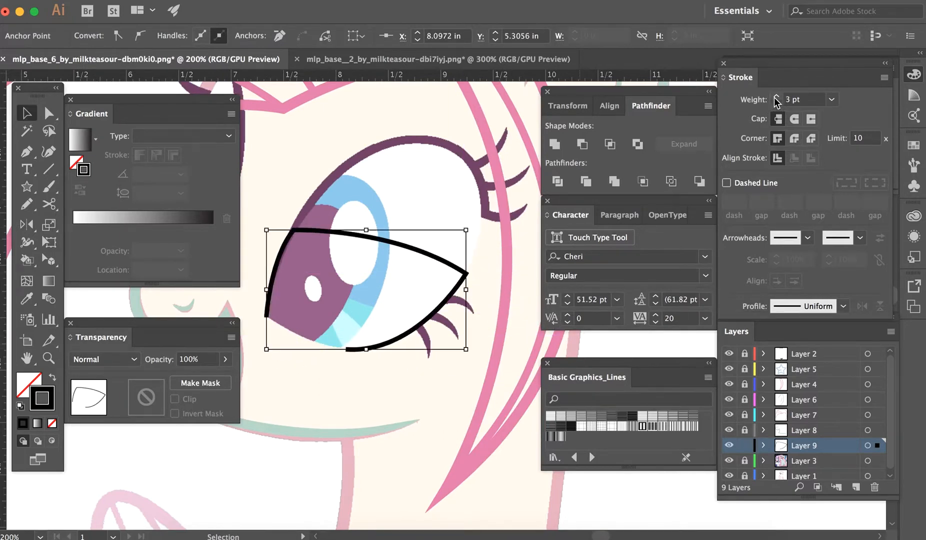
double_click(776, 97)
double_click(776, 96)
key(shift+w)
drag(346, 350, 356, 299)
drag(266, 317, 302, 315)
key(v)
- Refine the near eye outline's stroke width along its inner edge, thickening it above the tapered inner corner
click(380, 309)
key(super+=)
key(super+=)
key(shift+w)
drag(320, 389, 319, 383)
key(v)
scroll(321, 385, left, 10)
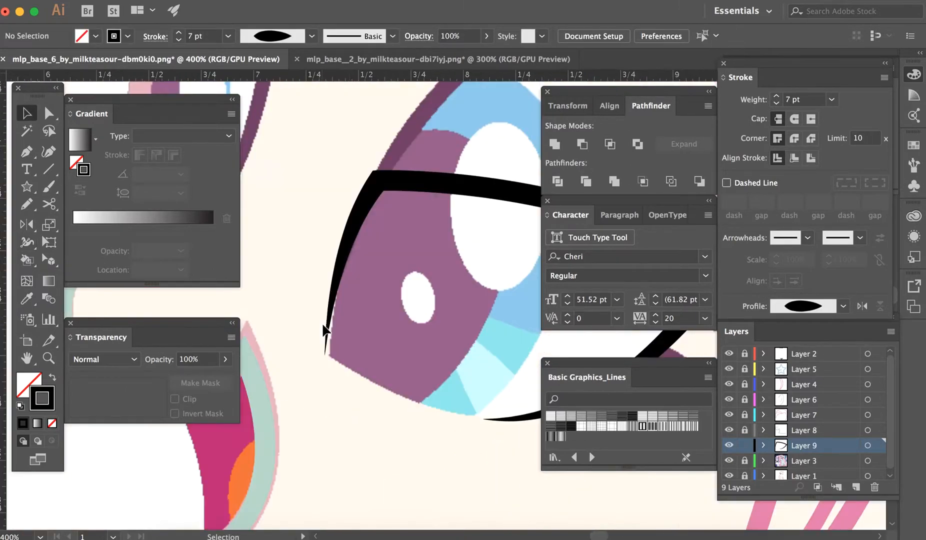
key(shift+w)
drag(332, 303, 339, 307)
key(v)
- Draw the far eye's half-lidded outline from the corner by the muzzle up, across the iris, and down the eye's outer edge
key(super+-)
key(super+-)
key(super+-)
key(super+=)
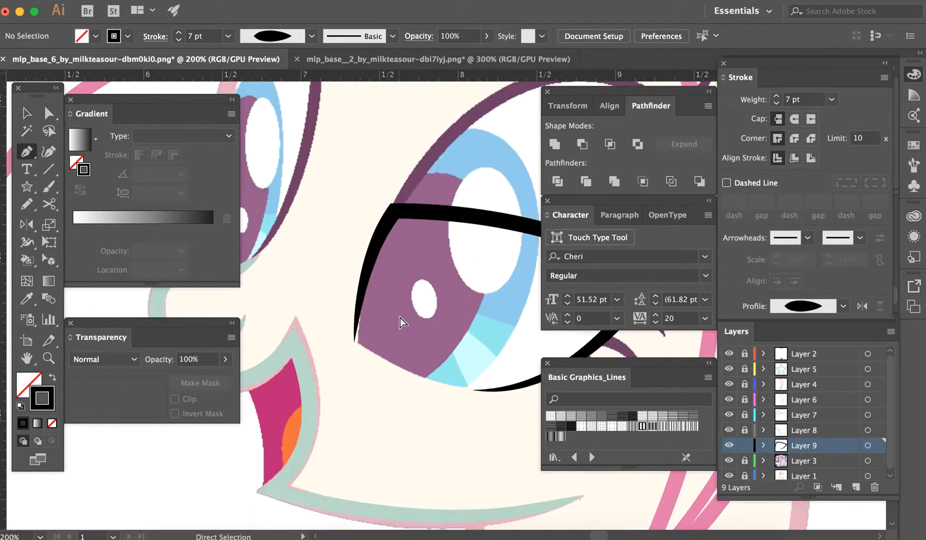
key(super+=)
key(p)
click(372, 316)
drag(423, 218, 435, 175)
click(423, 218)
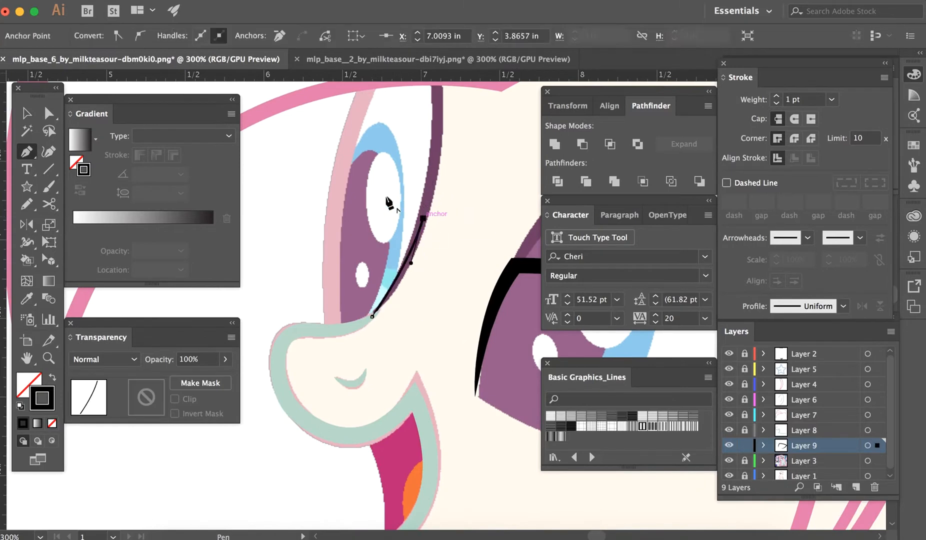
drag(340, 178, 295, 168)
click(340, 179)
drag(340, 329, 352, 386)
- Copy the near eye outline's stroke style to the far eye outline and taper its end at the inner corner
key(i)
click(487, 341)
key(shift+w)
drag(387, 330, 373, 320)
key(v)
click(378, 346)
key(super+-)
key(super+-)
key(super+-)
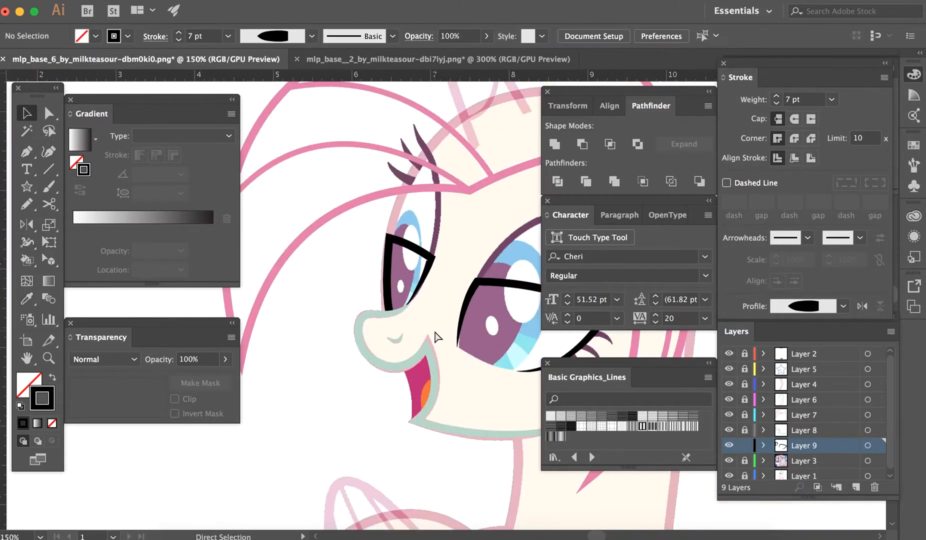
- Narrow the far eye outline's lower end, where its outer edge meets the muzzle, with the Width tool
key(super+=)
key(super+=)
key(super+=)
key(super+=)
key(shift+w)
drag(314, 334, 312, 334)
- Bend the far eye's upper lid line into a higher arch with the Anchor Point tool
key(shift+c)
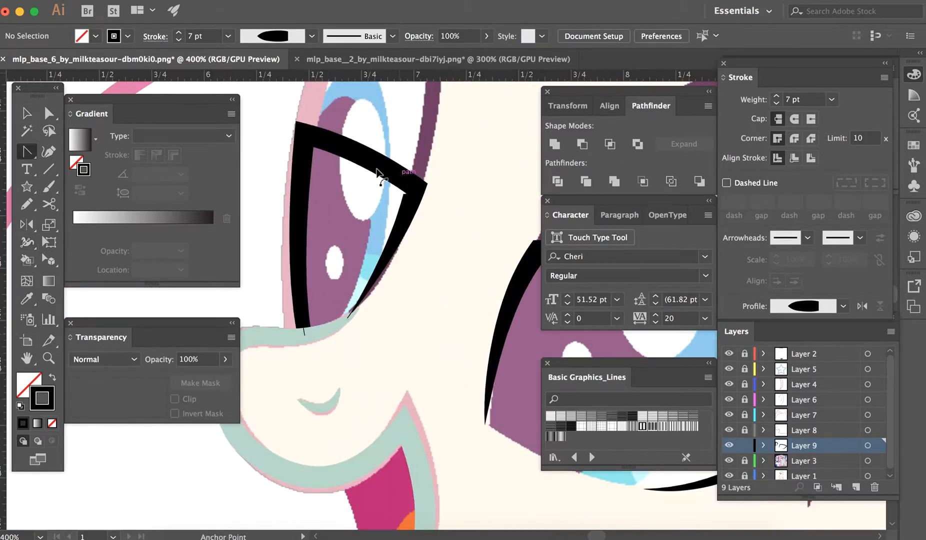
click(368, 156)
drag(365, 157, 369, 152)
key(v)
click(340, 228)
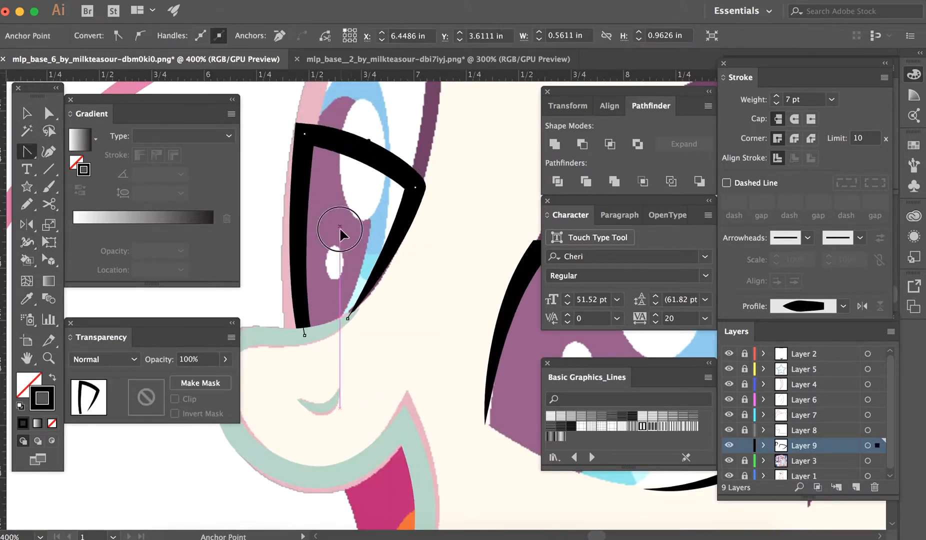
- Lock Layer 9, which holds the eye outlines
key(super+-)
key(super+-)
key(super+-)
key(super+-)
click(745, 445)
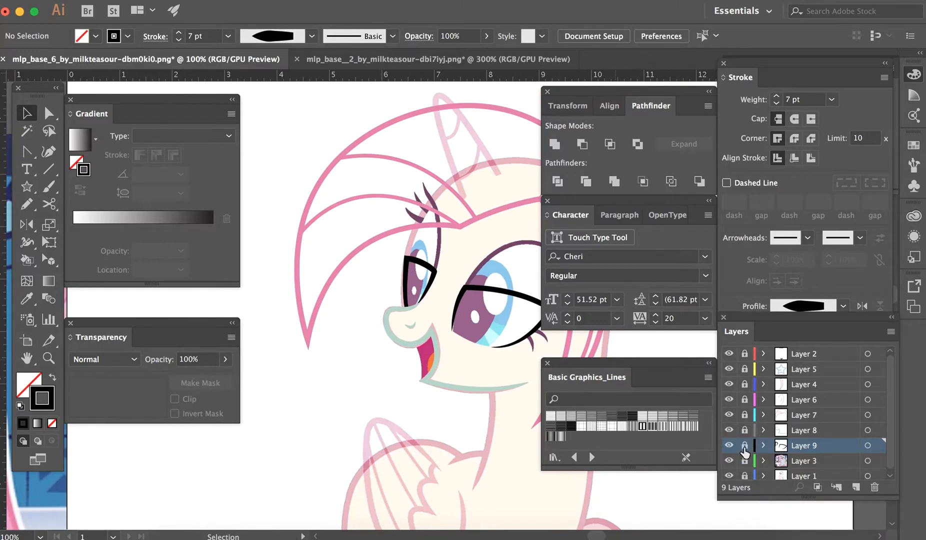
- Add a new layer beneath Layer 9 and set a white fill without stroke, sampled from the near eye's white
click(855, 487)
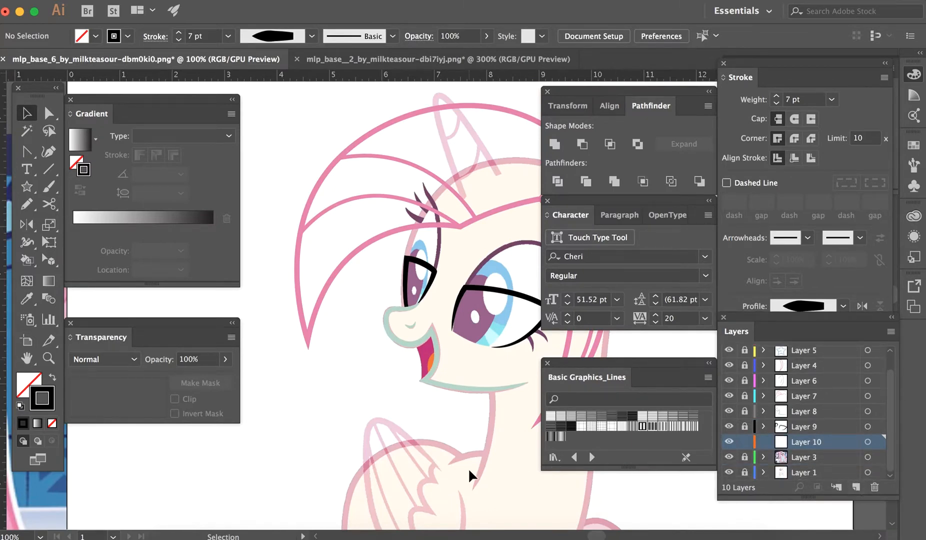
scroll(468, 468, right, 3)
scroll(468, 467, down, 1)
key(i)
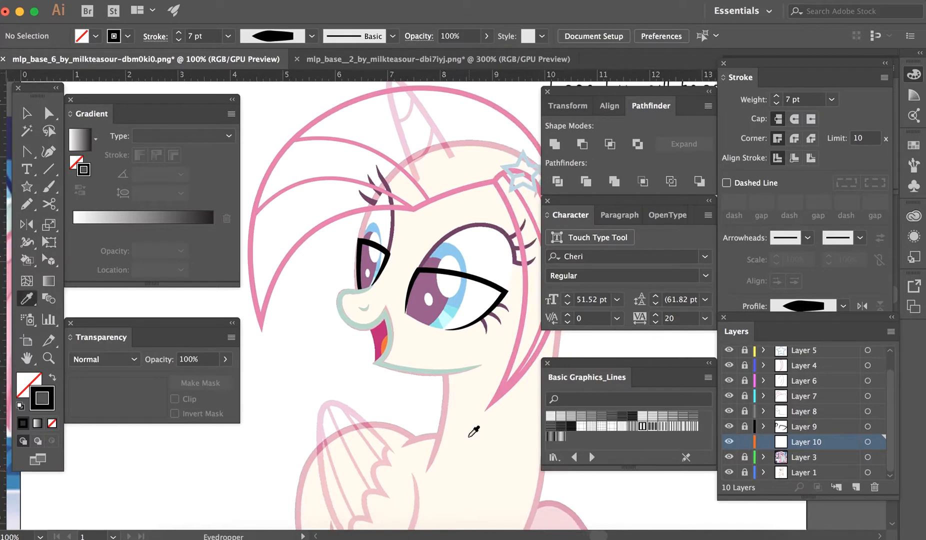
click(470, 304)
key(v)
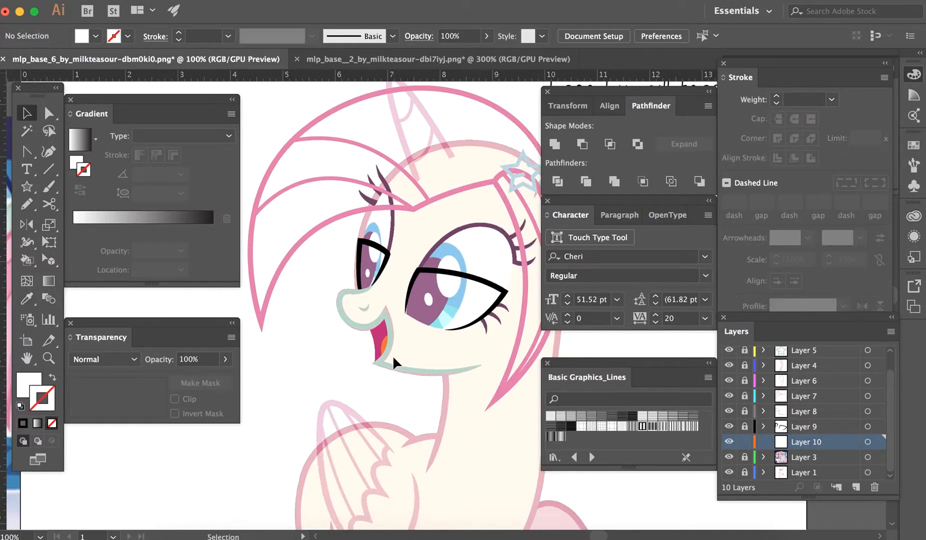
key(x)
- Draw a closed white shape with the Pen tool along the near eye's black outline, filling the whole eye opening
key(super+equal)
key(super+equal)
key(p)
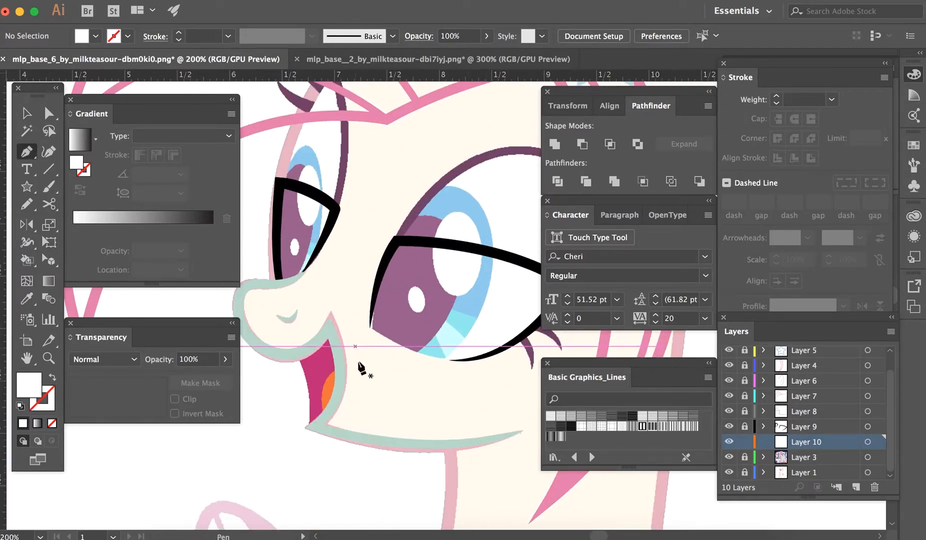
click(370, 328)
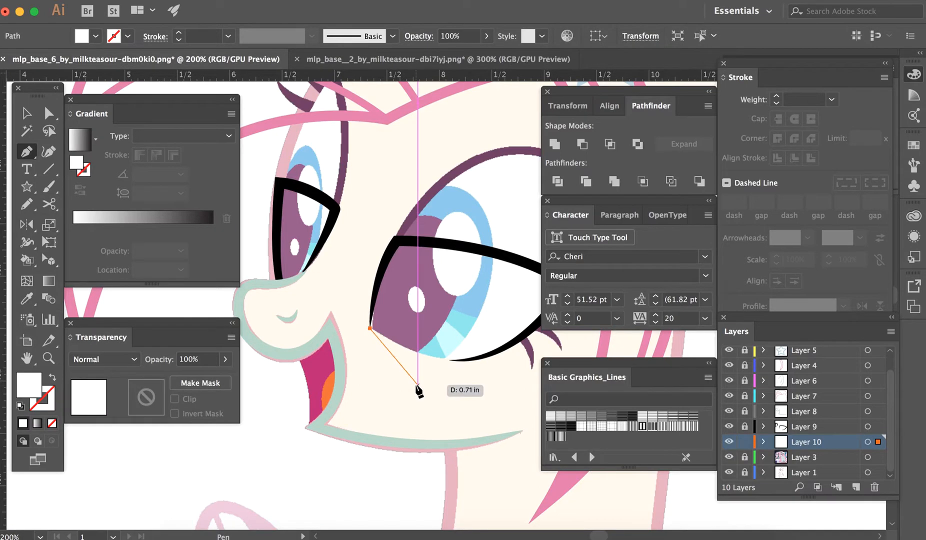
scroll(414, 393, right, 3)
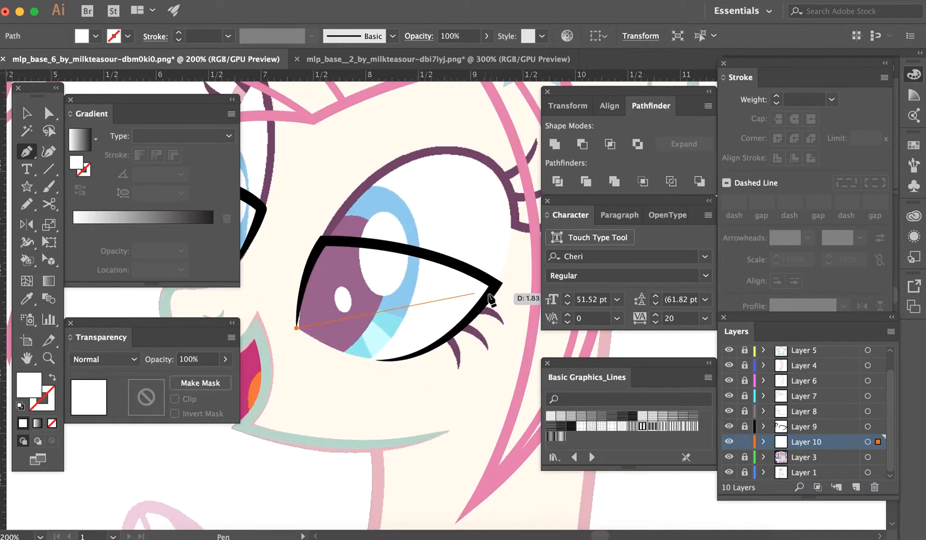
drag(495, 285, 412, 425)
drag(323, 241, 254, 251)
click(323, 242)
drag(296, 328, 293, 370)
key(v)
click(293, 384)
- Draw a closed white shape with the Pen tool that fills the far eye's opening inside its black outline
scroll(294, 385, left, 4)
scroll(293, 385, left, 3)
key(p)
click(381, 310)
drag(436, 237, 459, 159)
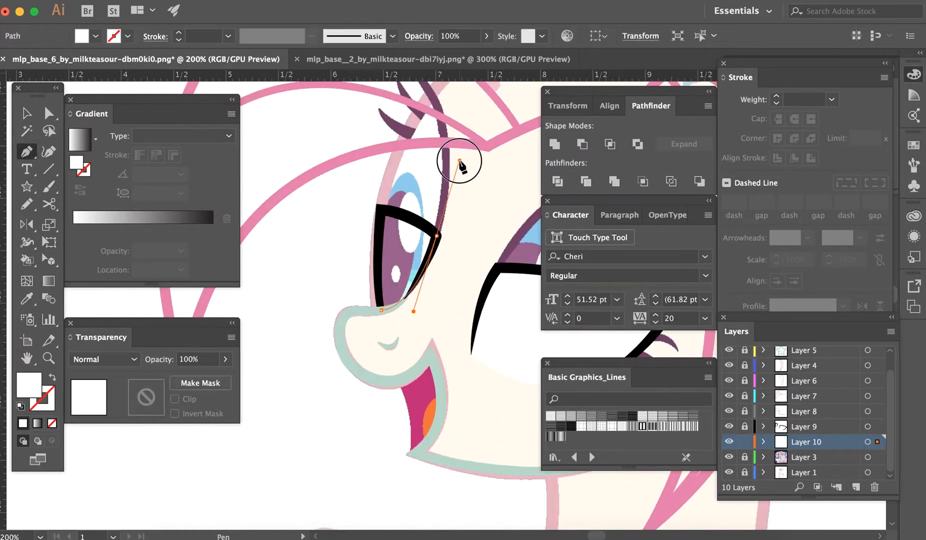
click(436, 237)
click(381, 209)
drag(381, 311, 383, 362)
key(v)
click(388, 406)
- Copy the white shapes of both eyes
key(super+minus)
key(super+minus)
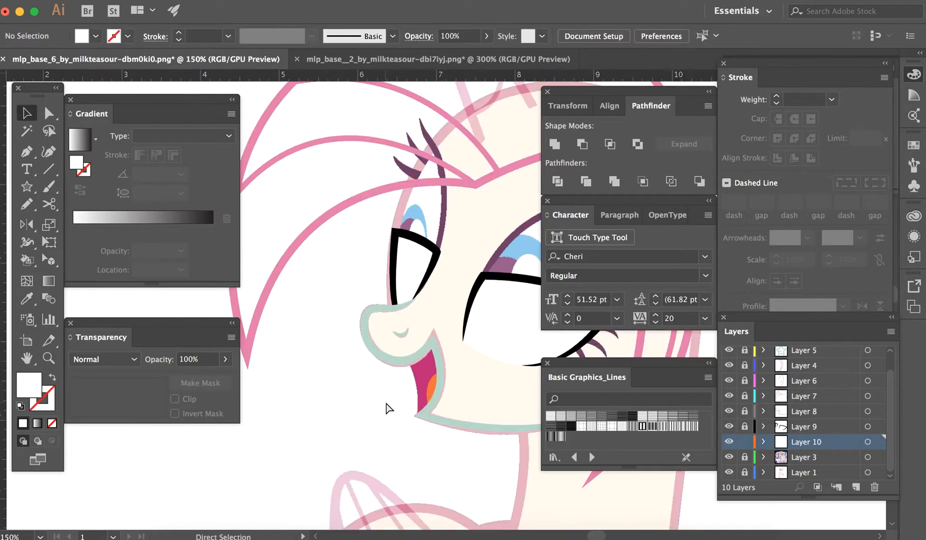
drag(502, 382, 427, 281)
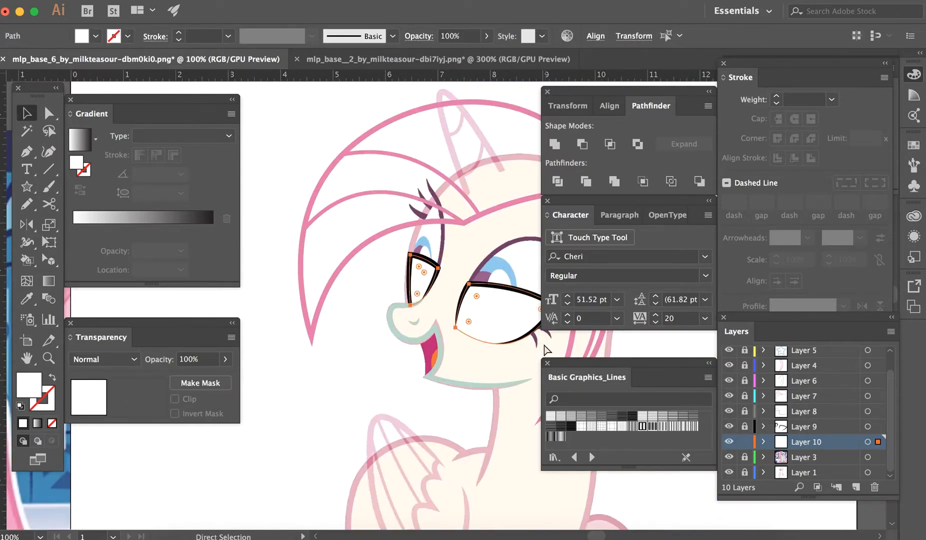
click(470, 388)
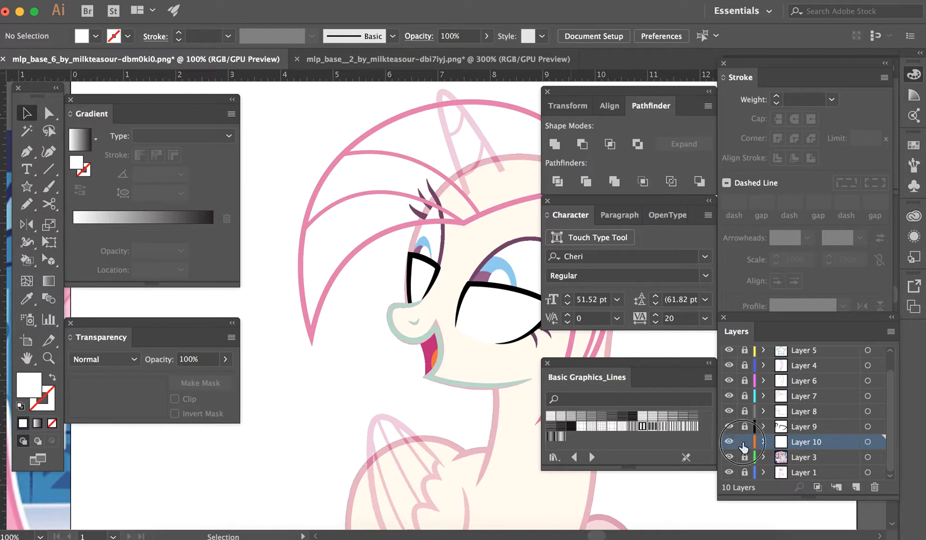
- Lock and hide Layer 10, which holds the eye whites, and add a new layer above it
click(743, 442)
click(729, 442)
key(super+l)
- Set a black fill without stroke, sampled from the near eye's outline
key(super+plus)
key(super+plus)
key(i)
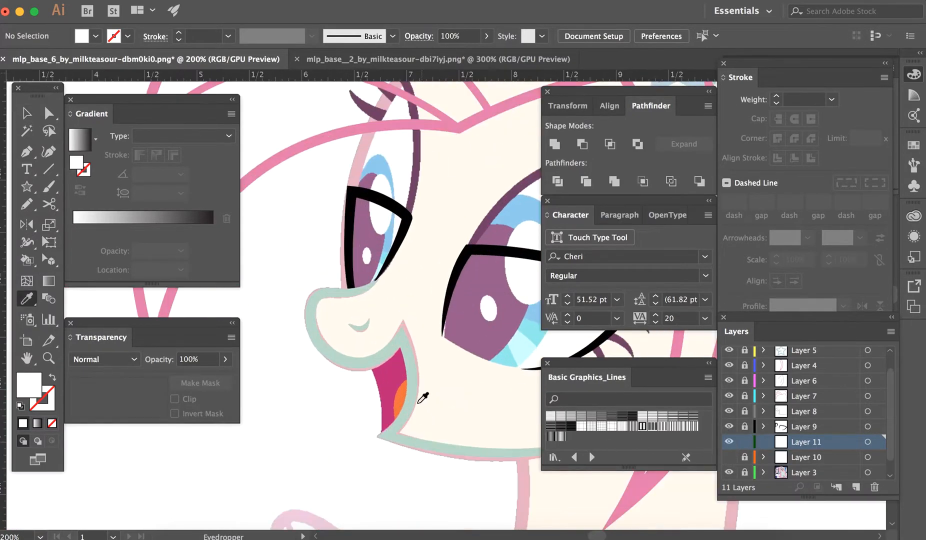
click(477, 249)
key(v)
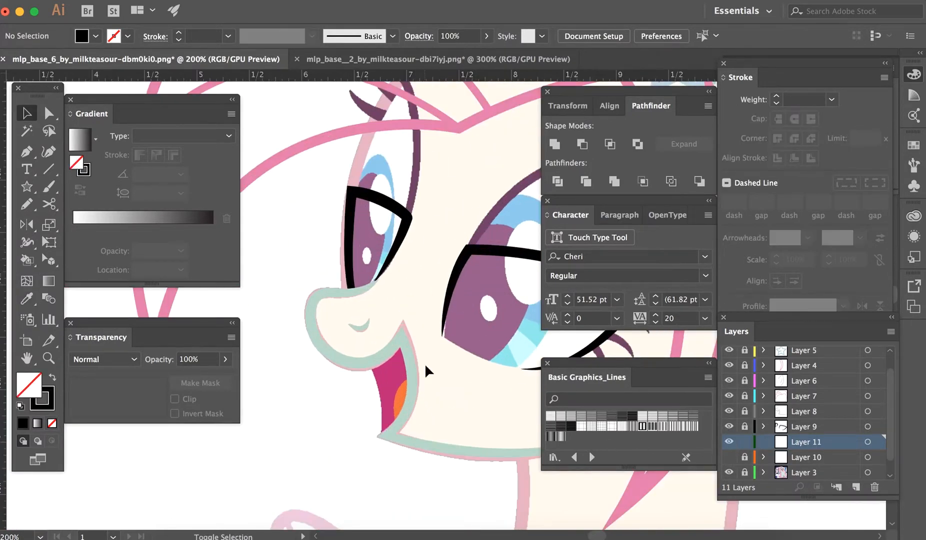
key(shift+x)
- Draw a tall black ellipse over the near eye's iris and tilt it to match the iris's slant and position
key(l)
scroll(424, 363, right, 3)
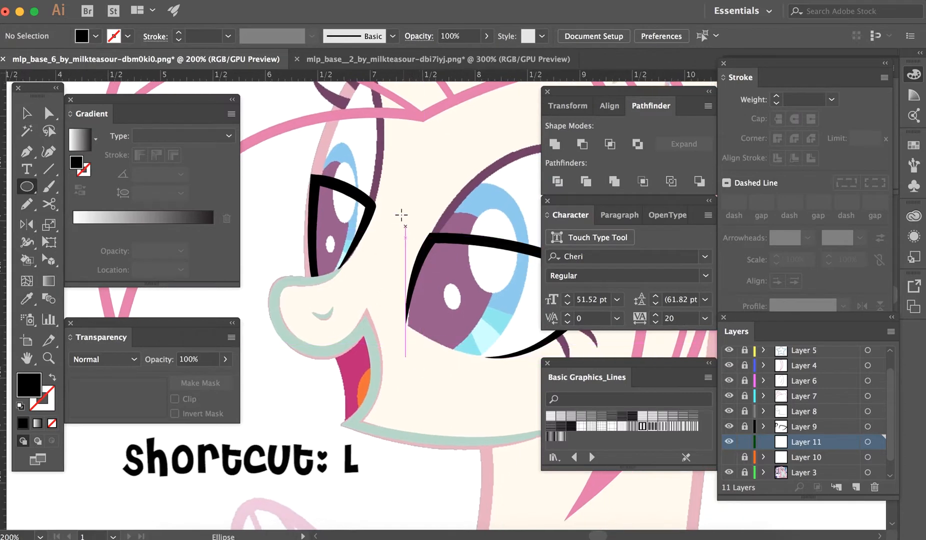
drag(400, 206, 416, 266)
drag(439, 305, 452, 384)
key(v)
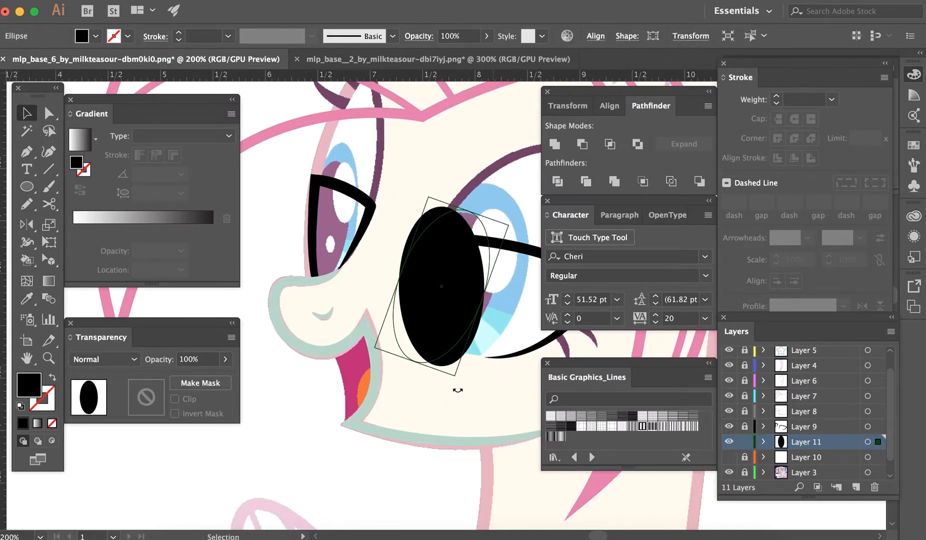
drag(441, 298, 453, 292)
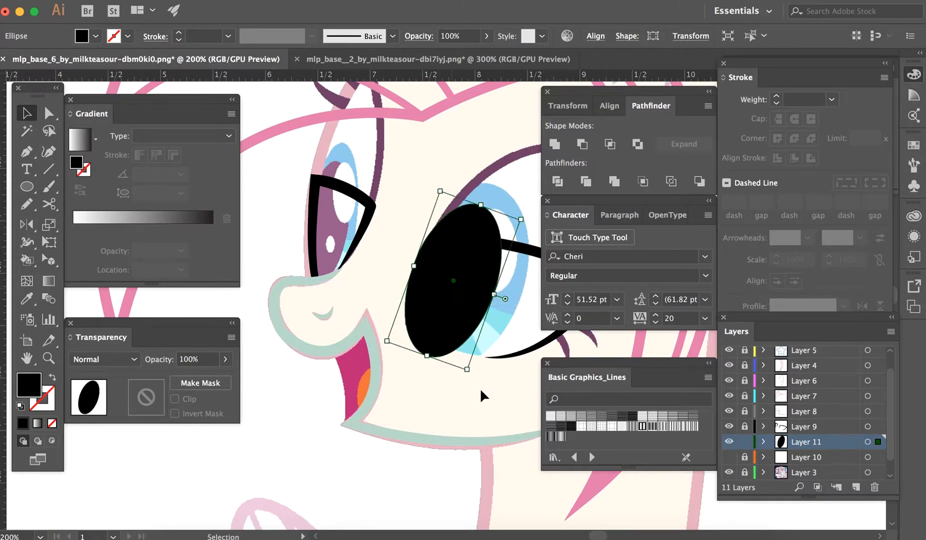
click(458, 405)
- Draw a narrow black ellipse over the far eye's iris, tilted and positioned to match it
key(l)
drag(311, 153, 347, 310)
key(v)
drag(347, 225, 353, 227)
click(362, 428)
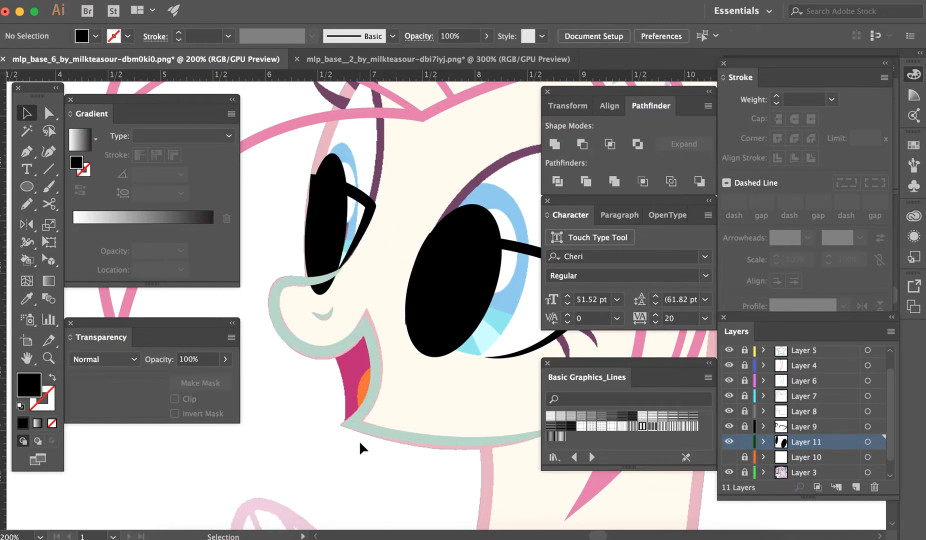
- Try to erase the part of the near eye's black ellipse that overhangs the lower lid with the Eraser tool
scroll(358, 440, right, 3)
scroll(359, 440, down, 1)
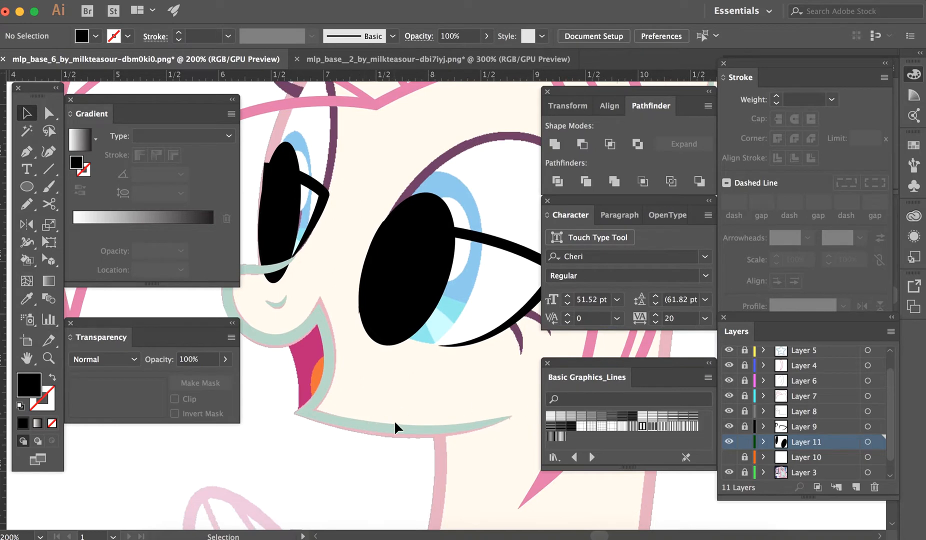
drag(397, 424, 312, 260)
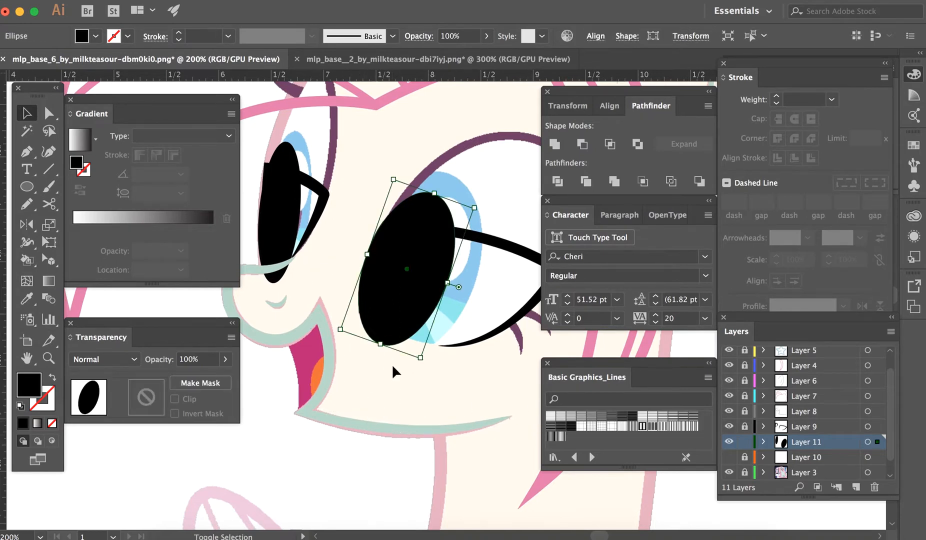
key(shift+e)
drag(445, 384, 446, 383)
key(v)
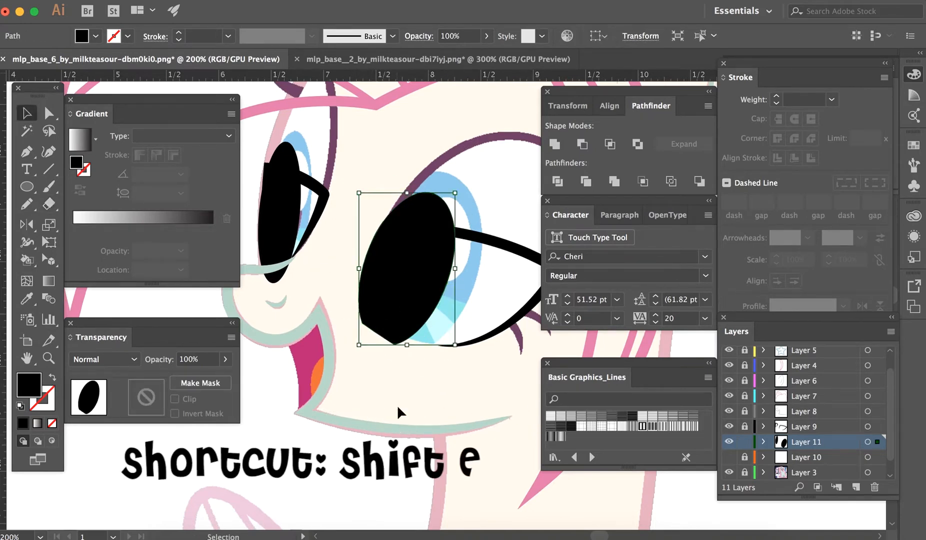
click(397, 404)
key(super+z)
click(435, 438)
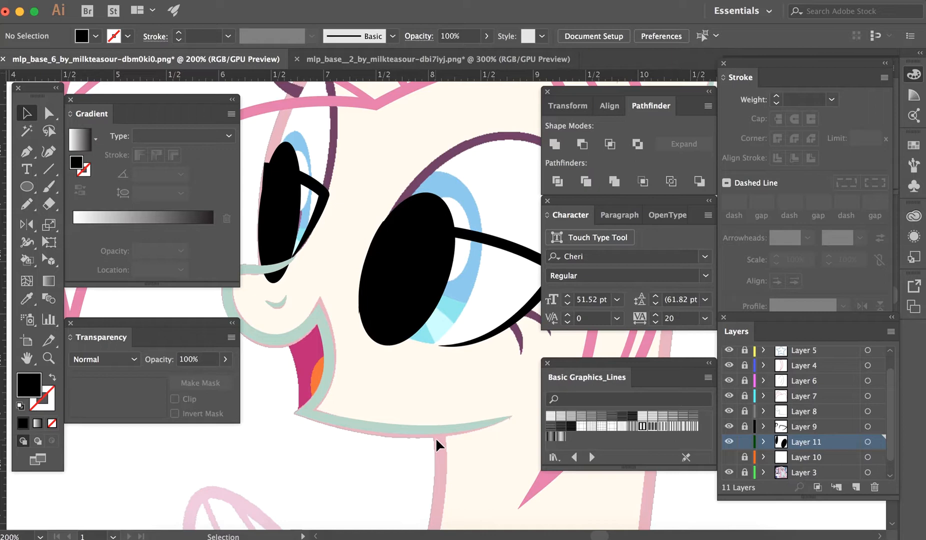
- Paste the copied eye whites in front on Layer 11 and clip the near eye's black ellipse to its eye shape
key(super+f)
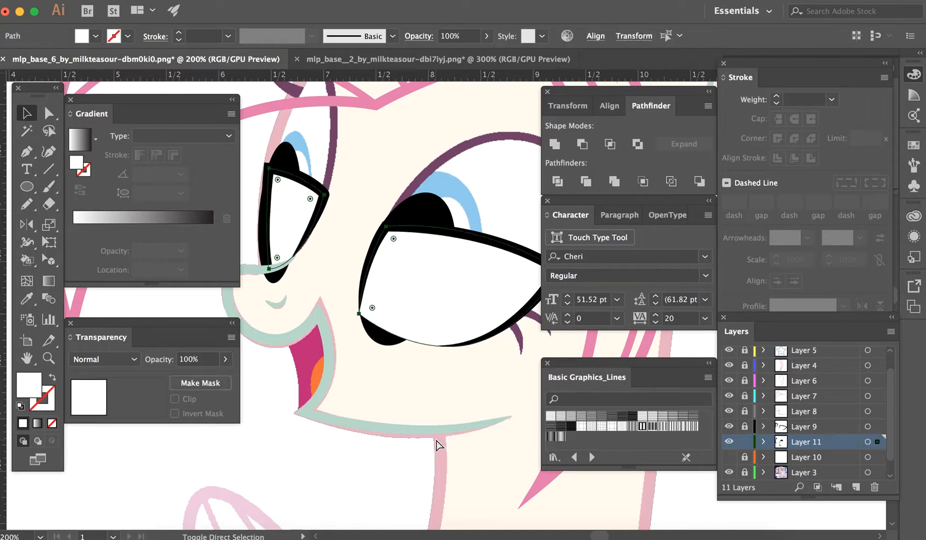
click(420, 443)
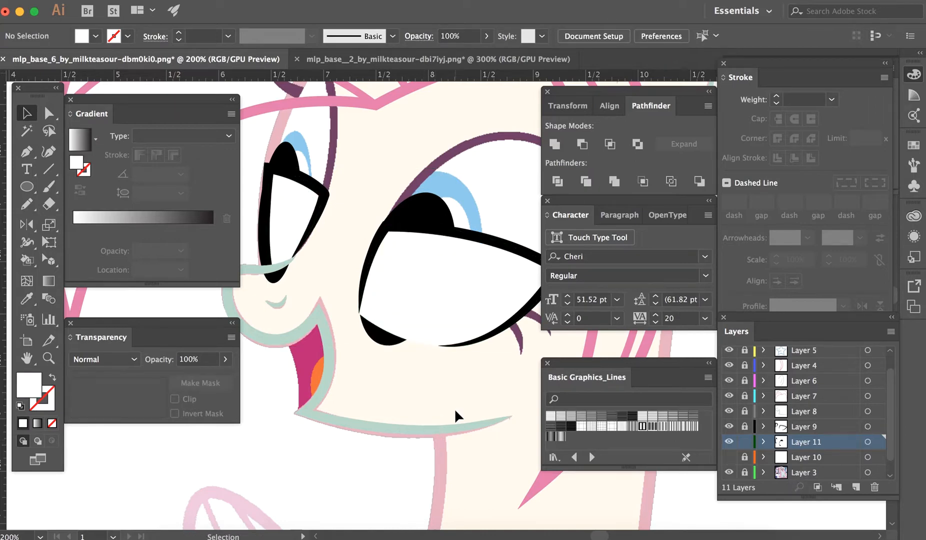
drag(486, 408, 386, 143)
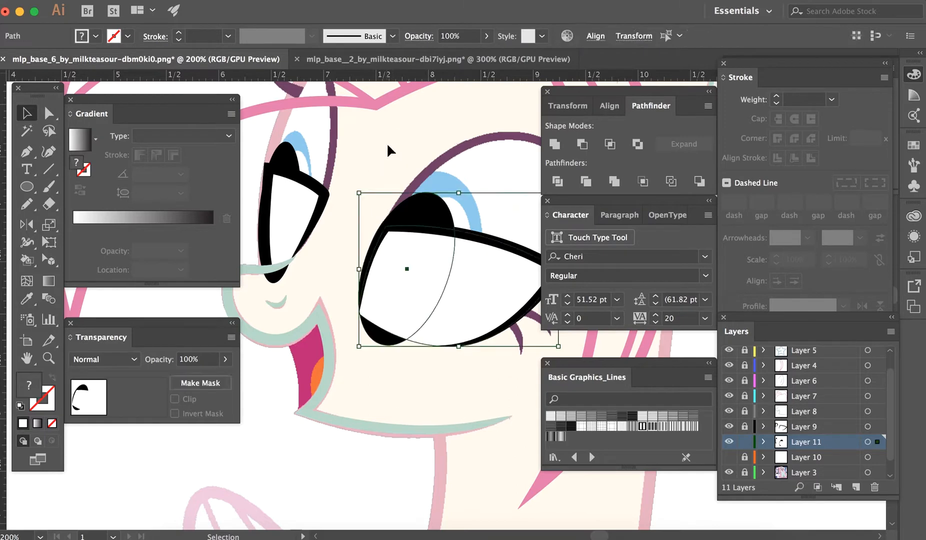
key(a)
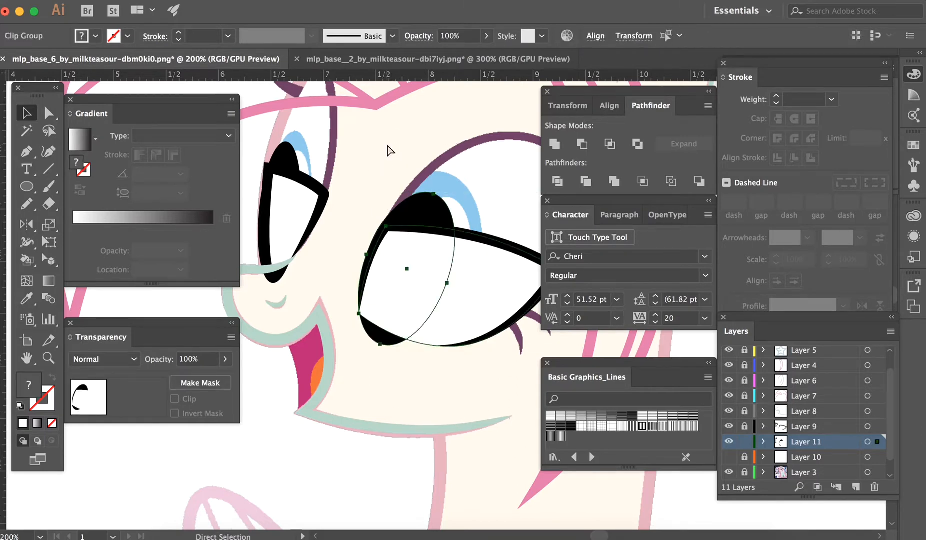
key(super+7)
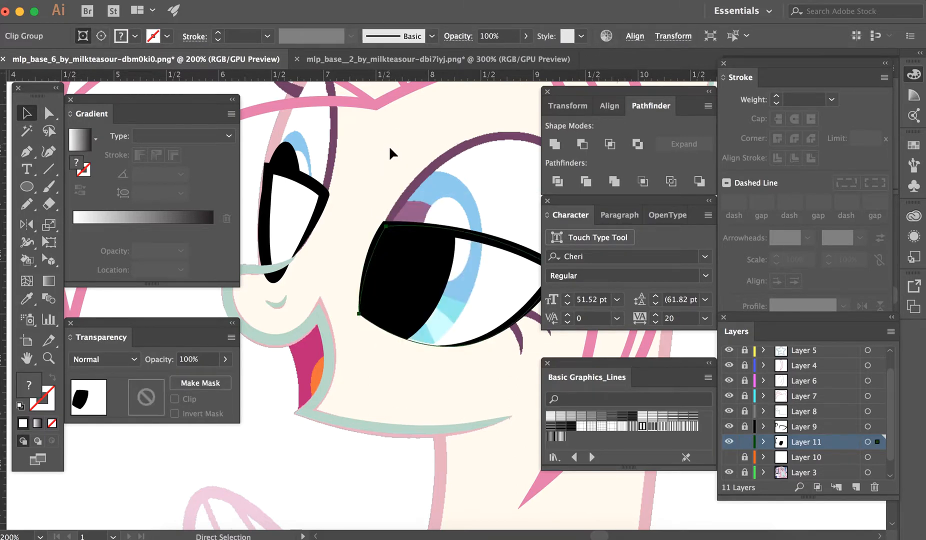
key(v)
click(403, 150)
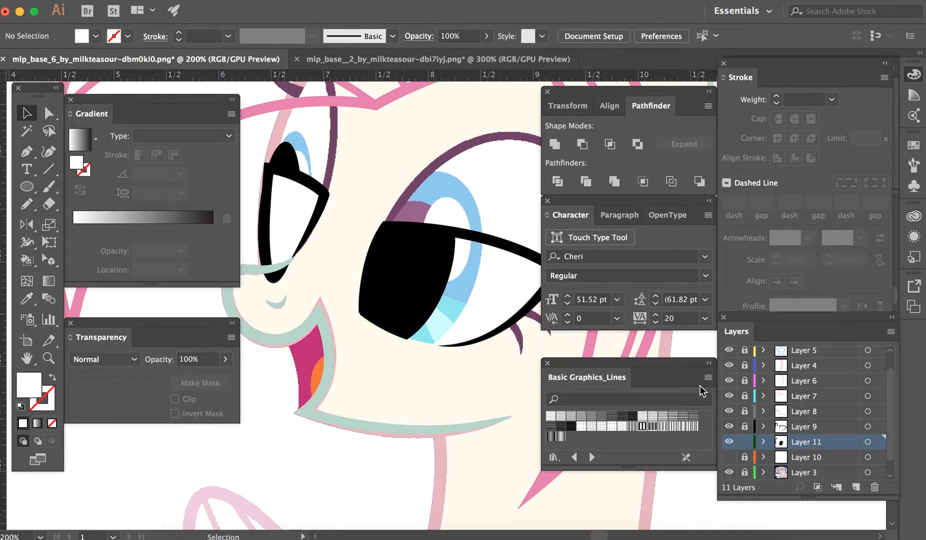
- Clip the far eye's black ellipse to the pasted far eye shape with a clipping mask
scroll(781, 442, down, 1)
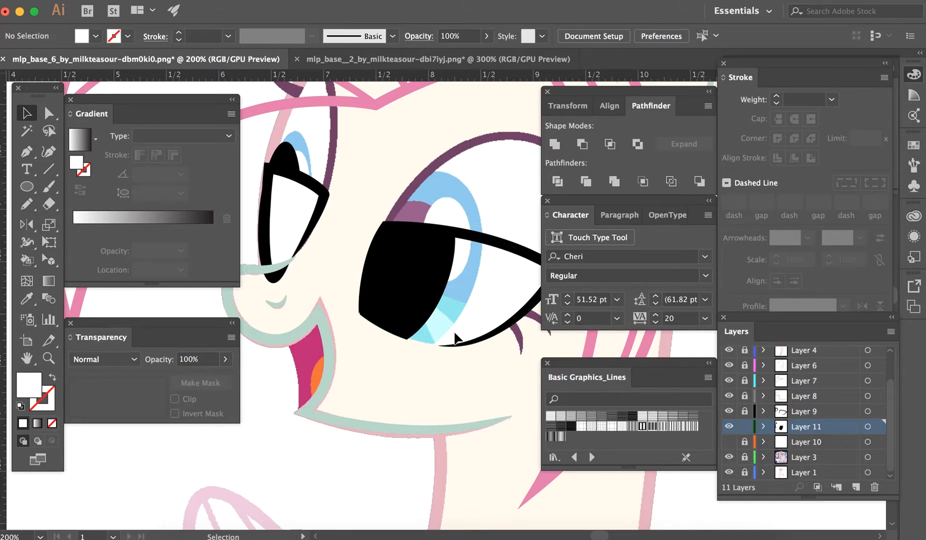
click(273, 148)
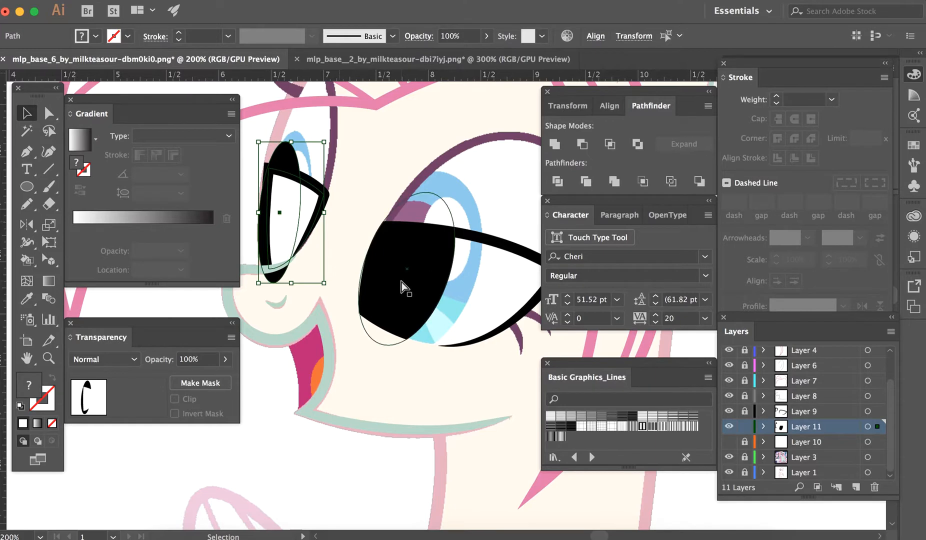
key(a)
key(super+7)
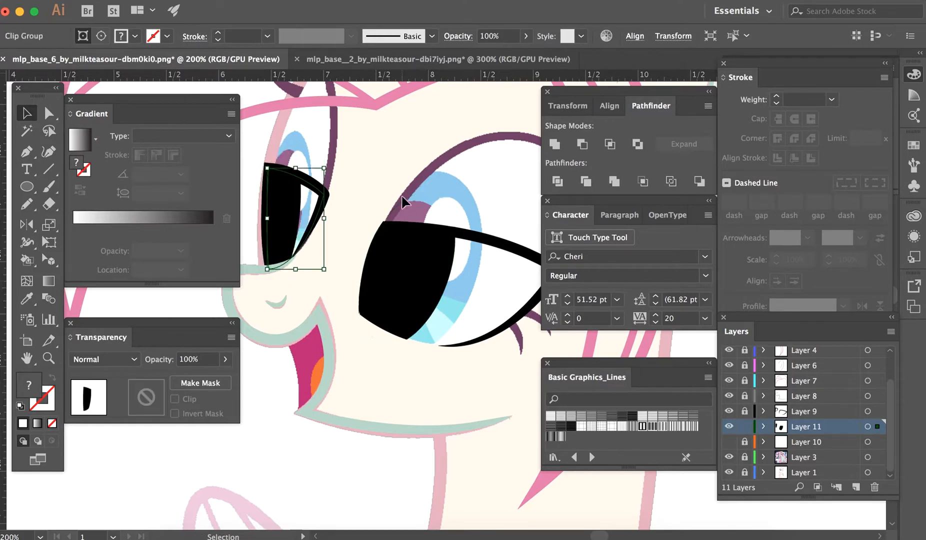
click(400, 194)
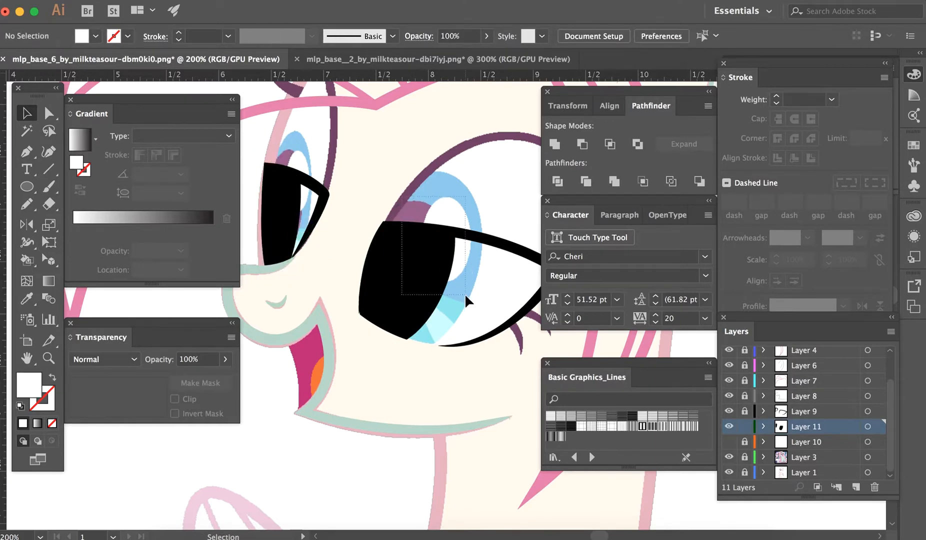
- Cut the clipped black eye shapes down to plain paths with Pathfinder Divide
click(463, 336)
scroll(437, 359, right, 1)
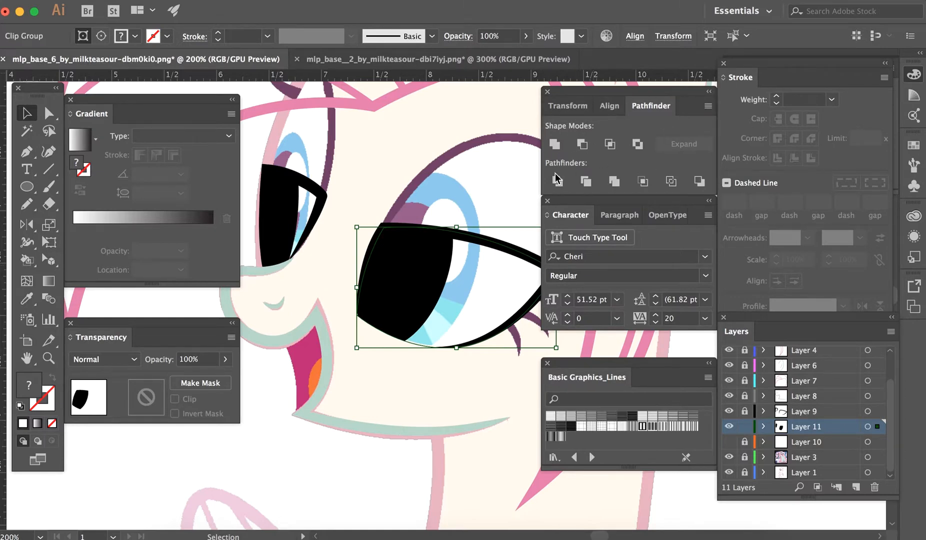
click(516, 220)
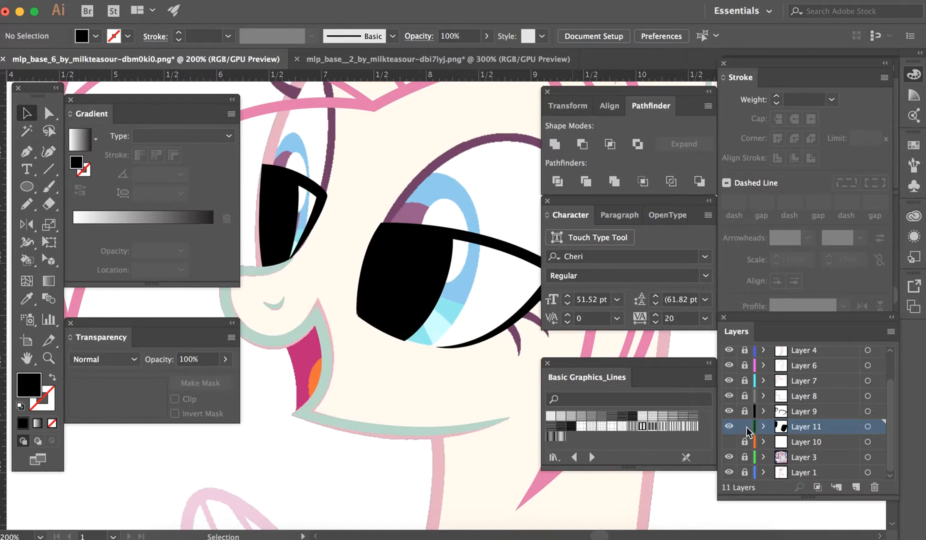
- Lock Layer 11 and add a new layer between it and Layer 10
click(806, 443)
click(856, 487)
- Sample the dark blue from the reference palette's pink-to-blue heart and set it as the gradient's end colour
key(super+minus)
scroll(344, 392, left, 14)
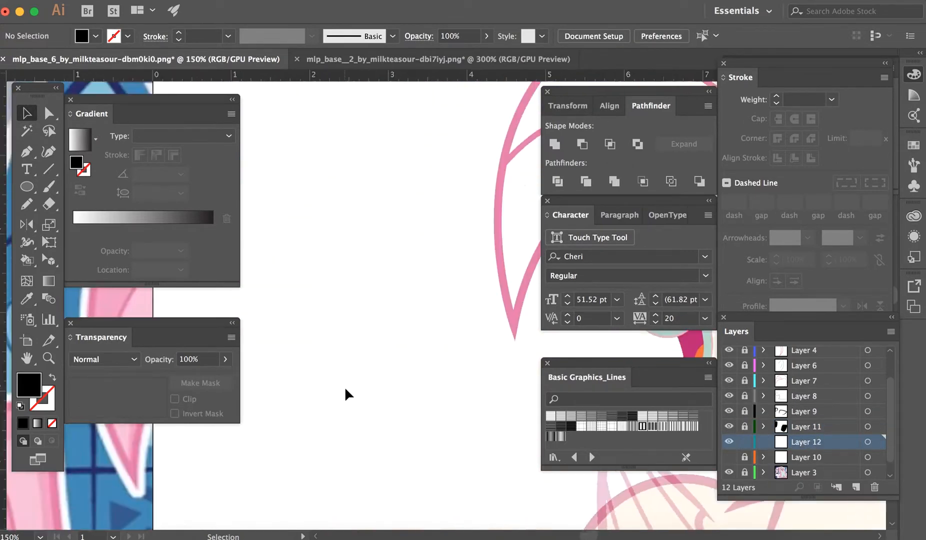
scroll(345, 390, left, 10)
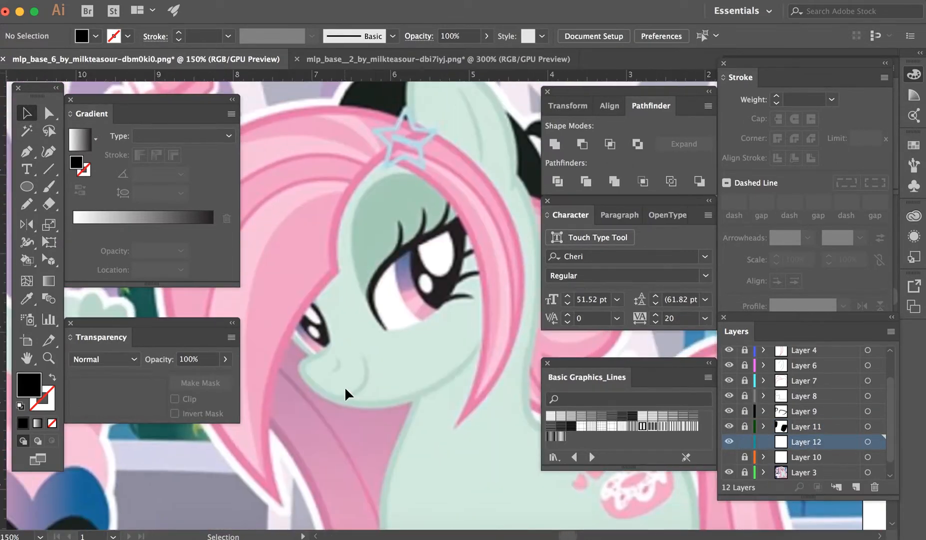
scroll(345, 386, left, 9)
key(i)
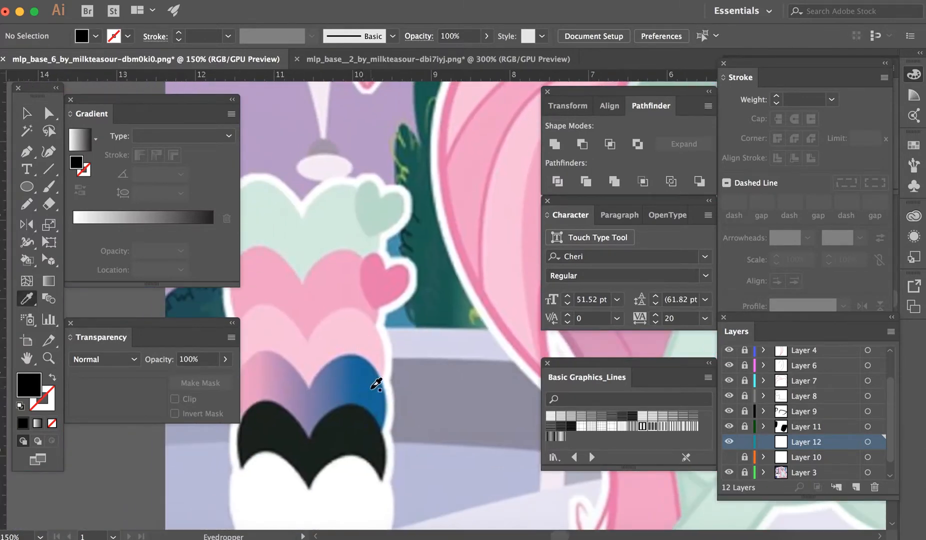
click(376, 384)
key(v)
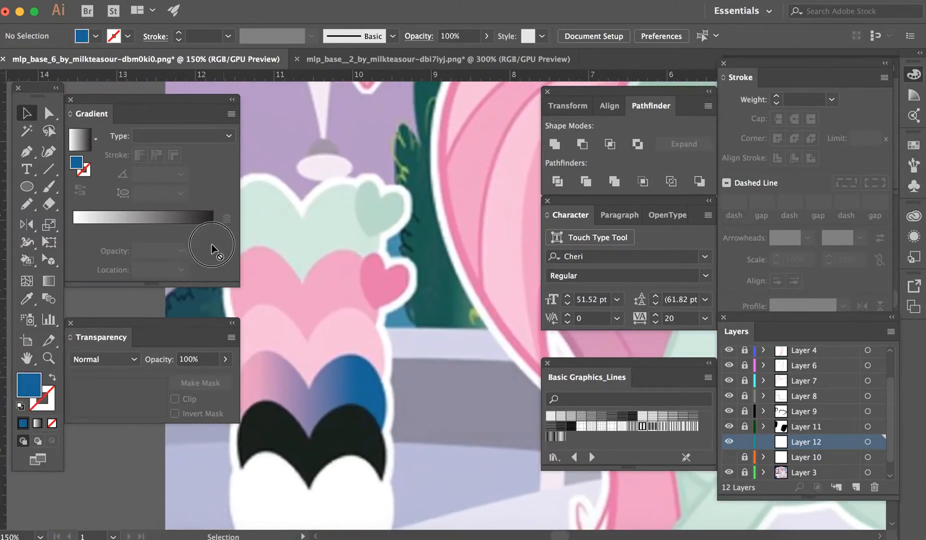
drag(211, 219, 211, 219)
- Resample the palette heart's pink and dark blue, and reapply the blue as the gradient's end colour
key(i)
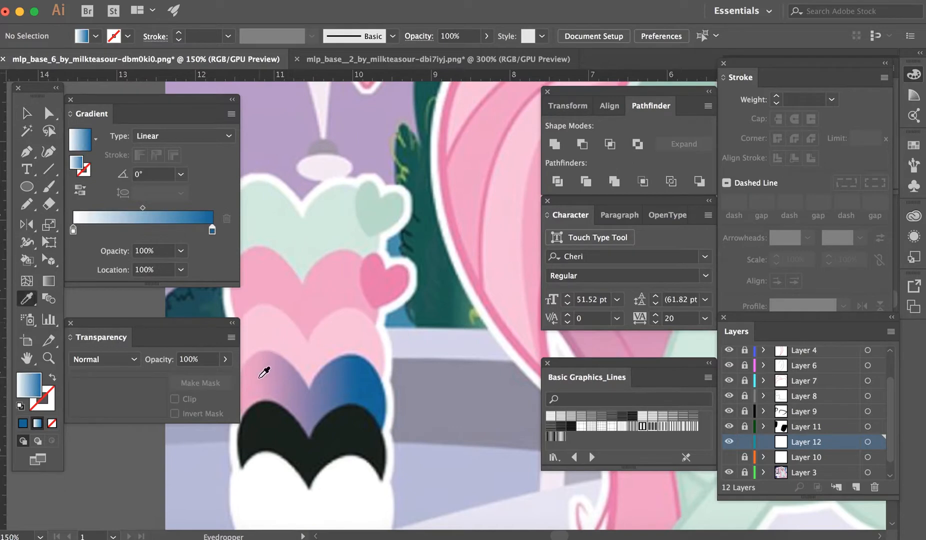
click(254, 385)
key(v)
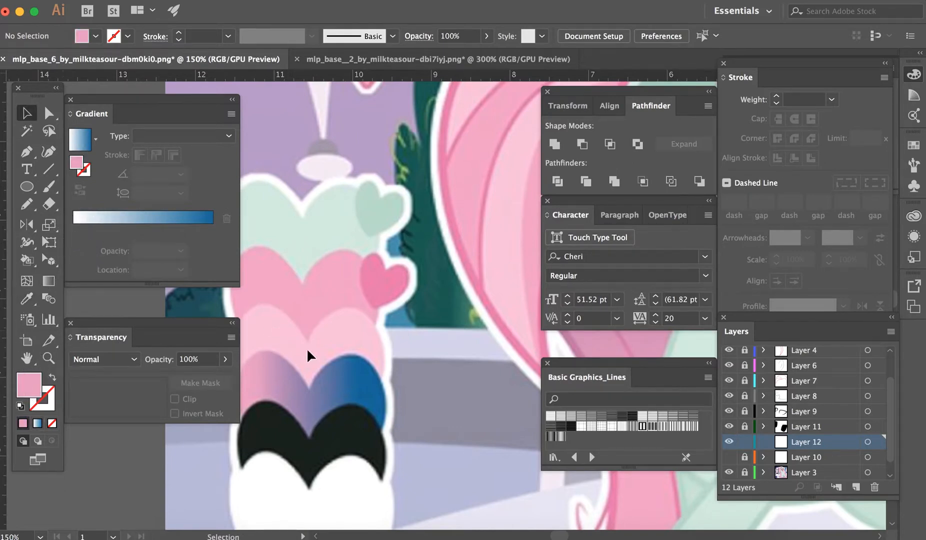
key(i)
click(368, 365)
key(v)
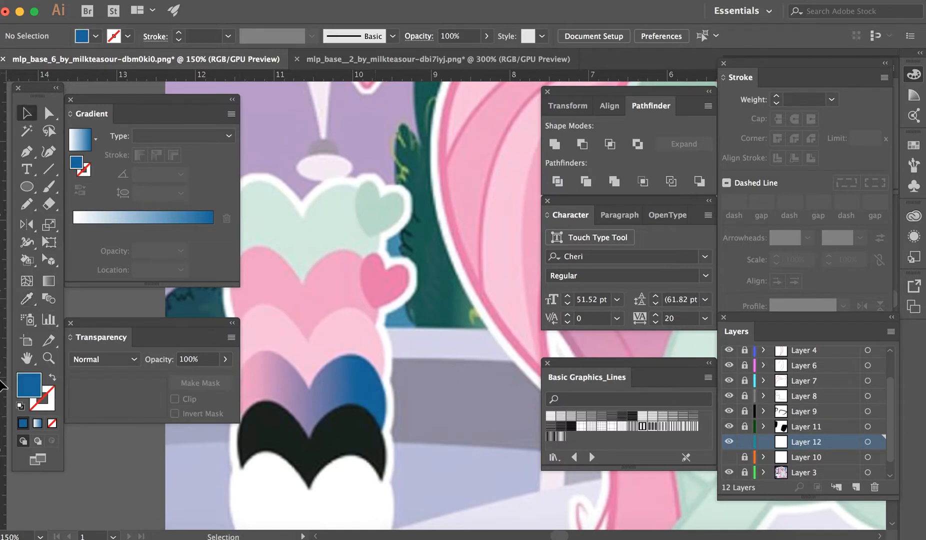
drag(25, 381, 150, 268)
drag(214, 231, 214, 222)
- Sample the palette heart's pink as the fill colour and try it as the gradient's start colour
key(i)
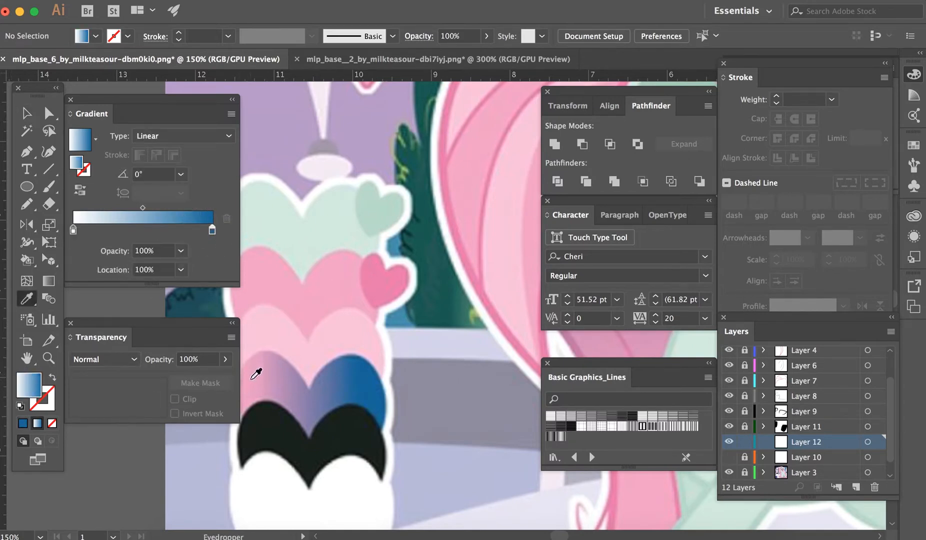
click(251, 380)
key(v)
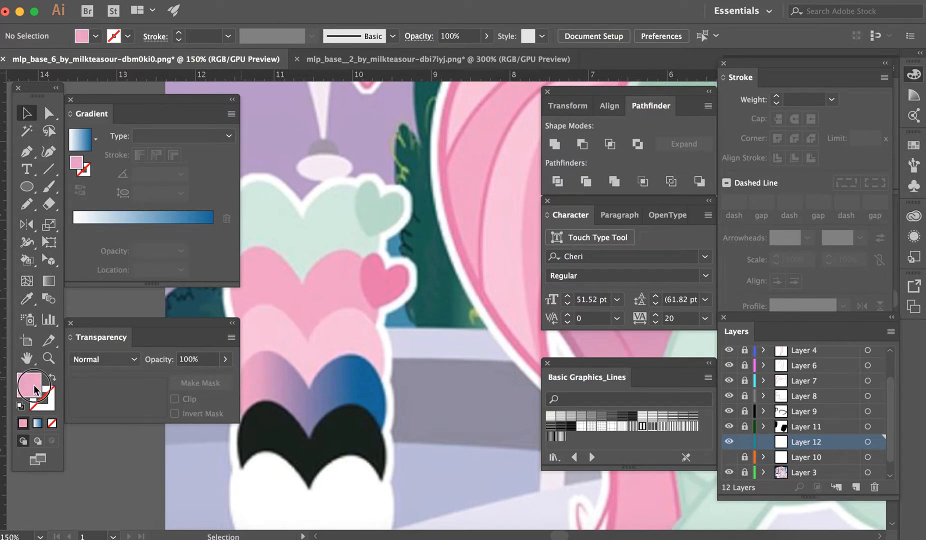
drag(35, 389, 75, 222)
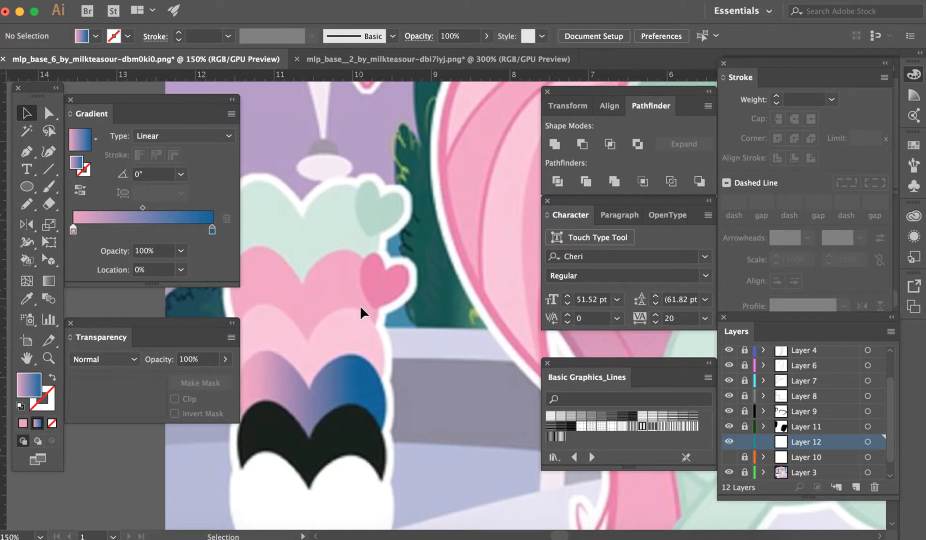
scroll(360, 306, right, 15)
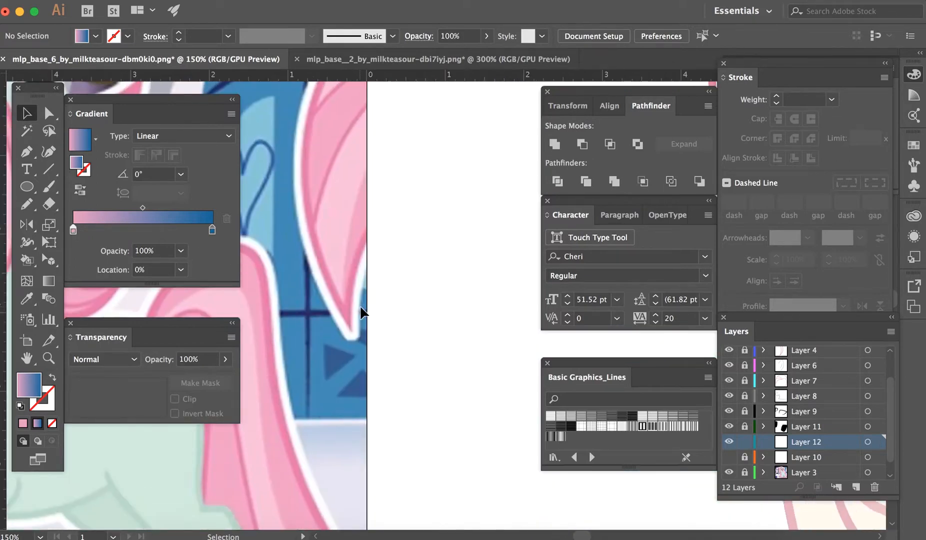
scroll(360, 307, left, 6)
key(super+z)
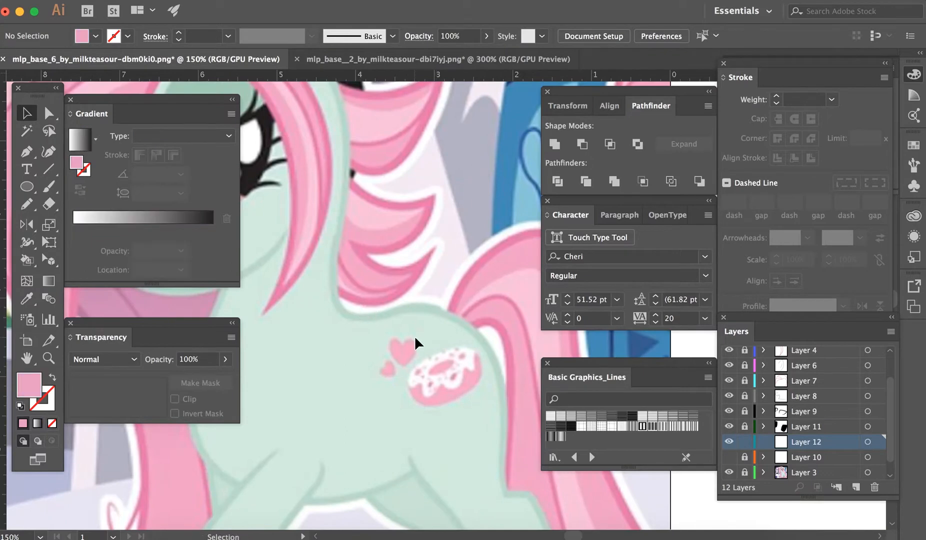
- Add the pink fill colour to the linear gradient, remove the white stop and place pink at 0%
scroll(415, 336, left, 7)
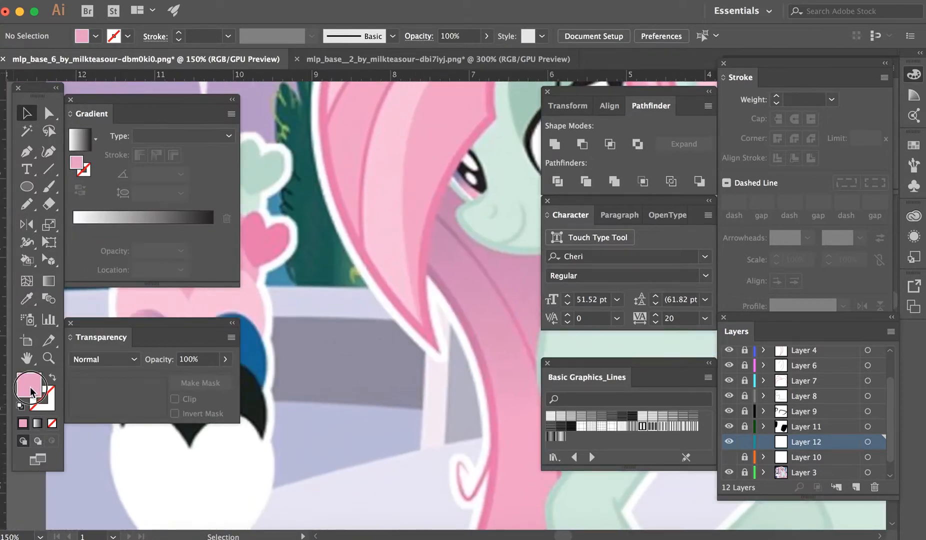
click(109, 229)
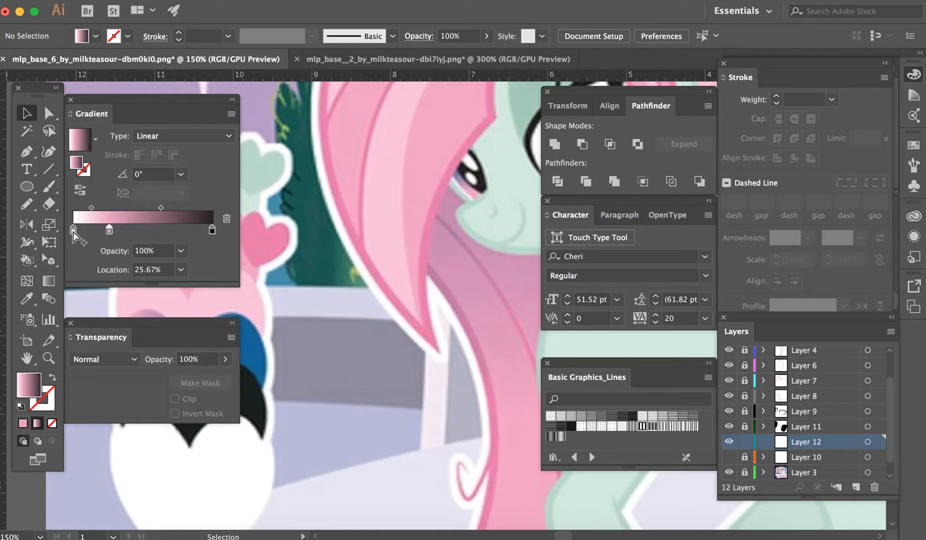
drag(73, 229, 72, 269)
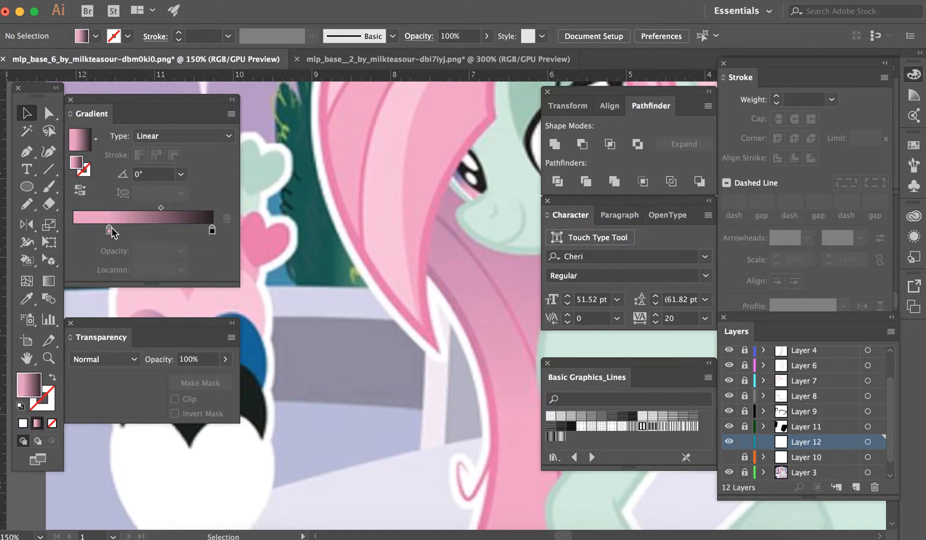
drag(109, 230, 71, 229)
- Sample the palette heart's dark blue and replace the gradient's black stop with it at 100%
scroll(408, 308, left, 1)
key(i)
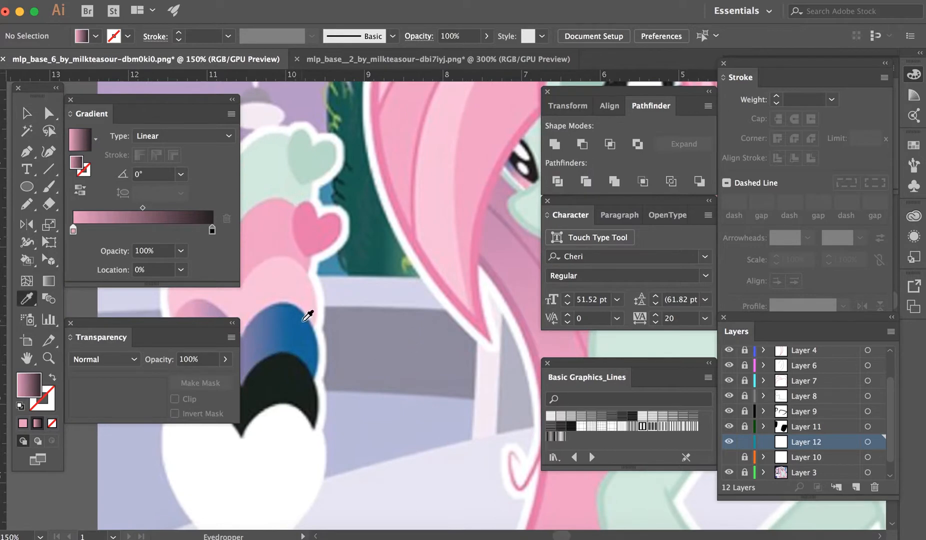
drag(303, 320, 87, 332)
key(v)
key(i)
click(304, 333)
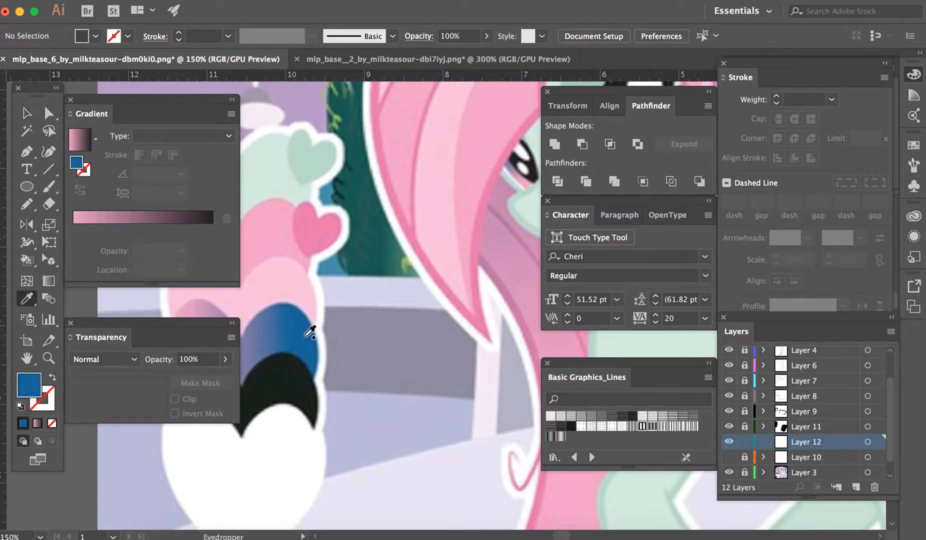
key(v)
click(178, 229)
drag(213, 231, 223, 317)
- Draw a pink-to-blue gradient iris ellipse over the near eye on Layer 12 and tilt it about 23° to follow the base iris
scroll(396, 284, right, 3)
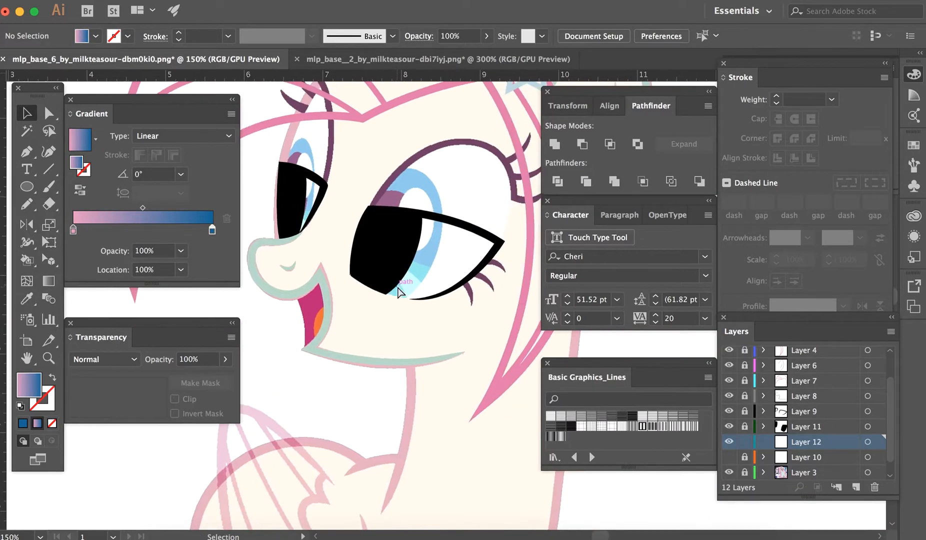
key(super+equal)
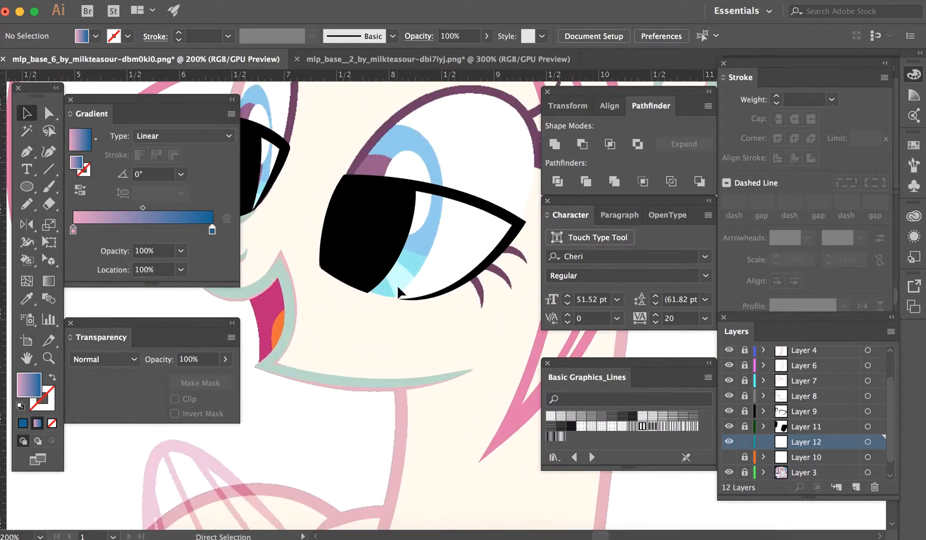
key(l)
drag(430, 298, 432, 326)
key(v)
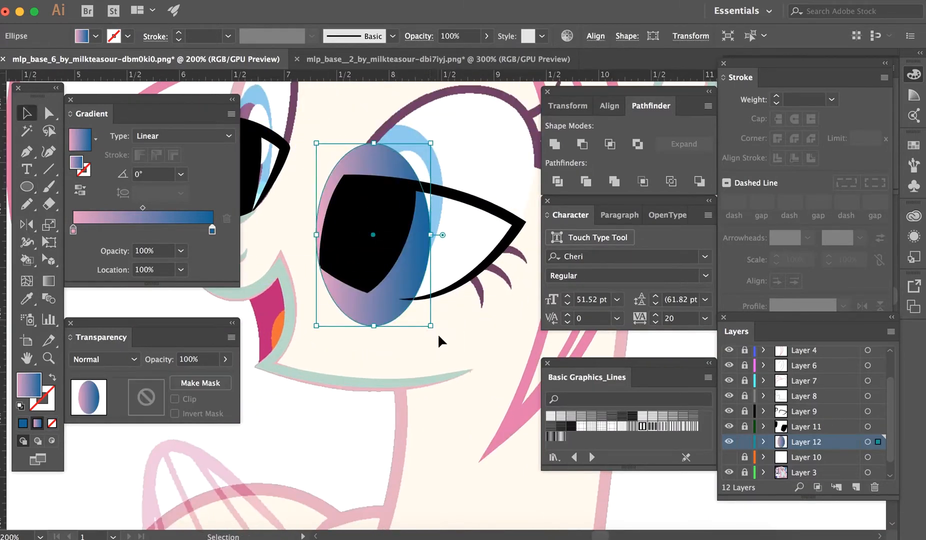
click(438, 335)
click(413, 296)
drag(435, 329, 392, 352)
key(ctrl+z)
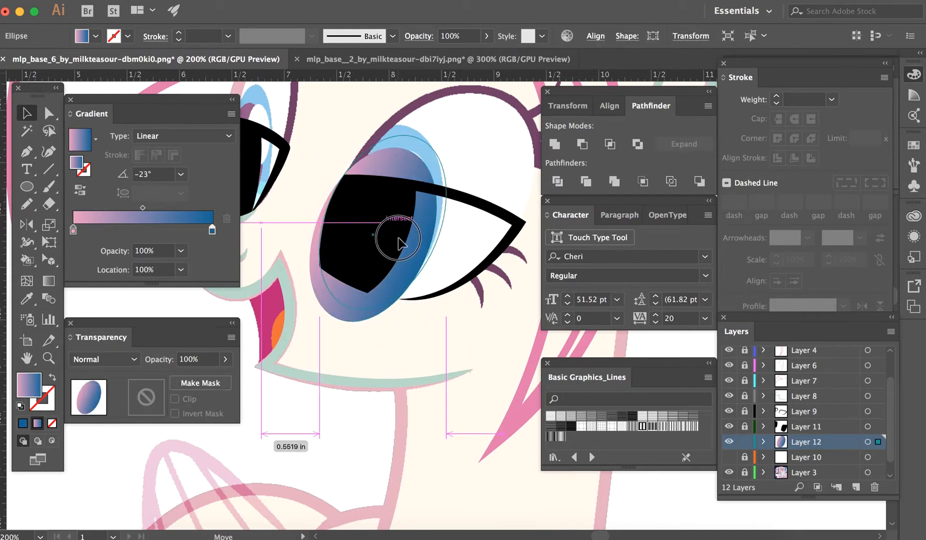
- Draw a narrow gradient iris ellipse over the far eye and tilt it about 6° to follow the base iris
click(333, 384)
scroll(332, 384, left, 5)
scroll(333, 384, up, 1)
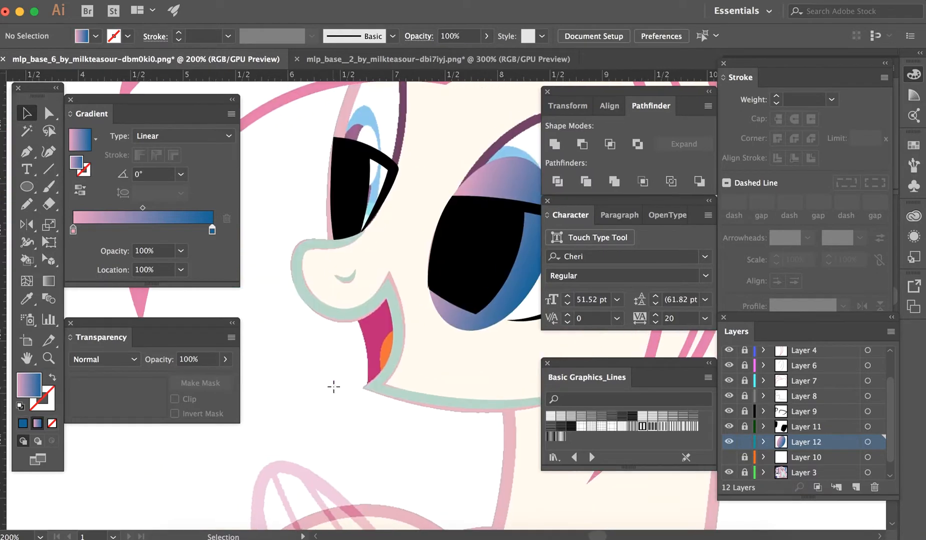
key(l)
drag(324, 120, 376, 286)
key(v)
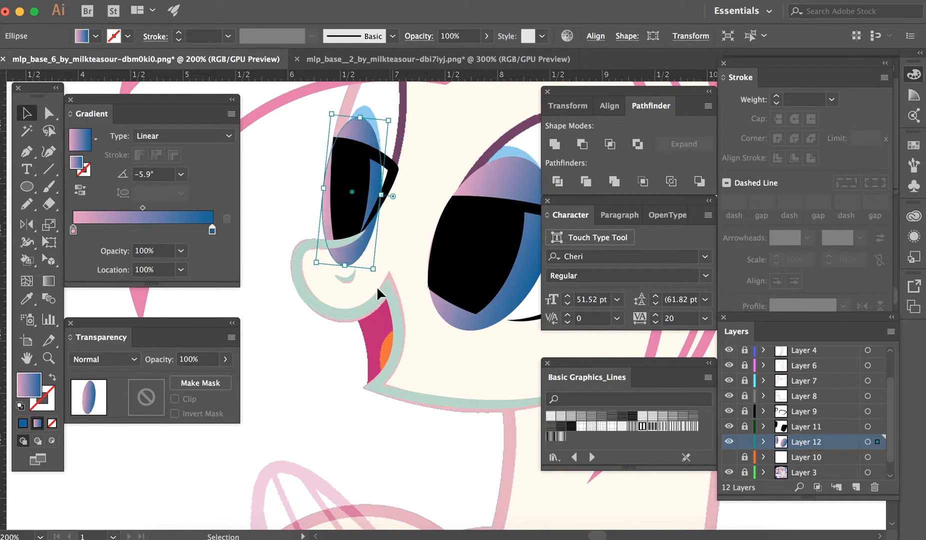
click(392, 331)
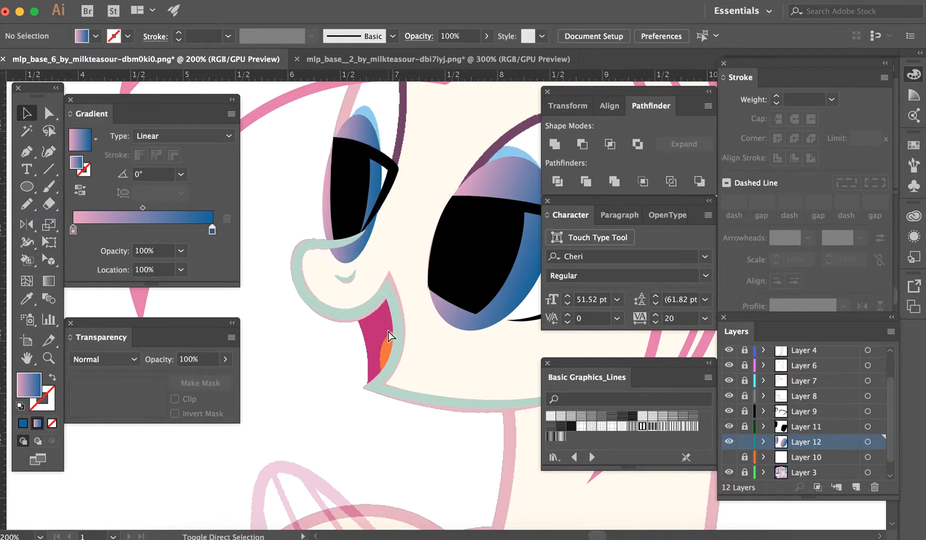
- Paste the copied eye whites in front on Layer 12 and clip each eye's gradient ellipse to its eye shape
key(super+f)
click(364, 369)
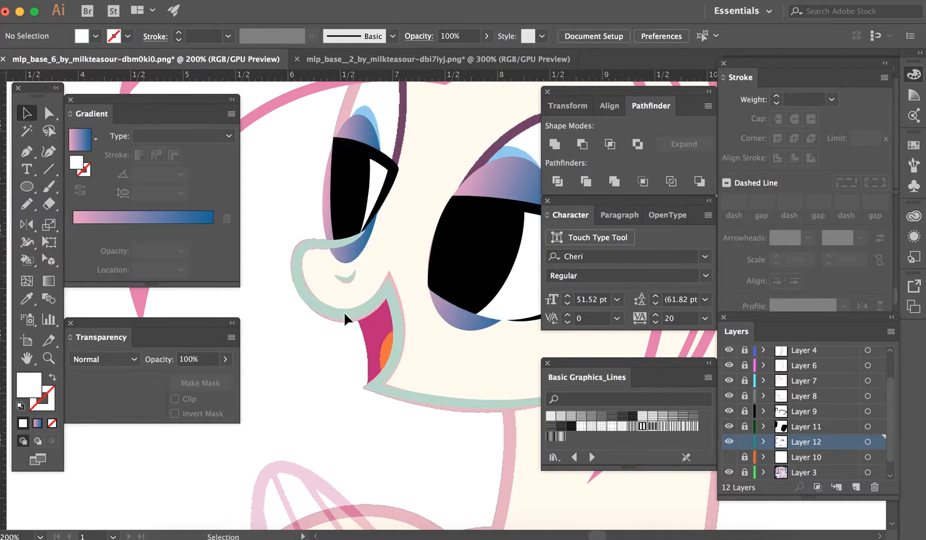
click(342, 262)
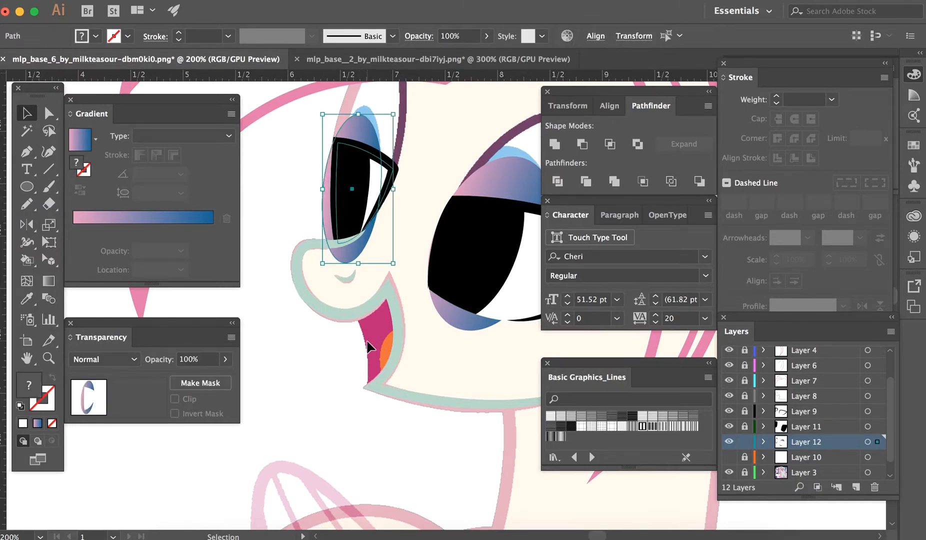
key(a)
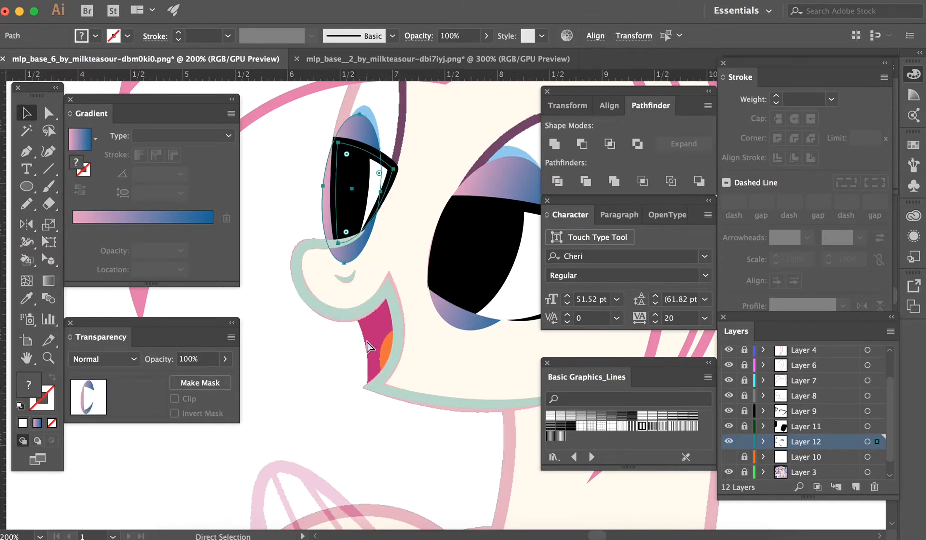
key(super+7)
click(446, 215)
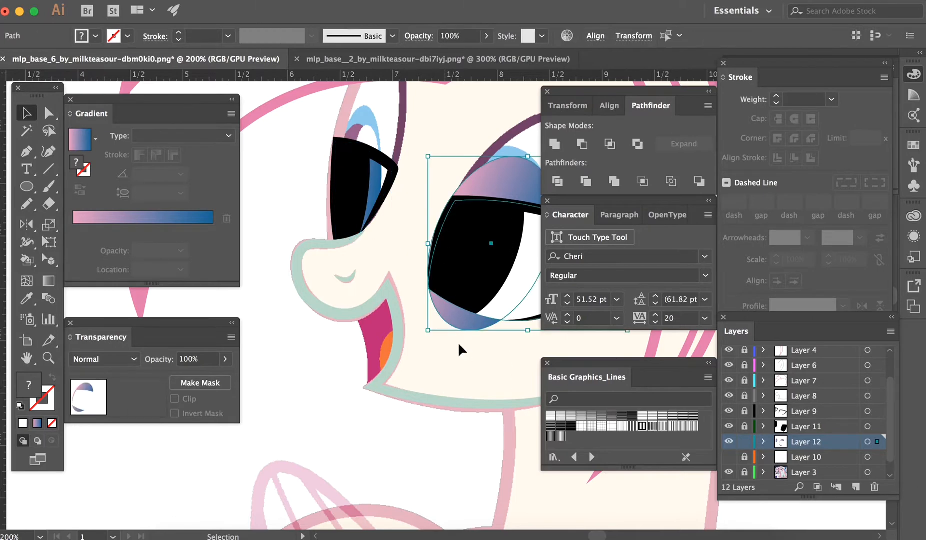
key(v)
- Cut the clipped gradient irises of both eyes down to plain paths with Pathfinder
scroll(438, 418, right, 4)
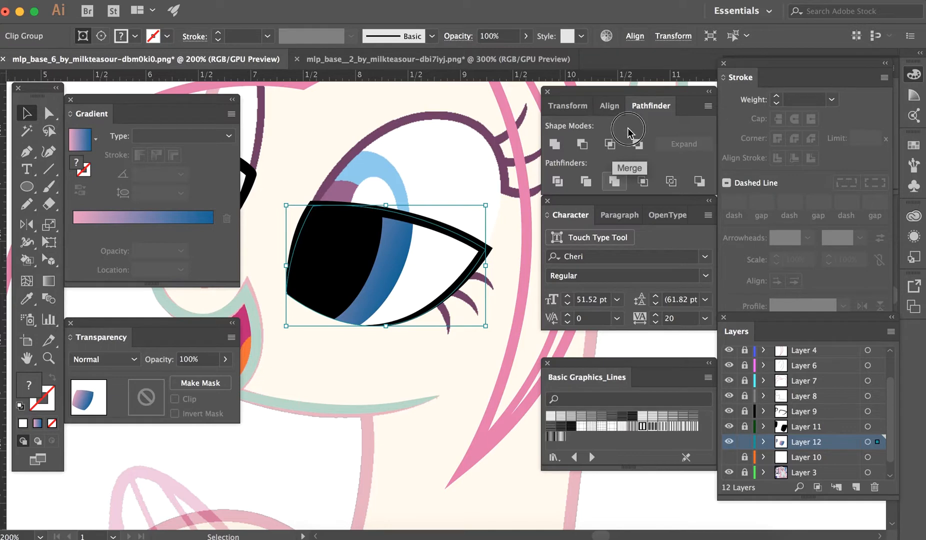
scroll(391, 208, left, 3)
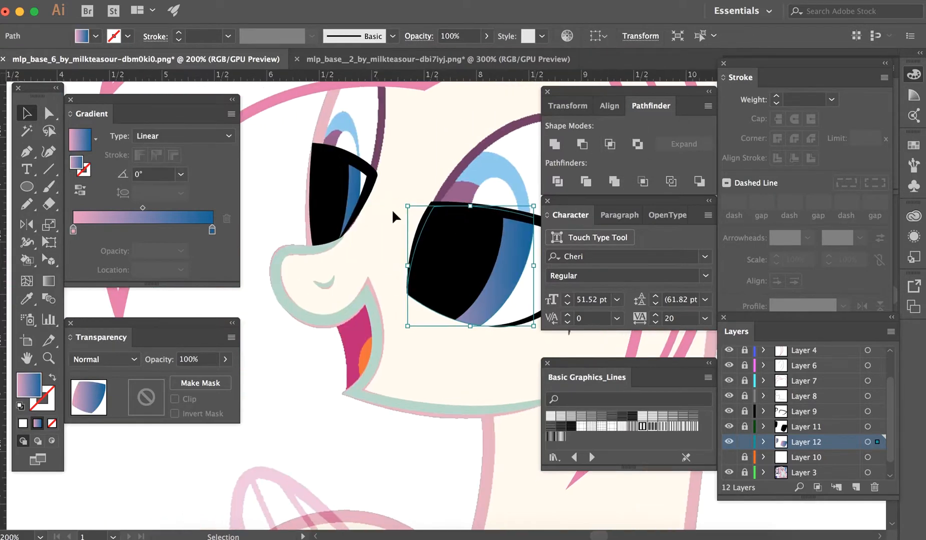
click(345, 200)
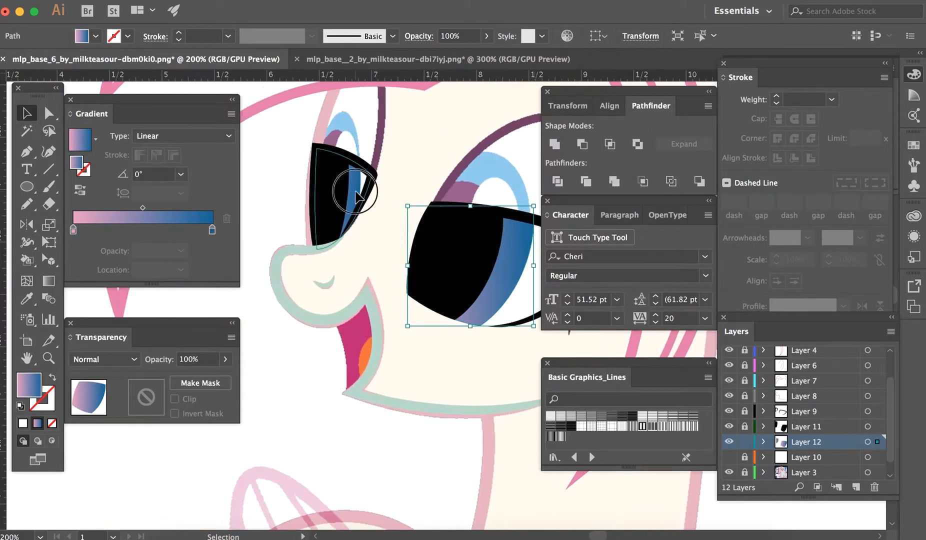
click(610, 145)
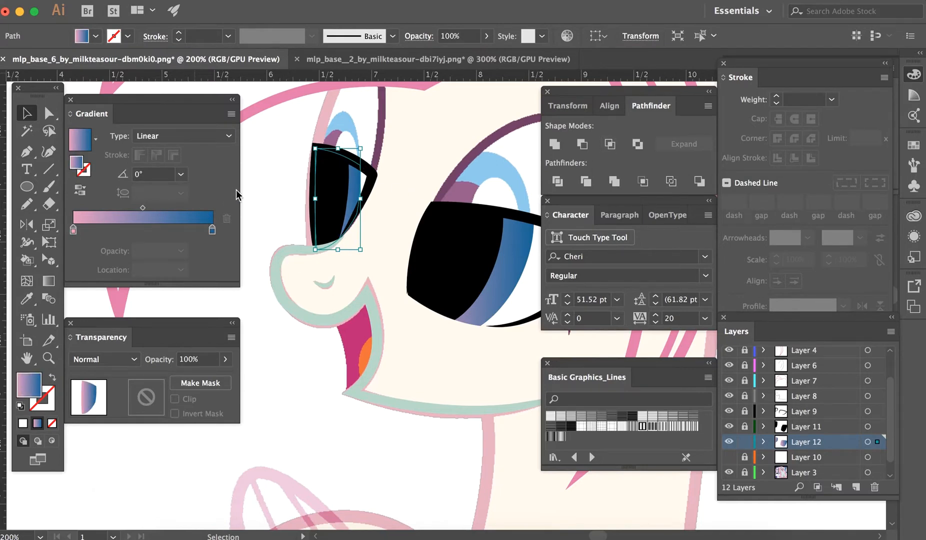
- Redirect the far iris's gradient to 90° so it runs from pink at its lower end to blue at its upper end
key(g)
drag(318, 239, 356, 179)
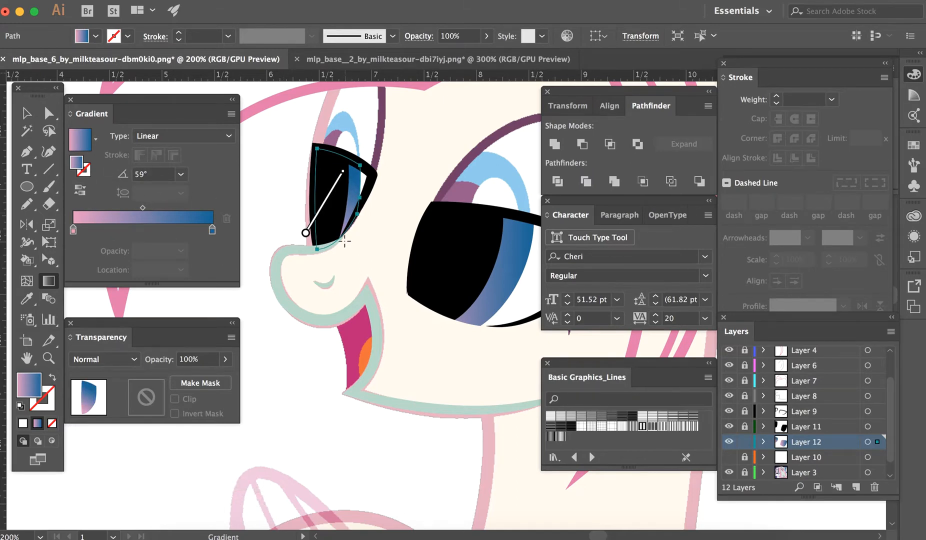
mouse_move(338, 243)
mouse_down()
mouse_move(330, 207)
mouse_move(343, 158)
mouse_up()
key(v)
click(447, 137)
- Redirect the near iris's gradient to about 80° so it runs upward from pink to blue
scroll(447, 137, right, 3)
click(371, 152)
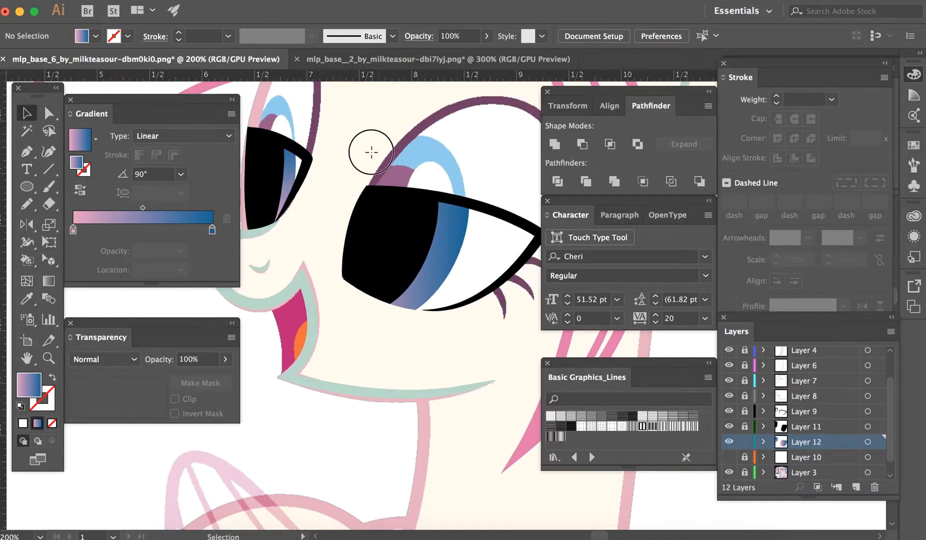
key(g)
drag(410, 301, 429, 187)
key(v)
click(429, 153)
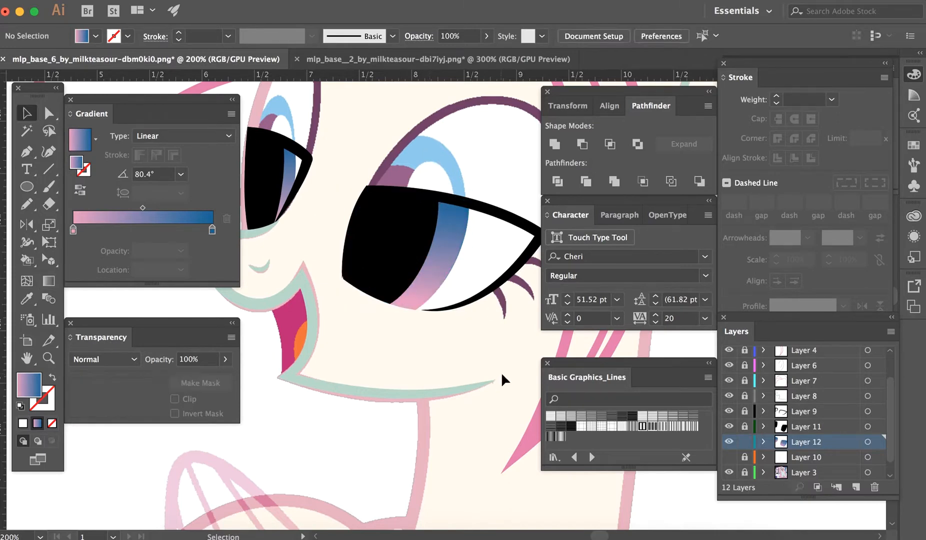
- Copy the gradient irises of both eyes and create a new layer above Layer 12
mouse_move(478, 373)
mouse_down()
mouse_move(438, 343)
mouse_move(449, 354)
mouse_move(301, 164)
mouse_up()
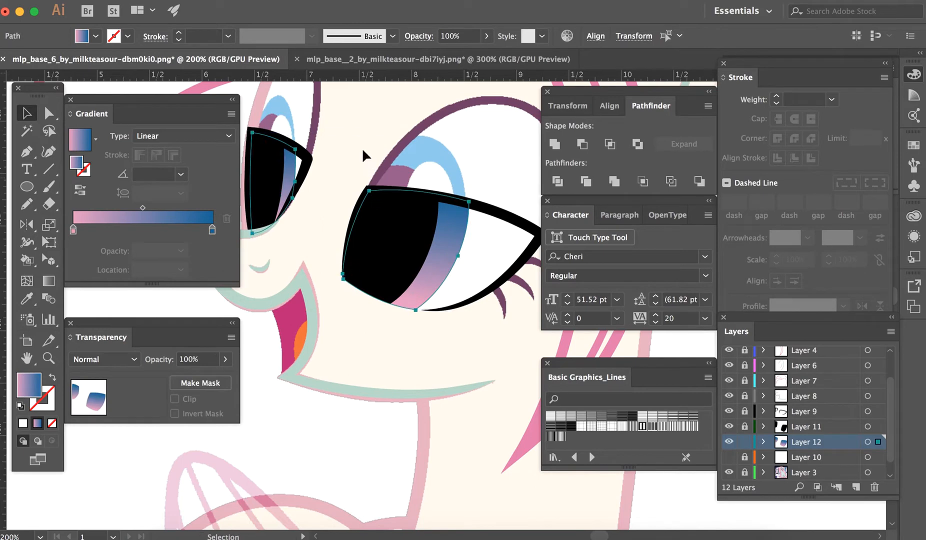
click(378, 186)
click(436, 200)
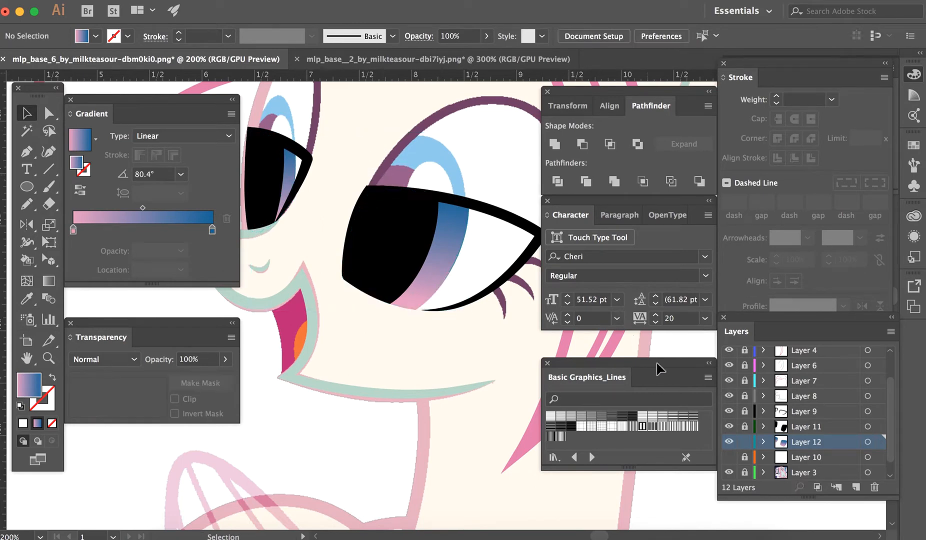
click(855, 487)
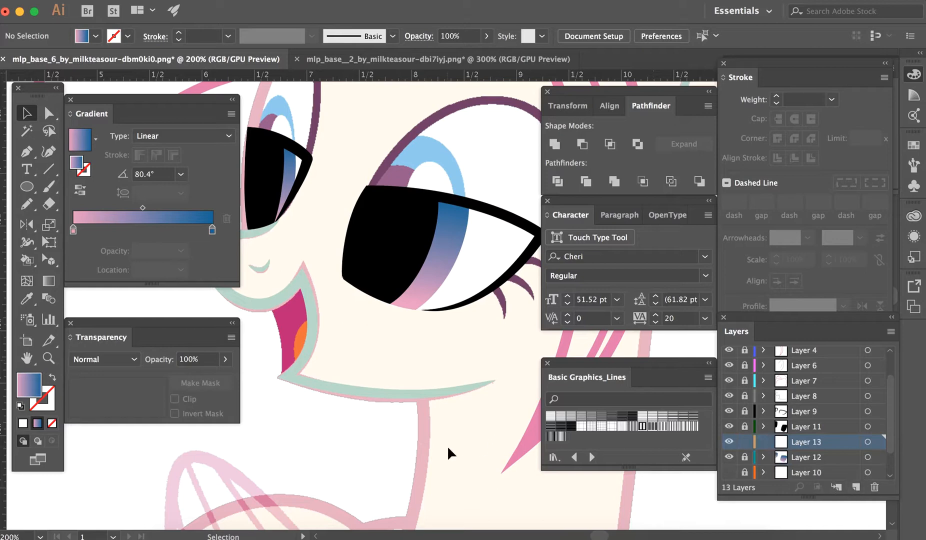
- Draw a four-sided band across the lower part of the near iris, filled with pink sampled from the reference pony
scroll(448, 449, left, 15)
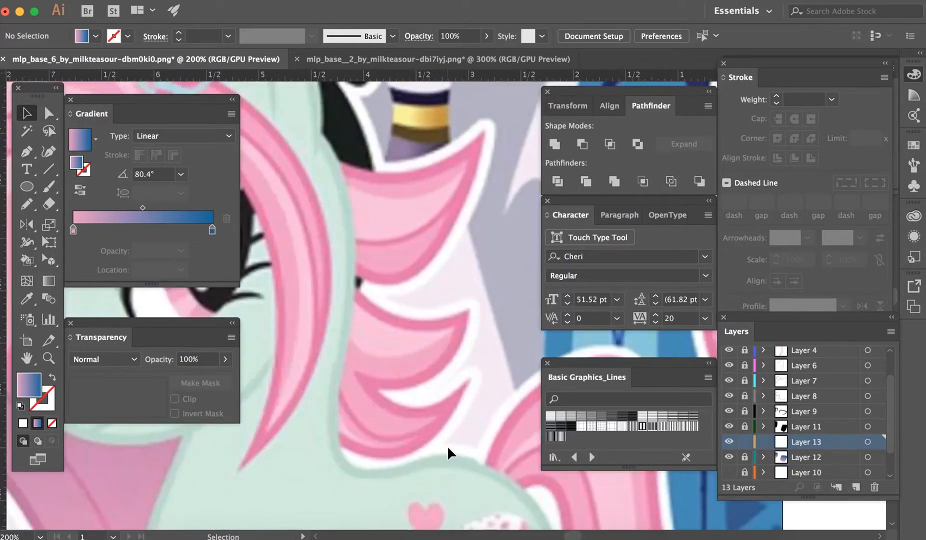
scroll(448, 448, left, 5)
key(i)
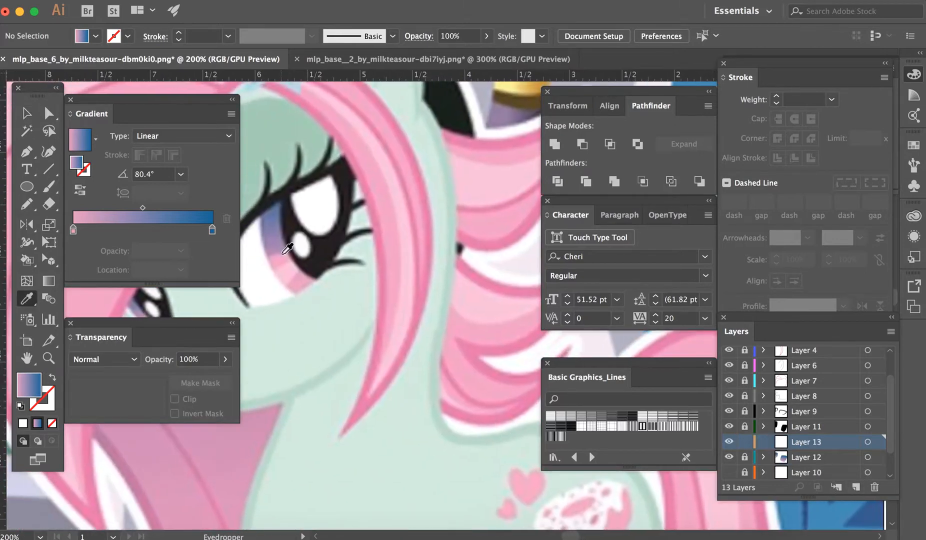
click(423, 327)
key(v)
scroll(423, 328, right, 10)
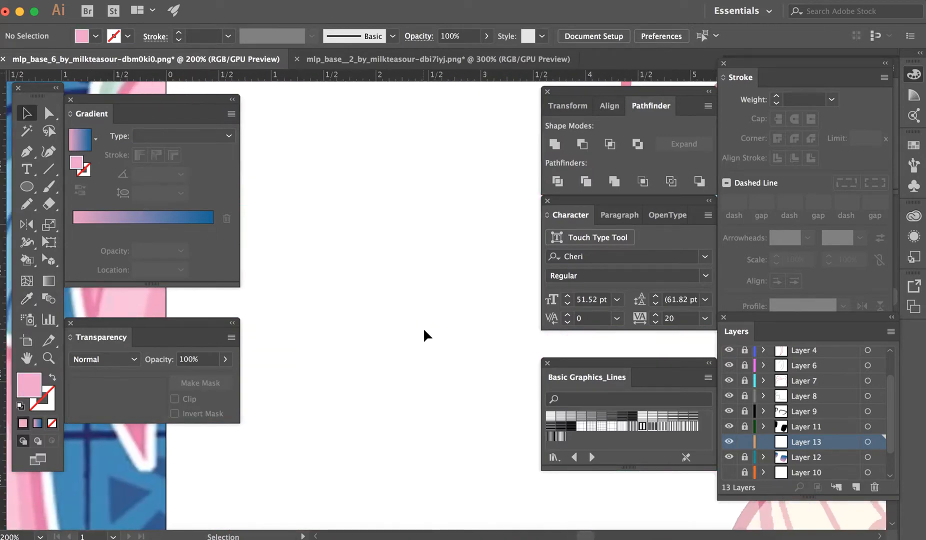
scroll(423, 327, right, 8)
key(o)
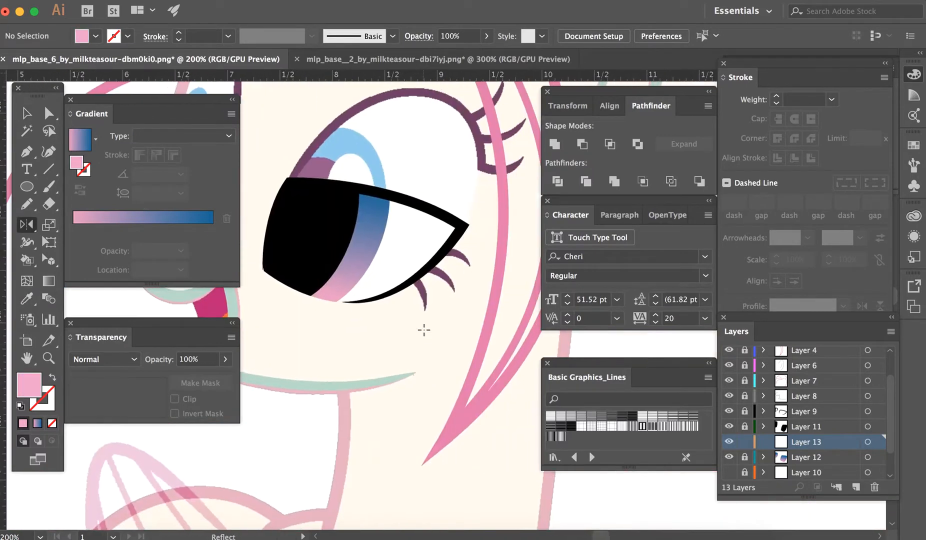
key(p)
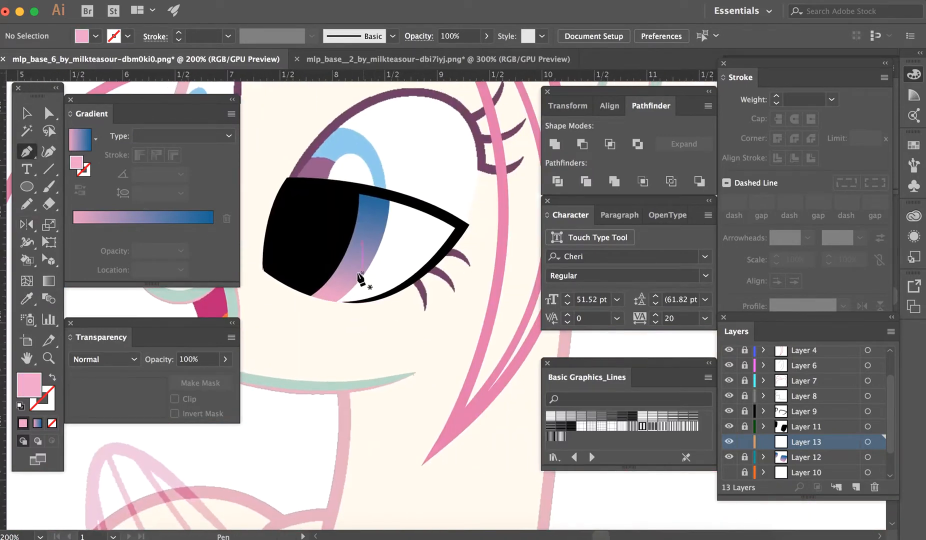
click(329, 246)
click(390, 256)
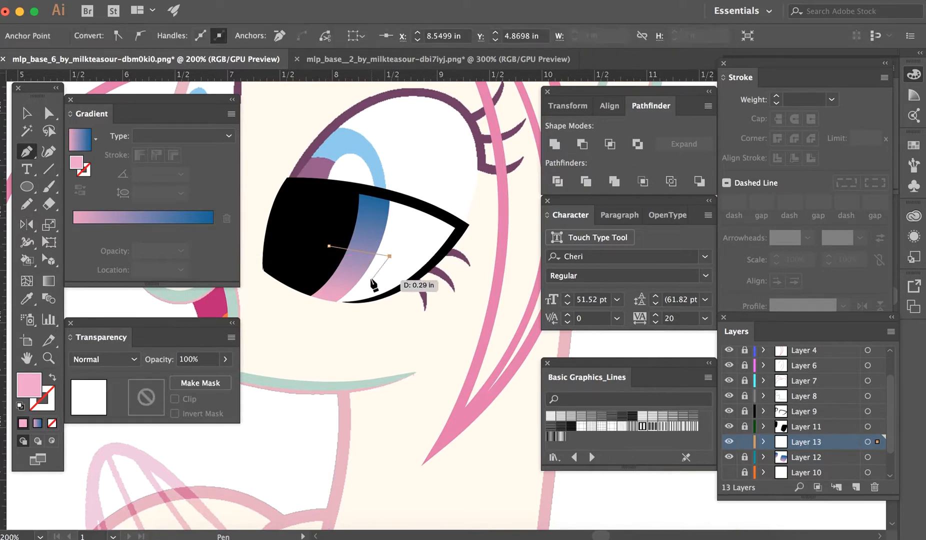
click(319, 258)
click(329, 246)
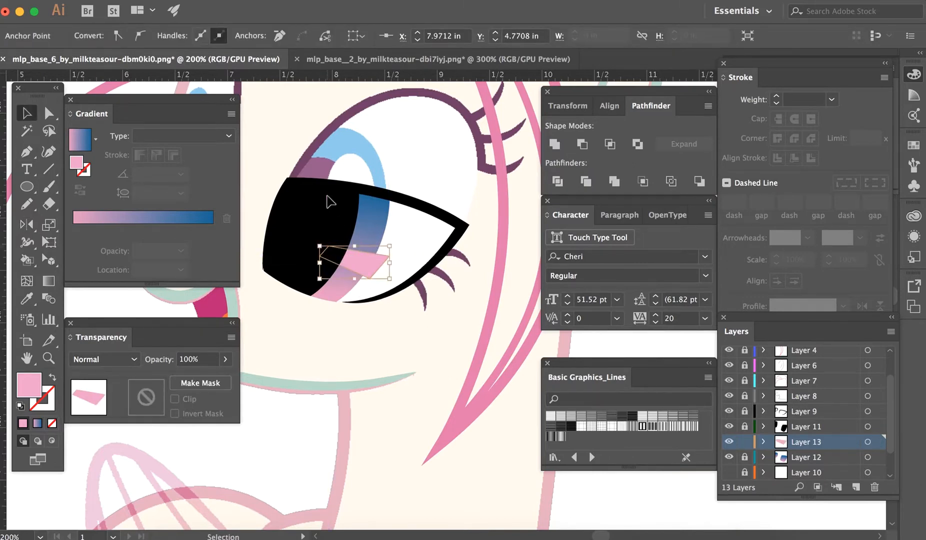
- Draw a matching small four-sided pink band across the lower part of the far iris
super+click(326, 196)
scroll(331, 193, left, 6)
click(349, 181)
click(373, 182)
click(365, 194)
click(345, 193)
click(348, 181)
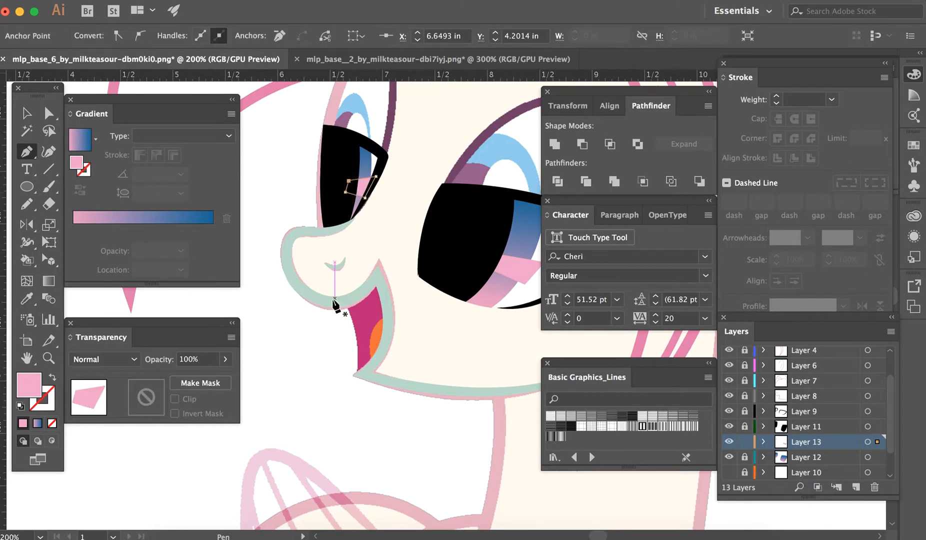
- Draw a second band below the first on the near iris, filled with lighter pink sampled from the reference pony
super+click(334, 300)
scroll(333, 300, left, 10)
scroll(332, 298, left, 10)
key(i)
click(474, 328)
key(v)
scroll(474, 328, right, 15)
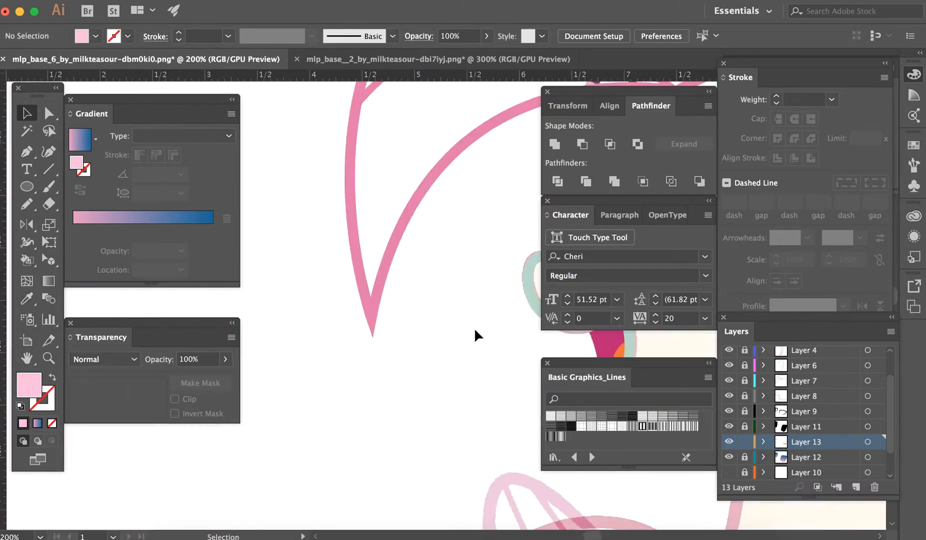
key(p)
click(461, 285)
click(512, 307)
click(496, 323)
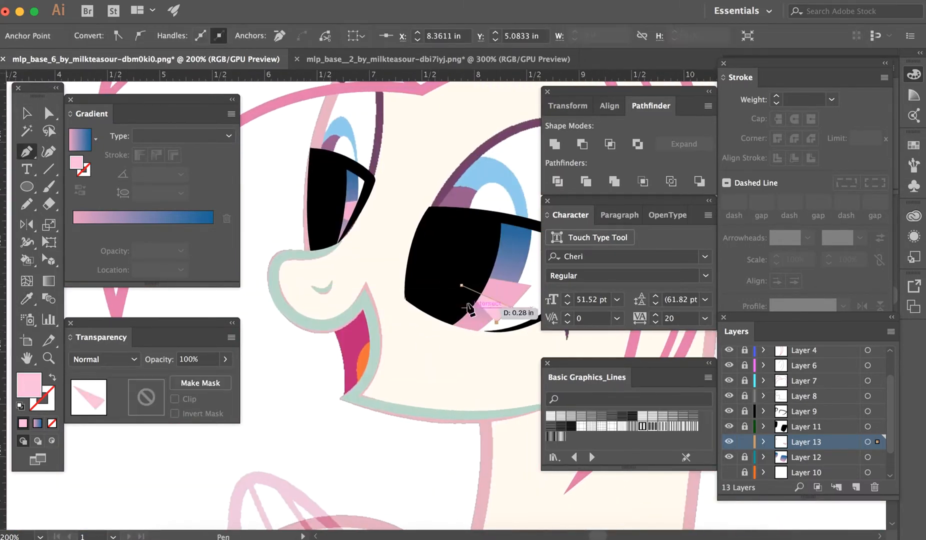
click(457, 295)
click(461, 285)
- Draw a matching lighter pink band below the first one on the far iris
click(332, 215)
click(352, 222)
click(337, 243)
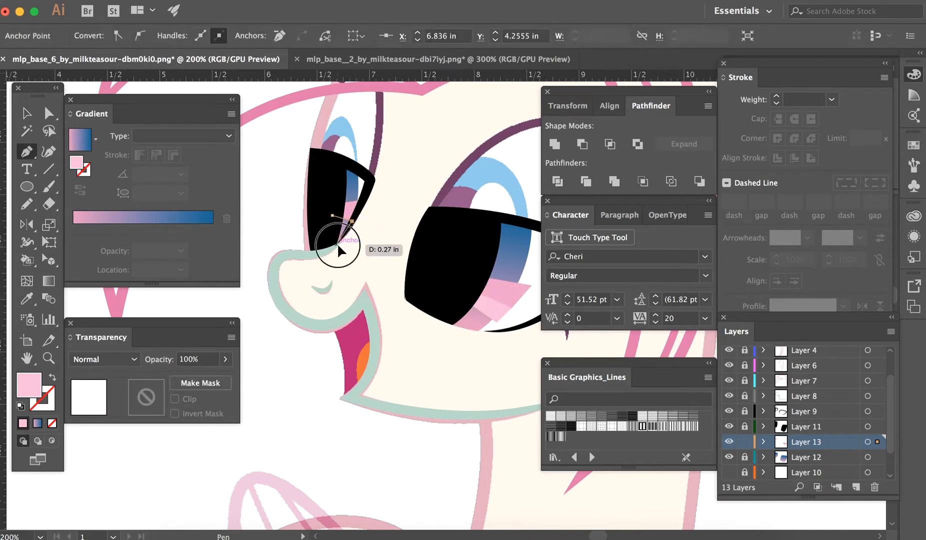
click(332, 216)
key(v)
click(417, 366)
scroll(416, 365, down, 2)
scroll(417, 365, right, 3)
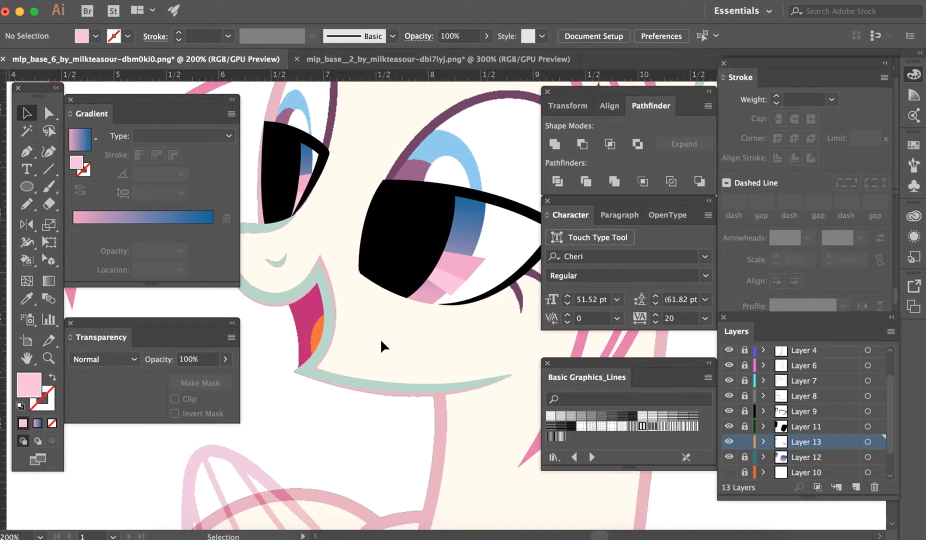
- Paste the copied irises in front on Layer 13 and clip each eye's pink bands to its iris shape
key(super+shift+v)
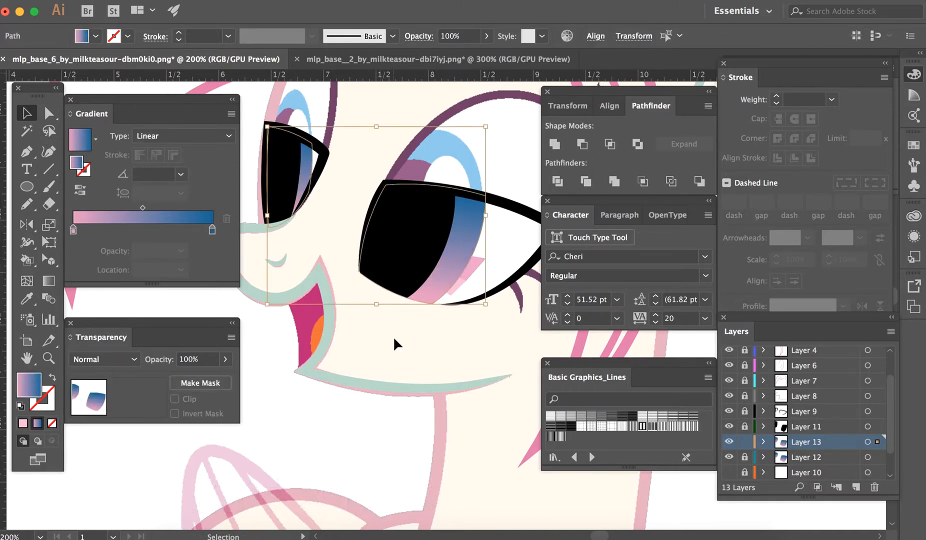
click(434, 354)
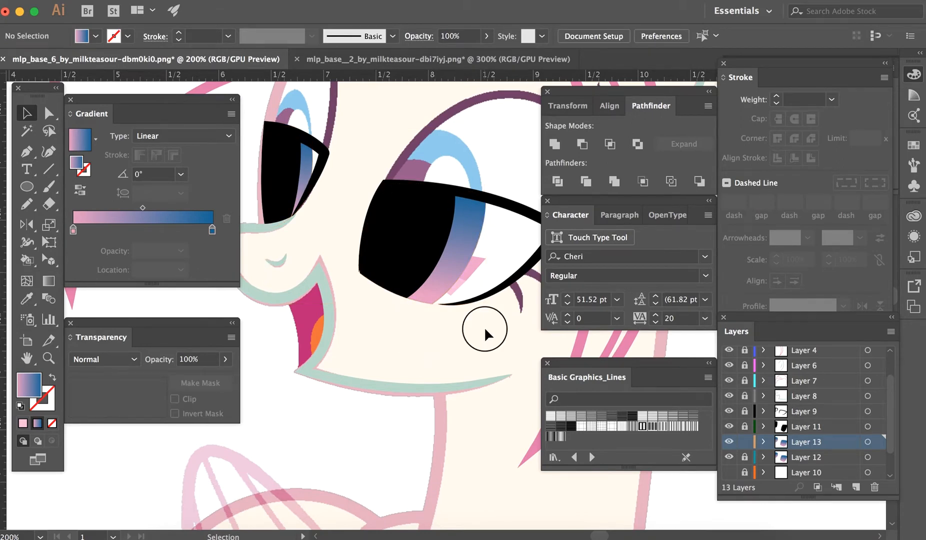
click(403, 224)
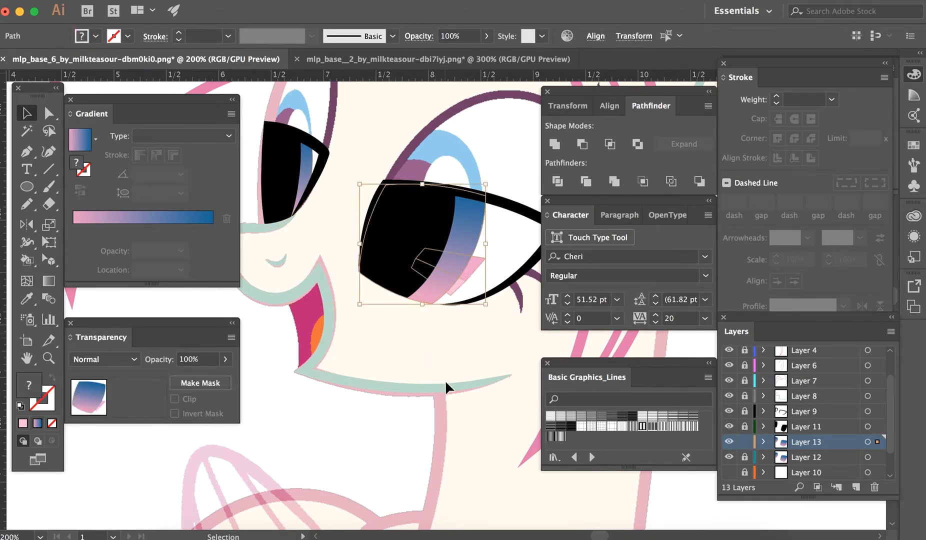
key(super+7)
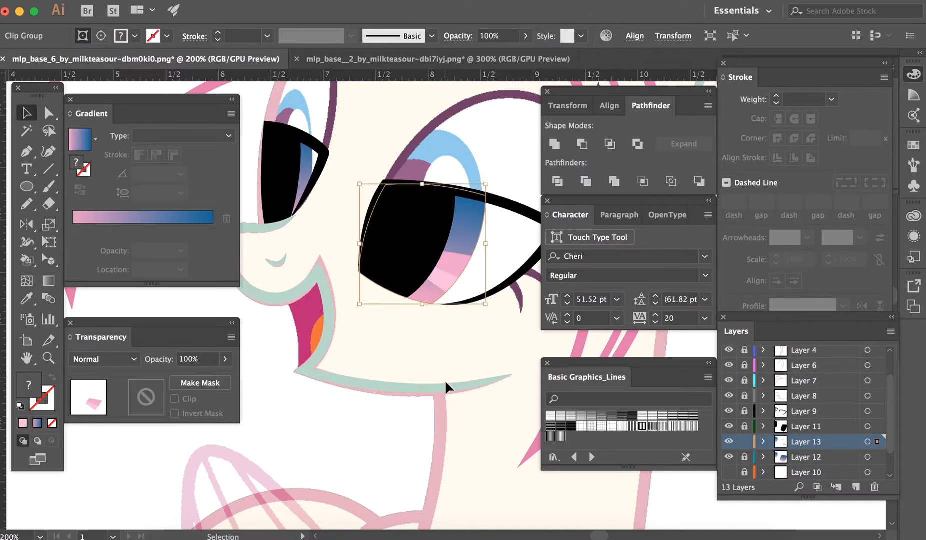
click(445, 380)
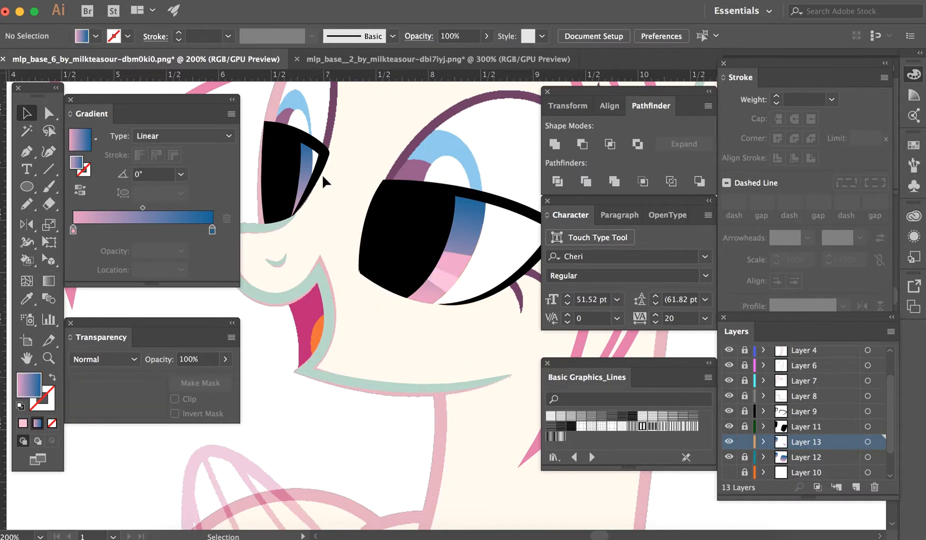
click(265, 126)
click(257, 311)
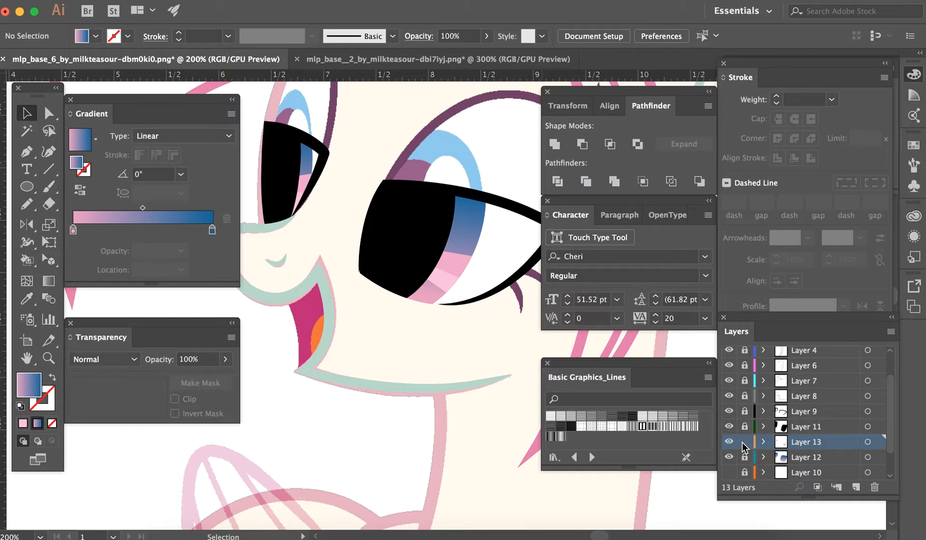
- Add a new layer above Layer 11 for the eye highlights
click(792, 433)
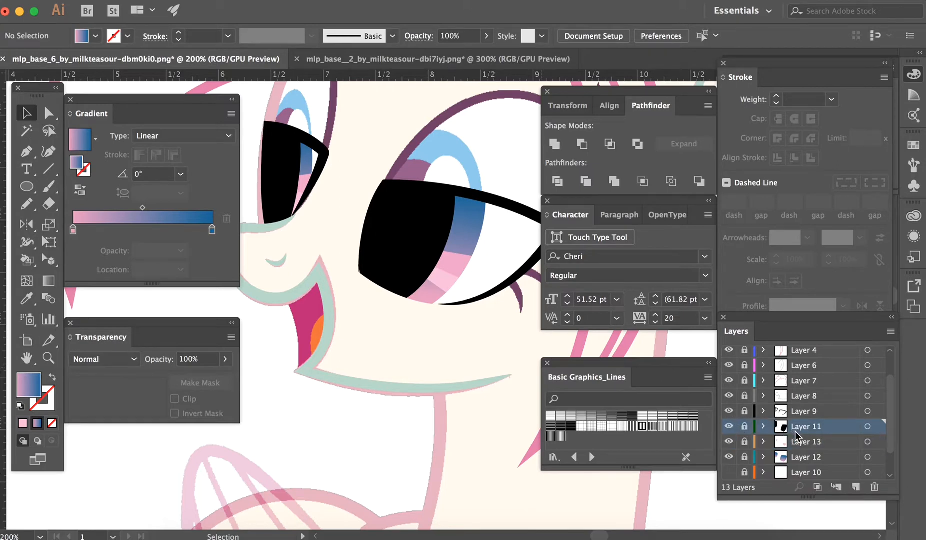
key(i)
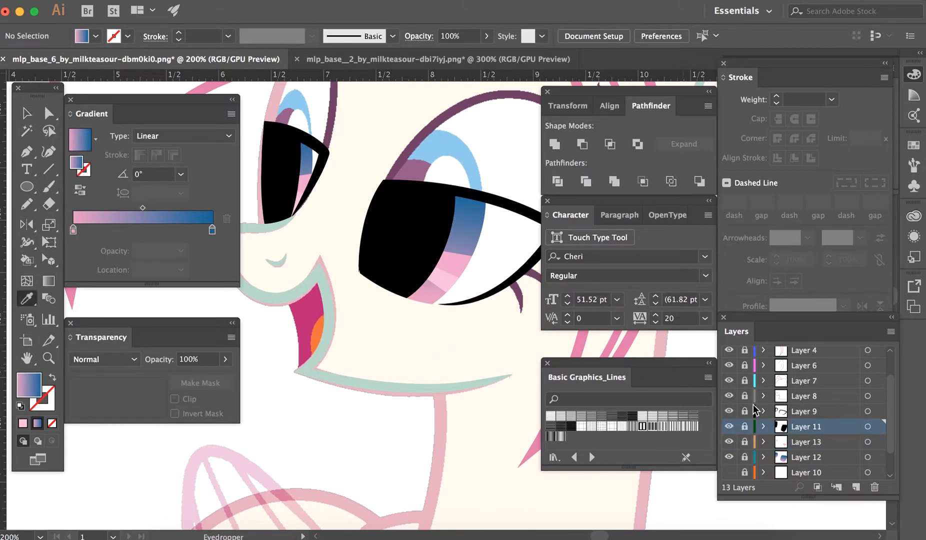
click(852, 486)
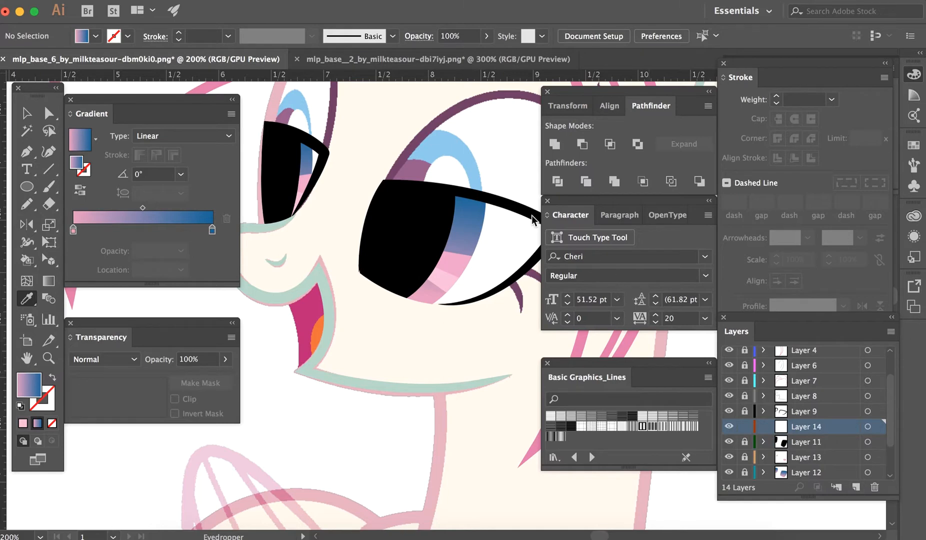
- Hide Layers 11, 12 and 13 and draw a white ellipse over the near eye's small lower highlight
click(451, 172)
key(v)
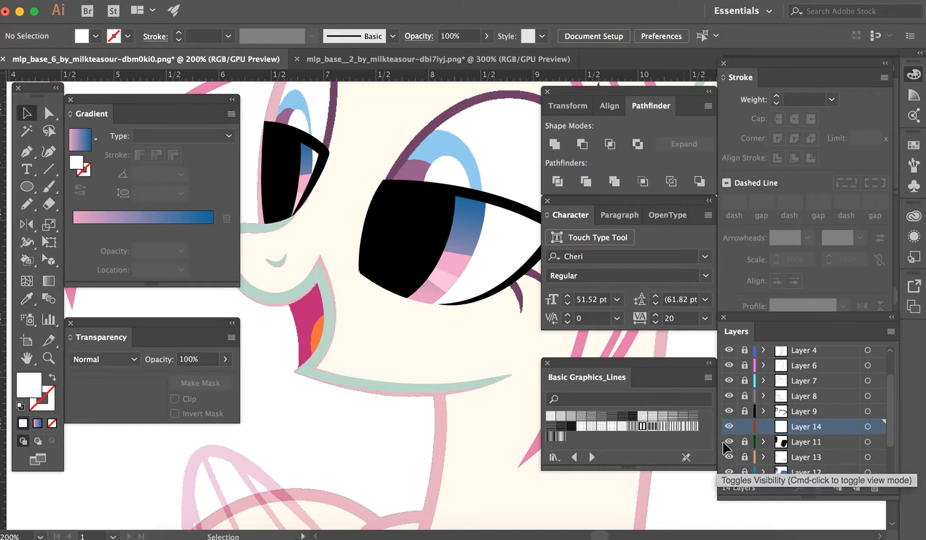
drag(729, 472, 729, 441)
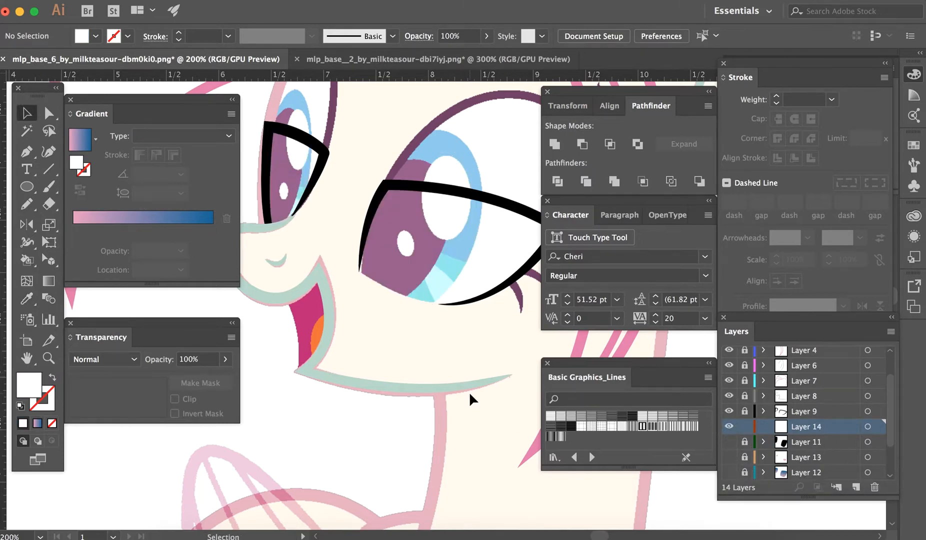
key(super+equal)
key(l)
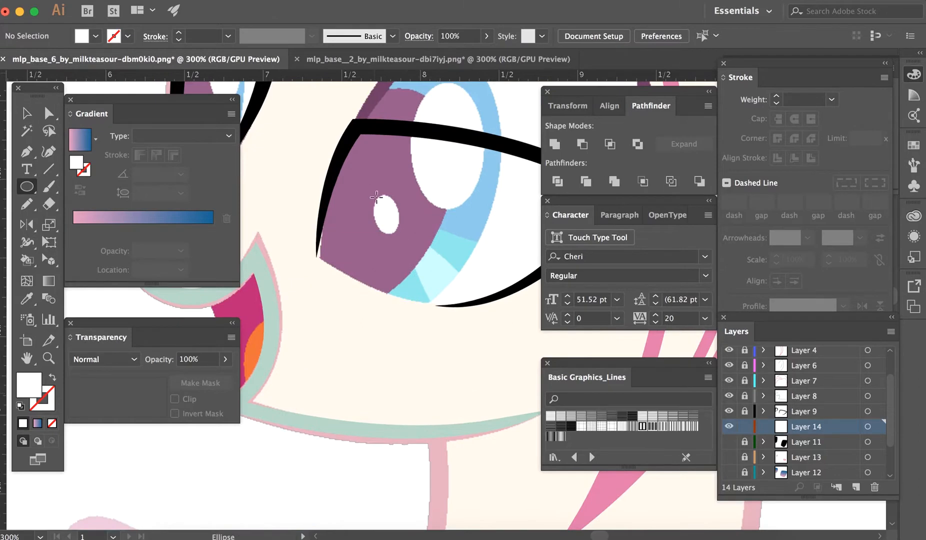
drag(391, 215, 430, 251)
key(v)
click(431, 251)
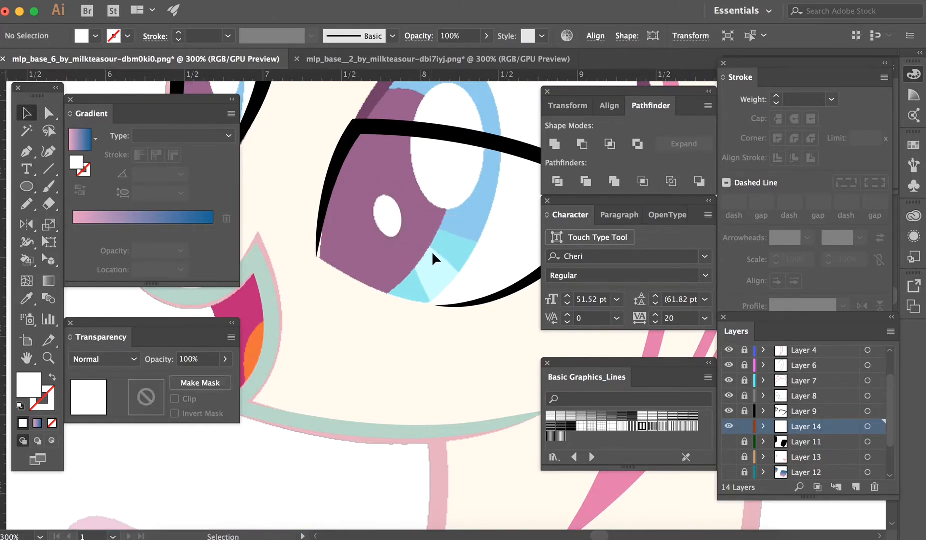
- Draw a tall white ellipse over the near eye's large upper highlight
key(l)
scroll(433, 253, up, 1)
scroll(433, 254, up, 2)
scroll(433, 253, right, 1)
mouse_move(394, 104)
mouse_down()
mouse_move(442, 192)
mouse_move(477, 225)
mouse_move(470, 233)
mouse_up()
key(v)
click(503, 261)
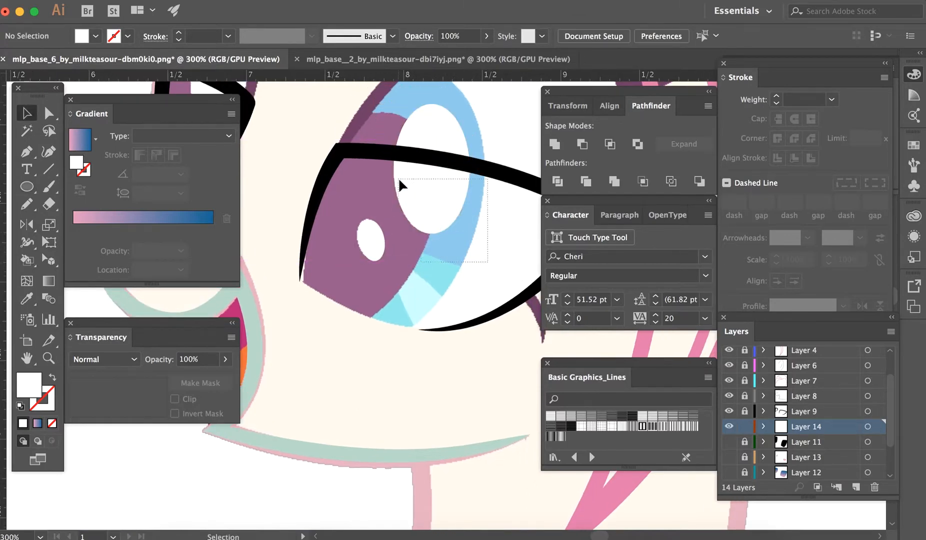
- Erase the near eye's large highlight along the eyelid line and delete the piece above the lid
click(399, 175)
key(shift+e)
drag(395, 144, 496, 155)
key(v)
click(396, 105)
click(422, 112)
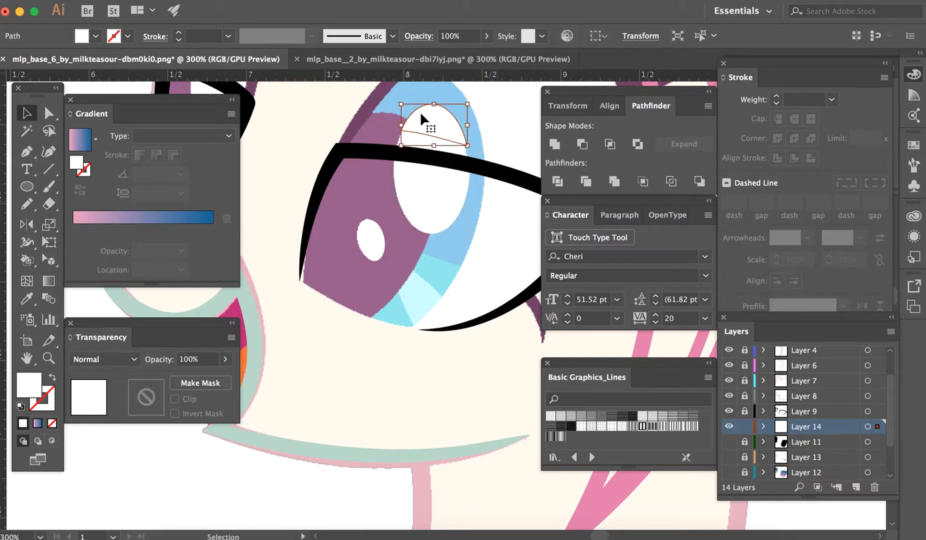
key(Delete)
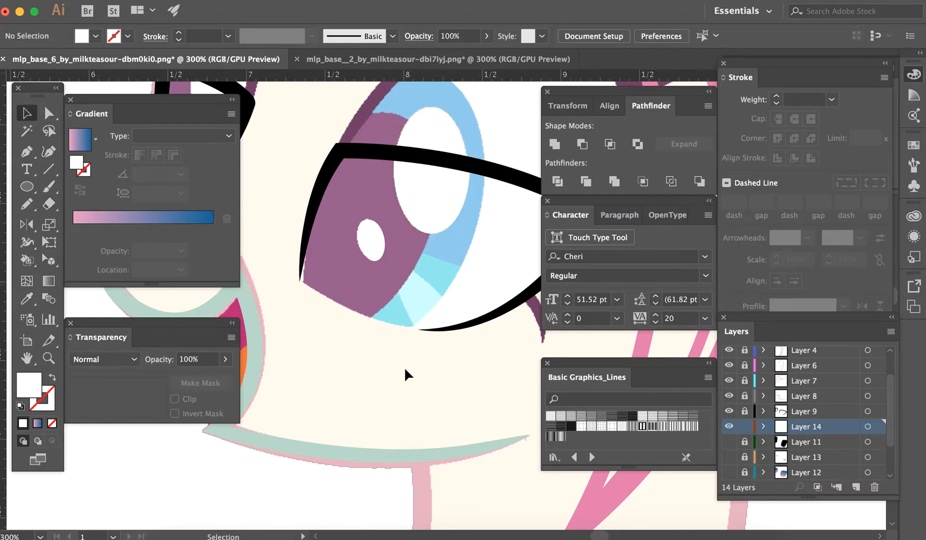
- Draw a narrow white ellipse over the far eye's small lower highlight
scroll(403, 367, left, 5)
key(l)
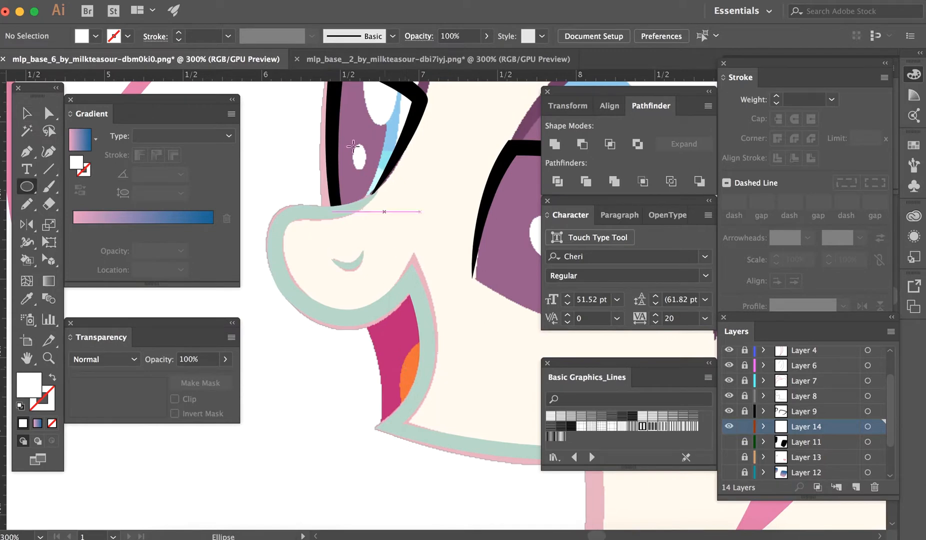
drag(353, 146, 367, 171)
key(v)
click(400, 168)
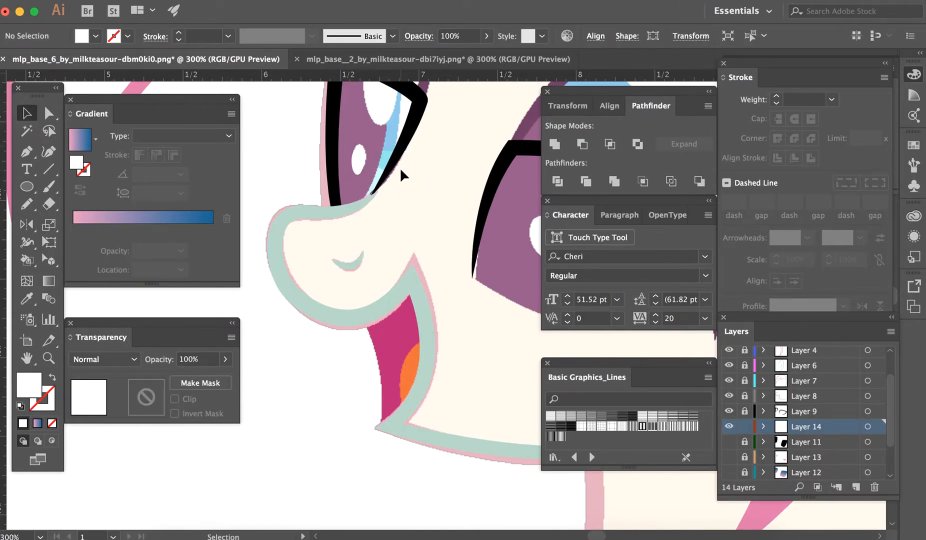
- Draw a tall white ellipse over the far eye's large upper highlight and cut it along the eyelid line
scroll(399, 166, up, 3)
key(l)
mouse_move(373, 120)
mouse_down()
mouse_move(405, 165)
mouse_move(403, 147)
mouse_up()
key(v)
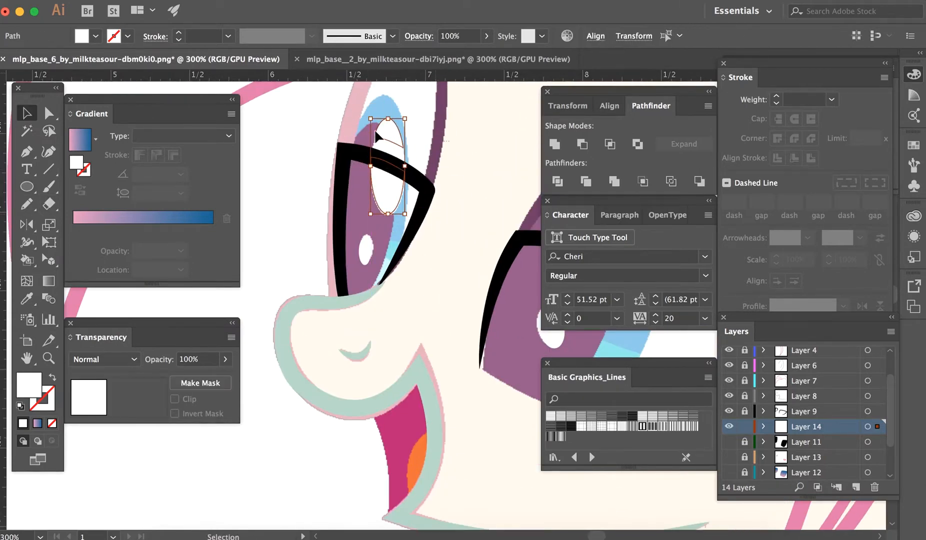
click(444, 154)
- Lock Layer 14, which holds the white eye highlights
key(super+minus)
key(super+minus)
click(744, 426)
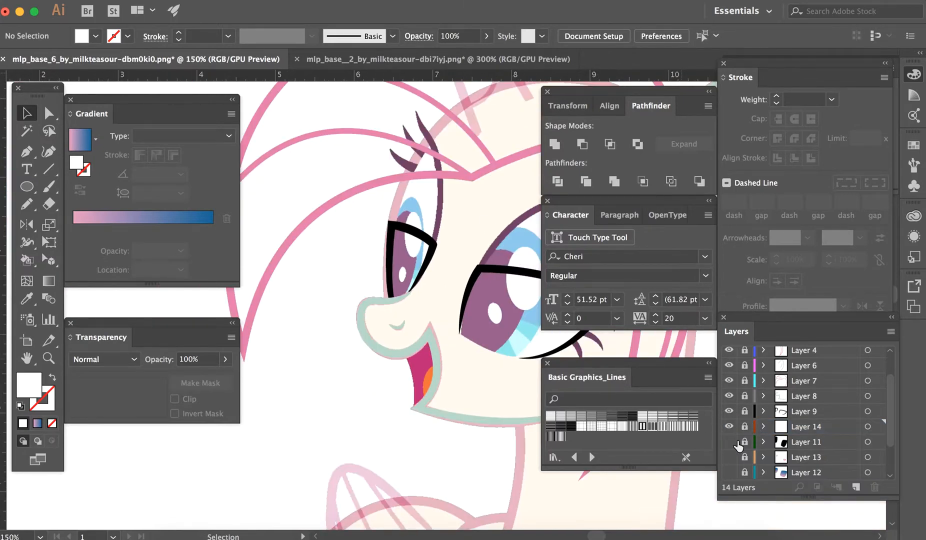
- Make the hidden pupil and iris layers, from Layer 11 down to Layer 10, visible again
drag(729, 443, 729, 489)
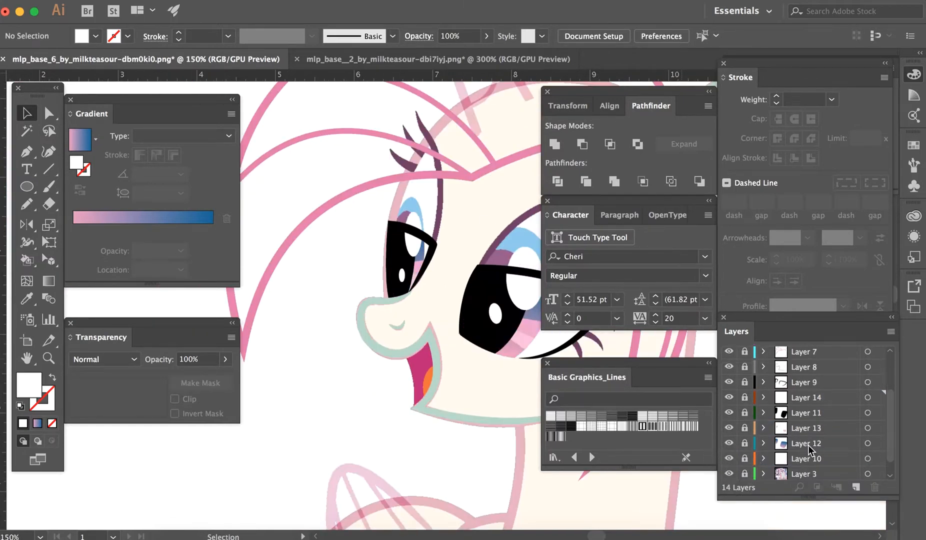
click(813, 460)
click(838, 485)
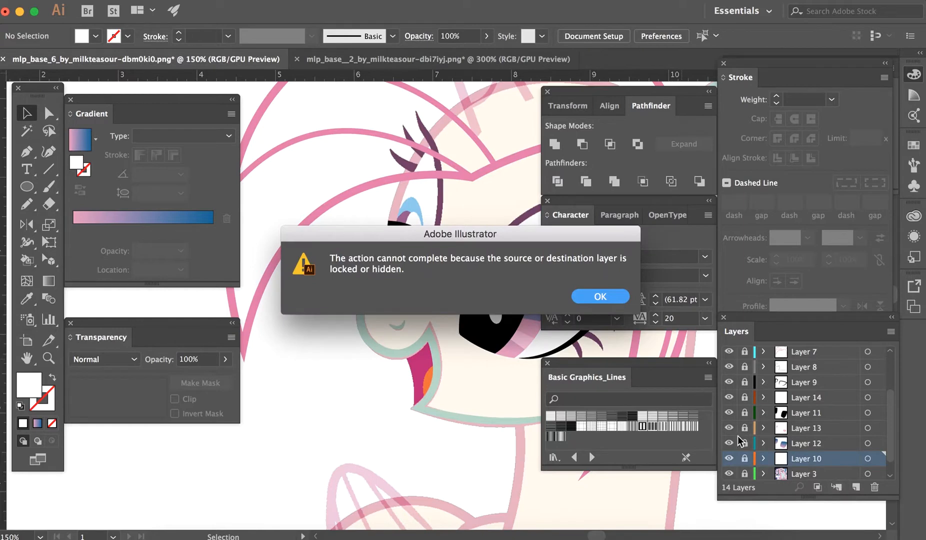
key(Return)
- Add a new layer directly above Layer 3 and hide Layer 1 with the base drawing
click(847, 473)
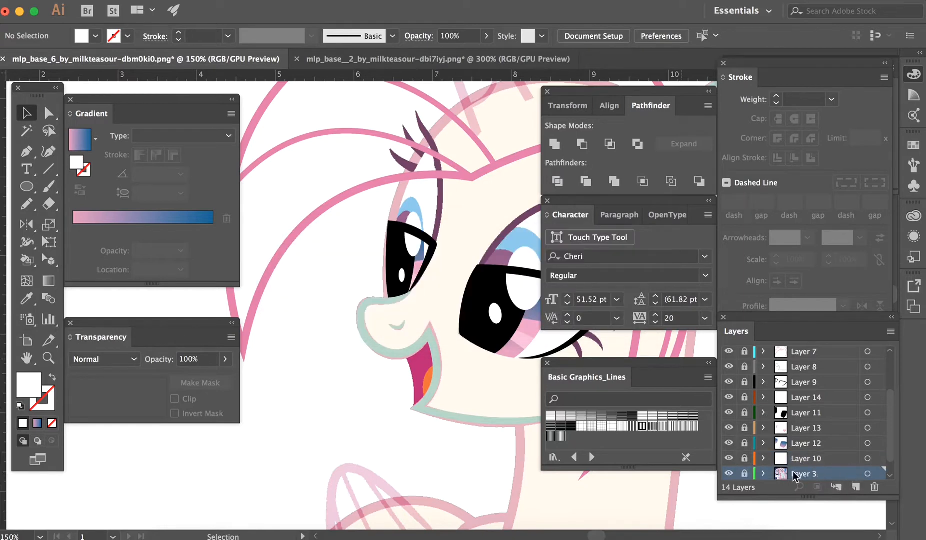
click(856, 486)
click(729, 472)
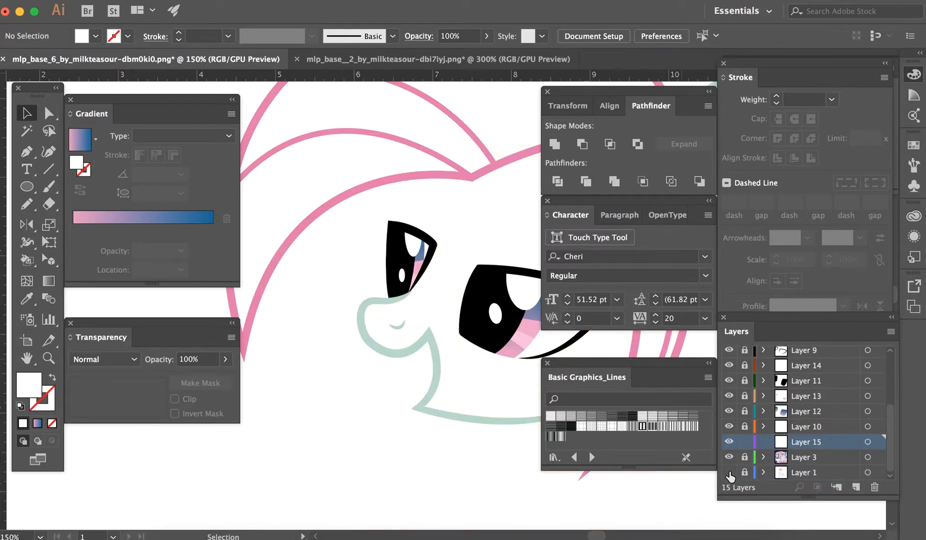
- Sample the near eye outline's black 7 pt stroke with no fill for the eyelashes
key(super+minus)
key(super+minus)
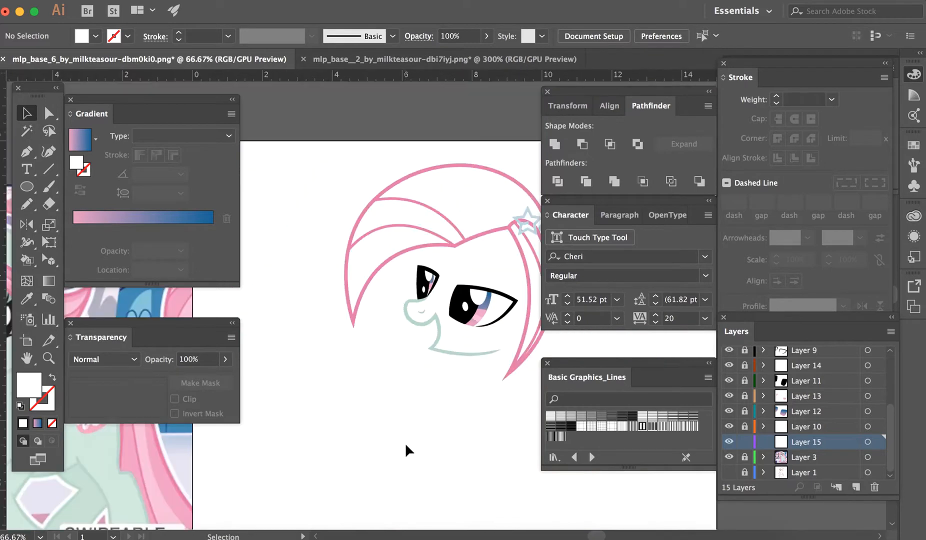
scroll(405, 443, right, 2)
scroll(405, 443, down, 1)
key(i)
click(497, 286)
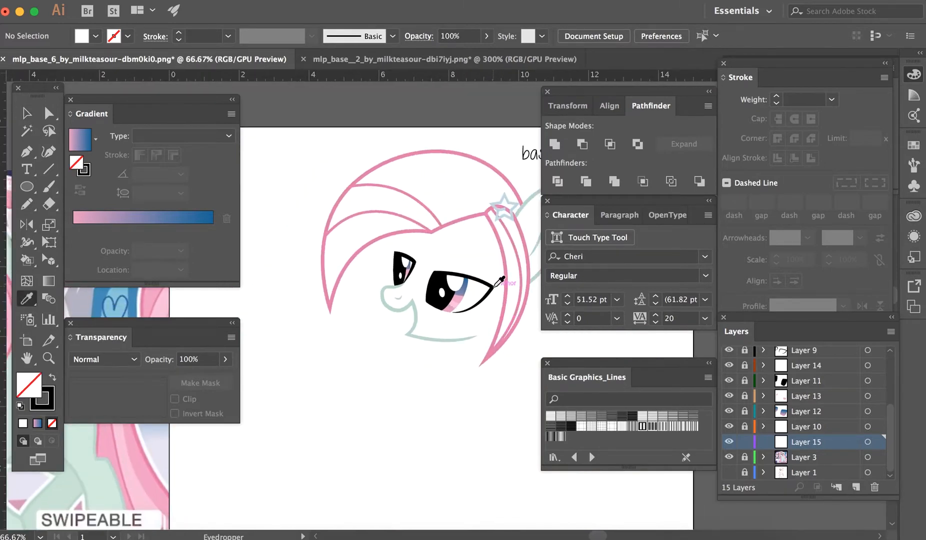
key(v)
- Draw a curved lash rising from the near eye's upper lid and taper it to a point with the Width tool
scroll(408, 395, left, 10)
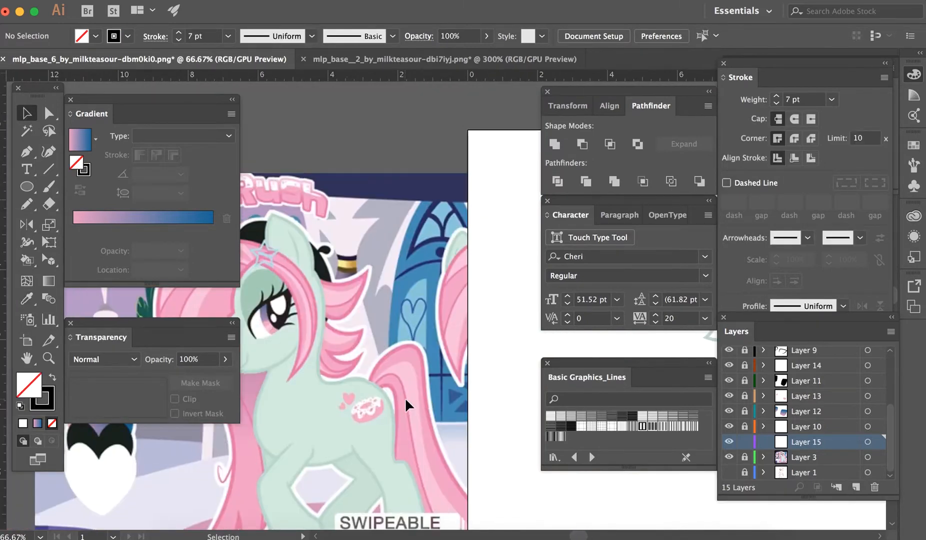
scroll(408, 405, right, 14)
scroll(409, 405, left, 1)
key(super+plus)
key(super+plus)
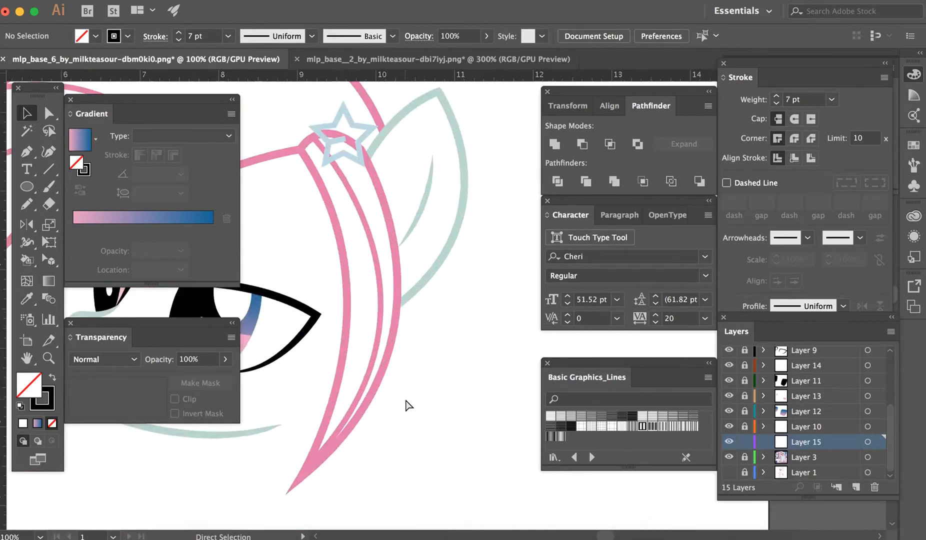
key(super+plus)
key(p)
scroll(407, 401, left, 8)
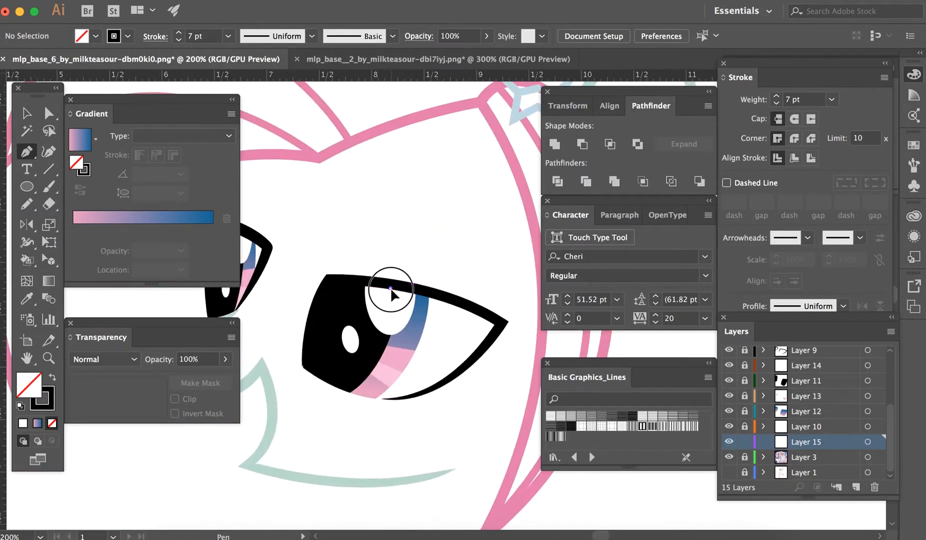
click(390, 287)
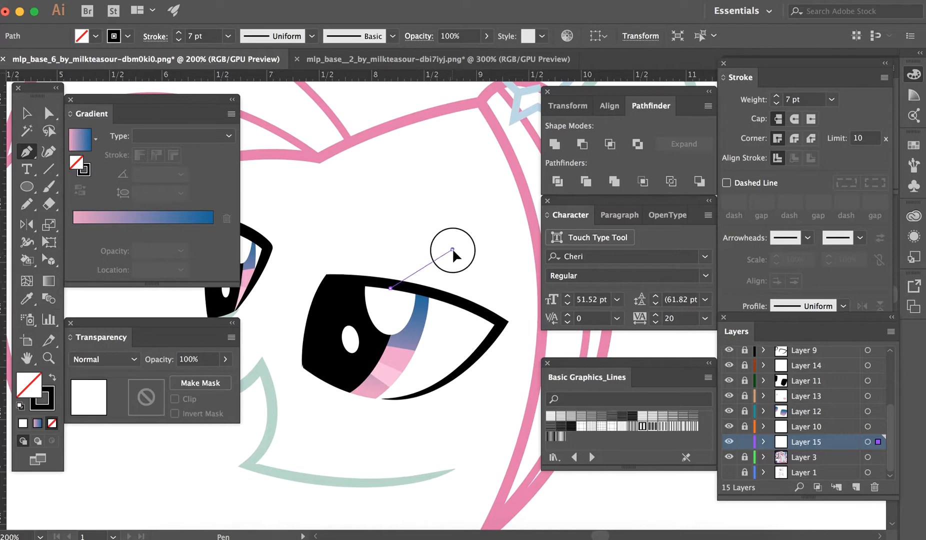
drag(466, 236, 474, 214)
key(shift+w)
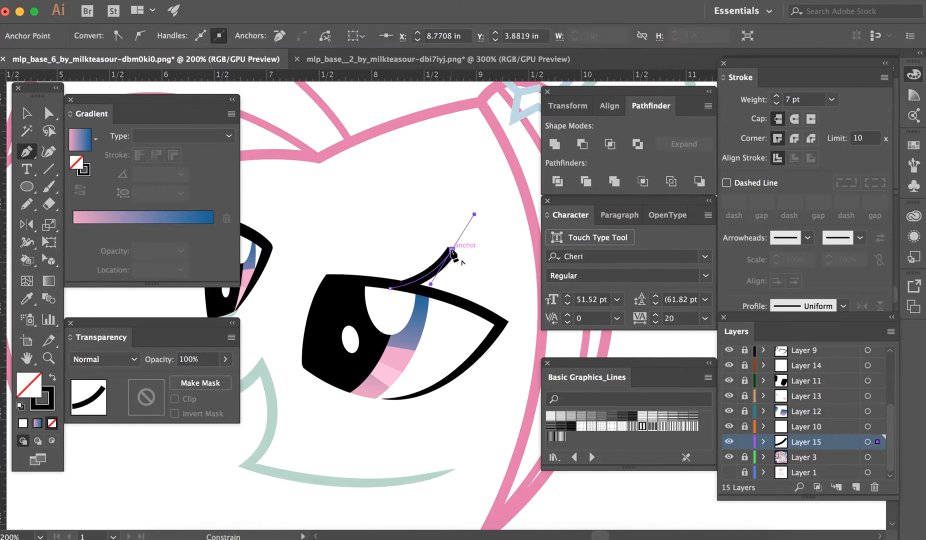
mouse_move(450, 250)
mouse_down()
mouse_move(470, 260)
mouse_move(482, 243)
mouse_up()
key(v)
click(367, 185)
- Draw a second tapered lash on the near eye's upper lid, farther towards the outer corner
scroll(368, 189, up, 2)
scroll(390, 208, down, 5)
scroll(390, 207, right, 3)
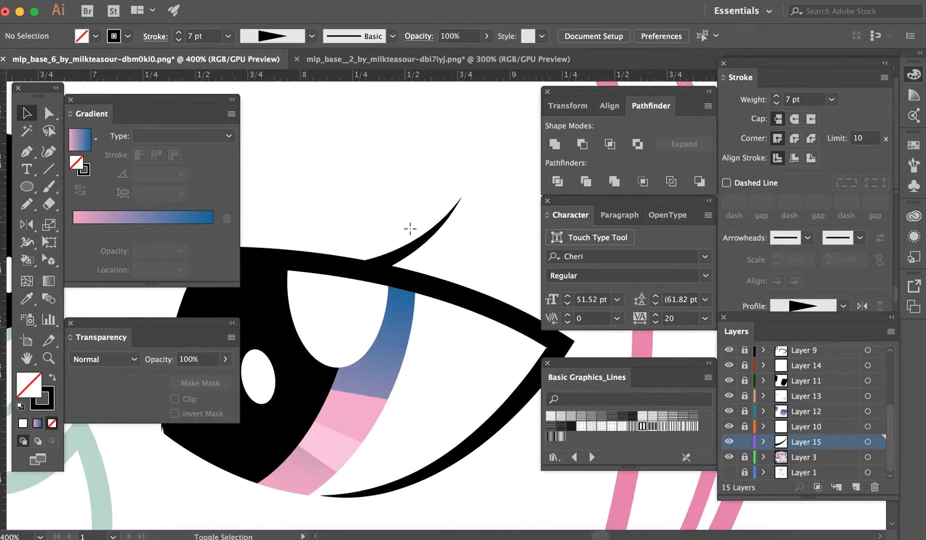
key(shift+w)
scroll(417, 252, right, 3)
key(p)
click(362, 280)
drag(497, 212, 534, 160)
key(shift+w)
drag(497, 213, 469, 179)
key(v)
key(shift+w)
key(v)
mouse_move(457, 245)
mouse_down()
mouse_move(471, 265)
mouse_move(522, 227)
mouse_up()
- Add a third tapered black lash to the near eye's upper lid, close to the outer corner
scroll(459, 319, right, 3)
key(p)
click(355, 321)
key(i)
click(398, 261)
key(shift+w)
drag(443, 302, 448, 311)
key(v)
click(432, 398)
key(super+minus)
key(super+minus)
key(super+minus)
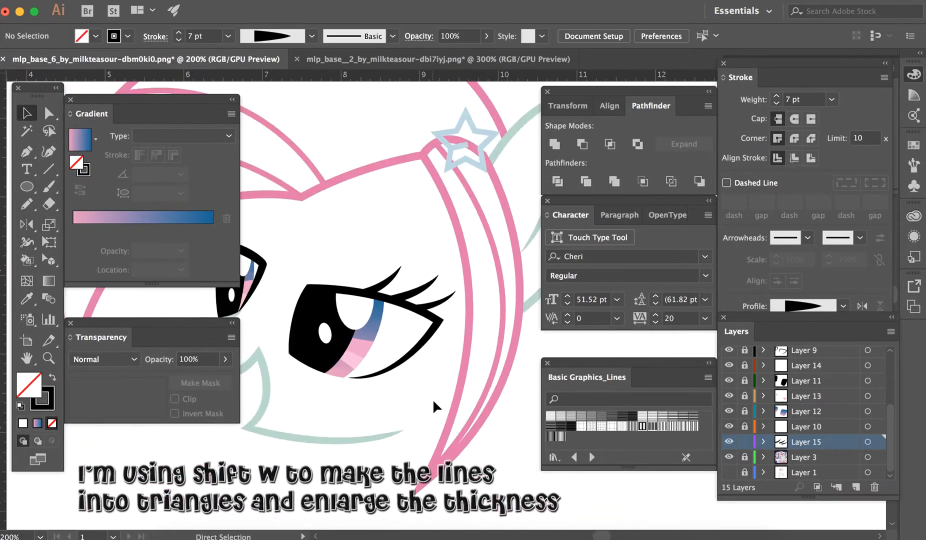
- Draw a tapered lash extending outward from the near eye's outer corner in the same black stroke
scroll(433, 398, left, 10)
scroll(433, 399, right, 10)
key(super+equal)
key(p)
click(403, 272)
mouse_move(480, 252)
mouse_down()
mouse_move(524, 227)
mouse_move(481, 240)
mouse_up()
key(i)
click(399, 241)
key(shift+w)
- Draw a short tapered lash on the inner part of the near eye's upper lid, matching the other lashes
click(309, 234)
drag(381, 196, 407, 169)
key(i)
click(400, 230)
key(shift+w)
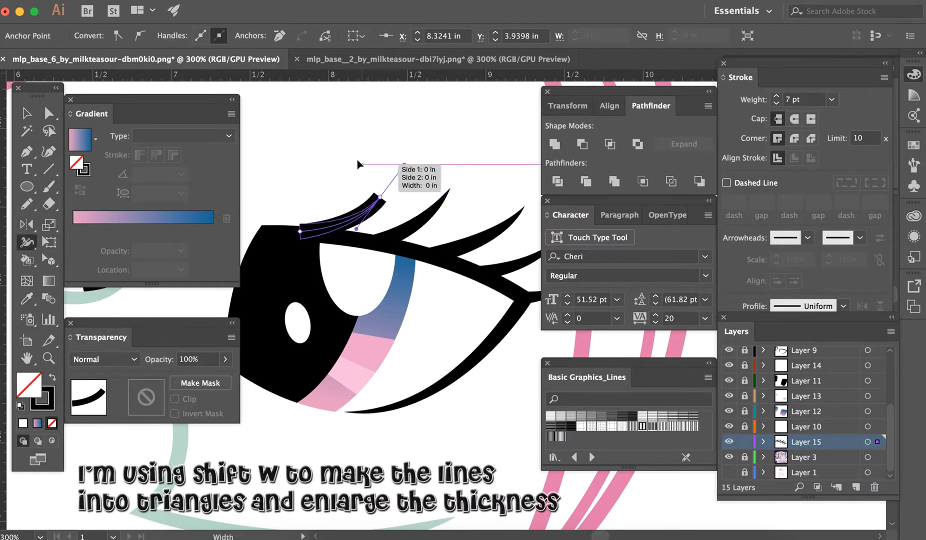
key(v)
- Draw a downward-curving tapered lash below the near eye and move it up along the lower lid towards the outer corner
key(super+equal)
key(p)
click(342, 342)
drag(384, 391, 398, 430)
key(shift+w)
drag(344, 345, 344, 432)
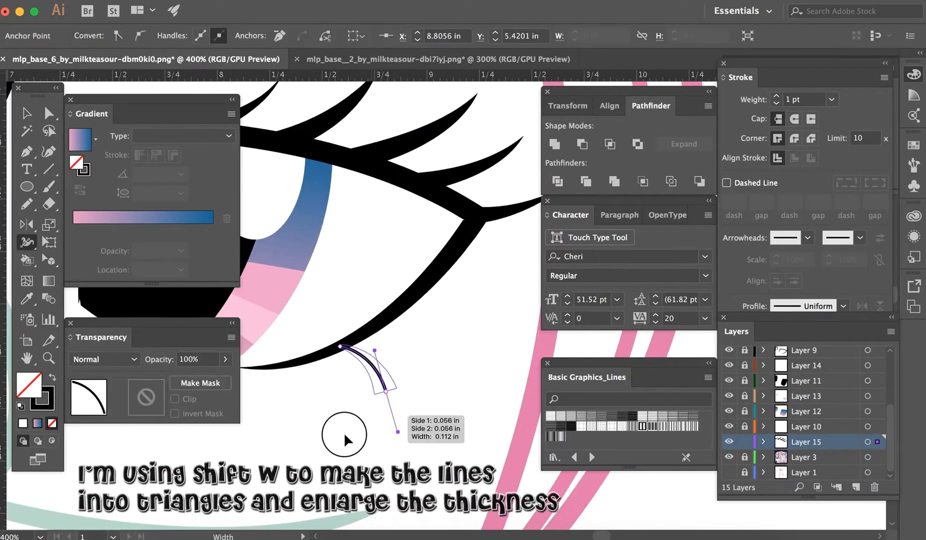
key(v)
click(382, 415)
drag(380, 379, 402, 355)
click(466, 333)
- Draw a tapered lower lash closer to the near eye's outer corner with the same 7 pt black stroke
key(p)
click(387, 306)
key(shift+w)
mouse_move(463, 315)
mouse_down()
mouse_move(493, 335)
mouse_move(461, 318)
mouse_up()
key(i)
click(396, 341)
- Draw a third tapered lash on the near eye's lower lid, on the side nearer the iris
key(p)
click(316, 339)
mouse_move(343, 374)
mouse_down()
mouse_move(343, 422)
mouse_move(359, 394)
mouse_up()
key(shift+w)
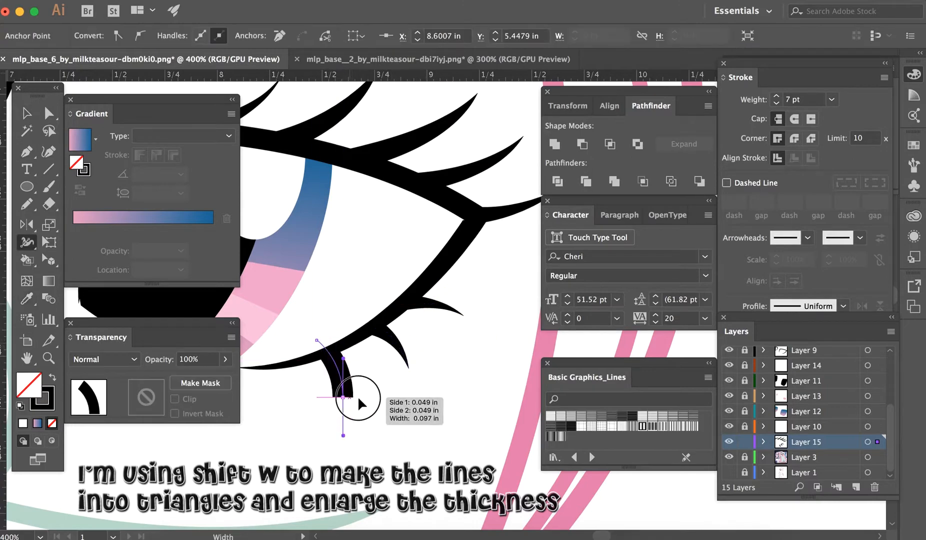
key(v)
click(385, 400)
- Draw a long tapered black lash from the upper left corner of the far eye
key(super+minus)
key(super+minus)
key(super+minus)
scroll(390, 310, left, 20)
scroll(390, 310, right, 20)
key(super+plus)
key(super+plus)
key(super+plus)
scroll(390, 323, left, 5)
key(p)
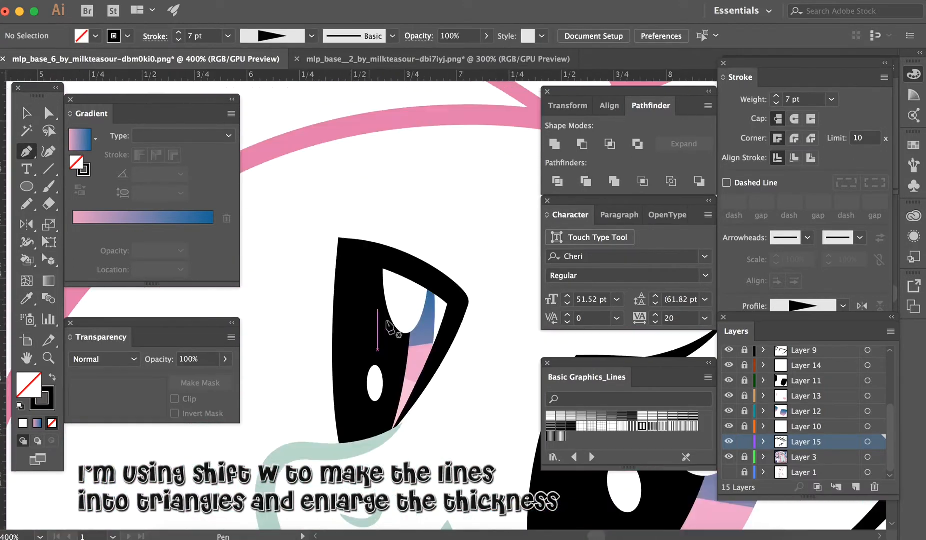
click(349, 249)
mouse_move(294, 169)
mouse_down()
mouse_move(273, 108)
mouse_move(296, 172)
mouse_up()
key(shift+w)
key(i)
click(396, 253)
- Draw a tapered lash rising from the middle of the far eye's upper lid
key(p)
click(404, 265)
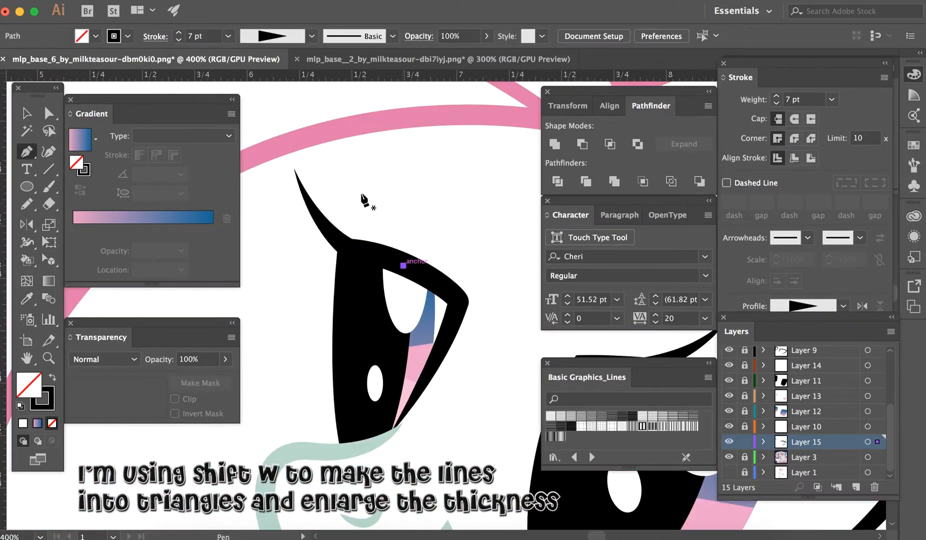
mouse_move(375, 180)
mouse_down()
mouse_move(372, 131)
mouse_move(377, 184)
mouse_up()
key(shift+w)
- Draw another tapered lash at the right end of the far eye's upper lid
key(p)
click(448, 290)
mouse_move(424, 215)
mouse_down()
mouse_move(416, 163)
mouse_move(426, 218)
mouse_up()
key(i)
key(shift+w)
key(v)
click(347, 405)
- Draw a tapered lash curving outward from the lower part of the far eye's left edge
key(p)
click(345, 420)
drag(294, 408, 267, 412)
key(shift+w)
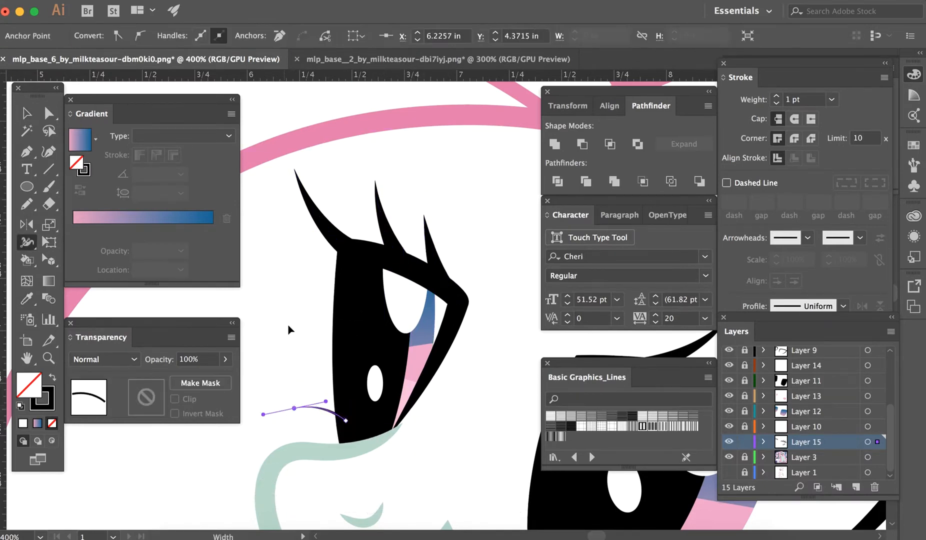
key(i)
- Draw a second side lash above the lowest one on the far eye and match its 7 pt tapered stroke
key(p)
click(354, 401)
drag(294, 363, 260, 361)
key(super+z)
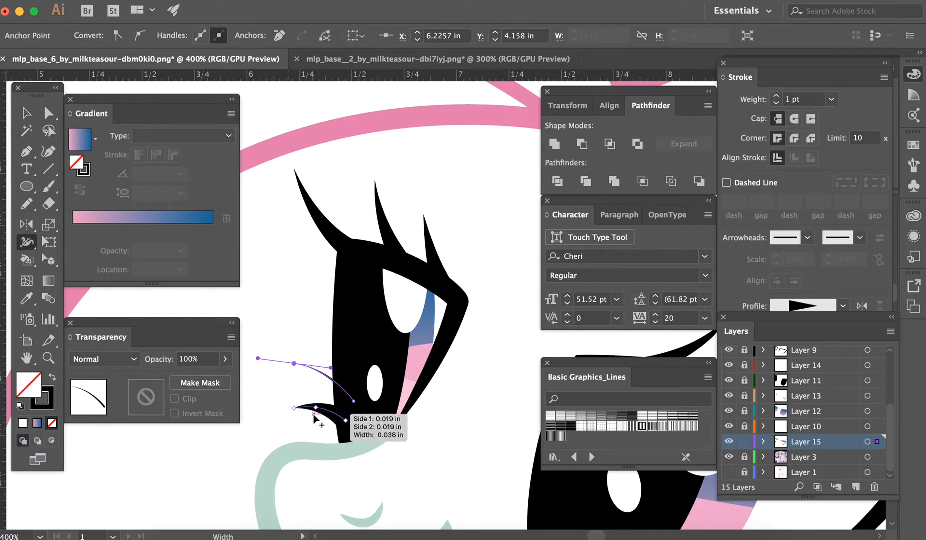
key(i)
click(320, 412)
key(v)
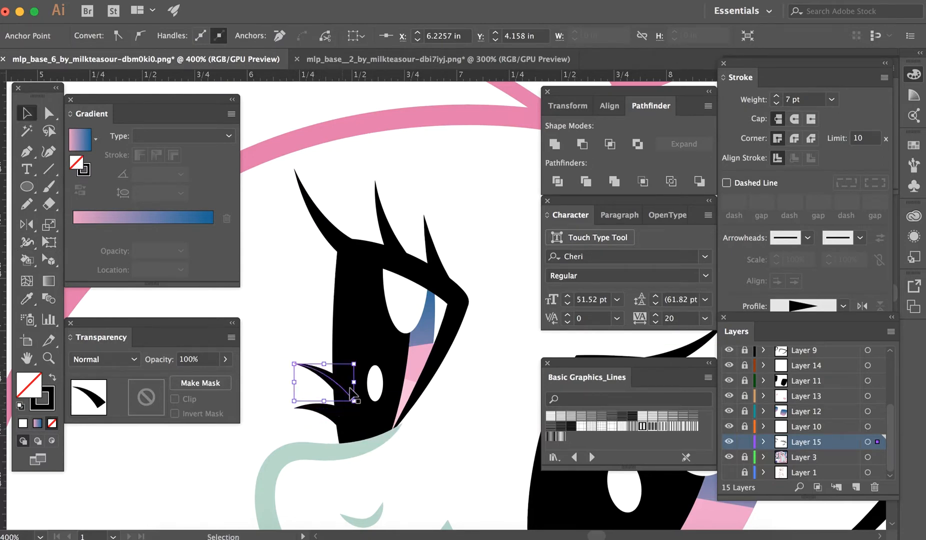
- Add a third, uppermost side lash on the far eye's left edge with the same tapered black stroke
key(p)
click(357, 365)
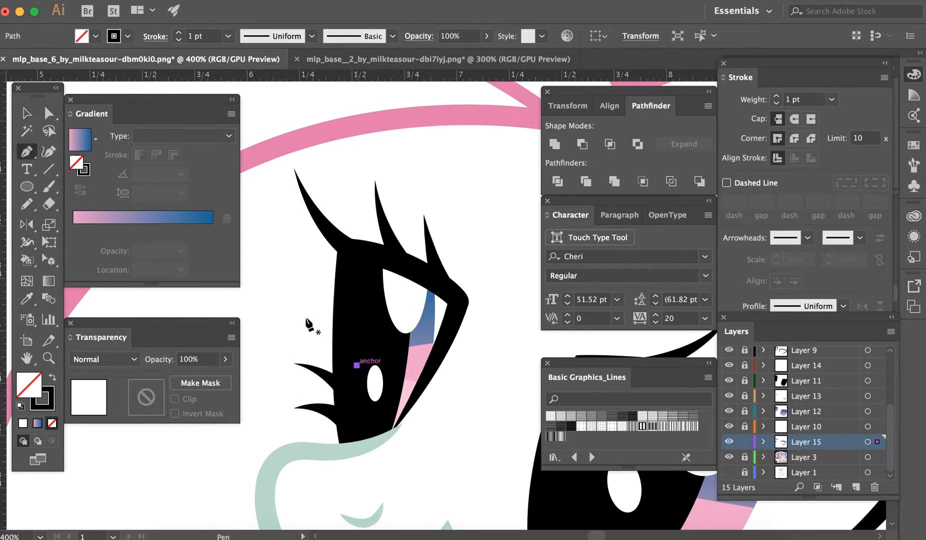
mouse_move(299, 325)
mouse_down()
mouse_move(266, 320)
mouse_move(297, 346)
mouse_move(305, 299)
mouse_up()
key(i)
click(325, 375)
key(shift+w)
key(v)
click(456, 390)
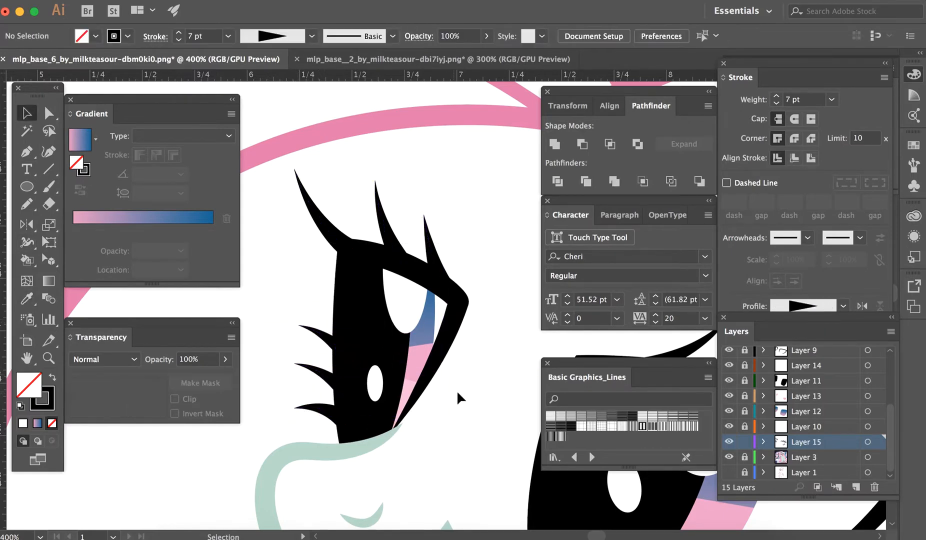
- Adjust the stroke width of the near eye's upper lashes with the Width tool
key(super+minus)
key(super+minus)
key(super+minus)
key(super+minus)
key(super+minus)
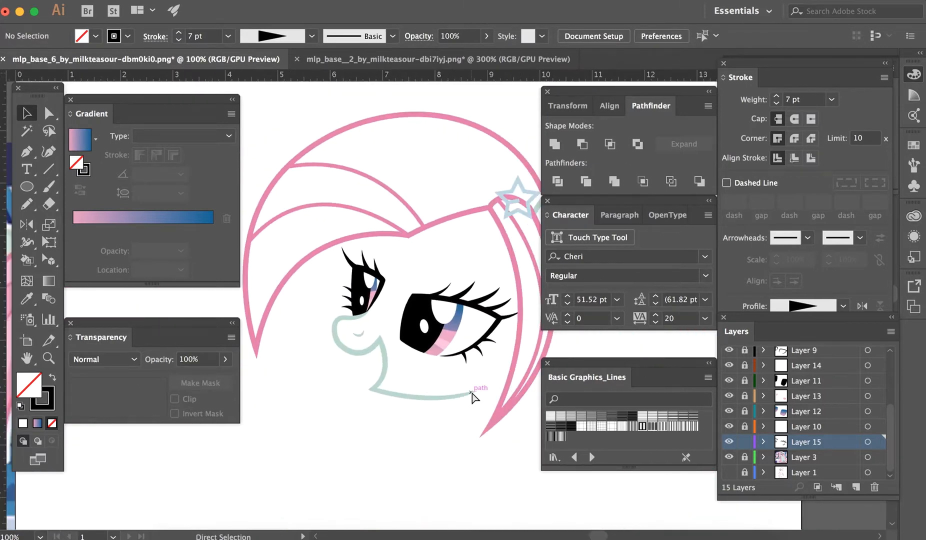
key(super+plus)
key(super+plus)
key(super+plus)
key(shift+w)
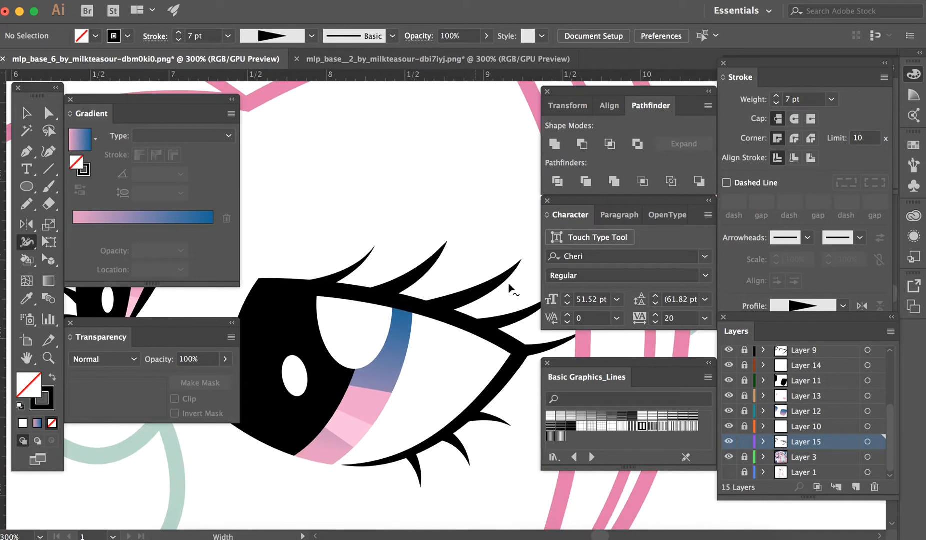
mouse_move(480, 290)
mouse_down()
mouse_move(484, 300)
mouse_move(430, 283)
mouse_up()
key(super+plus)
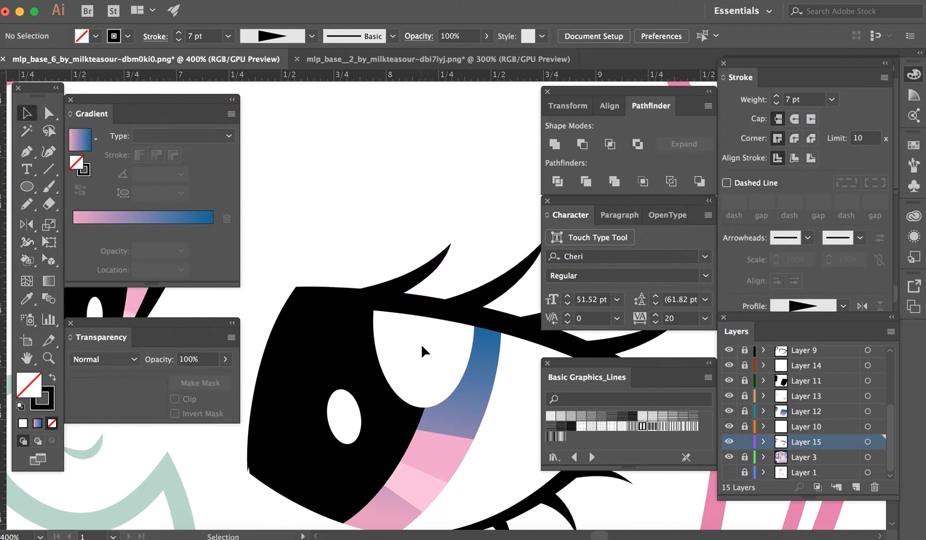
- Compare the redrawn eyes and lashes with the reference pony picture
key(super+minus)
key(super+minus)
key(super+minus)
key(super+minus)
key(super+minus)
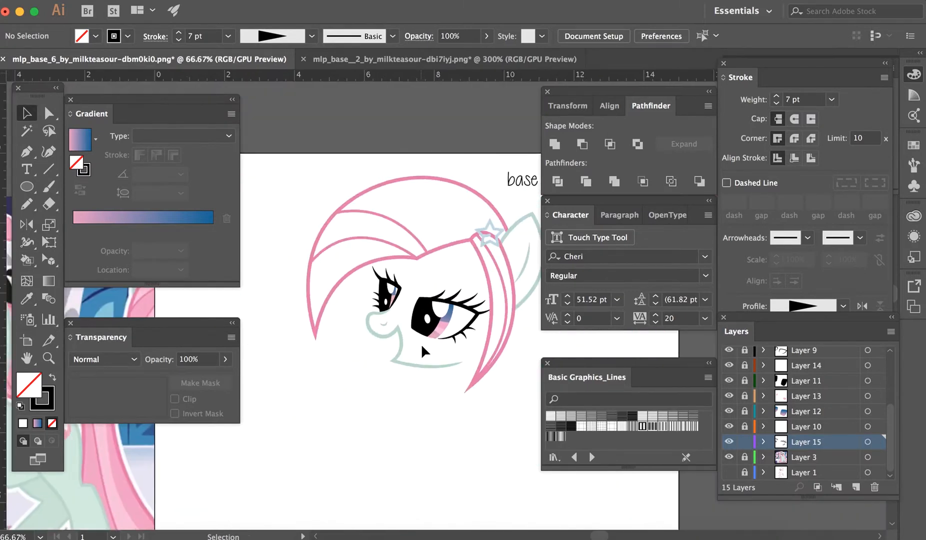
scroll(421, 345, left, 10)
scroll(421, 344, left, 5)
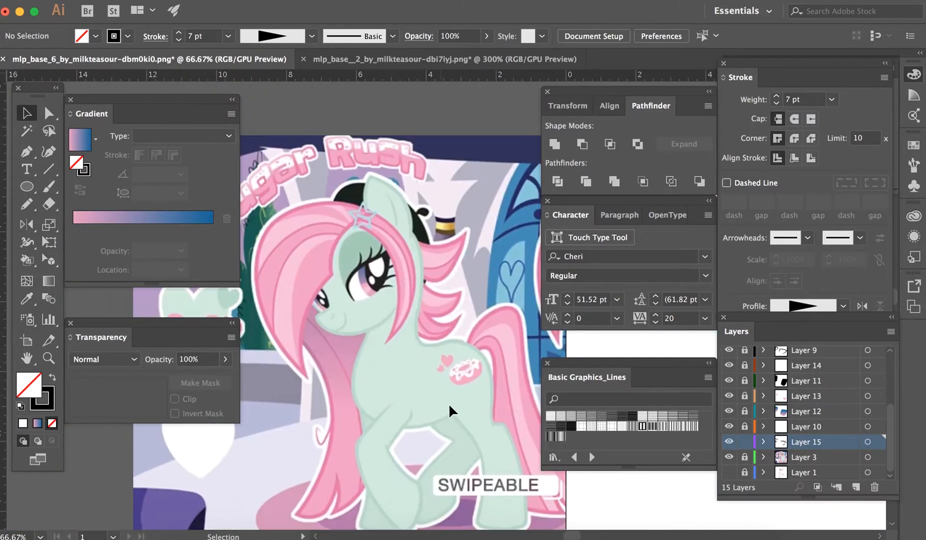
scroll(449, 403, down, 2)
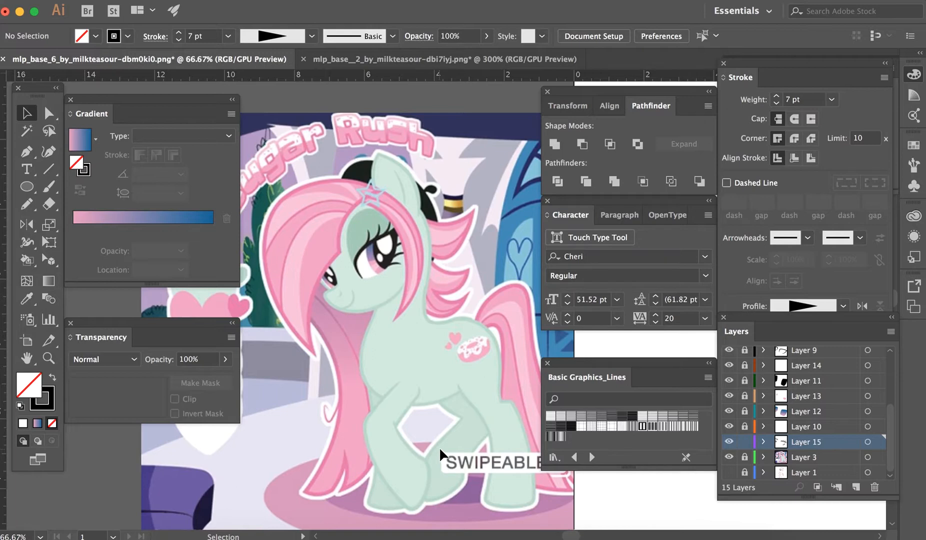
scroll(458, 465, right, 10)
scroll(458, 465, right, 2)
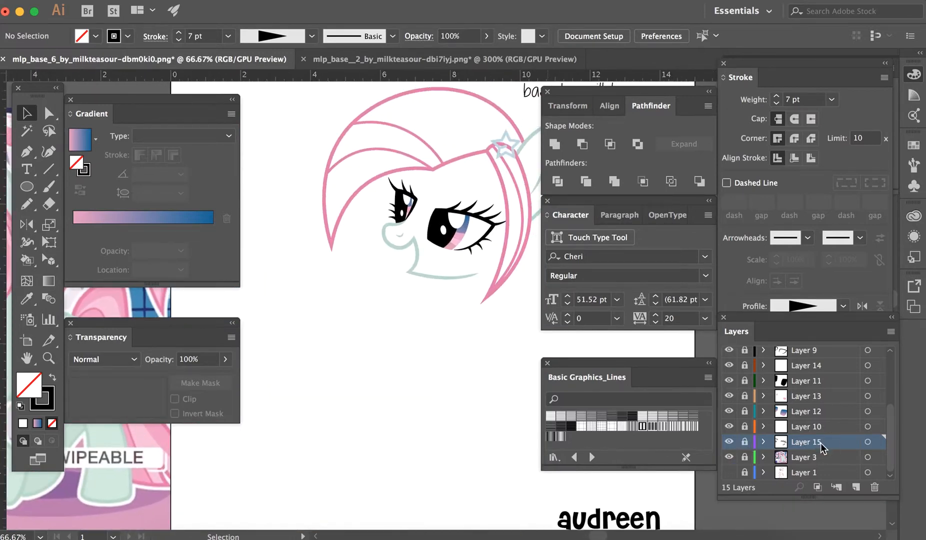
- Add a new layer above Layer 3 for the body outline and show the base sketch on Layer 1
click(832, 457)
click(856, 488)
scroll(458, 387, right, 1)
click(729, 473)
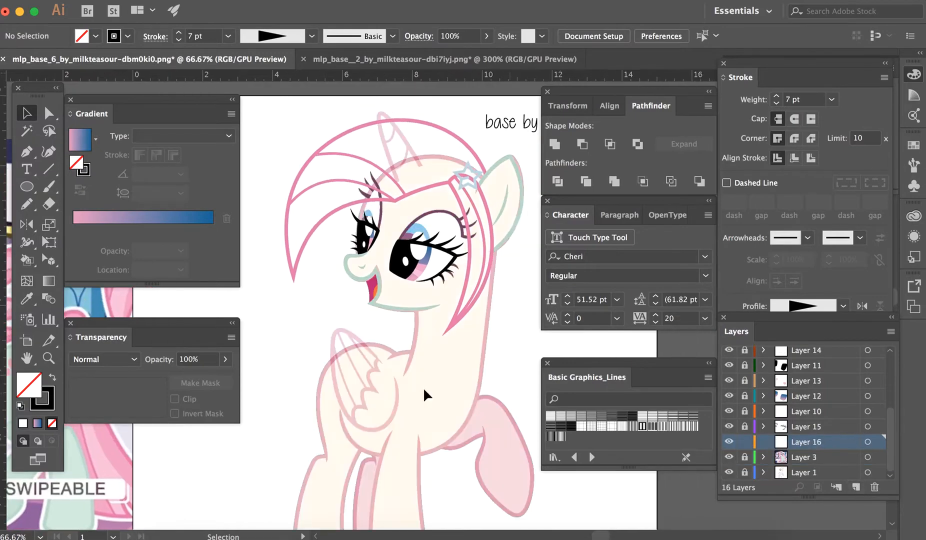
- Draw the forehead line from the snout up past the far eye and match the face's mint 7 pt outline
key(super+equal)
key(super+equal)
key(super+equal)
key(i)
click(499, 278)
scroll(450, 300, left, 5)
key(p)
click(391, 326)
drag(413, 202, 437, 150)
key(i)
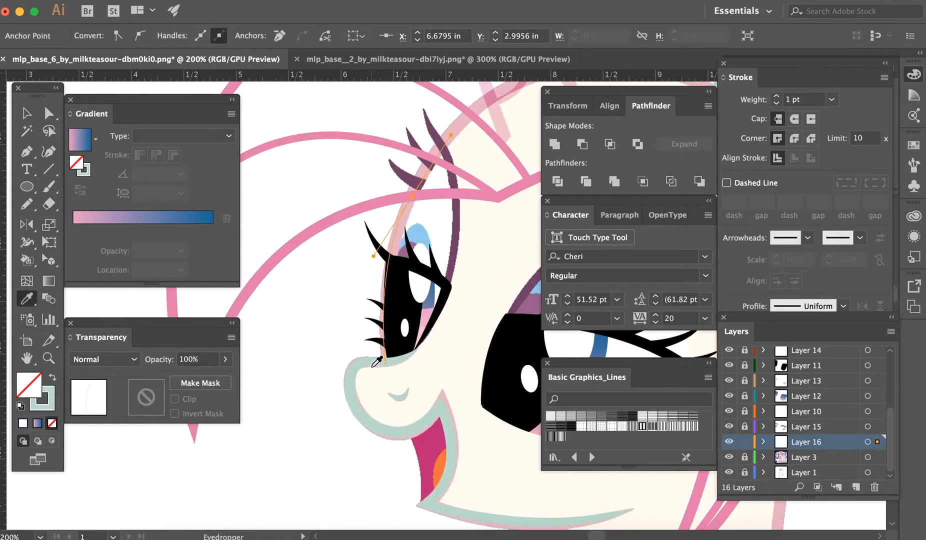
click(379, 361)
key(v)
key(super+minus)
key(super+minus)
- Draw the front neck line from the jaw down to the shoulder and taper its lower end with the Width tool
key(super+equal)
key(super+equal)
key(p)
click(426, 279)
scroll(427, 285, down, 5)
drag(395, 353, 345, 432)
key(shift+w)
drag(396, 353, 368, 334)
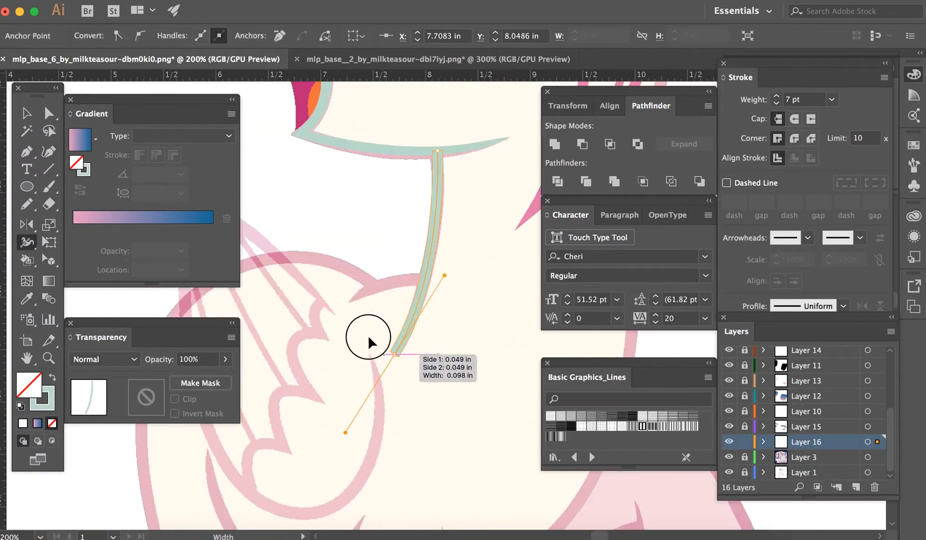
drag(416, 304, 421, 307)
key(super+shift+a)
- Draw the short curve joining the neck to the back above the wing and match the neck line's mint stroke
key(p)
click(421, 280)
drag(350, 302, 320, 327)
key(i)
click(434, 240)
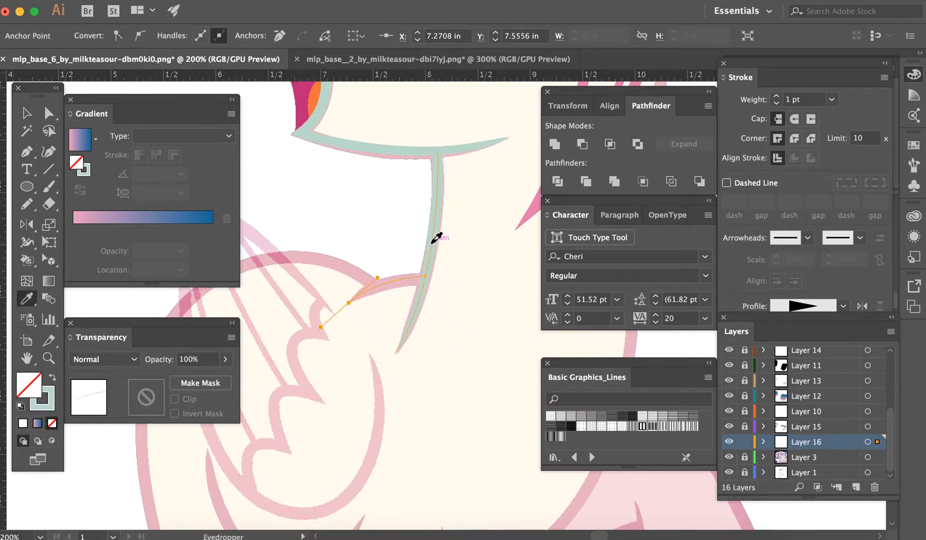
key(super+shift+a)
- Draw the back and rump curve down to the top of the hind leg and match the mint 7 pt stroke
key(p)
scroll(417, 280, left, 3)
click(416, 264)
key(super+minus)
drag(329, 239, 253, 284)
drag(289, 424, 297, 442)
scroll(298, 445, down, 5)
key(super+z)
drag(306, 379, 306, 392)
key(i)
click(489, 134)
- Taper the end of the rump line and refine its stroke width with the Width tool
key(super+equal)
key(super+equal)
key(shift+w)
drag(445, 300, 437, 300)
key(super+shift+a)
scroll(475, 265, up, 8)
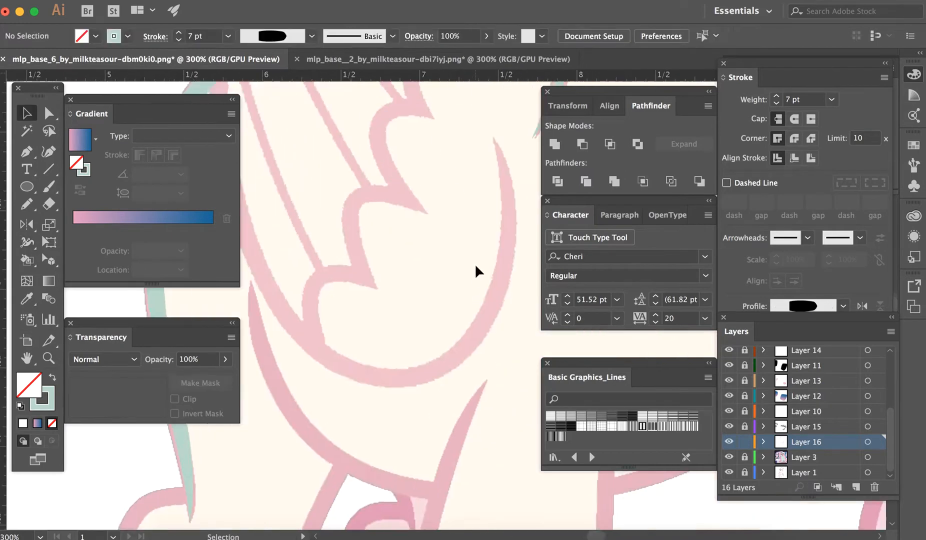
drag(471, 204, 471, 209)
key(super+shift+a)
- Draw the near hind leg's outline around the hoof and up the inner side, matching the mint 7 pt stroke
key(super+minus)
key(super+minus)
key(super+minus)
key(p)
scroll(425, 361, down, 5)
click(370, 279)
drag(352, 283, 343, 294)
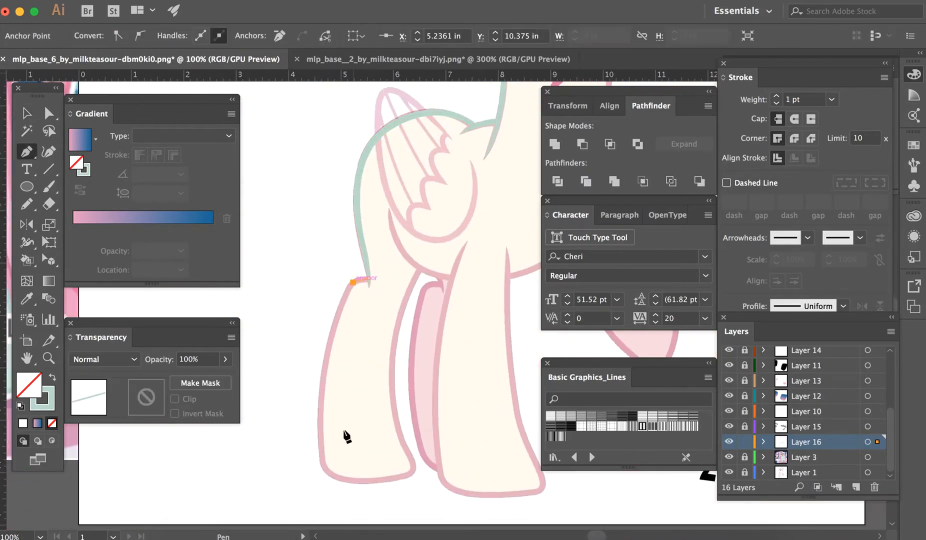
drag(321, 405, 319, 472)
drag(340, 478, 358, 482)
drag(411, 474, 426, 468)
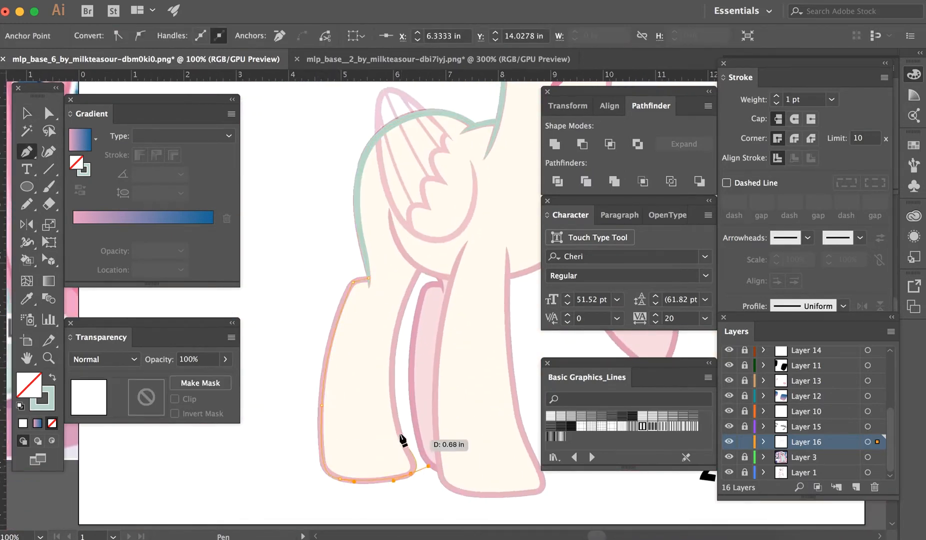
drag(392, 401, 388, 349)
drag(421, 266, 440, 235)
key(i)
click(489, 123)
key(super+shift+a)
- Draw the neck and chest line from behind the hair down to the belly at the near front leg
key(p)
scroll(479, 244, right, 4)
scroll(477, 220, up, 5)
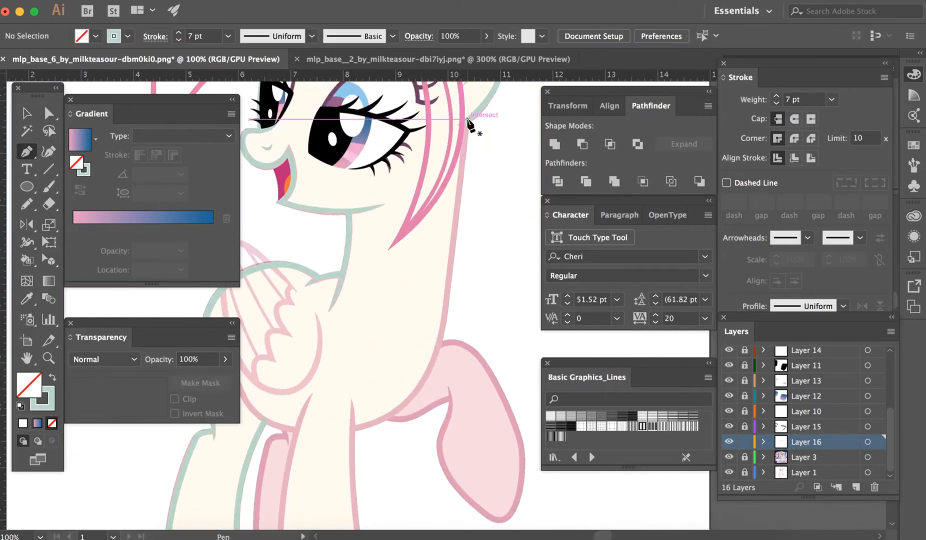
click(466, 121)
click(444, 319)
drag(353, 429, 271, 448)
key(super+shift+a)
- Draw the near front leg's outline from the belly down around the hoof and up to the shoulder
scroll(295, 427, down, 5)
scroll(295, 427, left, 1)
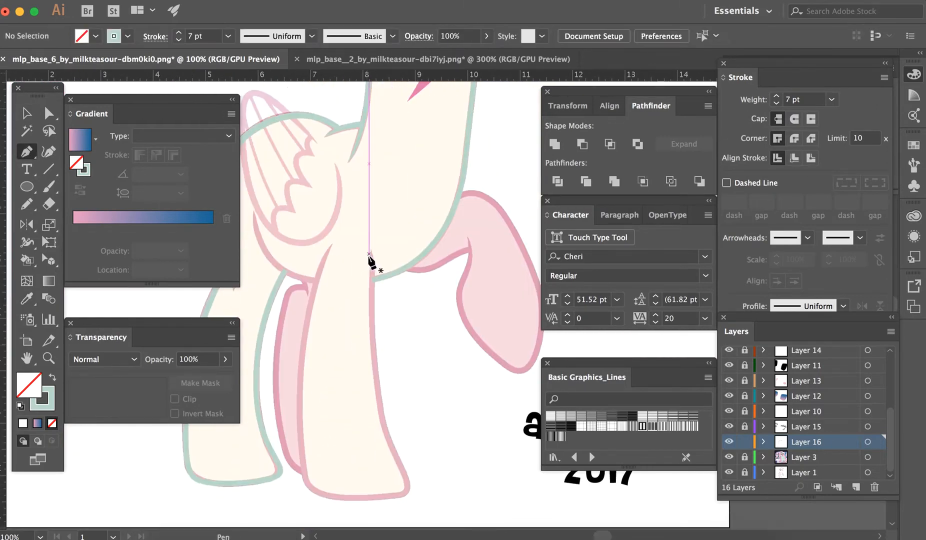
click(372, 248)
drag(384, 426, 397, 465)
drag(406, 489, 406, 497)
drag(308, 483, 300, 469)
drag(332, 242, 376, 163)
key(v)
- Apply a tapered width profile to the near front leg's outline and adjust its stroke width with the Width tool
click(844, 306)
click(796, 349)
key(super+equal)
key(a)
key(super+equal)
key(super+equal)
key(shift+w)
drag(393, 409, 402, 409)
scroll(424, 400, right, 4)
key(super+shift+a)
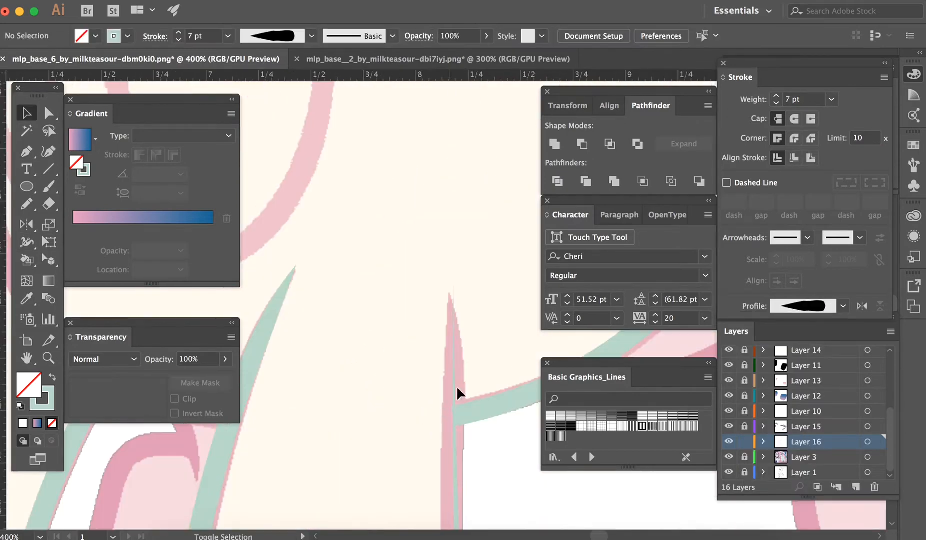
drag(452, 386, 463, 386)
key(super+shift+a)
key(v)
- Draw the belly and flank curve from the front leg up beneath the wing and match the mint 7 pt stroke
key(super+minus)
key(super+minus)
key(p)
click(387, 373)
scroll(387, 373, left, 2)
click(409, 383)
drag(285, 246, 261, 107)
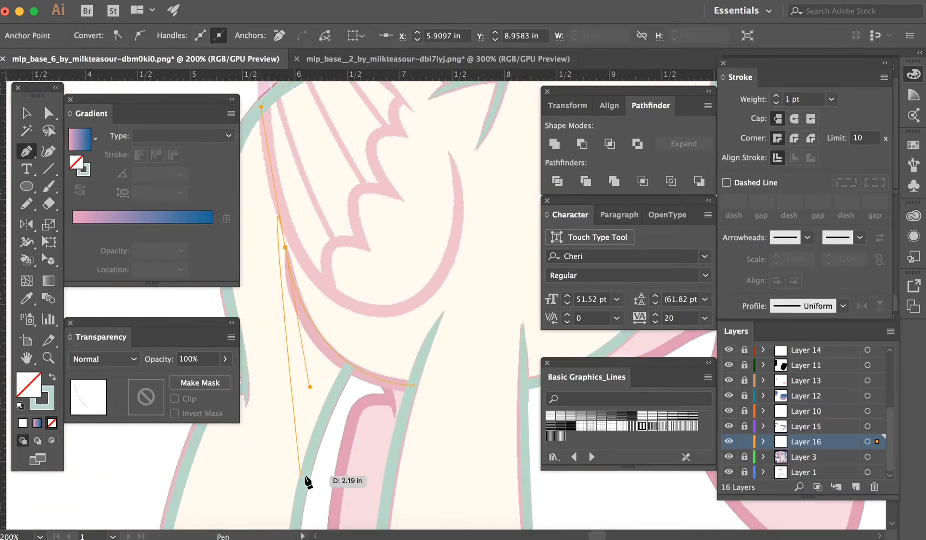
key(i)
click(308, 482)
- Adjust the flank curve's taper with the Width tool
key(v)
key(super+shift+a)
key(super+equal)
scroll(379, 225, left, 3)
key(shift+w)
drag(326, 260, 334, 257)
key(super+shift+a)
key(v)
key(super+minus)
key(super+minus)
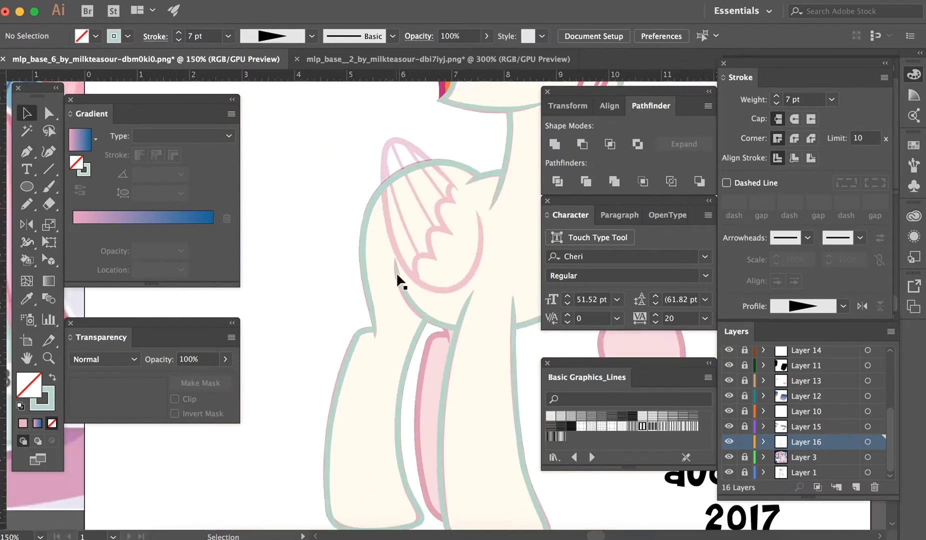
- Lock Layer 16, add a new layer above Layer 3, and set the stroke to a darker mint
scroll(395, 272, right, 2)
click(745, 443)
click(804, 457)
click(855, 487)
double_click(48, 403)
click(576, 247)
click(879, 204)
- Draw the raised far front leg's outline from the chest around the hoof to the knee crease, with a 7 pt stroke
key(super+equal)
key(p)
scroll(351, 257, right, 6)
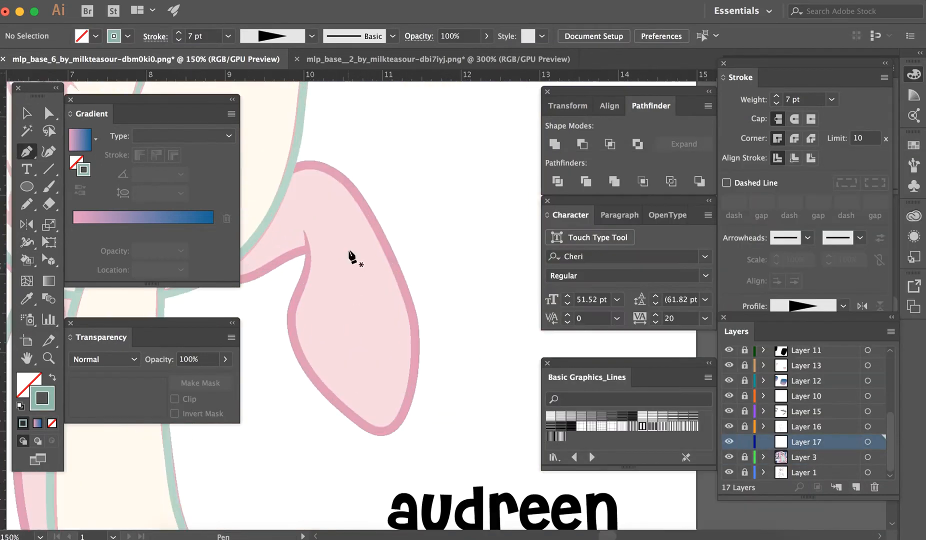
scroll(351, 256, left, 1)
click(313, 181)
drag(397, 237, 442, 315)
drag(422, 430, 397, 476)
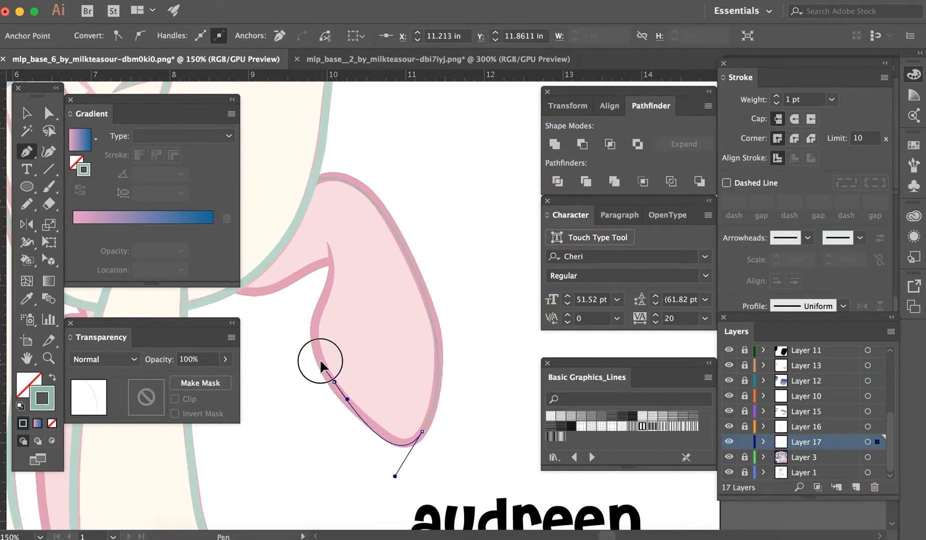
drag(314, 326, 325, 291)
drag(325, 238, 314, 212)
key(v)
click(794, 100)
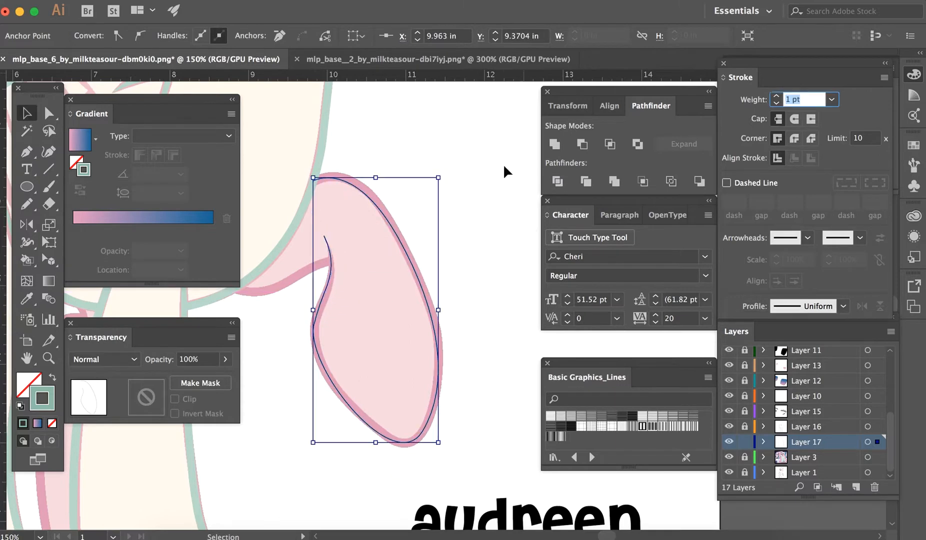
text(7)
click(504, 165)
- Taper the raised front leg's outline at the knee crease with the Width tool
key(super+equal)
key(super+equal)
key(shift+w)
drag(368, 192, 360, 195)
drag(374, 262, 383, 262)
key(super+minus)
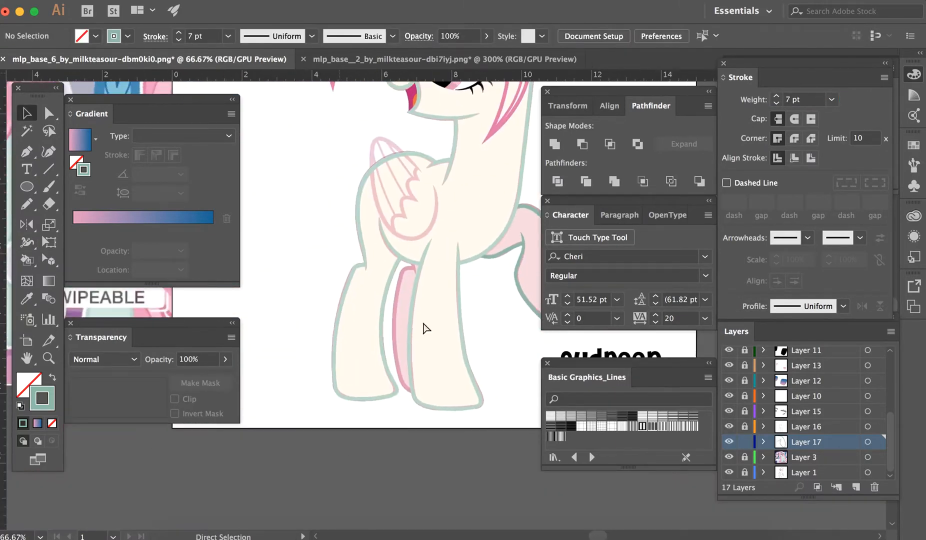
- Draw the far hind leg's darker mint outline between the two near legs, from its top down to the hoof
key(super+equal)
key(super+equal)
key(super+equal)
key(p)
click(352, 186)
click(359, 208)
drag(318, 236, 308, 276)
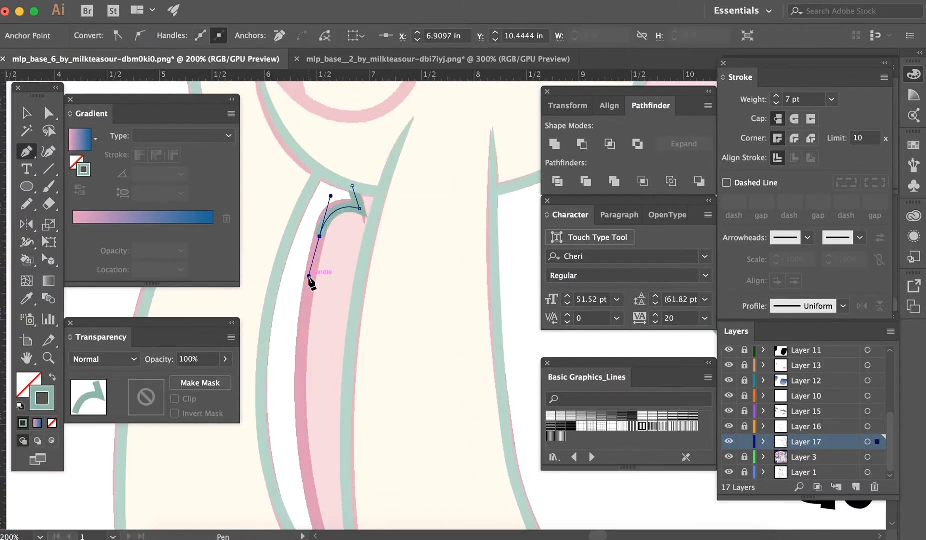
key(super+minus)
scroll(320, 290, down, 5)
drag(442, 402, 502, 419)
key(v)
click(507, 375)
- Sample the hair outline's pink 7 pt stroke as the current stroke
key(super+minus)
key(super+minus)
key(super+minus)
key(i)
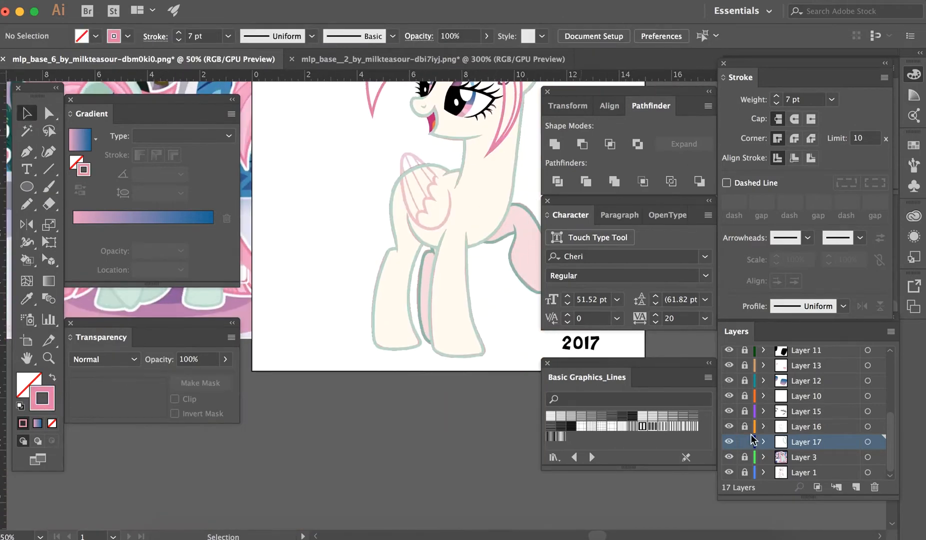
- Add a new layer between Layer 17 and Layer 3, with Layer 17 locked and the base's Layer 1 hidden
click(745, 441)
click(855, 488)
drag(797, 427, 794, 446)
click(729, 471)
- Draw the uppermost back-mane spike from below the ear out to its tip and back to the neck, with the pink 7 pt stroke
scroll(353, 326, left, 8)
scroll(491, 414, right, 8)
key(super+equal)
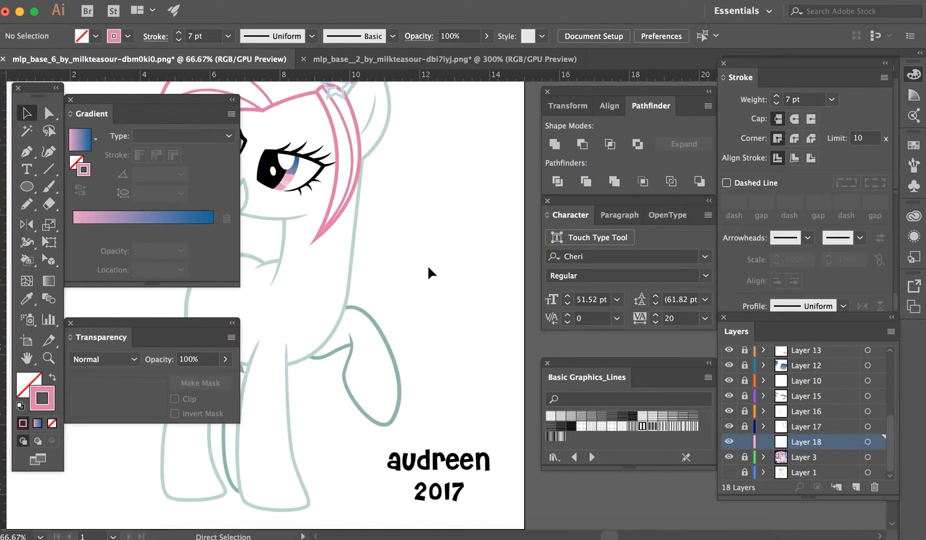
key(super+equal)
scroll(428, 265, up, 5)
key(p)
click(372, 220)
mouse_move(448, 234)
mouse_down()
mouse_move(497, 205)
mouse_move(480, 225)
mouse_up()
key(super+z)
drag(347, 301, 305, 283)
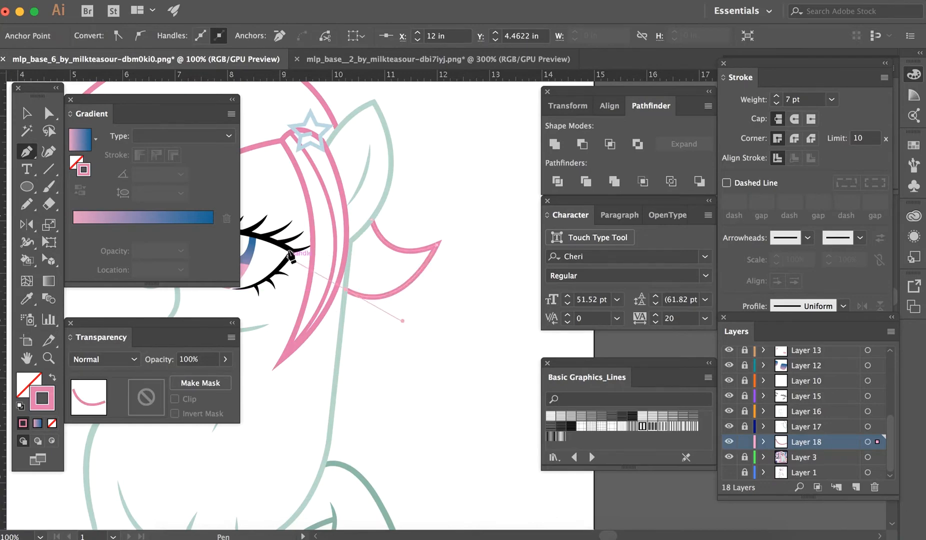
key(v)
click(387, 388)
- Draw the two lower back-mane spikes down the neck below the first one, with the pink 7 pt stroke
key(super+minus)
scroll(387, 389, left, 8)
scroll(387, 388, right, 3)
key(super+equal)
scroll(387, 389, right, 8)
key(p)
click(333, 235)
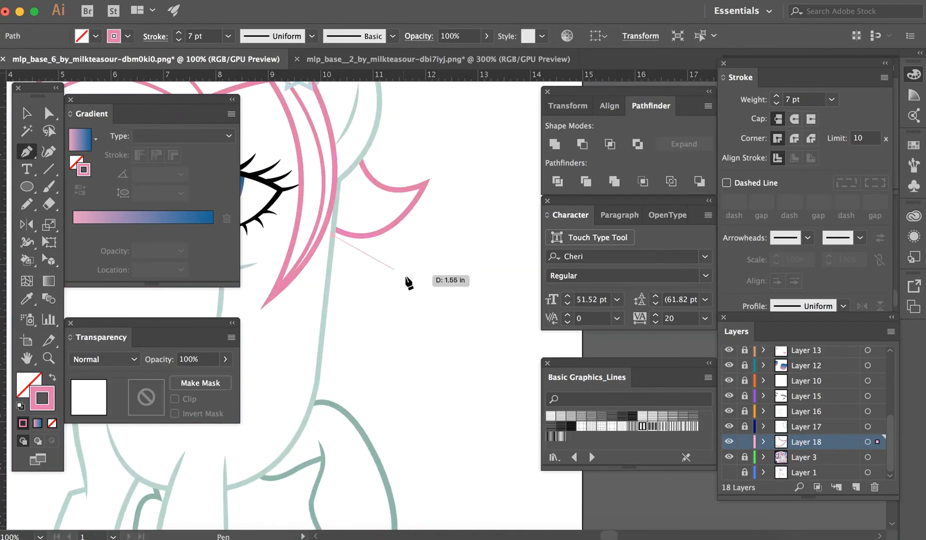
key(super+z)
drag(417, 283, 470, 273)
drag(469, 273, 405, 235)
drag(343, 306, 310, 293)
click(343, 306)
drag(373, 346, 401, 351)
click(373, 345)
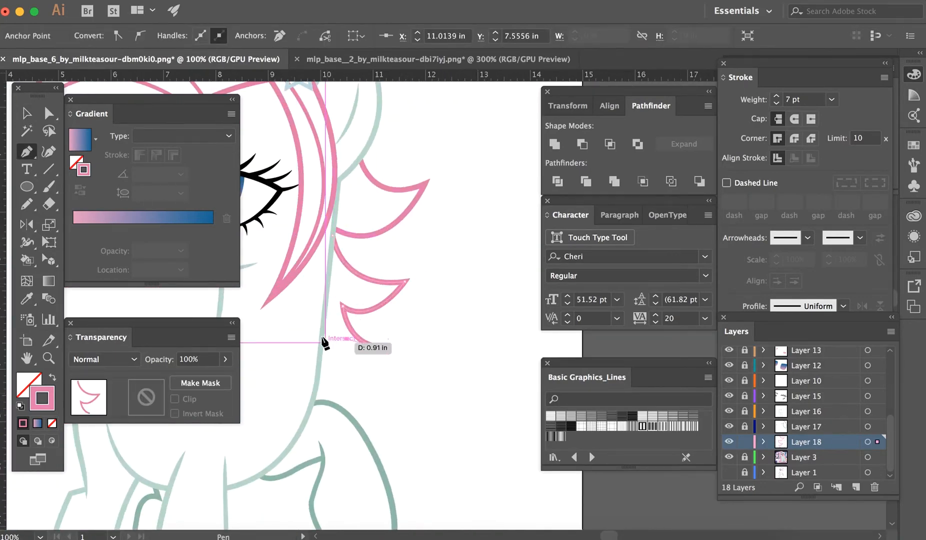
drag(325, 337, 313, 314)
key(v)
click(300, 295)
key(p)
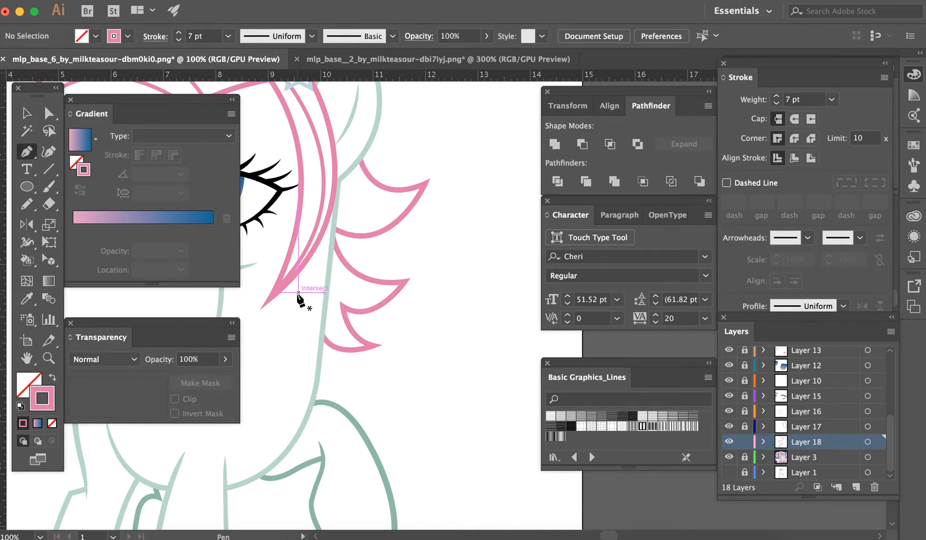
- Draw a curved strand line inside the uppermost back-mane spike and match its stroke to the bangs' inner strand
click(340, 182)
drag(409, 209, 463, 177)
key(i)
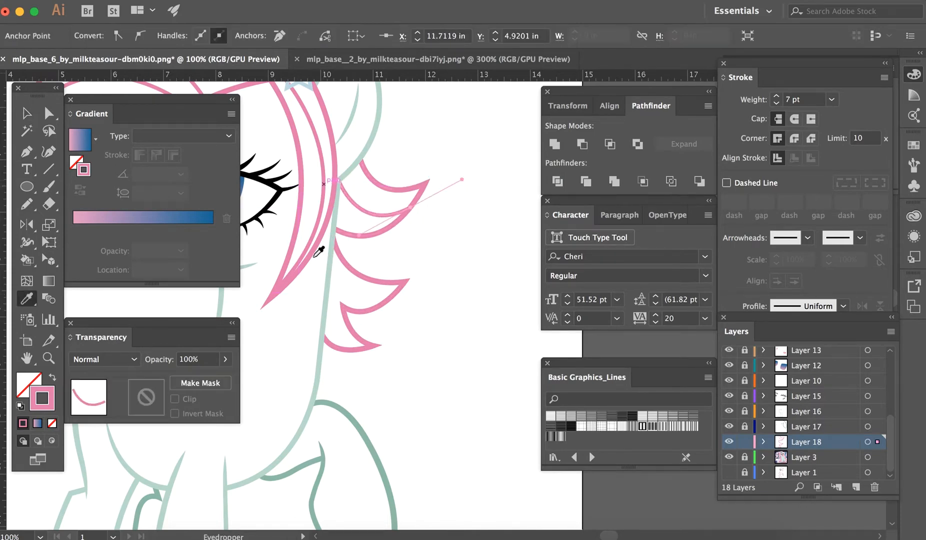
click(315, 249)
key(v)
click(320, 267)
key(p)
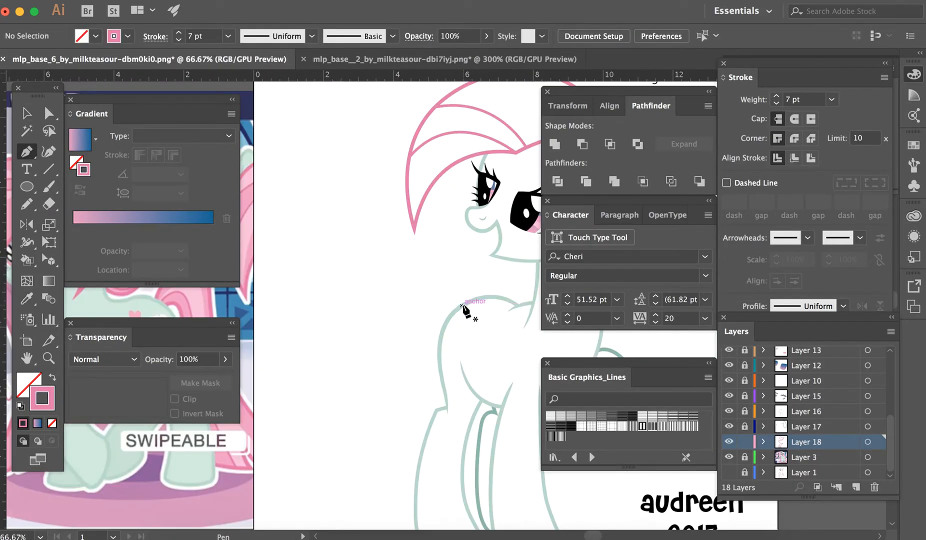
- Draw the tail's outer outline from the rump over the arch and down to the forked tips beside the hind hoof
click(461, 305)
scroll(409, 248, left, 5)
scroll(409, 248, down, 4)
mouse_move(429, 248)
mouse_down()
mouse_move(406, 243)
mouse_move(440, 323)
mouse_up()
scroll(408, 248, right, 1)
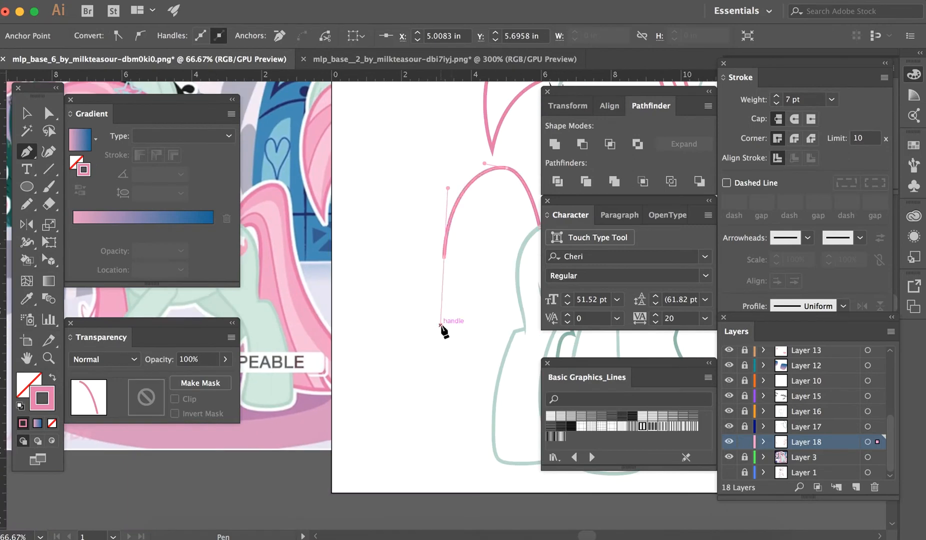
key(super+z)
drag(460, 281, 468, 361)
mouse_move(402, 423)
mouse_down()
mouse_move(405, 431)
mouse_move(463, 400)
mouse_up()
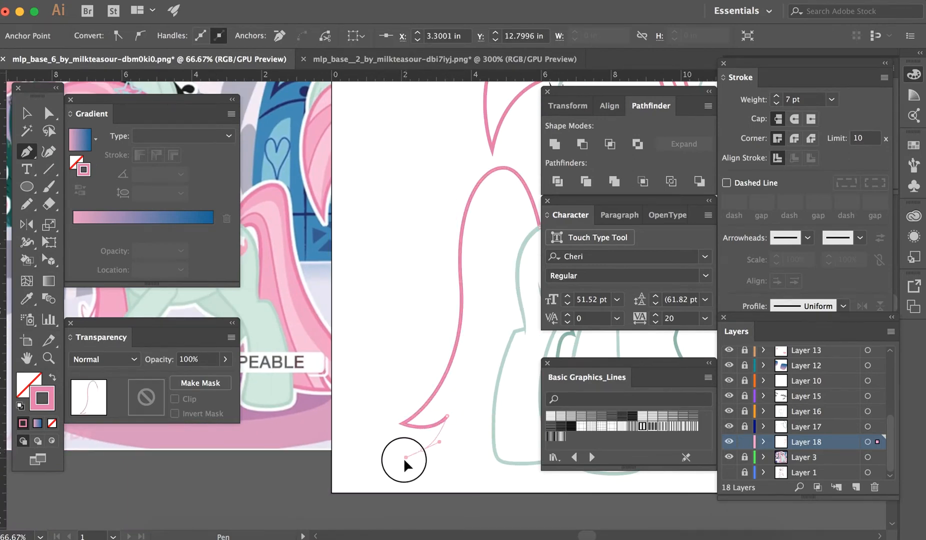
drag(404, 459, 405, 457)
click(422, 450)
drag(496, 453, 520, 455)
key(Escape)
- Draw the tail's inner contour from the rump down to the tips and give it the hair strands' 5 pt pink stroke
scroll(518, 453, right, 3)
scroll(518, 452, up, 1)
click(476, 257)
drag(455, 234, 440, 226)
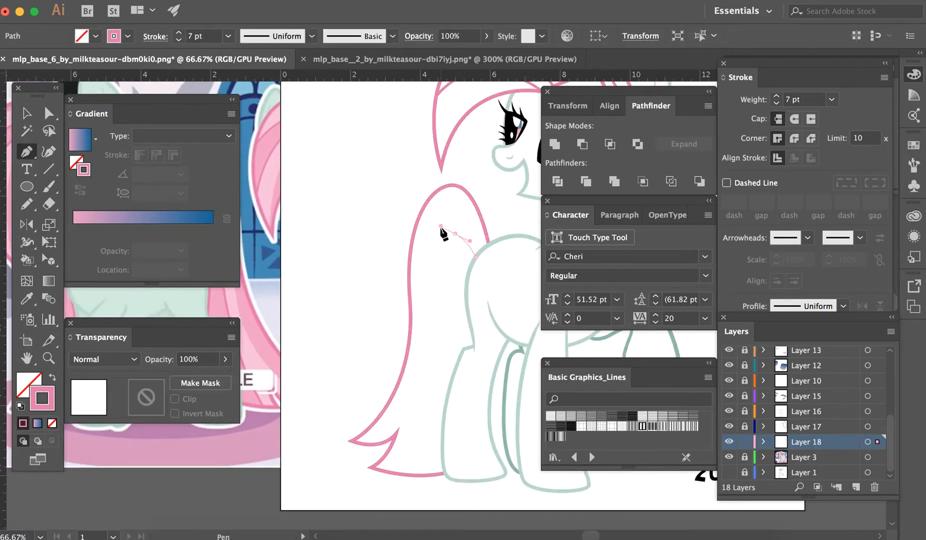
drag(443, 338, 450, 398)
click(422, 475)
scroll(425, 478, up, 5)
key(i)
click(465, 145)
key(a)
click(407, 304)
click(408, 256)
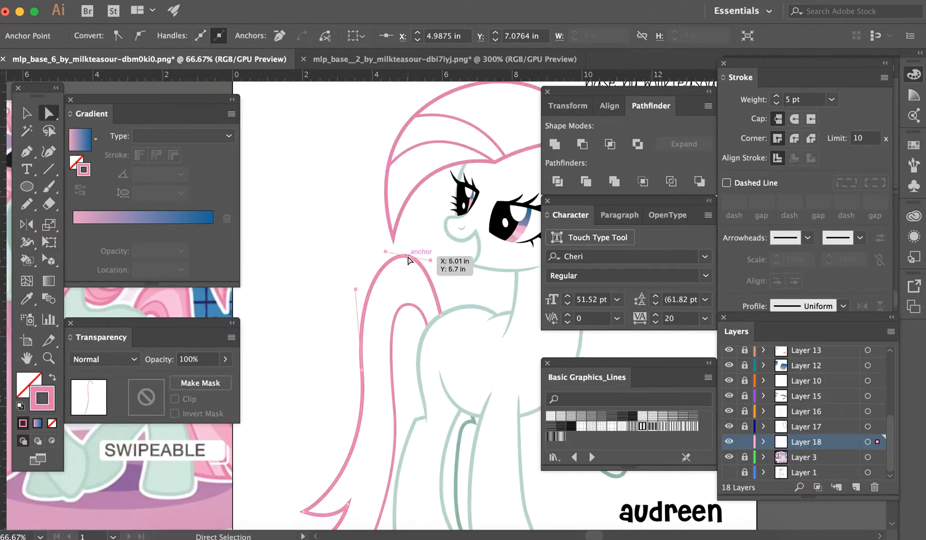
click(443, 206)
- Draw a pink 7 pt hair line from the fringe in front of the face down to the top of the tail
key(super+minus)
key(super+minus)
scroll(479, 291, right, 3)
key(super+equal)
key(super+equal)
key(p)
click(364, 174)
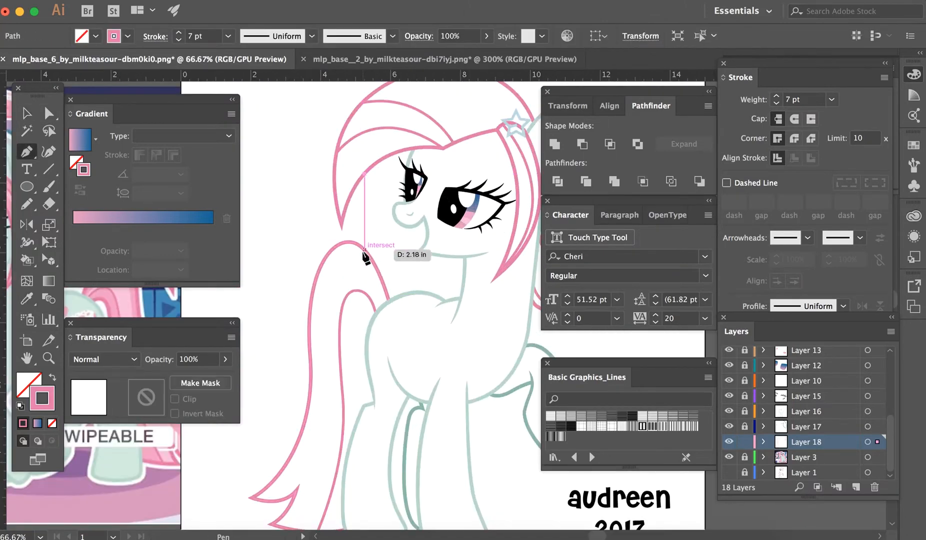
drag(364, 250, 357, 283)
key(v)
click(420, 279)
- Draw a second pink hair line from the fringe beside the far eye down to the pony's back
key(super+minus)
key(super+minus)
scroll(420, 279, right, 3)
key(super+equal)
key(super+equal)
key(p)
click(283, 208)
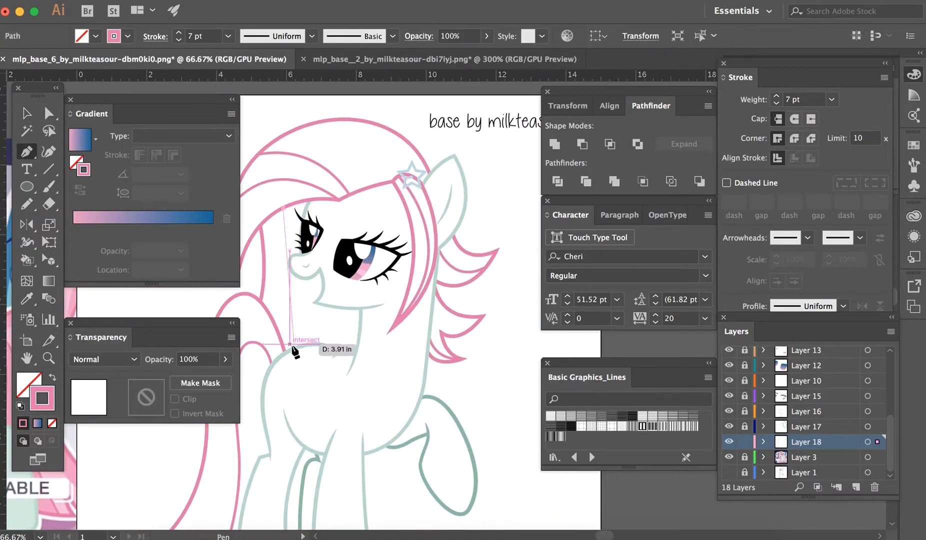
click(294, 348)
key(u)
key(i)
click(305, 182)
super+click(343, 323)
key(super+z)
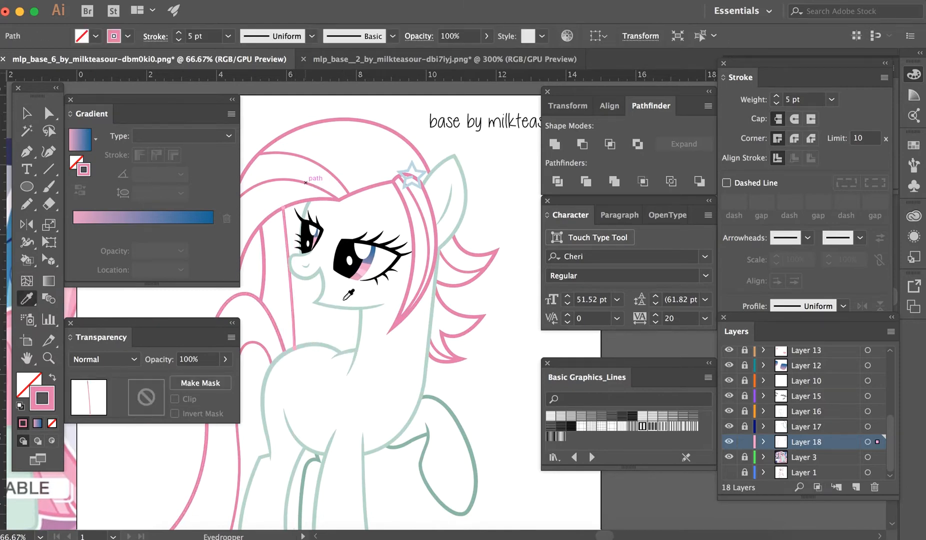
- Curve the second hair line at its lower anchor and reposition that end where the tail meets the back
key(a)
click(342, 348)
key(shift+c)
drag(294, 349, 290, 278)
key(v)
click(330, 329)
key(a)
drag(294, 349, 285, 352)
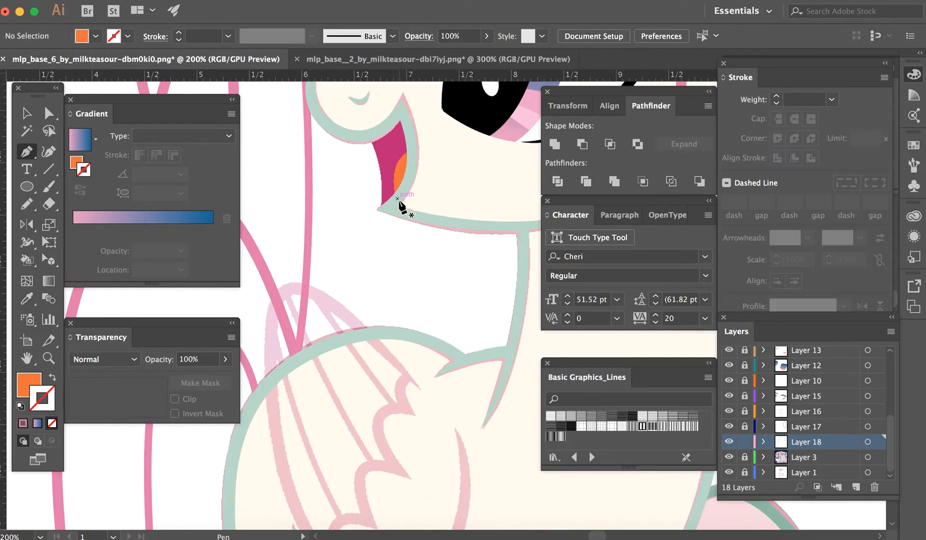
- Draw the tongue inside the open mouth as an orange filled shape without a stroke
click(398, 200)
drag(410, 154, 425, 141)
key(v)
- Draw the mouth interior as a closed shape filled with the base mouth's magenta and no stroke
key(i)
click(389, 146)
key(p)
click(386, 208)
drag(370, 134, 353, 114)
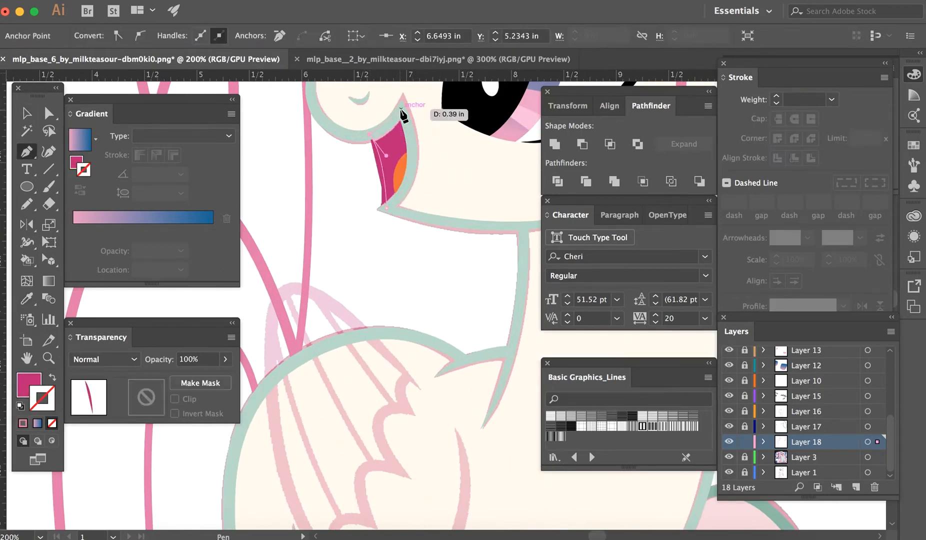
click(401, 109)
click(386, 208)
key(v)
click(352, 254)
- Lock Layer 18 and hide the base's Layer 1
key(super+minus)
click(745, 442)
click(729, 472)
key(super+minus)
key(super+minus)
key(super+minus)
key(super+minus)
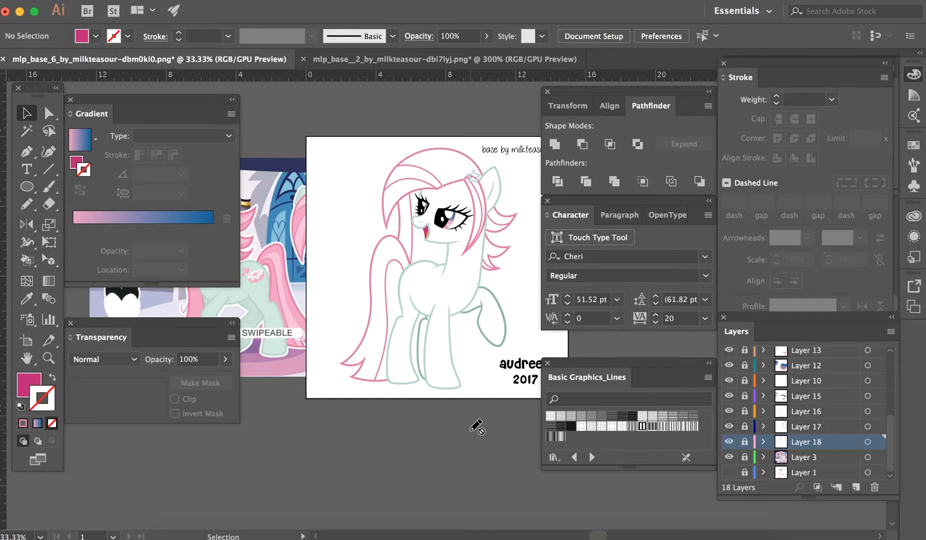
- Unlock the hair, body and leg outline layers, keep Layers 2 and 5 locked, and select all of the pony's outlines
click(728, 442)
click(729, 443)
drag(748, 444, 748, 423)
scroll(744, 419, up, 5)
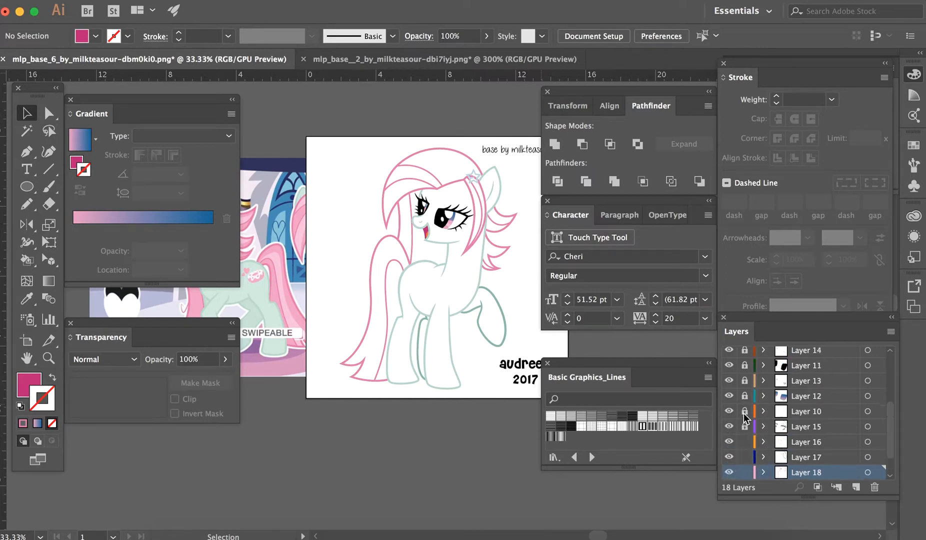
drag(743, 431, 740, 338)
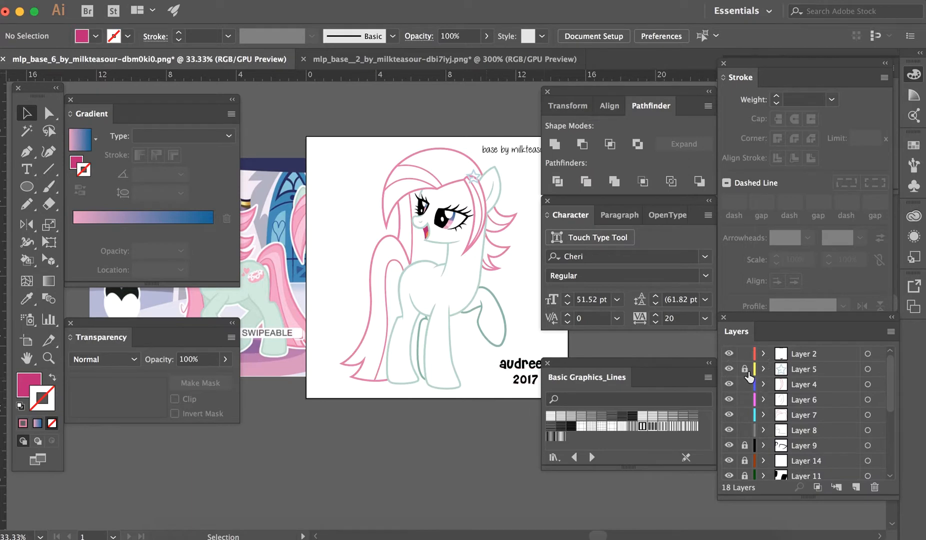
drag(748, 376, 746, 361)
drag(501, 411, 322, 118)
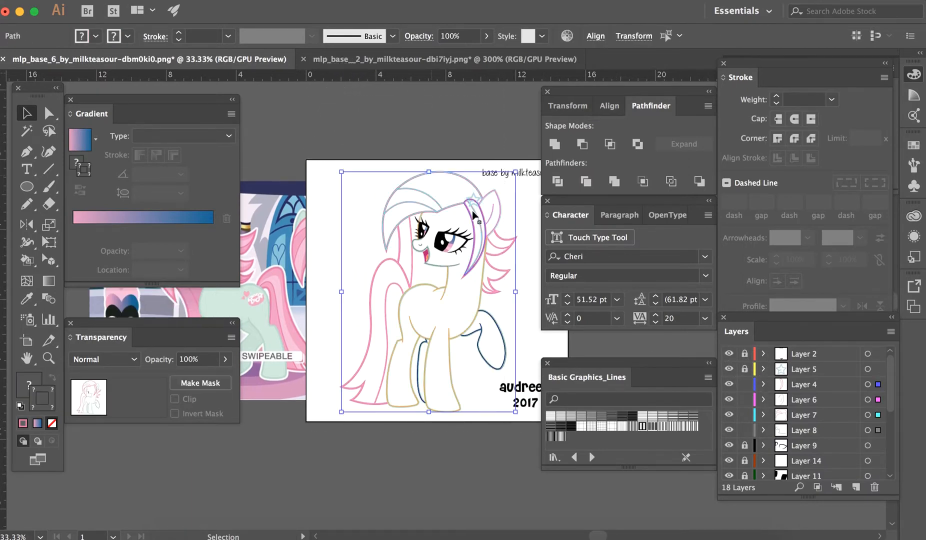
- Copy the selected outlines, relock their layers, and paste the copy in place on a new layer above Layer 3
key(v)
scroll(745, 440, down, 5)
click(764, 507)
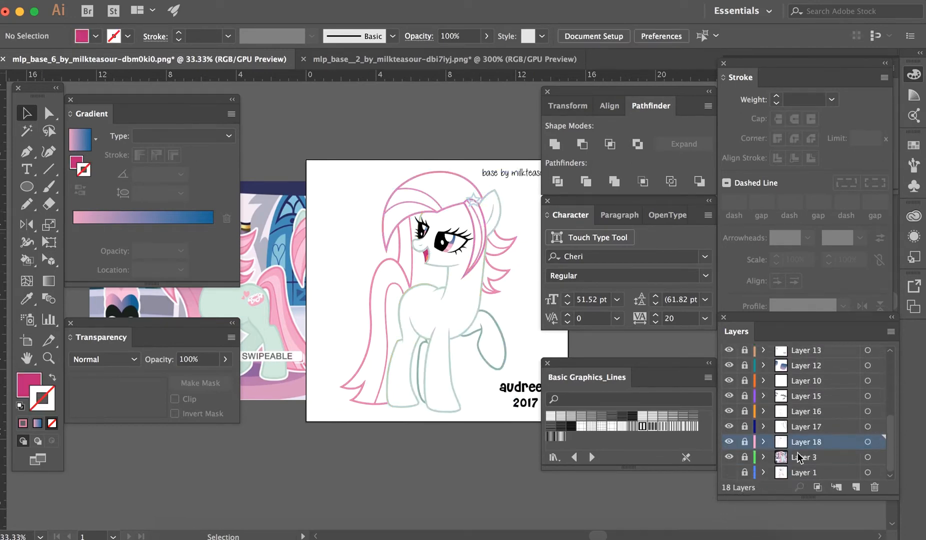
click(807, 457)
click(856, 486)
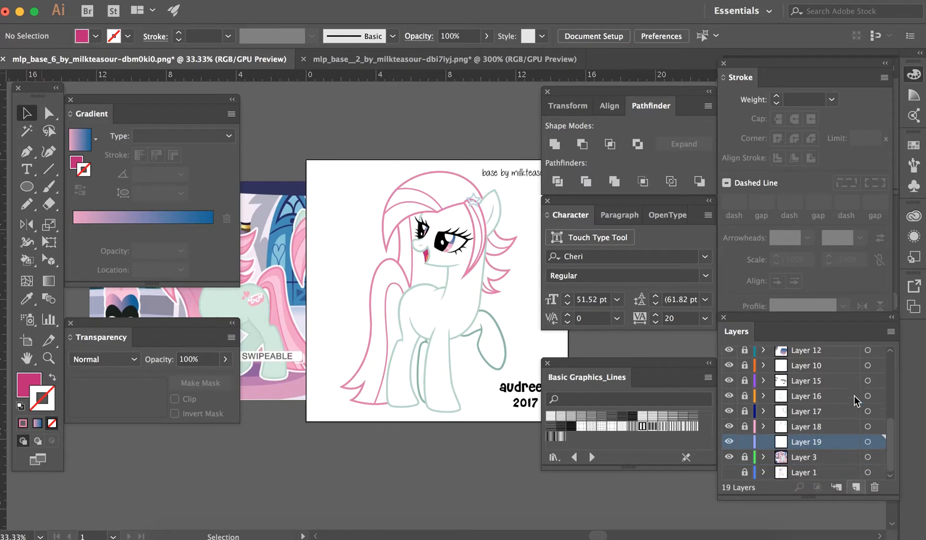
key(super+f)
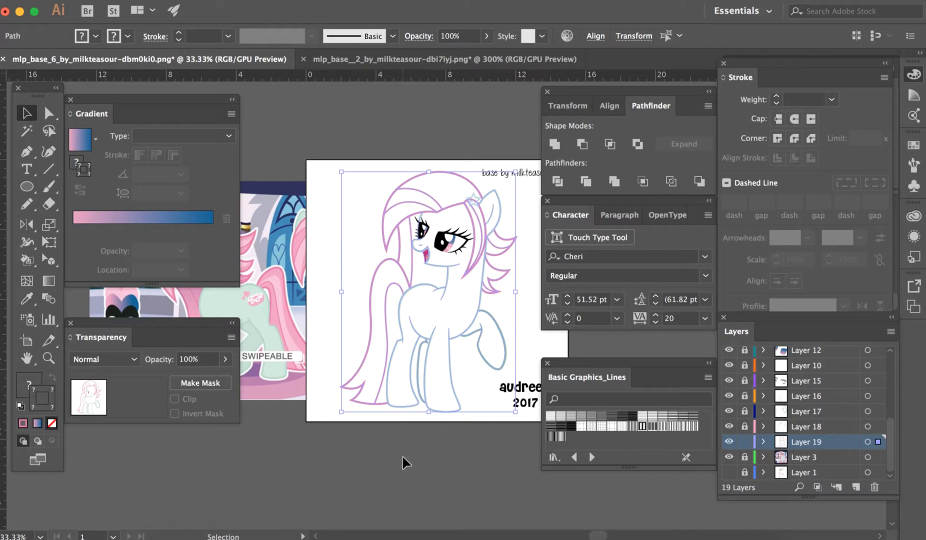
- Convert the pasted outlines into a Live Paint group by filling the body with the Live Paint Bucket
key(k)
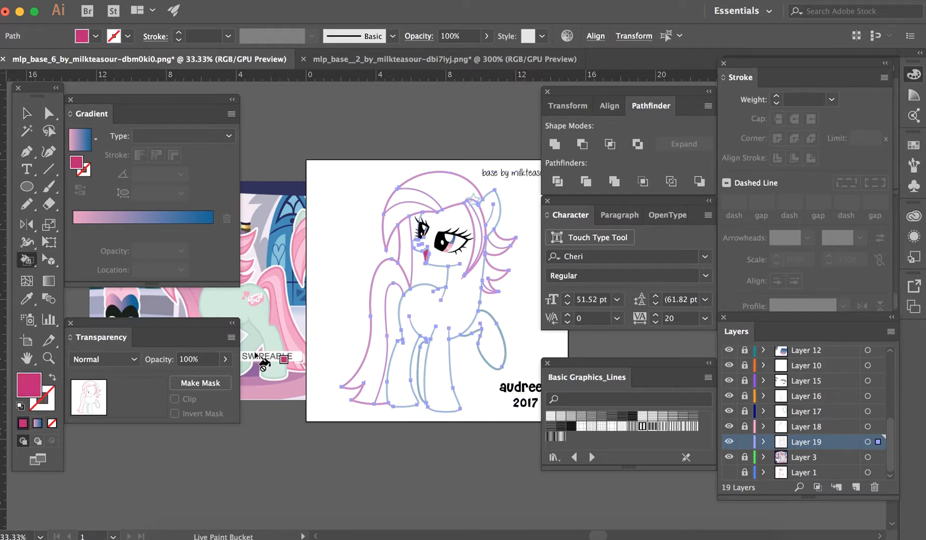
click(23, 265)
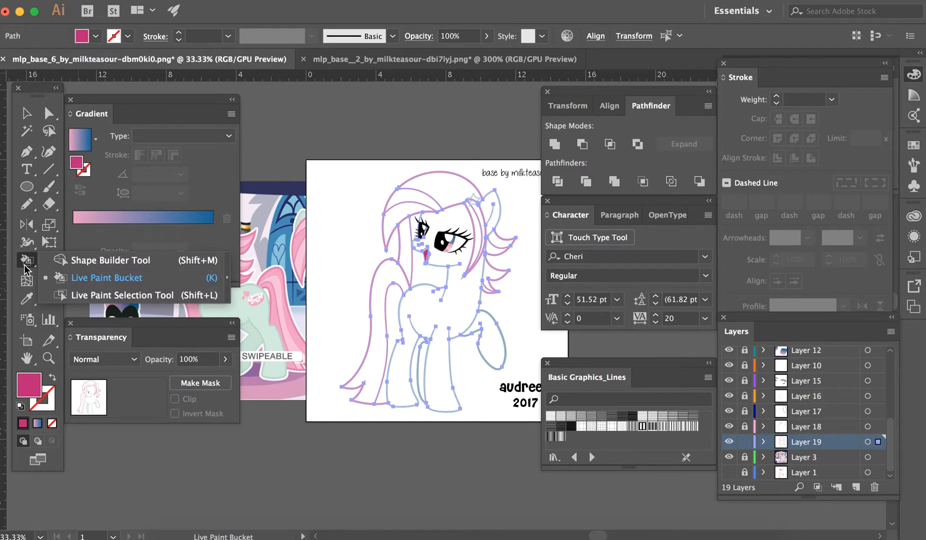
click(458, 300)
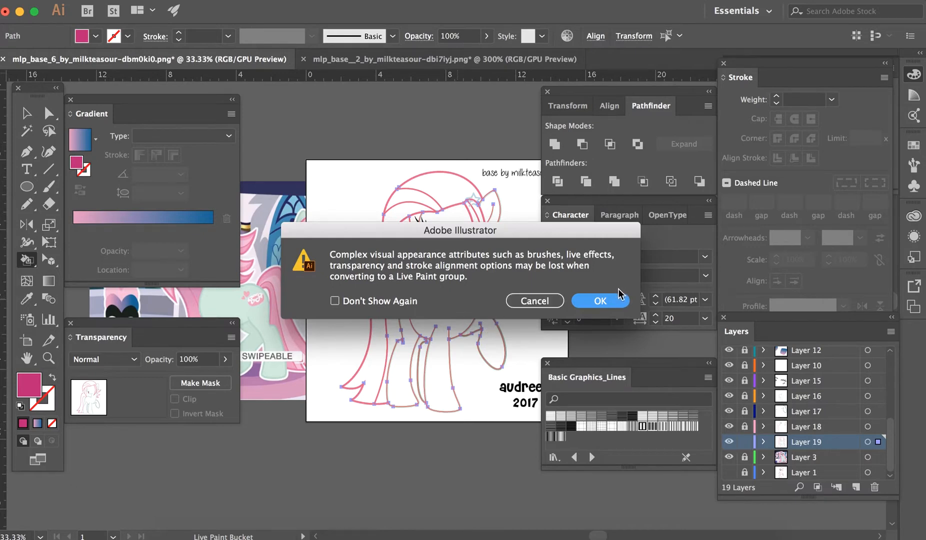
click(600, 300)
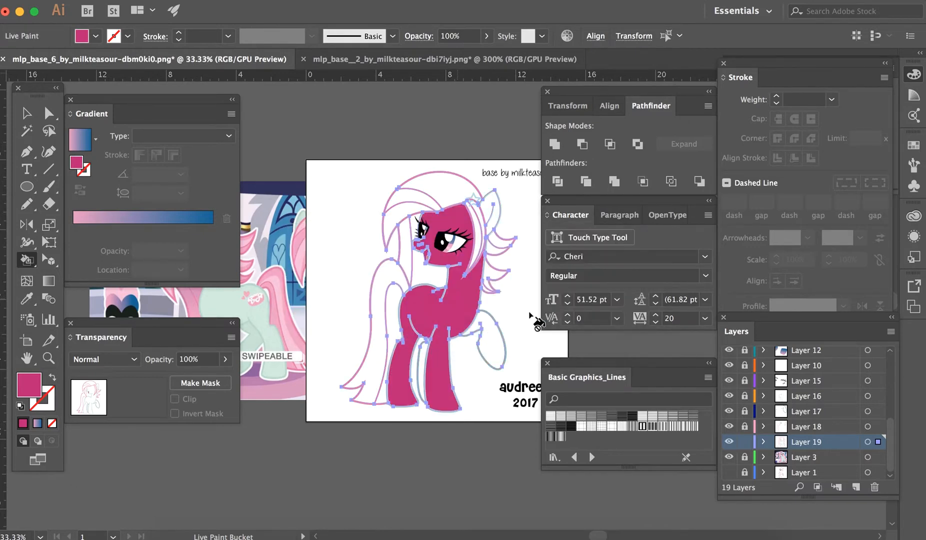
- Remove both the fill and the stroke from the Live Paint group
key(v)
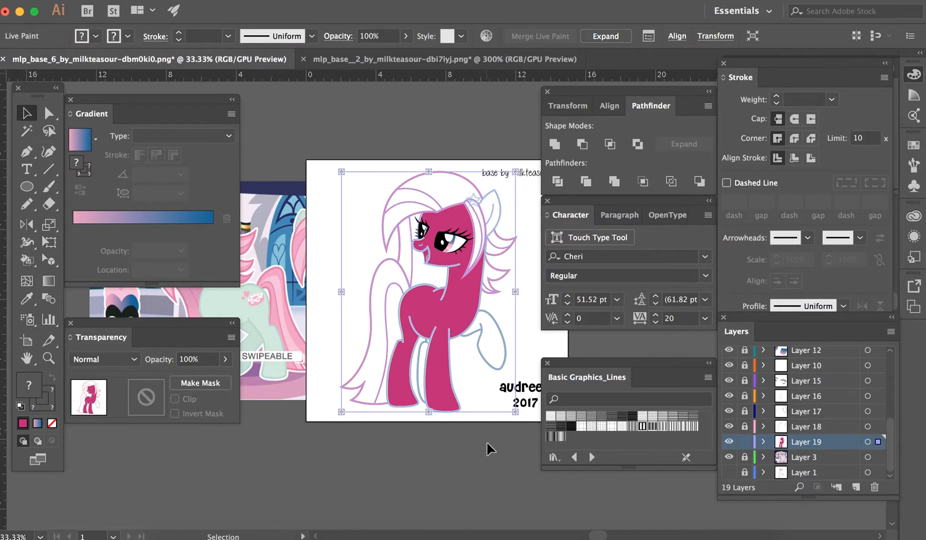
key(slash)
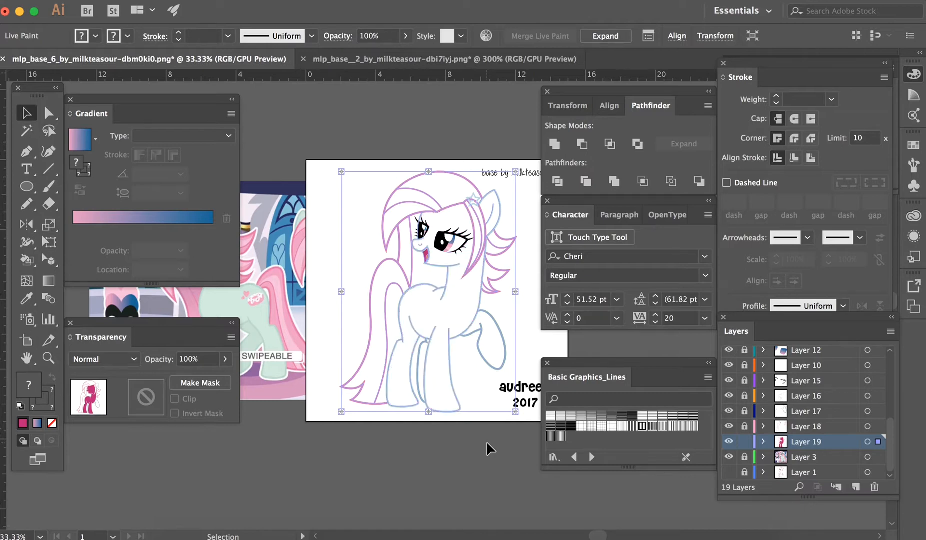
key(x)
key(slash)
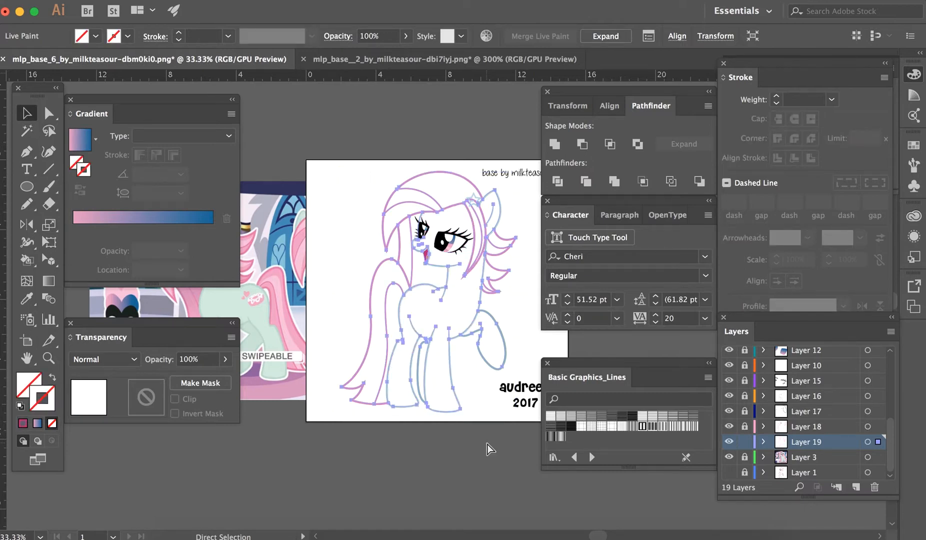
click(435, 422)
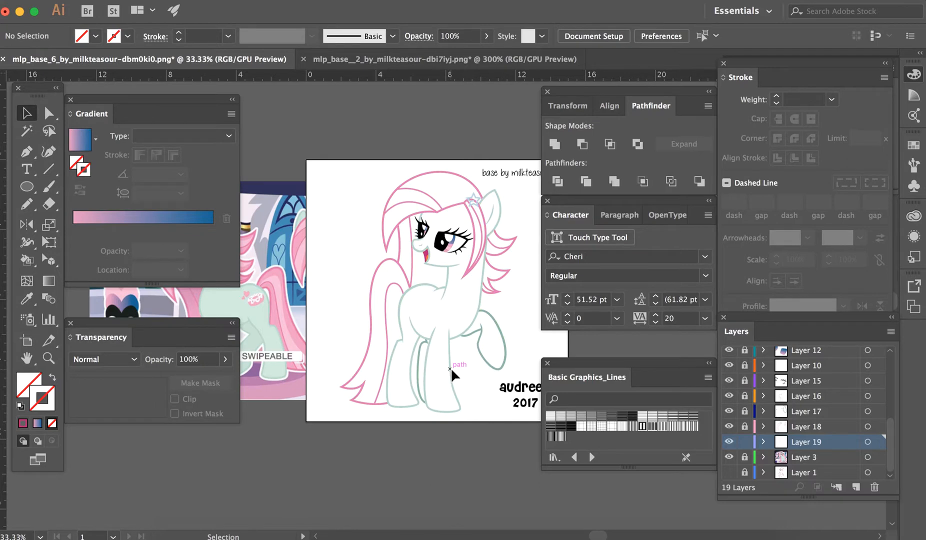
- Try moving the strokeless Live Paint group to the left, away from the original outlines
drag(451, 367, 374, 373)
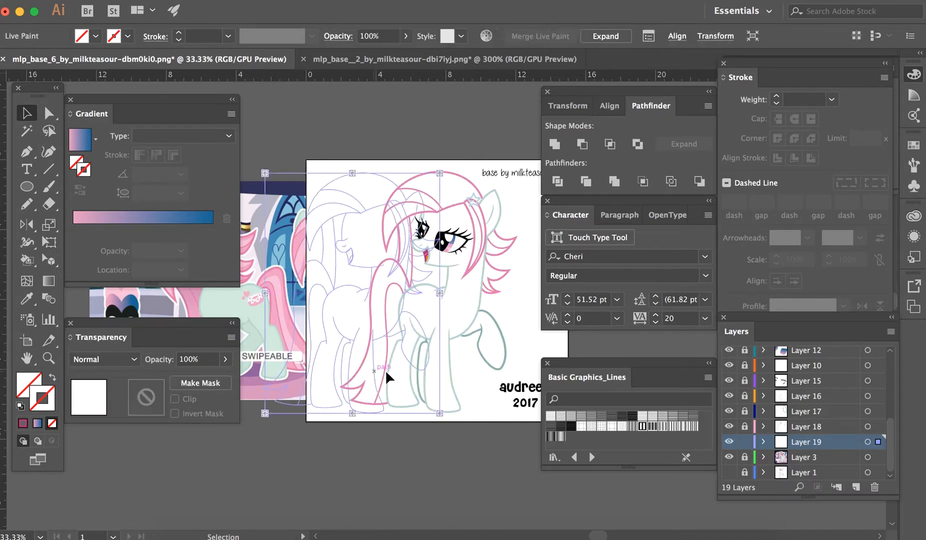
click(404, 454)
- Sample the reference pony's light mint body colour as the fill for the Live Paint Bucket
key(k)
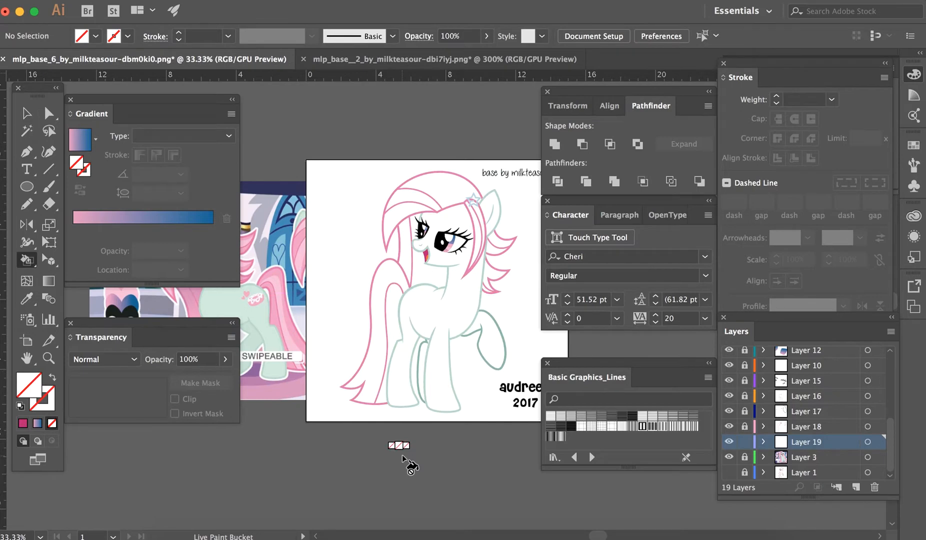
key(i)
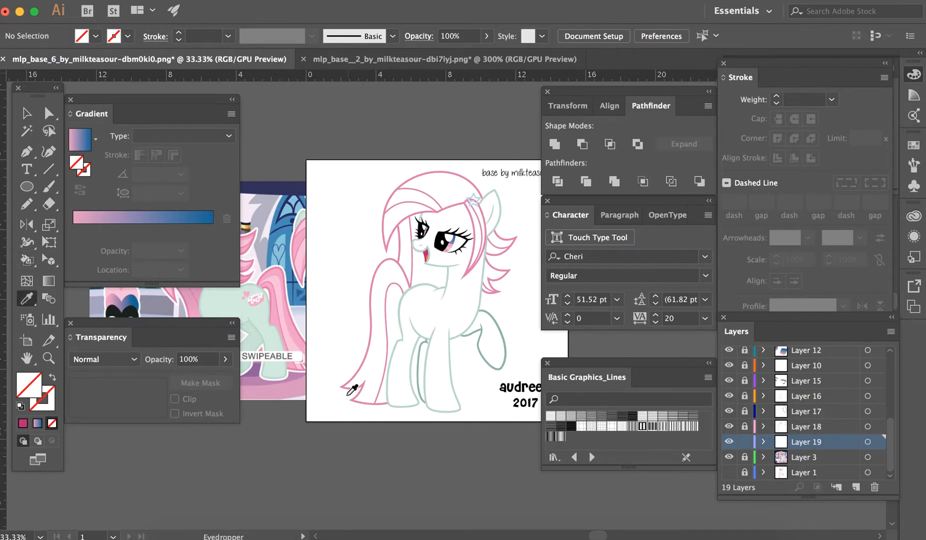
click(239, 297)
key(k)
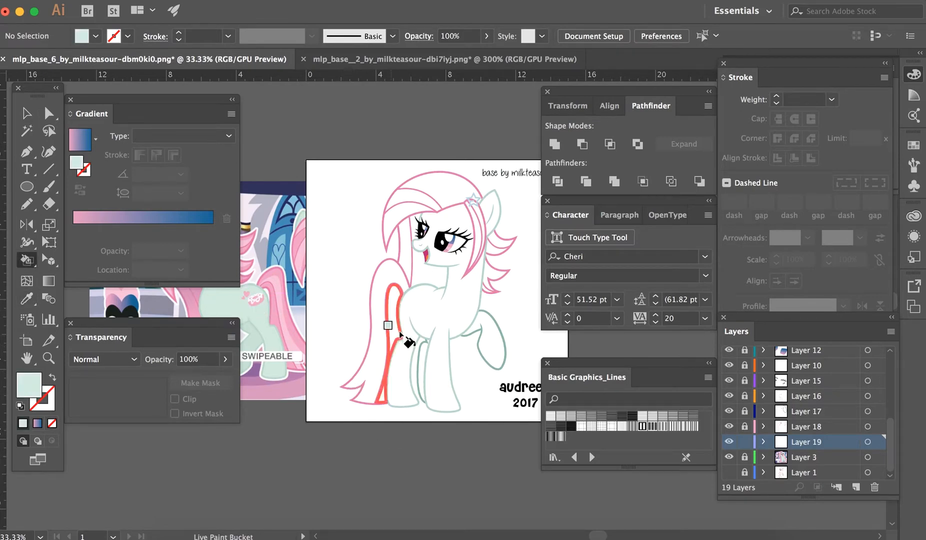
- Fill the pony's head, body, near legs and ear with the sampled light mint
click(424, 321)
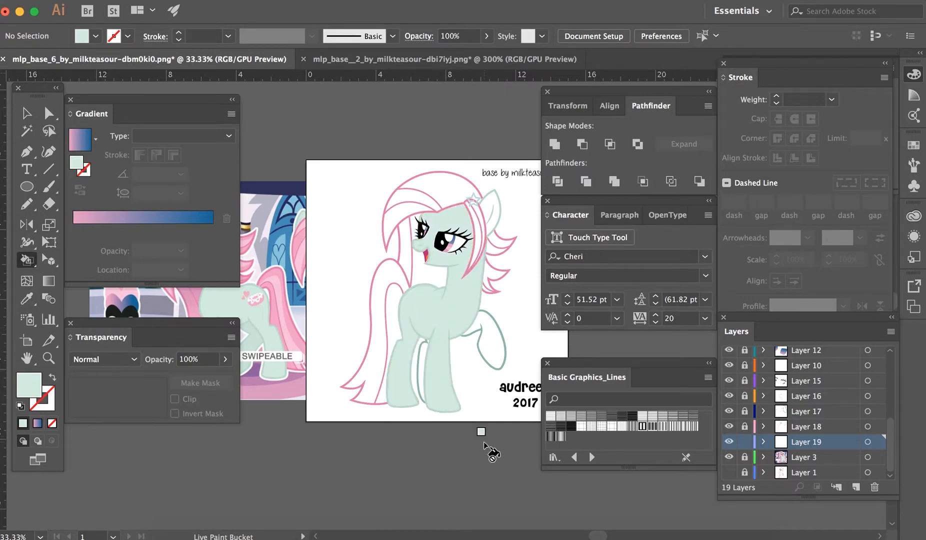
key(super+equal)
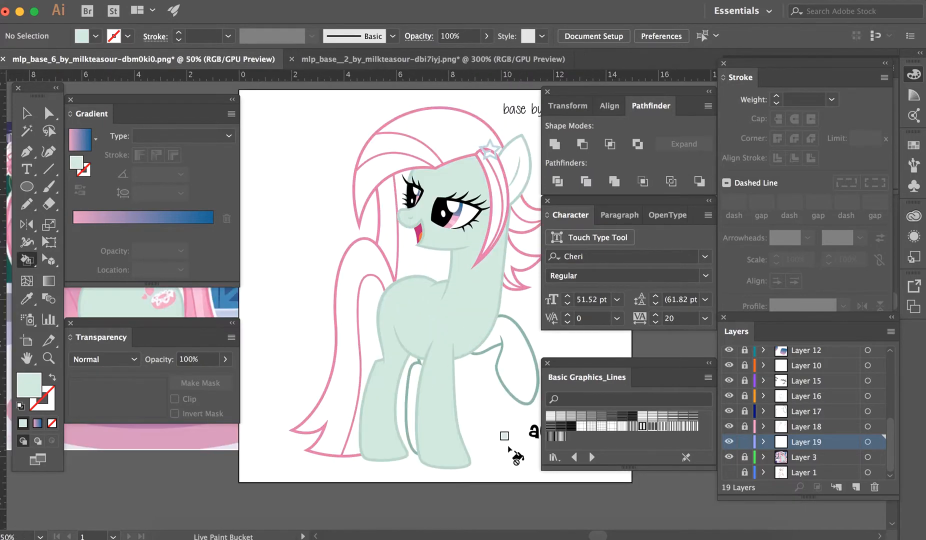
scroll(503, 445, right, 2)
scroll(502, 445, up, 1)
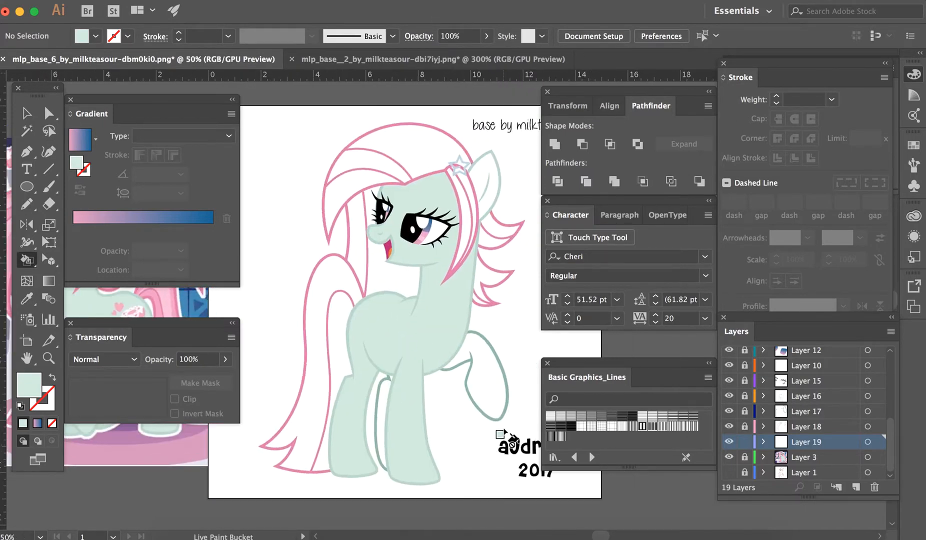
click(473, 184)
- Sample the reference pony's darker mint leg shade and fill the raised foreleg and the far hind leg with it
key(v)
scroll(434, 438, left, 10)
key(i)
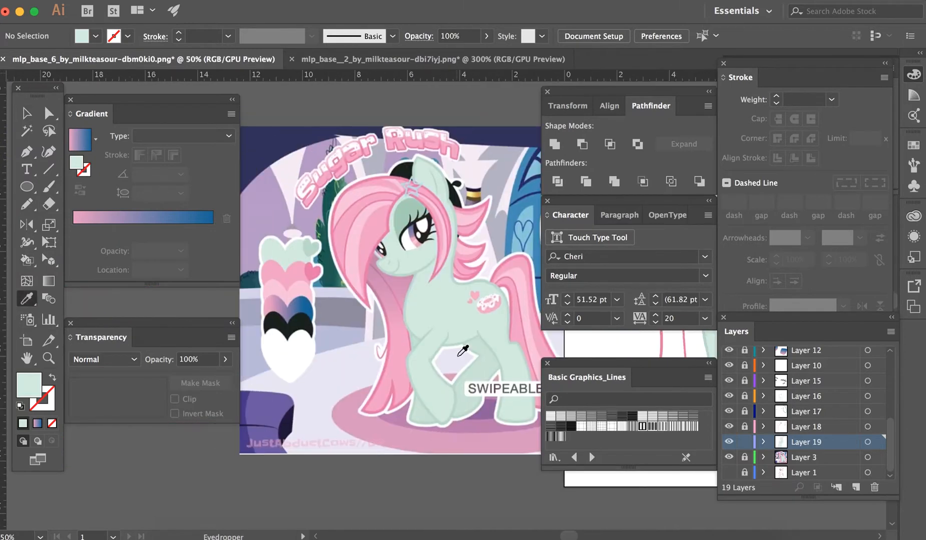
scroll(488, 359, right, 11)
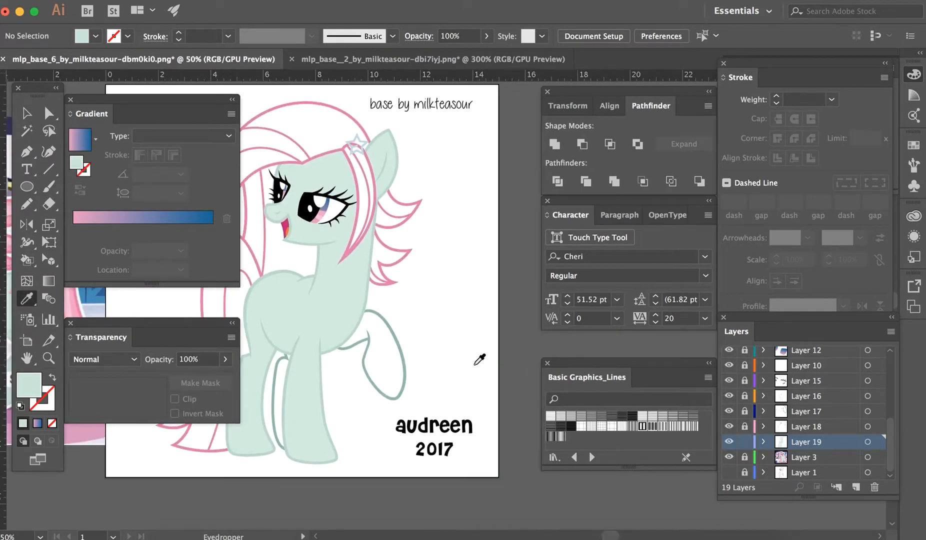
key(k)
click(279, 394)
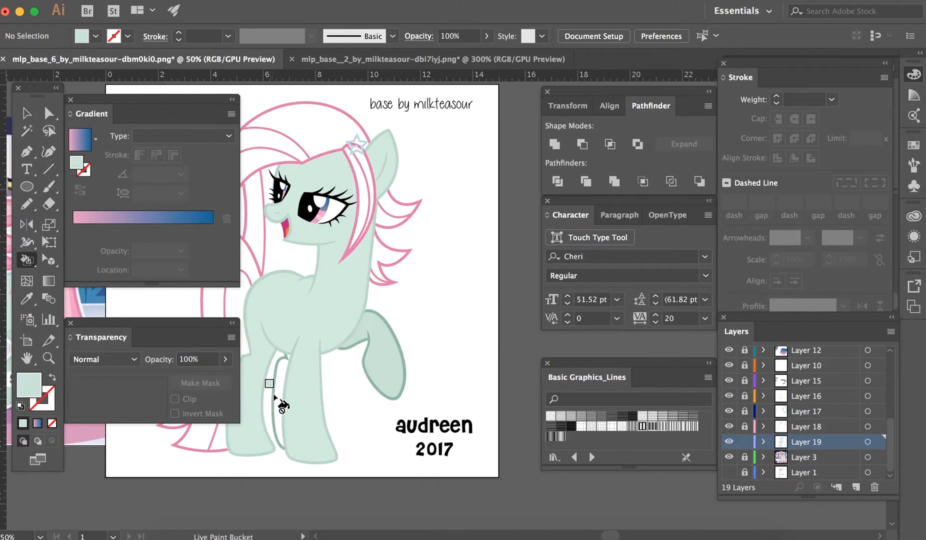
- With Layer 19 locked, add a new layer directly above Layer 3 and paste the Live Paint group in place on it
key(v)
scroll(437, 413, left, 5)
scroll(438, 413, down, 2)
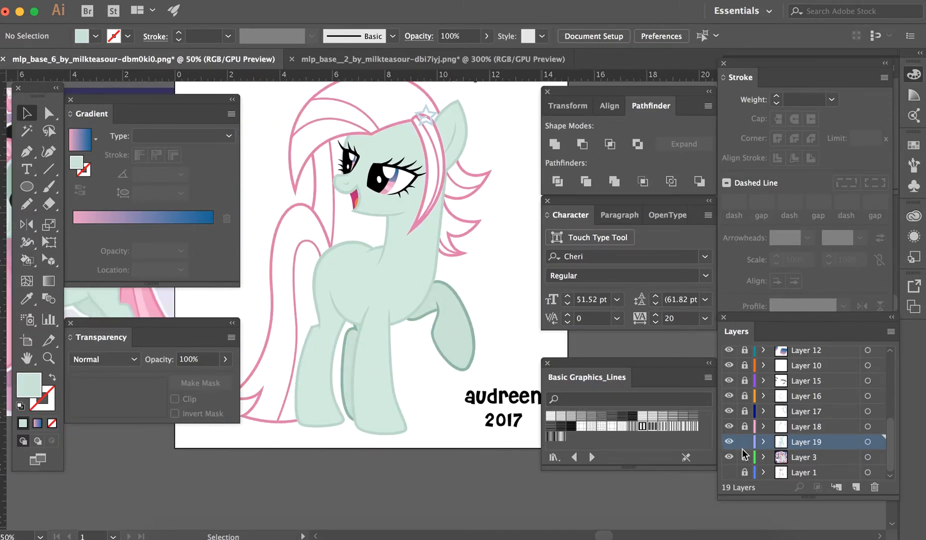
click(813, 459)
click(856, 487)
scroll(829, 417, down, 1)
key(super+f)
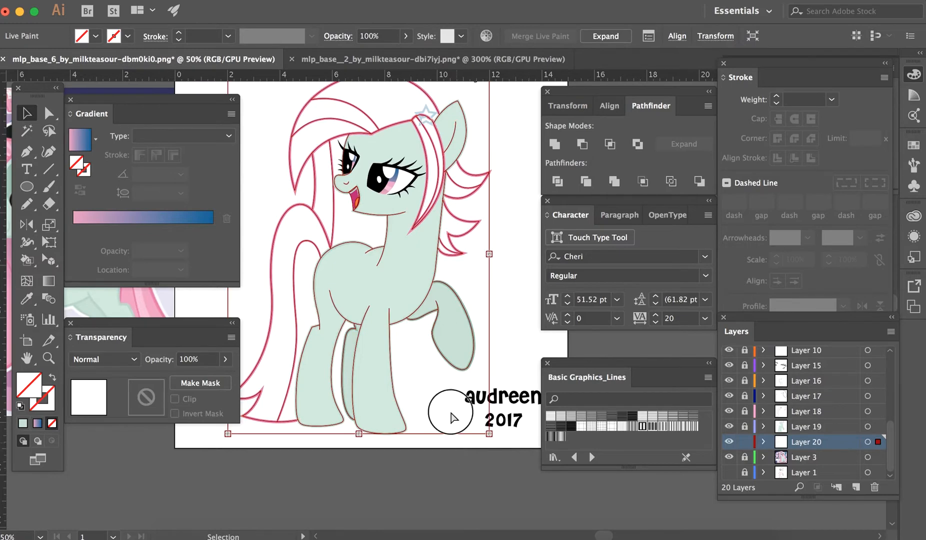
click(451, 412)
- Sample the main pink of the reference pony's mane as the fill colour
scroll(451, 411, left, 4)
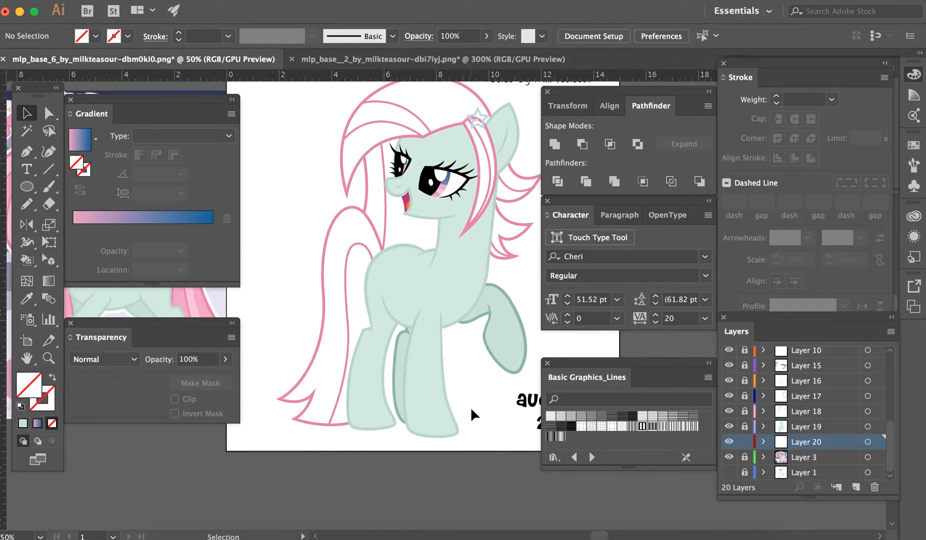
scroll(469, 407, left, 12)
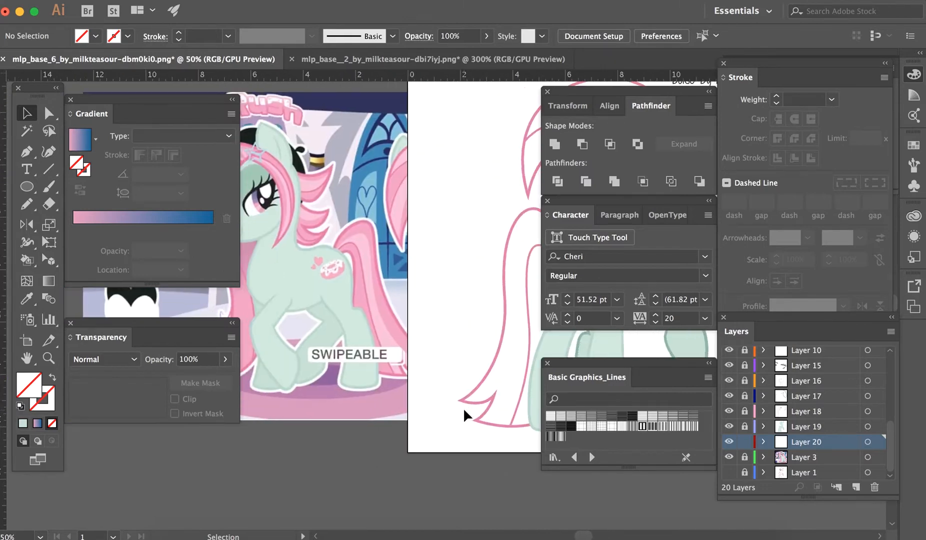
scroll(463, 407, left, 4)
key(i)
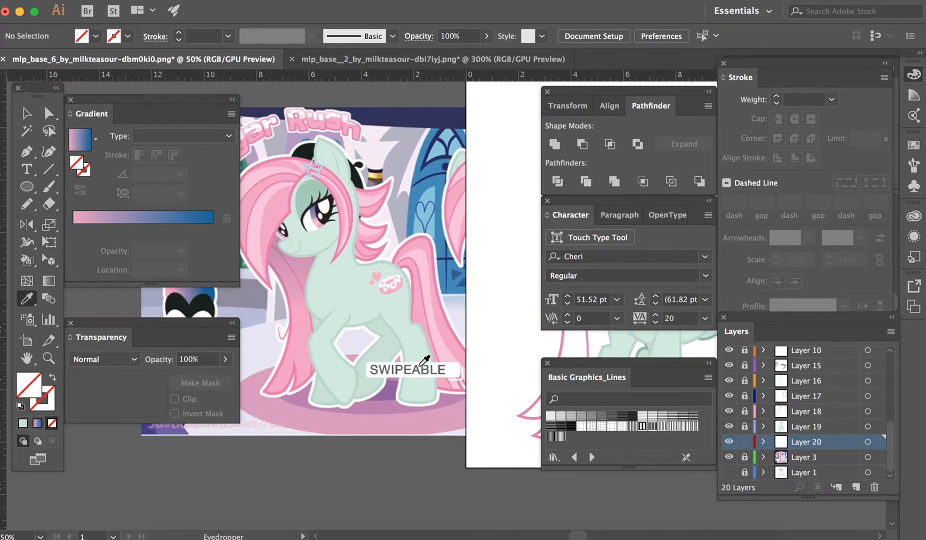
click(279, 201)
key(v)
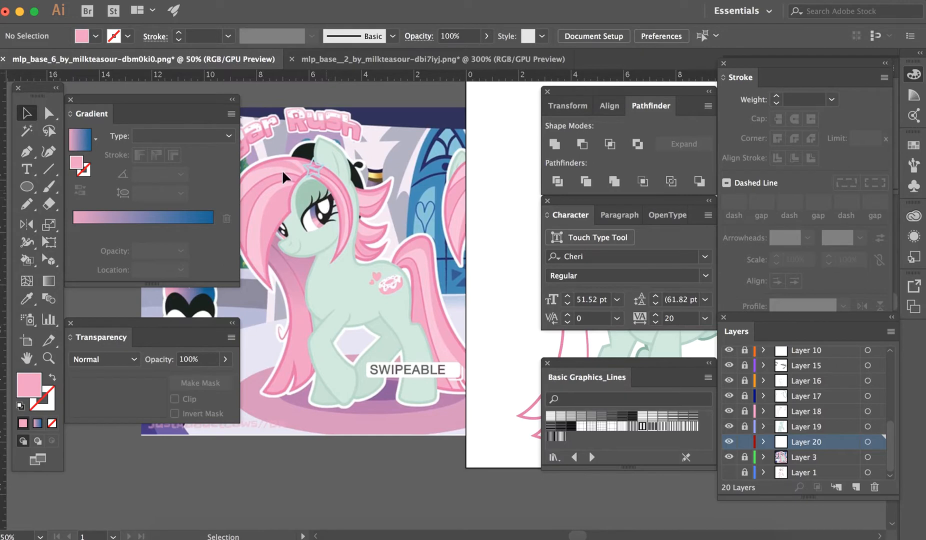
- Fill every section of the pony's mane and tail with the sampled pink using the Live Paint Bucket
scroll(374, 367, right, 15)
key(k)
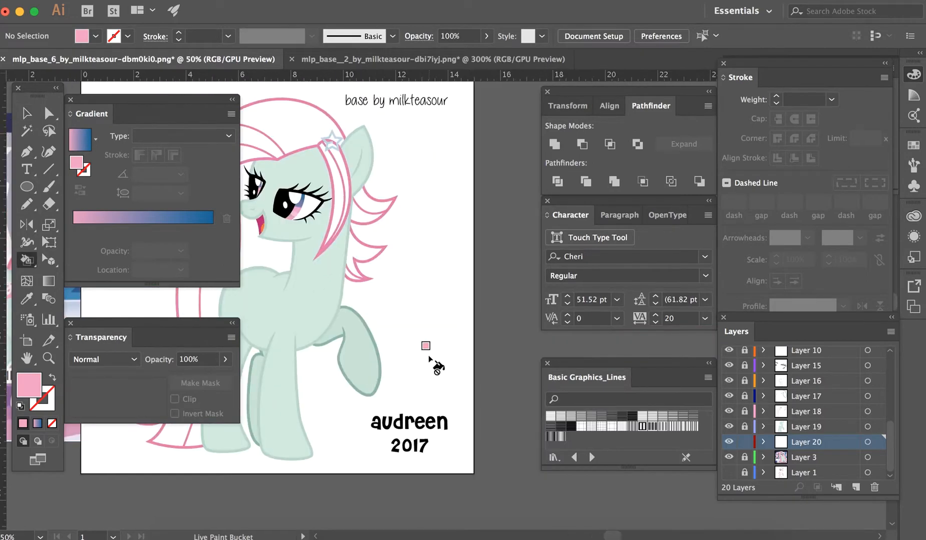
scroll(432, 372, right, 2)
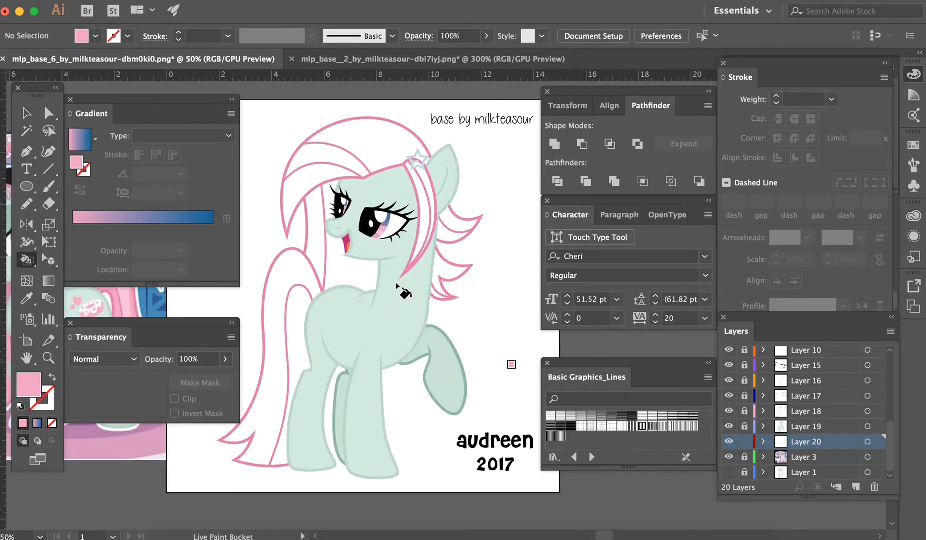
click(387, 139)
click(419, 189)
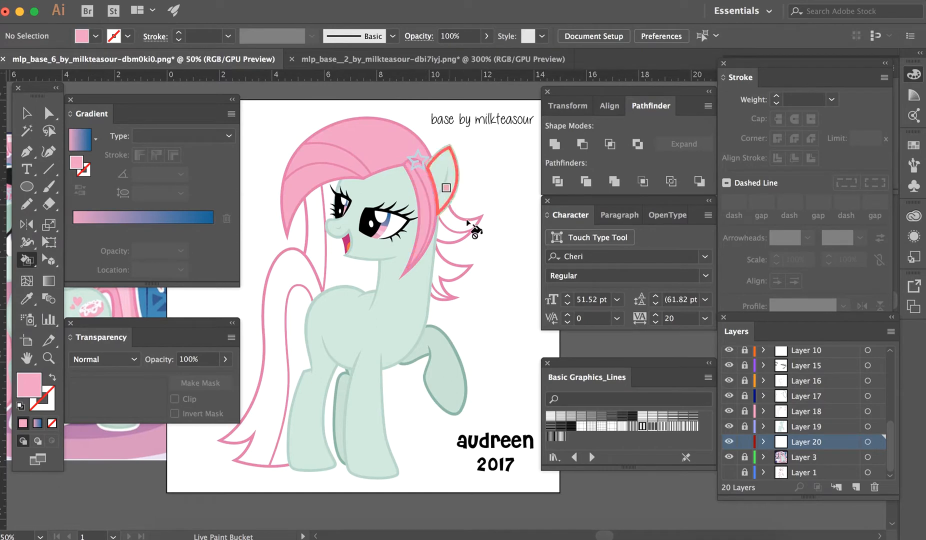
click(447, 261)
click(323, 251)
click(294, 265)
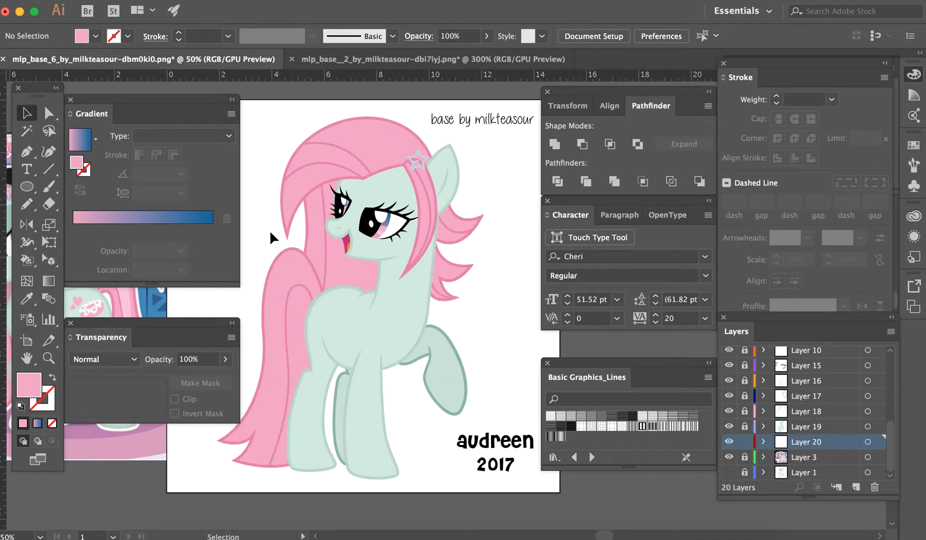
- Sample the light pink highlight colour from the reference pony's mane as the fill
key(v)
scroll(270, 231, left, 13)
scroll(314, 238, left, 7)
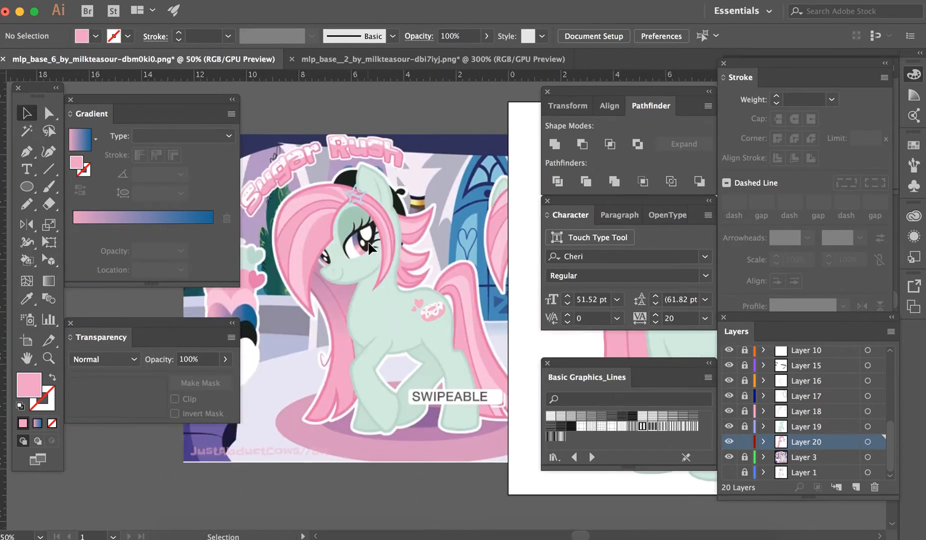
key(i)
click(368, 268)
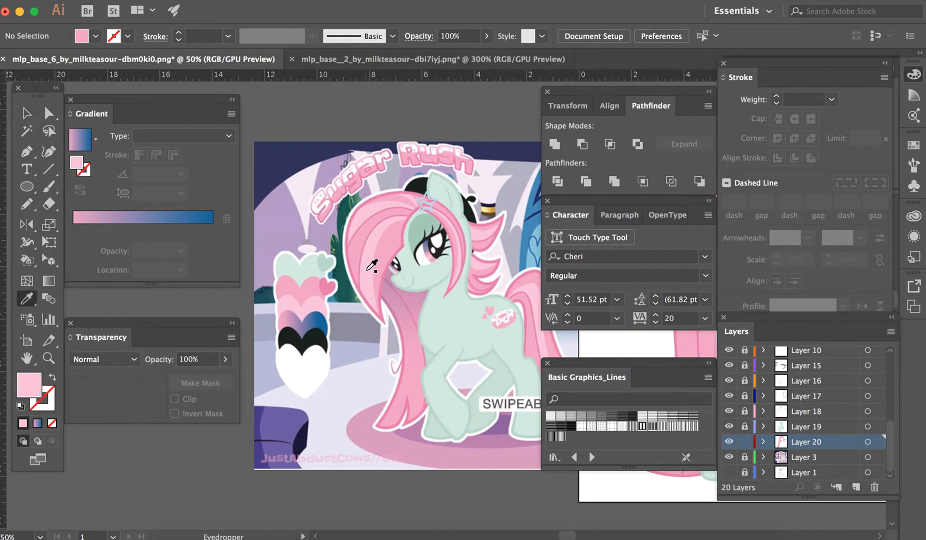
key(v)
- Lock Layer 20 and add a new layer directly above it
scroll(420, 354, right, 14)
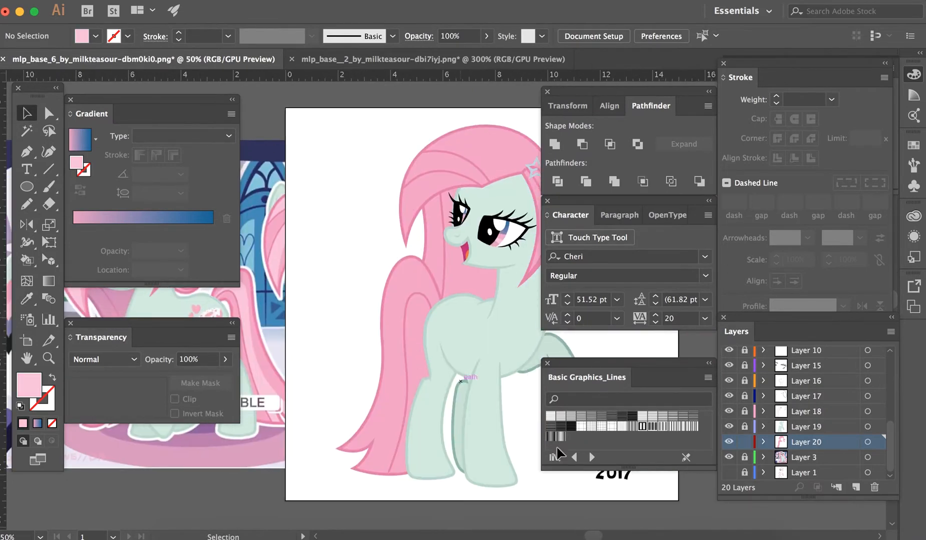
click(744, 443)
click(856, 487)
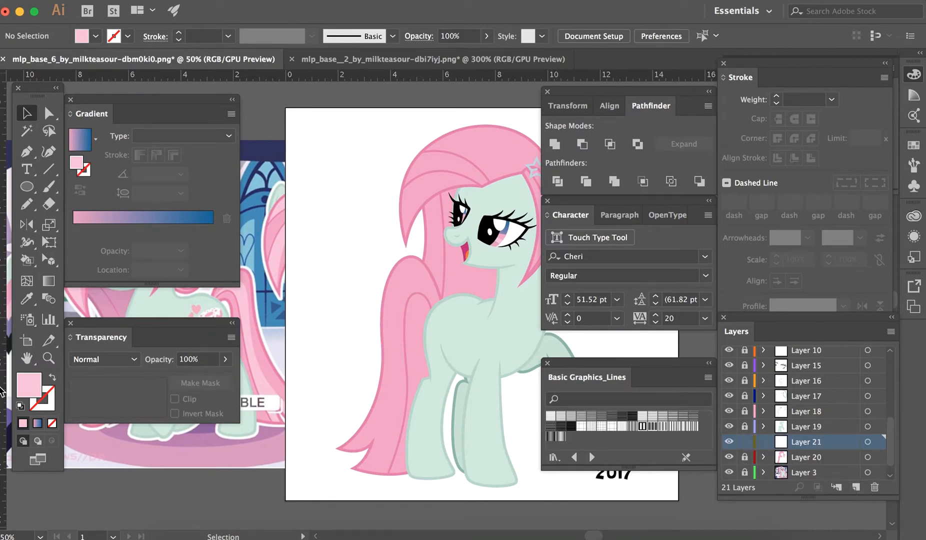
- Darken the light pink fill colour to E5A5C6
double_click(28, 388)
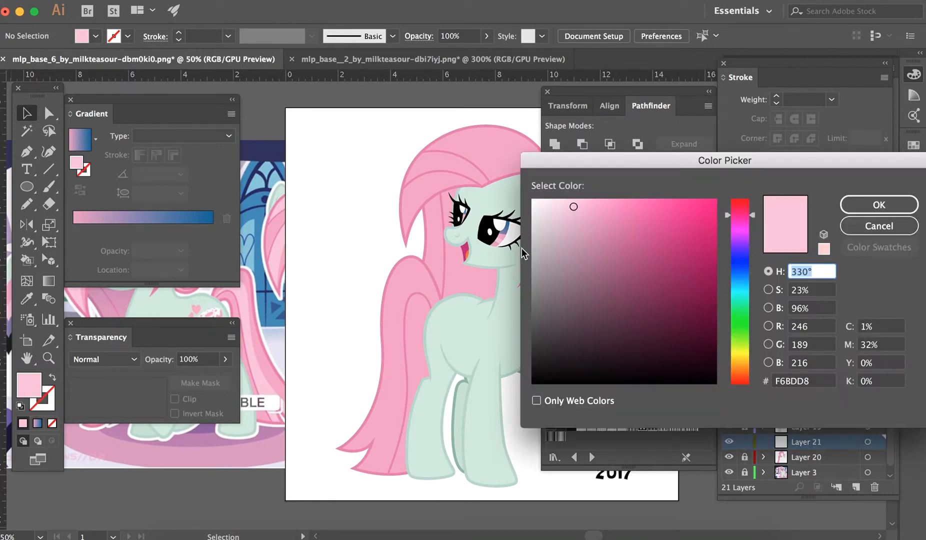
click(583, 218)
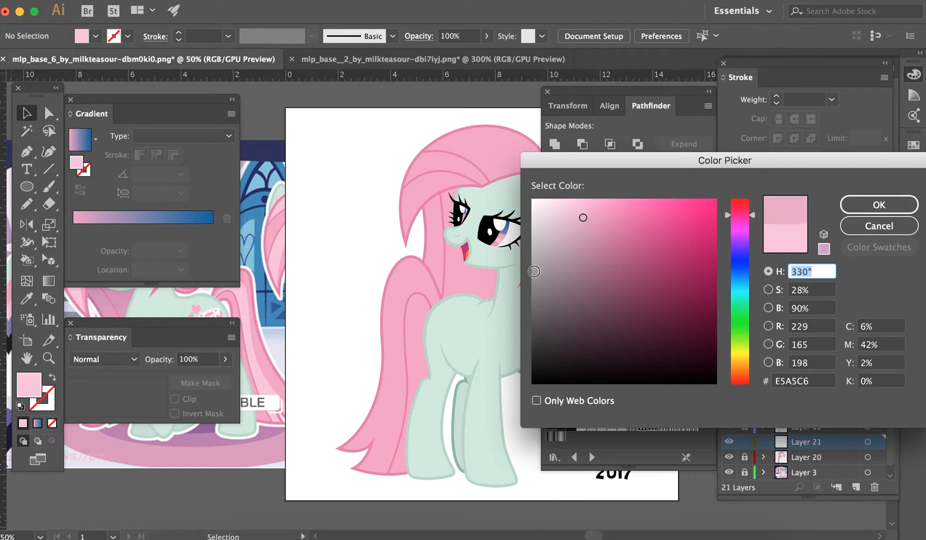
key(Return)
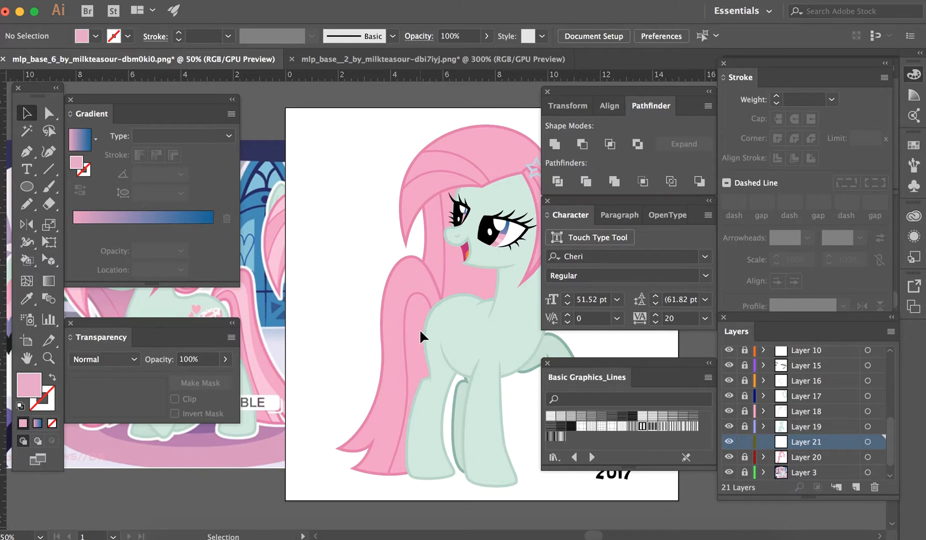
- Draw a closed curved highlight band about 3.4 in wide across the front of the mane with the Pen tool
scroll(419, 329, left, 5)
key(p)
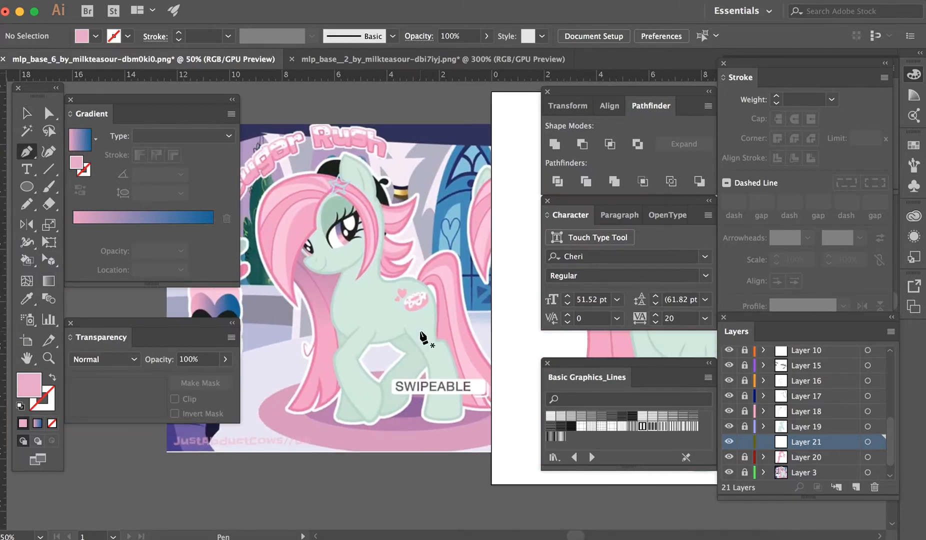
scroll(422, 338, right, 4)
scroll(423, 335, up, 3)
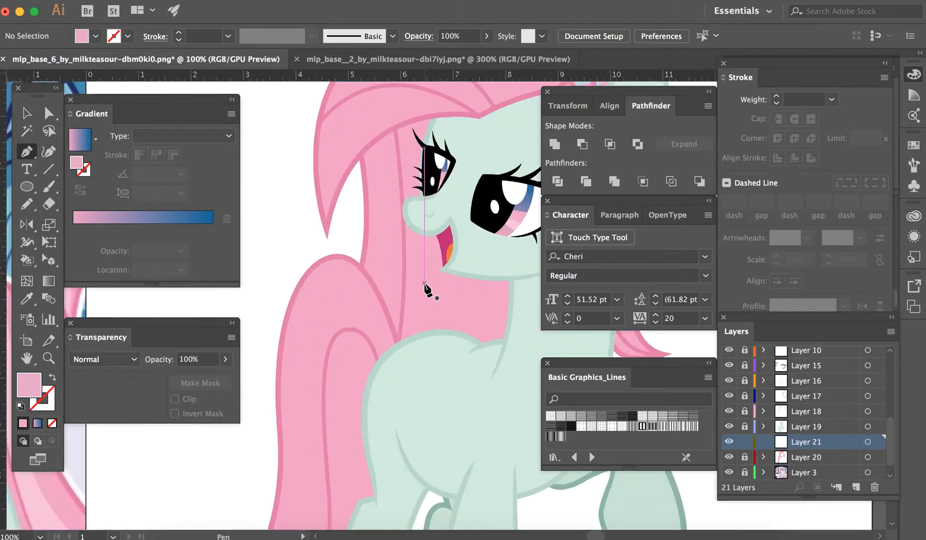
click(468, 169)
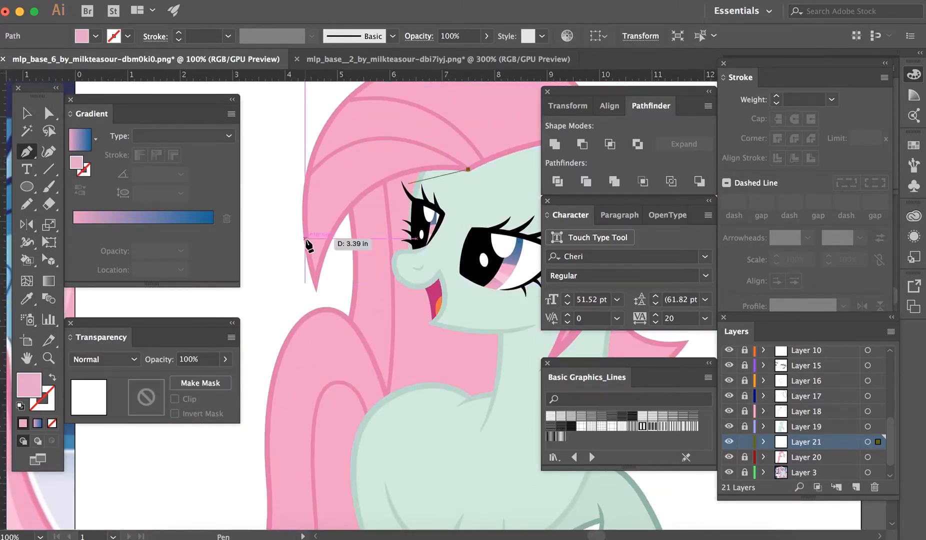
drag(279, 197, 215, 301)
click(290, 194)
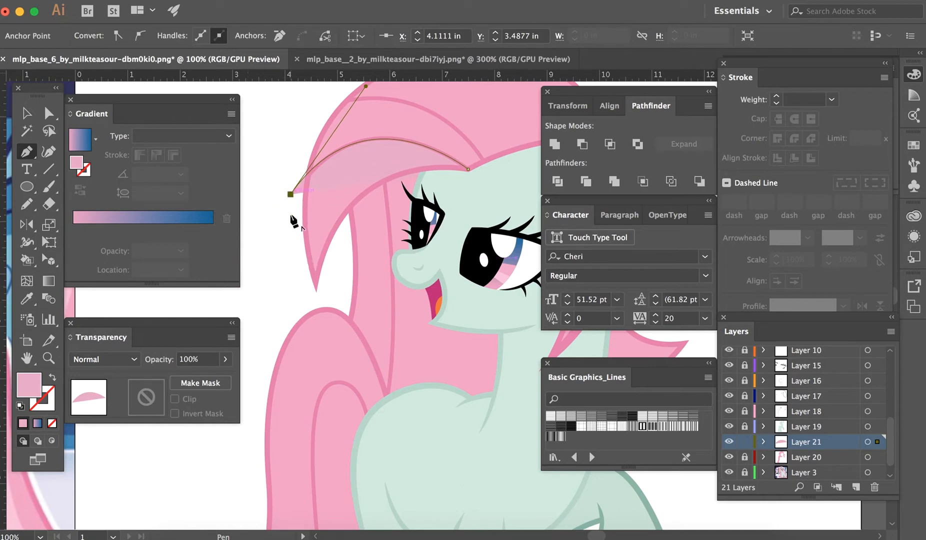
click(290, 234)
drag(469, 169, 591, 210)
key(v)
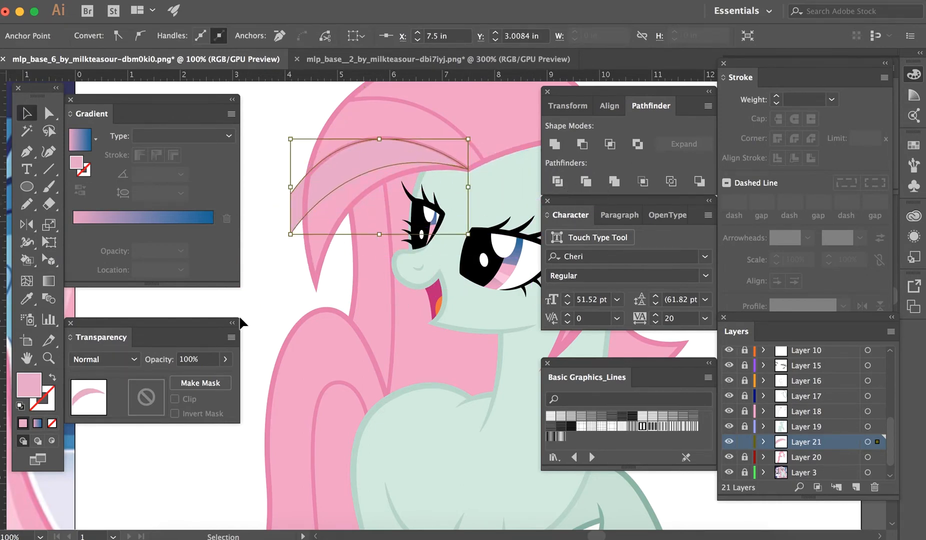
- Recolour the mane highlight band by sampling the reference mane's light pink and adjusting it to E5AECB
scroll(340, 352, left, 10)
key(i)
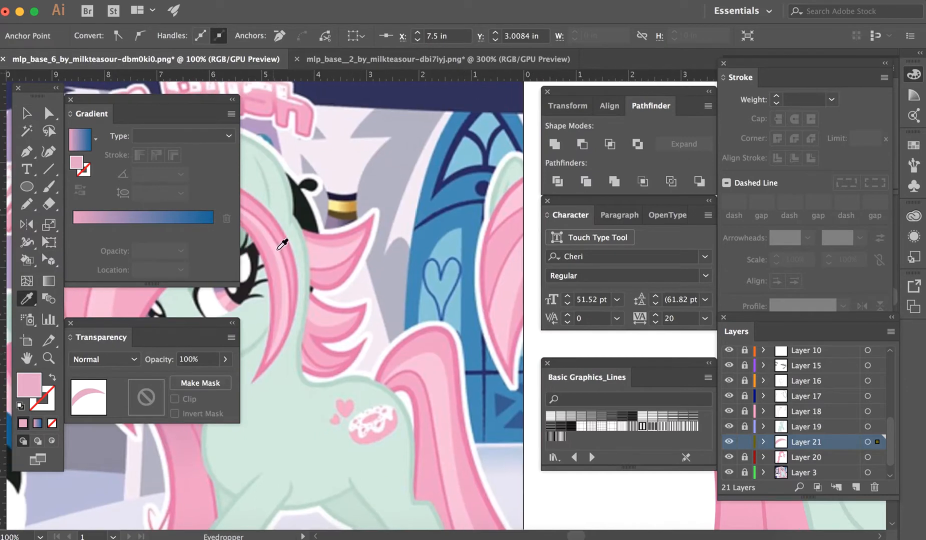
click(327, 255)
scroll(330, 252, right, 10)
key(v)
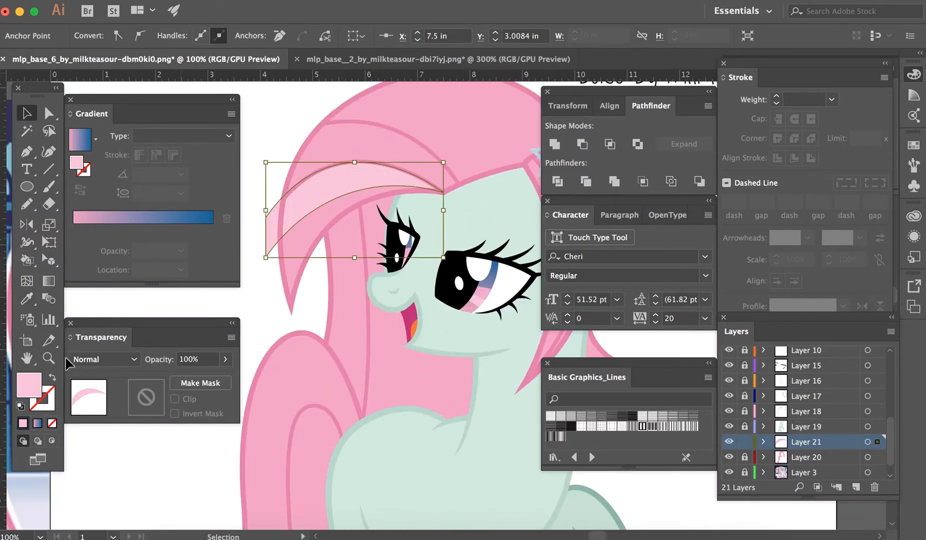
double_click(29, 385)
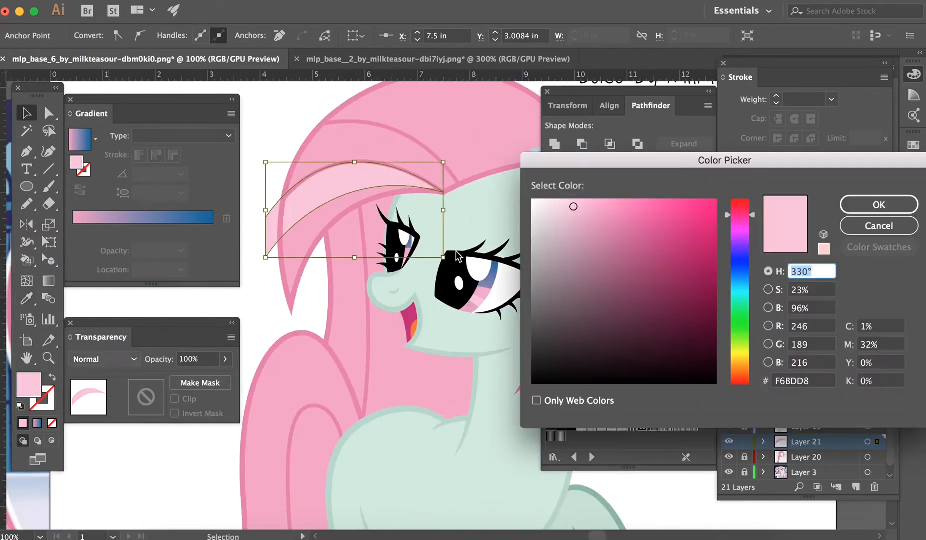
click(577, 216)
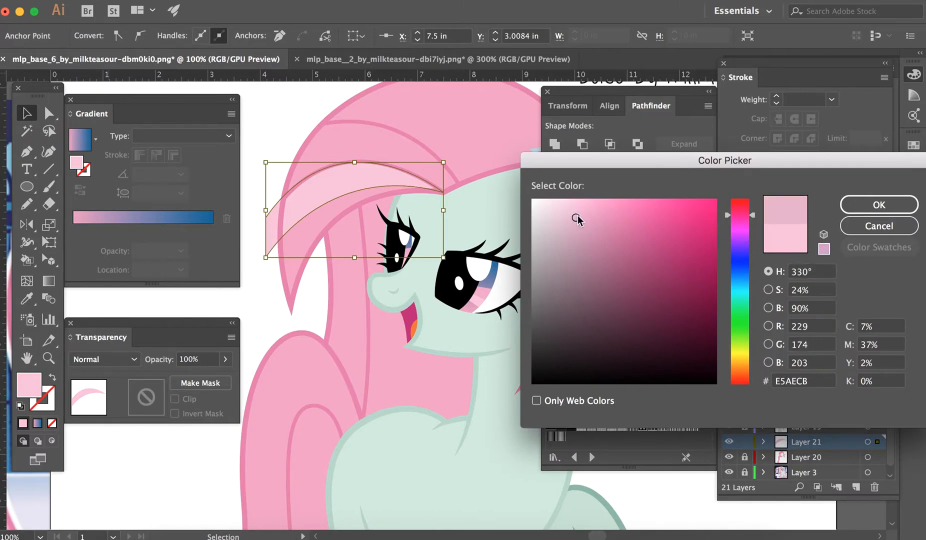
key(Return)
click(416, 299)
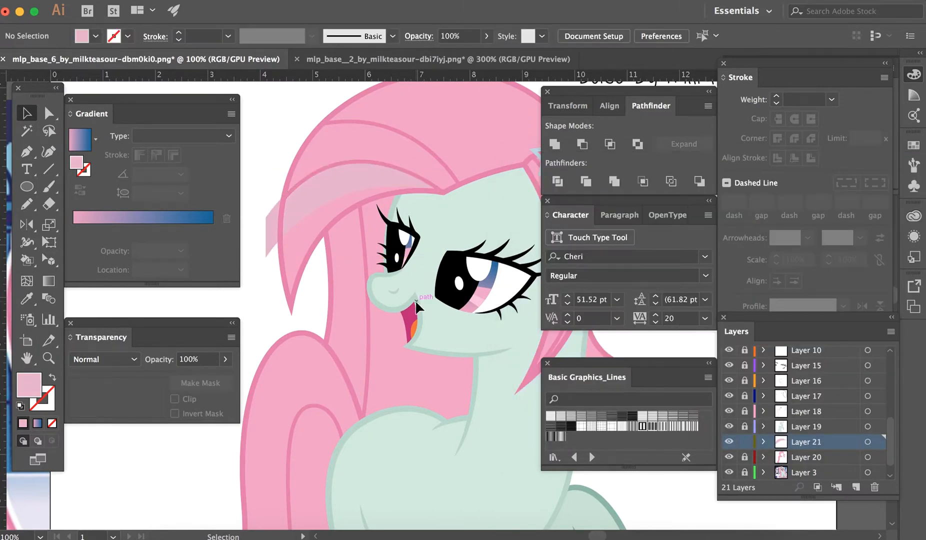
- Draw a second closed curved highlight band from the hairline parting up to the mane's front outer edge, following the reference mane
key(p)
scroll(416, 302, left, 10)
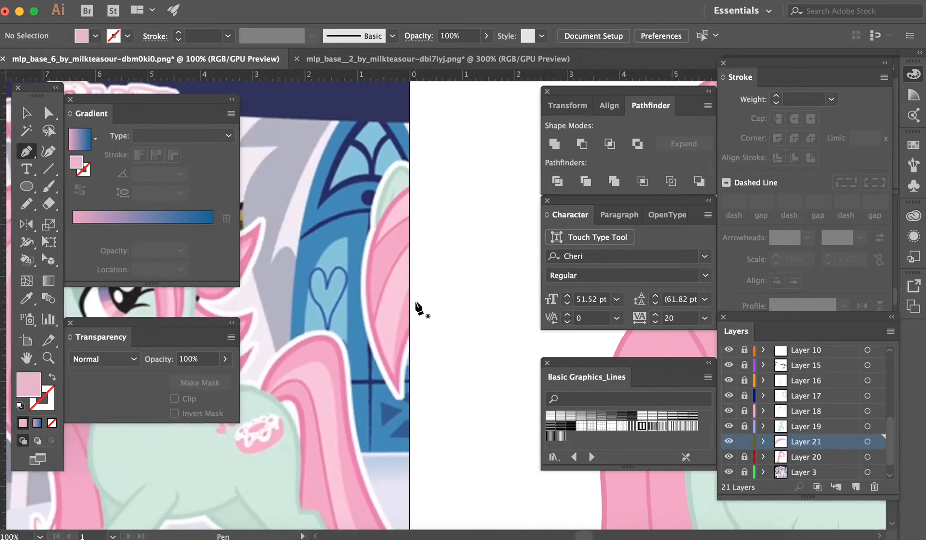
scroll(419, 308, left, 10)
scroll(416, 304, left, 3)
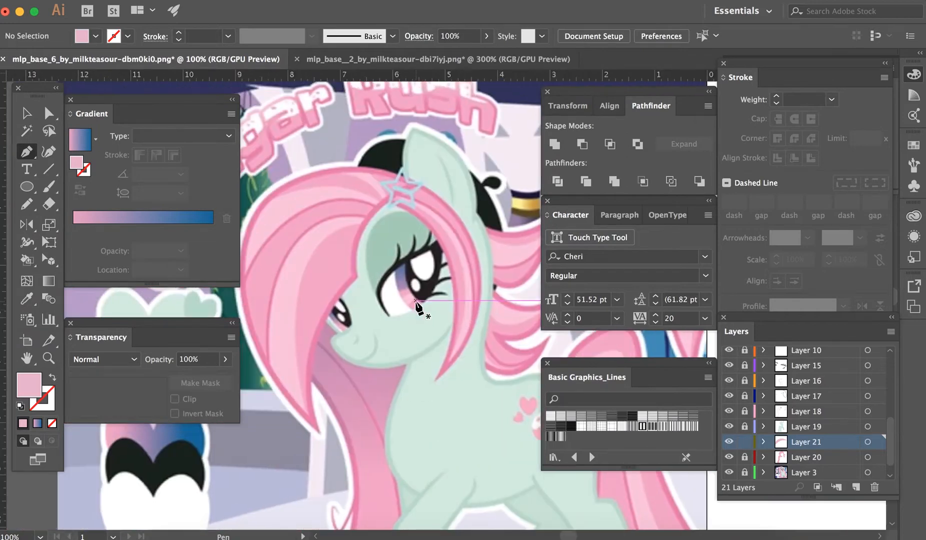
scroll(417, 303, right, 20)
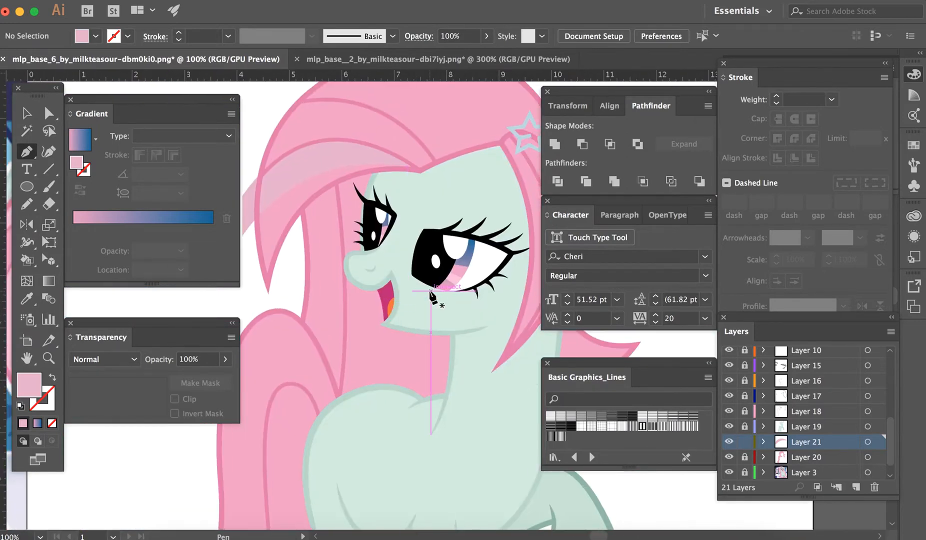
scroll(431, 293, left, 12)
scroll(430, 294, left, 13)
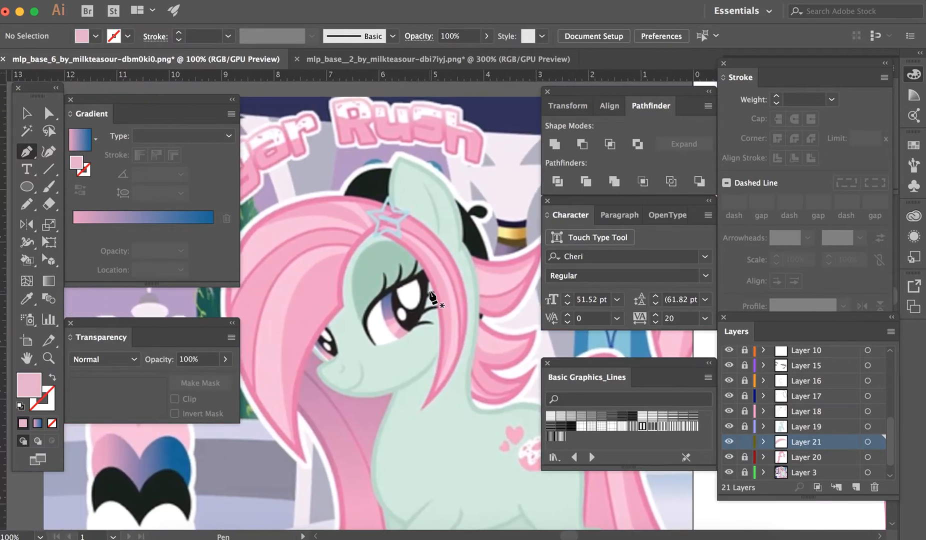
scroll(431, 294, right, 20)
scroll(429, 290, right, 4)
click(489, 261)
drag(338, 203, 391, 159)
click(390, 159)
drag(507, 259, 528, 345)
key(v)
click(466, 400)
- Draw a closed curved highlight band across the top of the mane, from the hairline beside the star clip past the crown's outer edge
scroll(467, 399, left, 15)
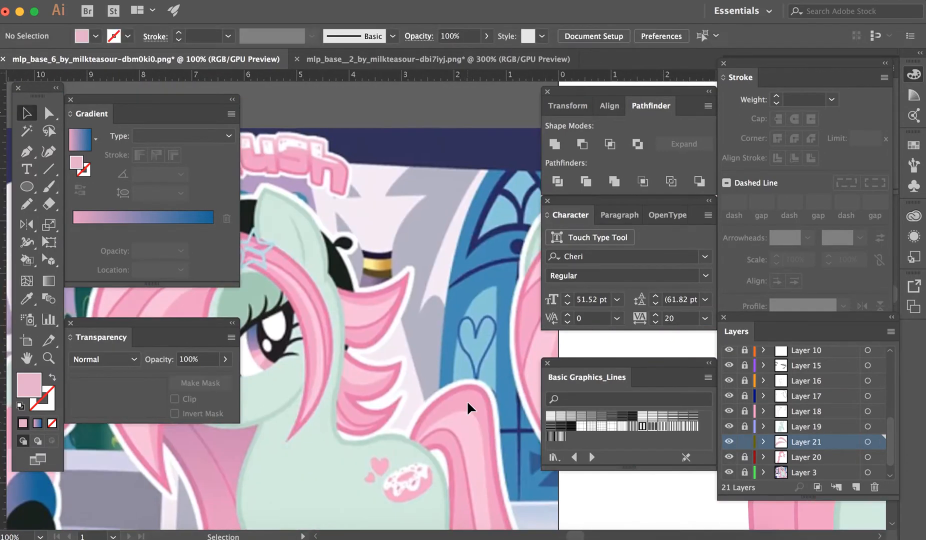
scroll(466, 400, right, 15)
key(p)
scroll(416, 401, right, 5)
key(super+=)
scroll(483, 240, up, 5)
click(468, 311)
drag(440, 155, 412, 90)
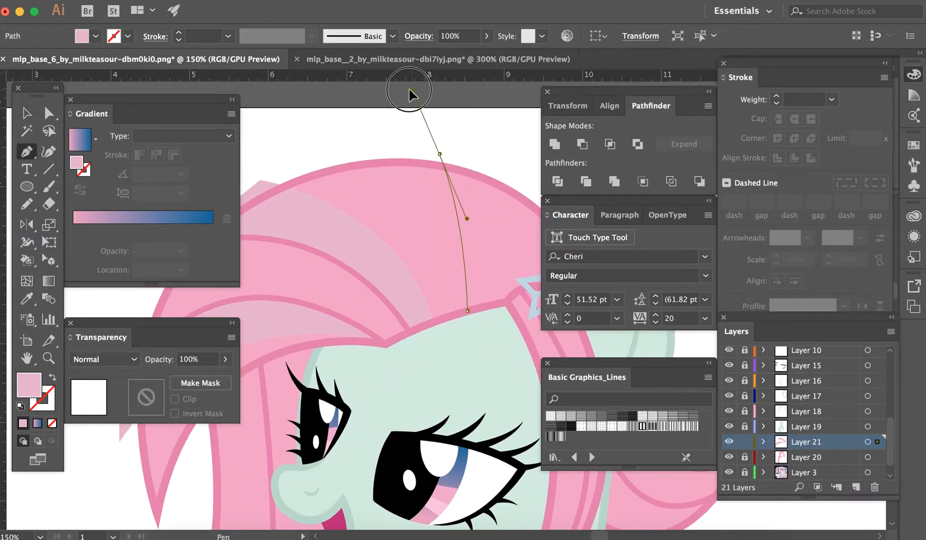
click(439, 155)
click(514, 180)
drag(493, 306, 467, 362)
click(493, 306)
click(468, 312)
key(v)
click(440, 382)
- Draw a narrow closed highlight along the mane strand beside the face, from the star clip down to the strand's tip
key(super+-)
key(super+-)
scroll(438, 378, left, 15)
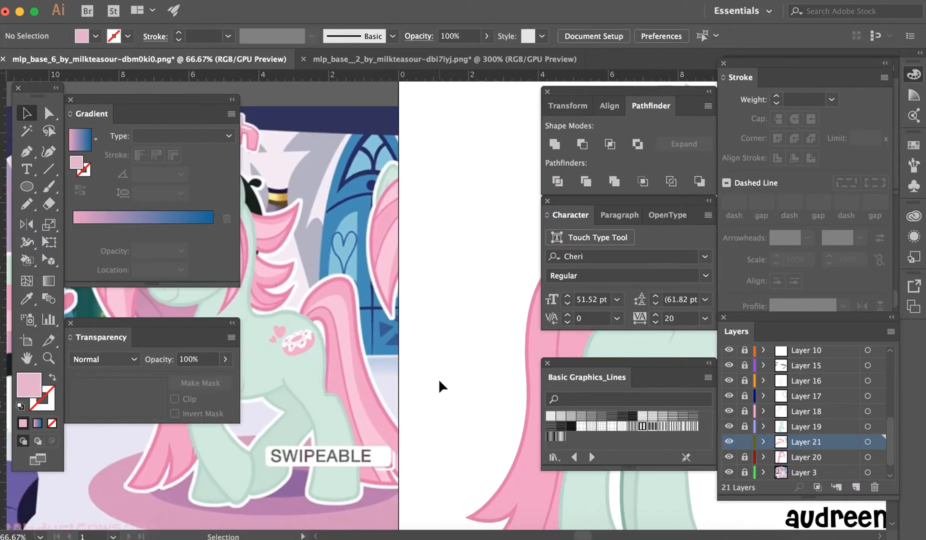
scroll(439, 379, left, 1)
scroll(439, 378, right, 12)
key(super+=)
key(p)
click(453, 103)
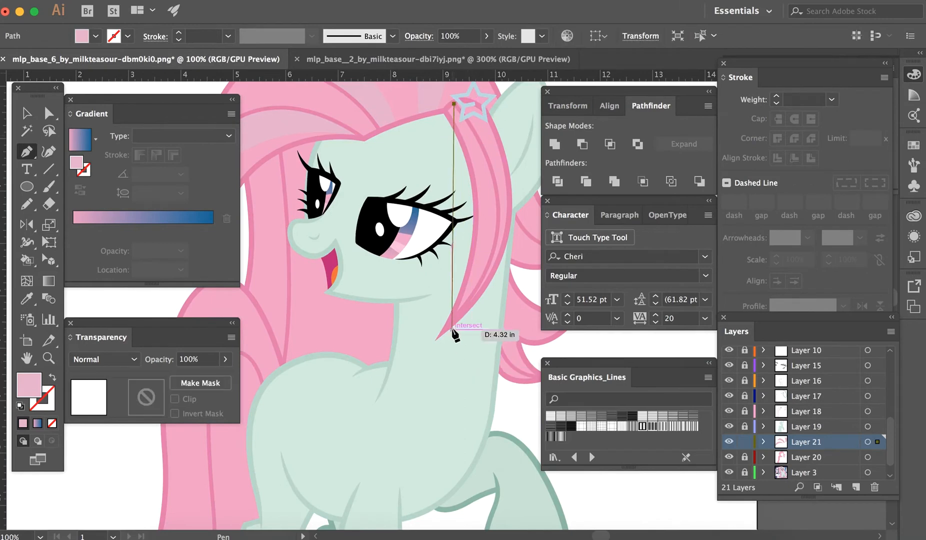
drag(434, 343, 309, 468)
click(434, 343)
scroll(436, 320, up, 3)
drag(443, 160, 340, 93)
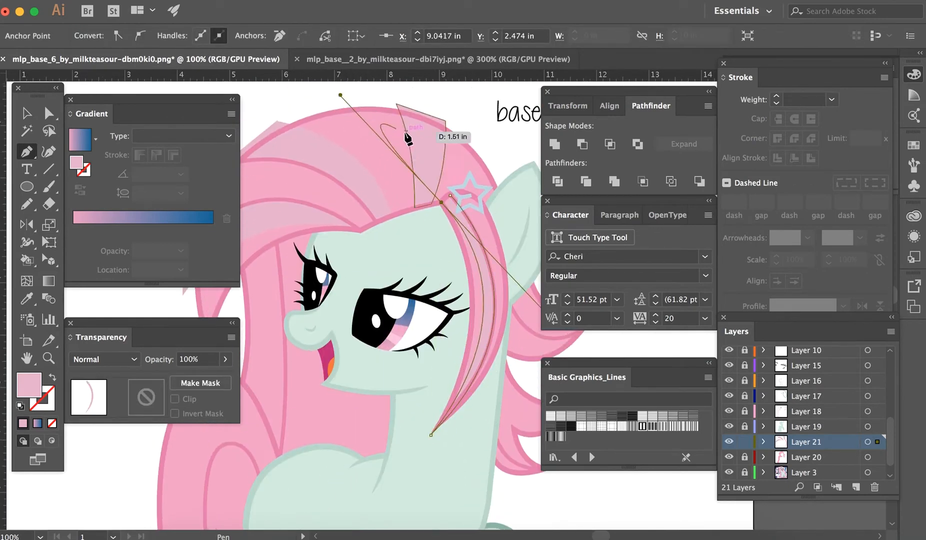
click(441, 201)
key(super+=)
key(super+=)
key(super+=)
drag(435, 279, 445, 263)
click(468, 279)
key(v)
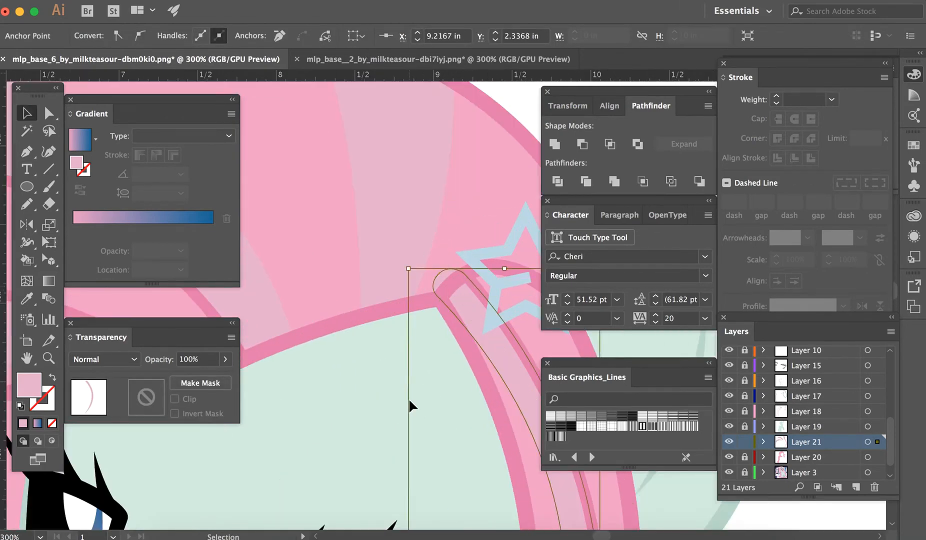
click(410, 401)
- Draw a closed curved highlight on the uppermost tuft of the mane behind the neck, tapering towards its tip
key(super+-)
key(super+-)
key(super+-)
key(super+-)
scroll(409, 406, left, 6)
scroll(409, 406, right, 8)
scroll(409, 406, down, 3)
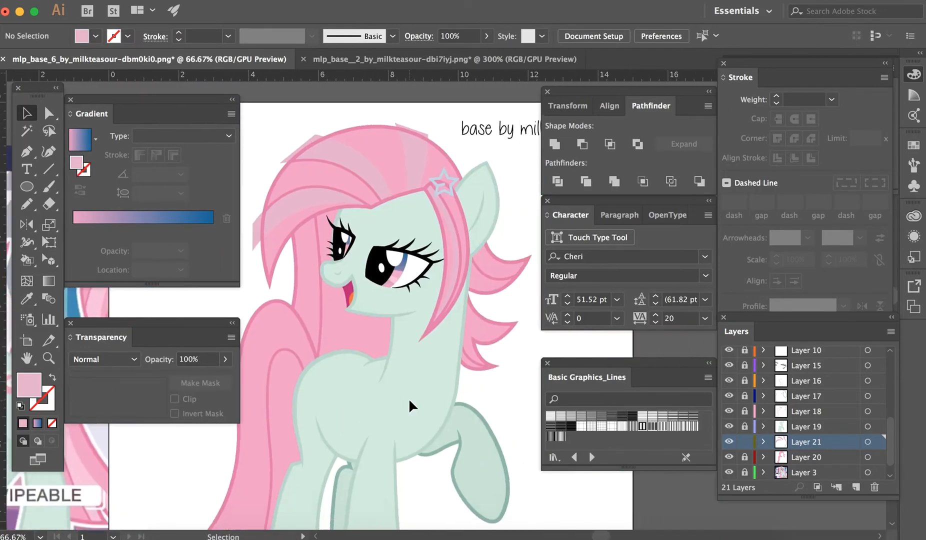
key(super+=)
key(super+=)
scroll(410, 406, right, 4)
key(p)
click(318, 262)
drag(457, 278, 554, 188)
click(457, 277)
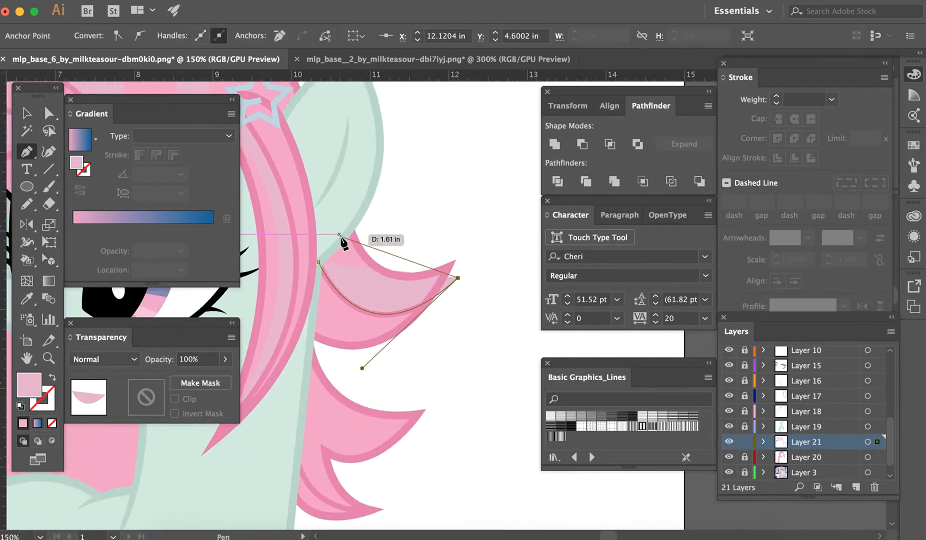
drag(341, 241, 315, 165)
click(319, 262)
key(v)
click(488, 415)
- Draw a closed curved highlight on the second mane tuft behind the neck, below the uppermost one
key(super+-)
key(super+-)
scroll(489, 416, left, 6)
scroll(489, 415, right, 6)
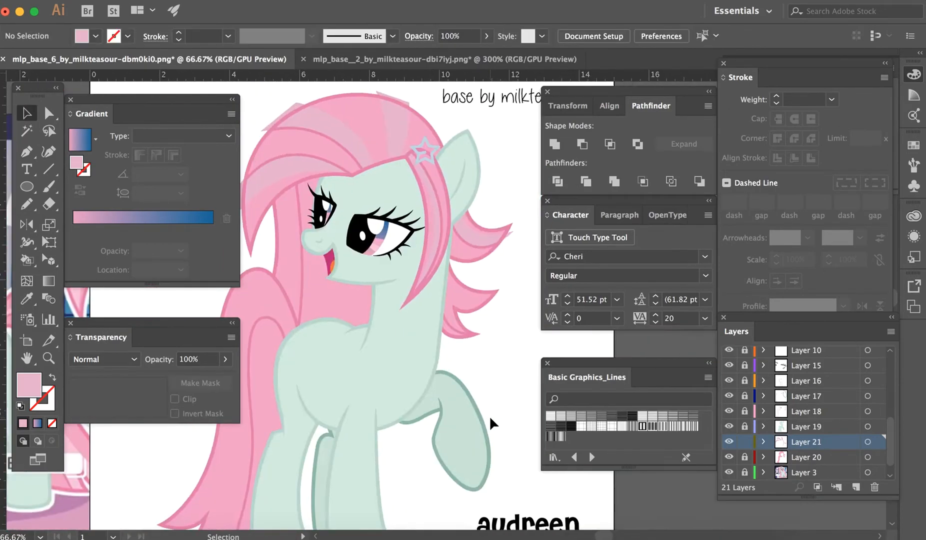
key(super+=)
key(super+=)
key(p)
click(357, 273)
scroll(452, 270, right, 4)
drag(438, 265, 246, 142)
click(301, 211)
click(294, 265)
key(v)
click(304, 400)
- Draw a long closed highlight band along the tail, from its base at the rump over the arch and past the tail's tip
key(super+-)
key(super+-)
key(super+-)
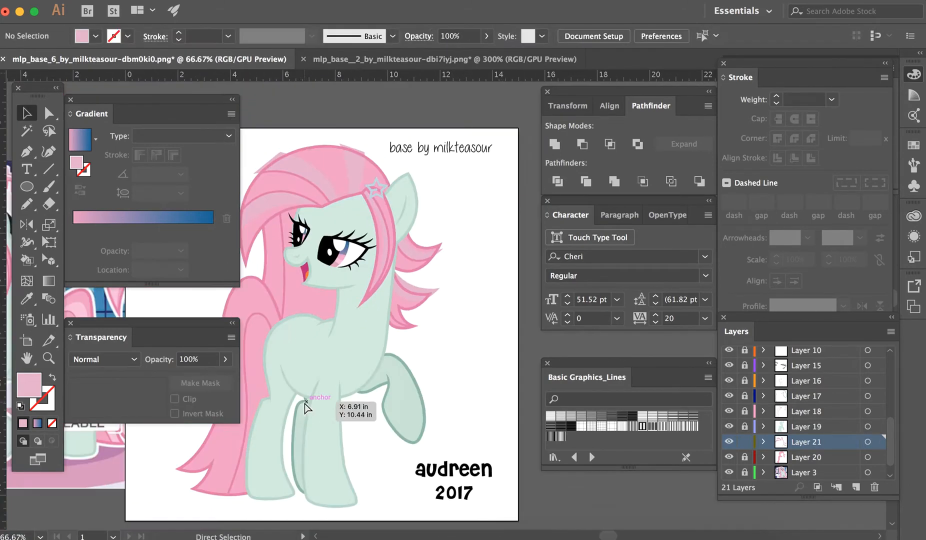
scroll(304, 400, left, 8)
scroll(304, 401, right, 6)
key(super+=)
key(p)
click(495, 271)
drag(457, 239, 434, 242)
drag(435, 359, 459, 390)
click(352, 464)
click(360, 495)
click(424, 500)
drag(450, 324, 469, 249)
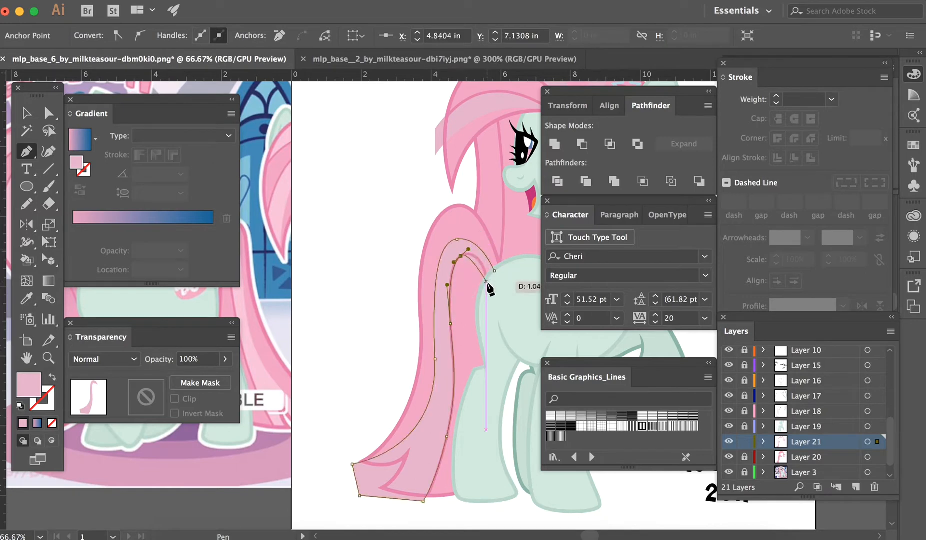
drag(487, 284, 490, 314)
click(495, 347)
key(v)
click(495, 346)
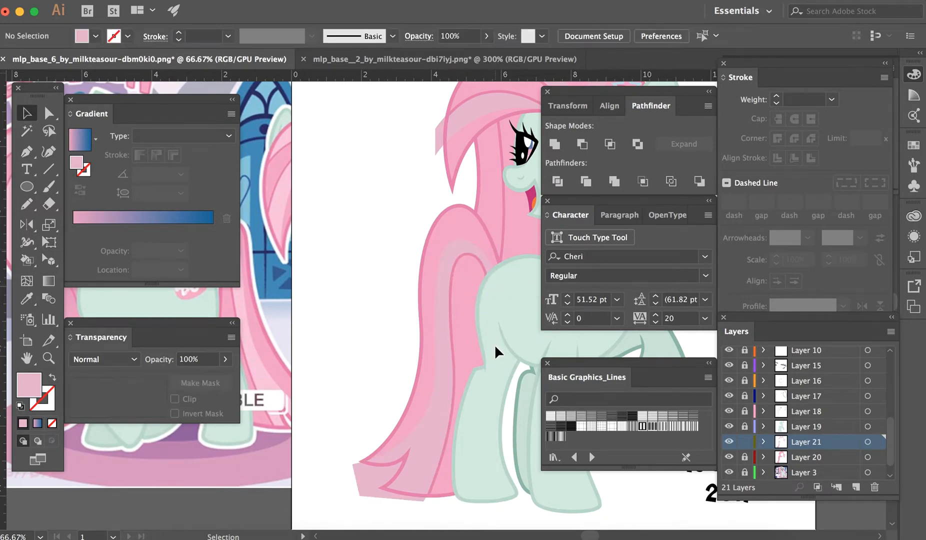
- Copy all the mane and tail highlight shapes, and lock and hide their Layer 21
scroll(495, 346, right, 3)
key(super+minus)
key(super+minus)
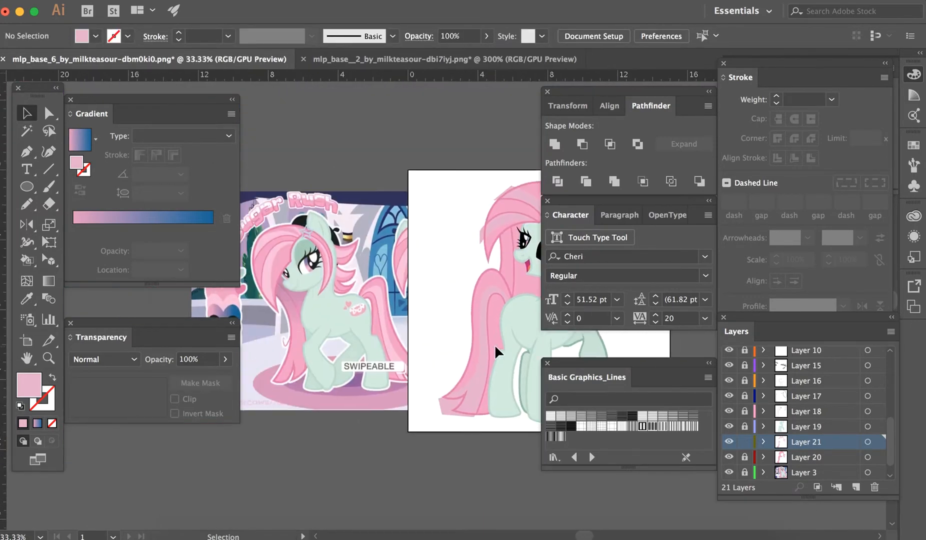
scroll(495, 345, right, 3)
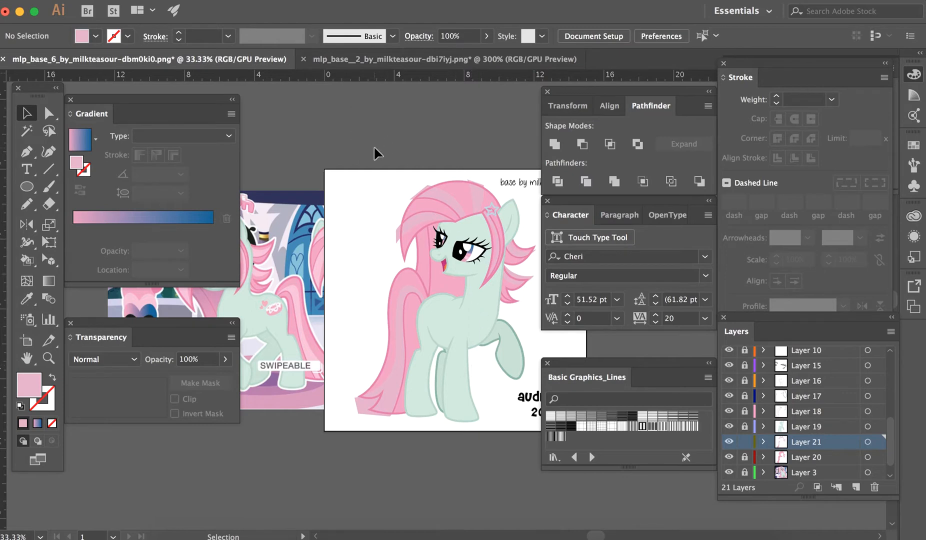
drag(378, 147, 544, 377)
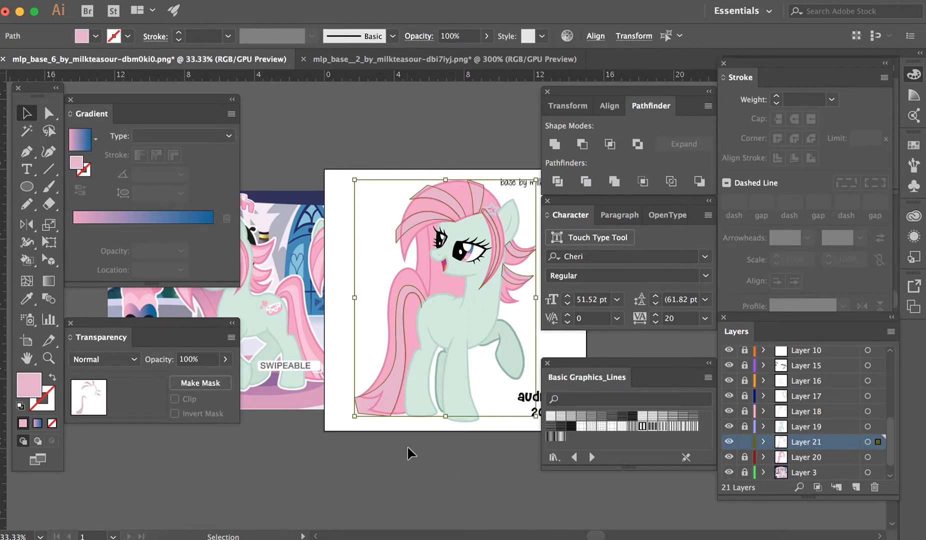
key(a)
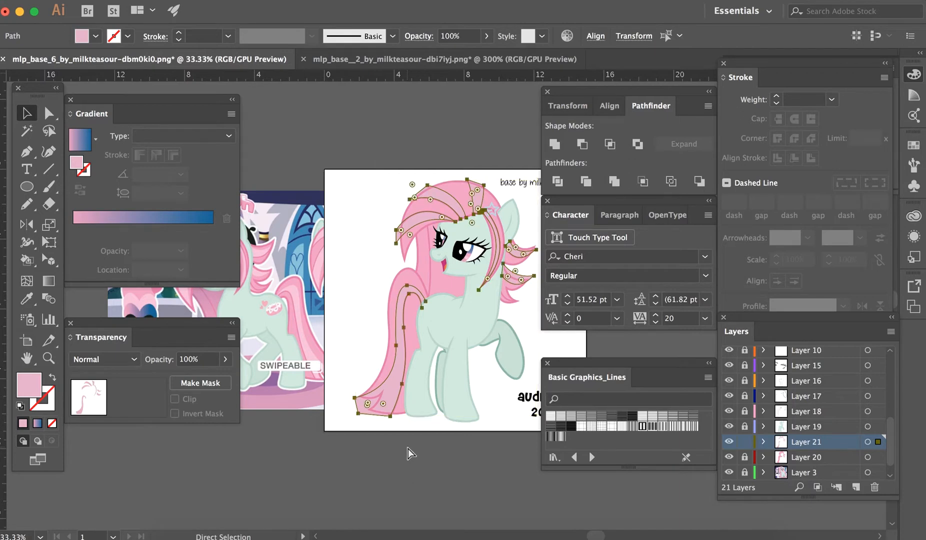
key(v)
click(744, 442)
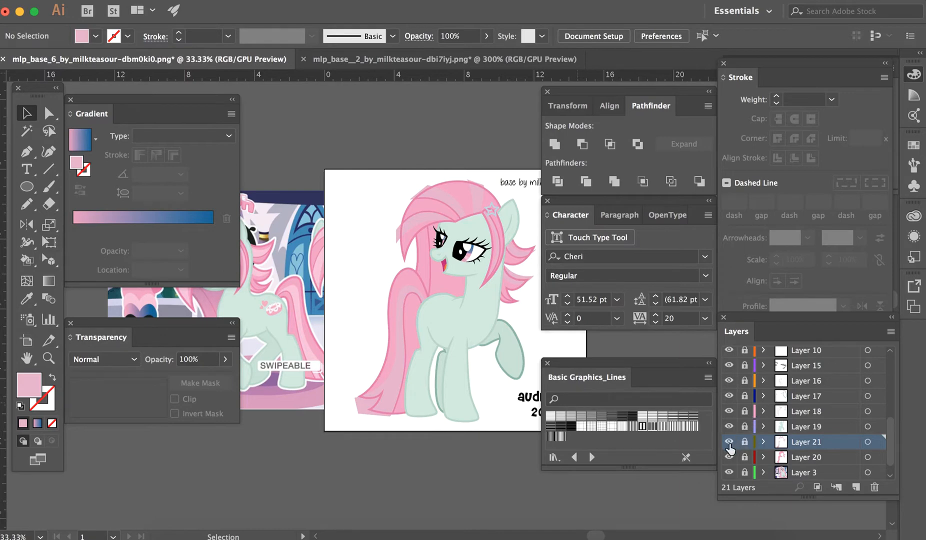
click(729, 441)
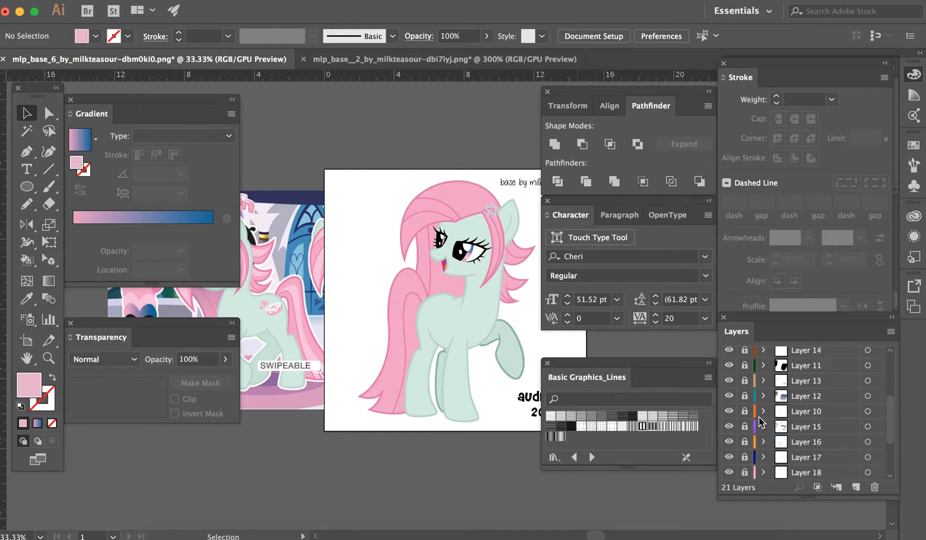
- Paste the copied highlights in place into a new layer directly above Layer 5, and lock the new layer
scroll(780, 400, up, 5)
click(815, 373)
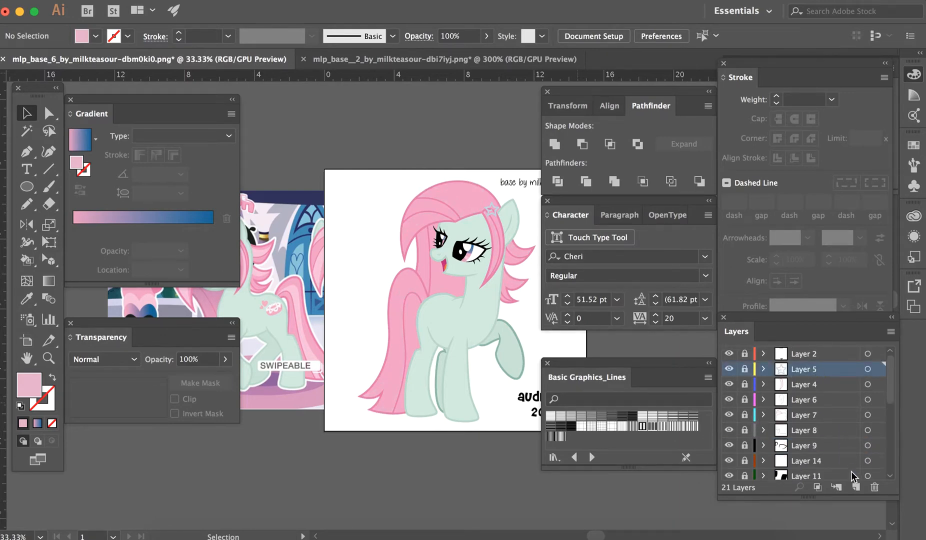
click(856, 487)
key(ctrl+f)
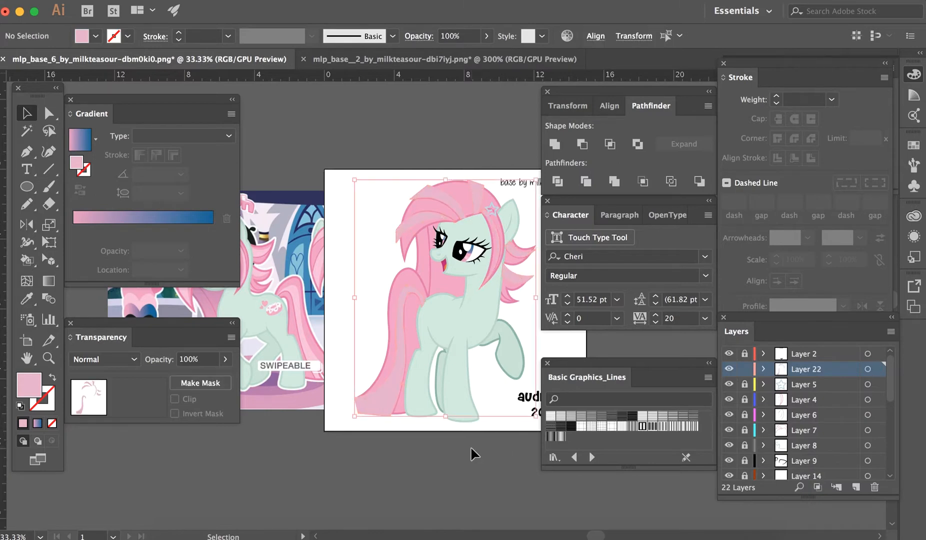
click(471, 447)
click(744, 369)
- Unlock Layers 4, 7 and 18, and select and copy their mane and tail outlines
click(745, 400)
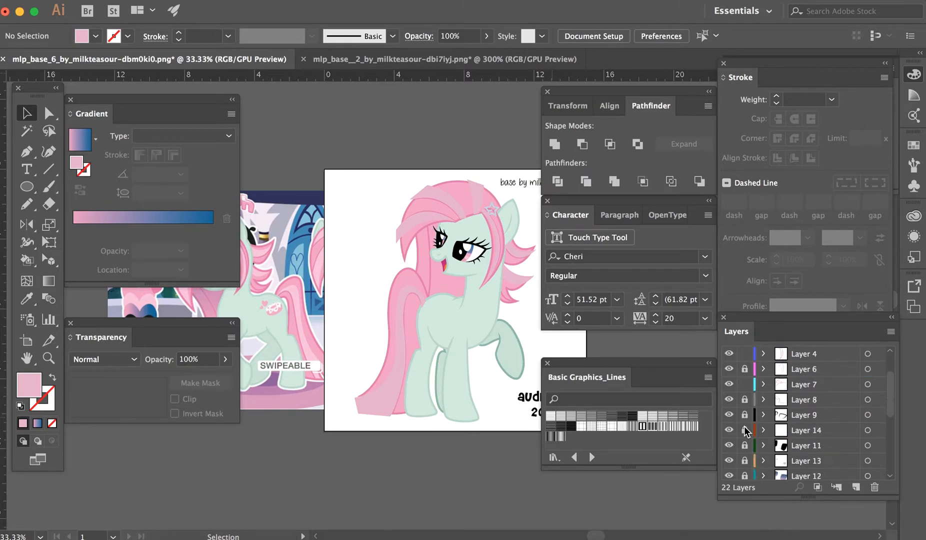
scroll(745, 430, down, 5)
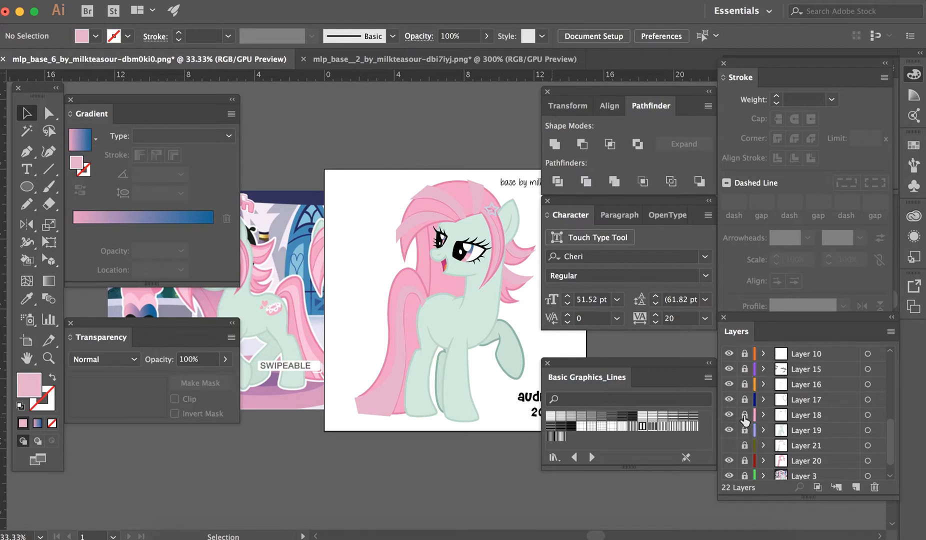
drag(350, 207, 332, 187)
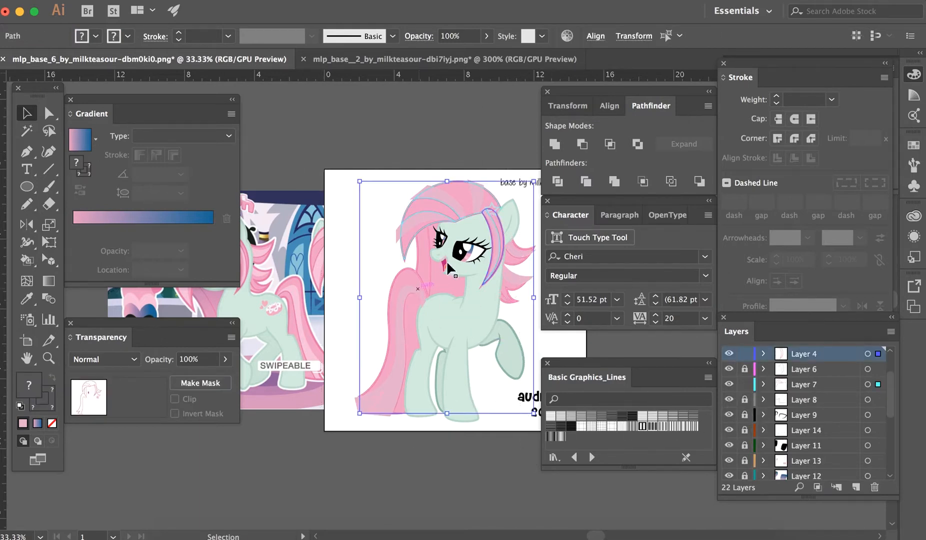
drag(456, 266, 415, 238)
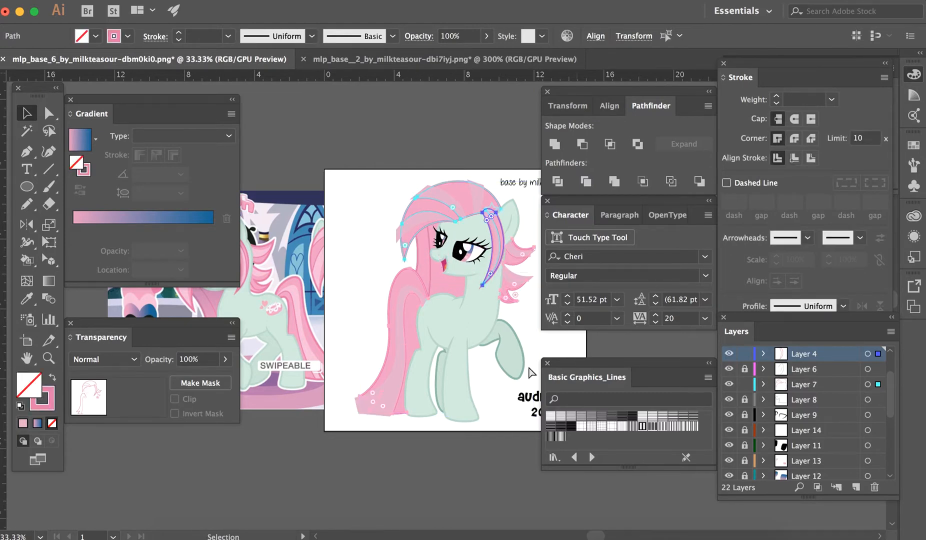
key(super+c)
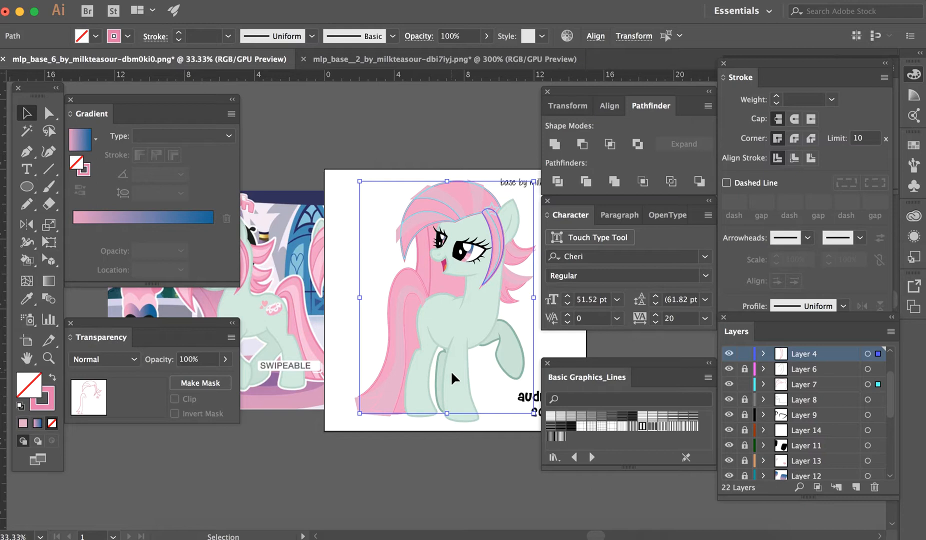
key(super)
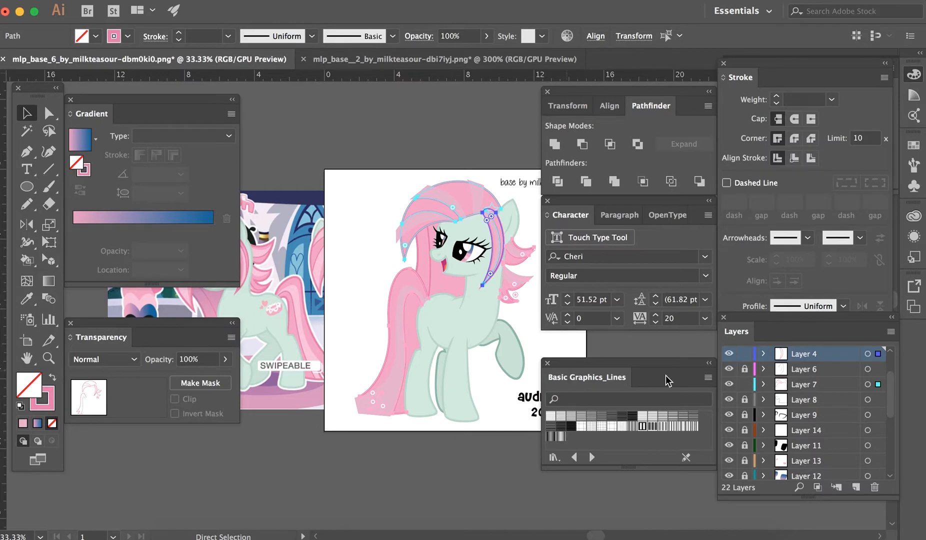
- Relock Layers 4, 7 and 18, and clear the selection to work on Layer 22
key(v)
scroll(752, 385, down, 5)
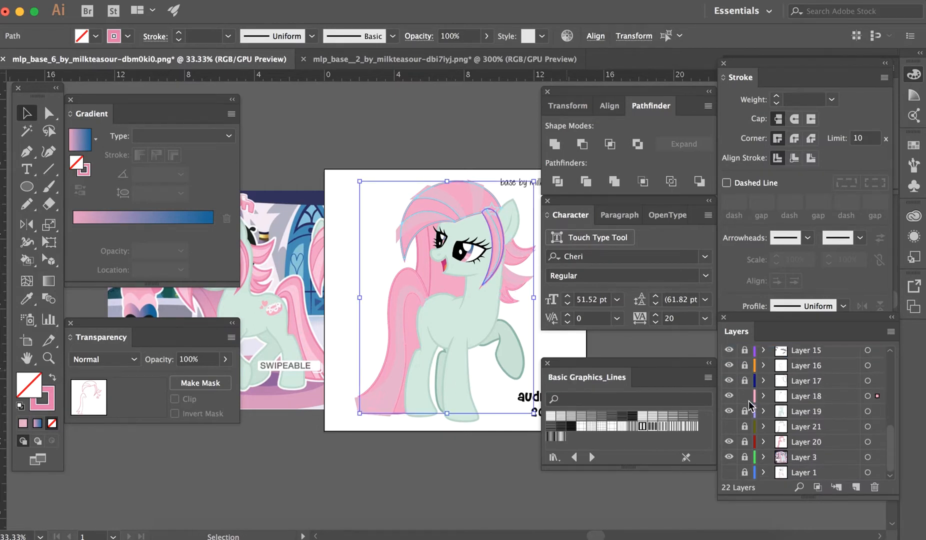
scroll(748, 403, up, 10)
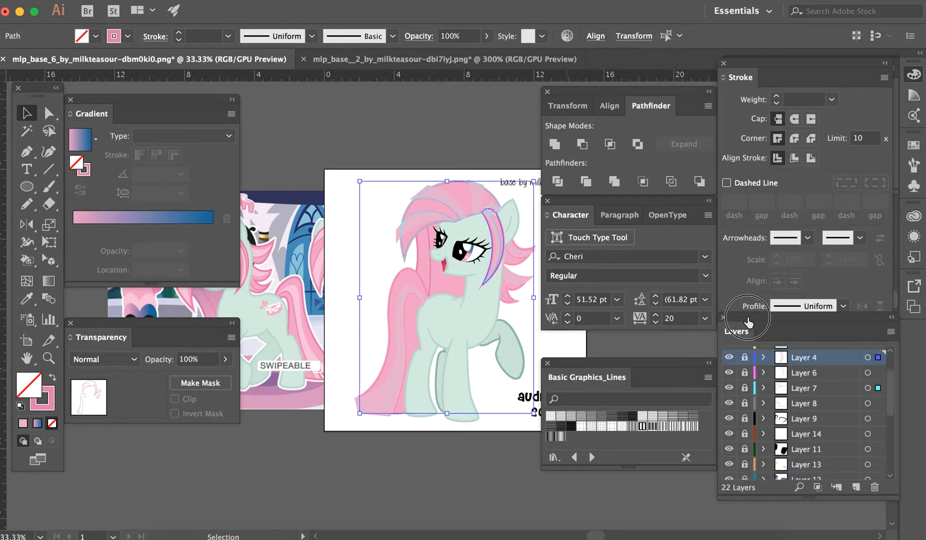
key(super+shift+a)
click(799, 370)
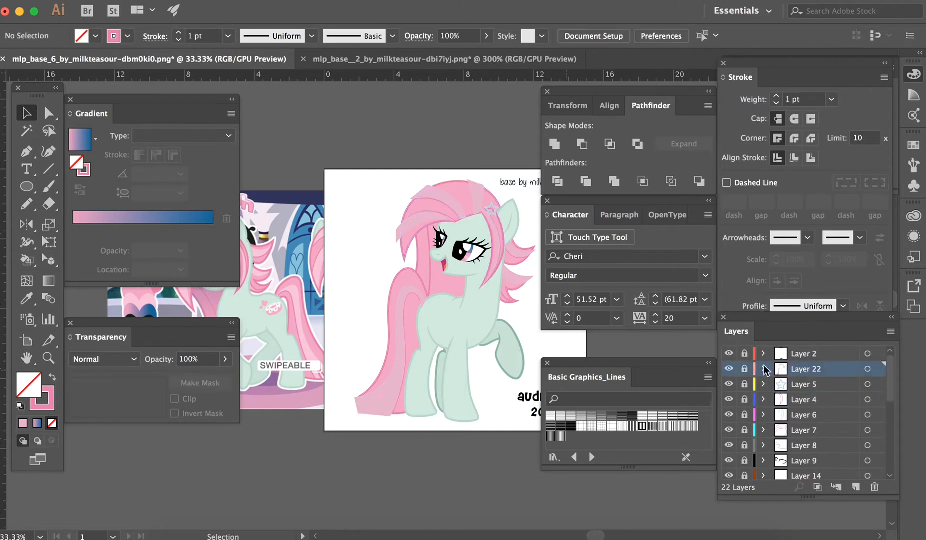
click(753, 375)
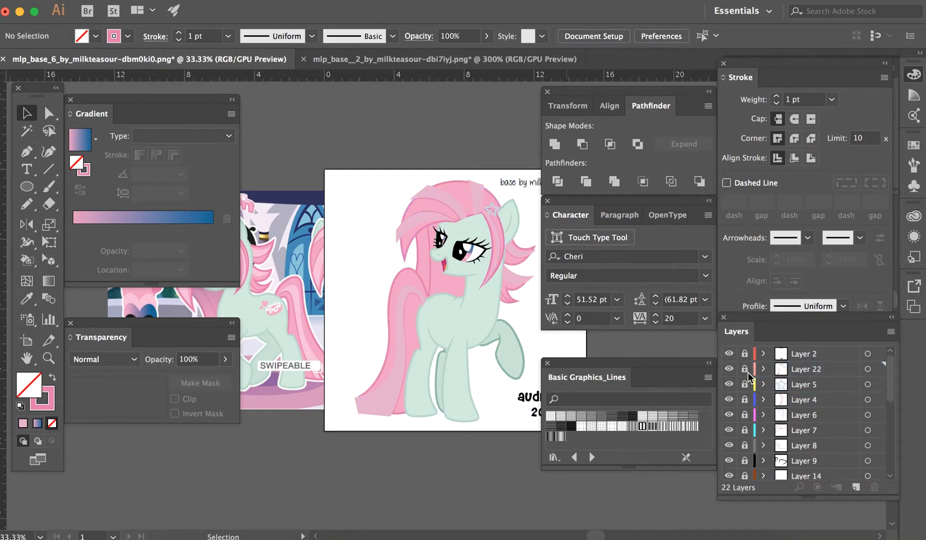
- Unlock Layer 22, make it the active layer and clear the selection of its artwork
click(745, 370)
click(800, 368)
click(434, 391)
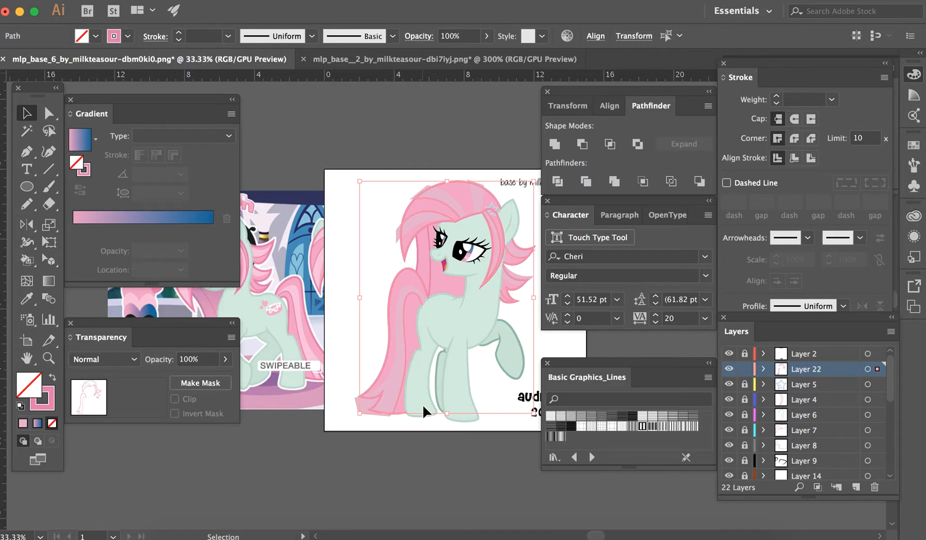
click(362, 309)
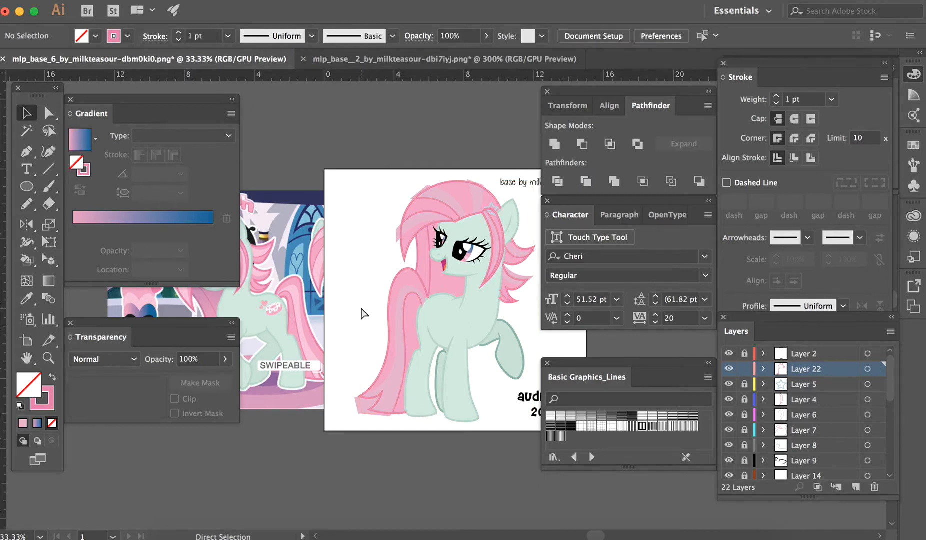
- Examine the outline strokes of the mane and tail up close, checking individual paths on Layer 22
key(super+equal)
scroll(353, 303, up, 3)
scroll(353, 303, right, 1)
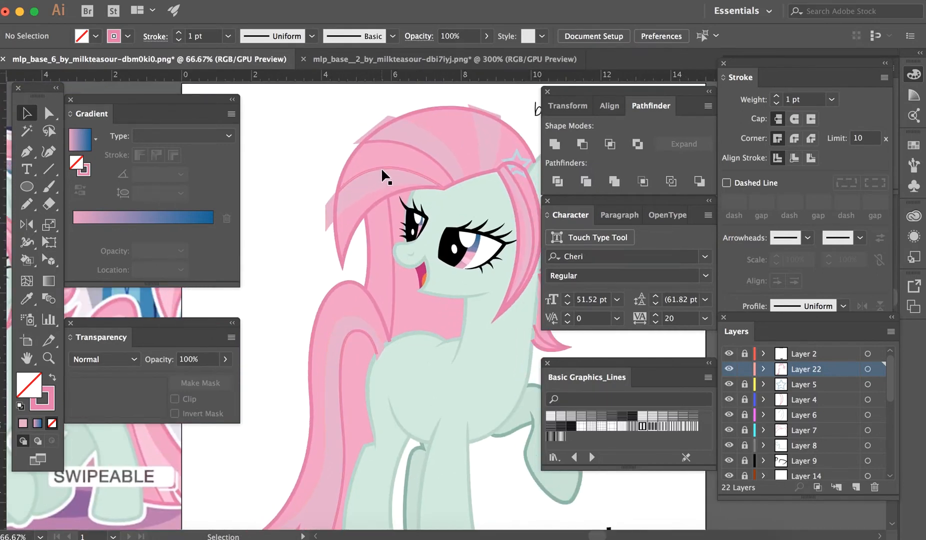
click(381, 168)
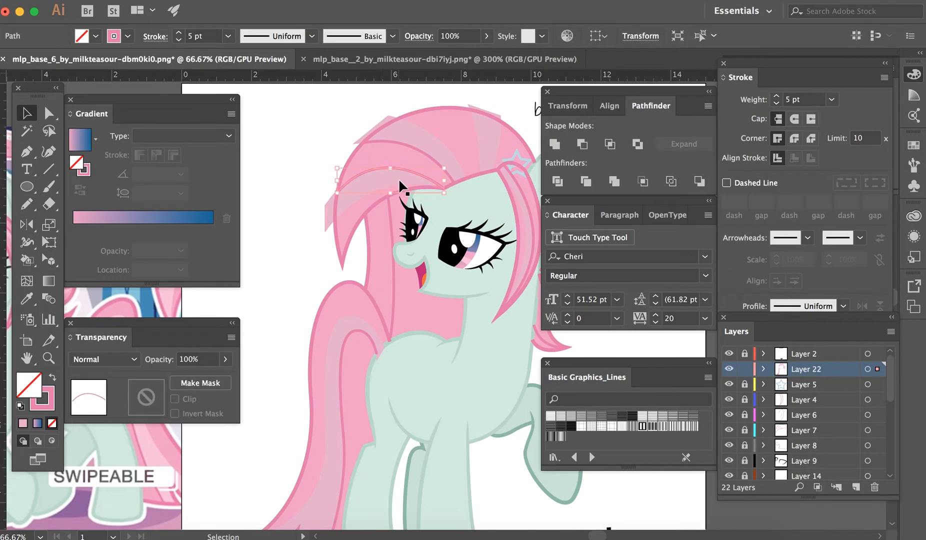
click(416, 150)
key(ctrl+a)
click(495, 186)
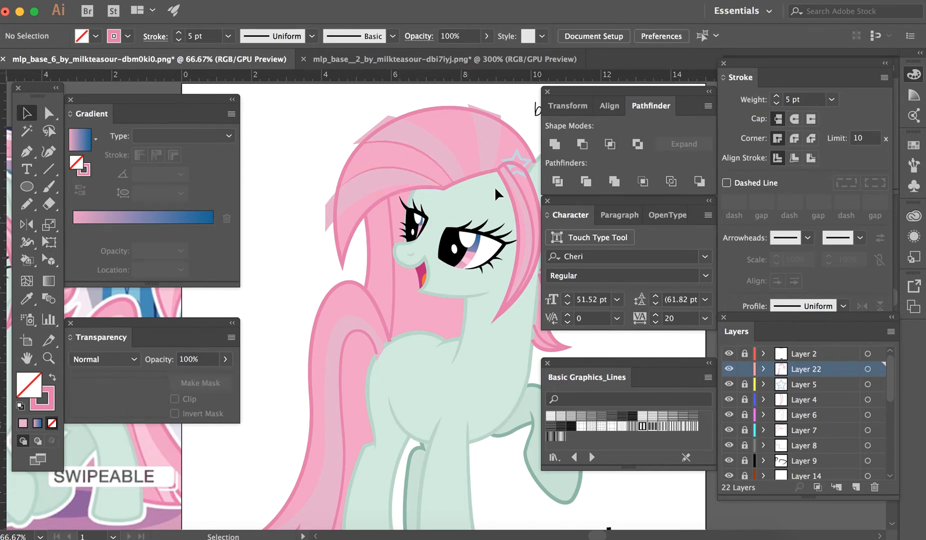
click(517, 188)
click(439, 283)
scroll(426, 300, down, 3)
scroll(425, 300, right, 2)
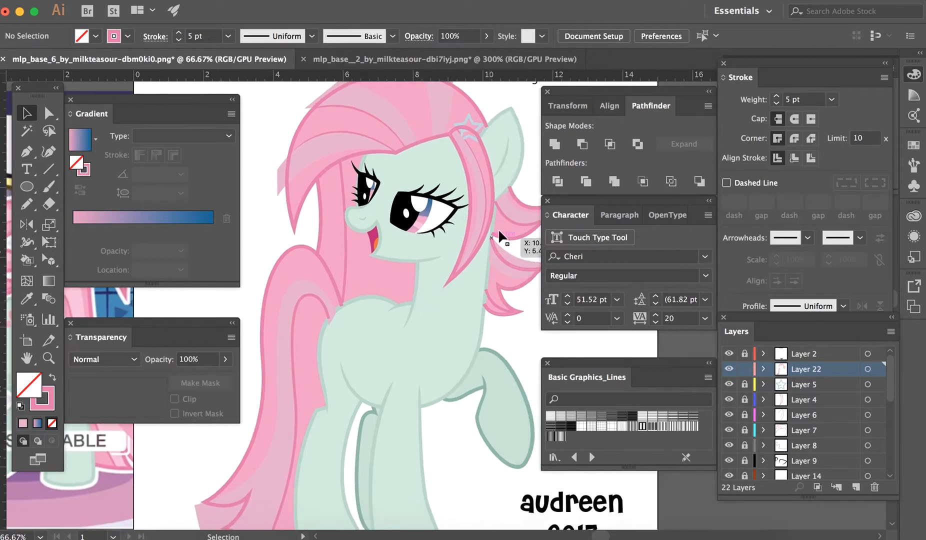
click(508, 215)
click(513, 247)
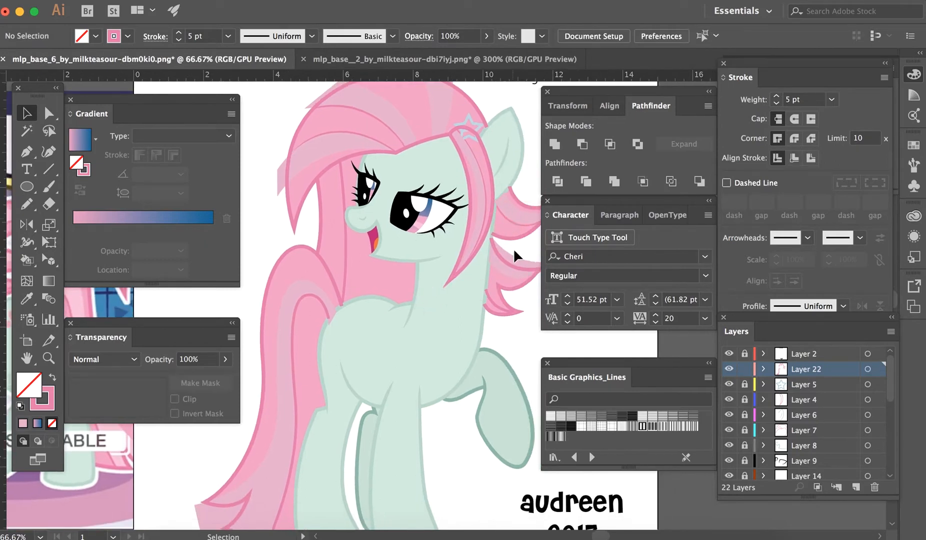
click(496, 308)
click(400, 347)
click(417, 318)
click(325, 313)
click(310, 295)
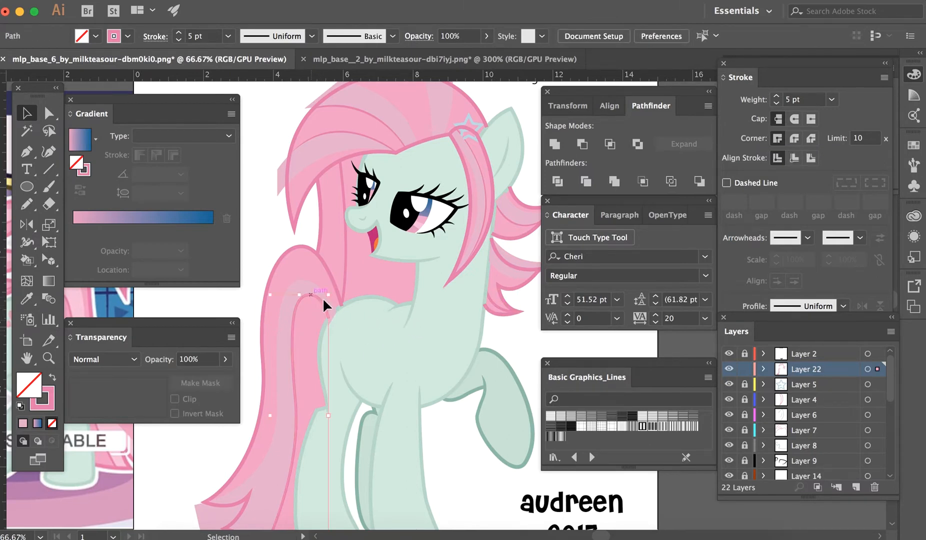
click(399, 351)
key(super+minus)
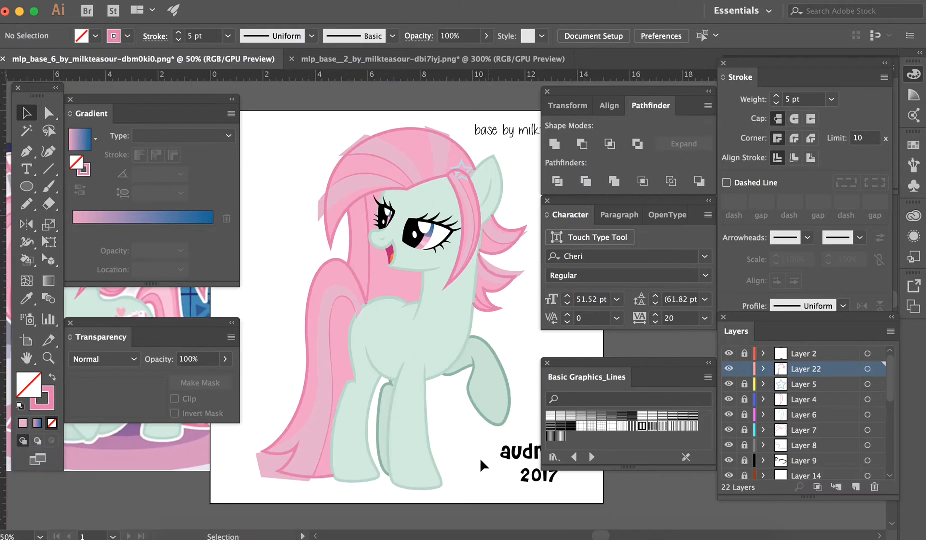
- Select all mane and tail artwork on Layer 22, convert its strokes to shapes with Outline Stroke, and deselect
drag(265, 149, 227, 91)
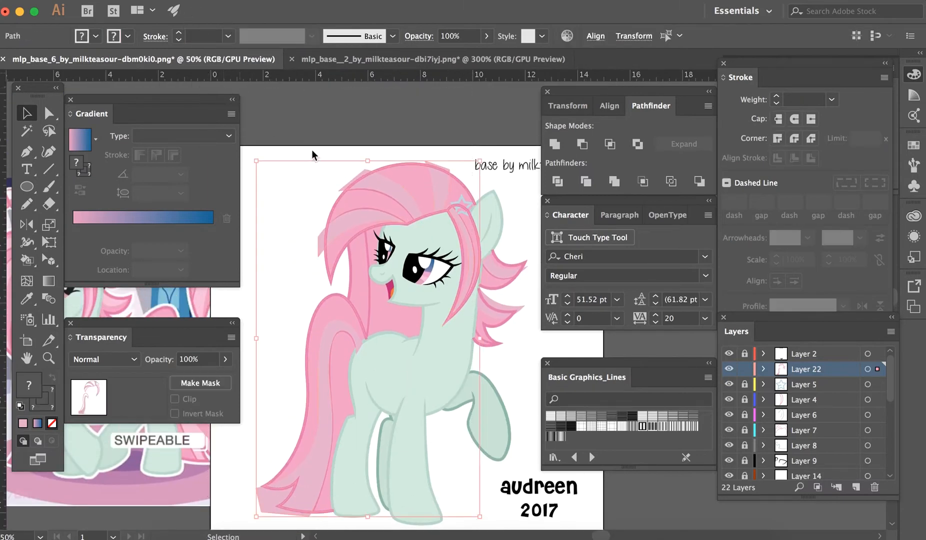
drag(293, 127, 545, 528)
click(199, 1)
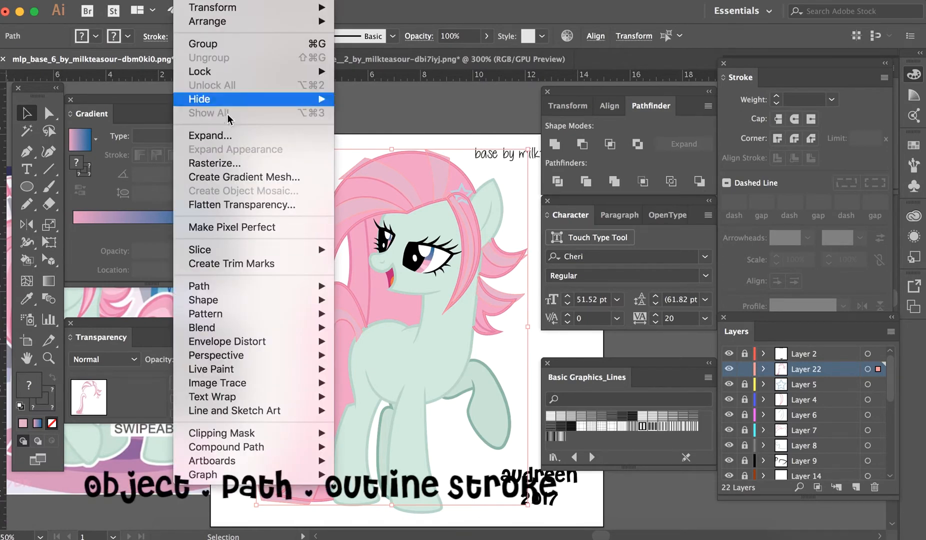
mouse_move(299, 288)
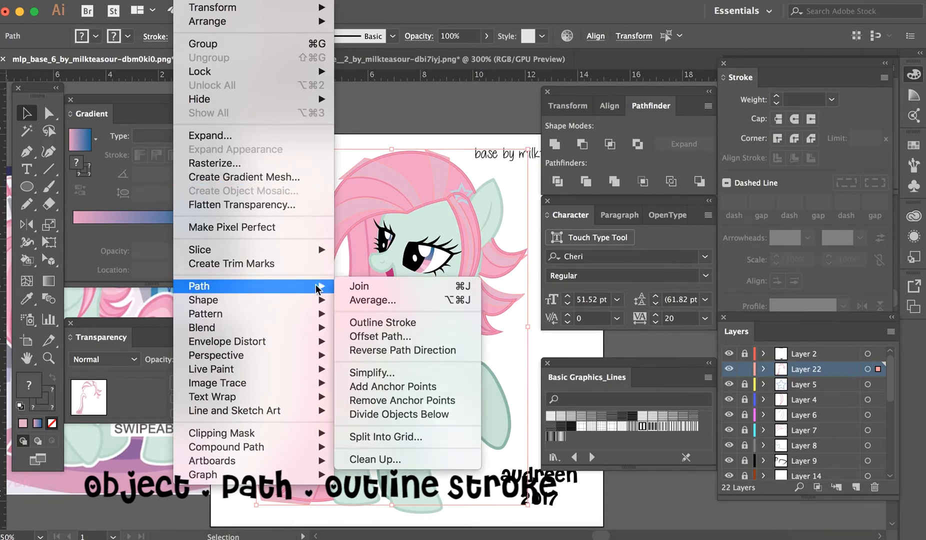
click(383, 320)
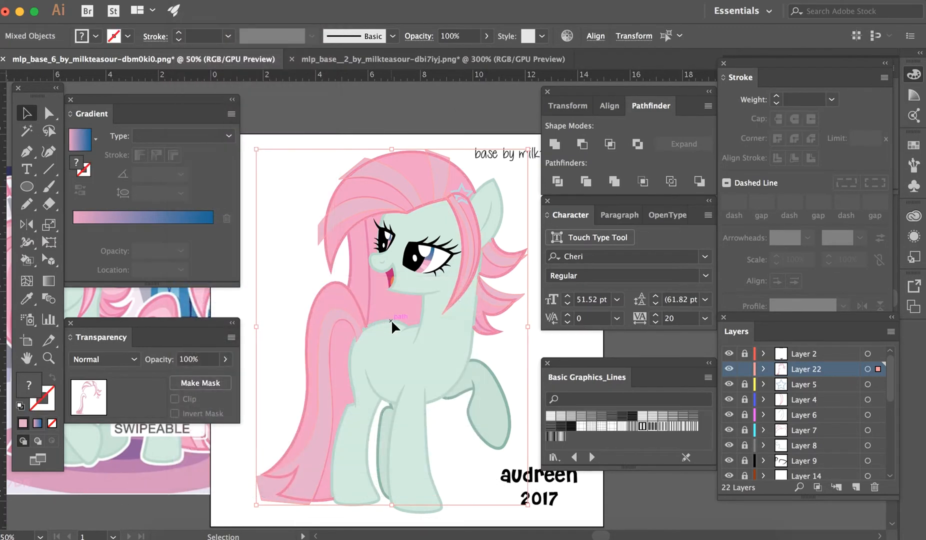
key(super+shift+a)
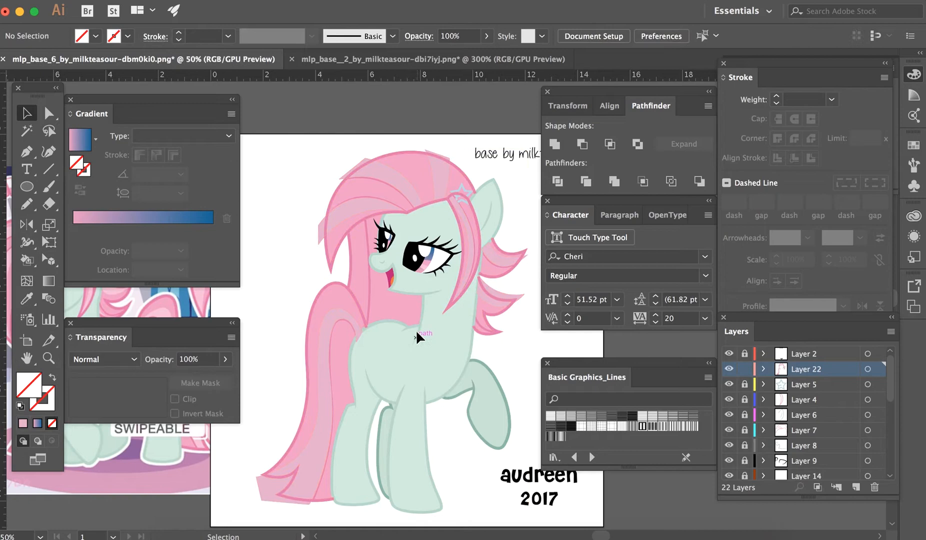
click(428, 199)
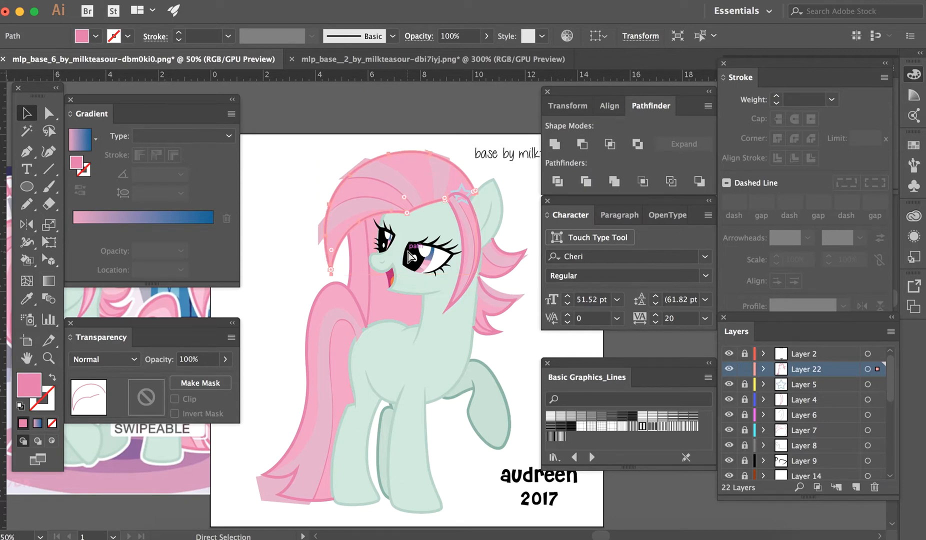
key(super+equal)
key(super+equal)
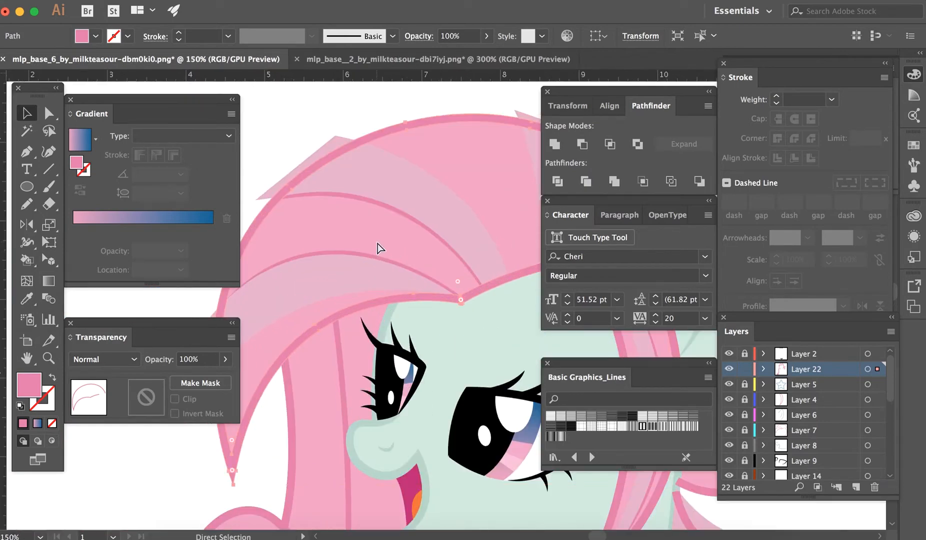
key(v)
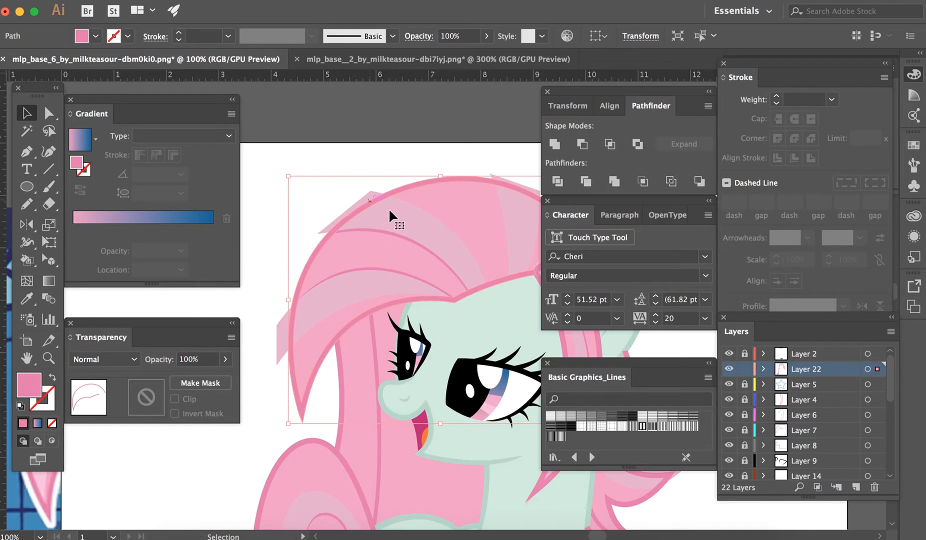
shift+click(344, 285)
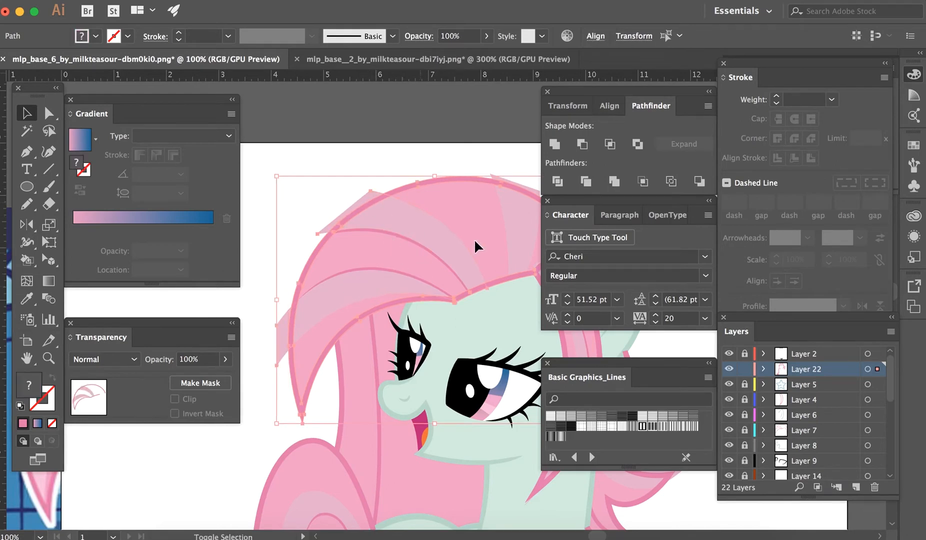
shift+click(511, 231)
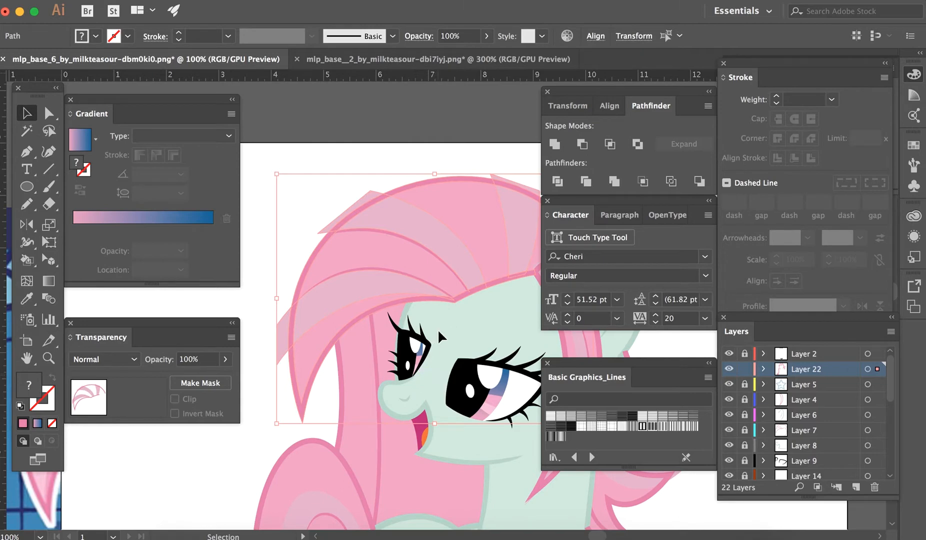
key(ctrl+shift+a)
- Isolate the upper mane shading shape, extend its lower end past the forehead outline with the Pen tool, and exit isolation
key(ctrl+plus)
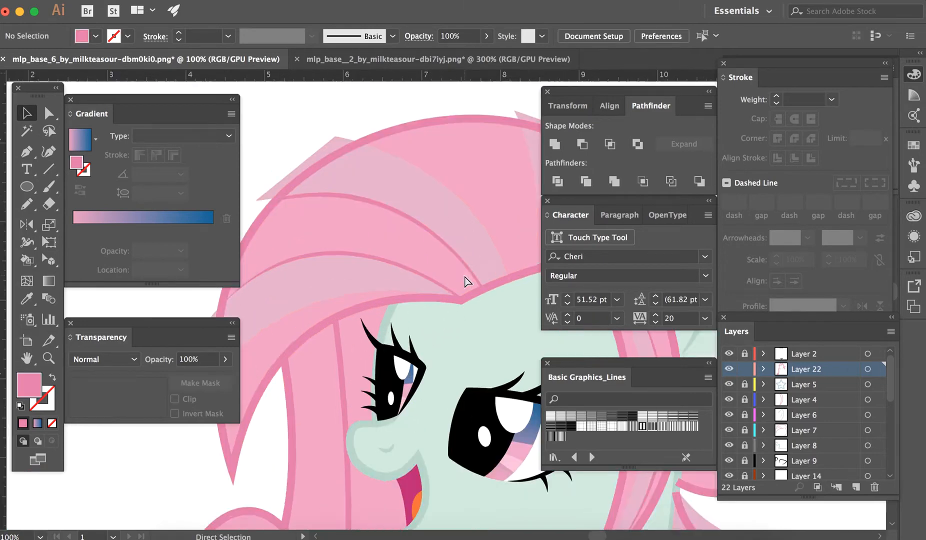
key(ctrl+plus)
double_click(487, 249)
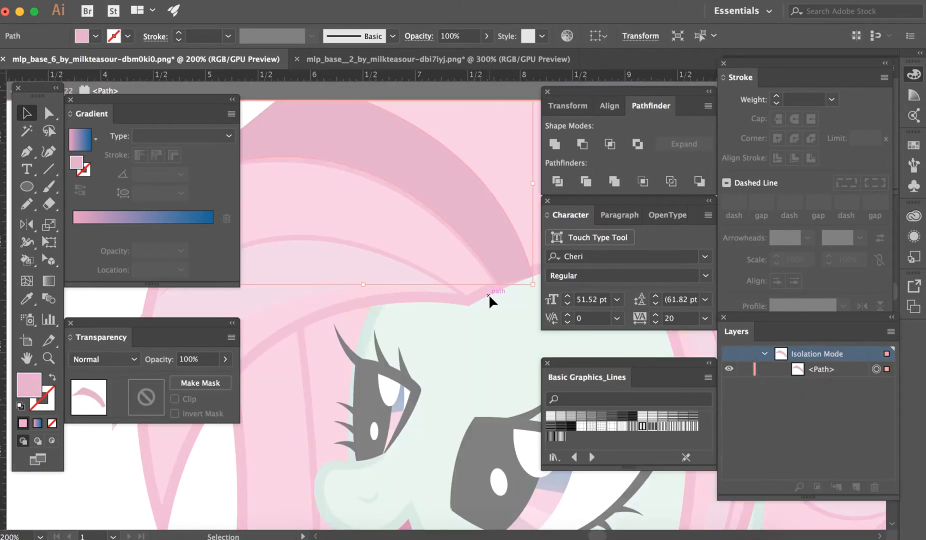
key(p)
click(501, 298)
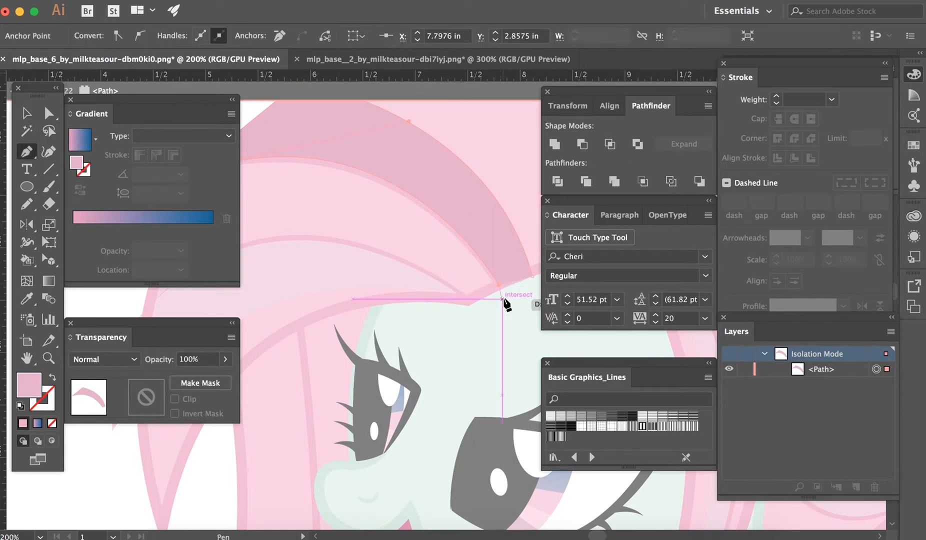
click(502, 297)
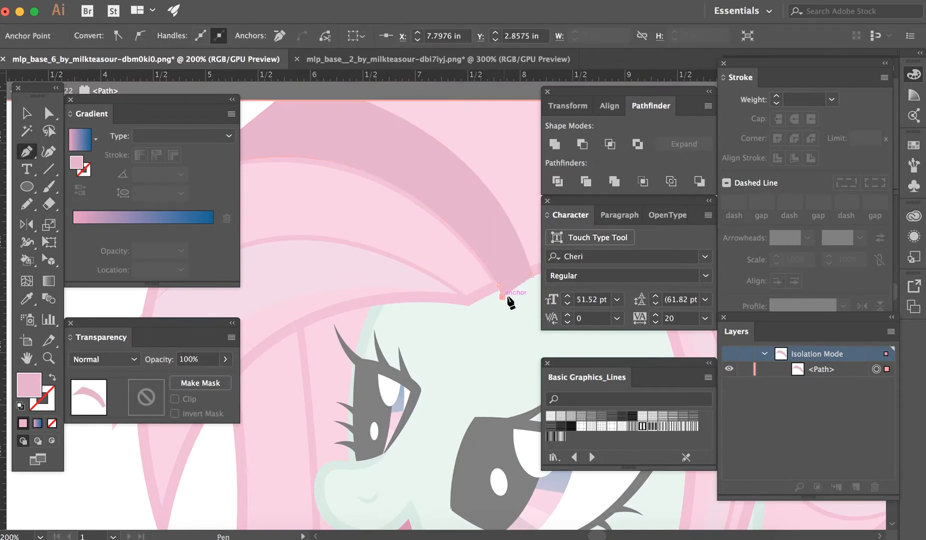
click(532, 277)
key(v)
double_click(488, 358)
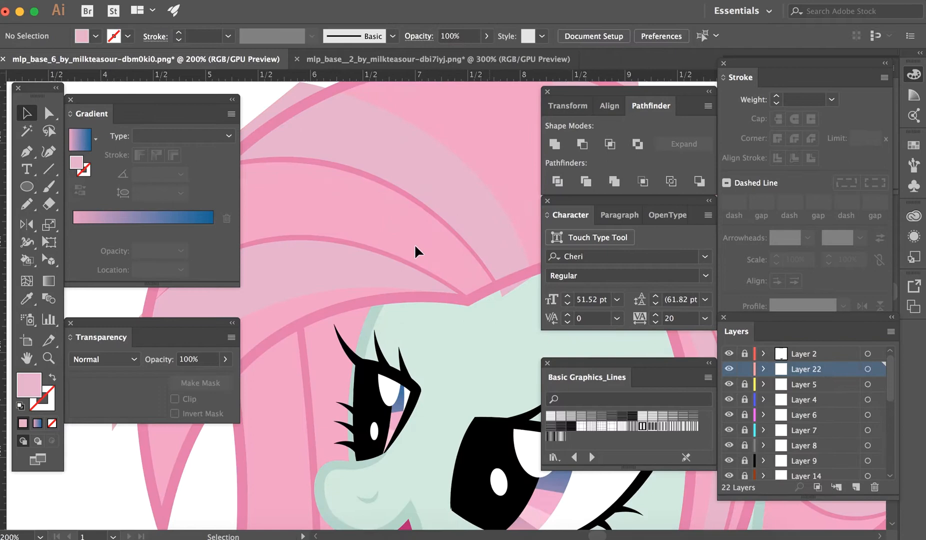
- Isolate the lower mane shading shape, move its tip anchor past the forehead outline, and exit isolation
click(404, 276)
double_click(403, 276)
key(a)
drag(464, 296, 479, 307)
click(459, 372)
key(v)
click(462, 349)
double_click(462, 349)
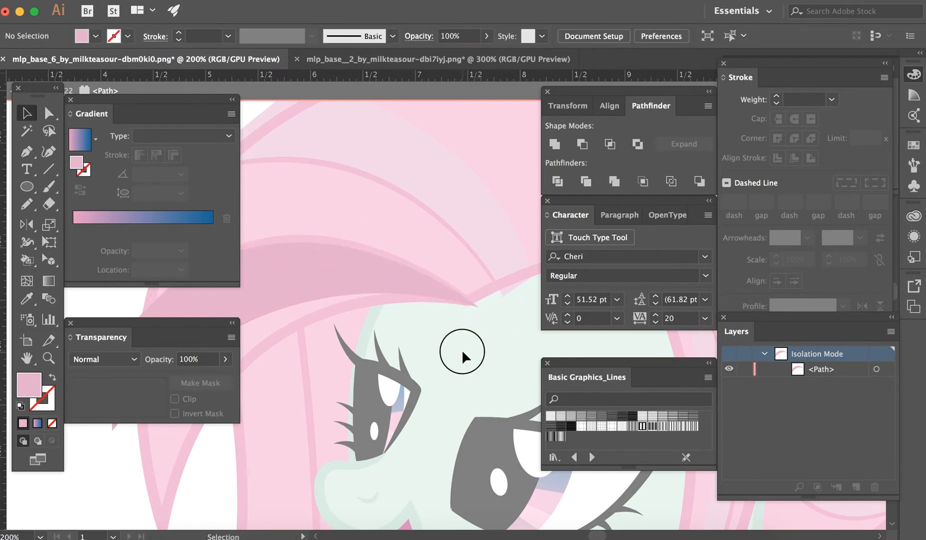
- Isolate the shading shape beside the star clip, move its two lower corners past the forehead outline, and exit isolation
scroll(448, 354, right, 5)
double_click(461, 242)
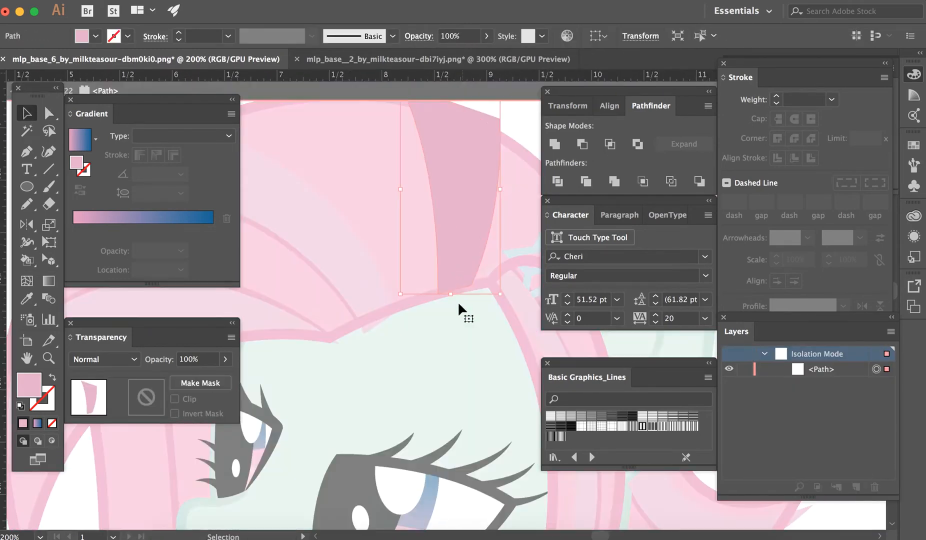
key(a)
drag(439, 295, 434, 304)
drag(472, 286, 471, 296)
click(457, 353)
key(v)
double_click(456, 350)
- Select the front mane outline with its shading shapes and trim the shading to the parts overlapping the outline
key(super+1)
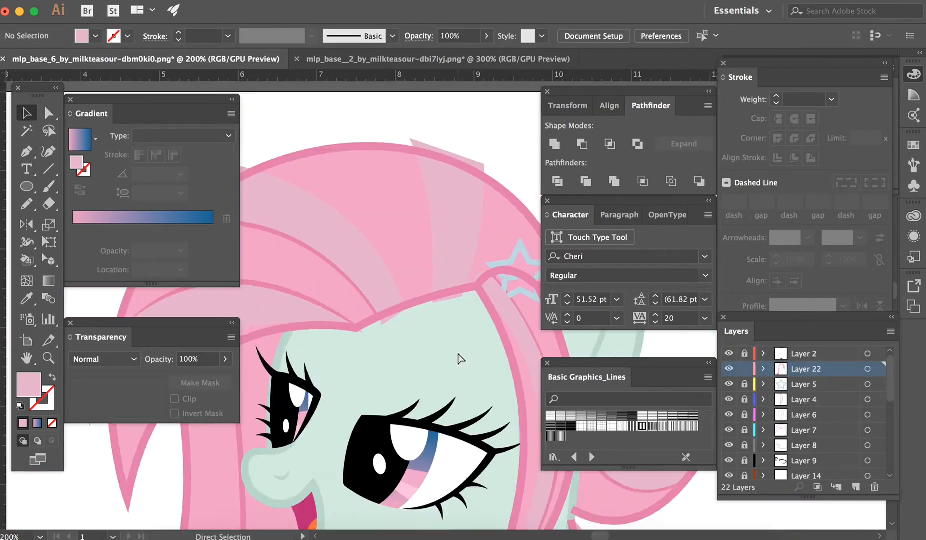
drag(304, 179, 300, 176)
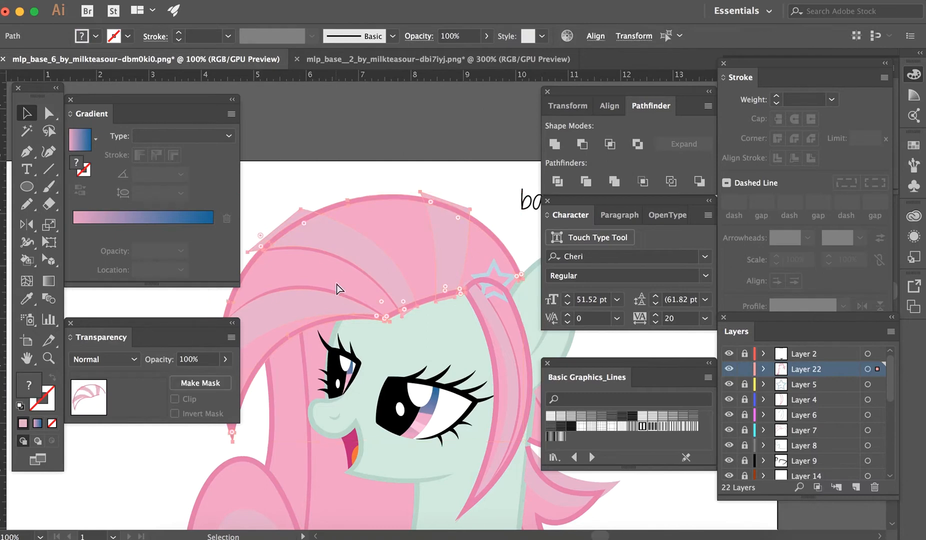
key(a)
key(v)
key(super+shift+a)
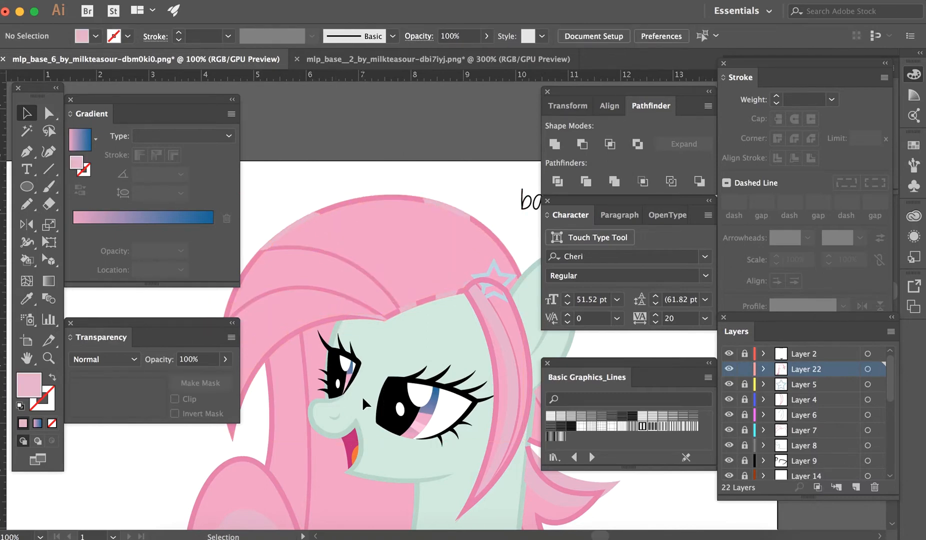
- Copy the two inner mane strand lines from Layer 7, lock that layer, and paste them in place on Layer 22
scroll(361, 395, left, 3)
scroll(361, 396, down, 1)
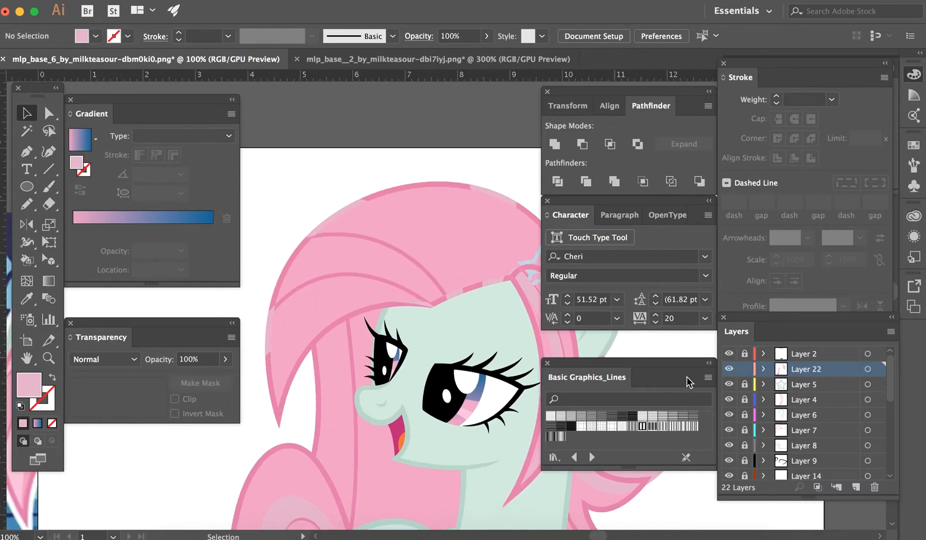
click(342, 272)
key(a)
shift+click(381, 248)
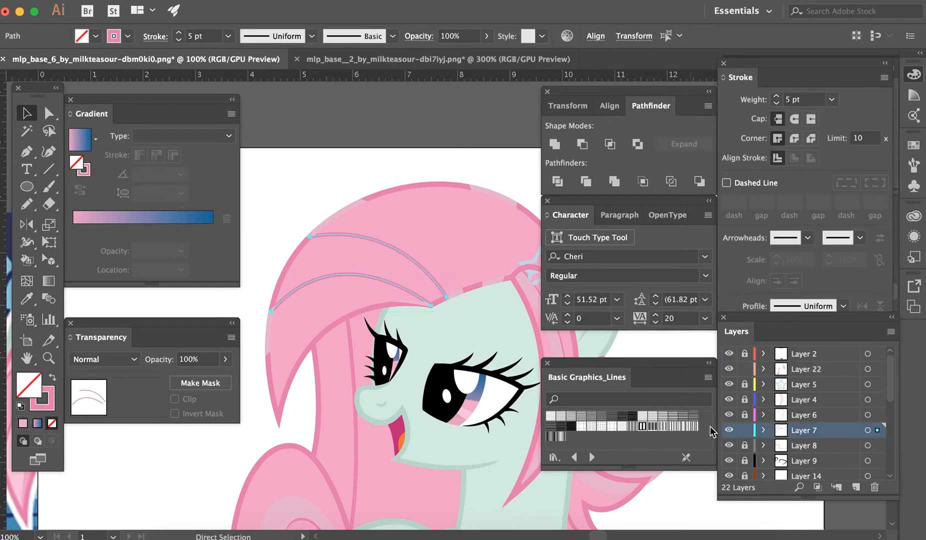
click(744, 429)
click(791, 367)
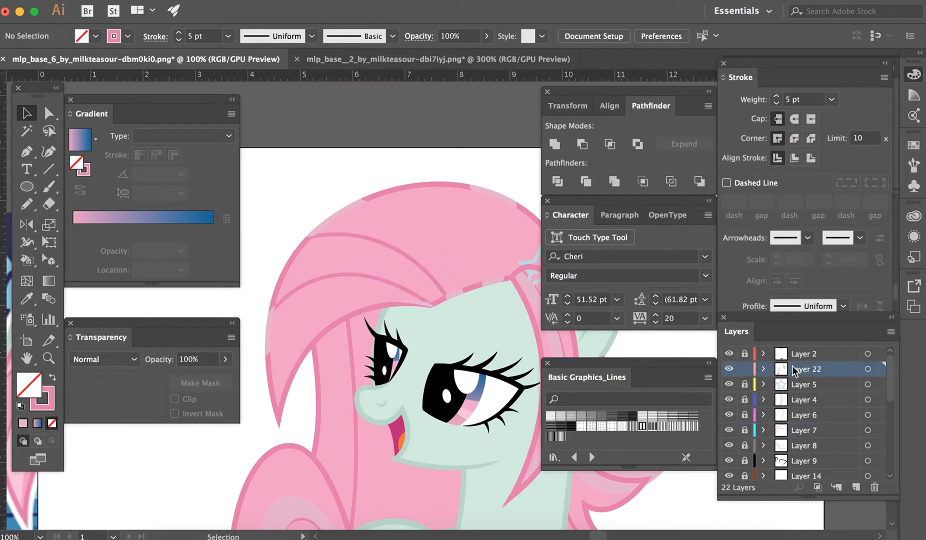
key(super+f)
click(455, 372)
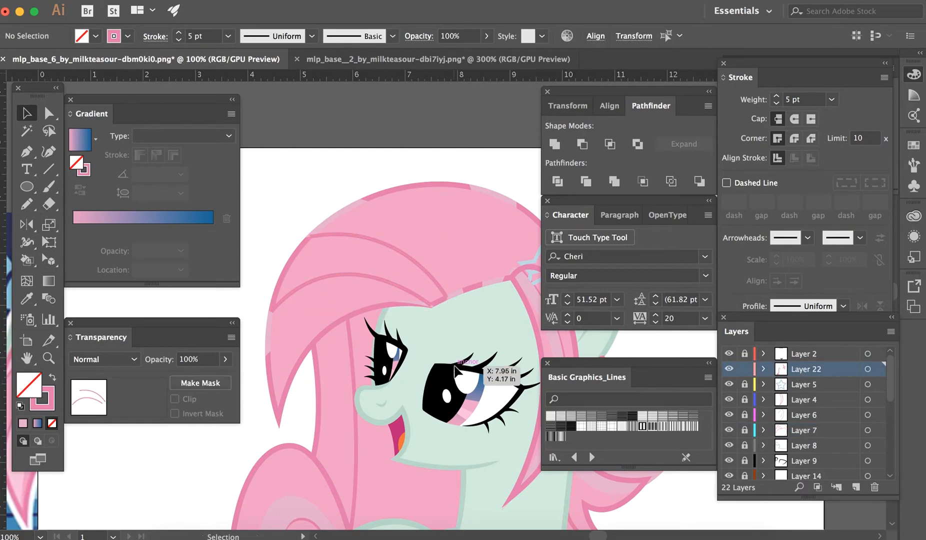
- Move the end anchor of the upper strand line down to the lower edge of the forehead outline
key(super+equal)
key(super+equal)
key(super+equal)
key(super+equal)
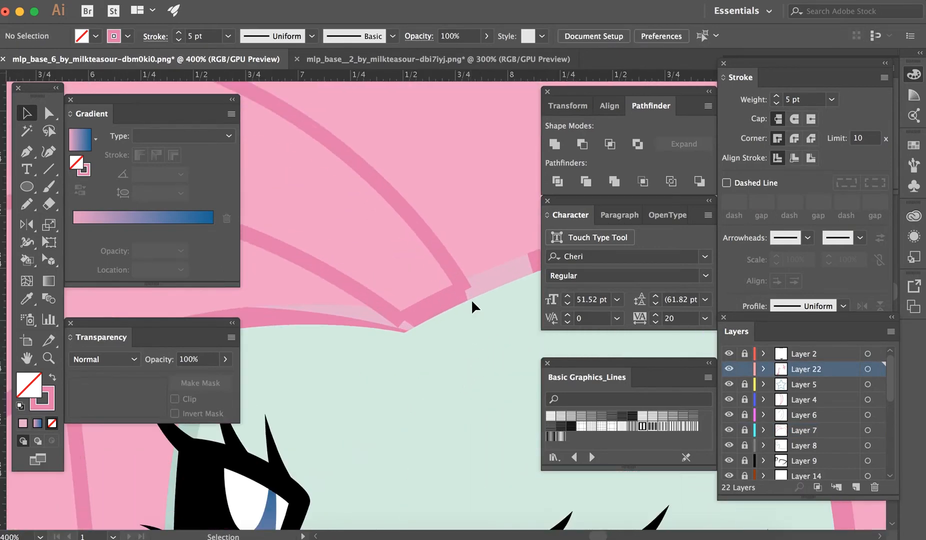
key(a)
drag(465, 290, 465, 301)
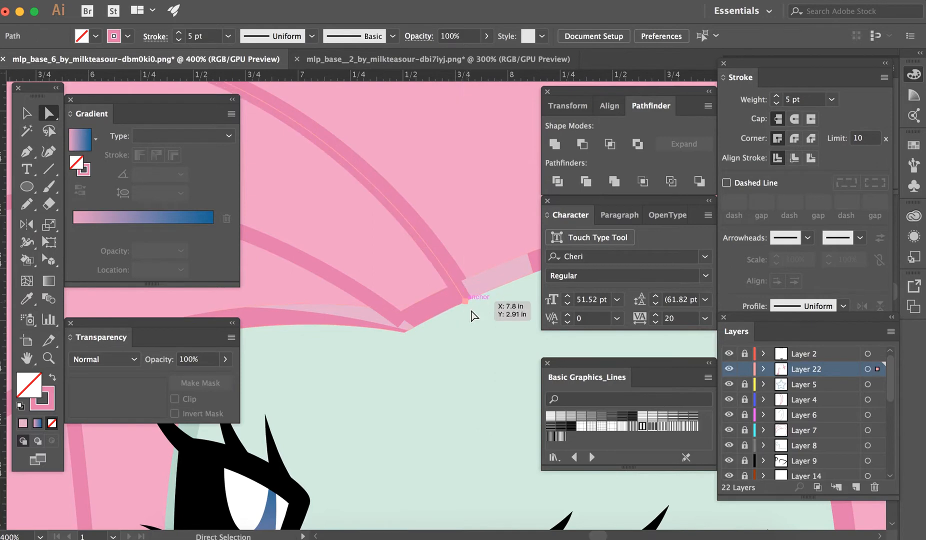
key(v)
click(475, 350)
key(super+z)
key(a)
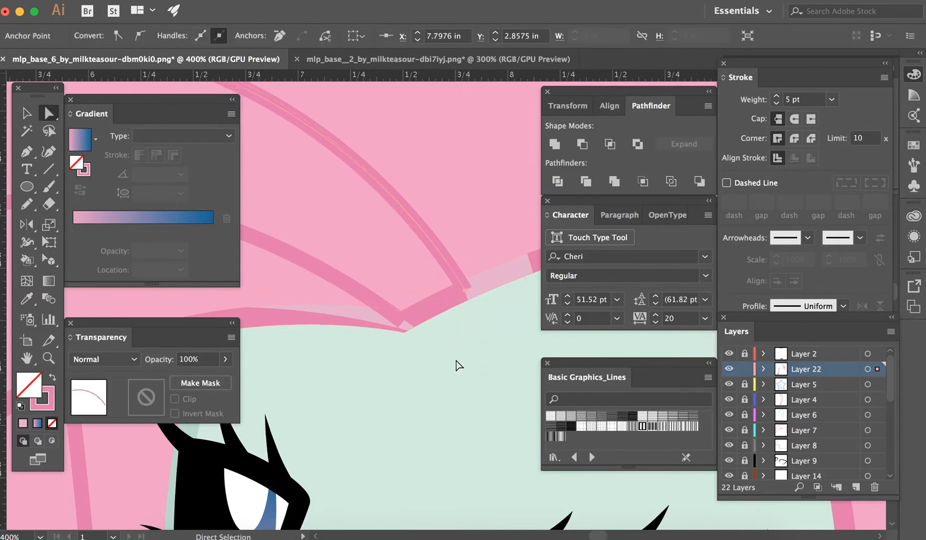
key(super+equal)
key(super+equal)
drag(442, 301, 451, 315)
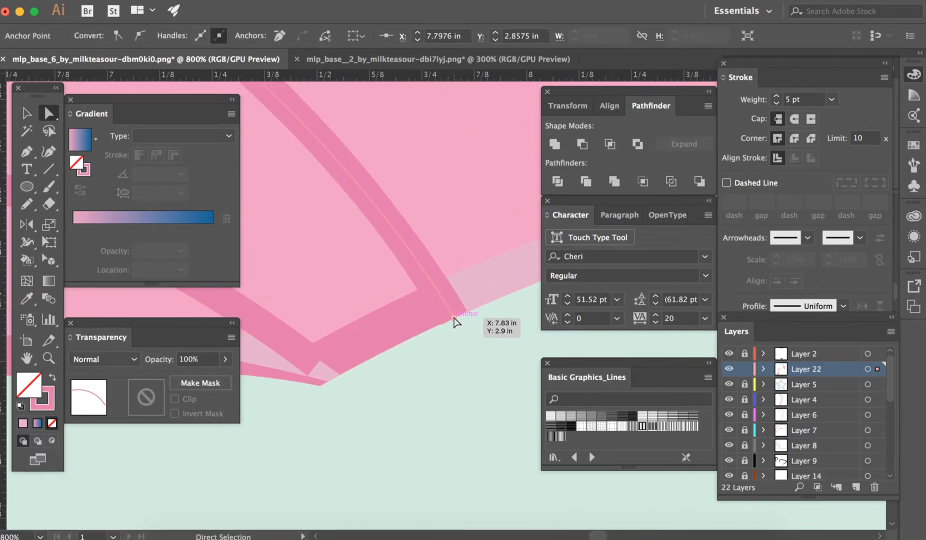
key(super+z)
key(v)
key(super+minus)
key(super+minus)
key(super+minus)
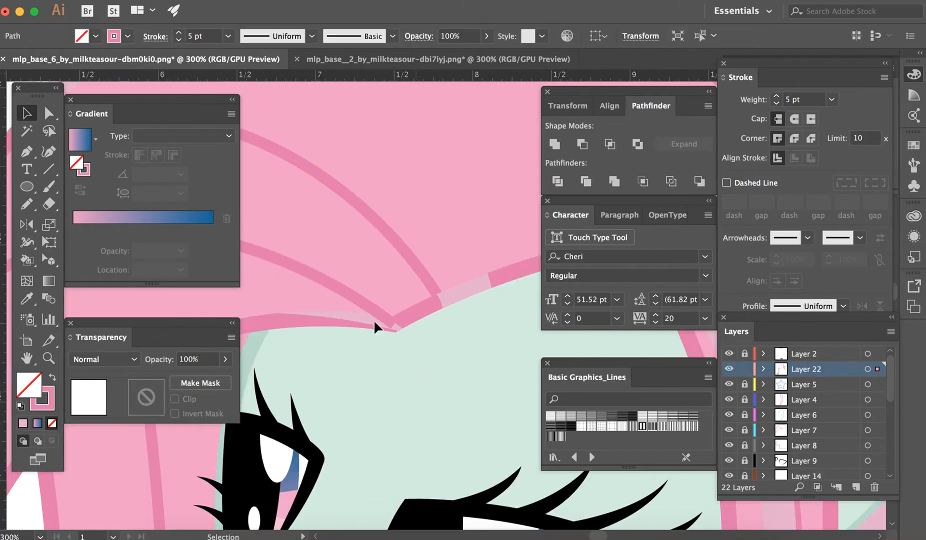
click(399, 337)
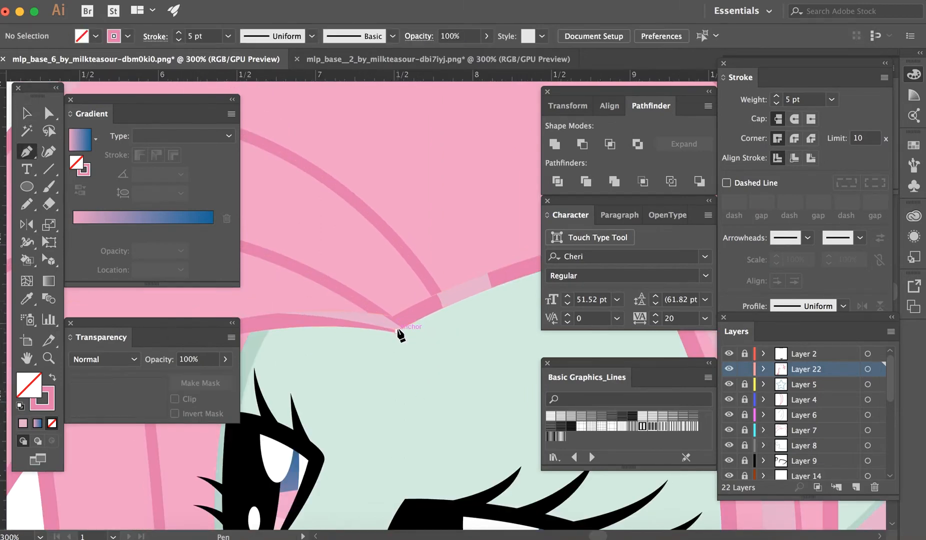
key(a)
key(super+minus)
key(super+minus)
- Lock Layer 22, unlock Layer 7, and reposition the forehead ends of the two inner mane strand lines against the outline
click(745, 369)
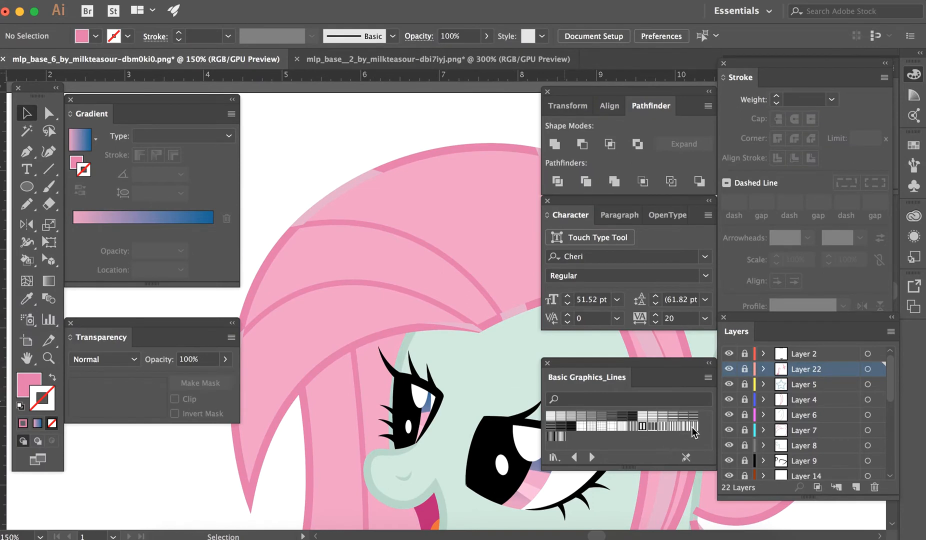
click(744, 430)
click(835, 430)
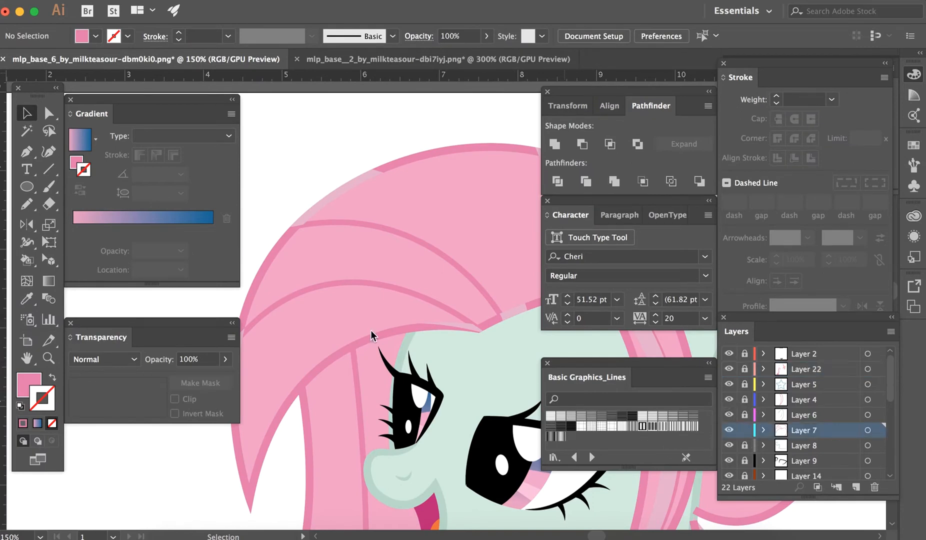
key(super+plus)
key(super+plus)
key(super+plus)
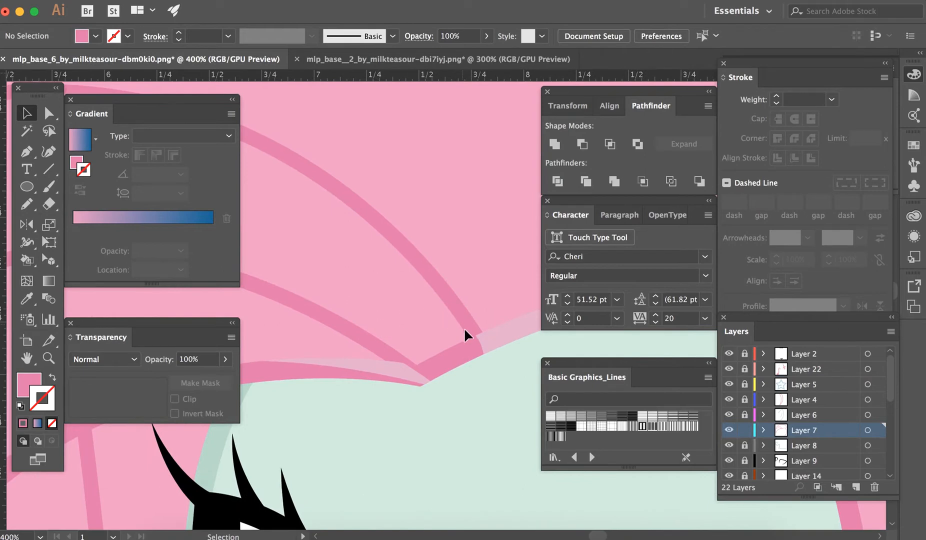
key(a)
click(478, 344)
mouse_move(479, 344)
mouse_down()
mouse_move(450, 375)
mouse_move(417, 378)
mouse_move(428, 375)
mouse_up()
click(473, 436)
- Adjust the back ends of the two inner mane strand lines to fit inside the outer mane outline
scroll(475, 439, left, 8)
scroll(474, 439, up, 3)
drag(351, 225, 342, 235)
key(v)
click(320, 174)
scroll(319, 174, down, 5)
scroll(320, 173, left, 4)
key(a)
drag(295, 402, 301, 373)
key(v)
click(302, 288)
key(a)
scroll(302, 289, down, 4)
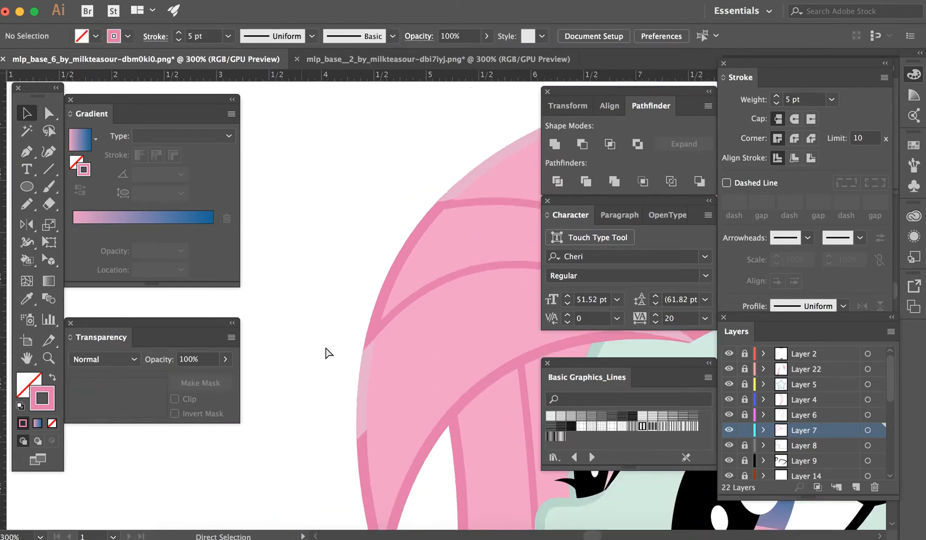
- Unlock Layer 22 and make a clipping mask from the outline and shading of the mane lock beneath the star clip
key(v)
scroll(475, 422, right, 4)
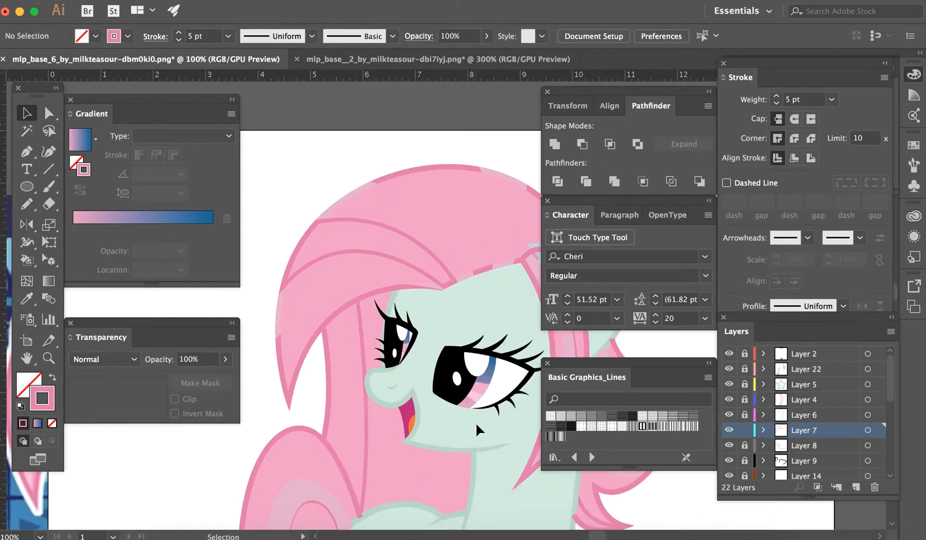
scroll(475, 422, down, 2)
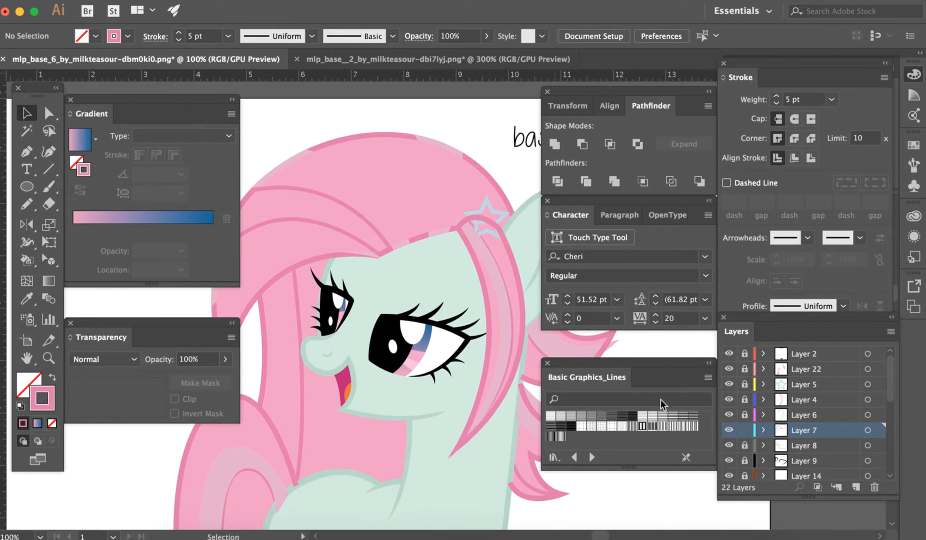
click(745, 369)
click(468, 386)
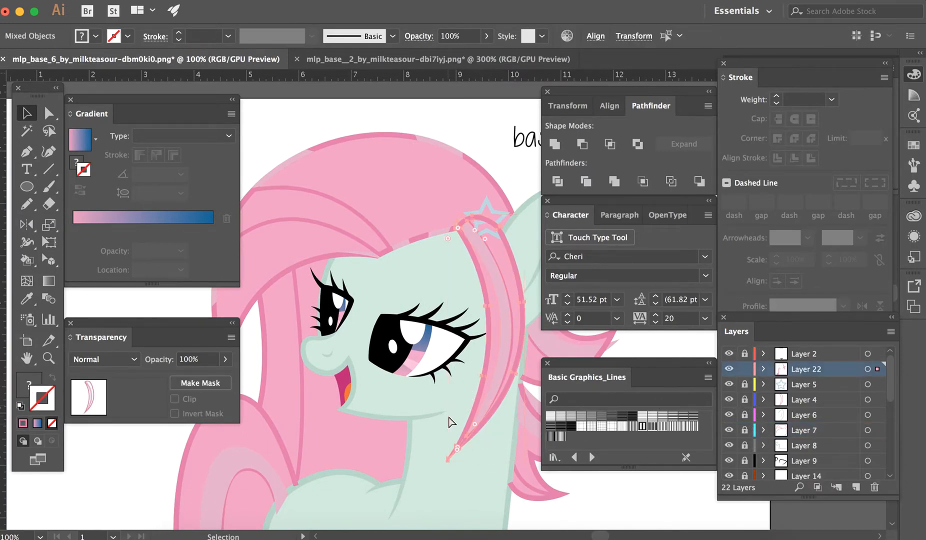
key(super+7)
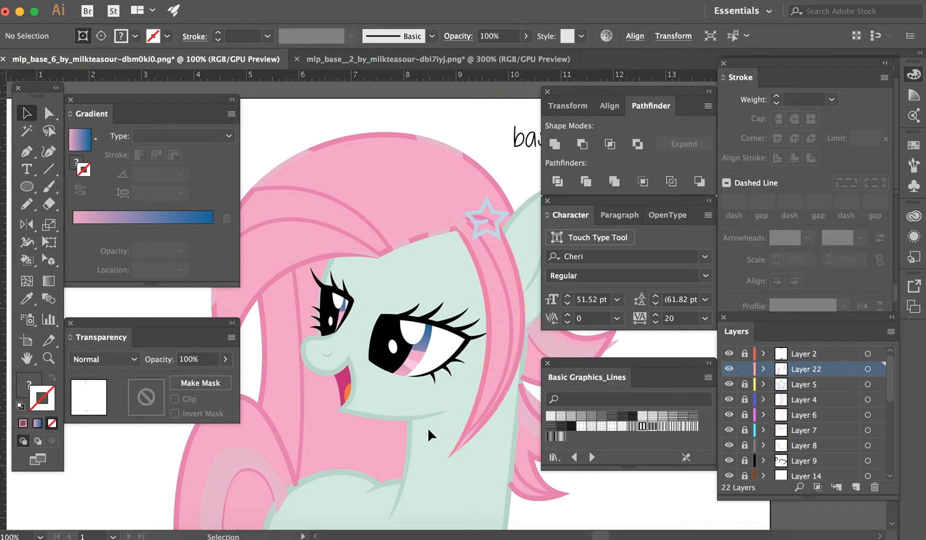
click(427, 427)
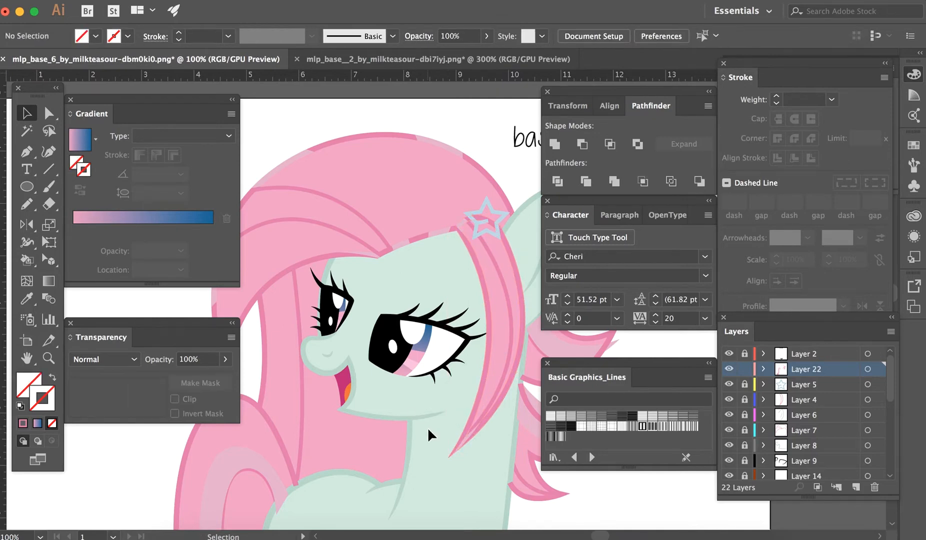
- Lock Layer 22, unlock Layer 7, and adjust both end anchors of the inner line in the mane lock beneath the star clip
click(745, 369)
click(744, 429)
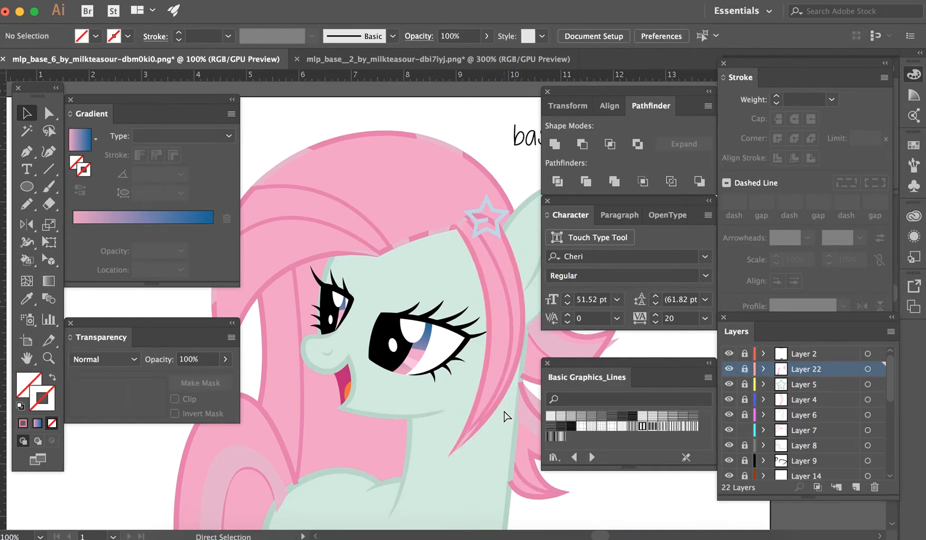
key(super+plus)
key(super+plus)
key(super+plus)
scroll(496, 348, up, 5)
scroll(496, 348, right, 3)
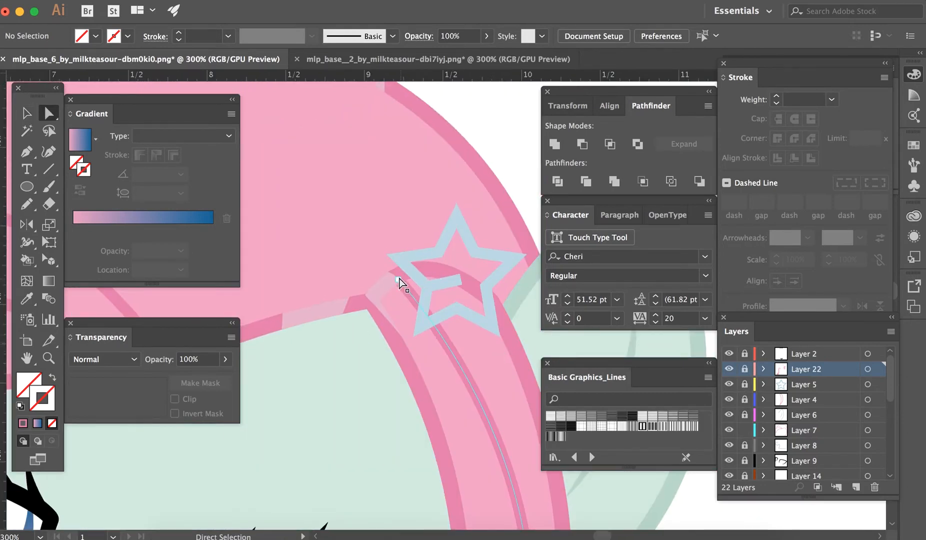
drag(398, 278, 404, 273)
click(344, 377)
scroll(344, 379, down, 9)
key(a)
drag(357, 489, 372, 488)
click(457, 471)
key(v)
key(super+minus)
key(super+minus)
key(super+minus)
click(524, 314)
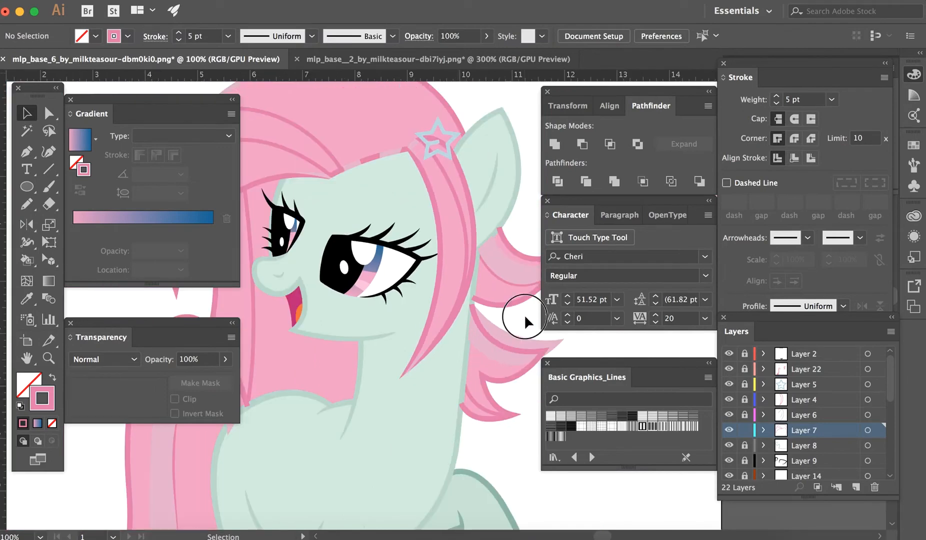
- Lock Layer 7, unlock Layer 22, and clip the shading to the outlines of the mane tufts behind the neck
scroll(496, 366, right, 2)
click(744, 431)
click(744, 369)
drag(522, 320, 471, 239)
key(super+8)
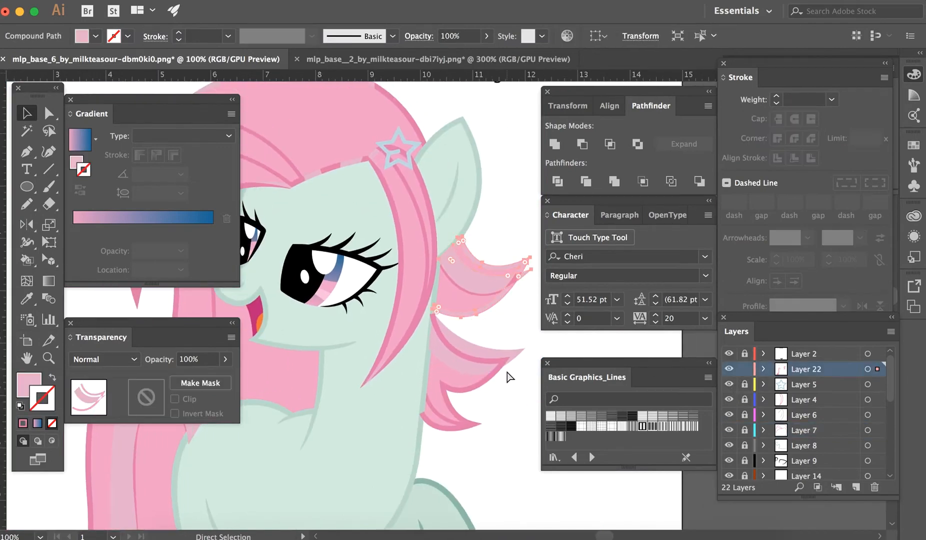
key(super+z)
key(super+7)
drag(518, 378, 465, 333)
key(super+7)
click(516, 433)
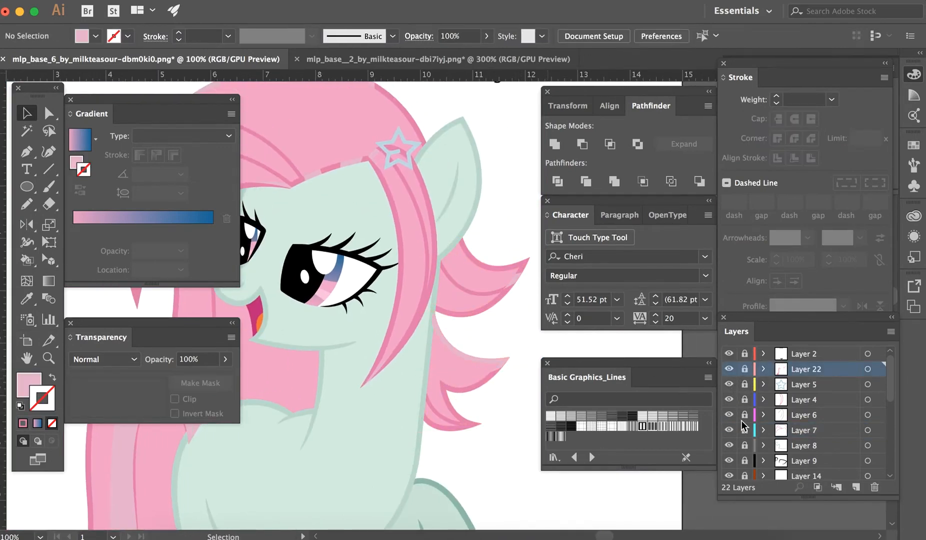
- Unlock Layer 18, nudge the inner line of the upper back mane tuft slightly down and left, and lock the layer again
scroll(744, 414, down, 5)
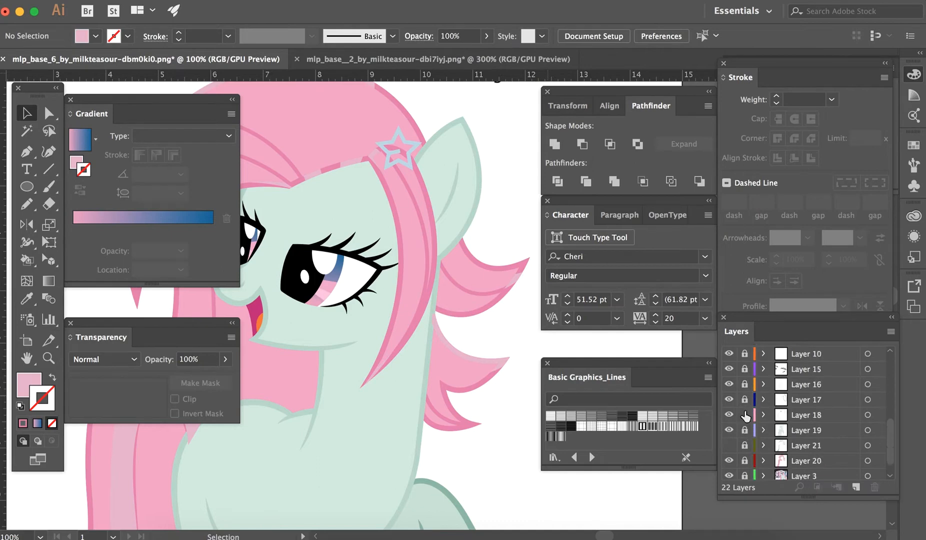
click(745, 415)
key(a)
click(509, 288)
key(Down)
key(Down)
key(Left)
key(Left)
key(v)
click(512, 323)
click(745, 415)
scroll(745, 415, up, 3)
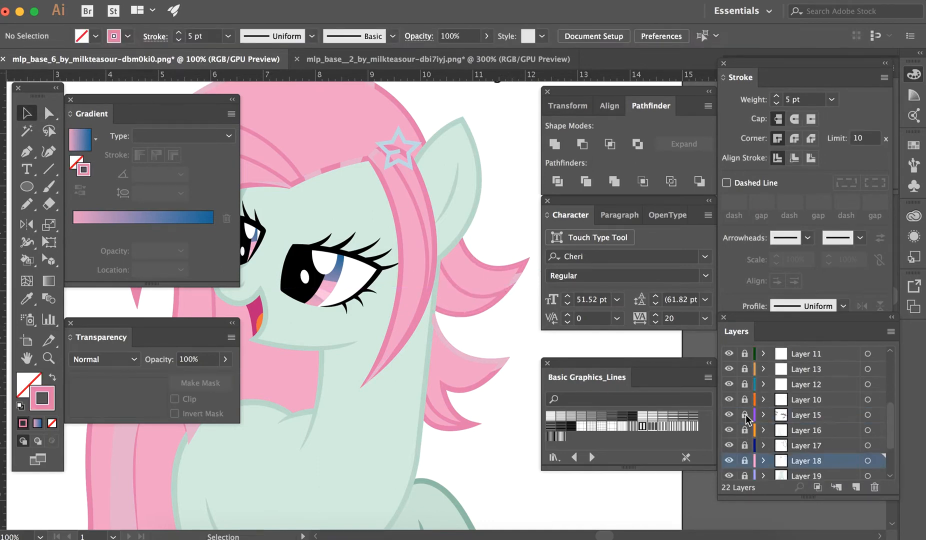
- Select the tail outline with its shading shapes and clip the shading to the outline
key(super+minus)
click(332, 435)
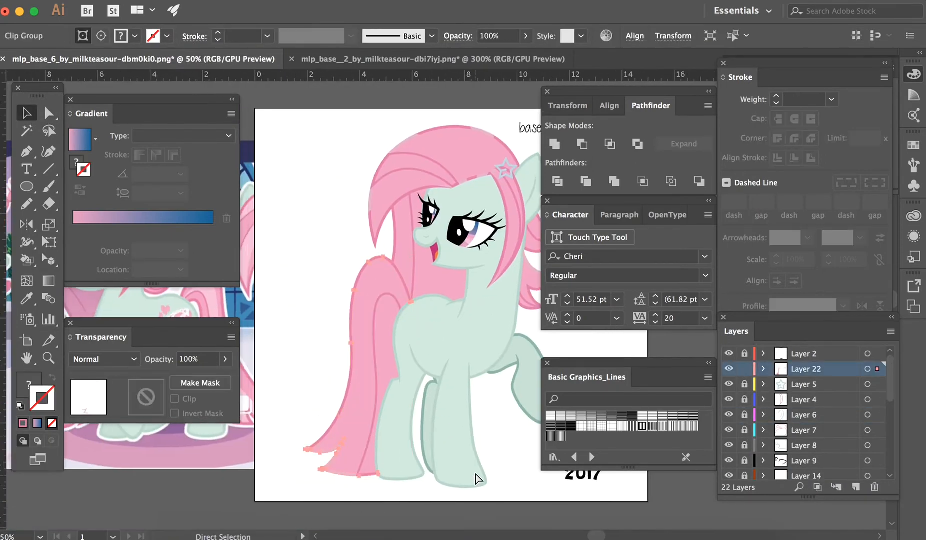
key(super+x)
scroll(476, 470, left, 2)
scroll(476, 470, down, 2)
key(super+equal)
key(super+equal)
scroll(475, 470, down, 4)
key(super+minus)
key(super+minus)
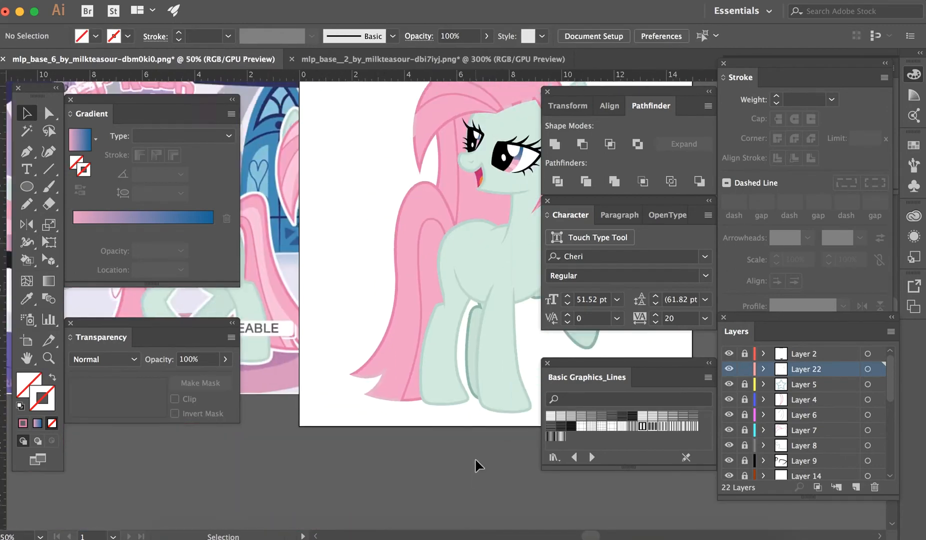
- Show and unlock Layer 21 and recolor all its hair shading shapes with the light mane pink sampled from the reference artwork
scroll(475, 457, right, 2)
scroll(475, 457, up, 2)
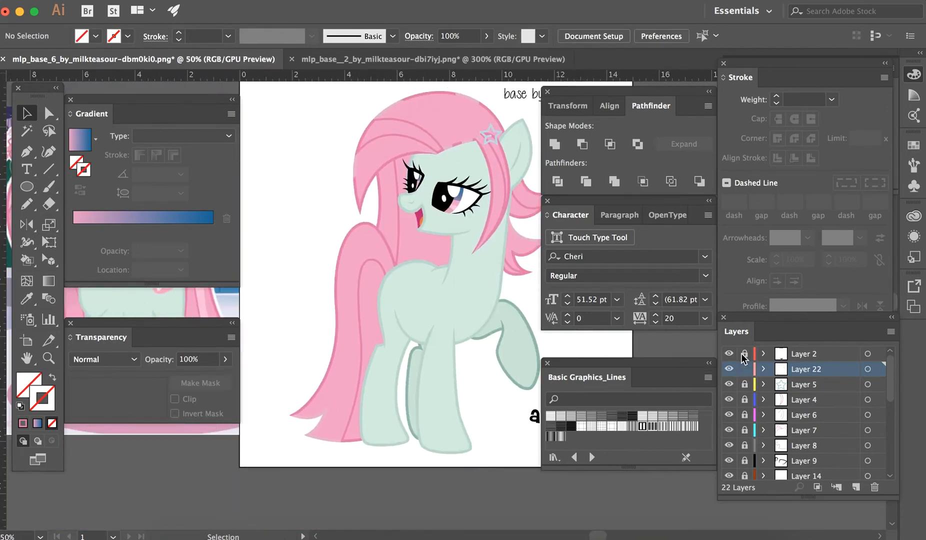
click(745, 354)
scroll(759, 410, down, 5)
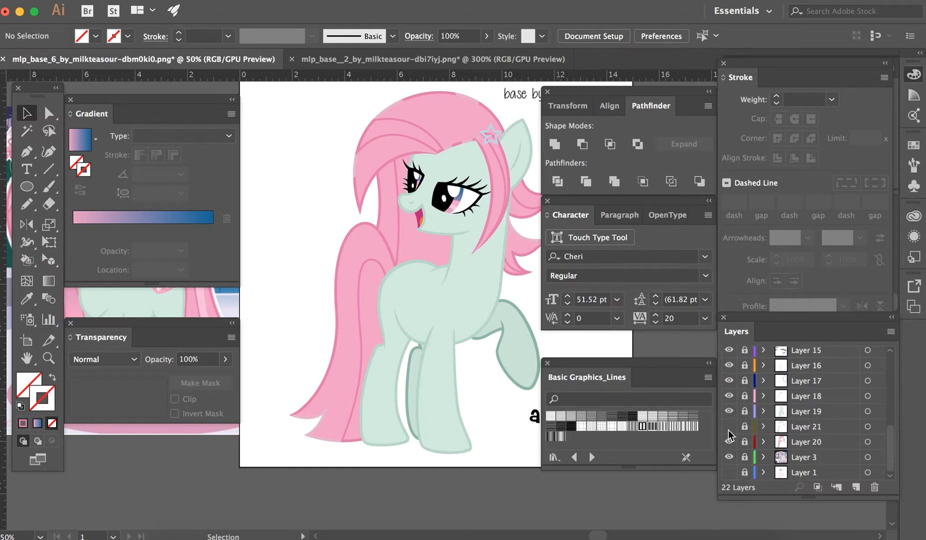
click(744, 426)
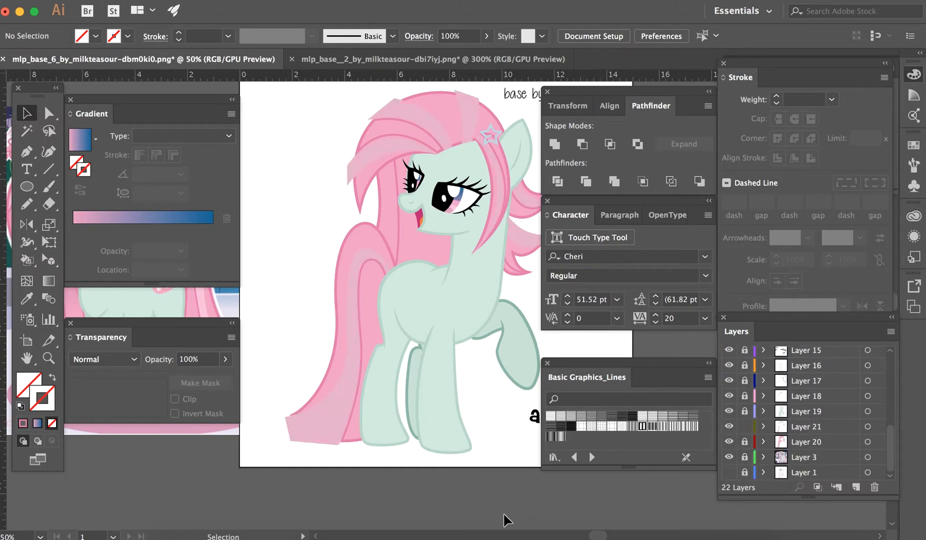
click(316, 127)
scroll(312, 238, left, 10)
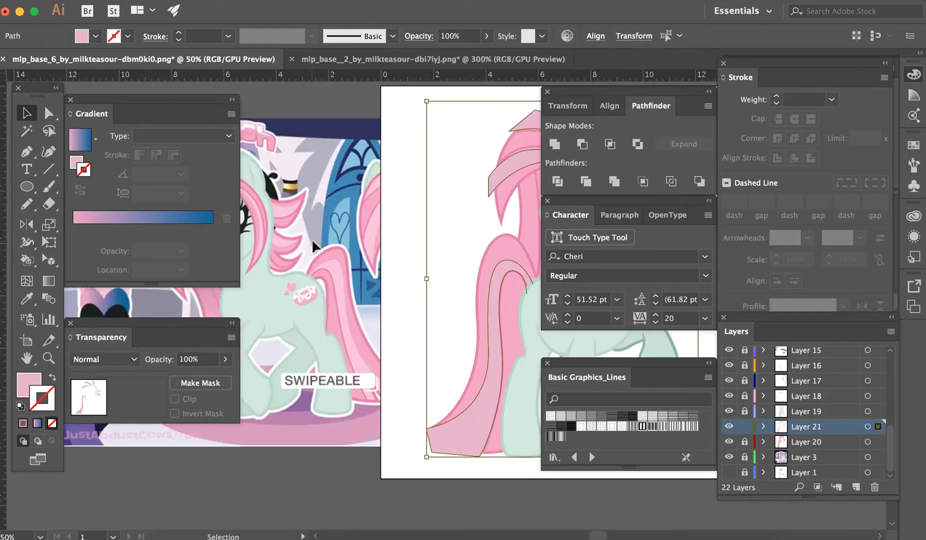
key(i)
click(358, 294)
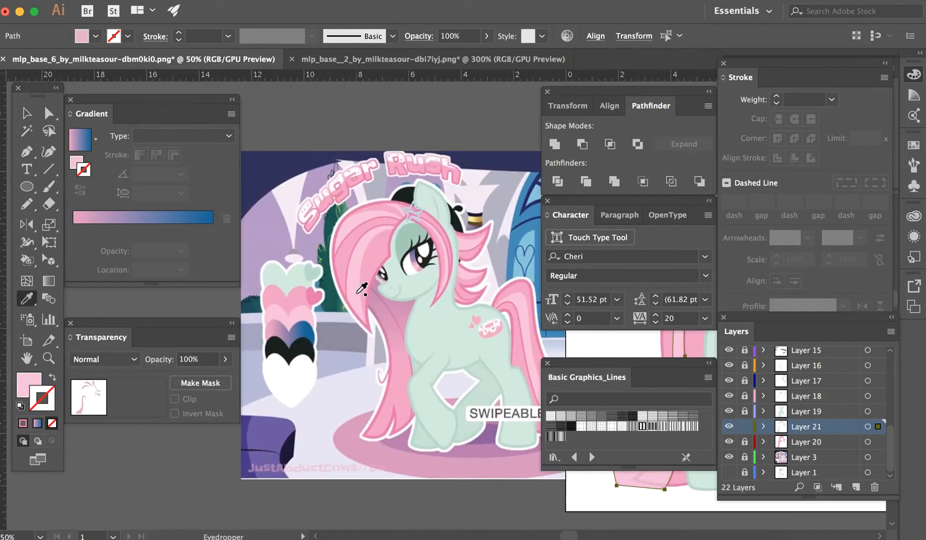
key(v)
click(406, 364)
- Curve the upper edge of the lower front mane highlight up to meet the strand line above it
scroll(406, 364, right, 10)
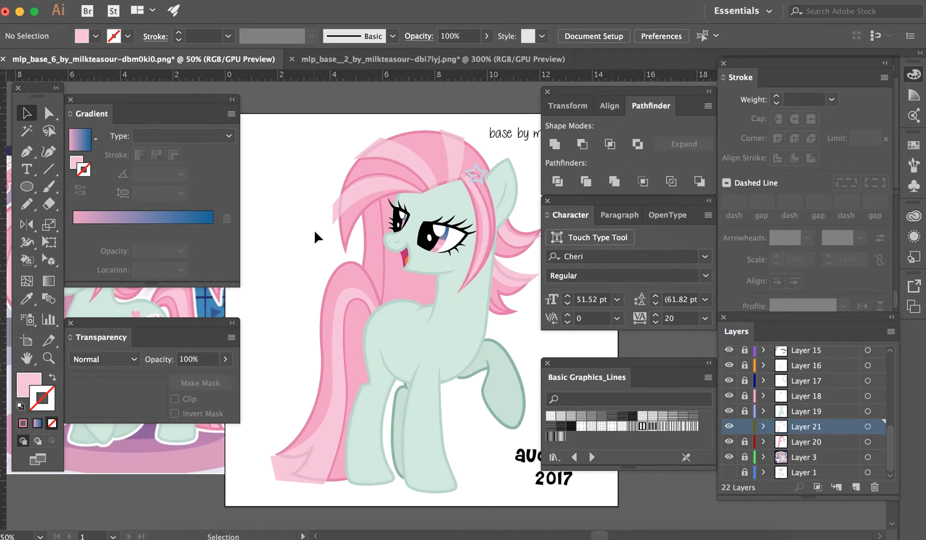
key(super+equal)
key(super+equal)
key(super+equal)
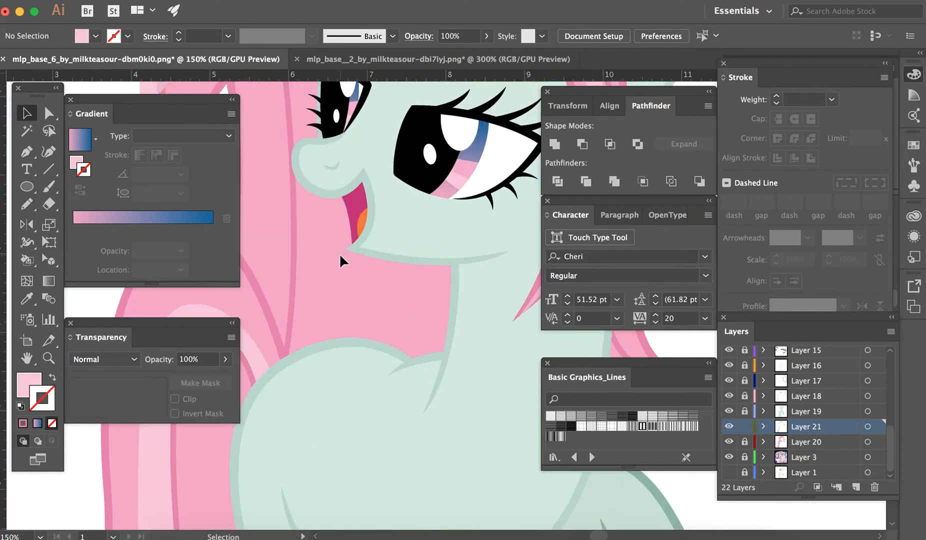
key(super+equal)
key(super+equal)
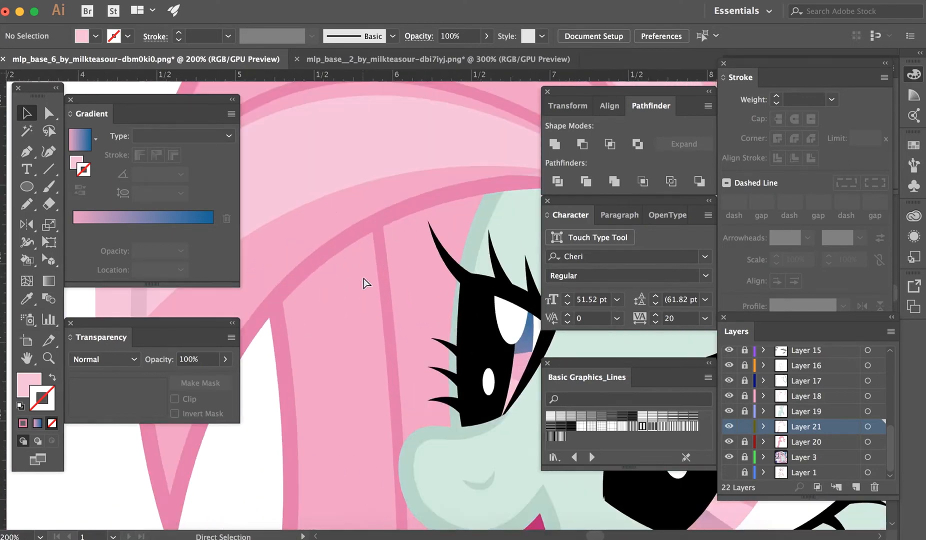
key(super+minus)
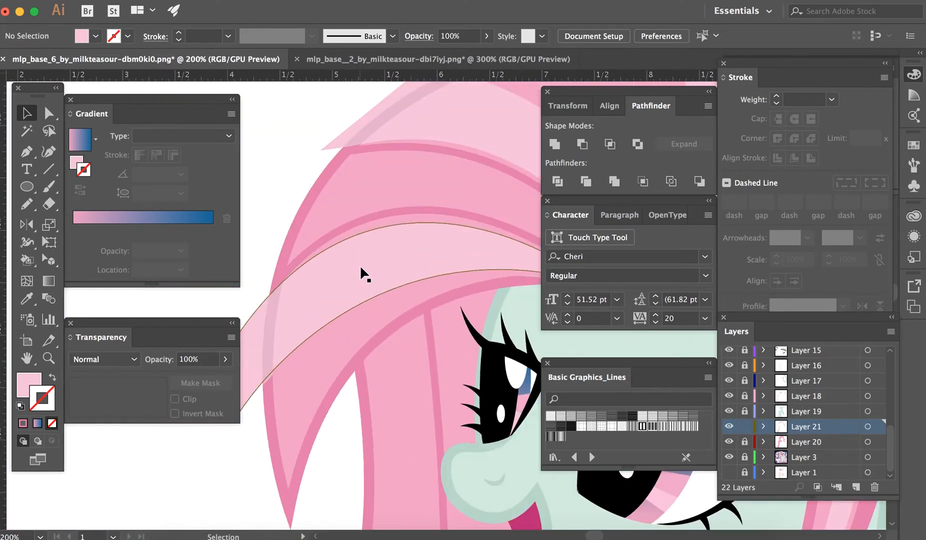
key(shift+c)
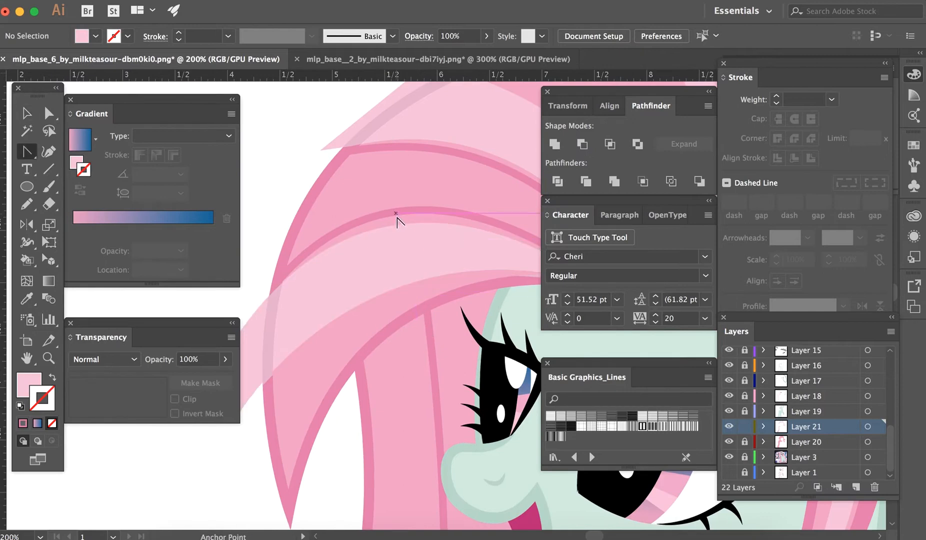
drag(405, 225, 405, 209)
key(v)
click(421, 192)
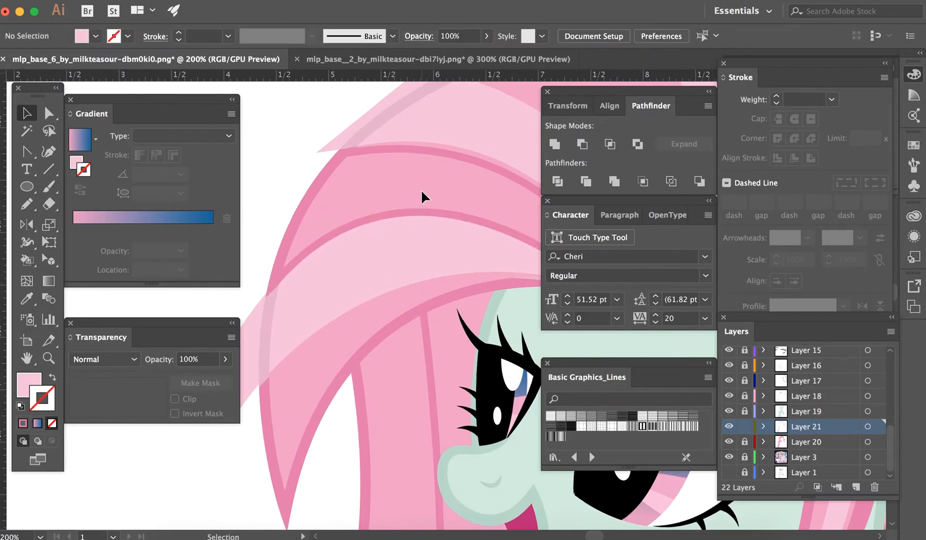
- Bend the lower edge of the upper mane highlight down to follow the upper strand line
scroll(421, 192, right, 3)
scroll(422, 192, up, 1)
key(shift+c)
drag(436, 172, 448, 195)
key(v)
click(438, 224)
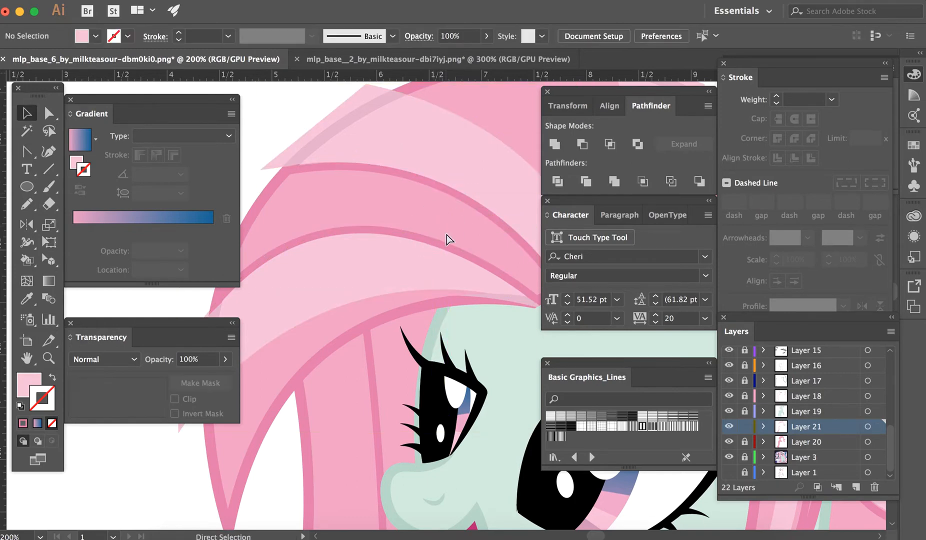
key(super+minus)
key(super+minus)
key(super+minus)
scroll(445, 231, right, 3)
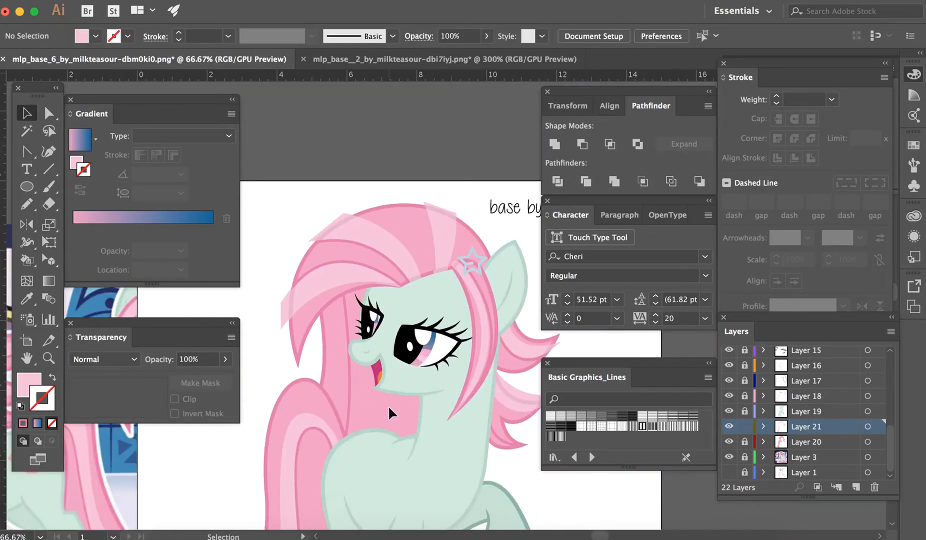
- Lock Layer 21, unlock Layer 20, and copy the Live Paint group of the pony's hair
scroll(388, 405, down, 4)
scroll(388, 404, right, 3)
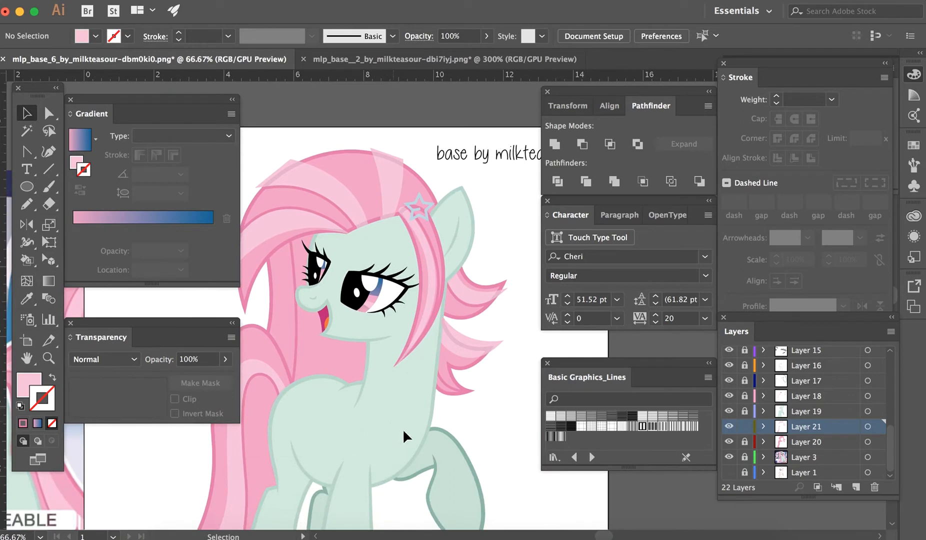
key(super+minus)
click(744, 442)
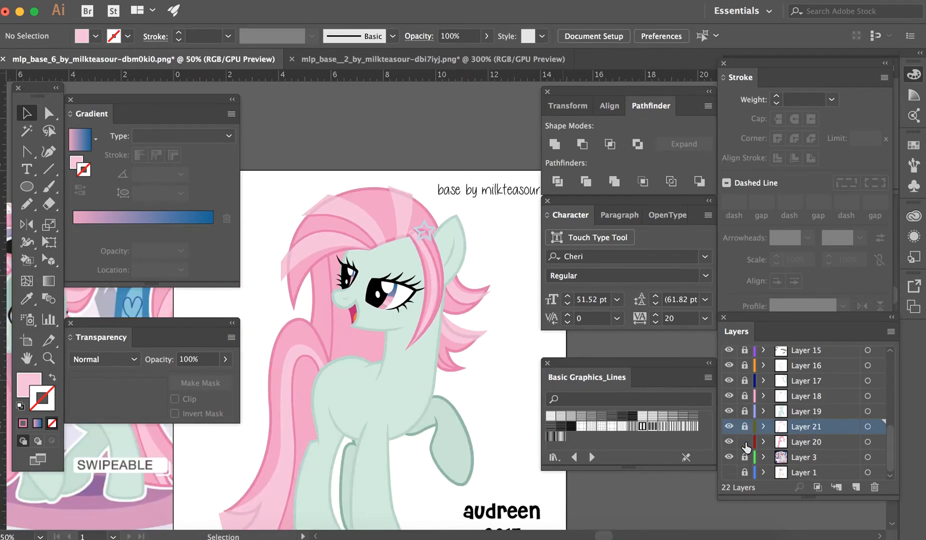
click(455, 400)
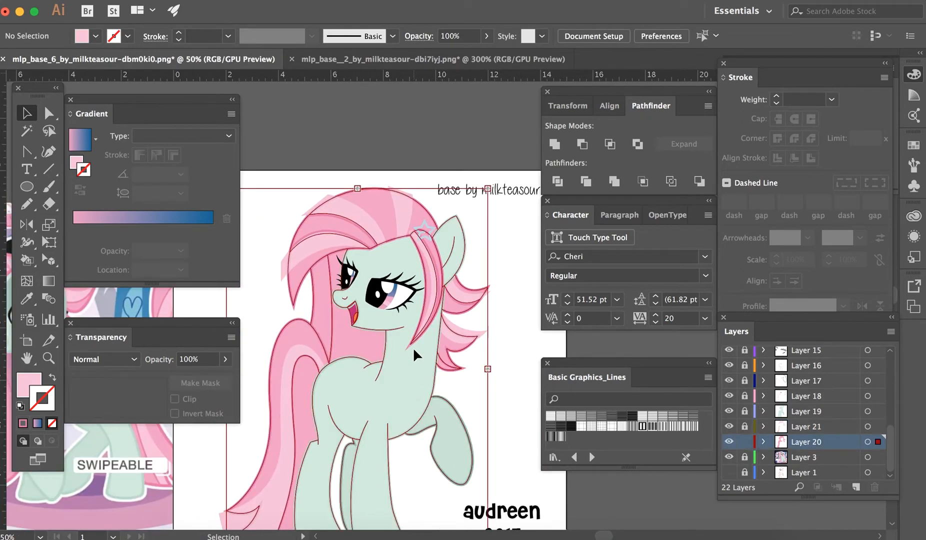
scroll(477, 377, down, 3)
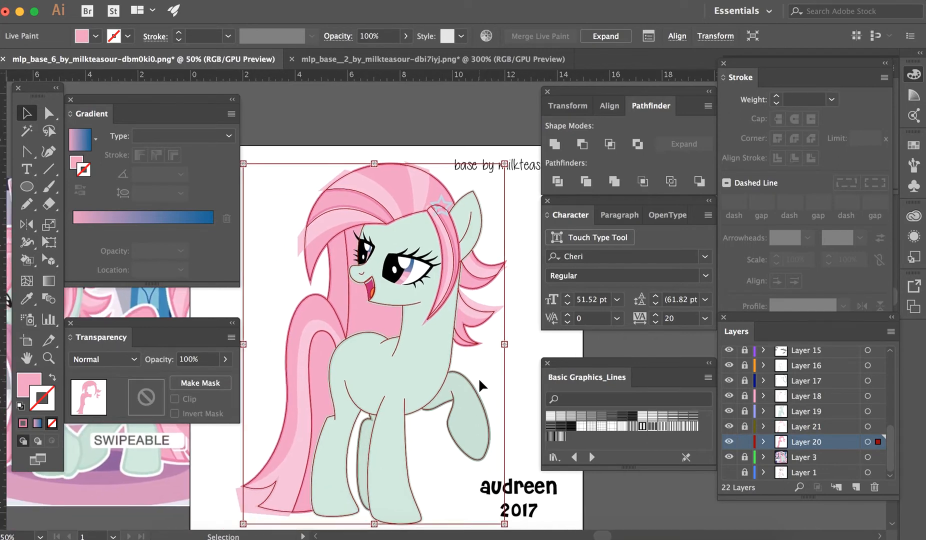
key(a)
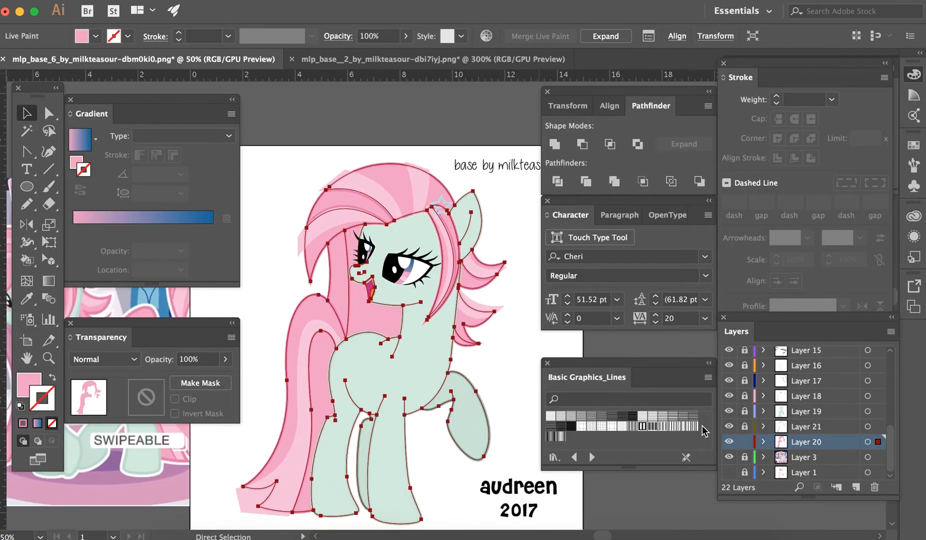
key(v)
- Lock Layer 20, unlock Layer 21, and paste the copied hair group in place on Layer 21
click(745, 441)
click(779, 427)
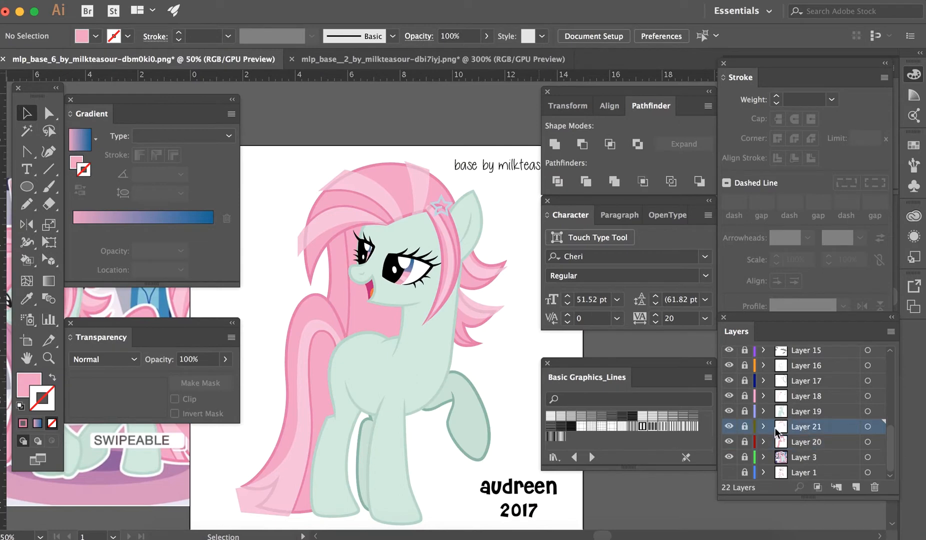
click(745, 427)
key(a)
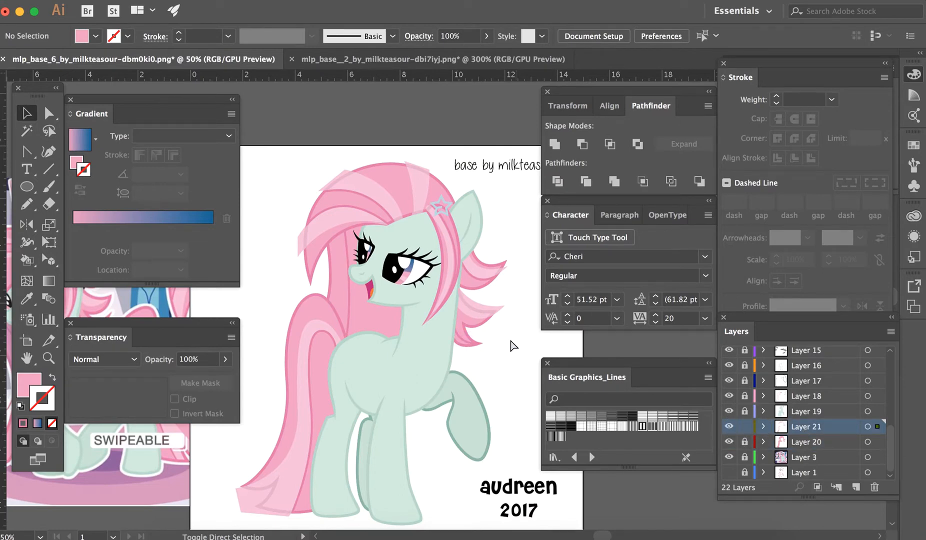
key(ctrl+a)
key(ctrl+alt+x)
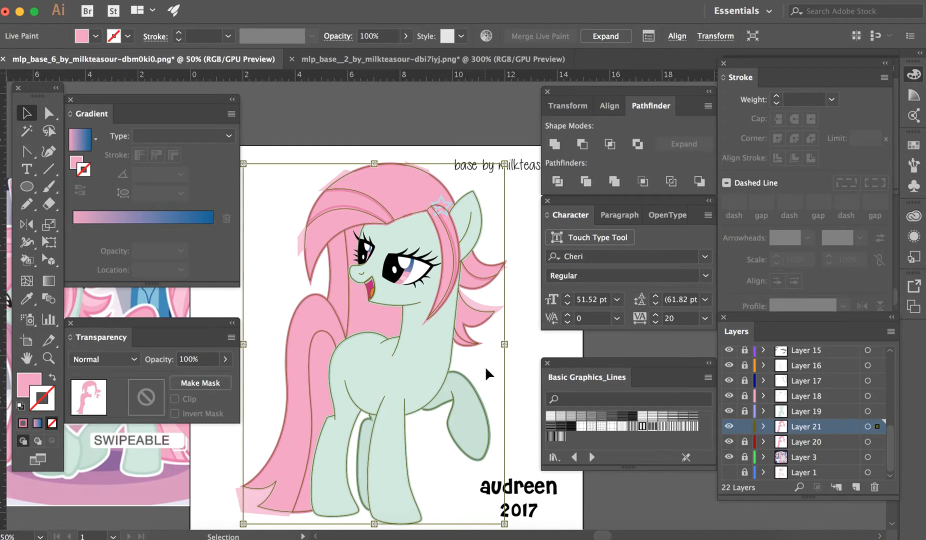
- Expand the pasted hair Live Paint group with Object, Fill and Stroke enabled
scroll(486, 369, left, 1)
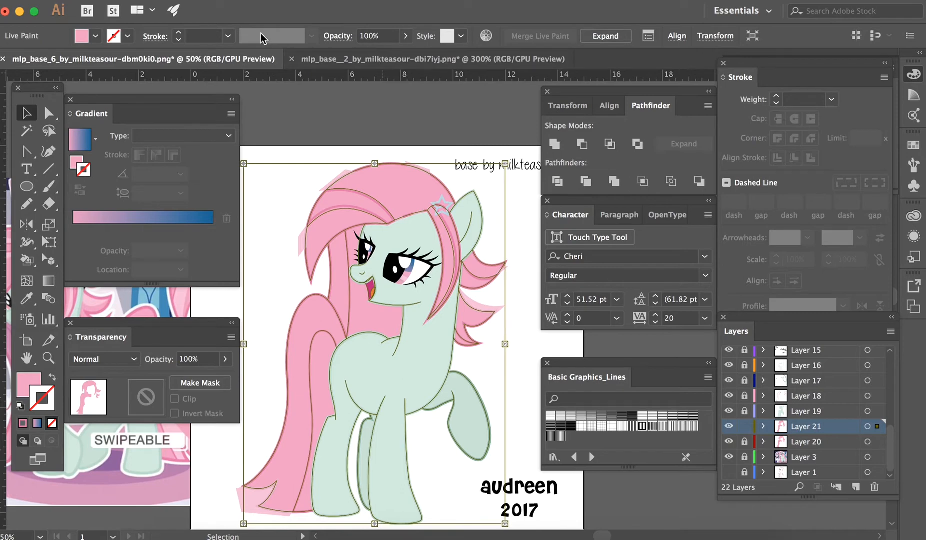
click(206, 1)
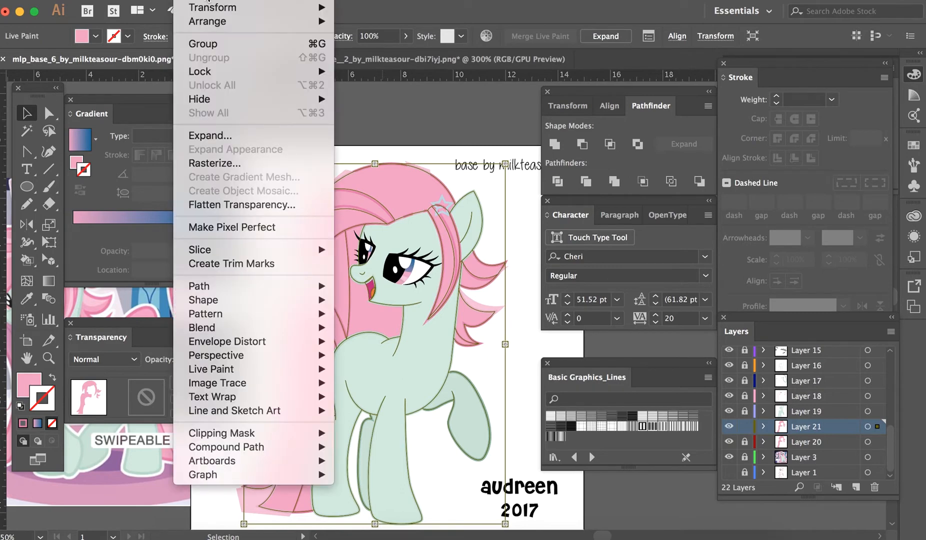
click(236, 136)
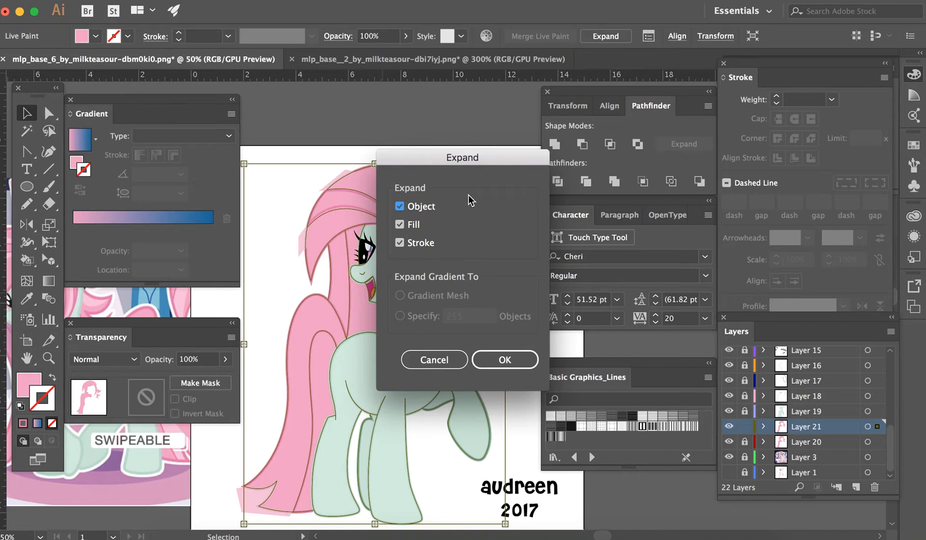
click(507, 359)
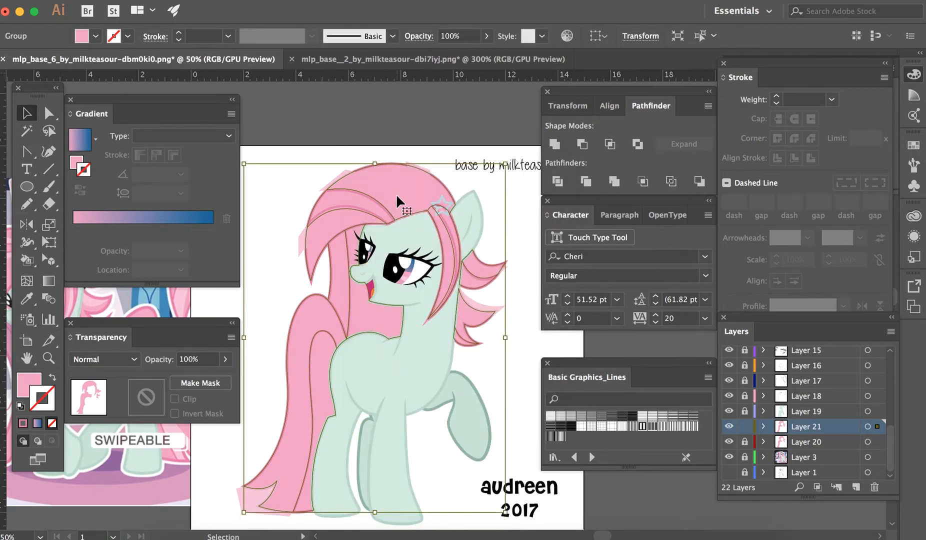
- Ungroup the expanded hair twice so the mane and tail pieces can be selected as separate paths
right_click(395, 195)
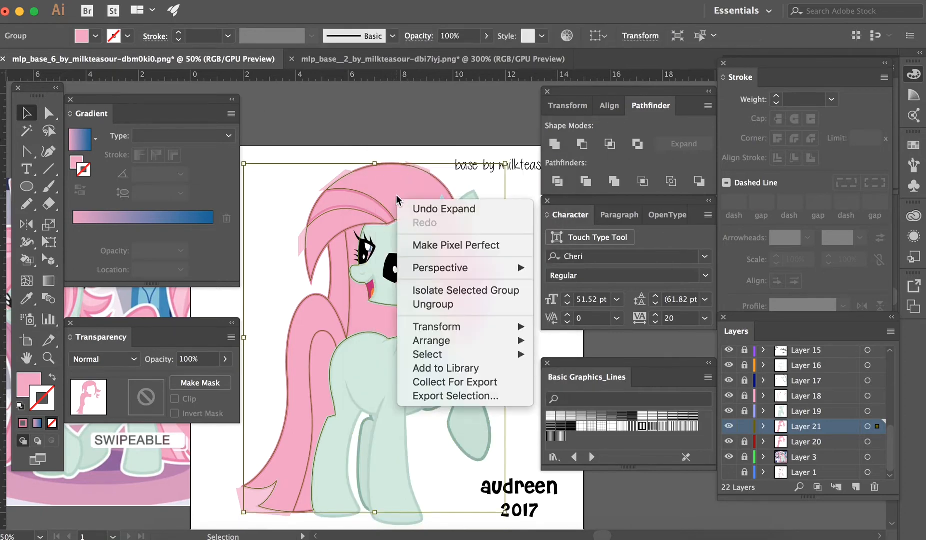
click(463, 305)
right_click(322, 240)
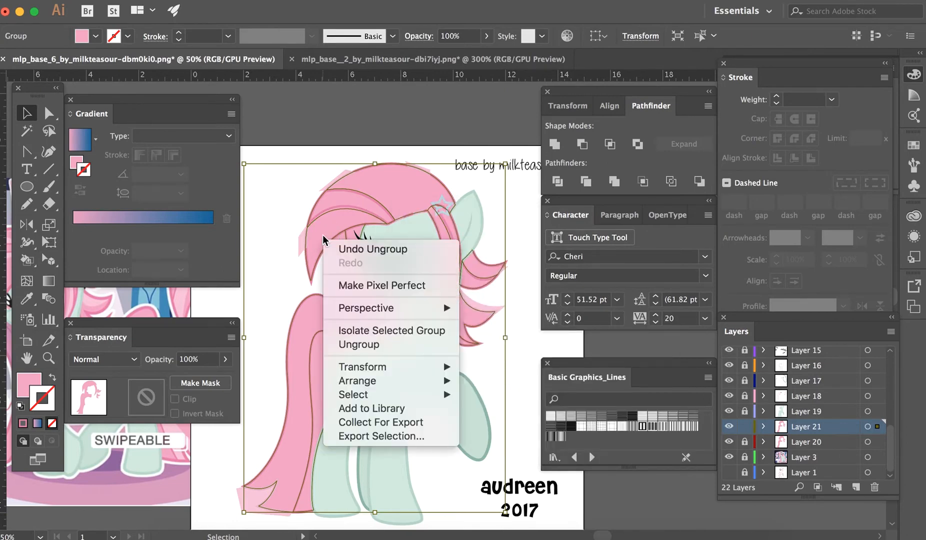
click(369, 344)
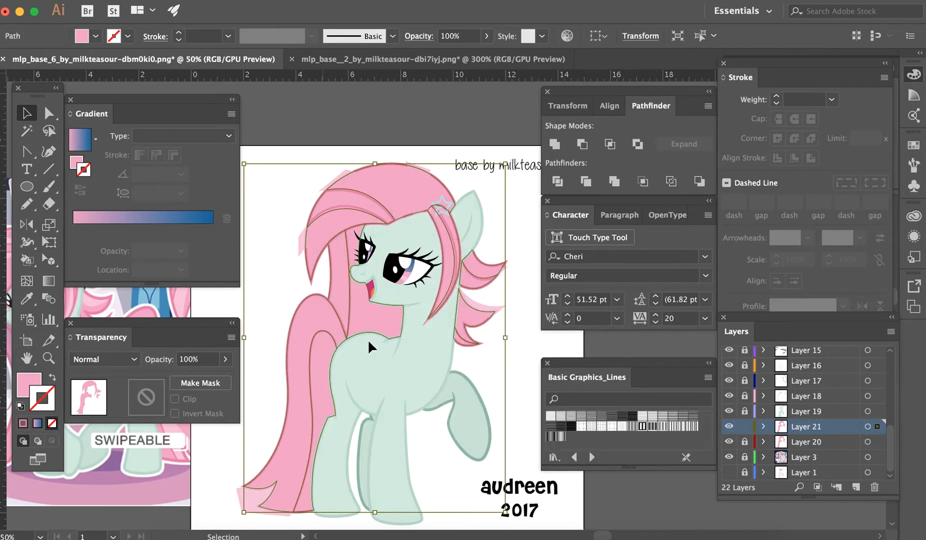
click(293, 256)
click(386, 182)
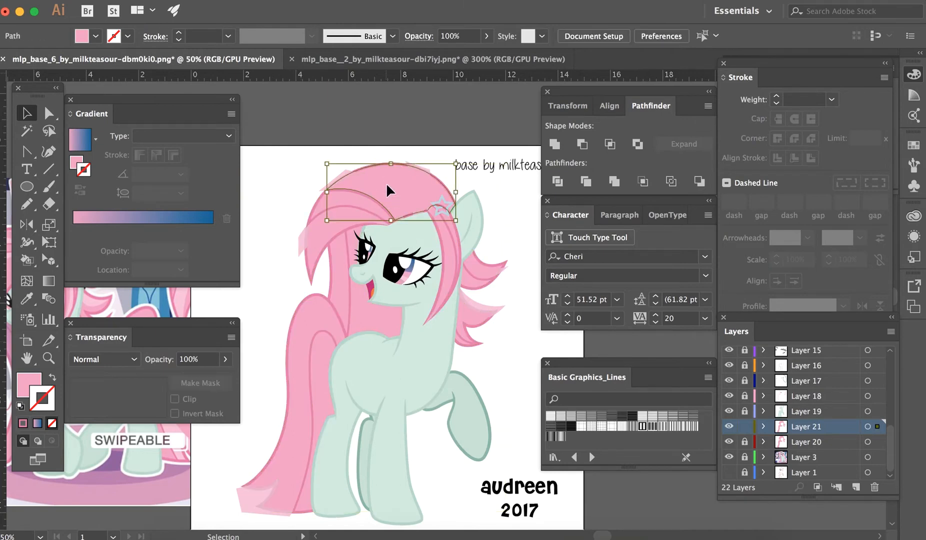
click(310, 246)
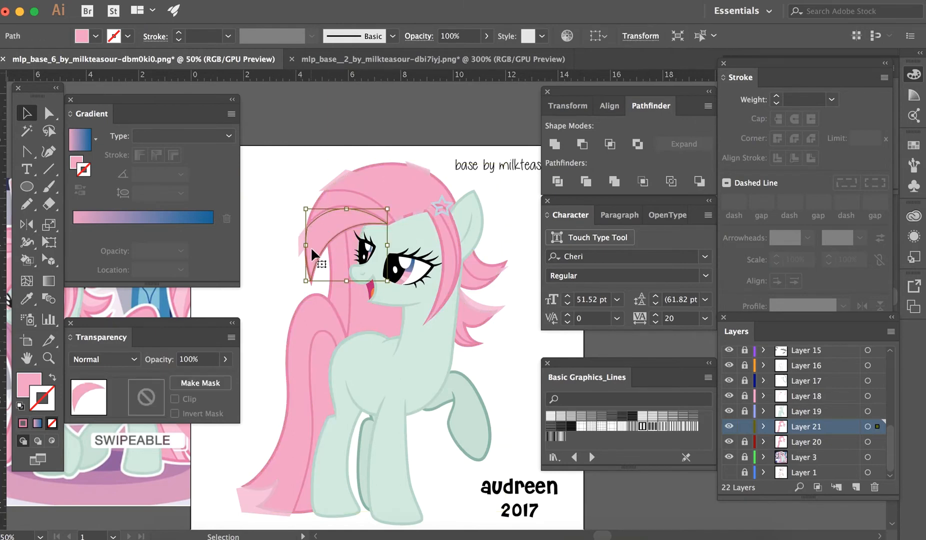
click(298, 351)
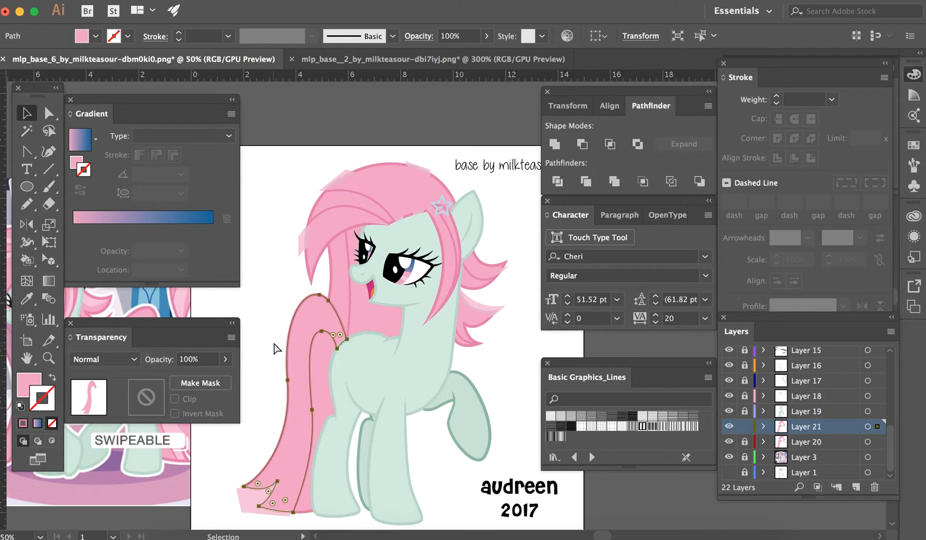
- Select the lower front mane lock with its light pink highlight and clip the highlight to the lock shape
key(super+equal)
key(super+equal)
scroll(303, 240, up, 2)
scroll(303, 240, right, 1)
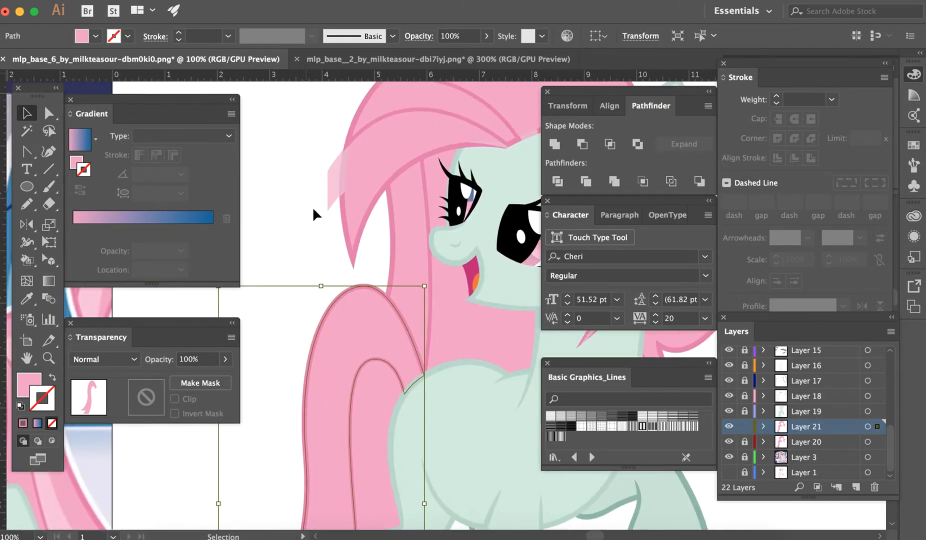
drag(305, 159, 358, 220)
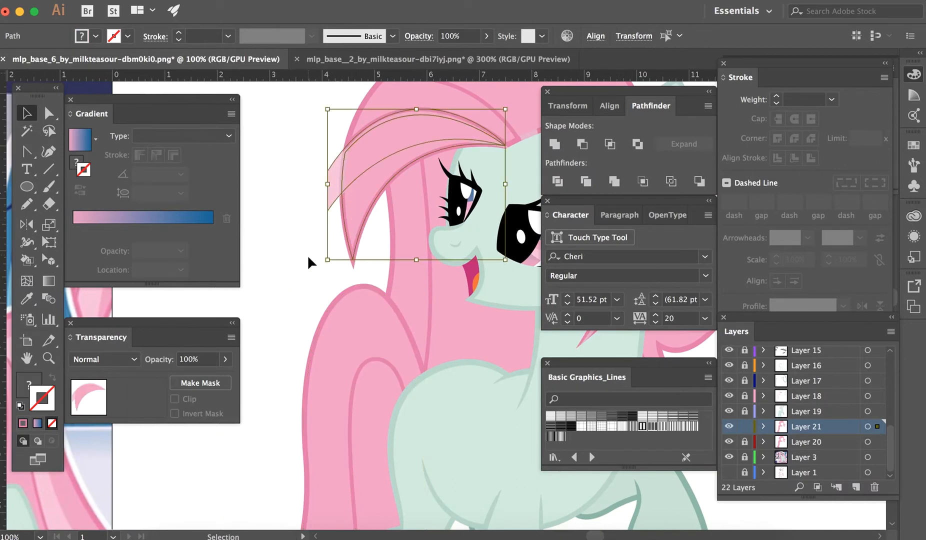
key(a)
key(v)
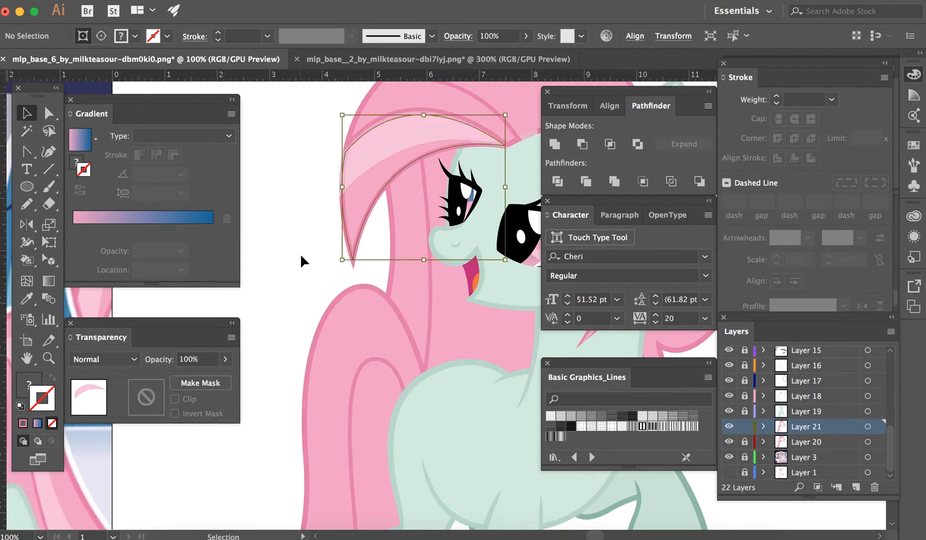
click(301, 254)
- Curve the upper edge of the lower front lock's clipping path up to meet the dark strand line
scroll(301, 256, up, 2)
scroll(301, 256, right, 1)
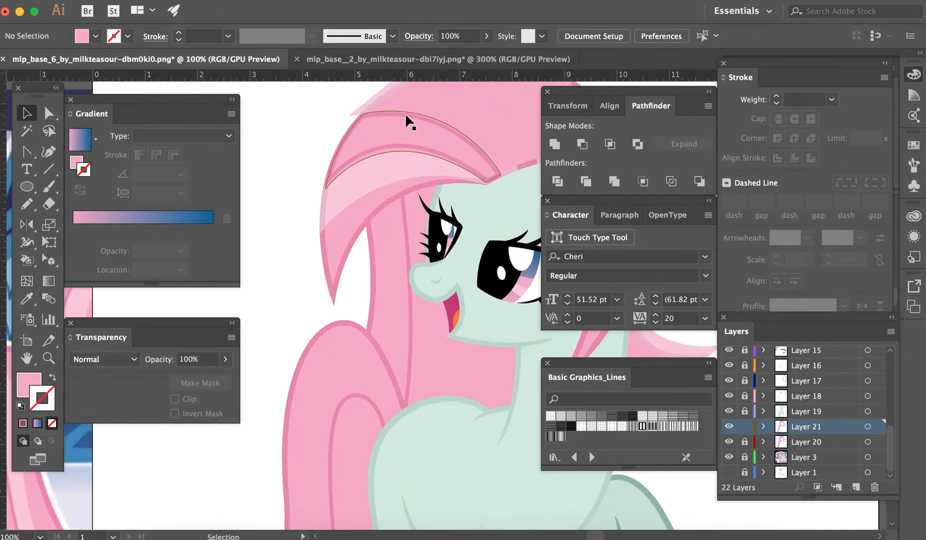
click(393, 136)
key(super+equal)
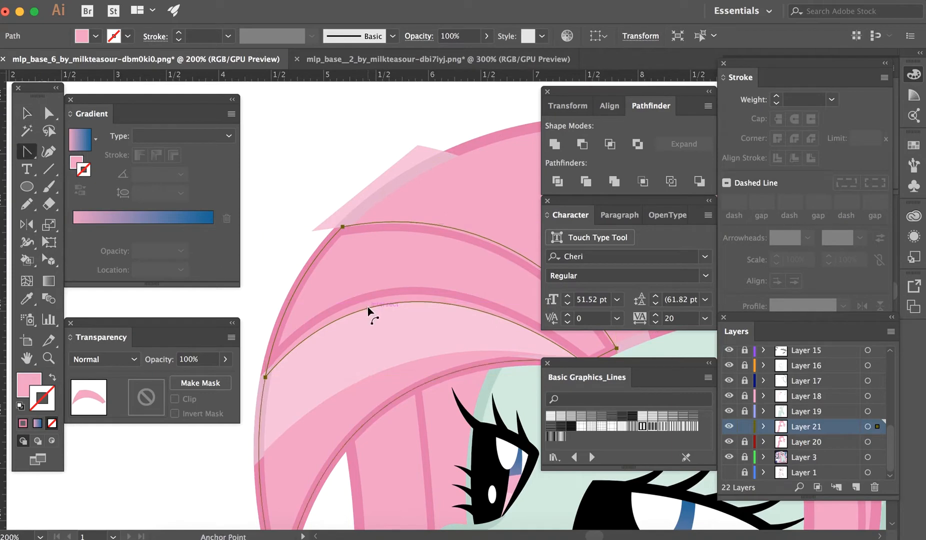
key(super+shift+a)
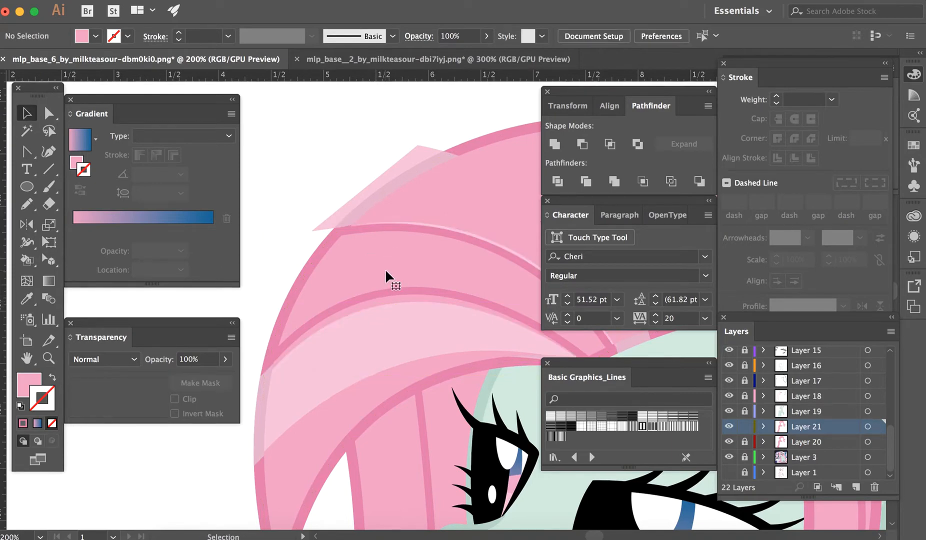
click(378, 325)
key(a)
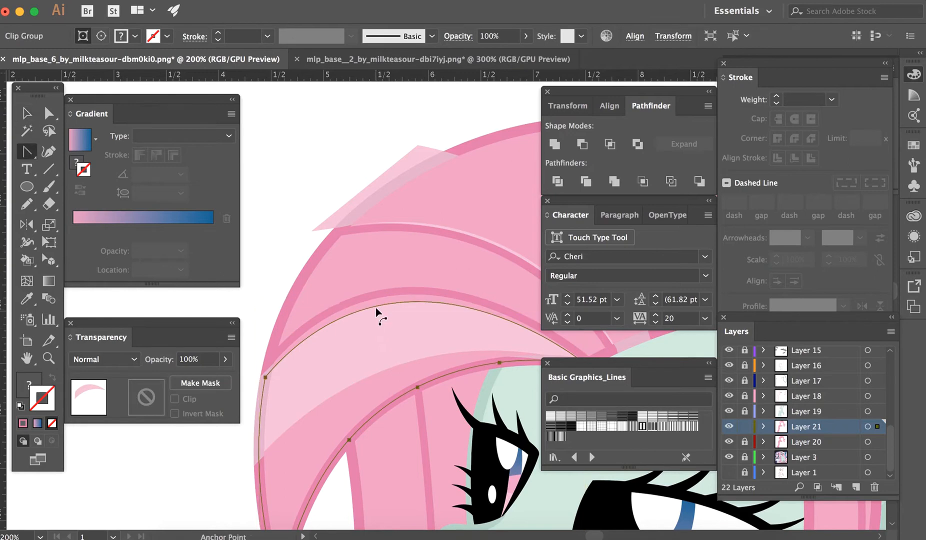
drag(377, 310, 373, 297)
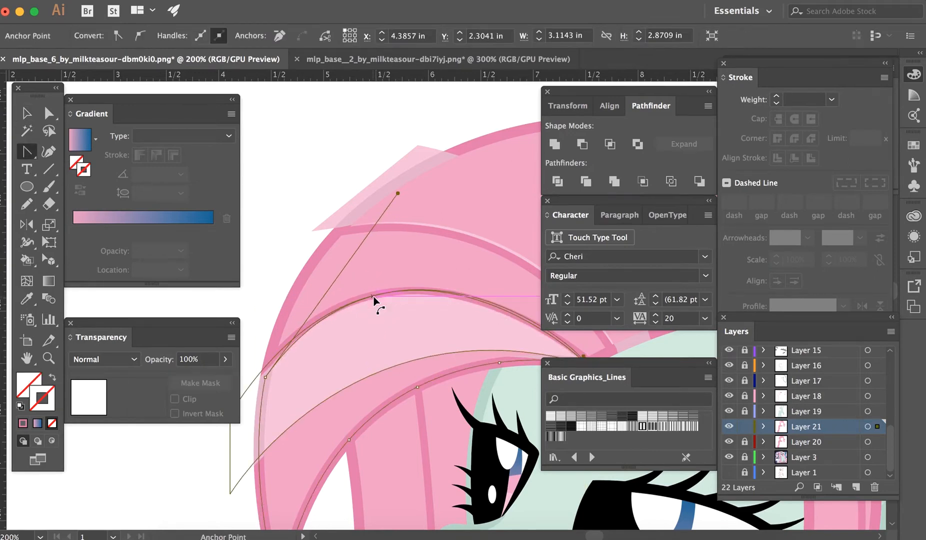
- Move the outer corner anchor of the lower front lock's clipping path slightly up onto the dark strand line
key(a)
drag(266, 376, 263, 368)
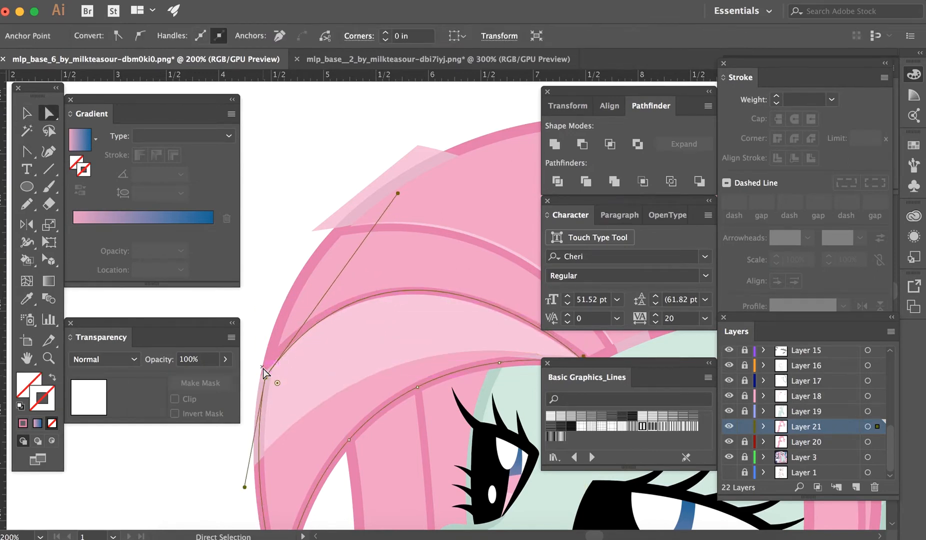
key(v)
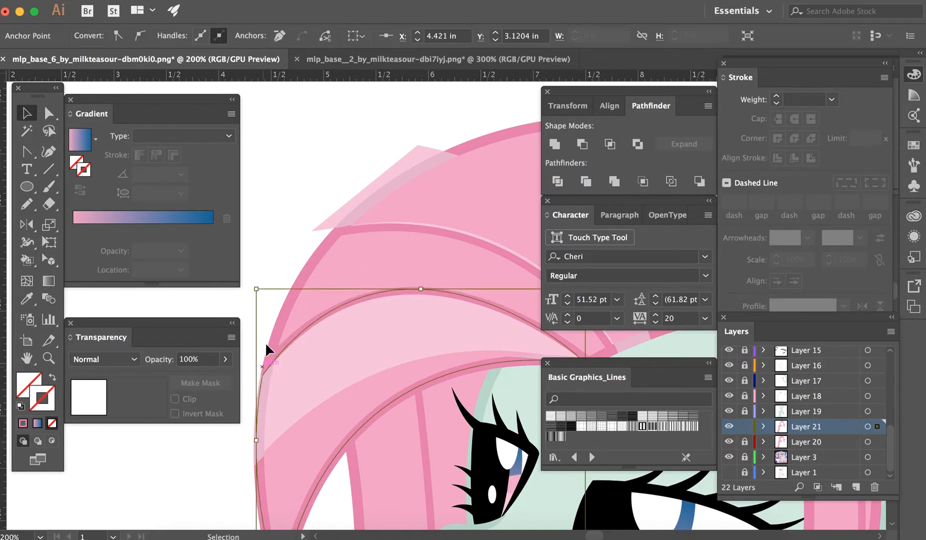
click(262, 298)
key(super+minus)
scroll(266, 301, right, 3)
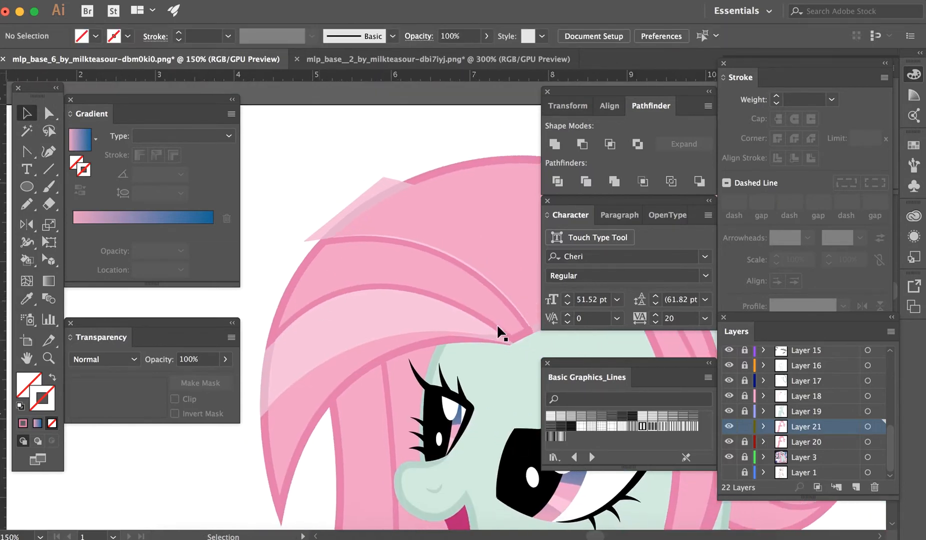
- Isolate the highlight path inside the front lock's clip group and lower its tip handle to bend the lower edge down
key(a)
click(337, 334)
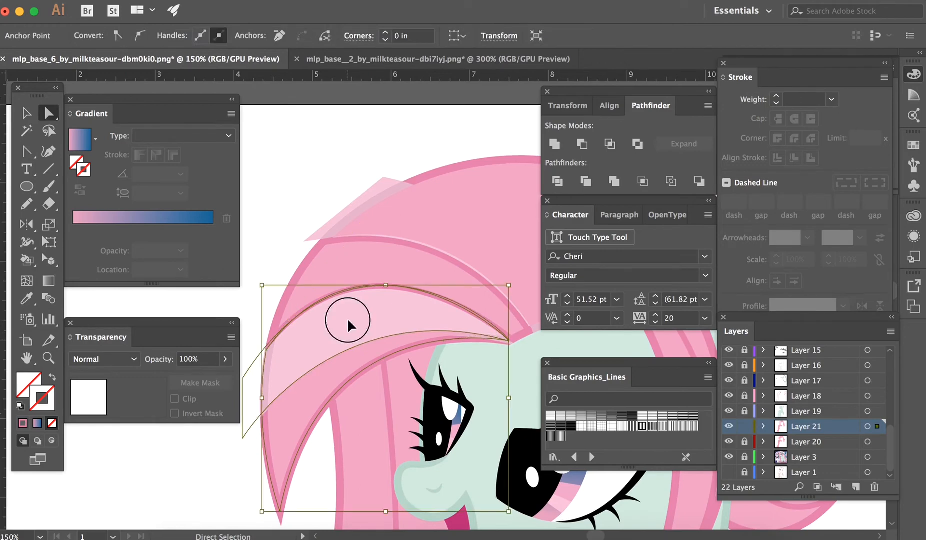
double_click(469, 336)
click(507, 336)
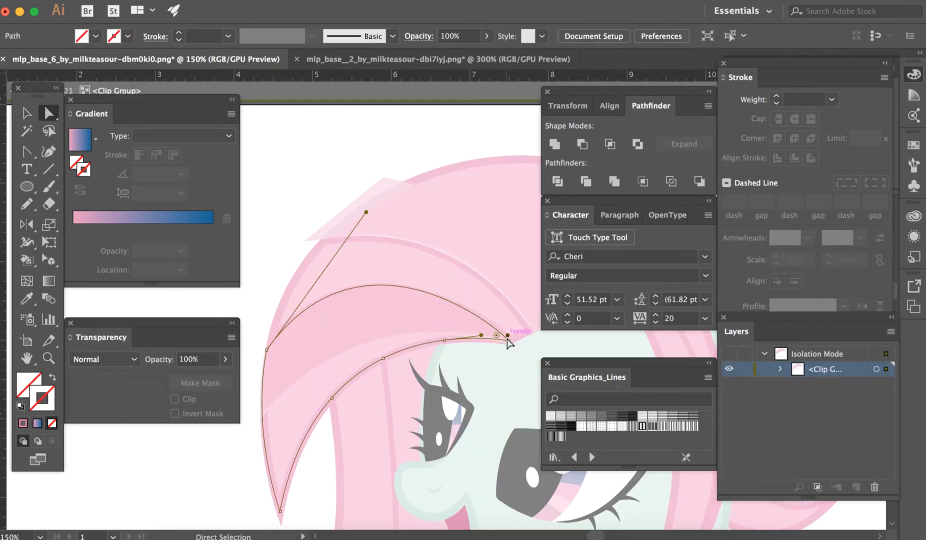
key(v)
double_click(450, 321)
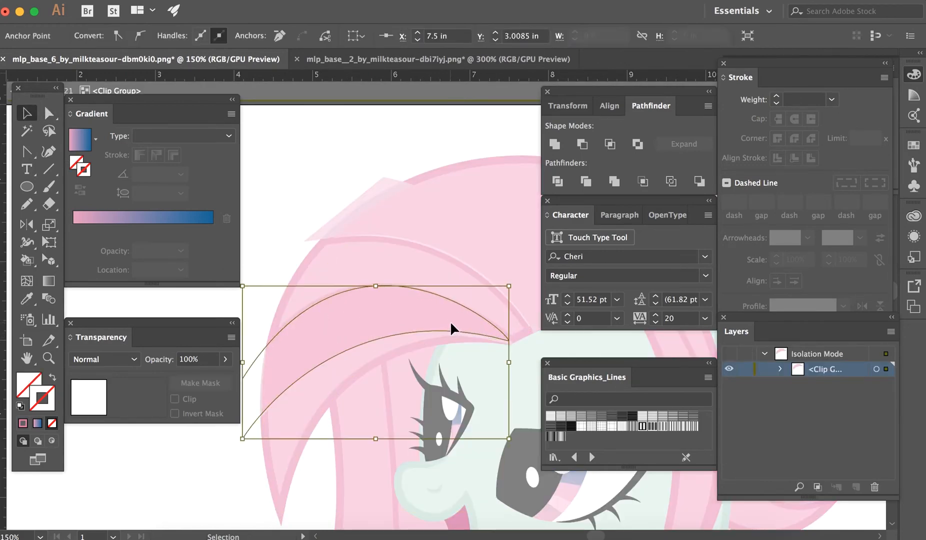
key(a)
click(508, 340)
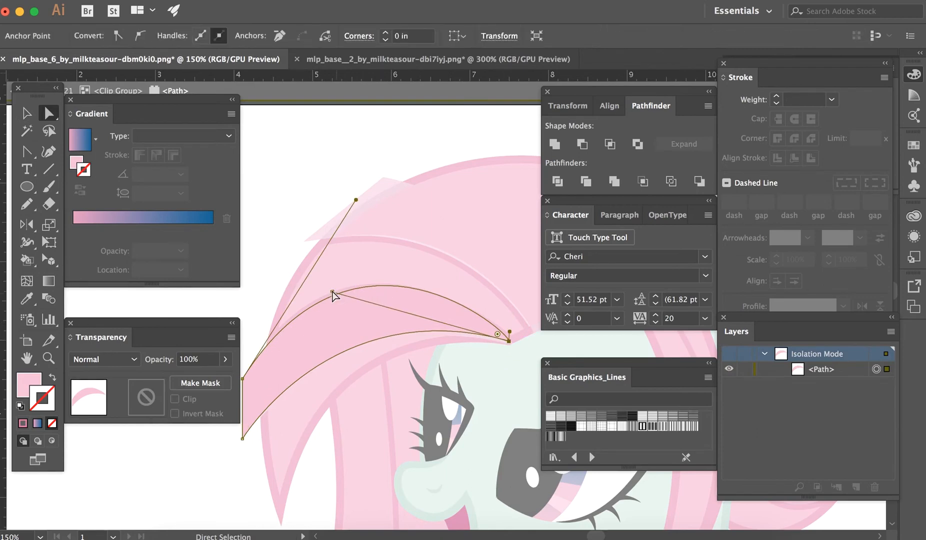
drag(332, 292, 332, 305)
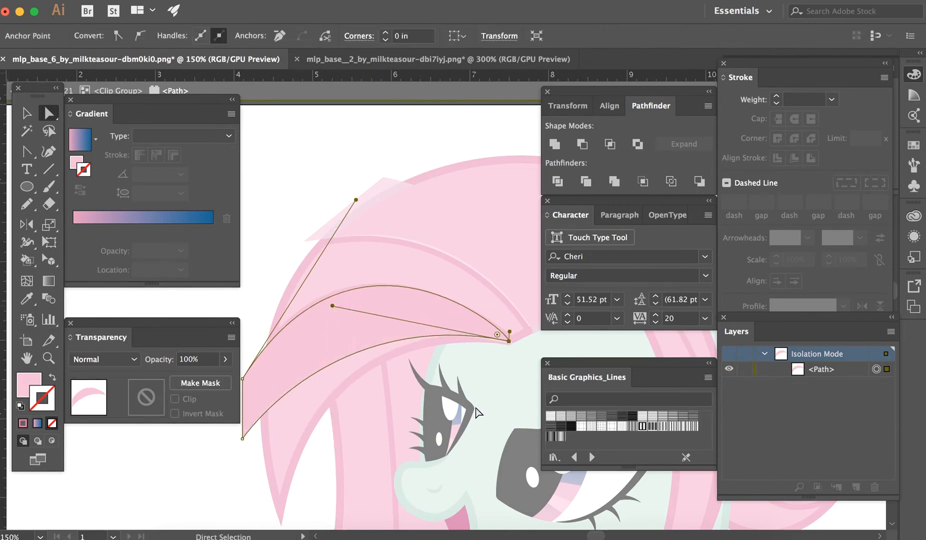
key(v)
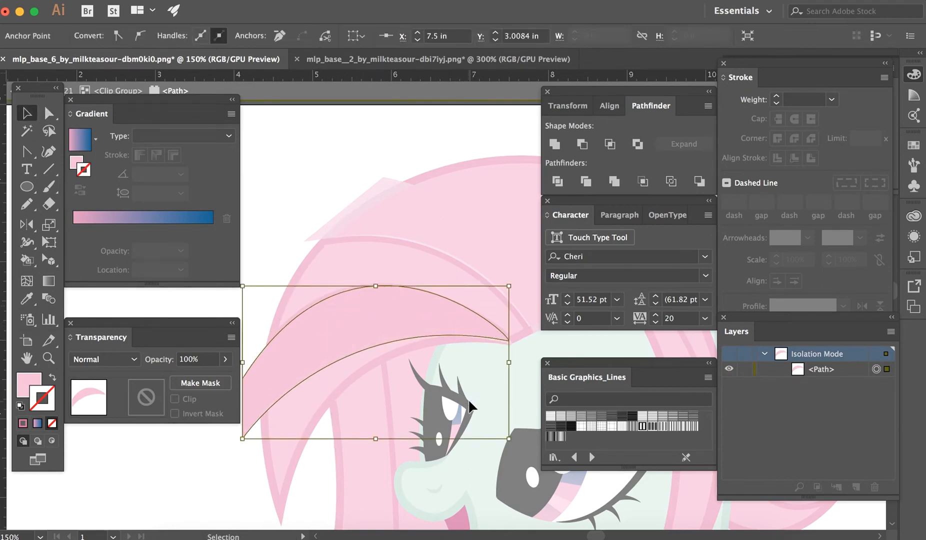
- Move the lower front corner of the top mane shape onto the dark strand line and bend its front edge to follow the line
double_click(468, 399)
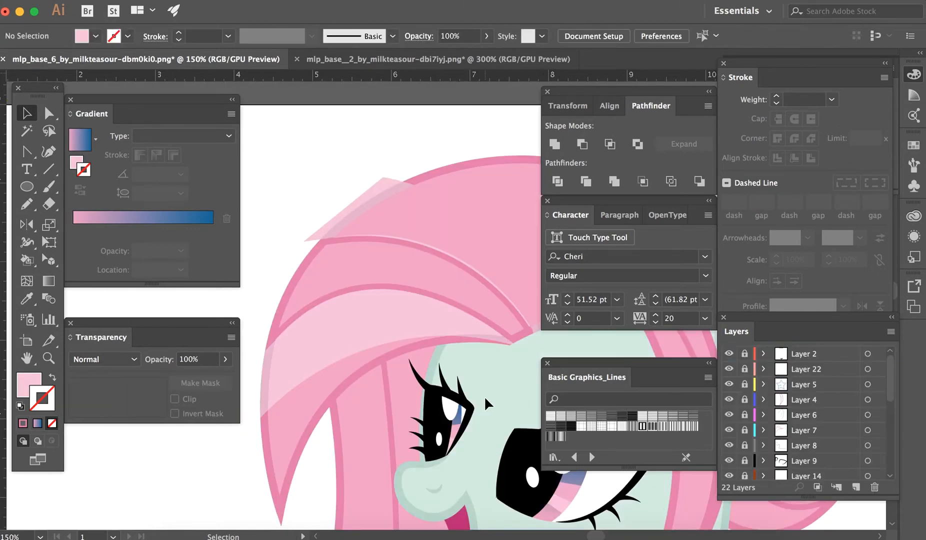
scroll(480, 394, right, 3)
scroll(480, 395, up, 2)
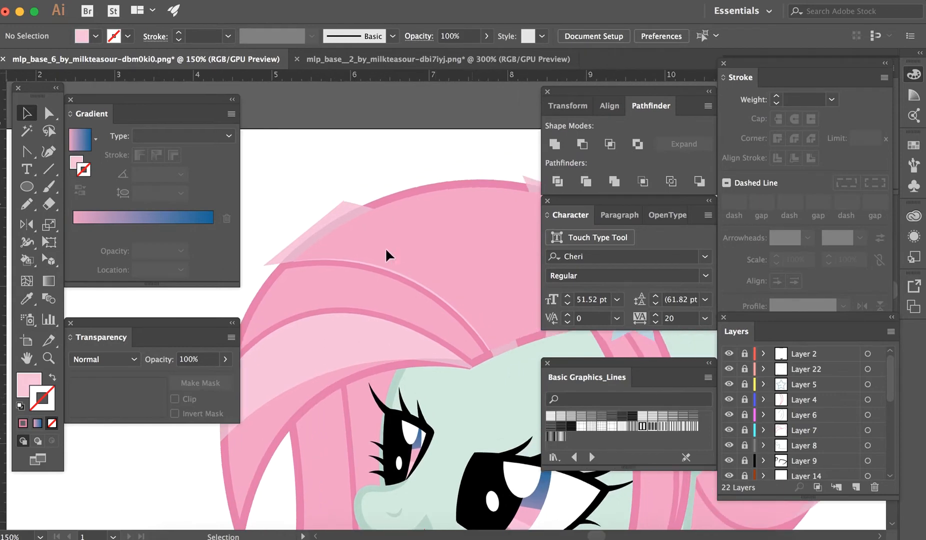
key(a)
click(492, 352)
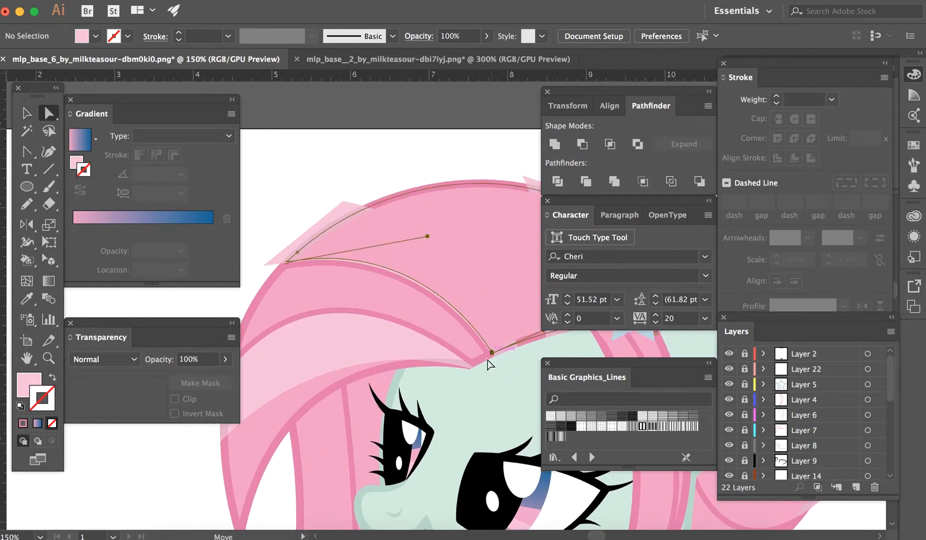
key(Left)
key(Left)
key(Left)
key(Down)
key(Down)
key(Down)
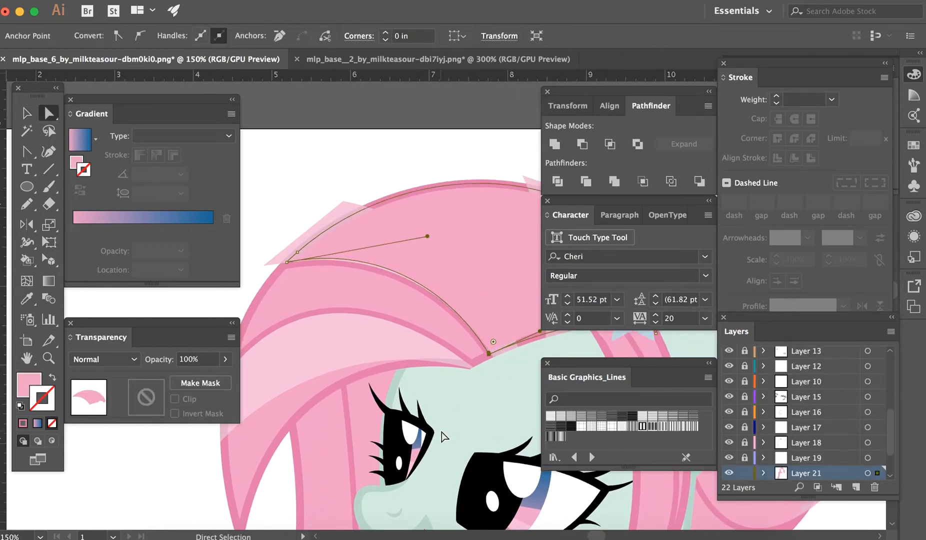
drag(427, 236, 432, 245)
- Select the top mane shape with its light pink highlights and clip the highlights to the shape
key(v)
scroll(383, 167, right, 2)
scroll(384, 167, up, 1)
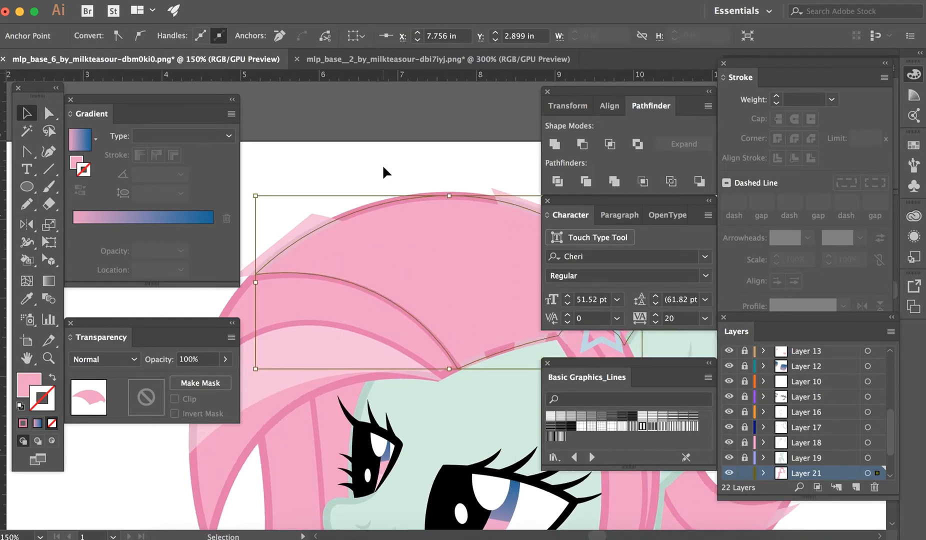
drag(310, 157, 515, 269)
key(a)
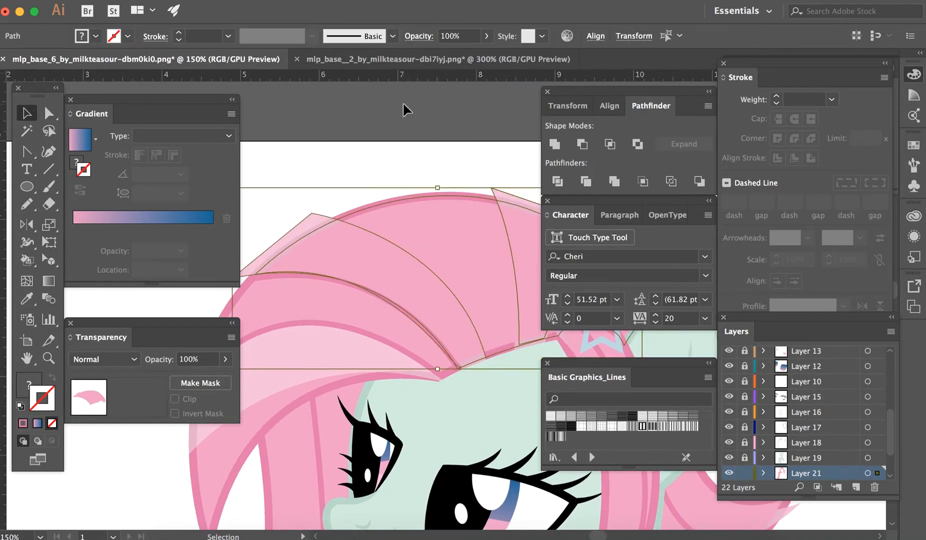
key(v)
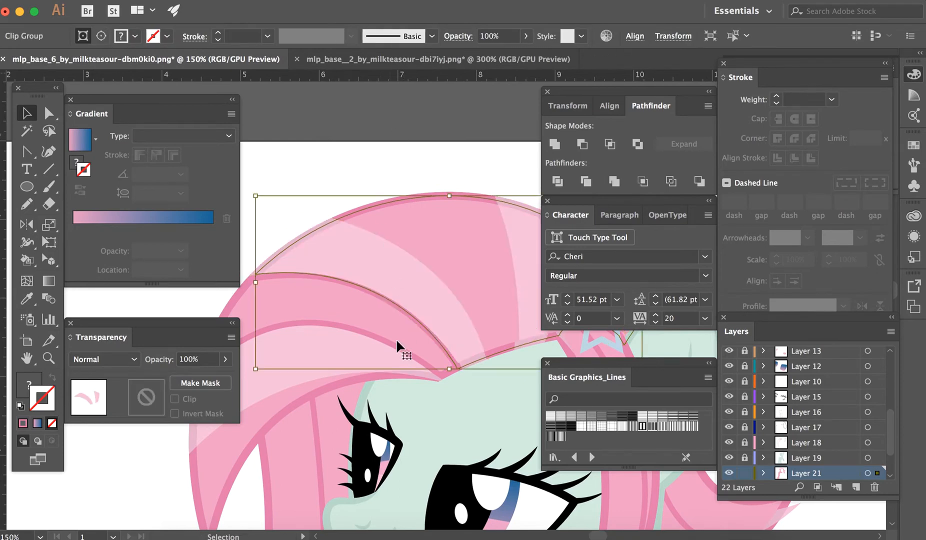
click(448, 417)
- Clip the light pink highlight to the long side lock hanging from the star hair clip
scroll(449, 422, down, 3)
scroll(448, 421, right, 3)
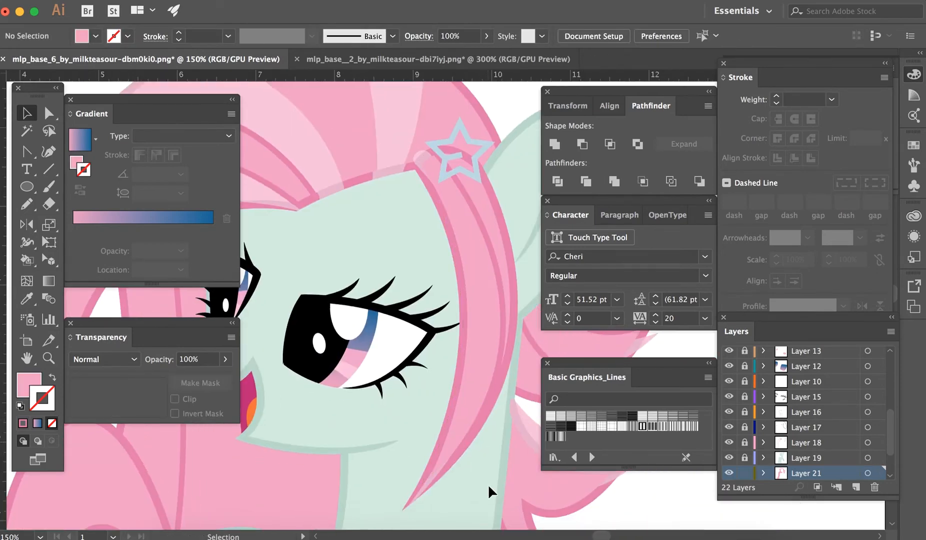
click(427, 408)
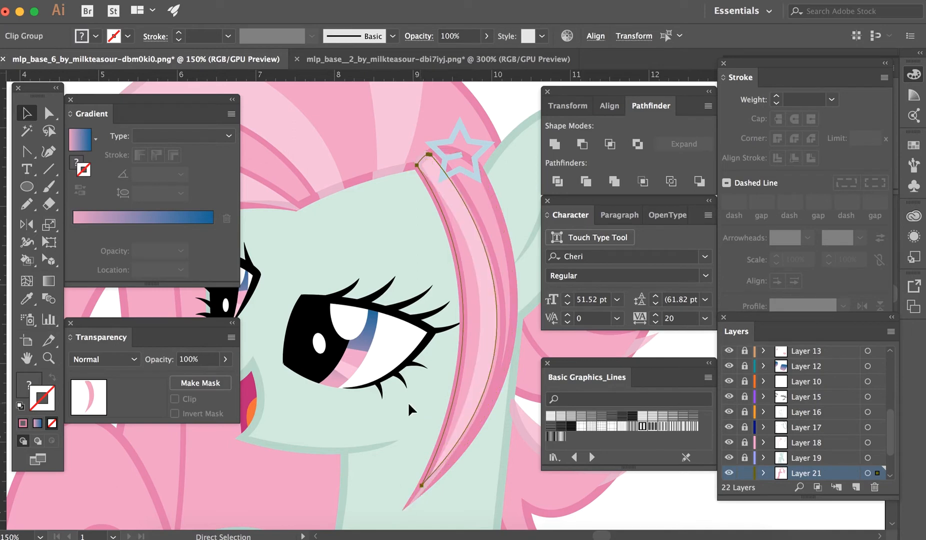
click(393, 403)
scroll(393, 403, right, 5)
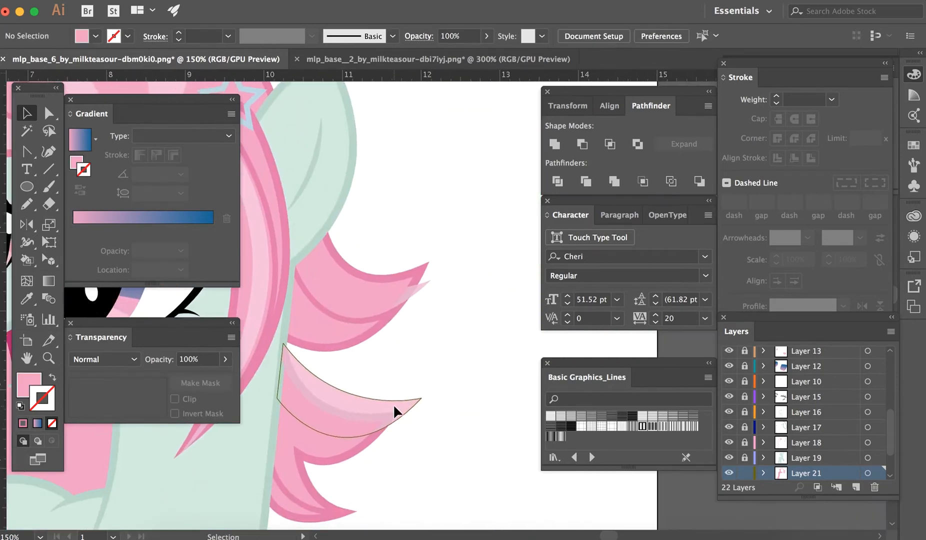
- Clip the light pink highlights to the tuft shapes of the back mane behind the neck
click(387, 425)
click(378, 299)
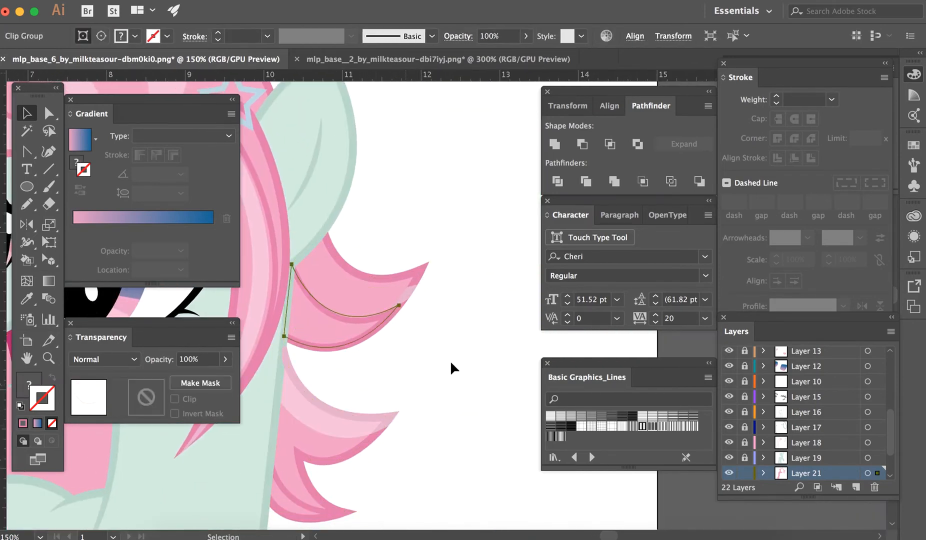
click(450, 349)
click(370, 283)
shift+click(429, 282)
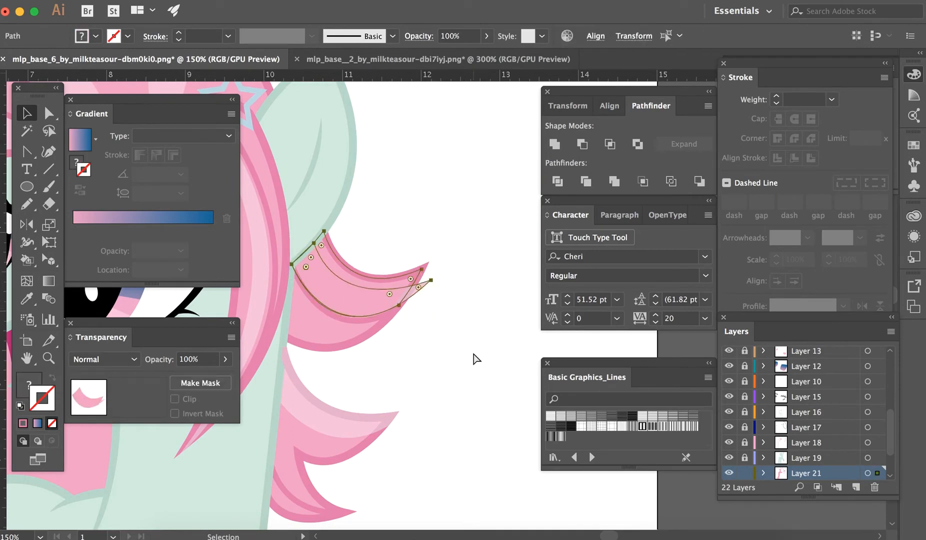
key(super+7)
click(474, 356)
click(342, 334)
click(429, 395)
- Unite the two overlapping tail shapes and clip the light pink tail highlights to the united shape
key(super+minus)
key(super+minus)
scroll(429, 395, left, 5)
scroll(429, 395, down, 4)
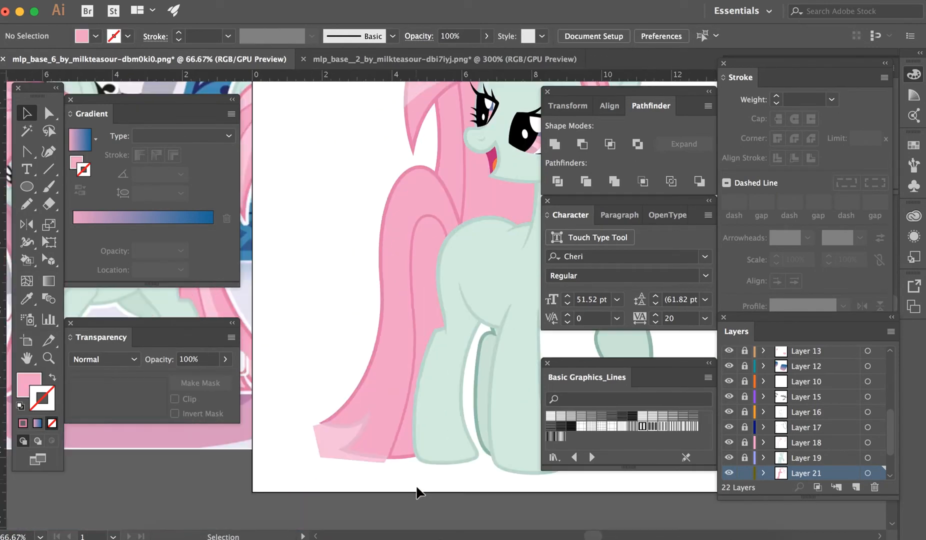
drag(426, 484, 324, 374)
click(262, 476)
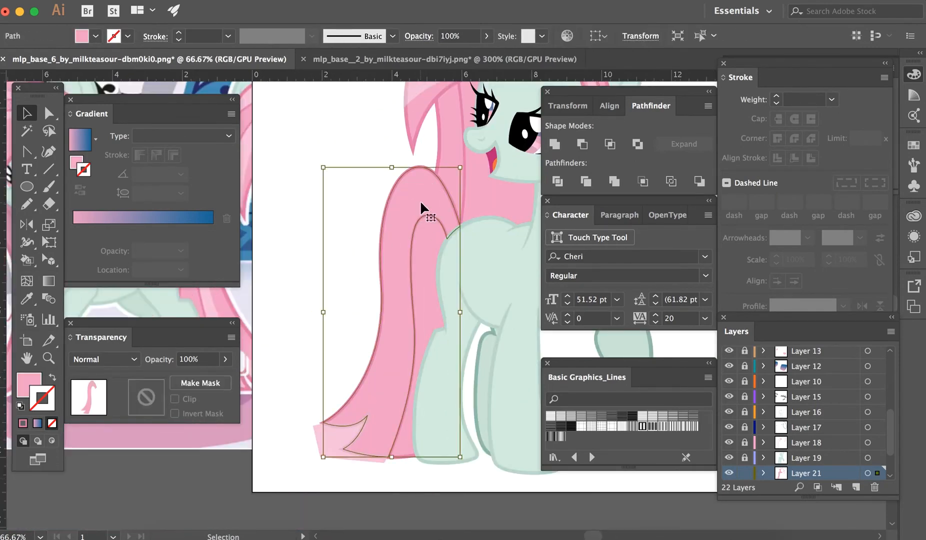
click(420, 200)
shift+click(422, 277)
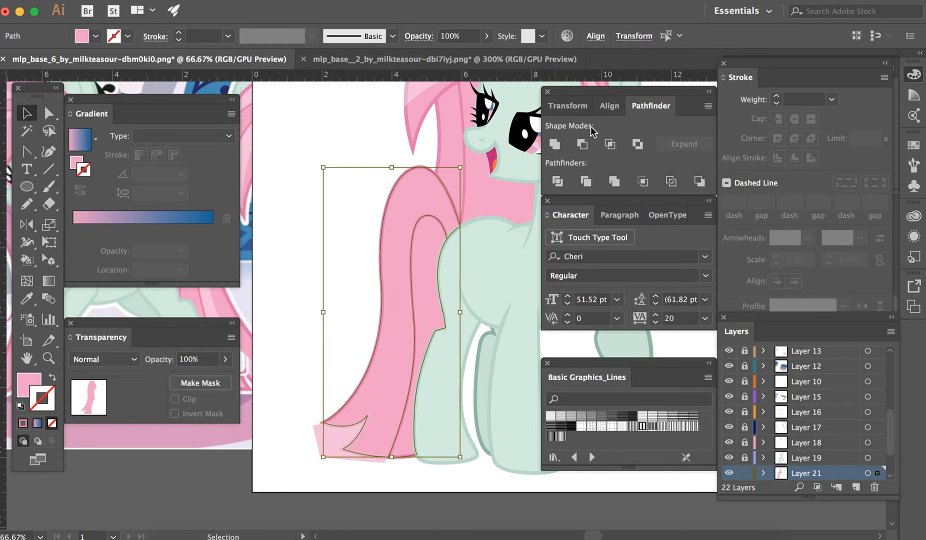
click(554, 144)
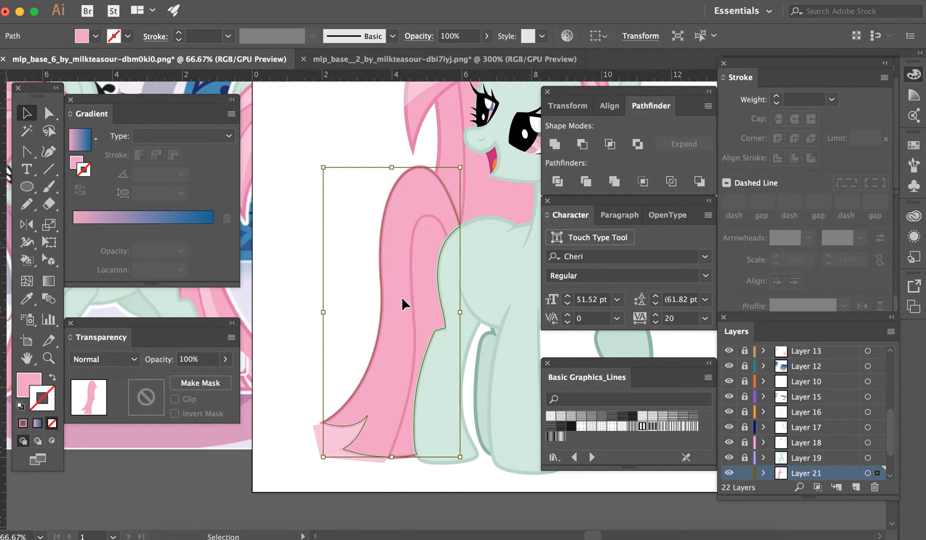
key(super+7)
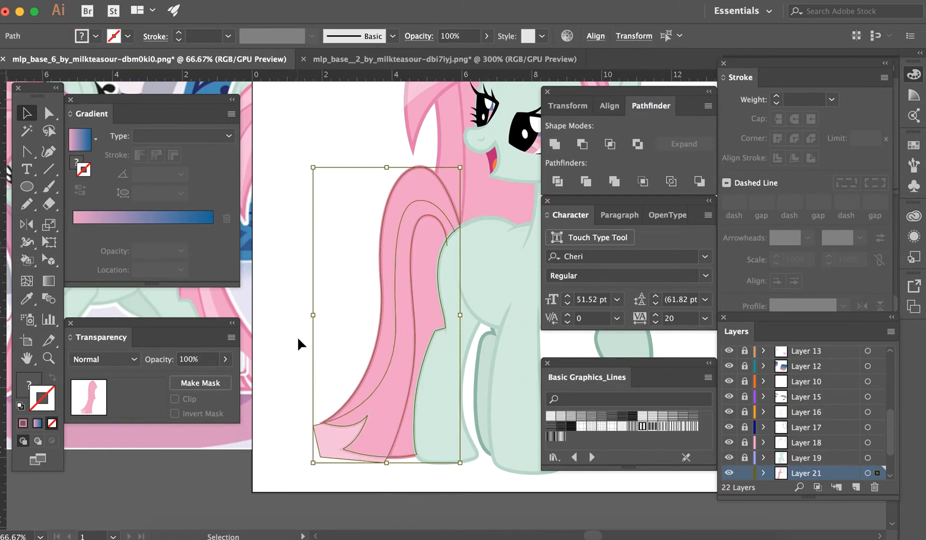
click(298, 335)
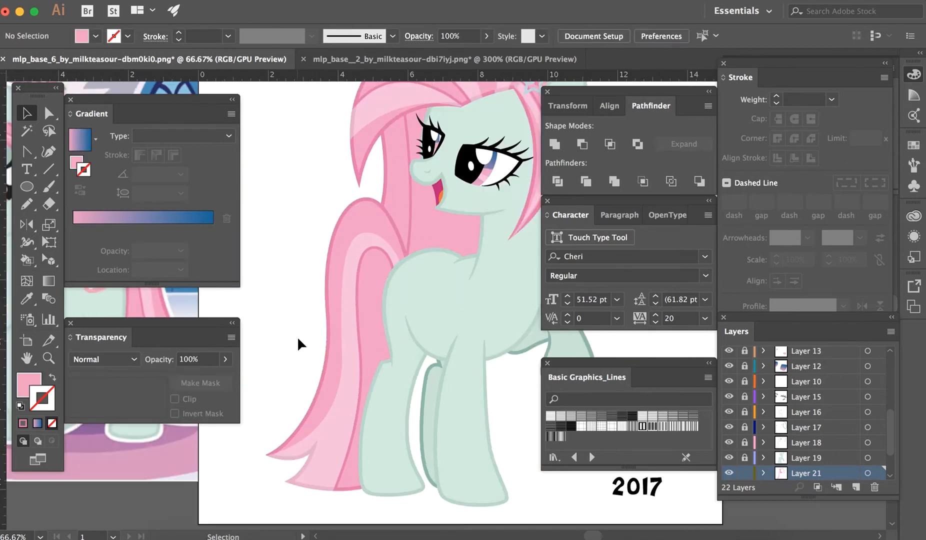
- Compare the pony's mane and tail highlights with the reference pony artwork
key(super+minus)
key(super+minus)
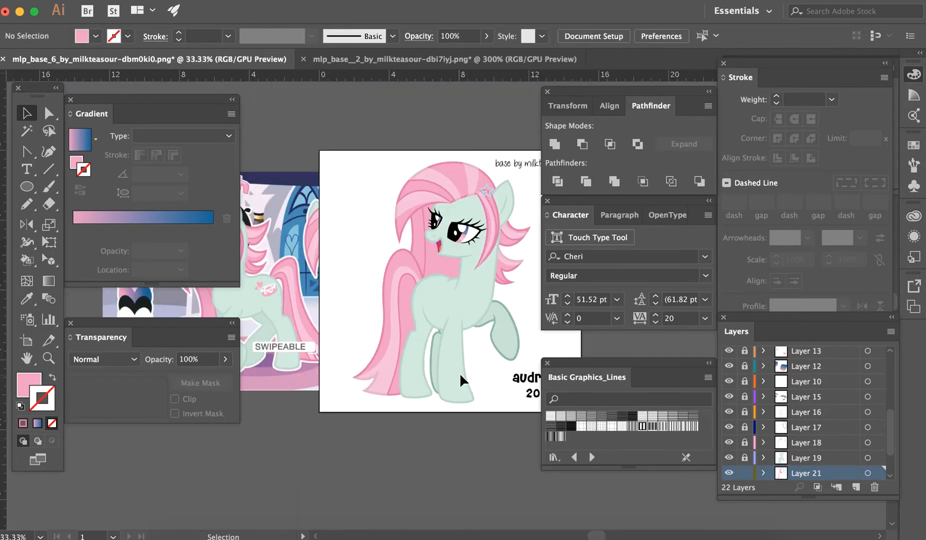
key(super+equal)
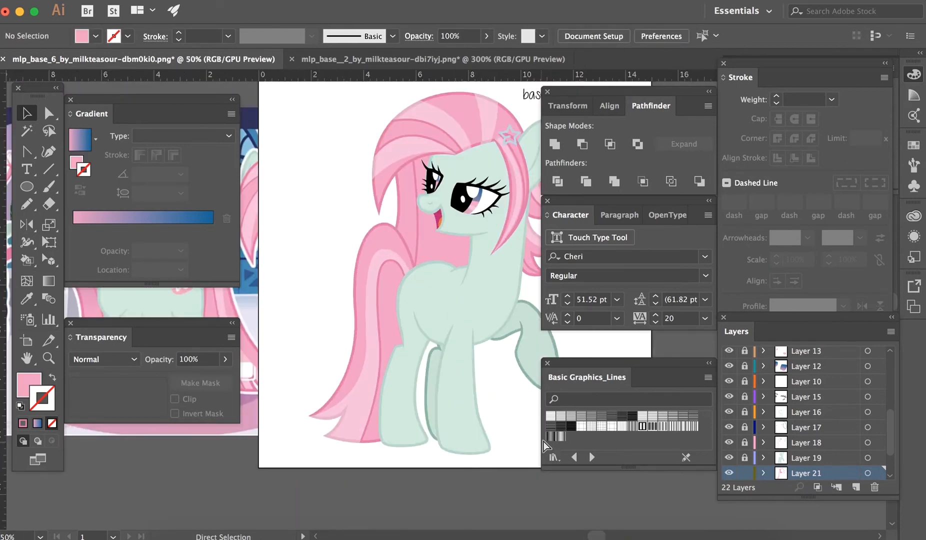
scroll(496, 427, left, 5)
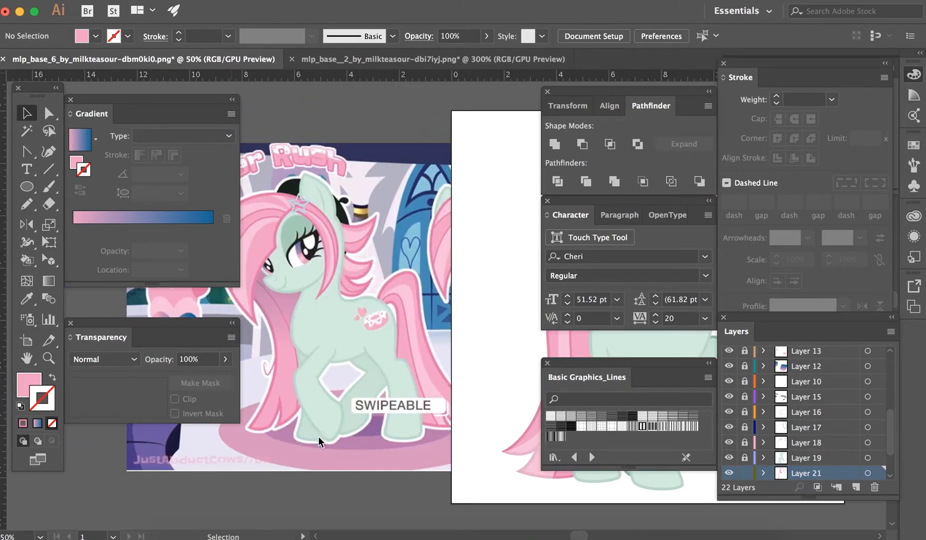
scroll(347, 373, right, 3)
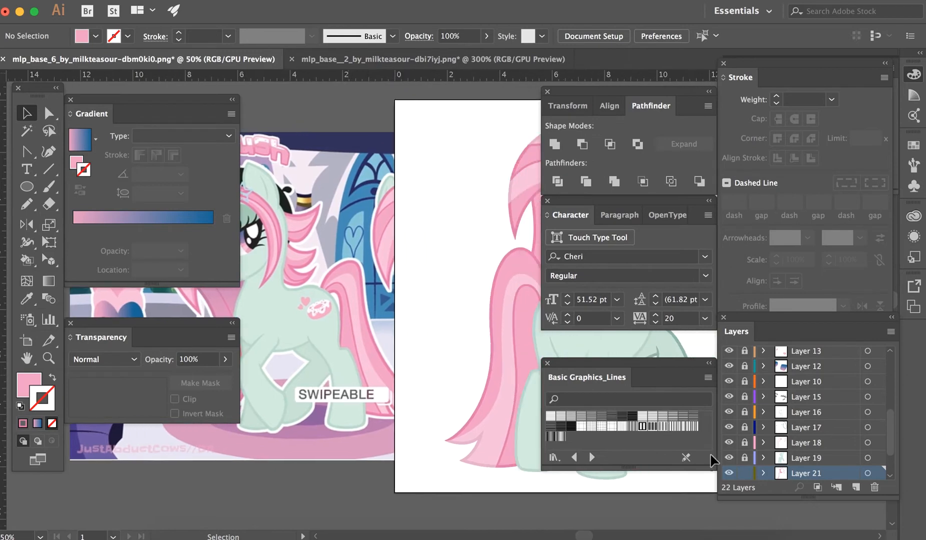
- Lock Layer 21 and unlock Layer 18, which holds the strand lines of the mane and tail
scroll(742, 451, down, 3)
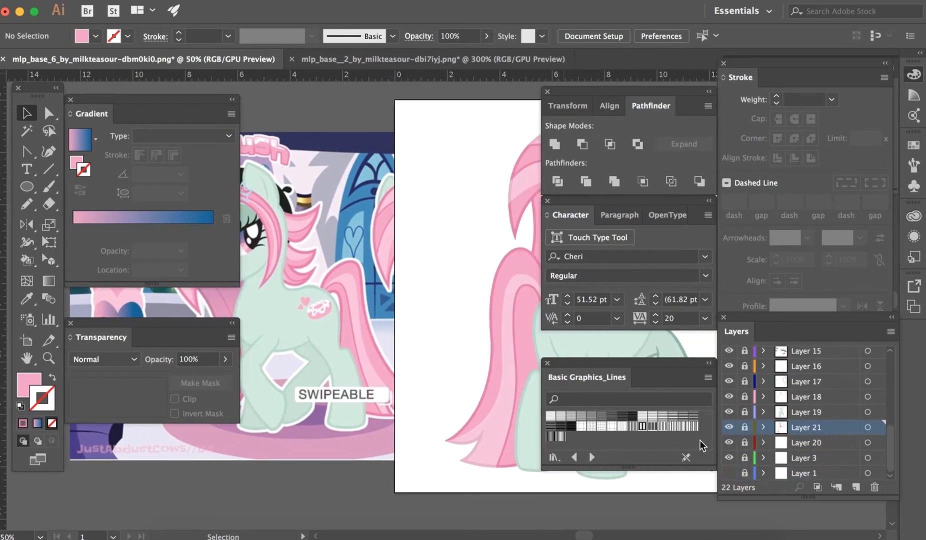
scroll(470, 280, right, 4)
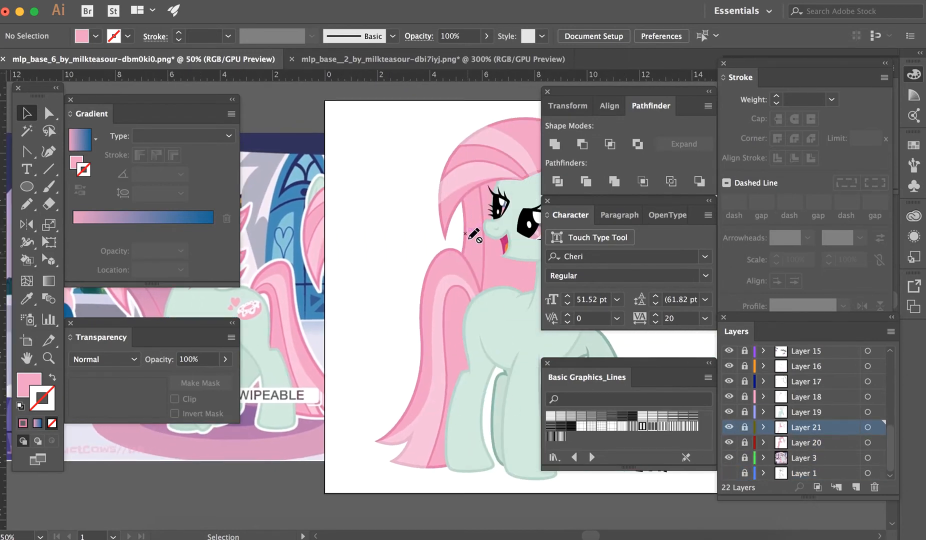
scroll(741, 404, up, 10)
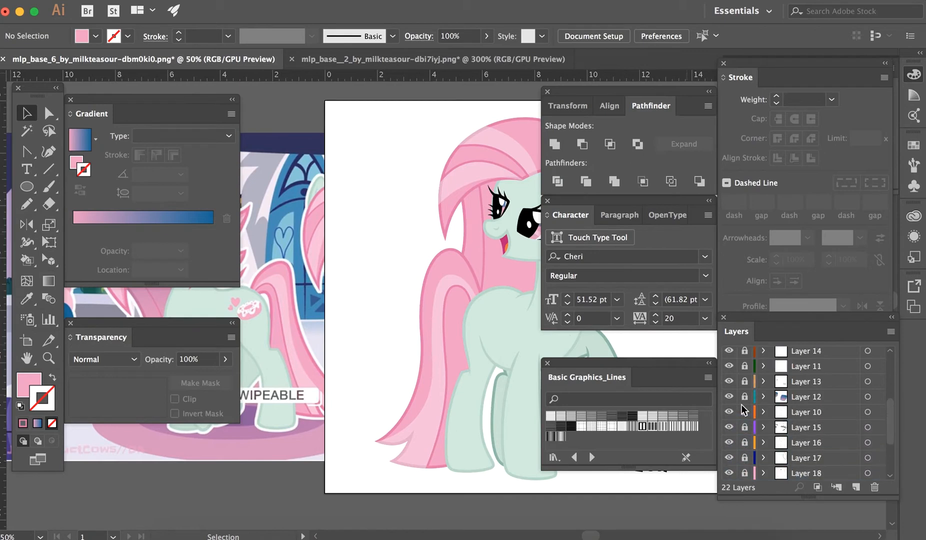
scroll(741, 404, down, 5)
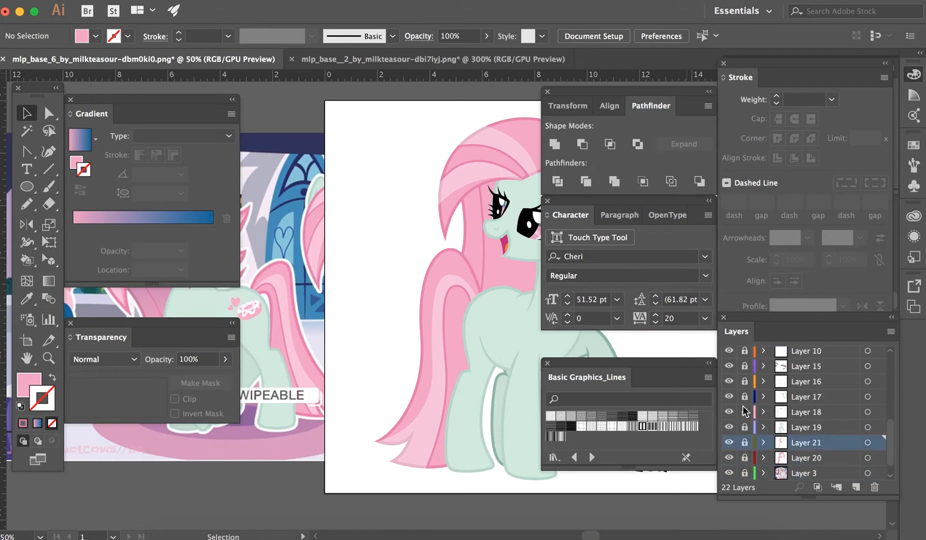
click(729, 412)
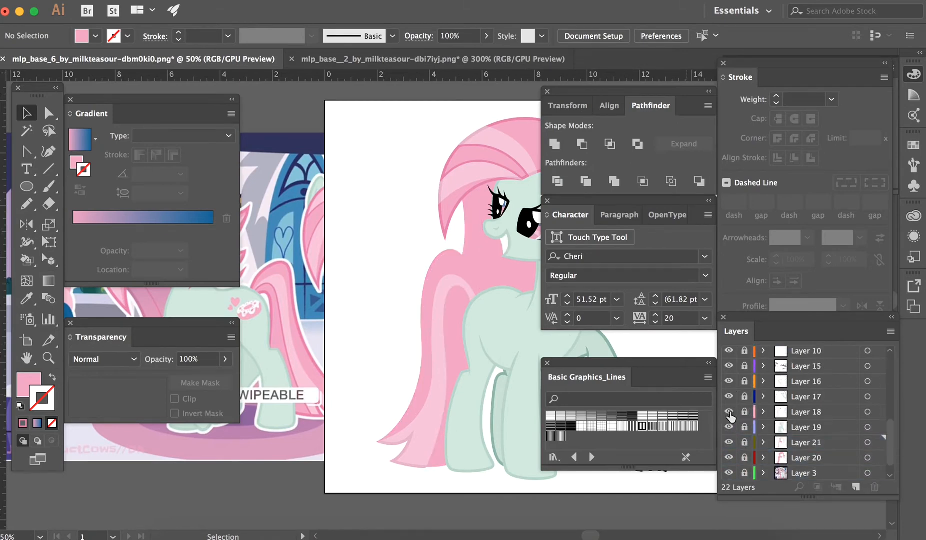
click(728, 411)
click(744, 411)
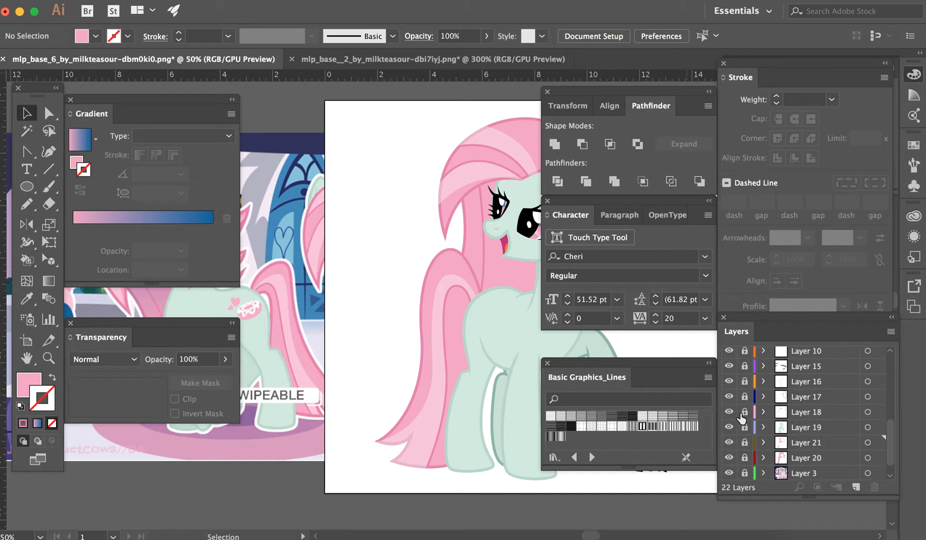
- Select the two long strand lines of the mane hanging behind the face and outline their 5 pt strokes
click(483, 252)
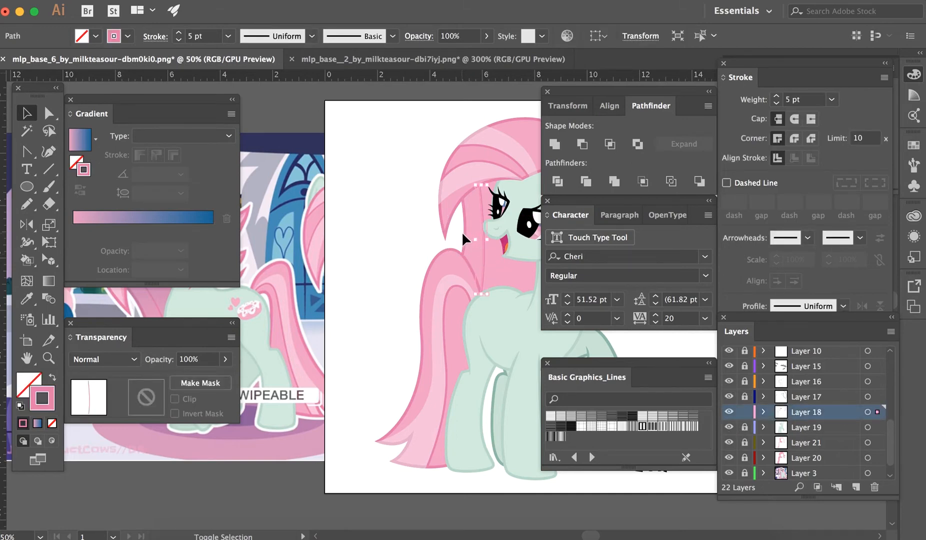
click(463, 233)
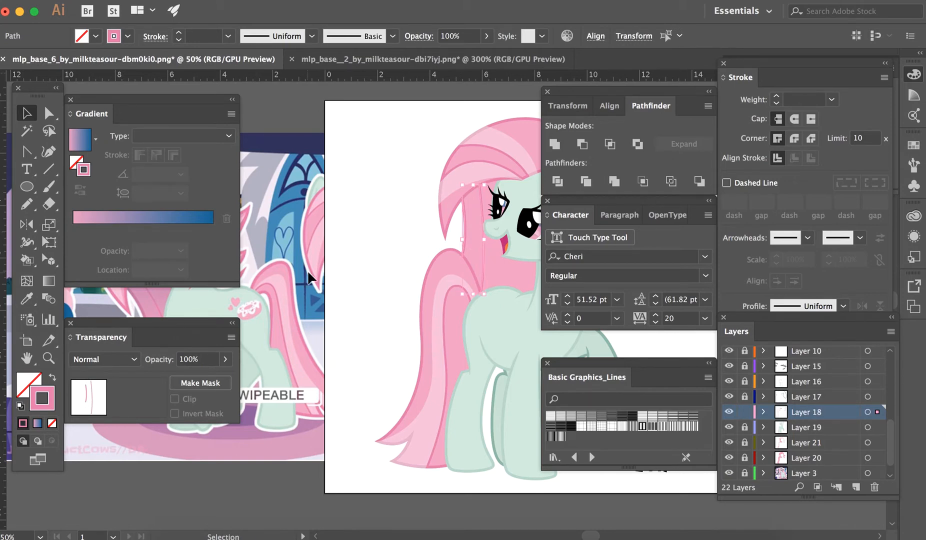
key(super+equal)
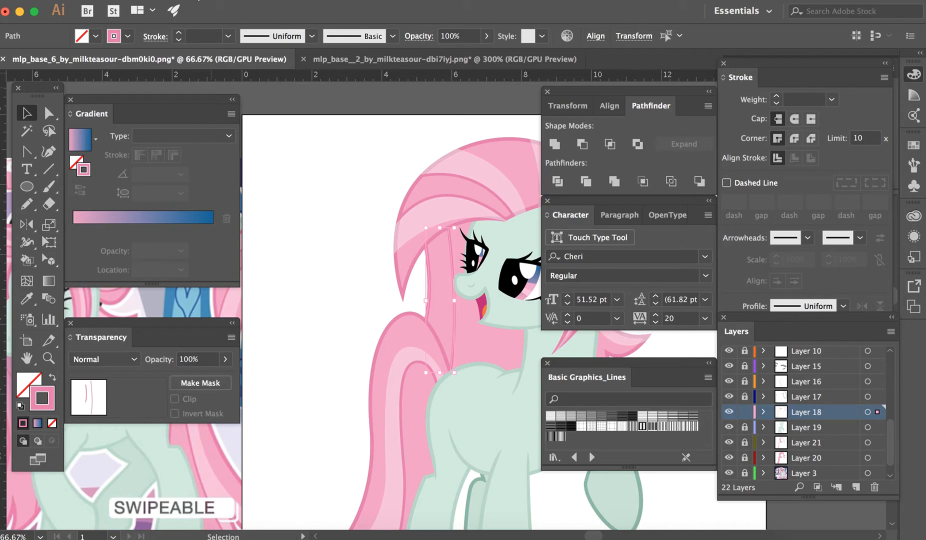
click(195, 1)
mouse_move(239, 287)
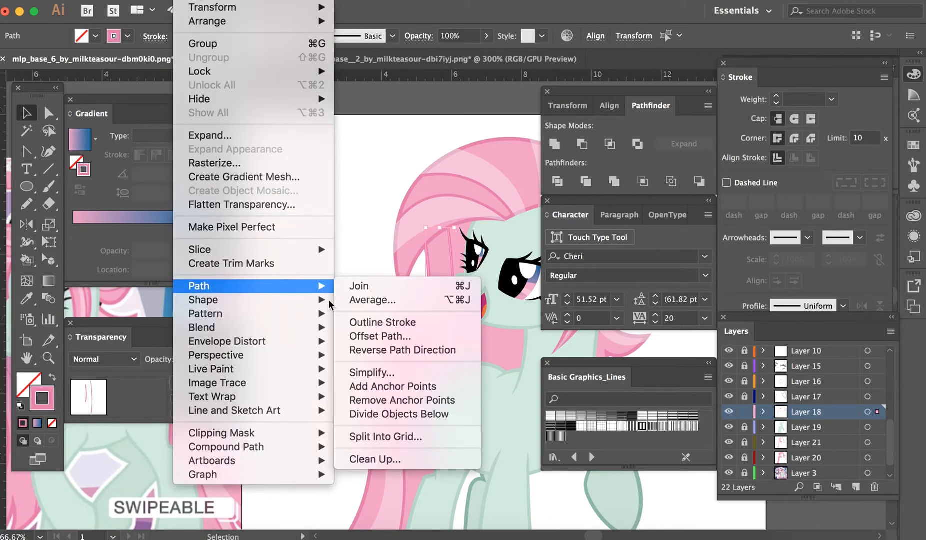
click(380, 322)
click(340, 339)
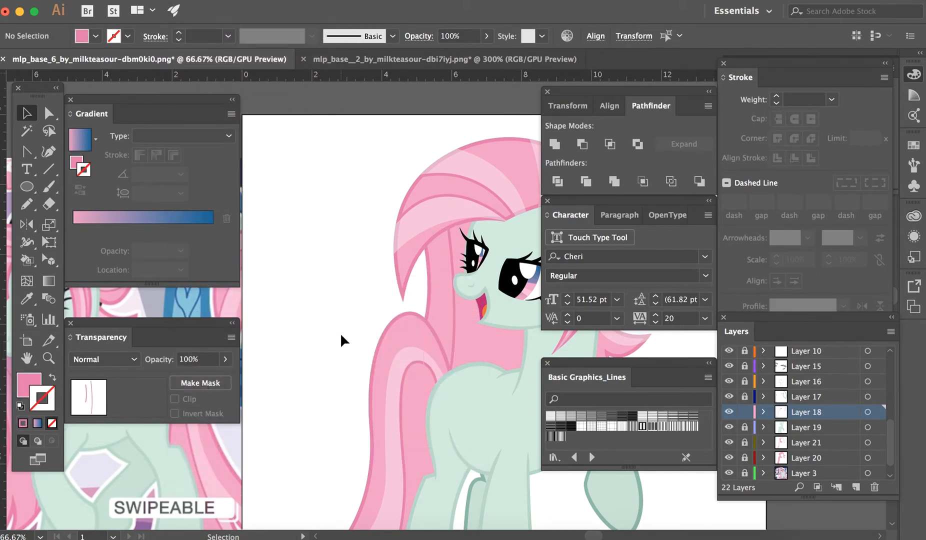
- Sample the dark mauve pink from the shaded mane behind the reference pony's face as the fill colour
scroll(340, 333, up, 5)
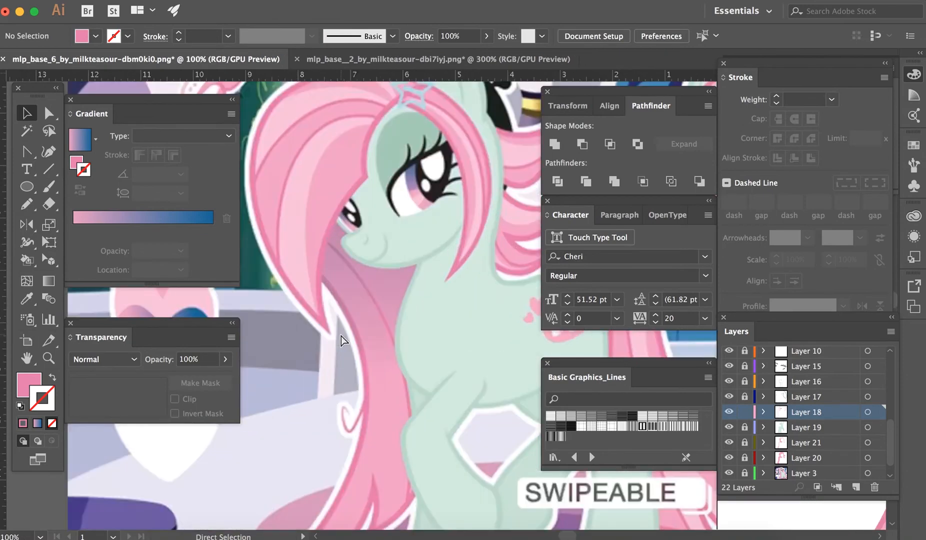
scroll(341, 335, up, 4)
key(i)
click(312, 300)
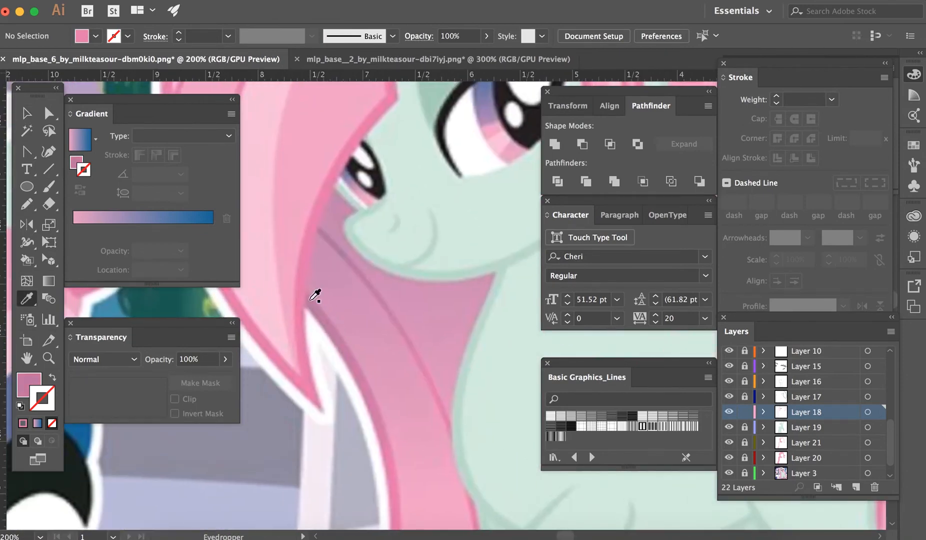
- Build a linear fill gradient that runs from bright pink sampled on the reference mane outline to the dark mauve pink
key(v)
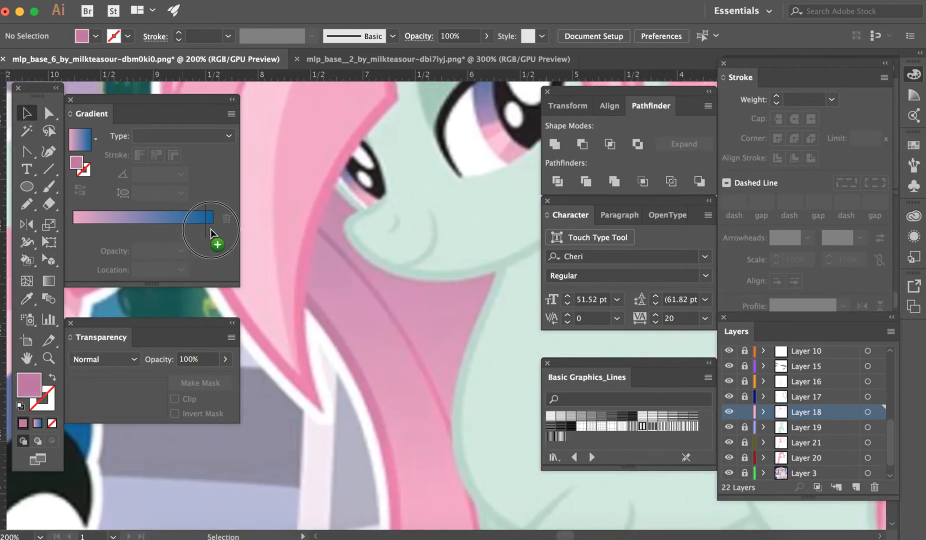
click(212, 225)
key(i)
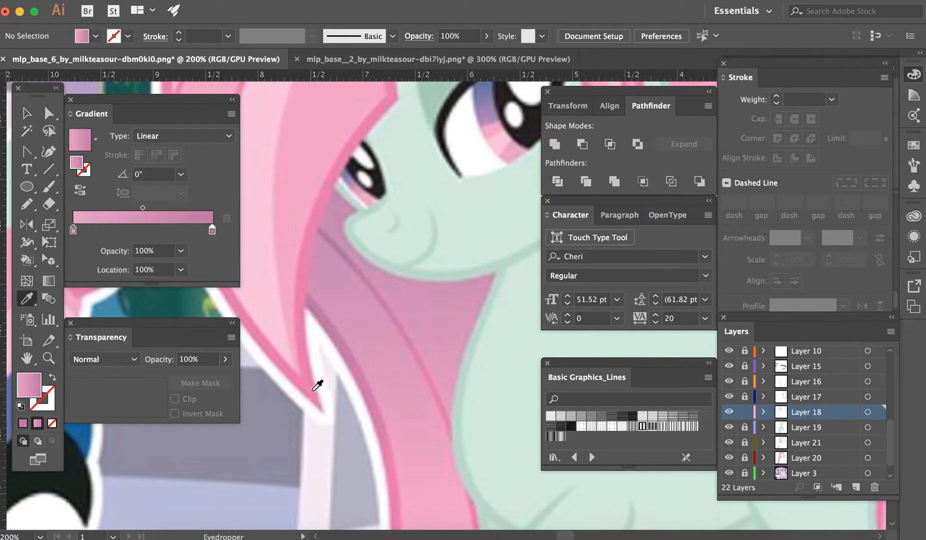
click(313, 392)
key(v)
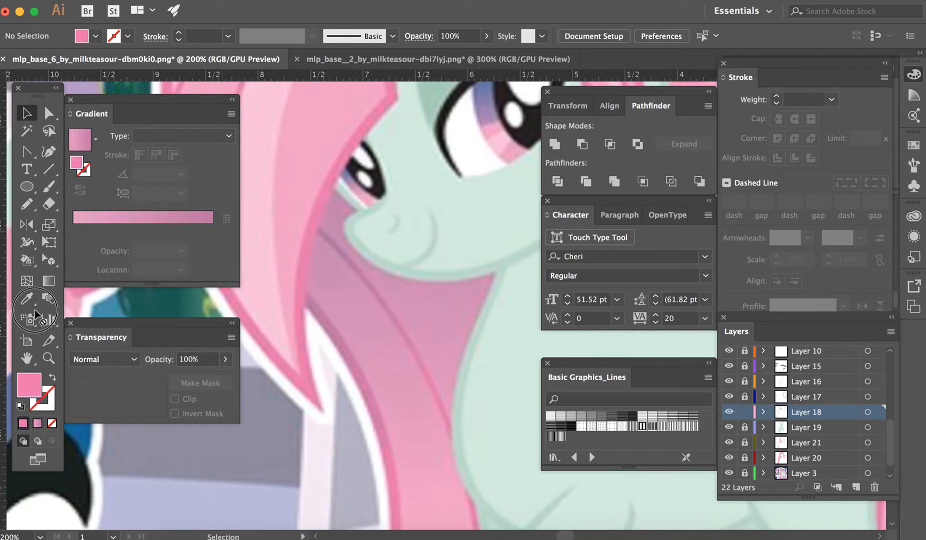
click(73, 230)
key(ctrl+minus)
key(ctrl+minus)
key(ctrl+minus)
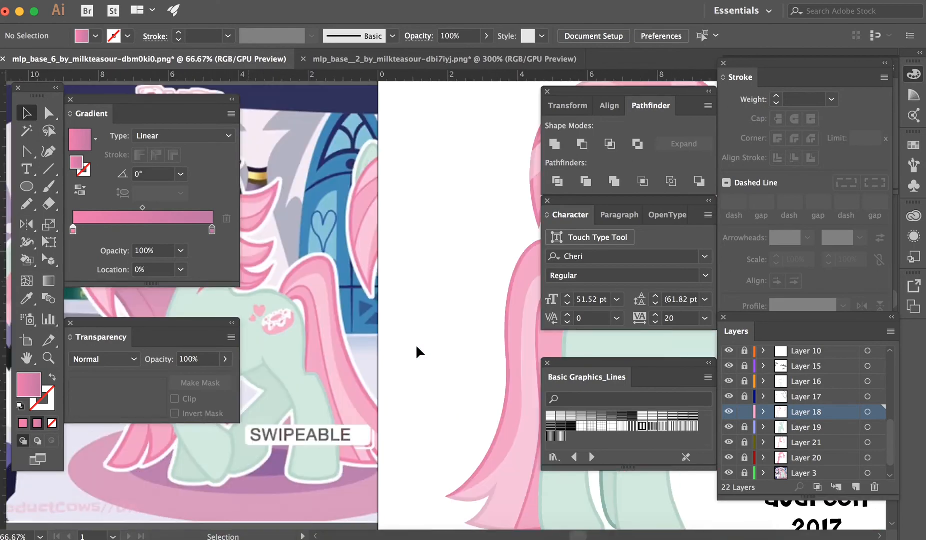
scroll(417, 347, right, 5)
drag(403, 253, 277, 291)
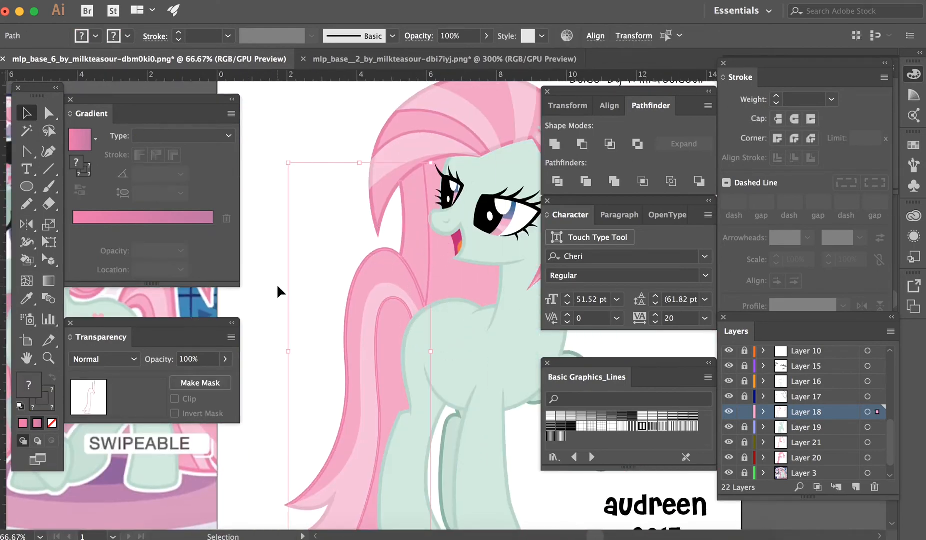
key(period)
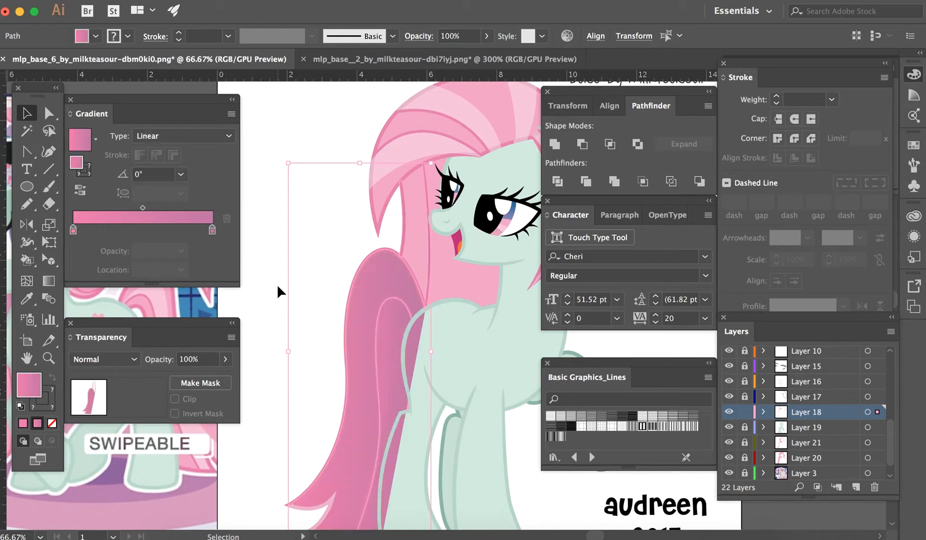
key(a)
key(ctrl+z)
key(v)
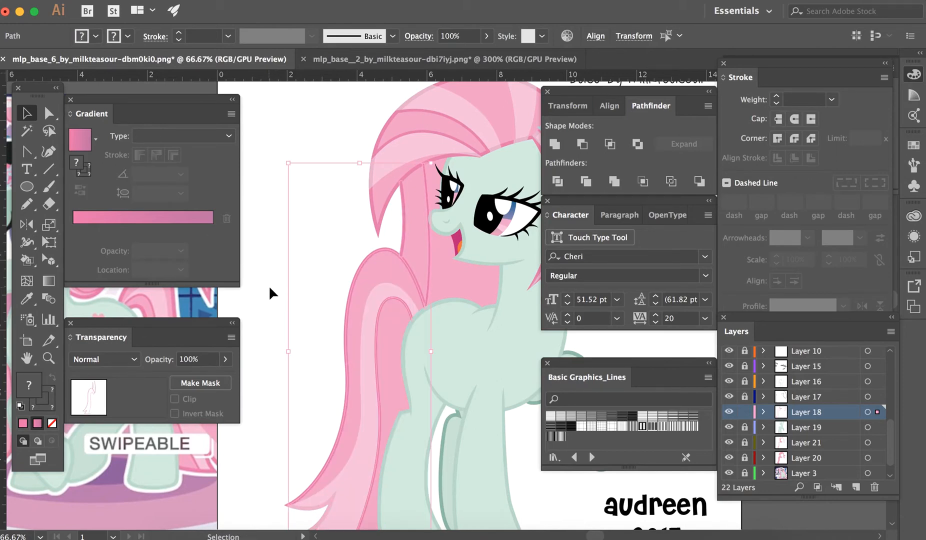
click(268, 285)
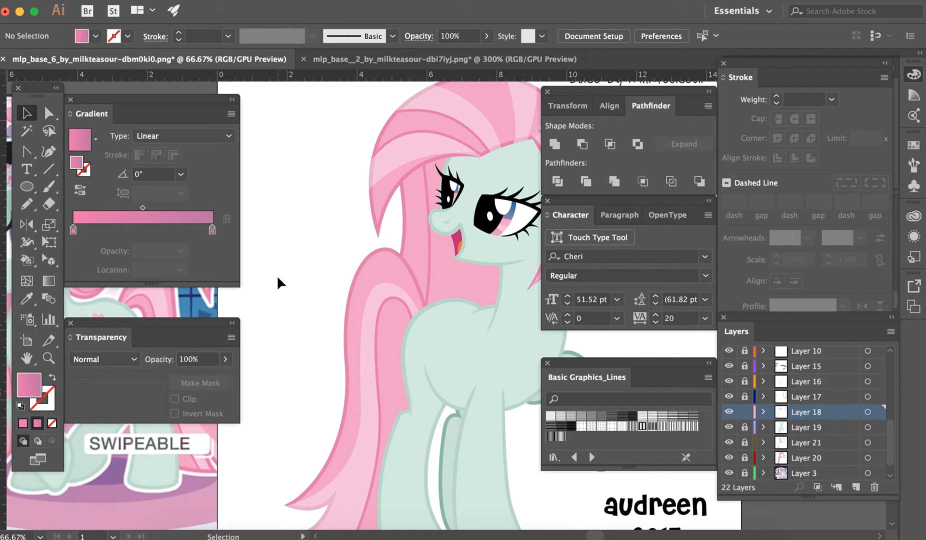
- Fill the two long strand lines behind the face with the pink-to-mauve linear gradient at a 90° angle
click(406, 235)
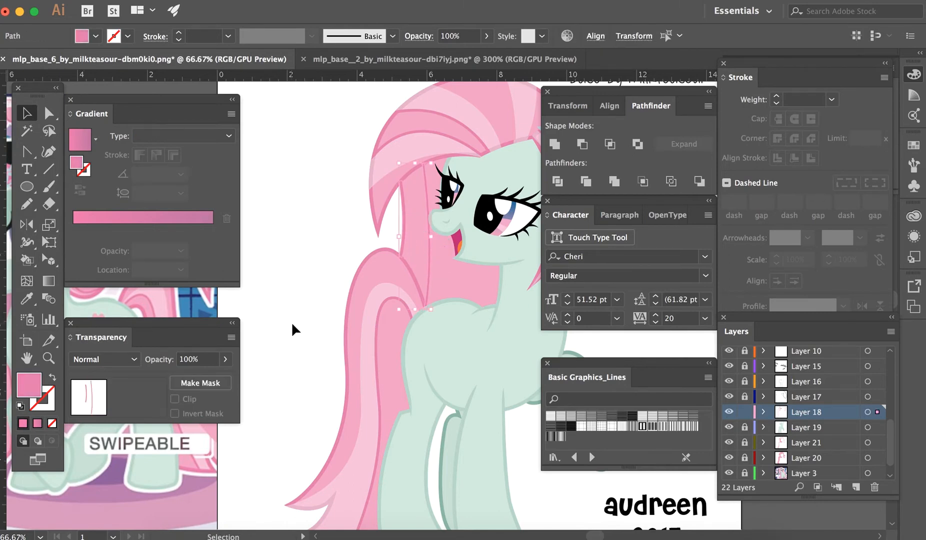
key(period)
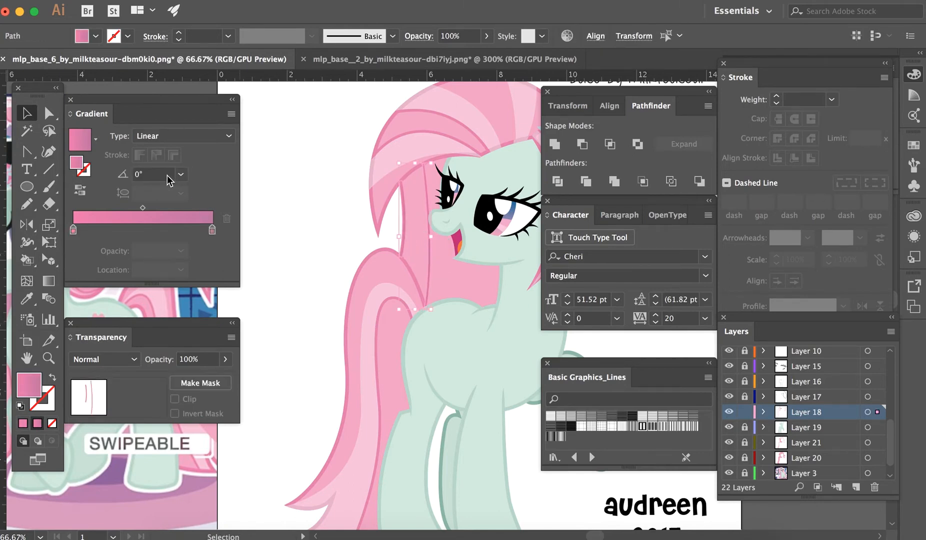
click(150, 174)
text(90)
key(Return)
click(328, 269)
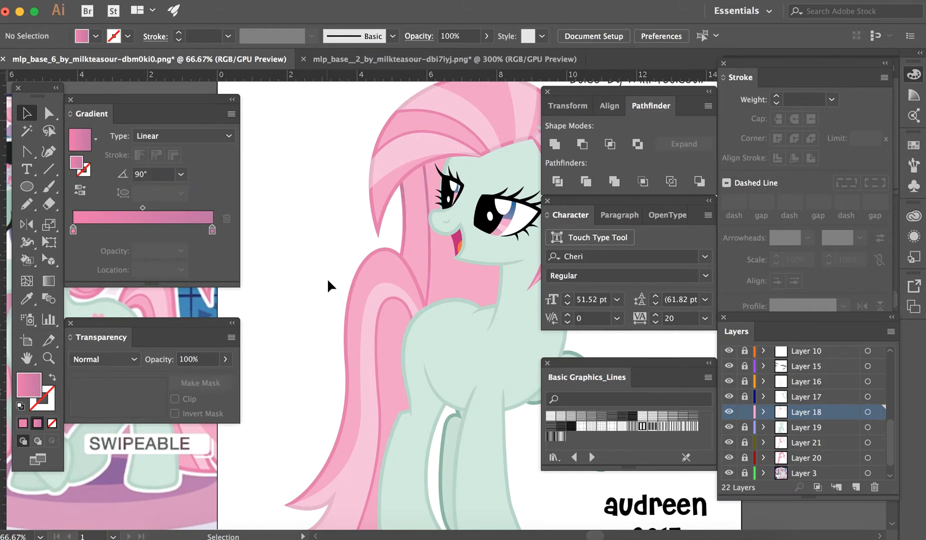
- Try reversing the gradient on the two hanging strand lines, and switch it back to its original direction
key(super+plus)
key(super+plus)
scroll(321, 259, up, 5)
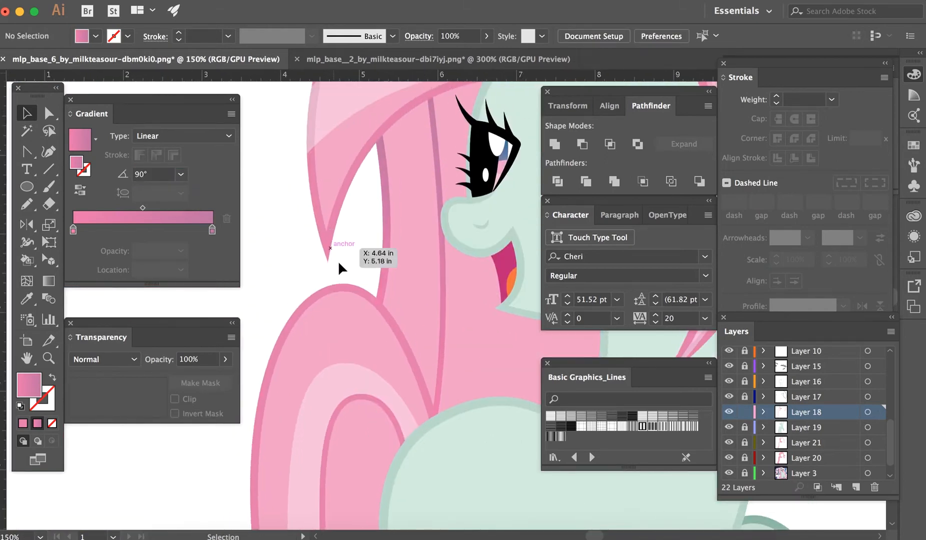
drag(449, 263, 449, 264)
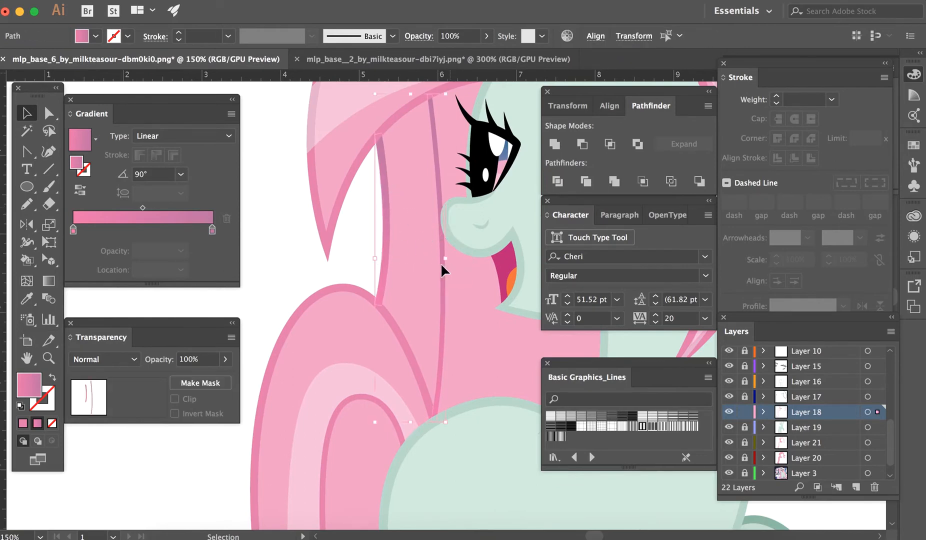
click(80, 190)
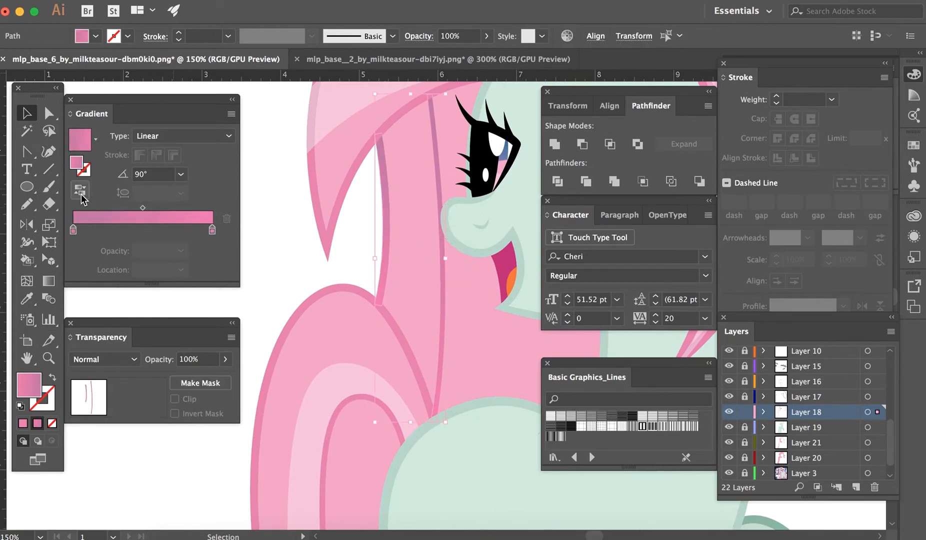
click(271, 211)
drag(353, 220, 453, 261)
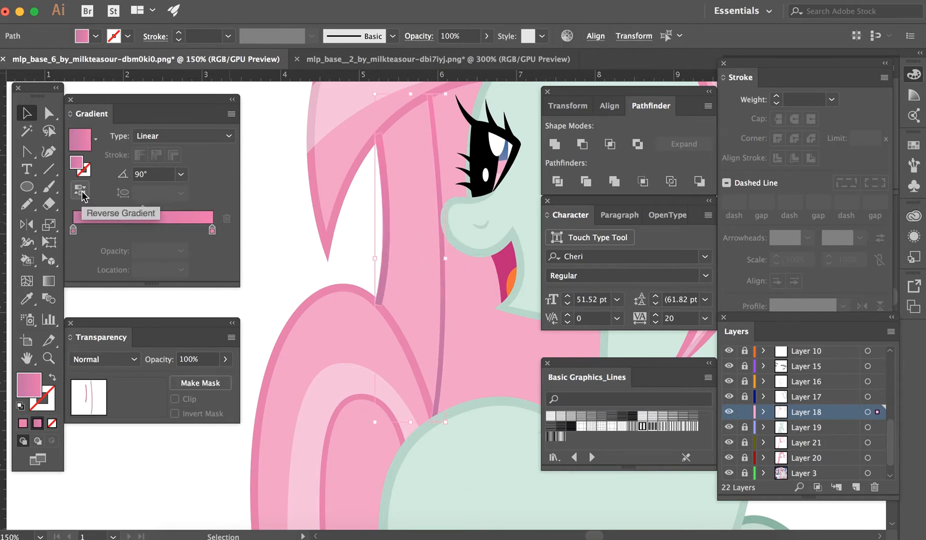
click(81, 191)
click(251, 224)
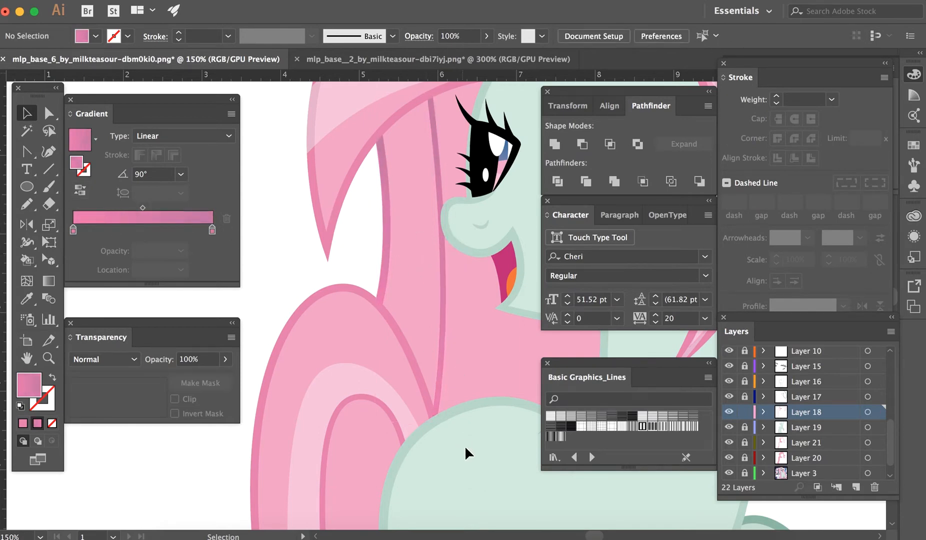
- Lock Layer 18 and unlock Layer 21, which holds the mane's fill shapes
key(super+minus)
key(super+minus)
key(super+minus)
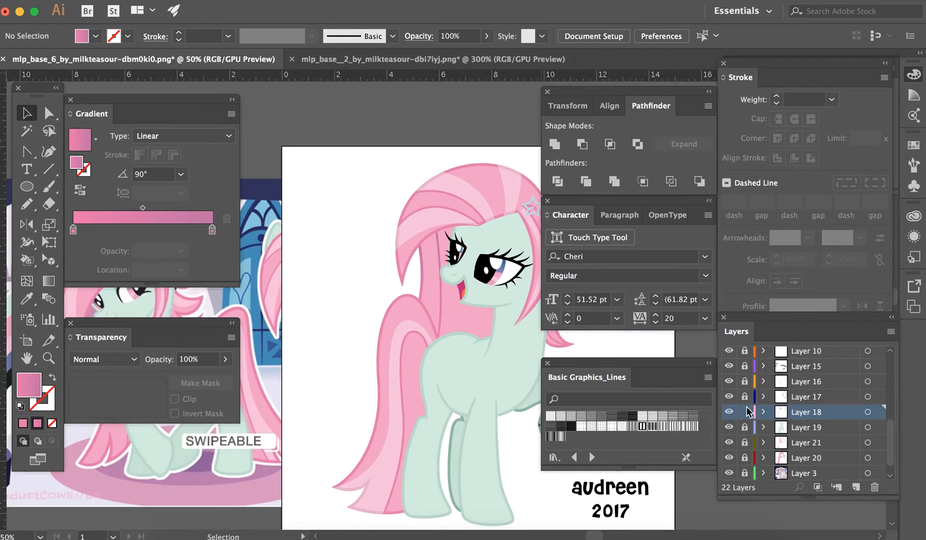
scroll(748, 412, down, 1)
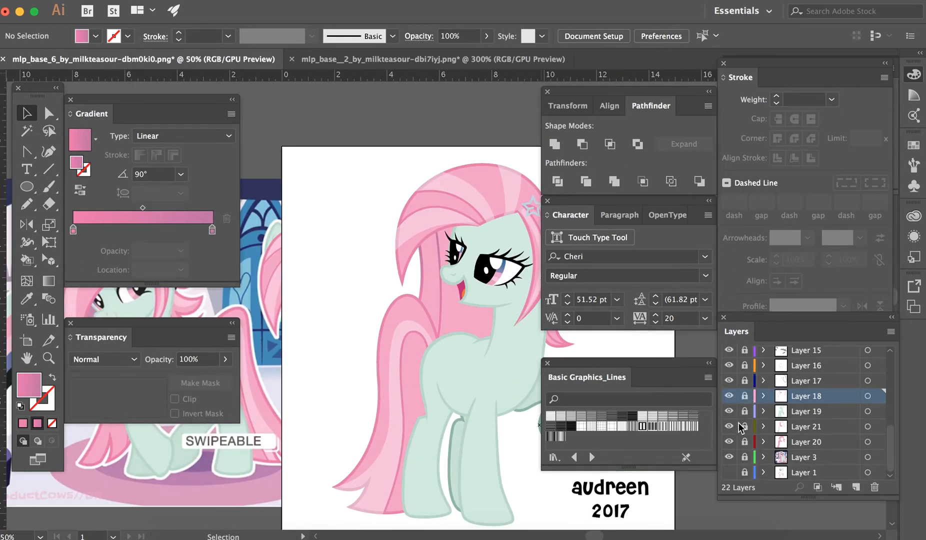
click(744, 427)
- Select the three fill pieces of the hanging mane behind the face and unite them into one shape
click(461, 310)
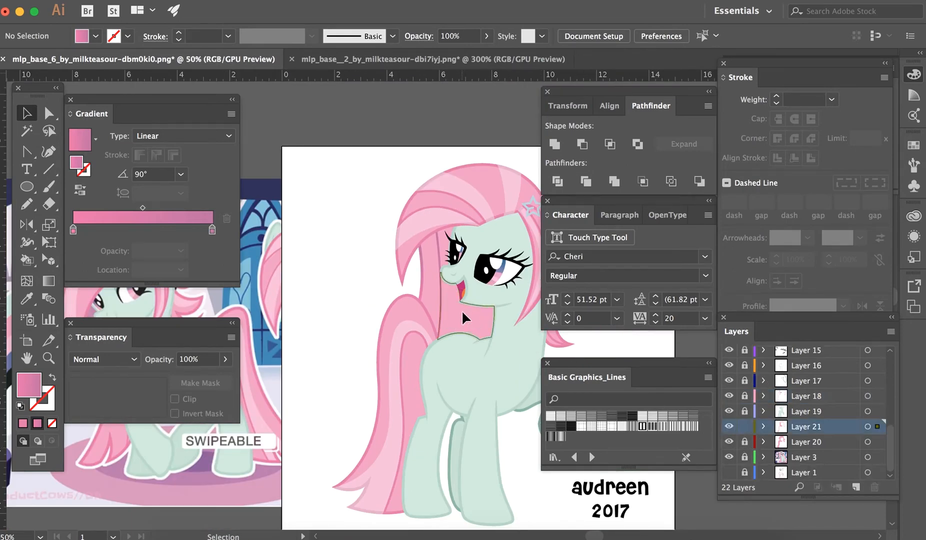
click(461, 310)
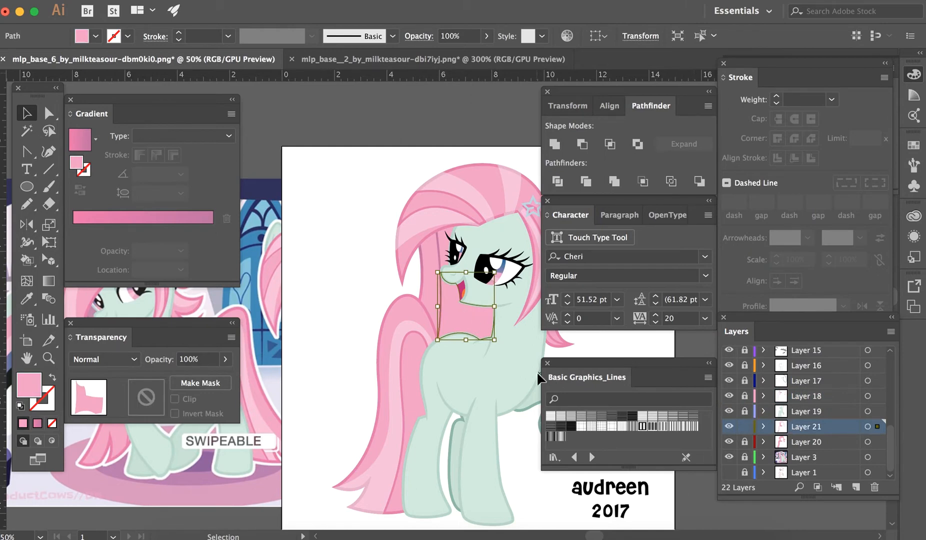
shift+click(436, 290)
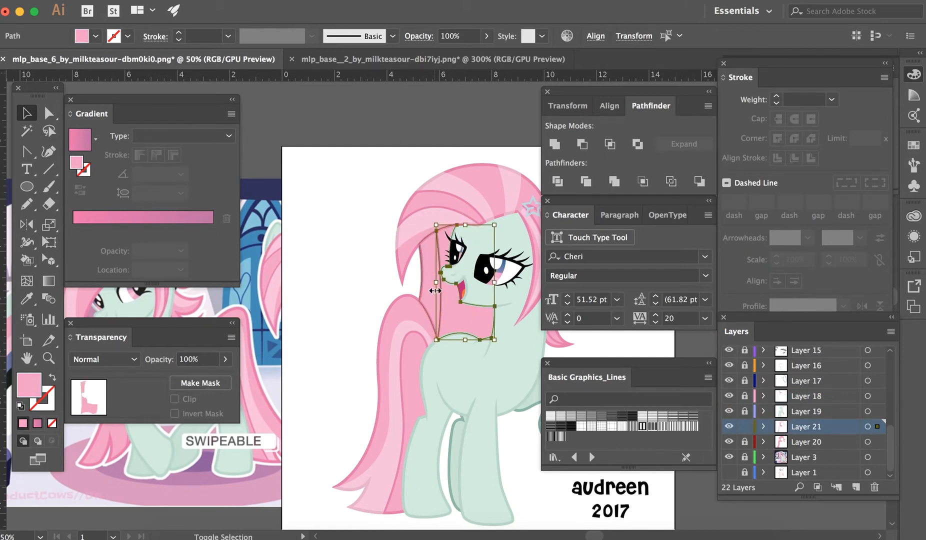
drag(436, 290, 419, 299)
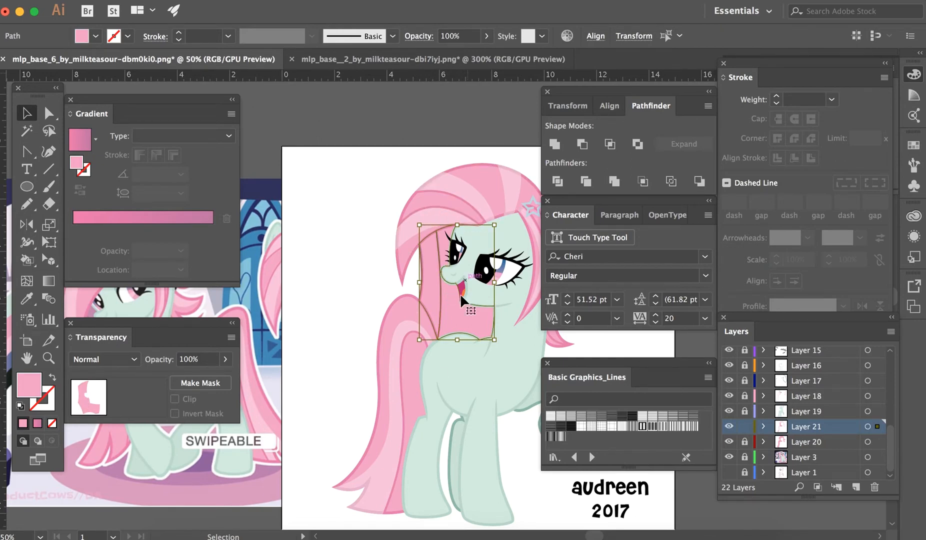
click(557, 144)
- Sample the mauve from the shaded mane near the reference pony's chin and make it the gradient's end colour
scroll(311, 378, left, 1)
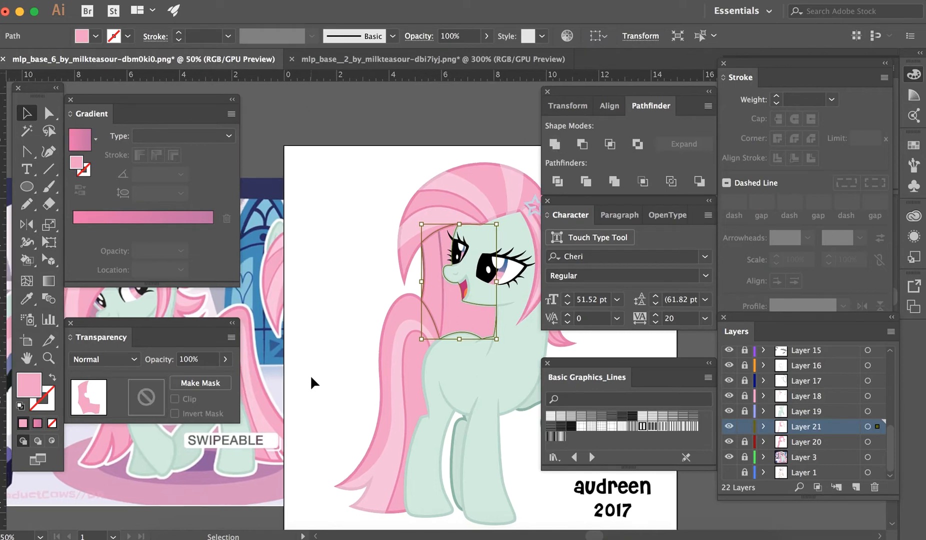
scroll(311, 378, left, 10)
key(super+equal)
key(super+equal)
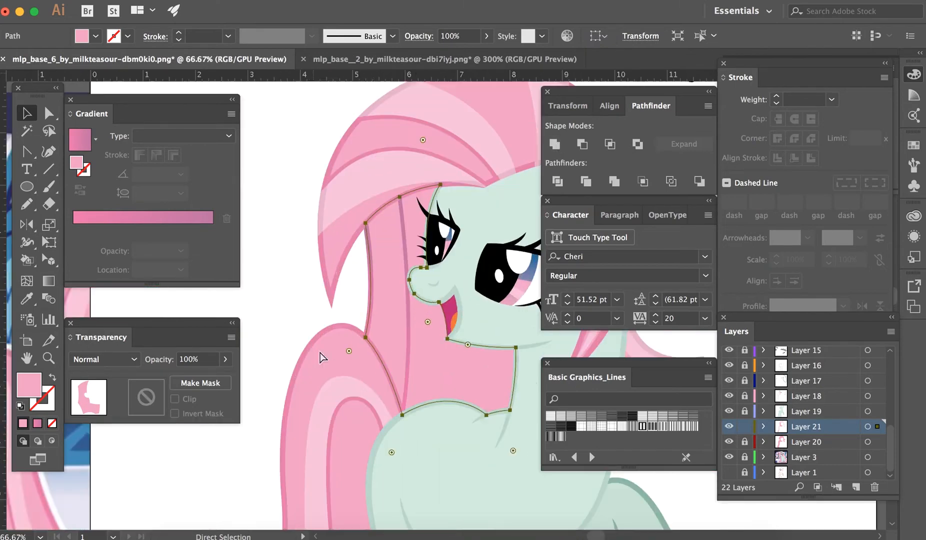
scroll(372, 357, left, 10)
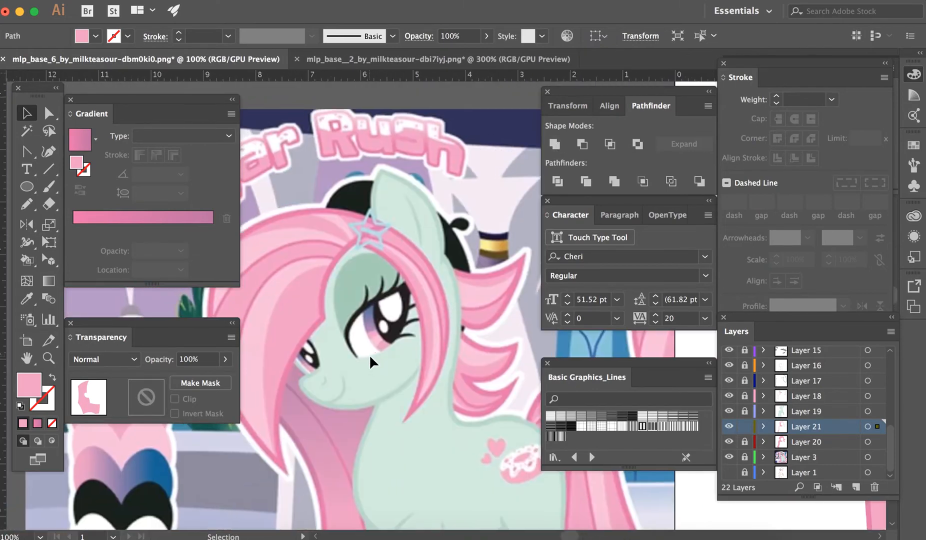
scroll(369, 354, left, 1)
scroll(369, 354, down, 1)
key(i)
click(325, 369)
key(v)
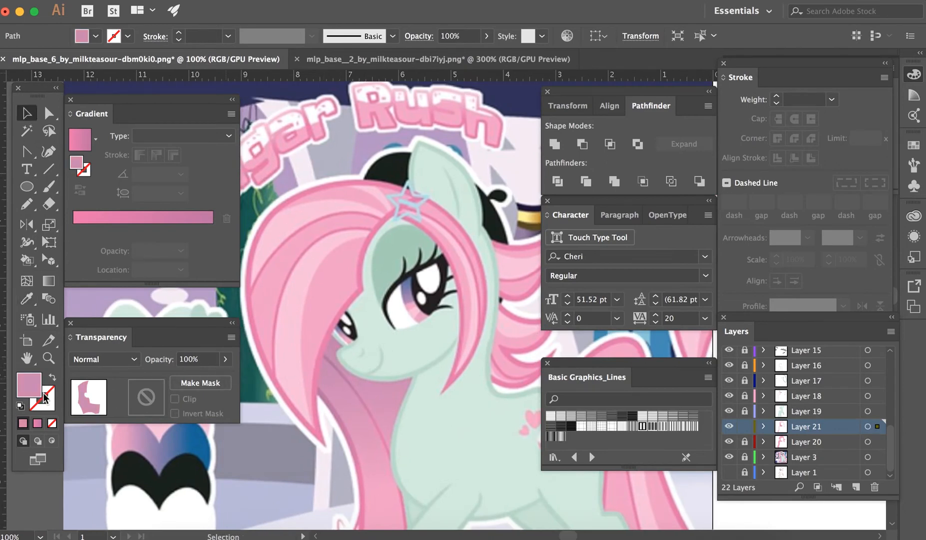
drag(37, 380, 212, 217)
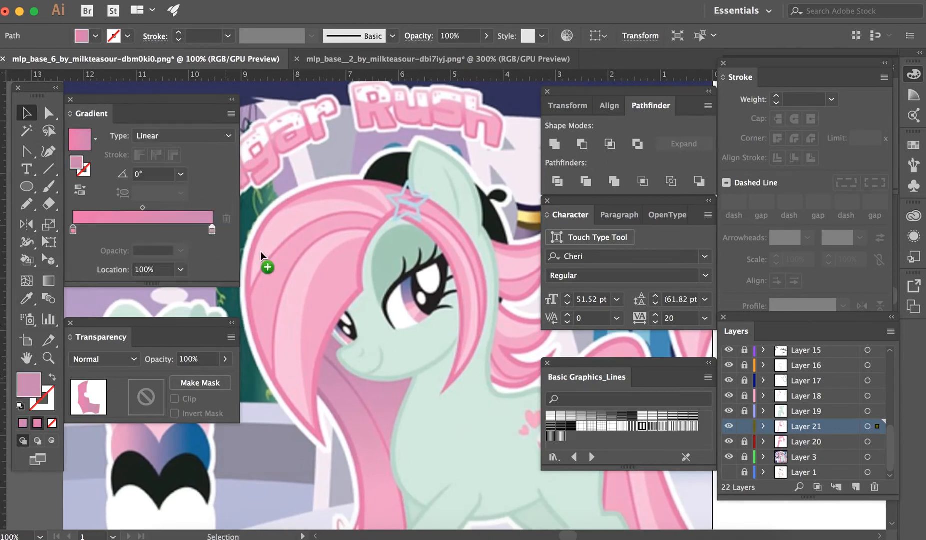
drag(261, 252, 261, 252)
- Sample the lighter base pink from the reference pony's front mane and make it the gradient's start colour
key(u)
key(i)
click(328, 295)
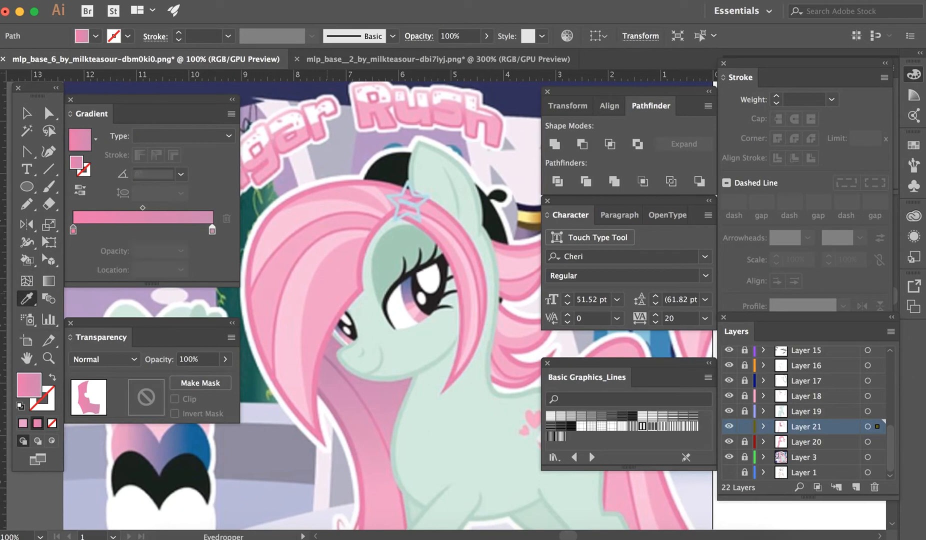
key(v)
drag(33, 382, 75, 223)
- Set the gradient angle of the united hanging mane shape to 90° and deselect the shape
key(super+minus)
scroll(383, 374, left, 5)
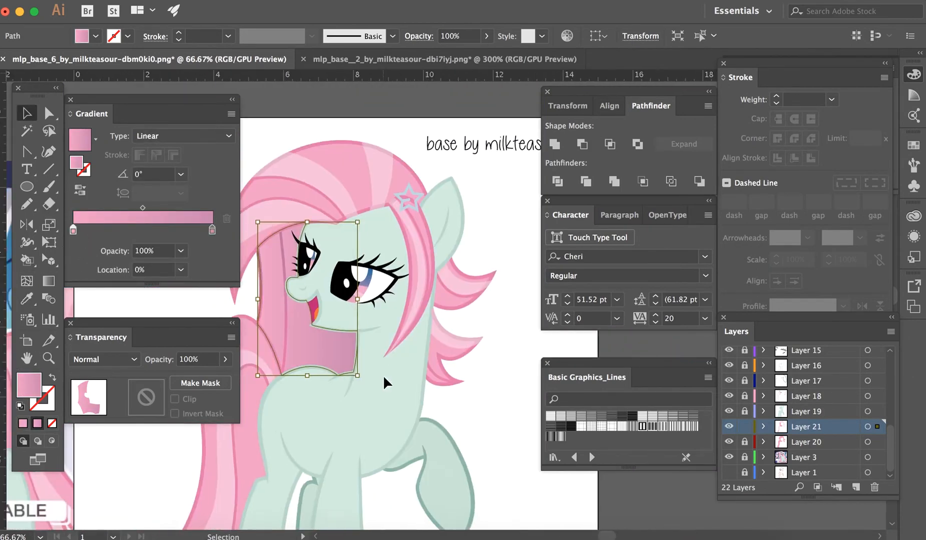
click(152, 174)
text(90)
key(Return)
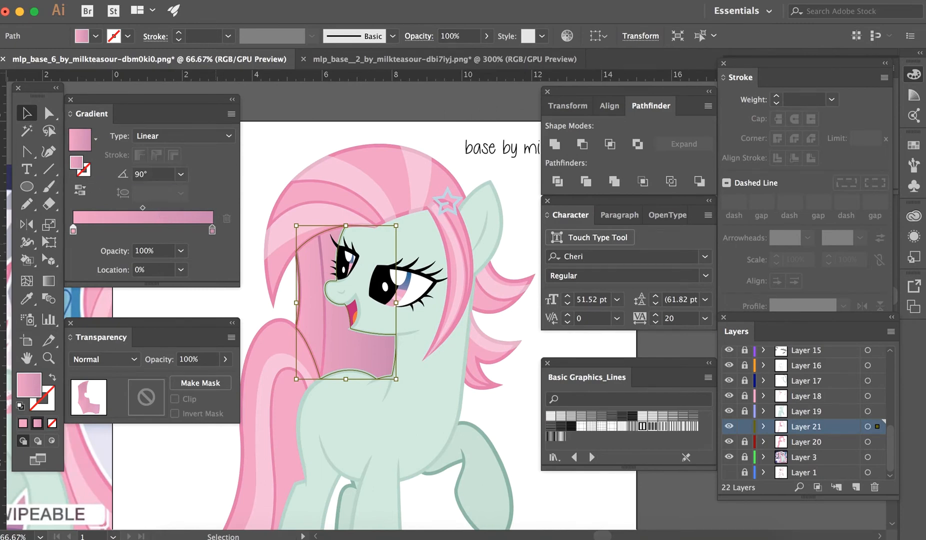
click(460, 329)
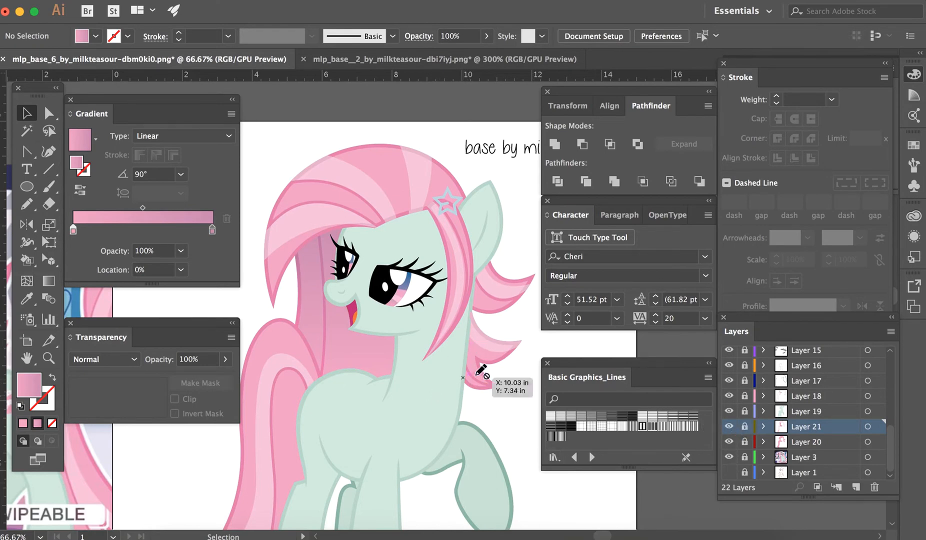
- Unlock Layer 16, select the 7 pt neck outline path behind the front mane to copy it, and relock the layer
scroll(481, 370, up, 4)
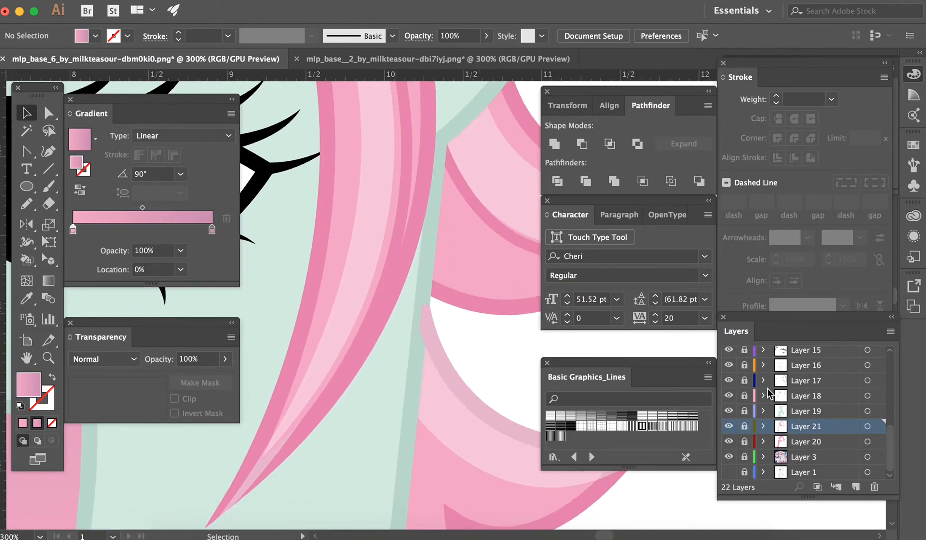
scroll(767, 395, up, 10)
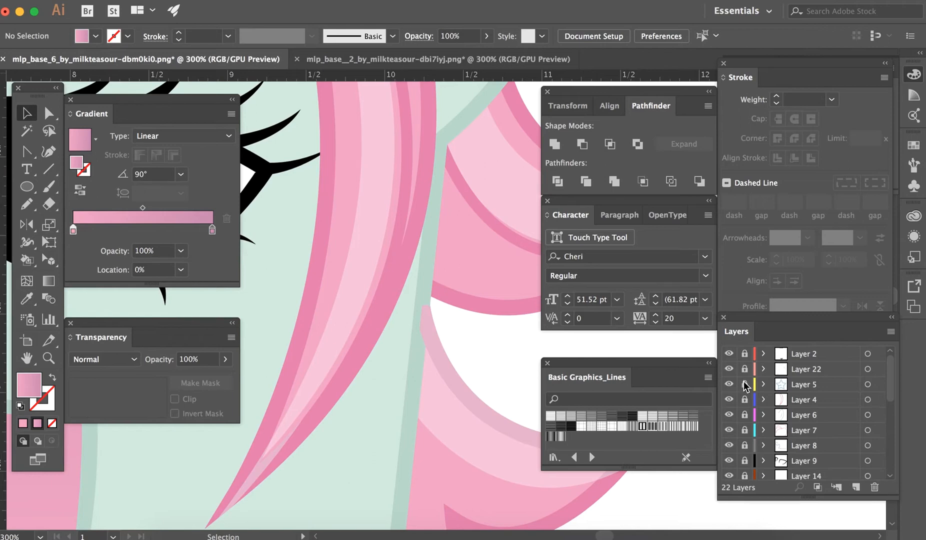
scroll(743, 381, down, 3)
scroll(745, 385, down, 5)
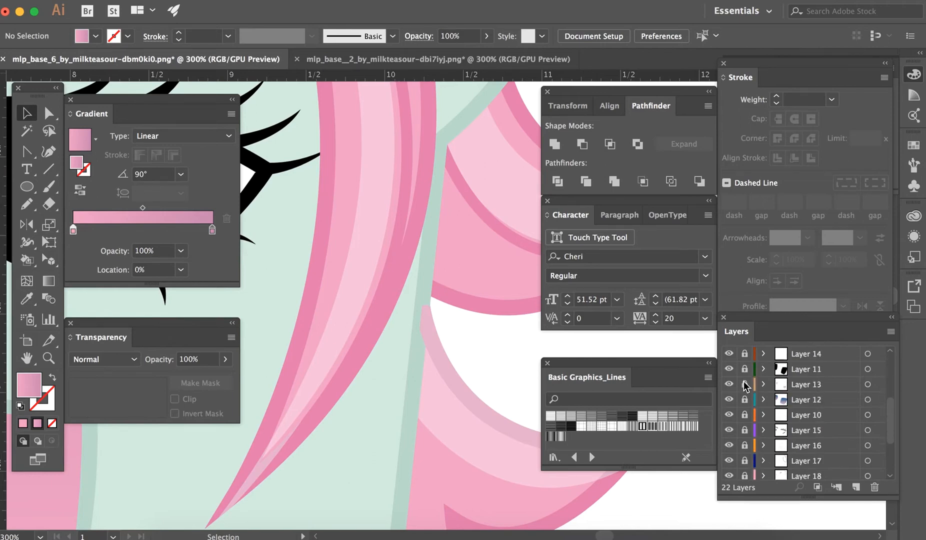
scroll(743, 381, down, 3)
click(744, 399)
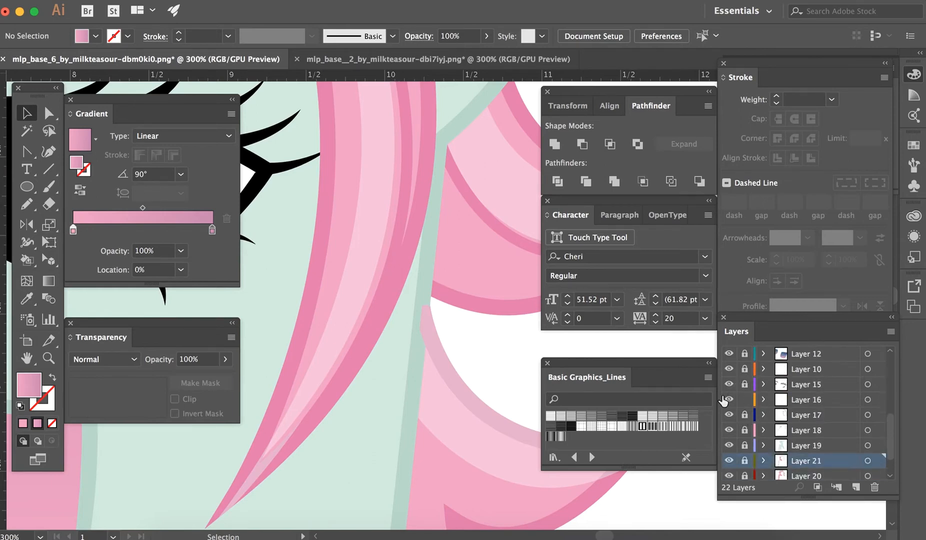
click(427, 253)
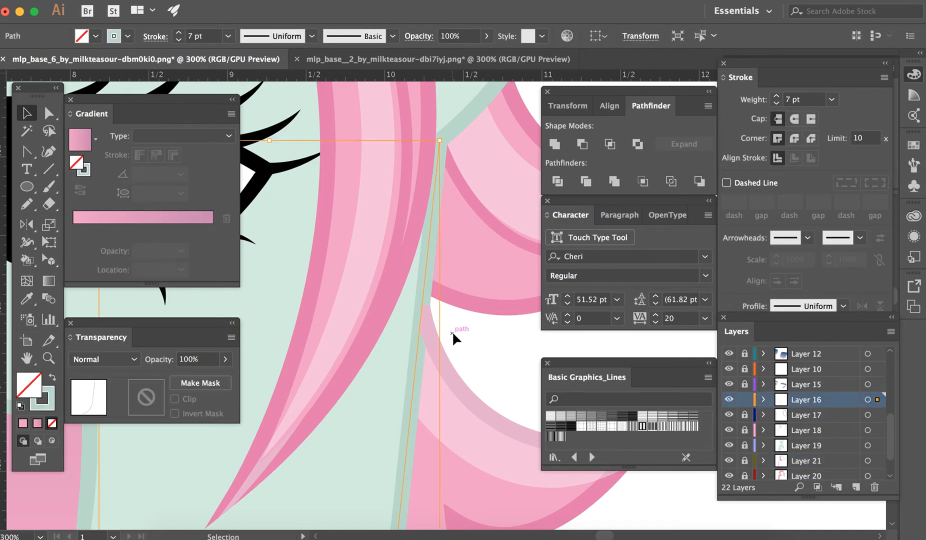
key(v)
click(463, 333)
click(744, 399)
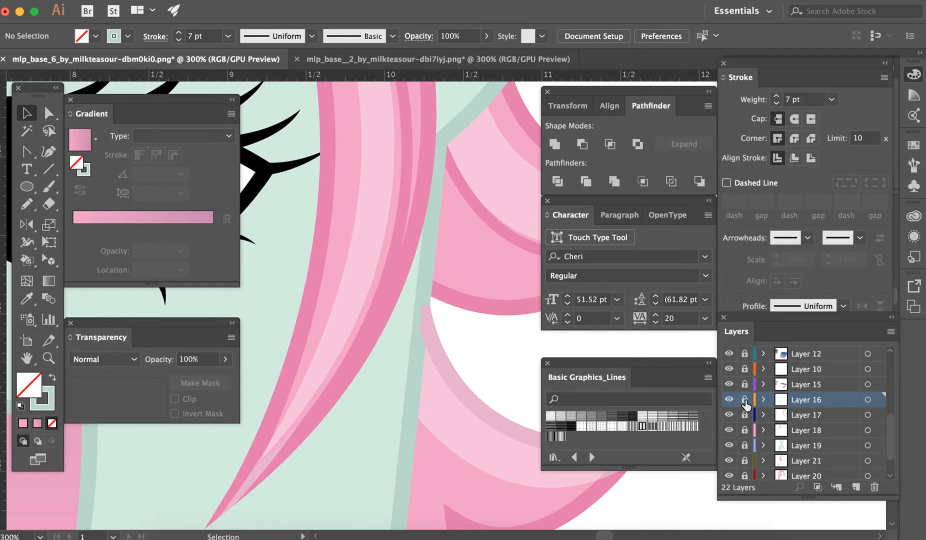
- Create a new layer directly above Layer 22 and paste the copied neck outline in place on it
scroll(745, 400, up, 5)
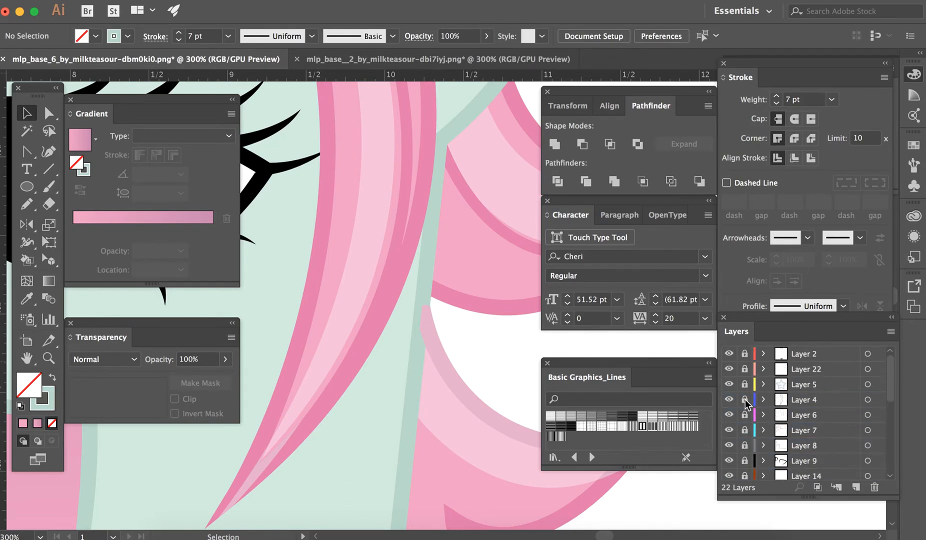
click(787, 365)
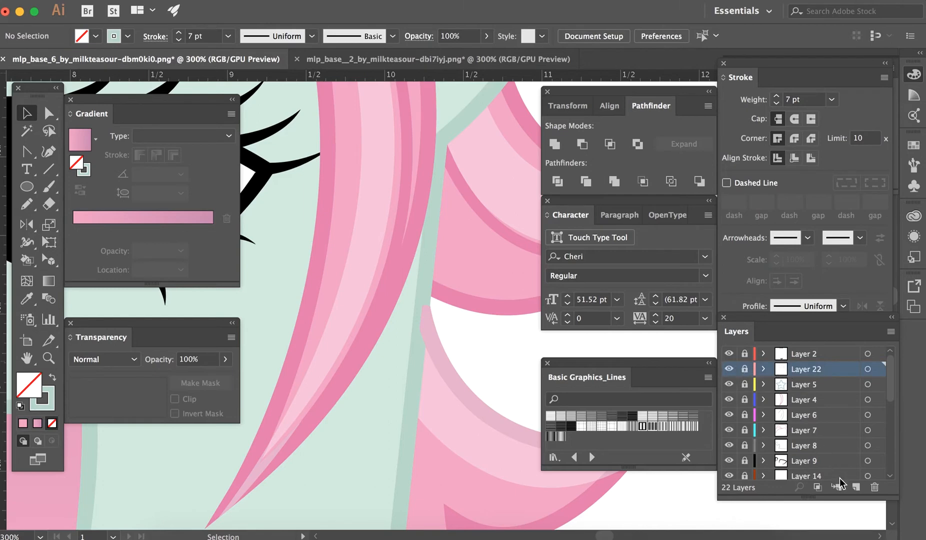
click(855, 486)
key(super+f)
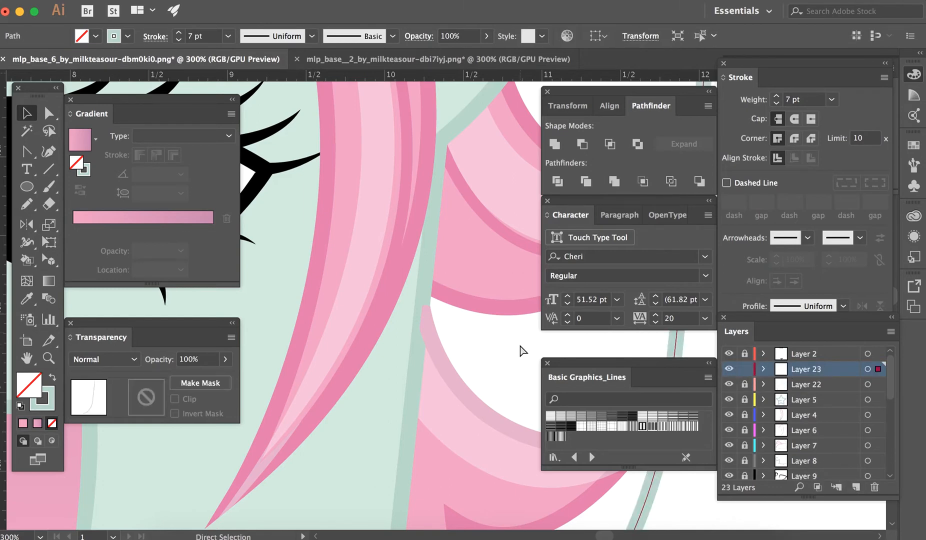
key(super+z)
key(super+f)
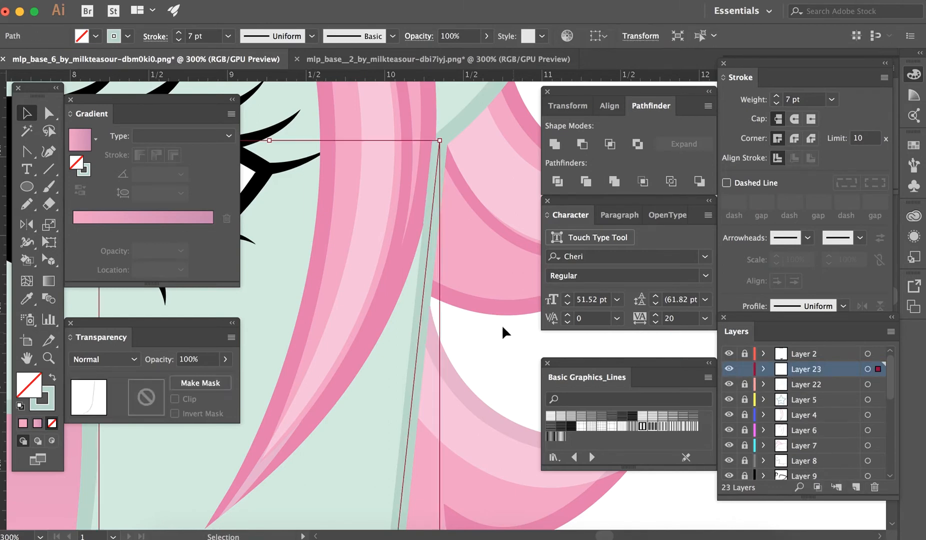
- Convert the pasted neck line to a filled shape with Outline Stroke and deselect it
click(188, 1)
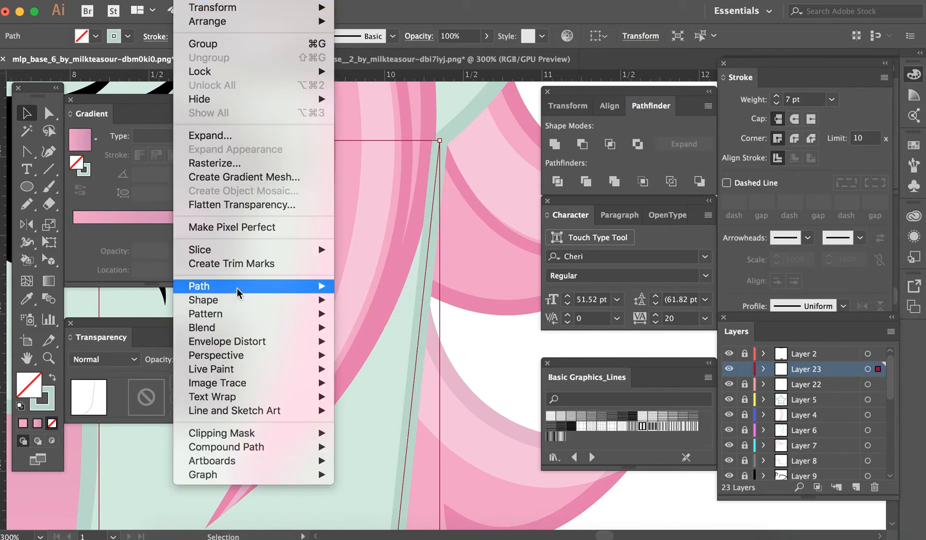
mouse_move(271, 290)
click(357, 322)
click(508, 376)
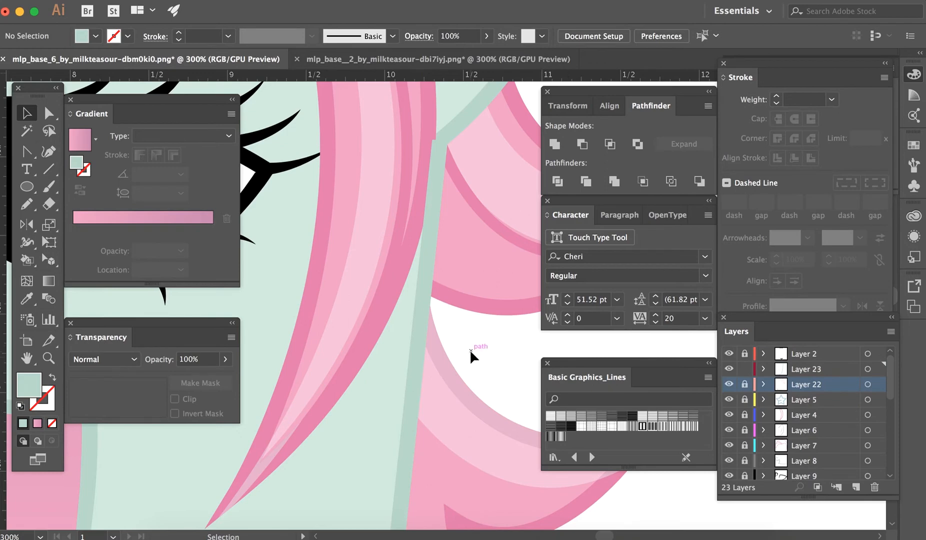
- Move the outlined neck shape in place onto Layer 22 and discard the extra layer above it
click(420, 275)
click(744, 368)
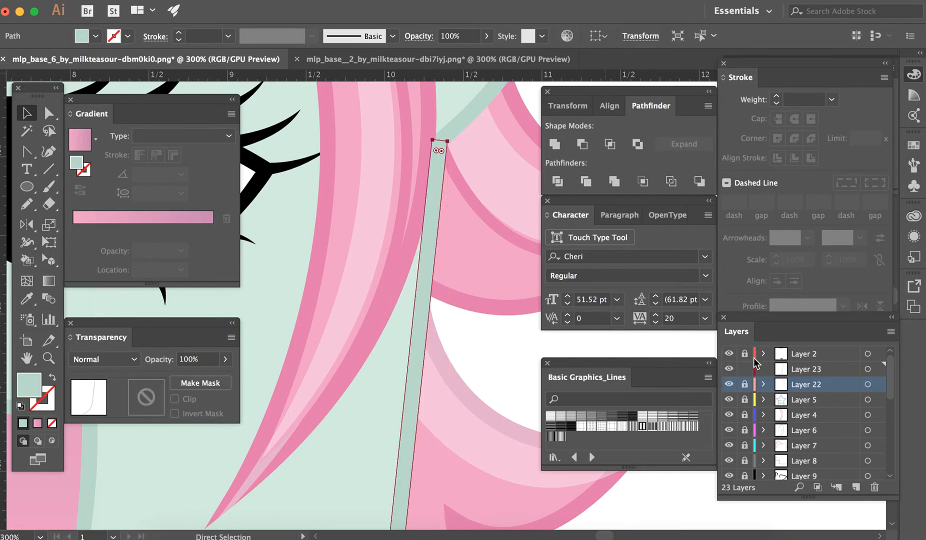
key(super+z)
key(super+z)
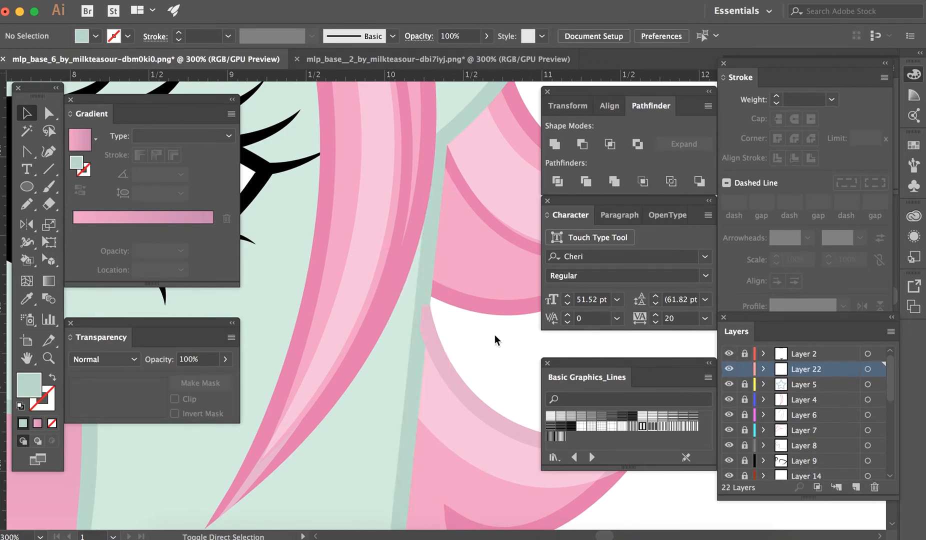
click(502, 375)
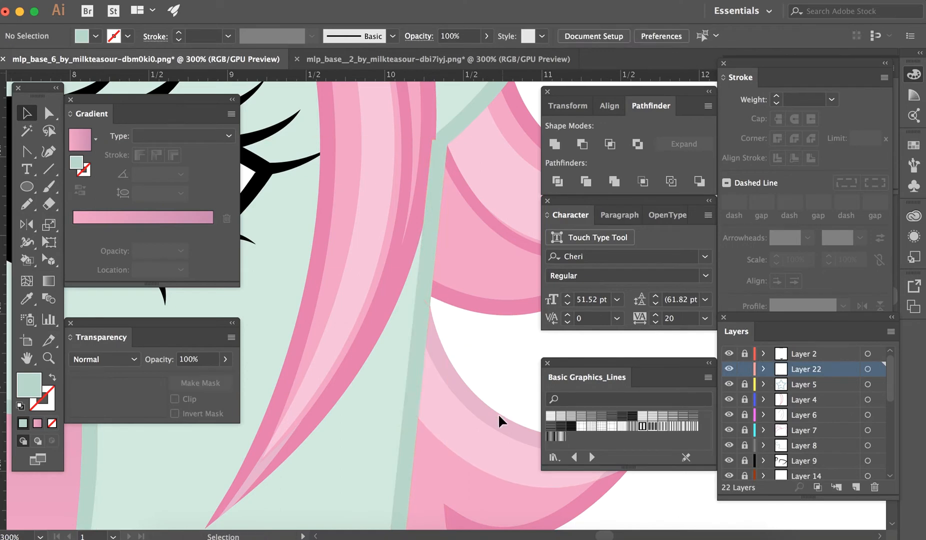
- Select the clip group of the pale mauve strand behind the neck and turn it into a single path with Pathfinder Intersect
click(495, 424)
scroll(512, 361, down, 5)
scroll(512, 362, right, 3)
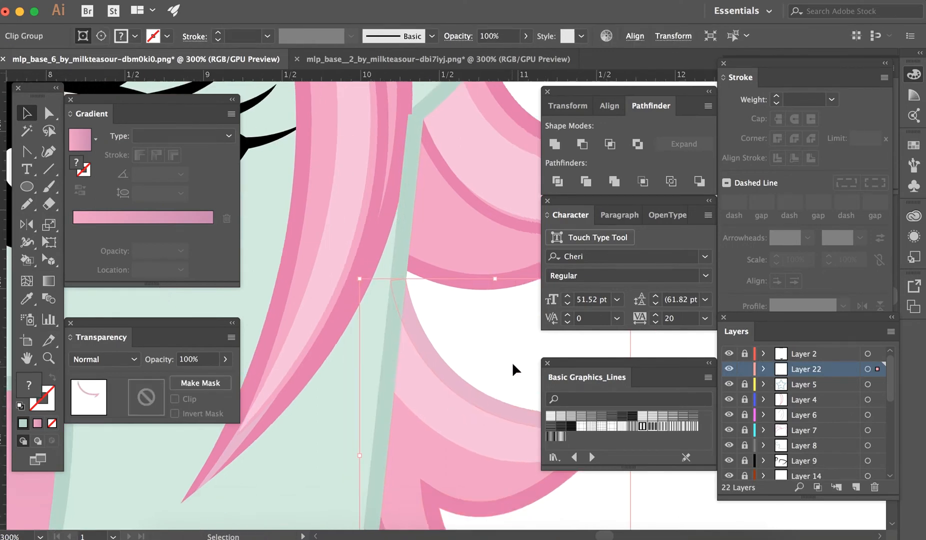
scroll(512, 362, down, 4)
scroll(512, 361, right, 1)
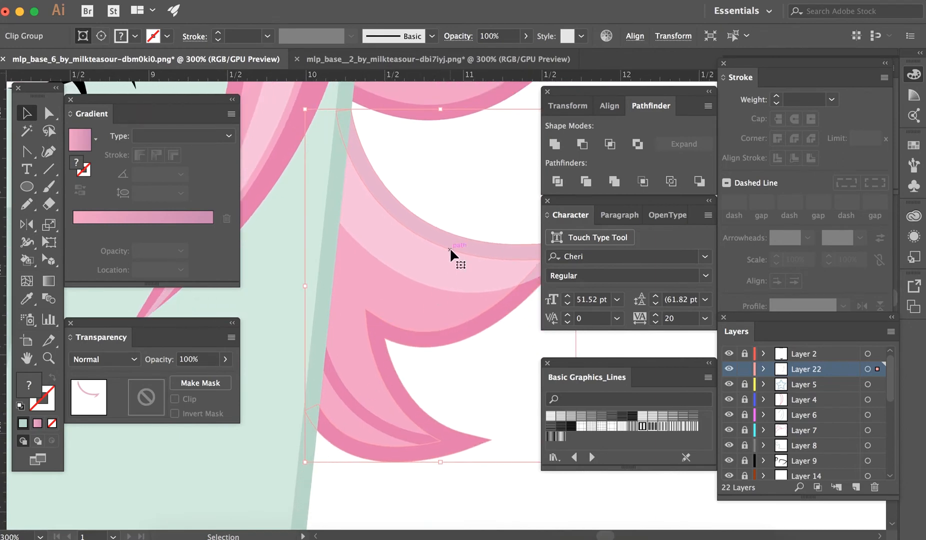
scroll(367, 260, up, 1)
scroll(367, 261, right, 2)
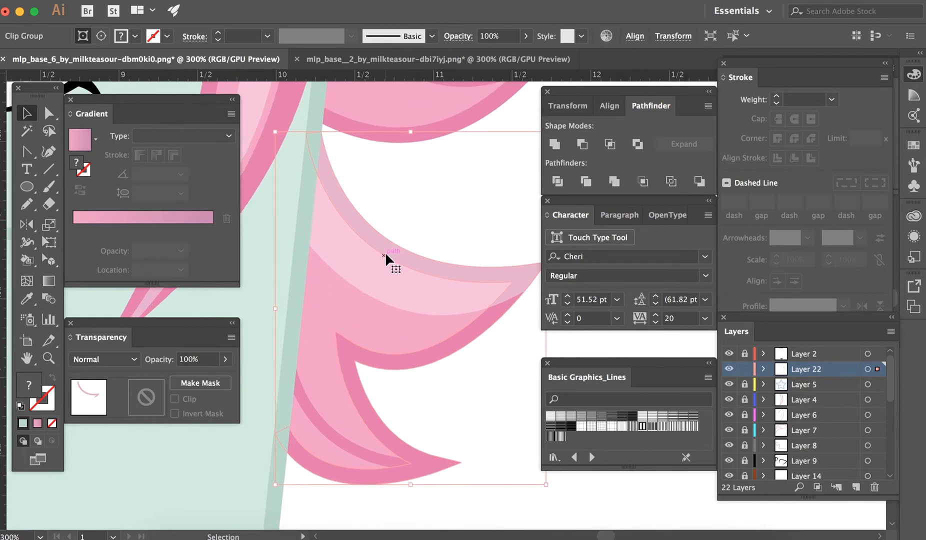
click(610, 145)
scroll(468, 223, left, 2)
scroll(468, 223, up, 1)
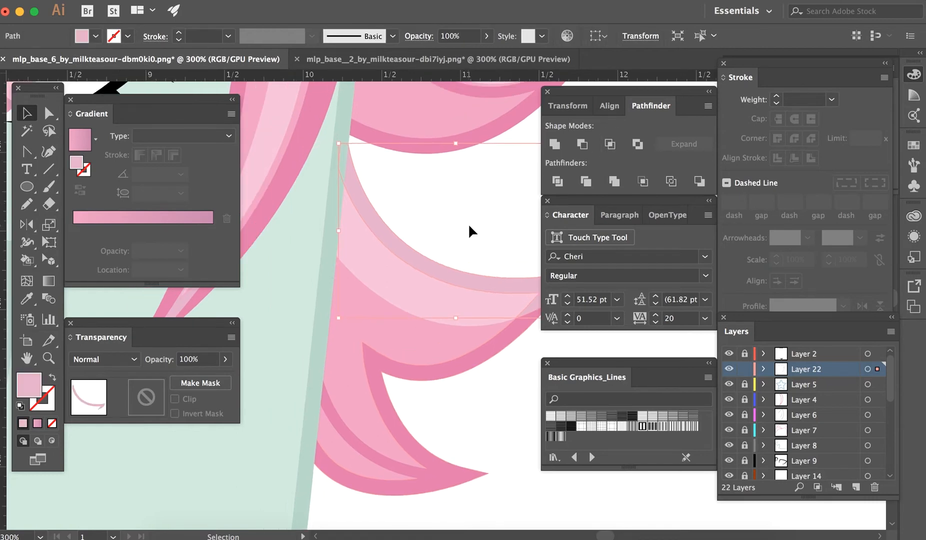
- Subtract the outlined neck shape from the pale mauve mane strand with Minus Front, and lock Layer 22
scroll(469, 228, up, 2)
scroll(469, 228, left, 1)
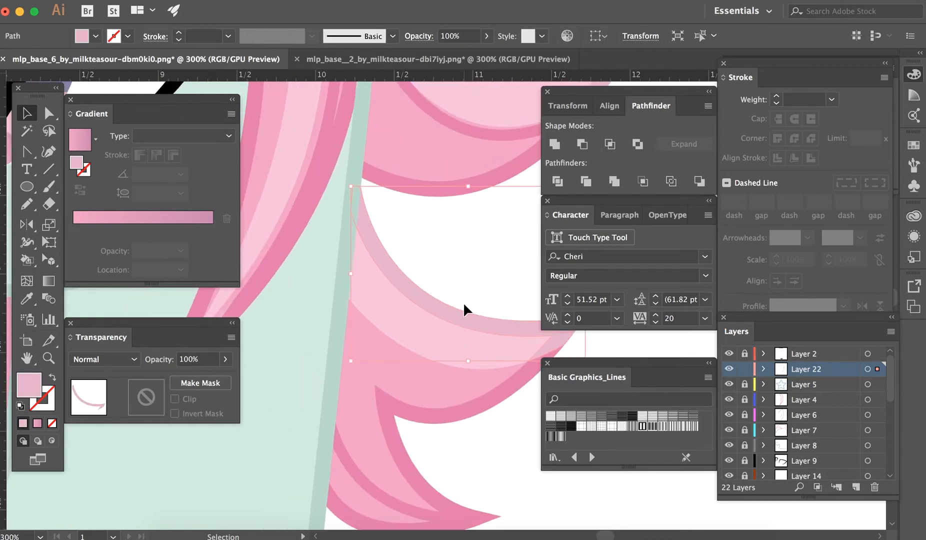
shift+click(361, 138)
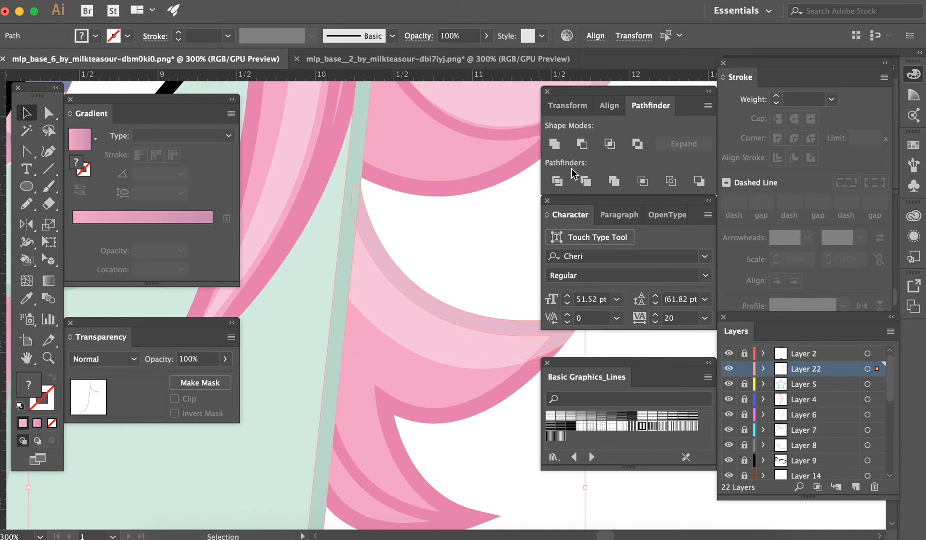
click(583, 145)
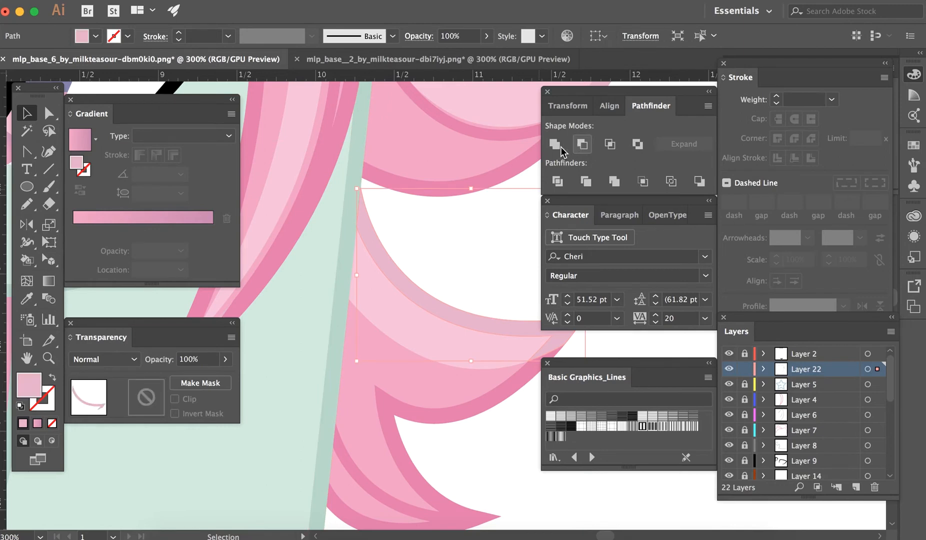
click(423, 261)
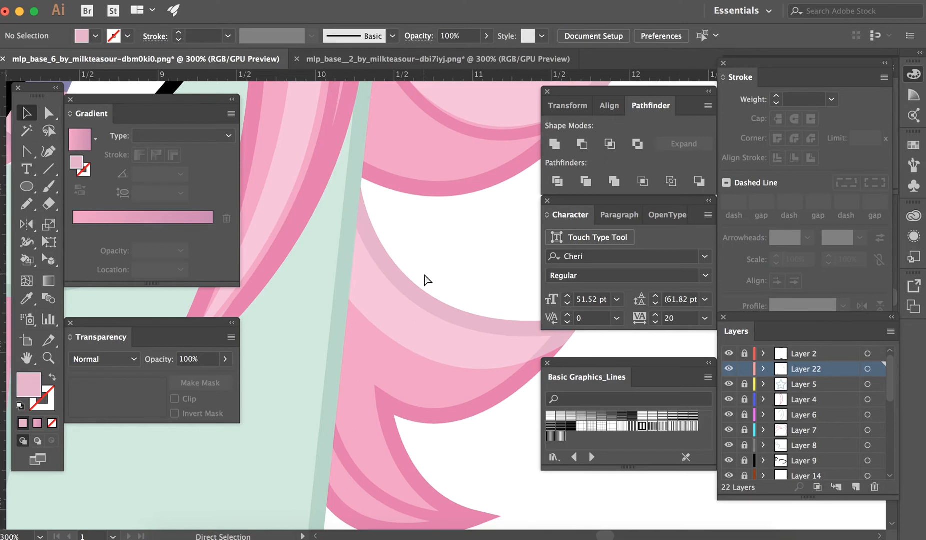
key(ctrl+minus)
key(ctrl+minus)
key(super+minus)
key(super+minus)
key(super+minus)
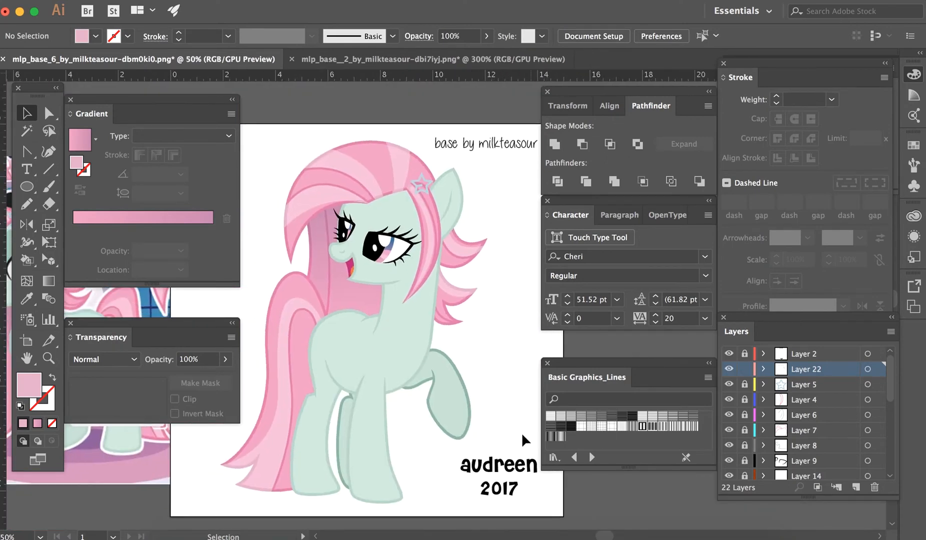
click(744, 369)
- Add a new layer above Layer 19 and sample the dark green eyeshadow from the reference pony's eyelid as the fill
scroll(743, 374, down, 5)
click(789, 413)
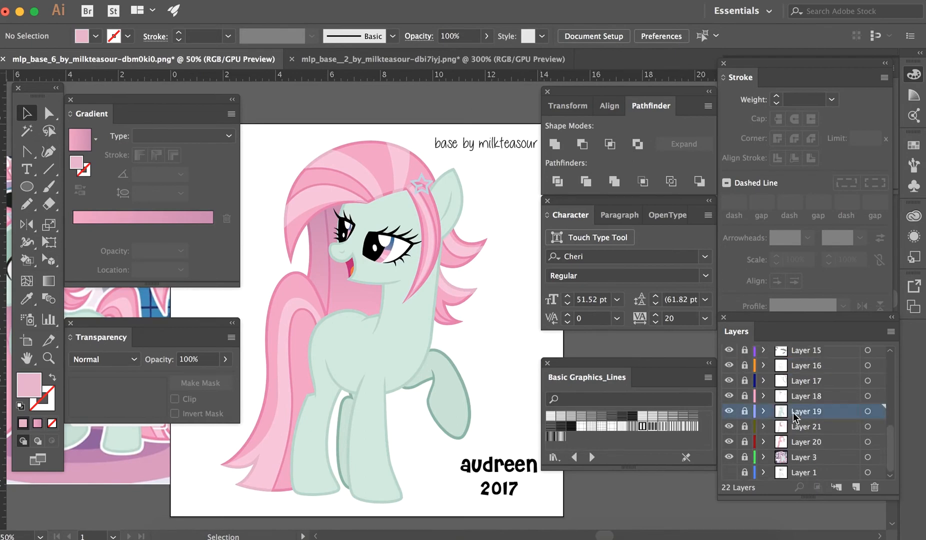
click(854, 487)
scroll(450, 333, left, 10)
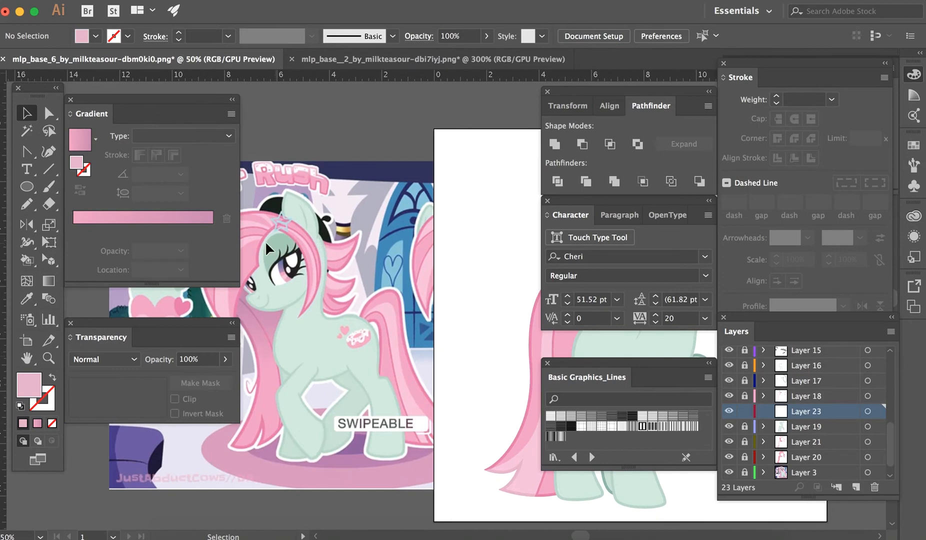
key(i)
click(278, 248)
key(v)
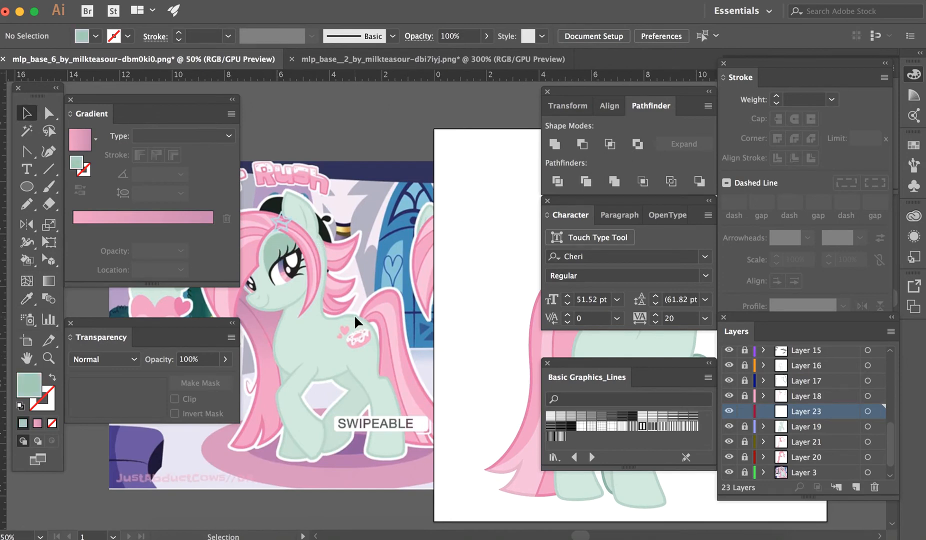
- Draw a curved eyeshadow shape above and behind the pony's larger eye with the Pen tool and adjust its curve
scroll(353, 315, right, 5)
scroll(362, 324, up, 3)
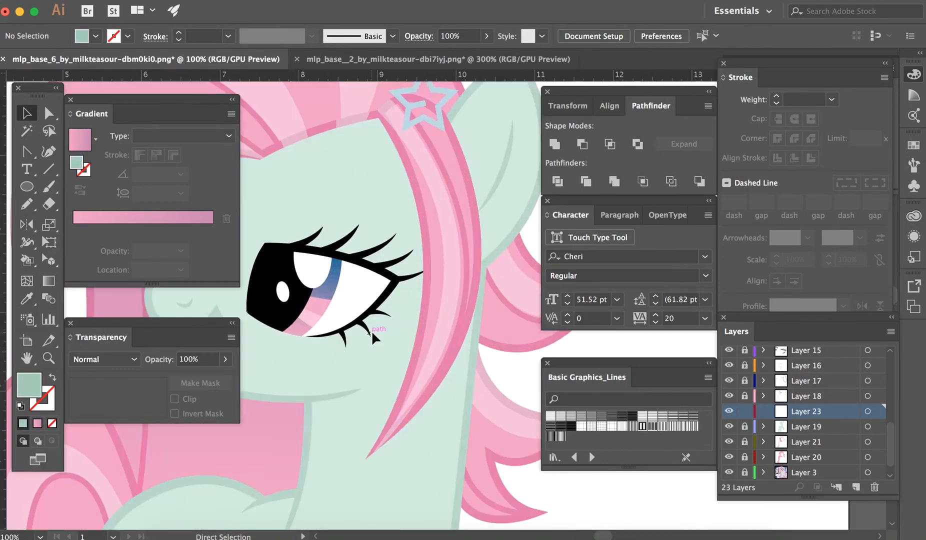
scroll(372, 331, up, 3)
scroll(372, 330, left, 3)
key(p)
click(304, 306)
drag(367, 228, 411, 200)
drag(432, 342, 377, 412)
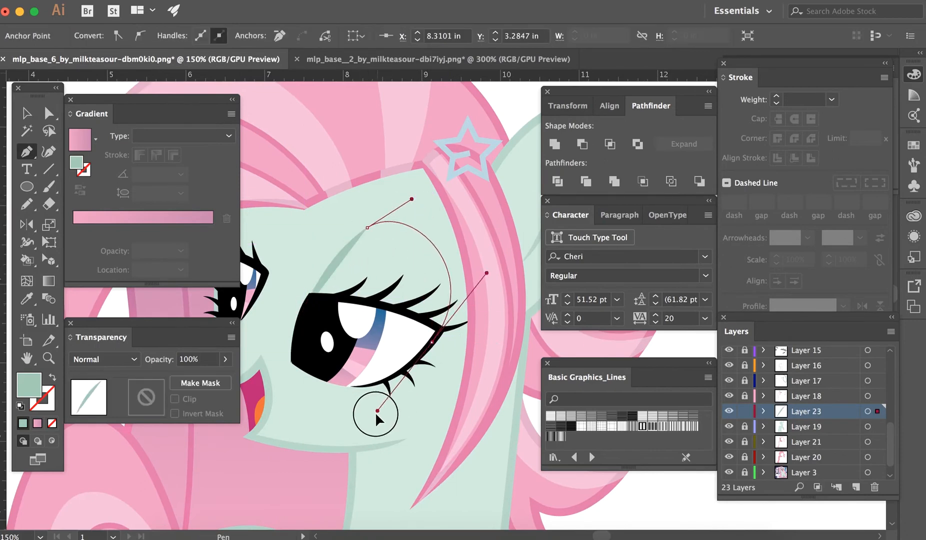
key(v)
click(376, 412)
scroll(371, 320, left, 2)
scroll(371, 319, up, 1)
key(a)
click(350, 335)
drag(484, 362, 489, 363)
key(v)
- Draw a closed eyeshadow shape behind the pony's far eye, reaching up to the mane edge, and deselect it
key(p)
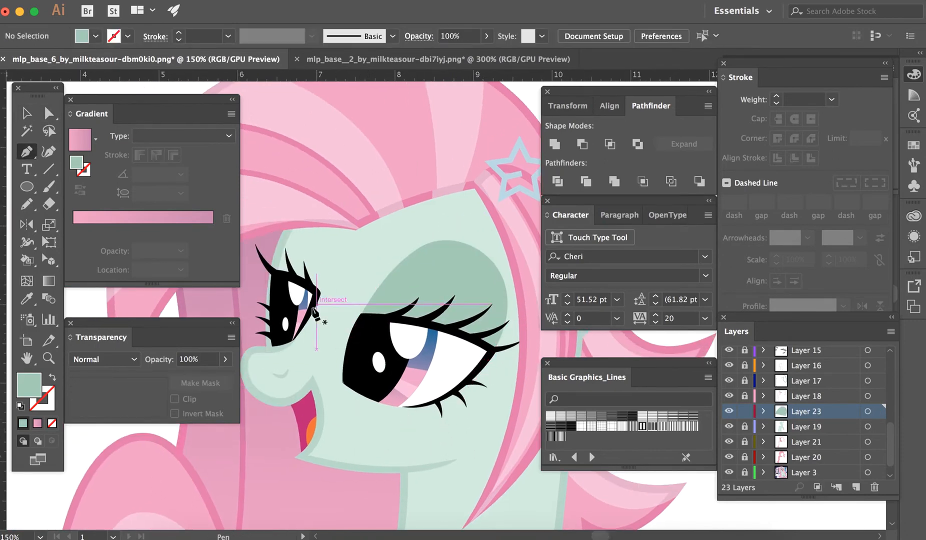
click(308, 314)
drag(341, 226, 338, 184)
click(341, 226)
drag(288, 229, 283, 239)
click(273, 281)
click(307, 315)
key(v)
click(419, 423)
key(super+minus)
key(super+minus)
key(super+minus)
key(super+minus)
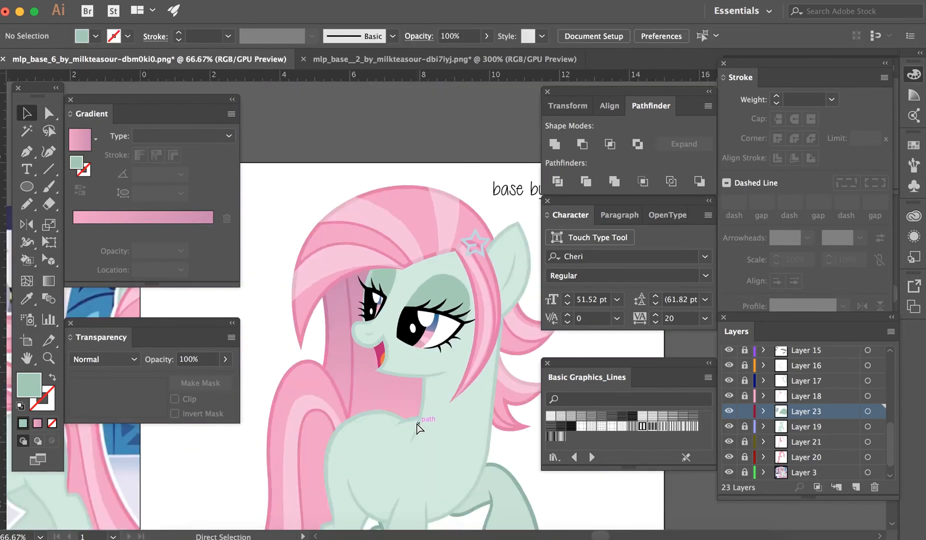
- Lock Layer 23 with the eyeshadow shapes and add a new layer directly above Layer 19
scroll(419, 402, left, 8)
scroll(384, 410, right, 5)
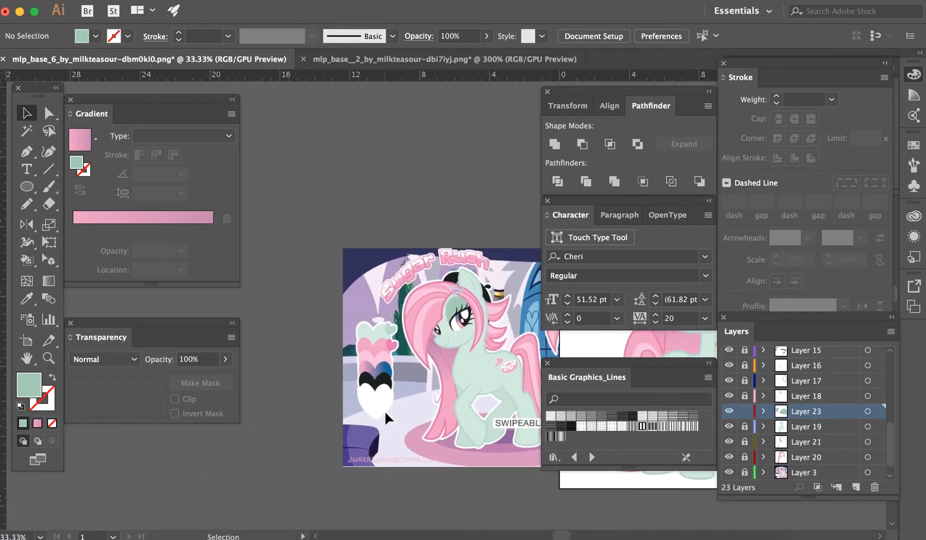
click(745, 411)
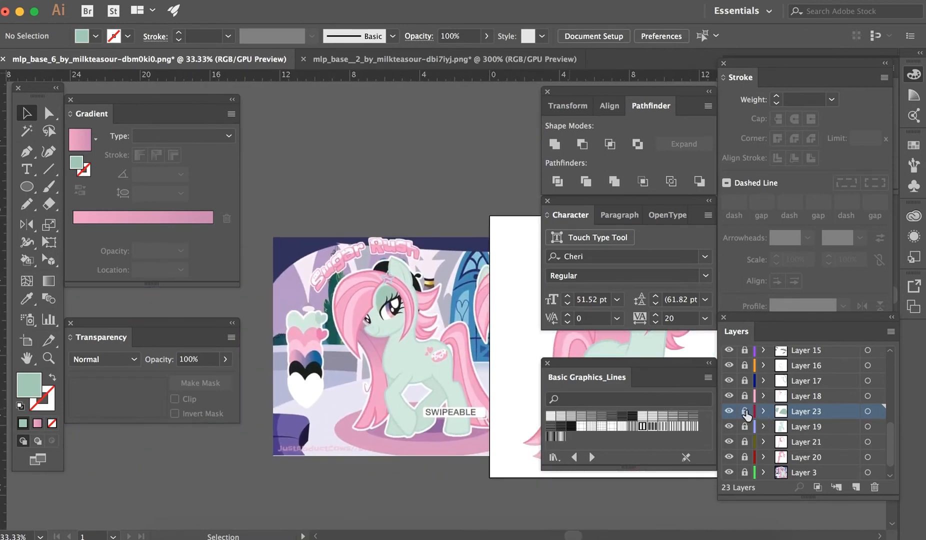
click(852, 431)
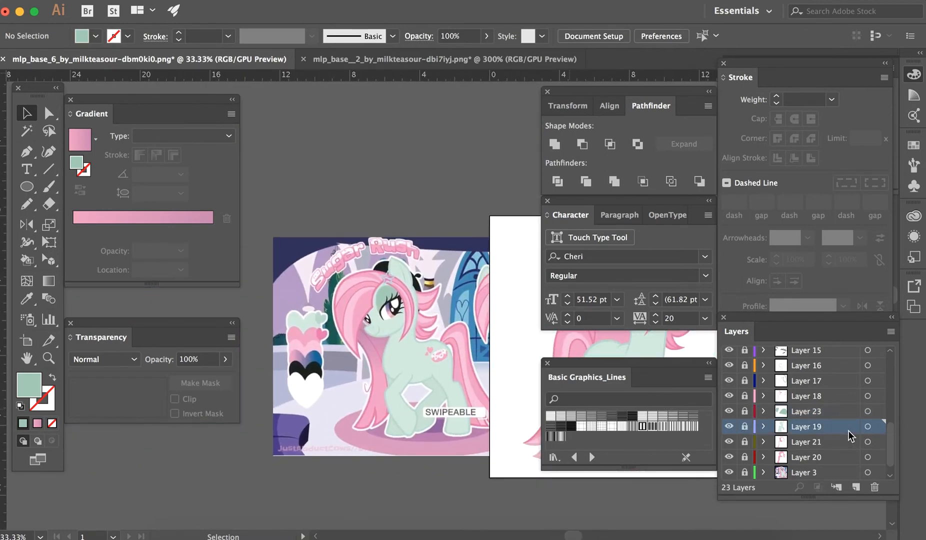
click(855, 487)
scroll(308, 462, right, 2)
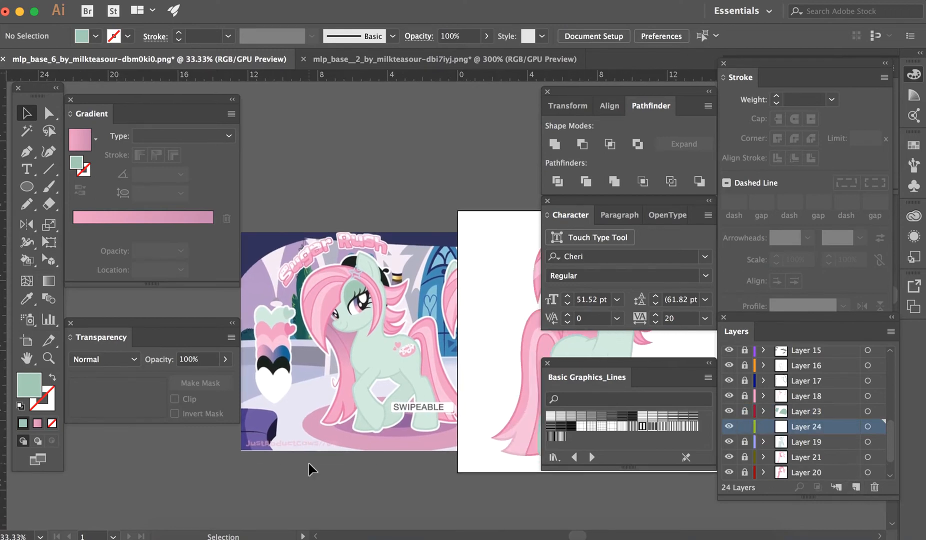
- Sample the pink of the donut in the reference pony's flank mark as the current fill
scroll(330, 435, down, 2)
scroll(330, 435, left, 2)
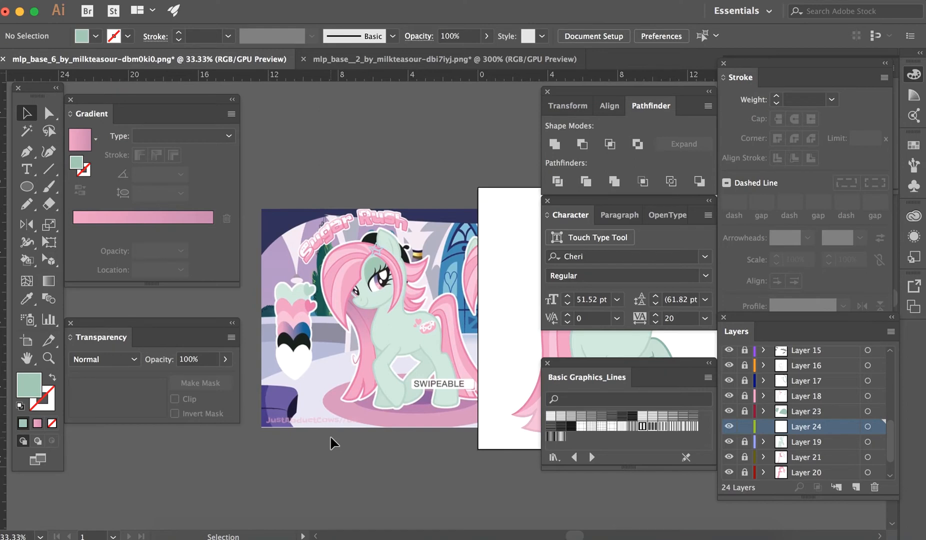
scroll(330, 435, up, 6)
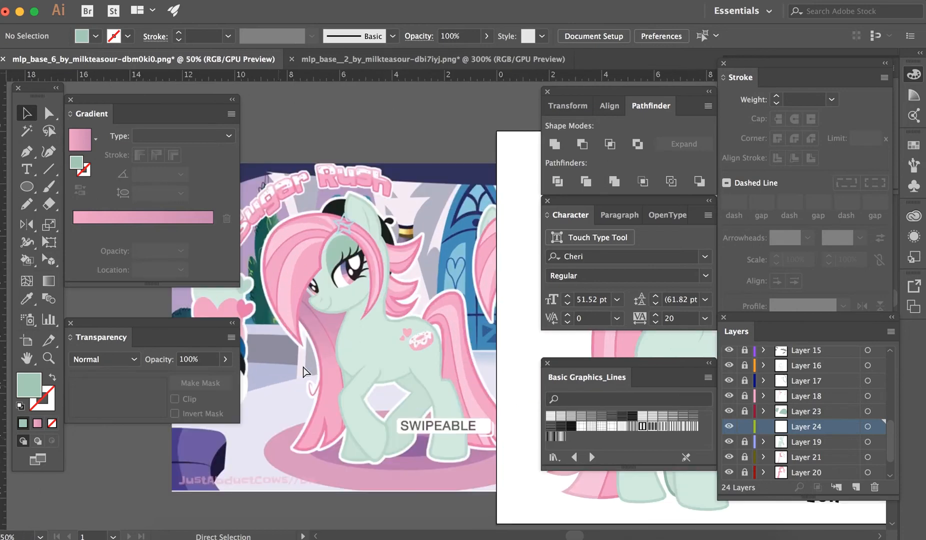
scroll(313, 366, down, 5)
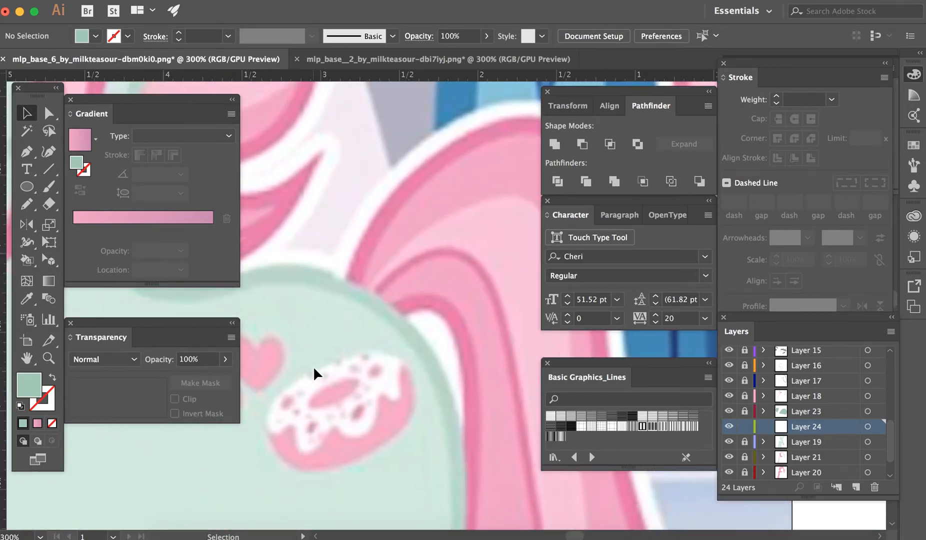
key(o)
key(i)
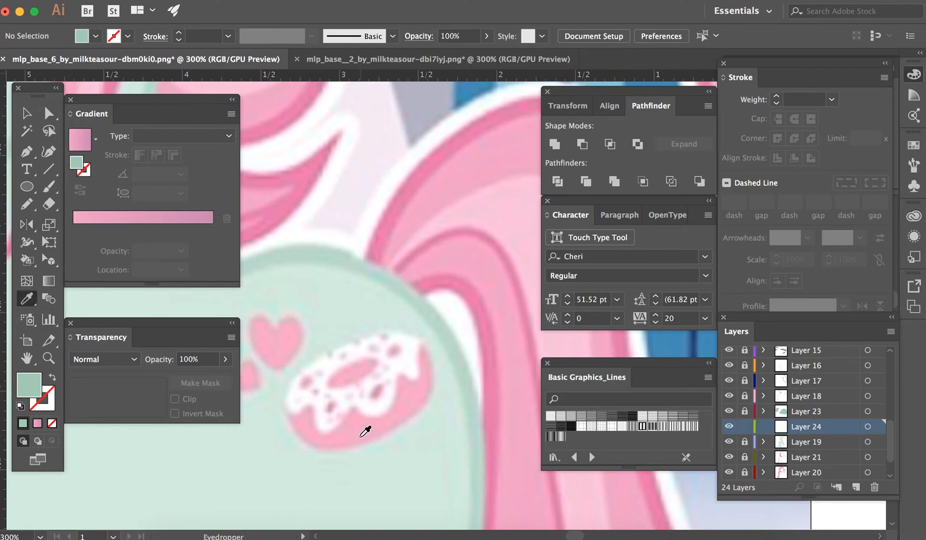
key(v)
scroll(365, 407, down, 1)
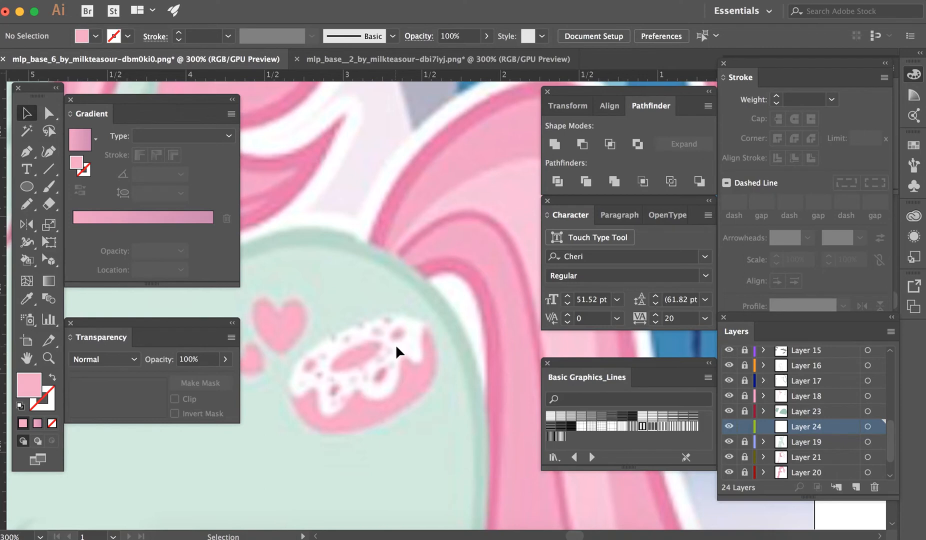
- Trace the donut's full outline on Layer 24 as a closed pink oval with the Pen tool
key(p)
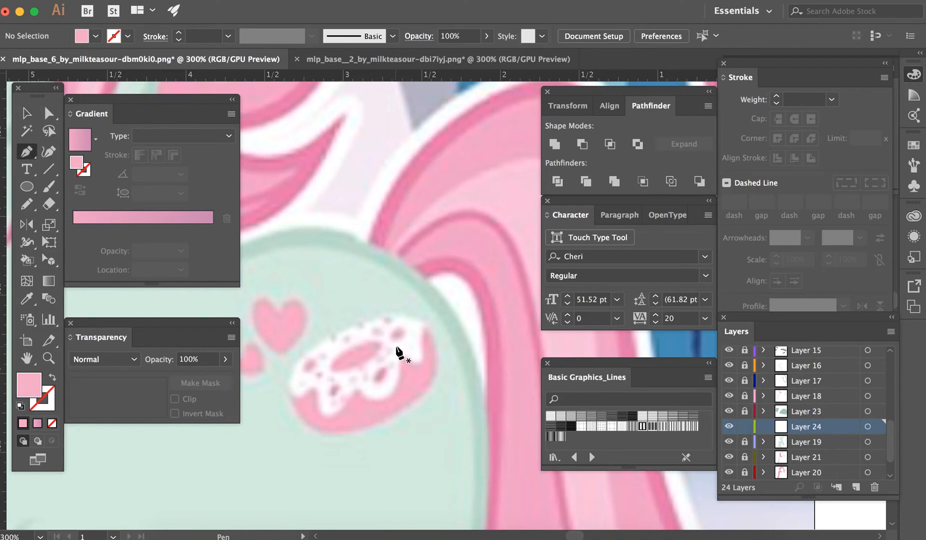
click(428, 325)
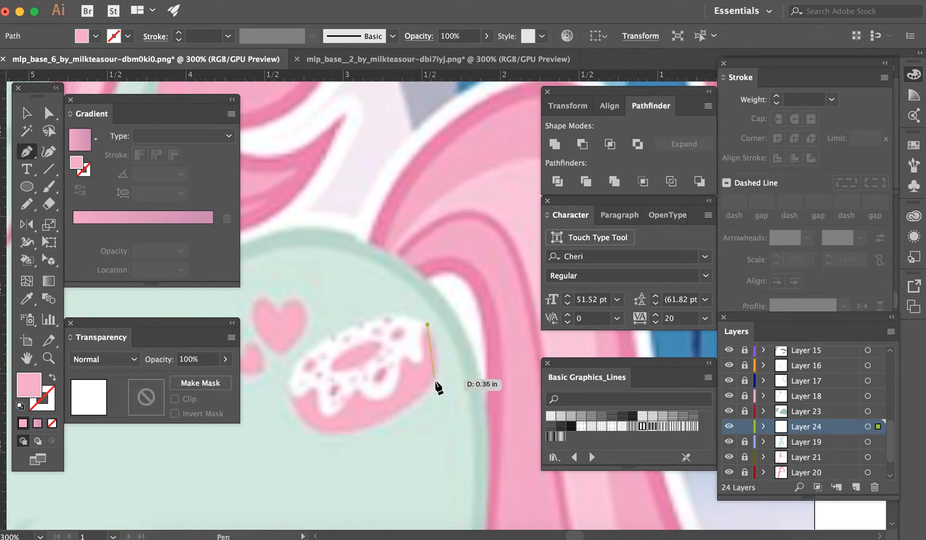
drag(427, 389, 404, 417)
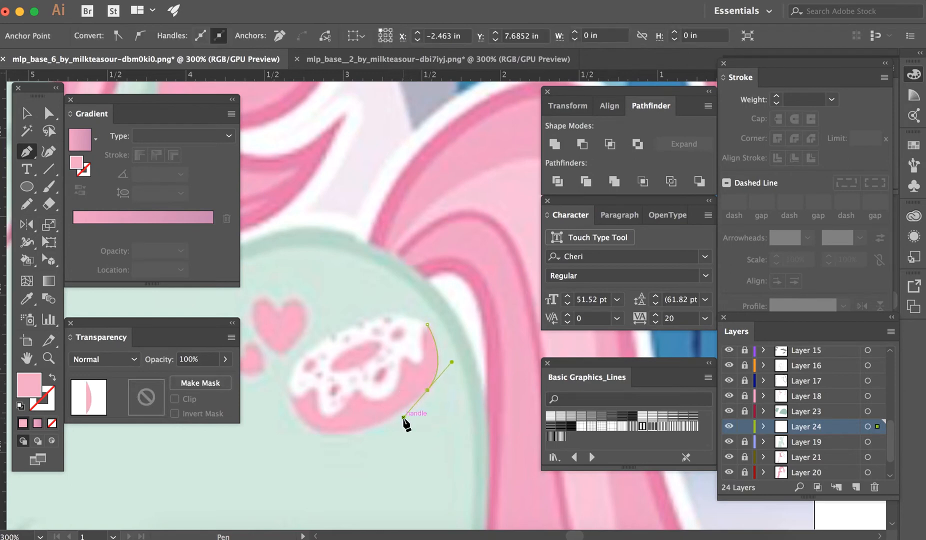
drag(291, 398, 260, 334)
click(291, 398)
click(304, 354)
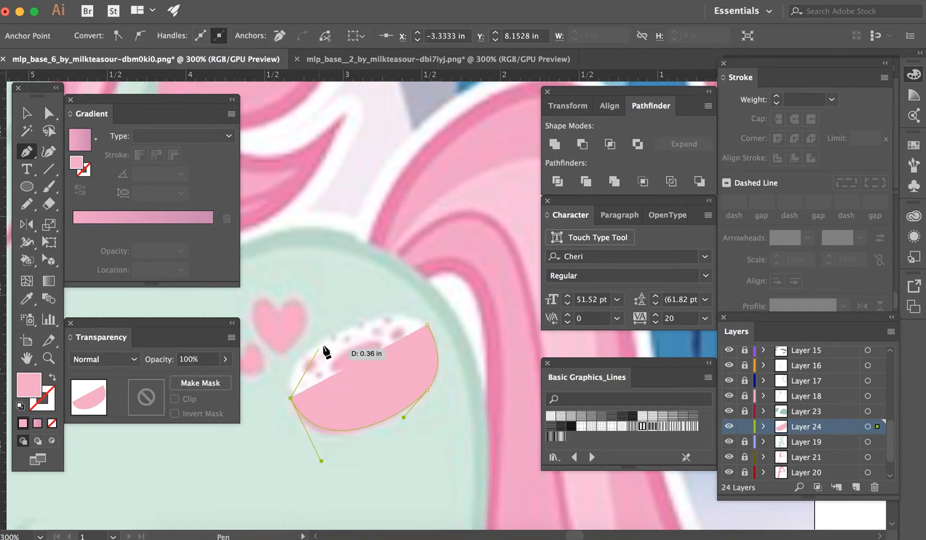
click(330, 336)
click(356, 318)
drag(360, 315, 381, 304)
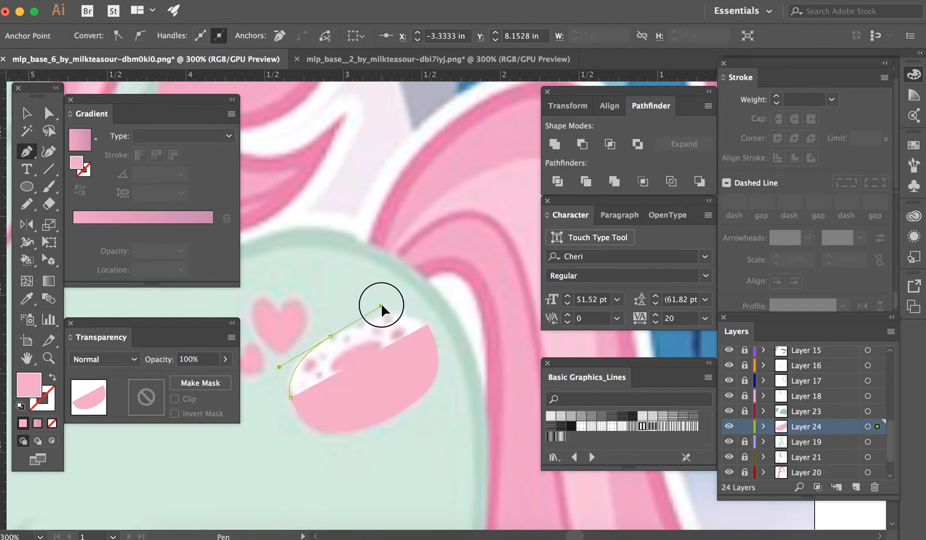
drag(427, 324, 433, 334)
key(v)
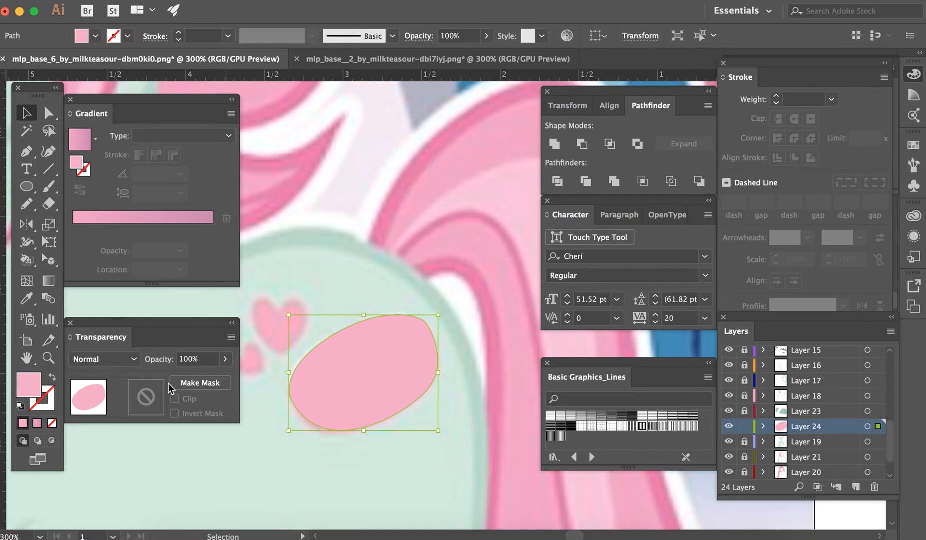
- Set the pink donut shape's opacity to 50% and deselect it
click(191, 361)
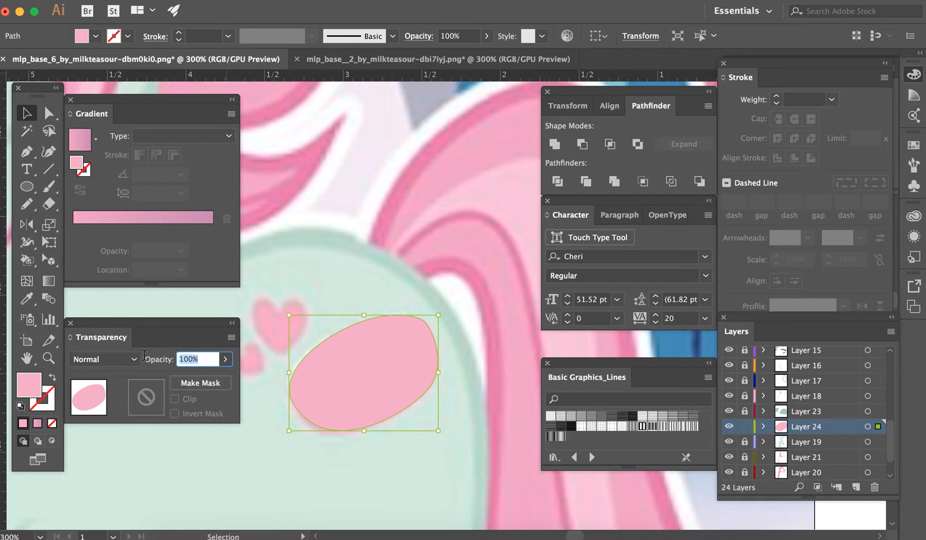
text(50)
key(Return)
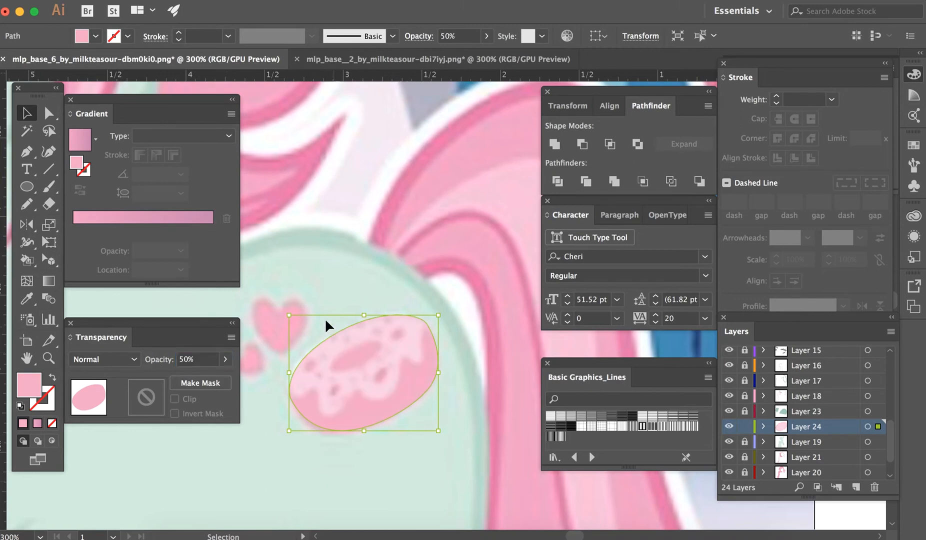
click(274, 399)
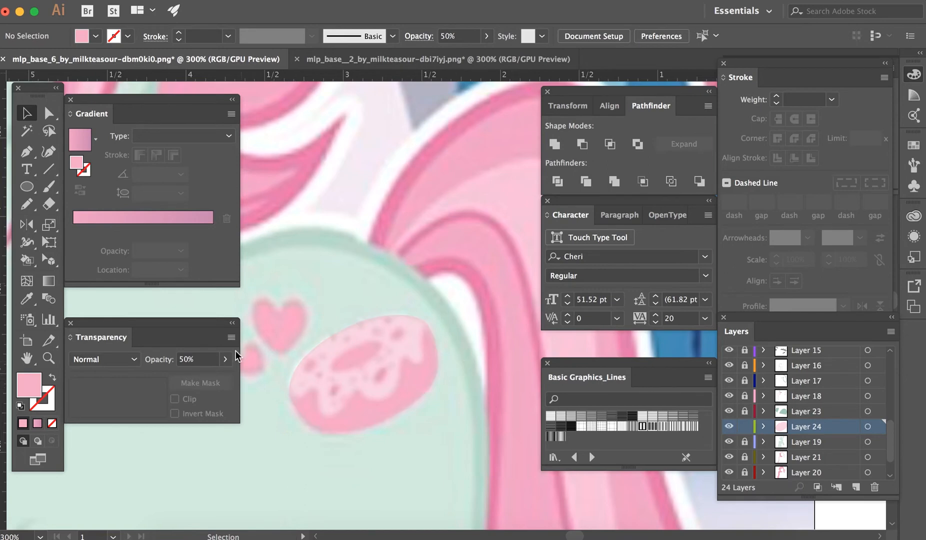
click(368, 2)
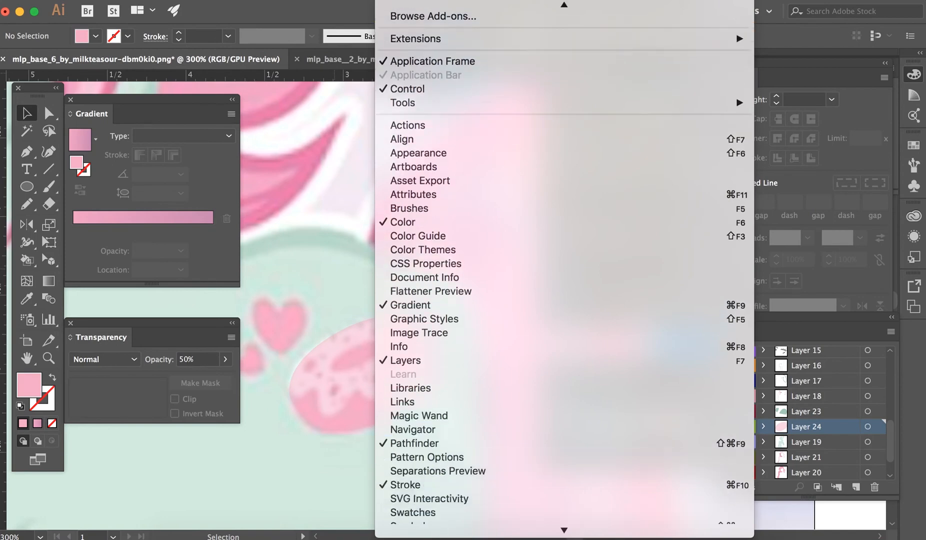
click(320, 401)
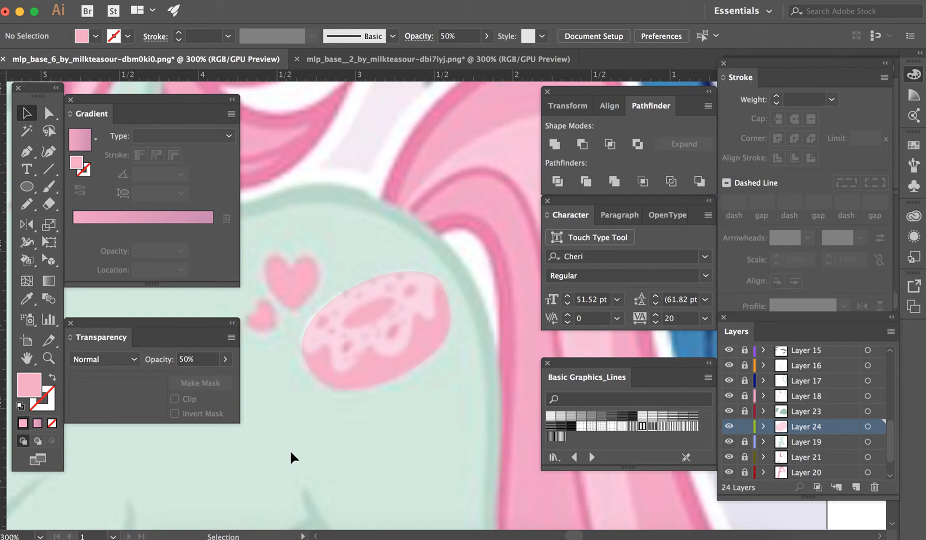
- Draw a closed white icing shape with wavy drips over the upper donut with the Pen tool, using no stroke
key(d)
key(x)
key(slash)
key(x)
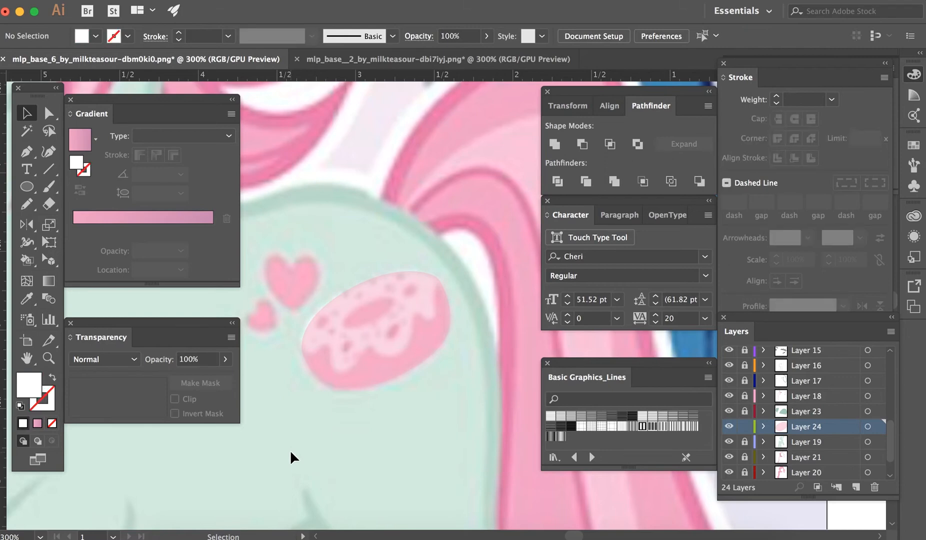
key(p)
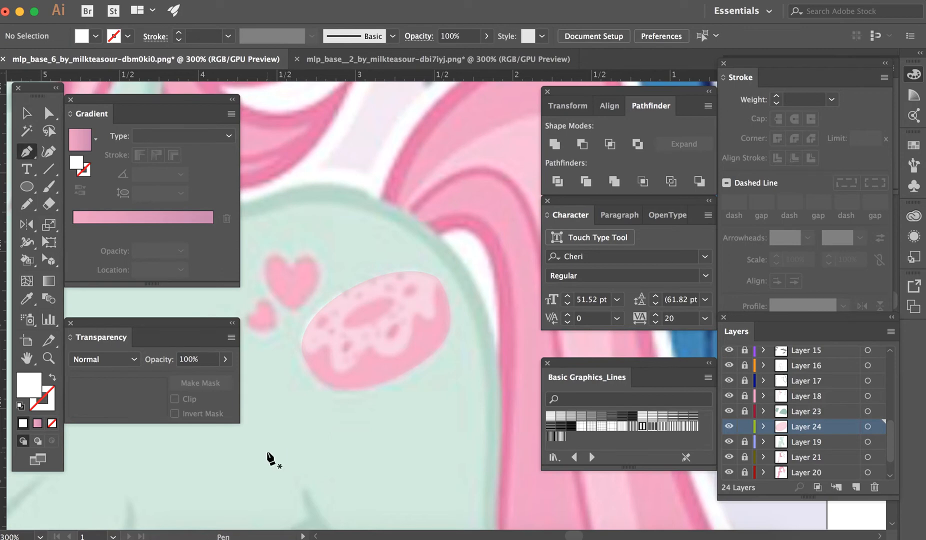
drag(296, 347, 433, 319)
click(431, 273)
drag(431, 273, 431, 271)
drag(418, 264, 390, 261)
drag(296, 348, 285, 413)
key(v)
click(443, 413)
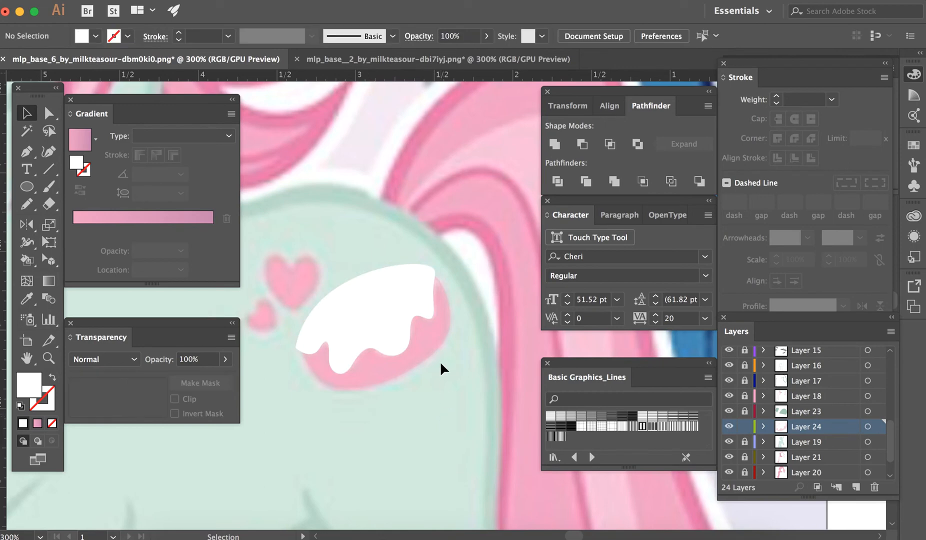
- Trim the white icing to the donut's outline by intersecting it with a copy of the pink donut shape
click(433, 350)
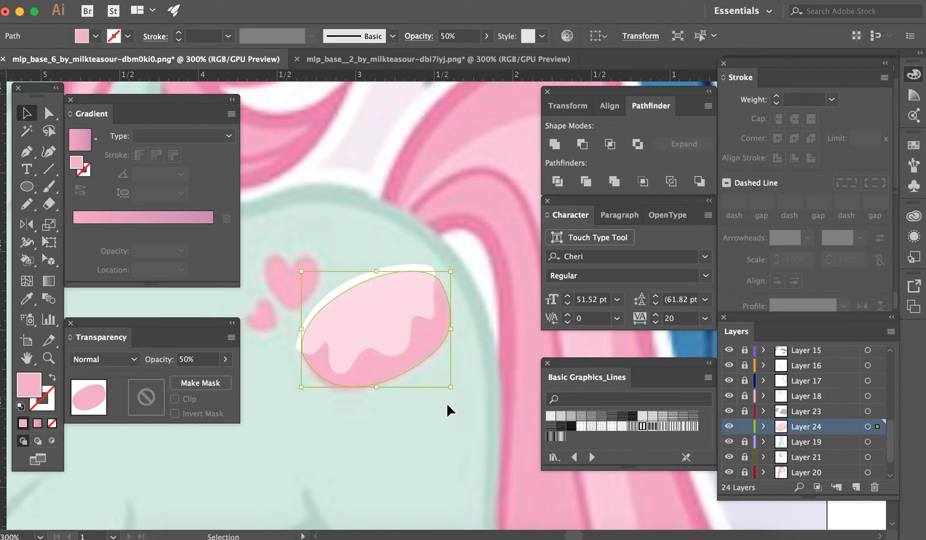
shift+click(421, 262)
key(a)
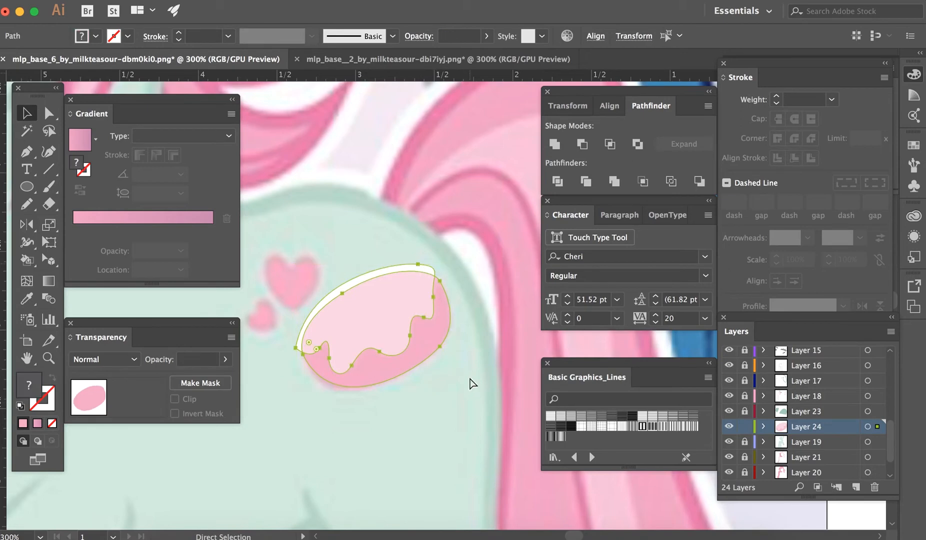
key(super+7)
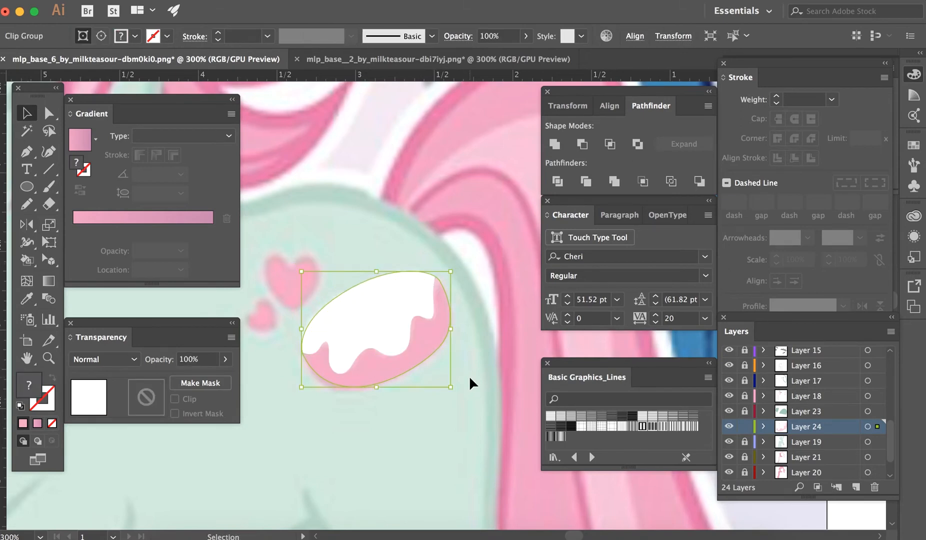
click(614, 144)
- Set the trimmed icing's opacity to 40% and deselect it
click(193, 360)
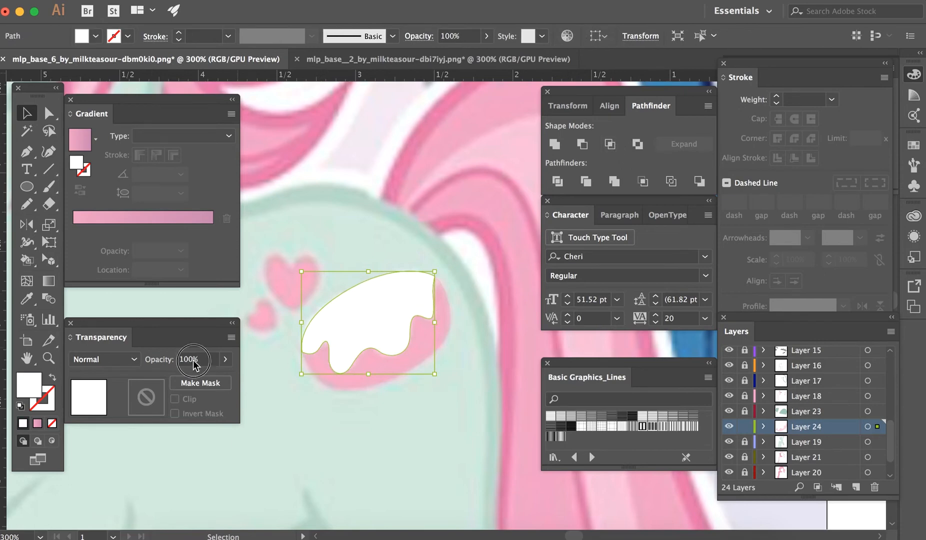
text(40)
key(Return)
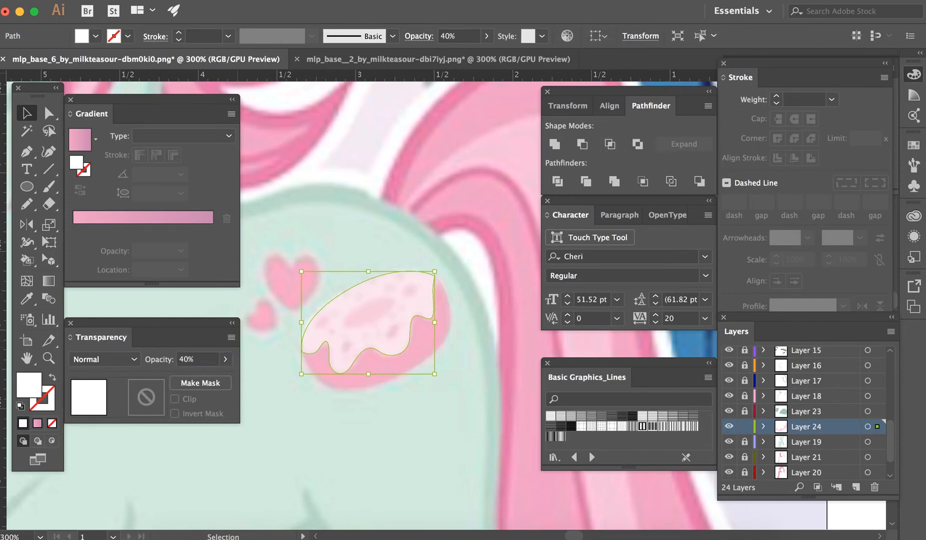
click(351, 469)
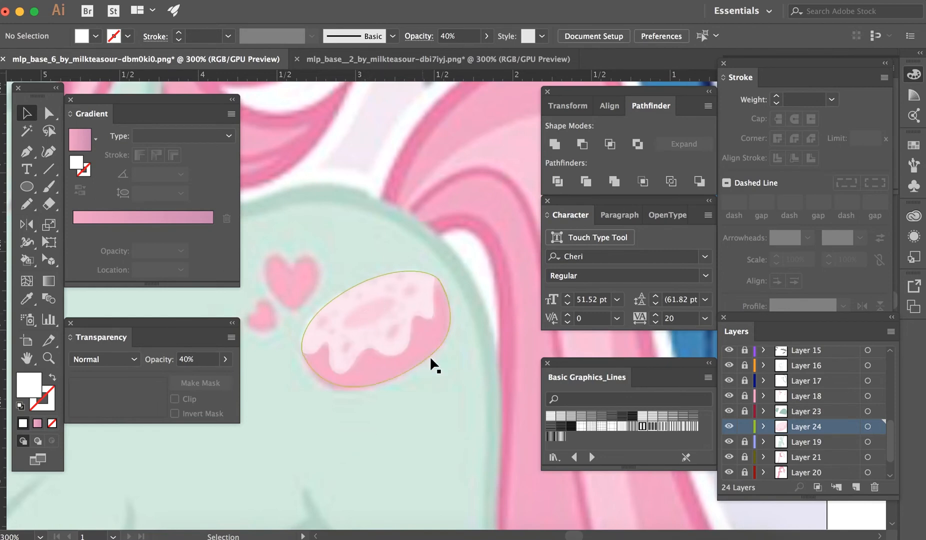
- Draw a tilted ellipse in the donut's pink at full opacity and position it over the donut's hole
key(i)
click(422, 345)
key(l)
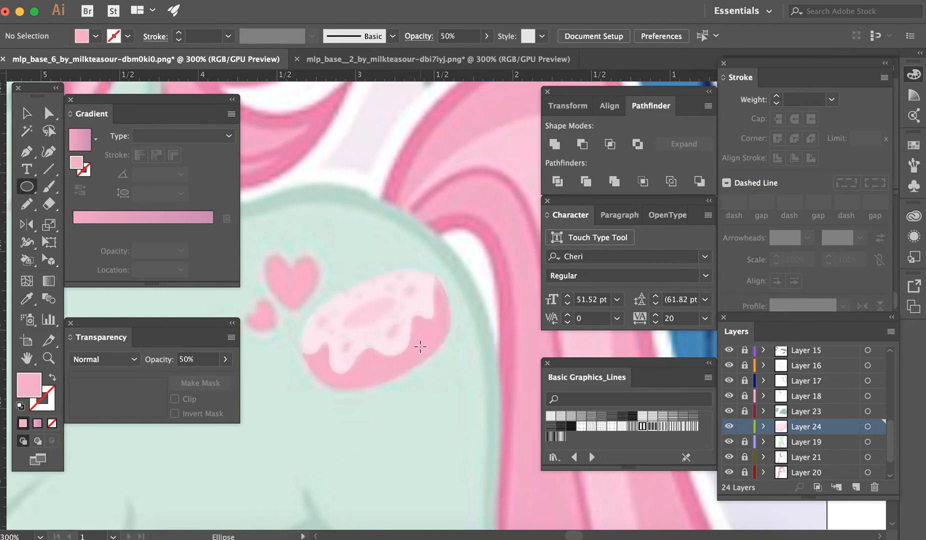
drag(342, 295, 407, 305)
key(v)
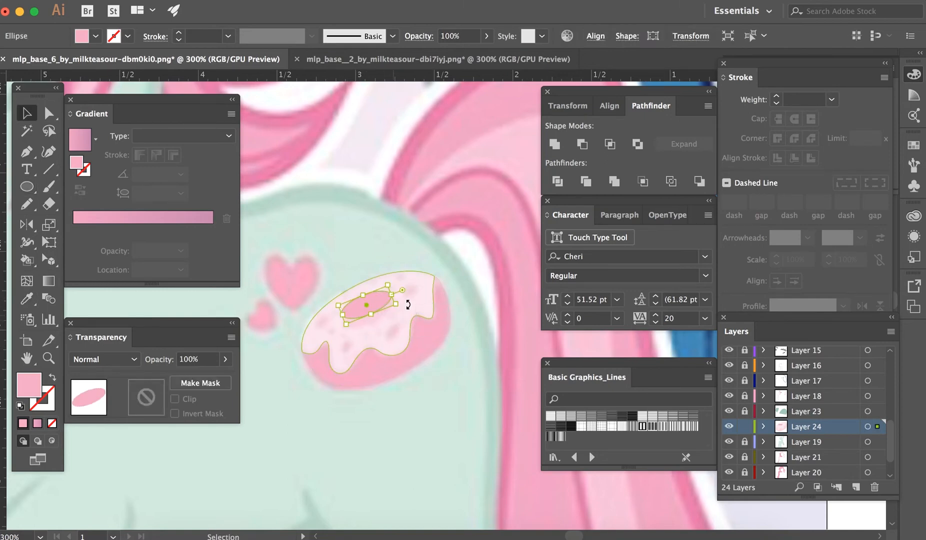
key(Down)
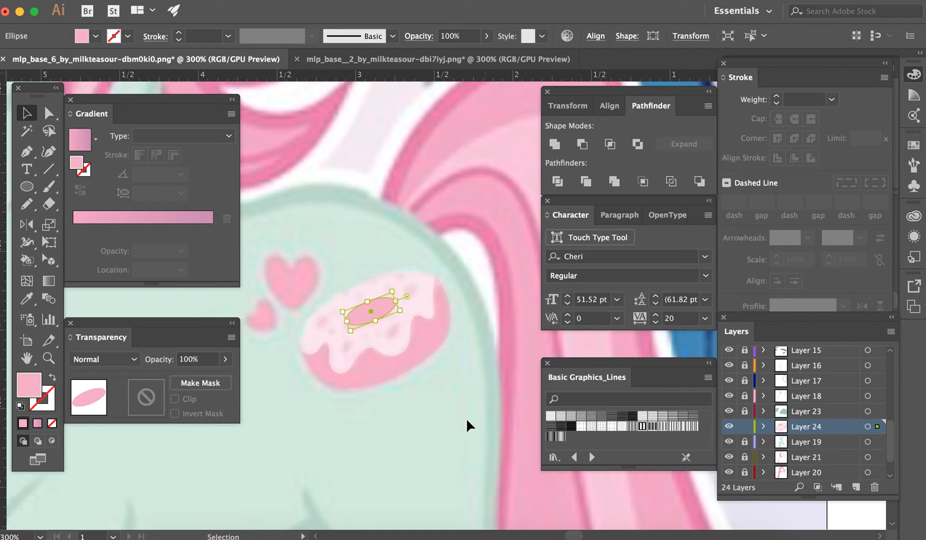
click(461, 413)
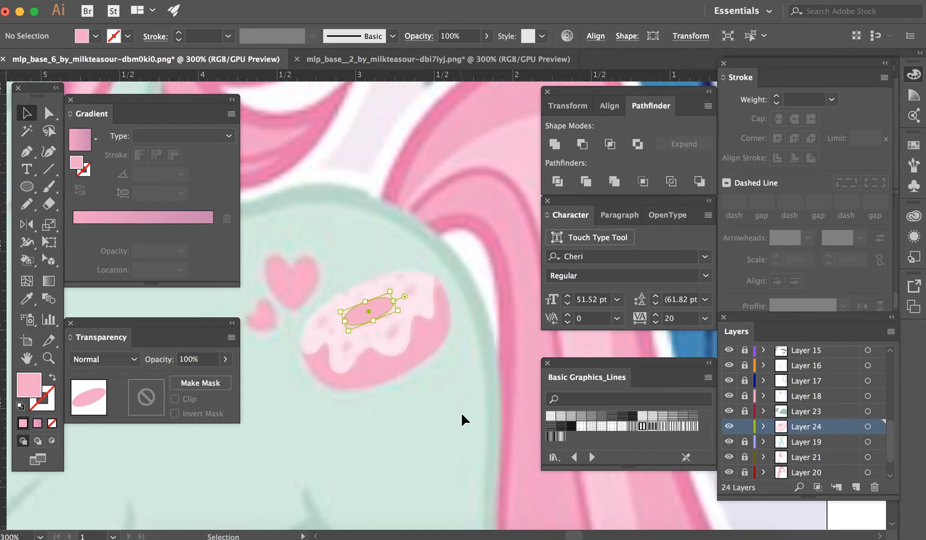
- Set the opacity of both the icing and the pink donut body to 100% and deselect them
click(422, 306)
shift+click(423, 326)
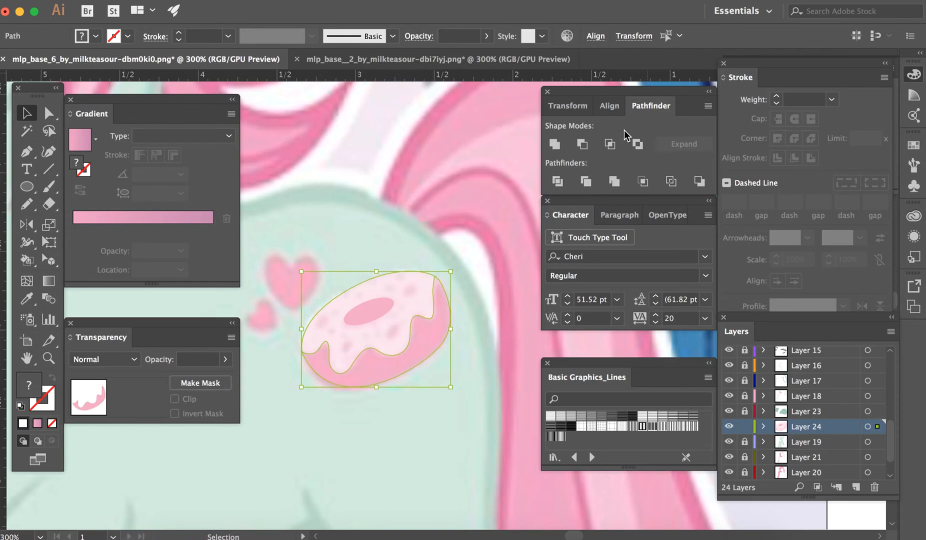
click(200, 360)
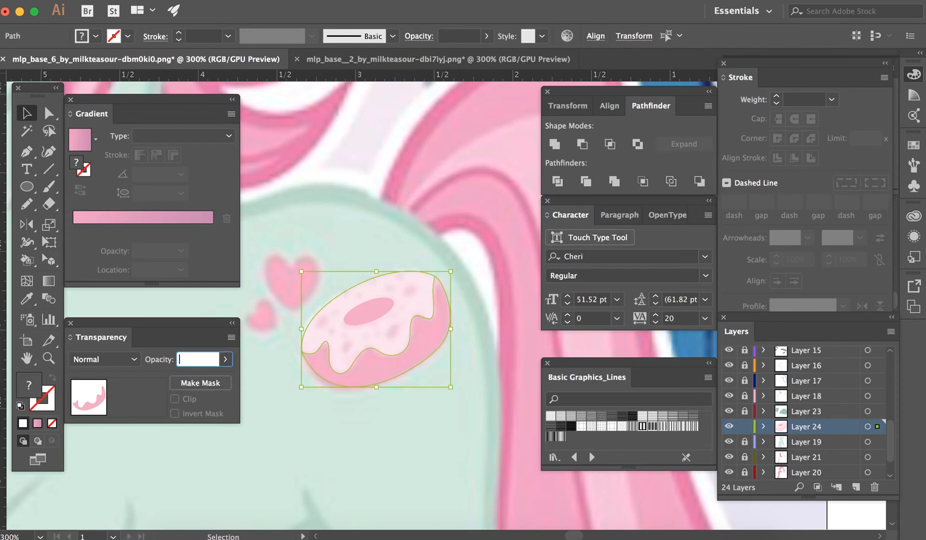
text(100)
key(Return)
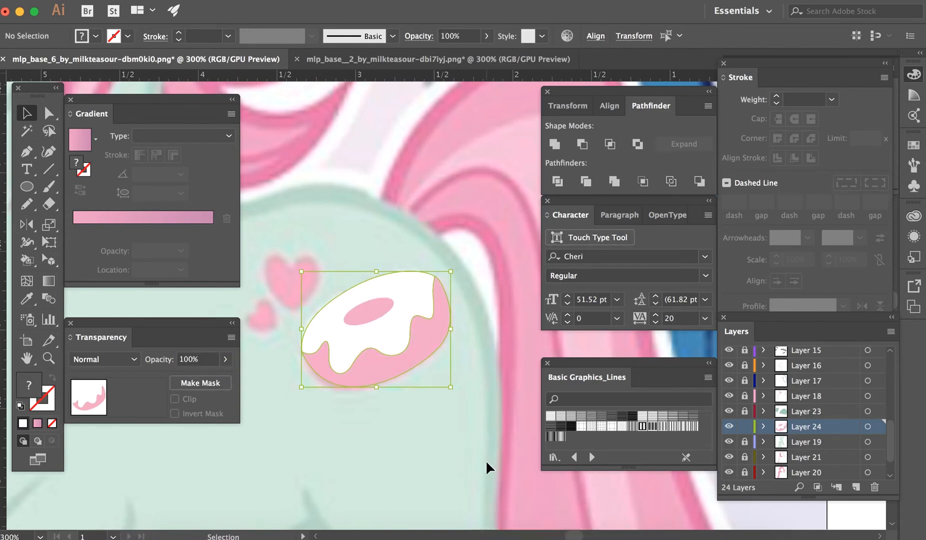
click(486, 460)
- Pick up the donut body's pink as the current fill and leave nothing selected
scroll(486, 460, left, 1)
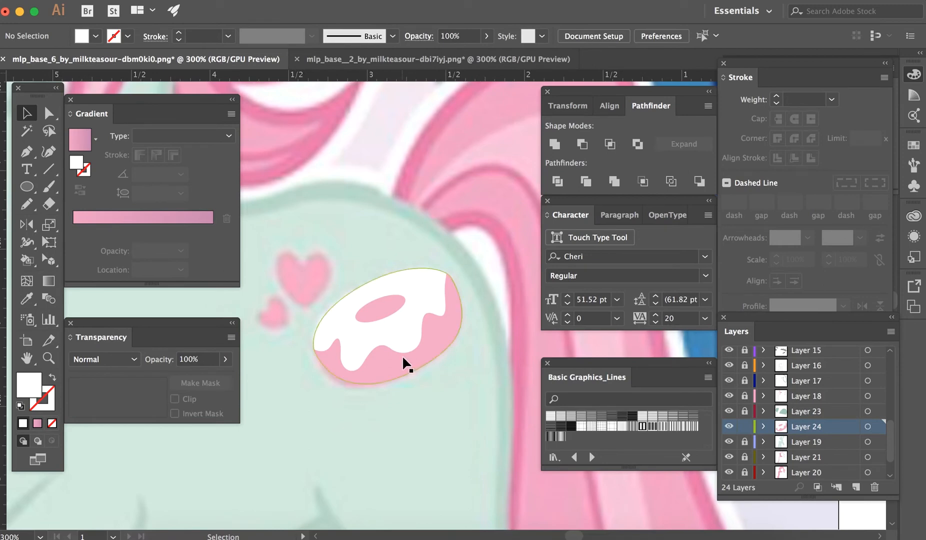
scroll(361, 449, left, 3)
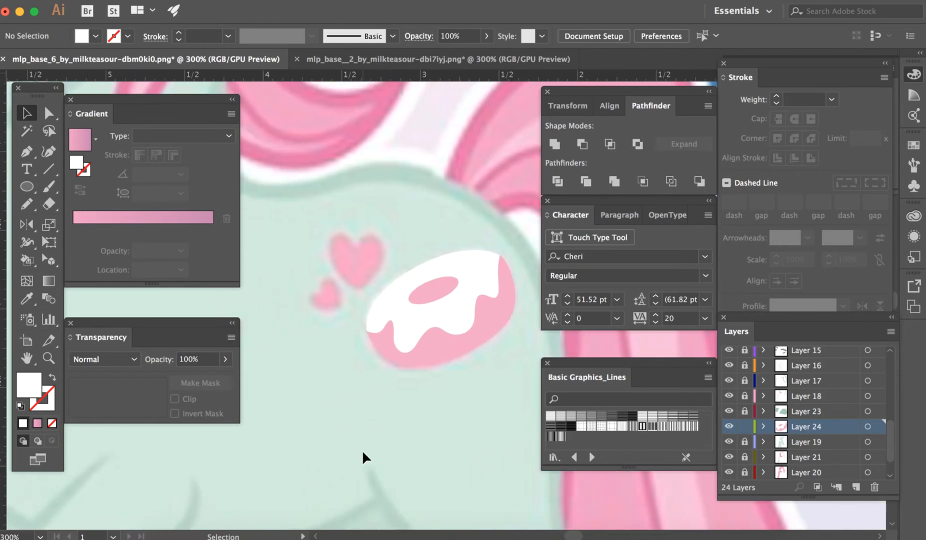
click(460, 347)
click(308, 441)
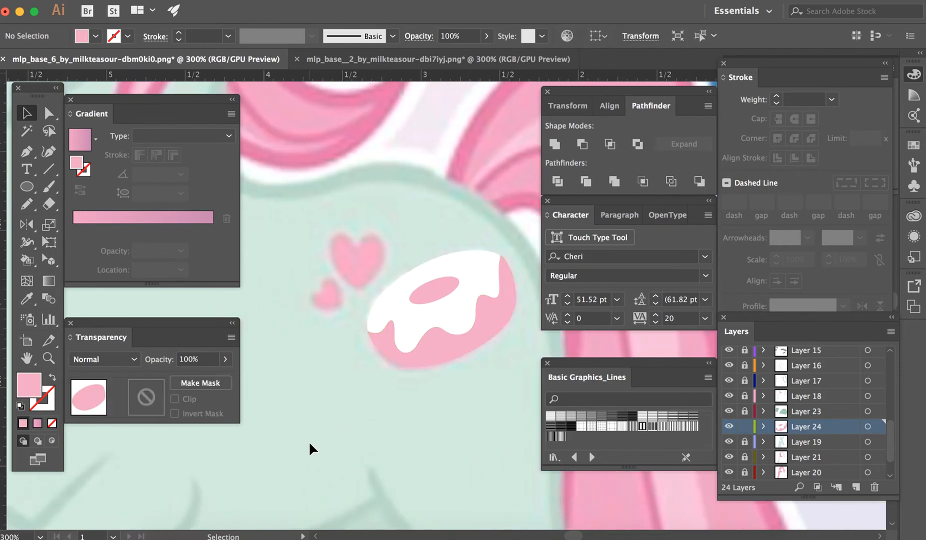
- Draw a small upright pink rectangle in the empty area below the reference hearts and rotate it 45° counterclockwise
key(super+equal)
scroll(351, 439, left, 2)
scroll(351, 439, down, 2)
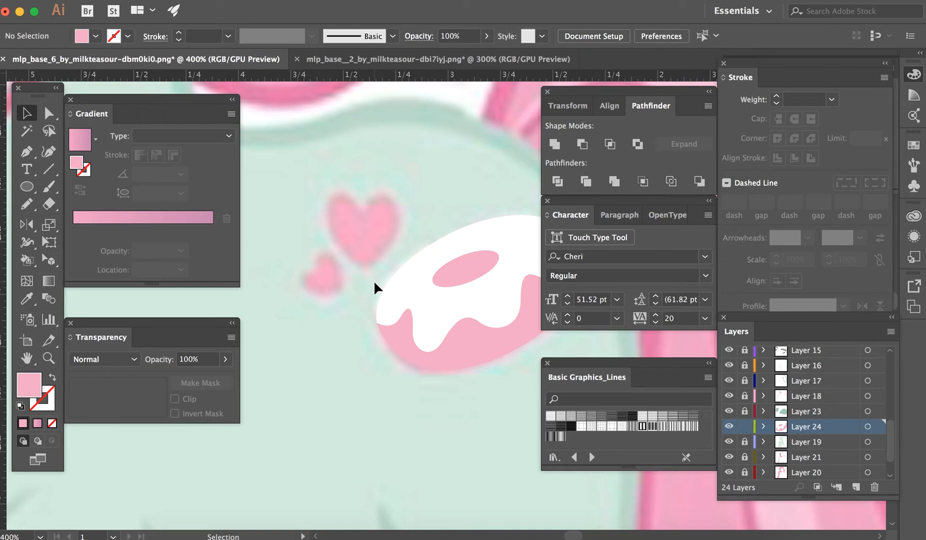
key(m)
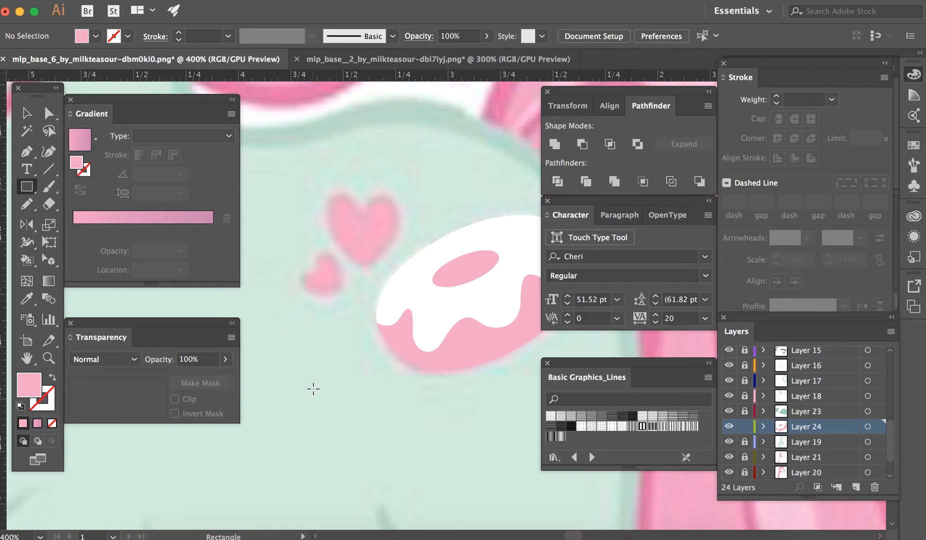
drag(309, 369, 341, 431)
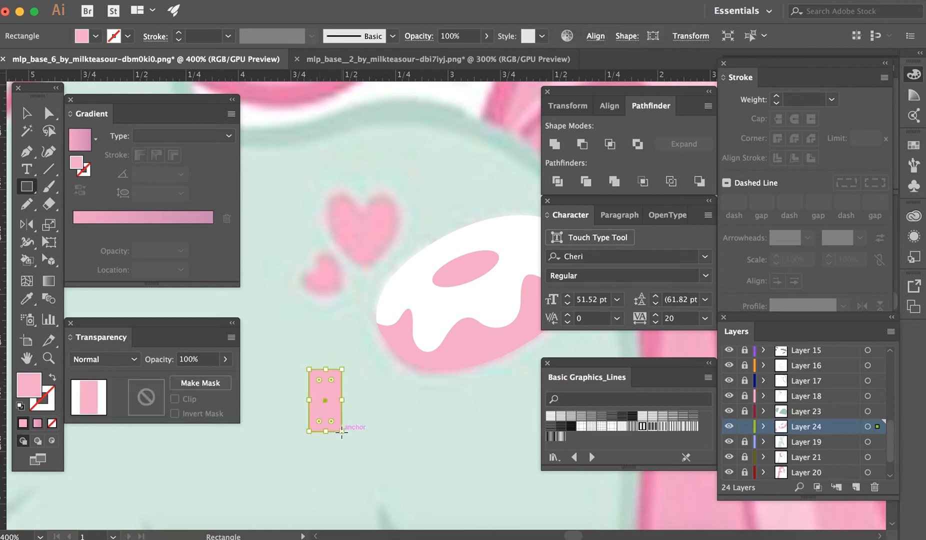
key(v)
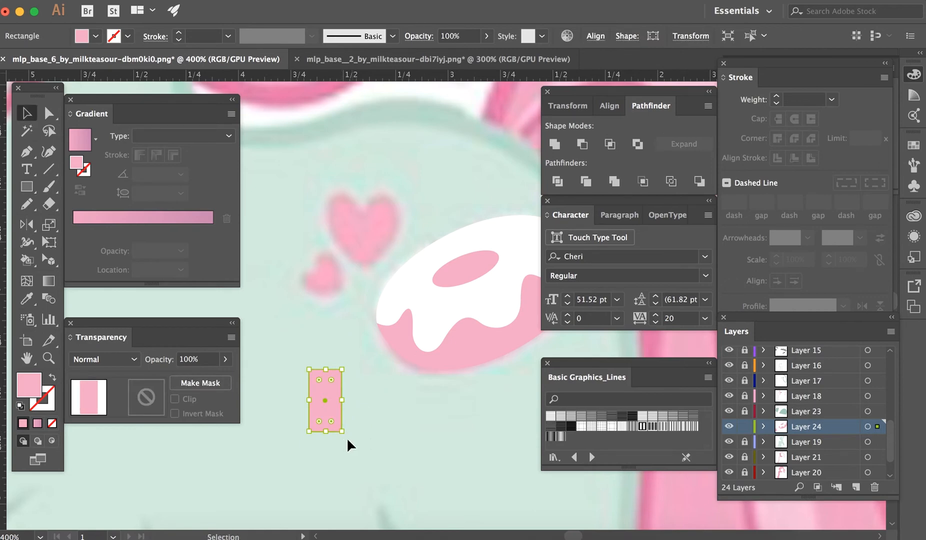
drag(347, 438, 371, 425)
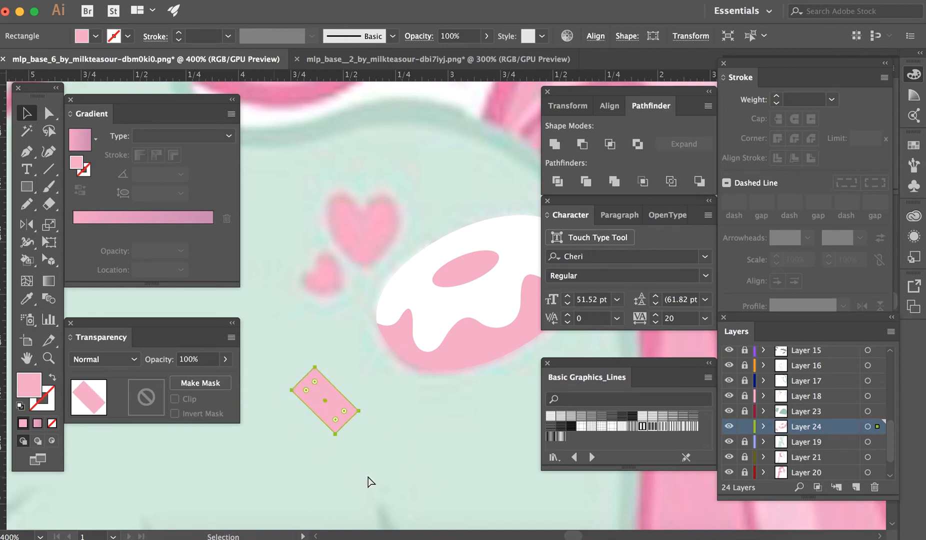
- Create a vertically reflected copy of the tilted rectangle and shift it 0.1 in horizontally so the two form an angular heart
key(a)
right_click(330, 408)
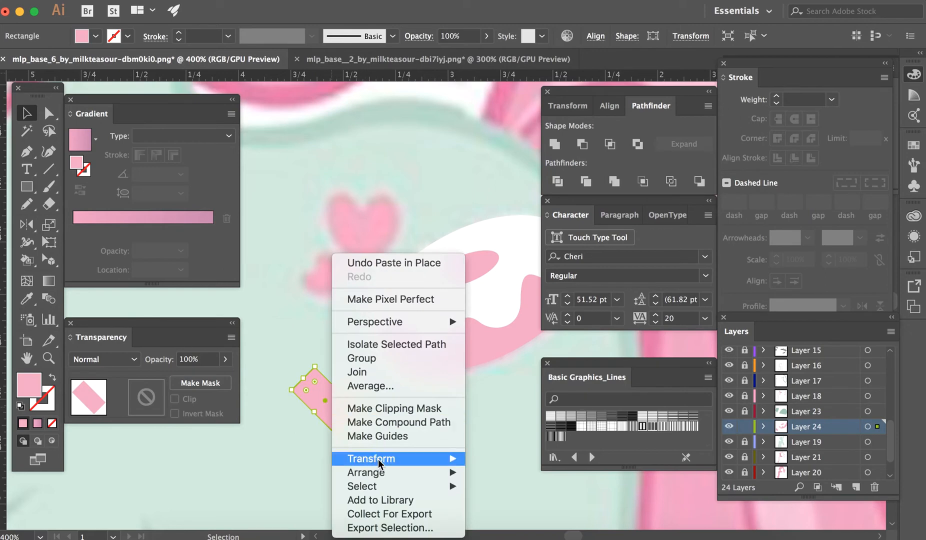
mouse_move(379, 461)
click(508, 458)
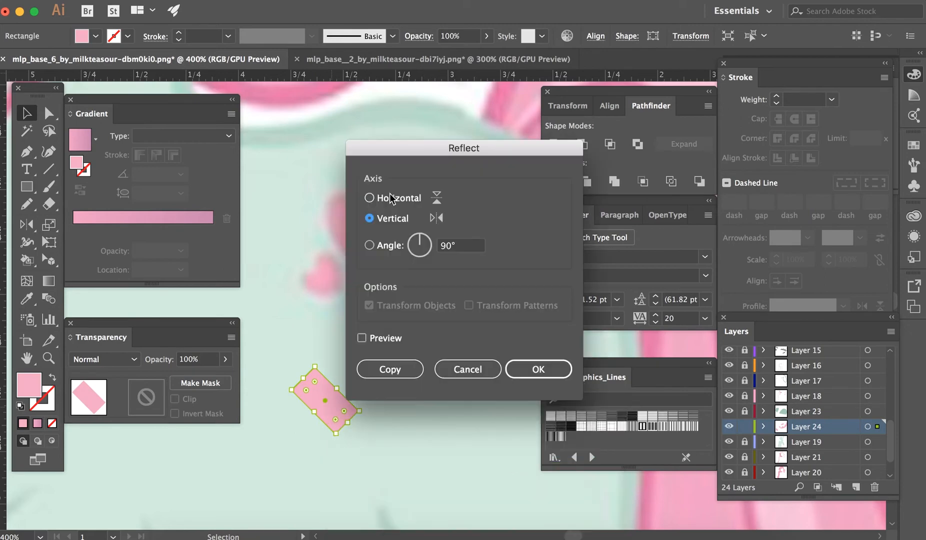
click(390, 369)
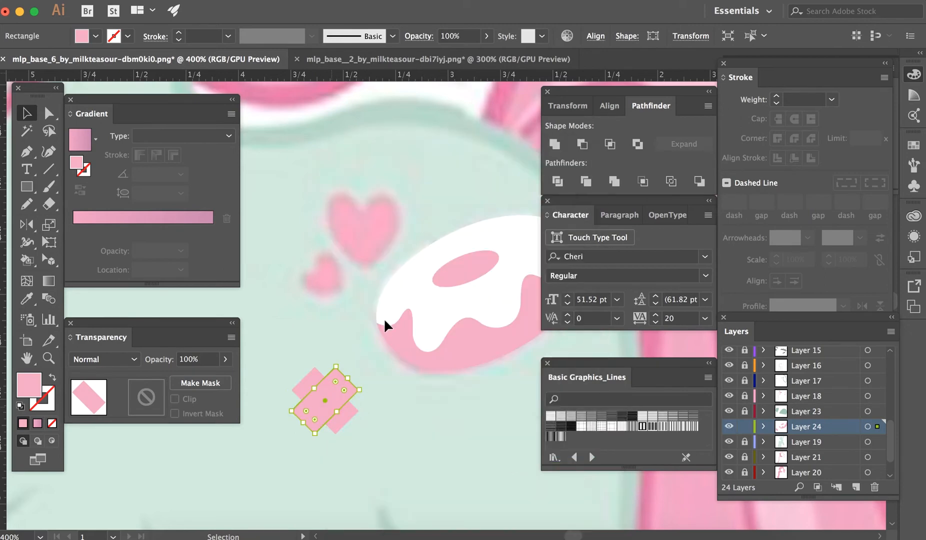
click(415, 437)
drag(338, 385, 360, 386)
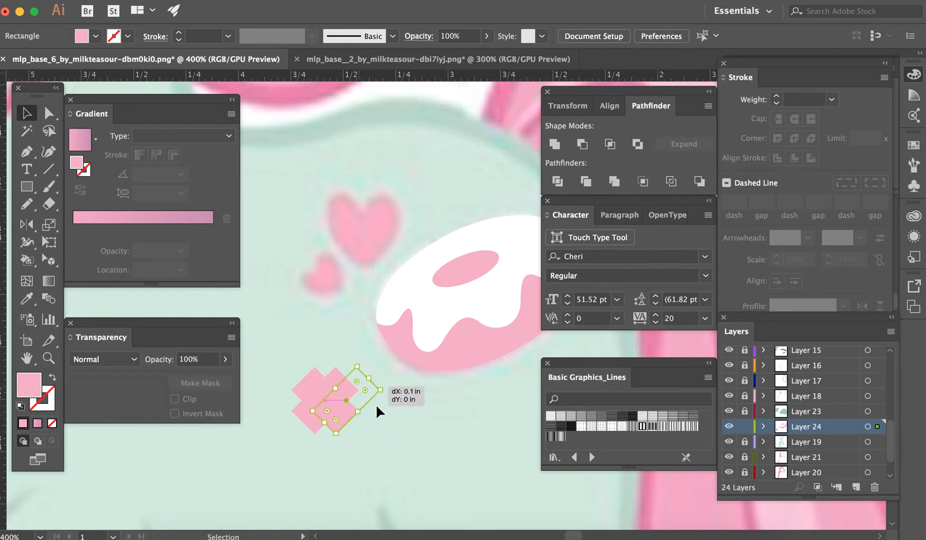
click(421, 441)
scroll(421, 441, down, 5)
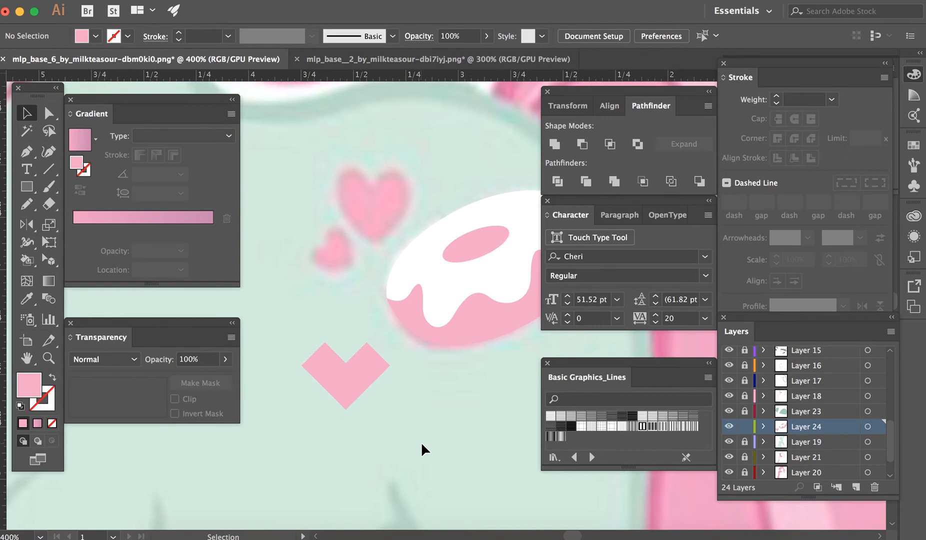
- Duplicate the angular heart directly below itself and round the copy's corners to 0.08 in
drag(415, 411, 313, 319)
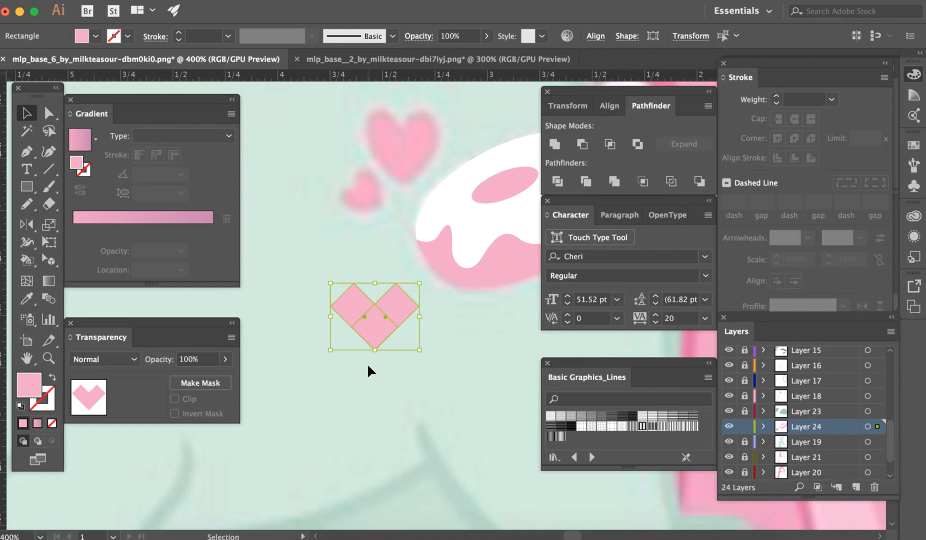
drag(390, 310, 393, 369)
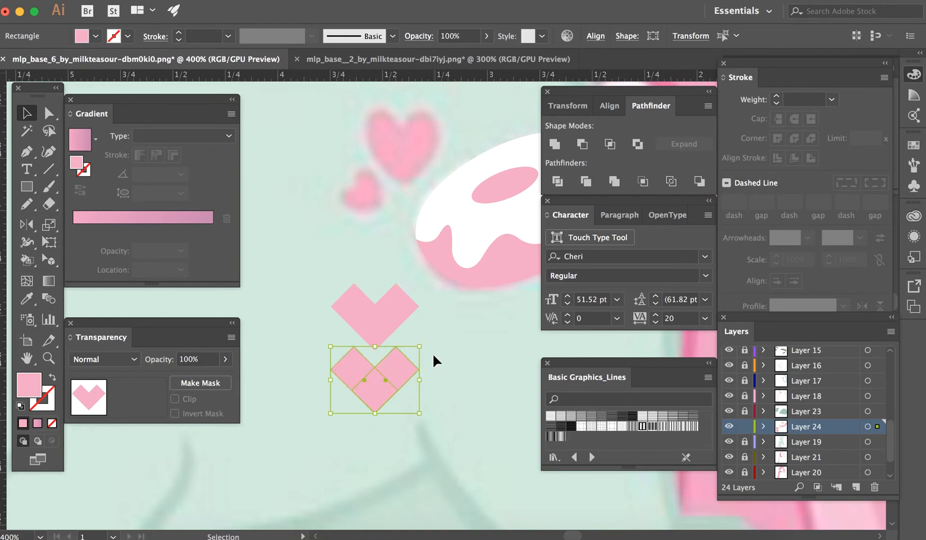
key(a)
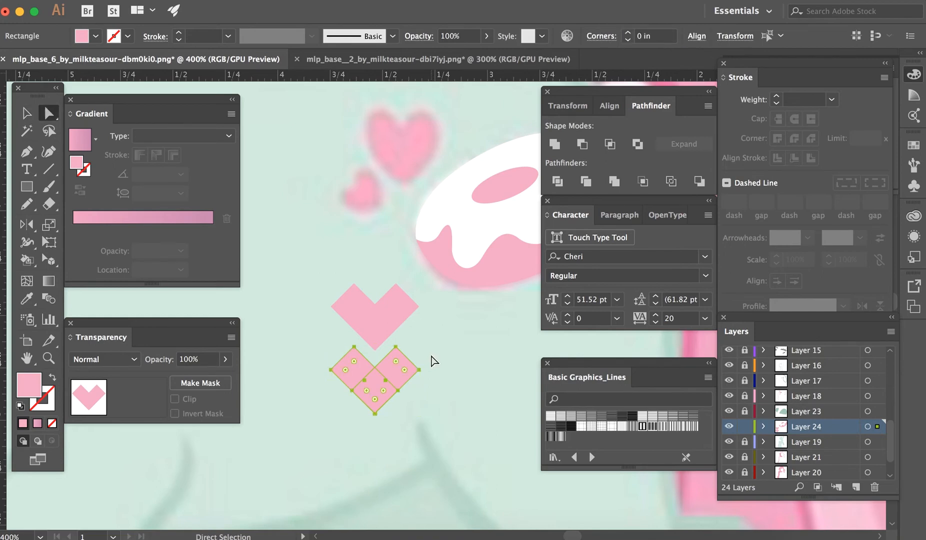
key(super+equal)
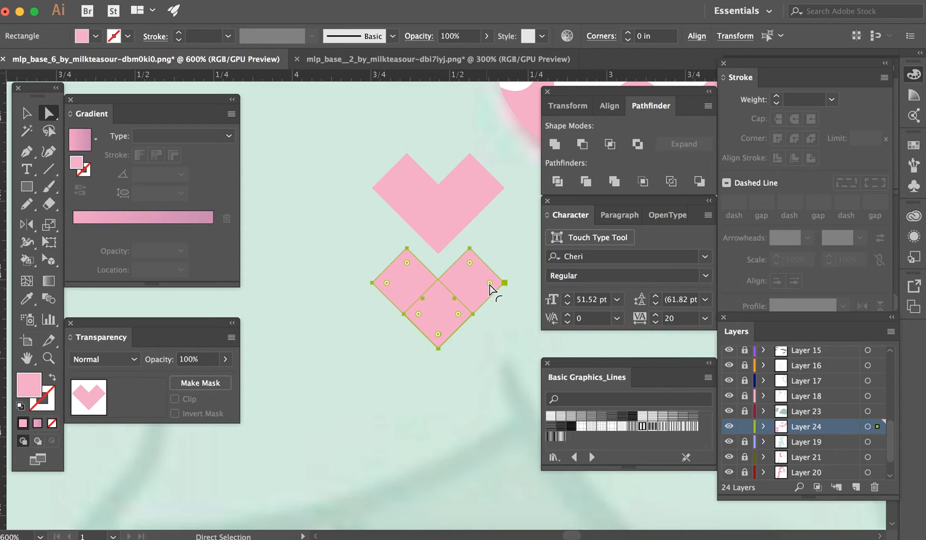
drag(489, 283, 454, 303)
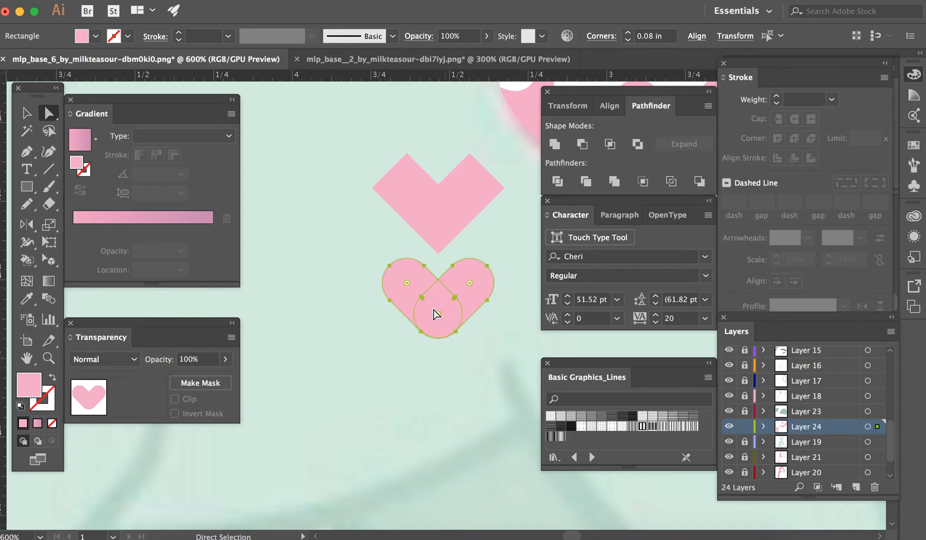
key(v)
click(372, 397)
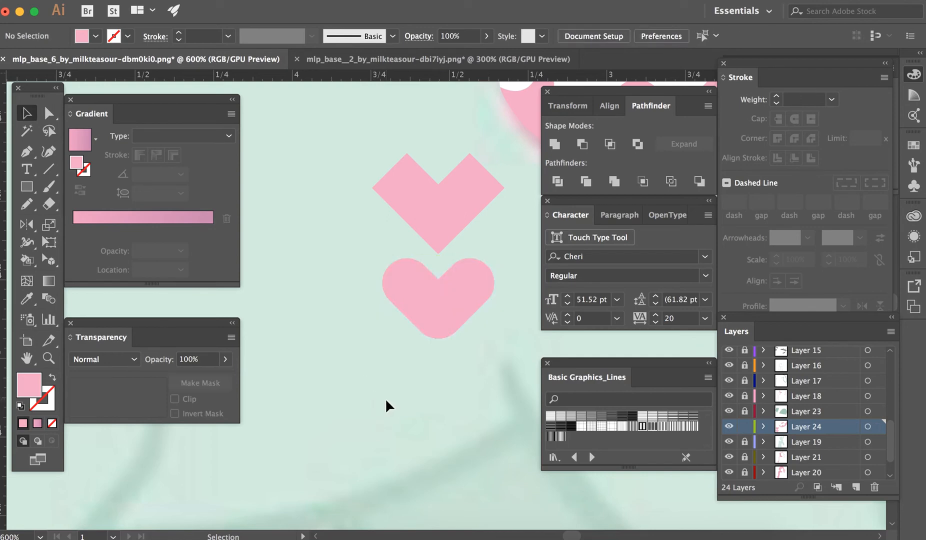
- Unite the two pieces of the rounded heart into one shape, and do the same for the angular heart
drag(462, 368, 364, 301)
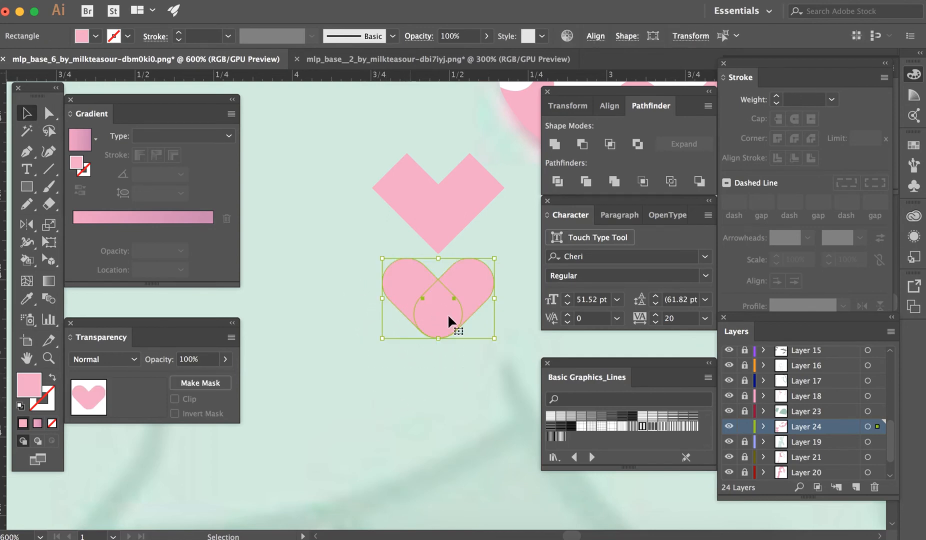
click(554, 143)
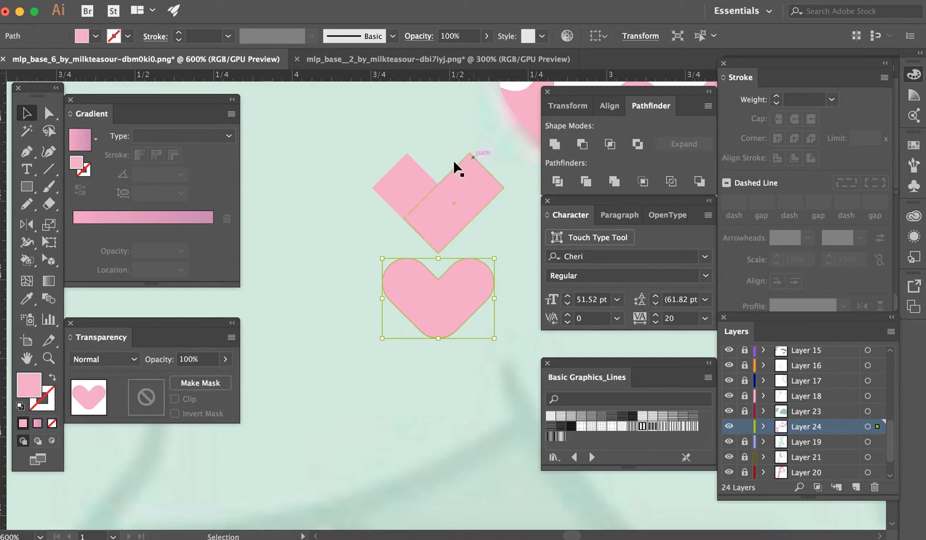
drag(474, 209, 474, 209)
click(554, 144)
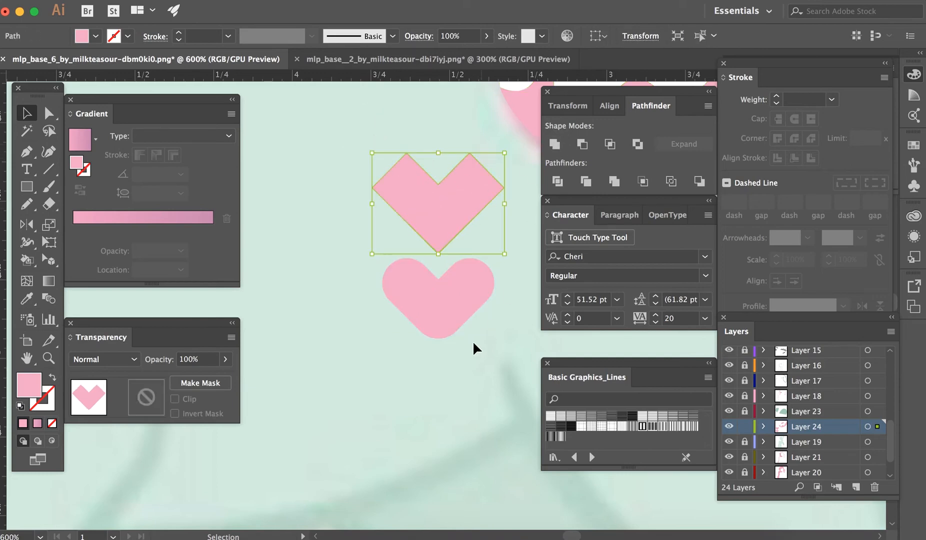
- Place the rounded heart exactly over the angular heart so their upper notches coincide, and deselect it
click(458, 329)
scroll(463, 405, up, 1)
scroll(463, 404, right, 1)
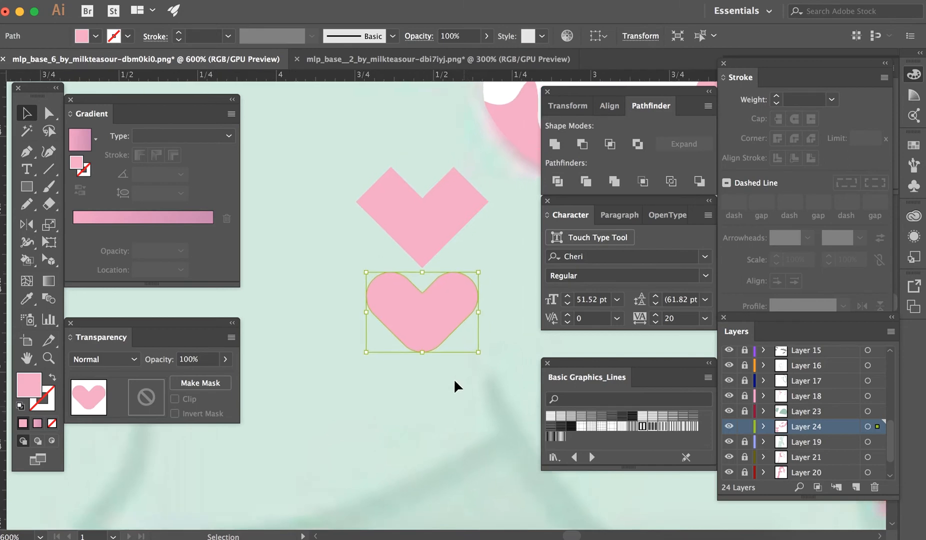
drag(436, 335, 445, 237)
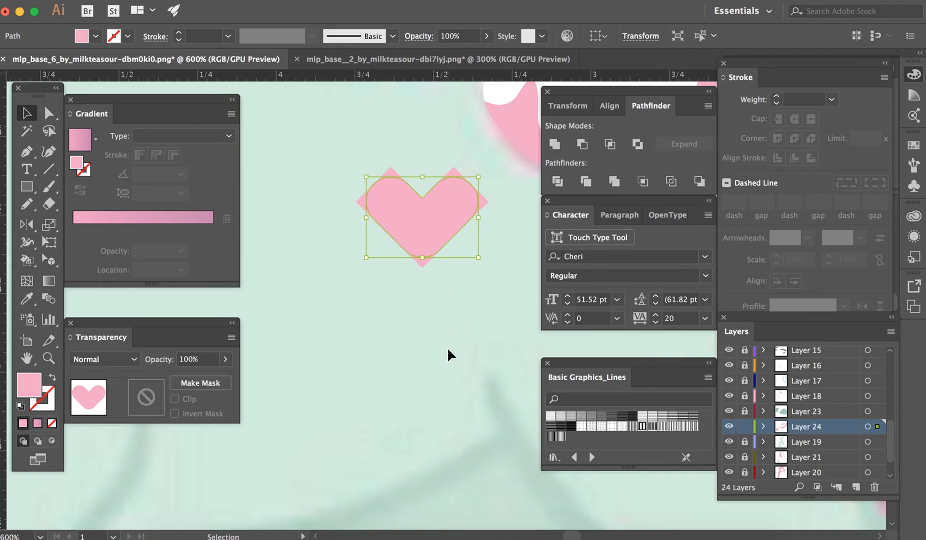
click(497, 201)
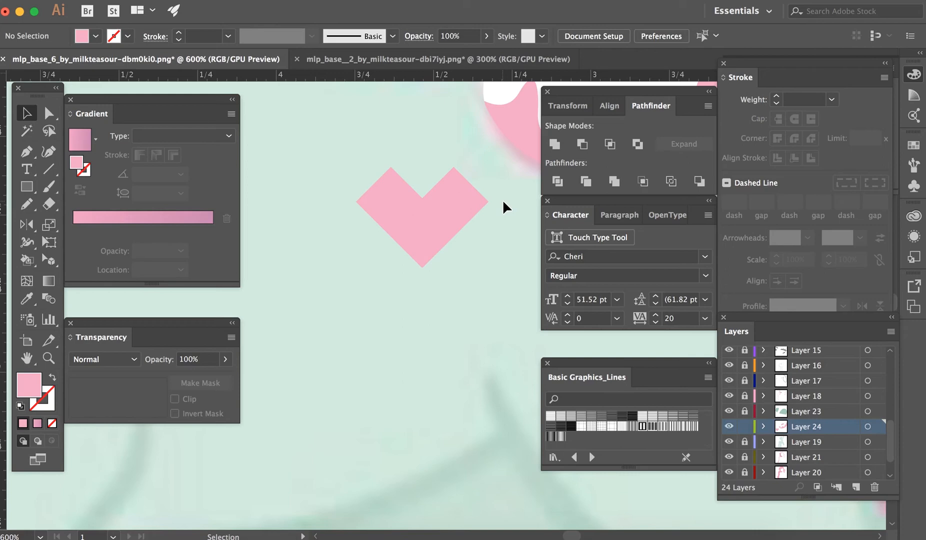
- Erase the angular heart's upper and side corners outside the rounded lobes, keep its pointed tip, and unite both hearts
click(487, 202)
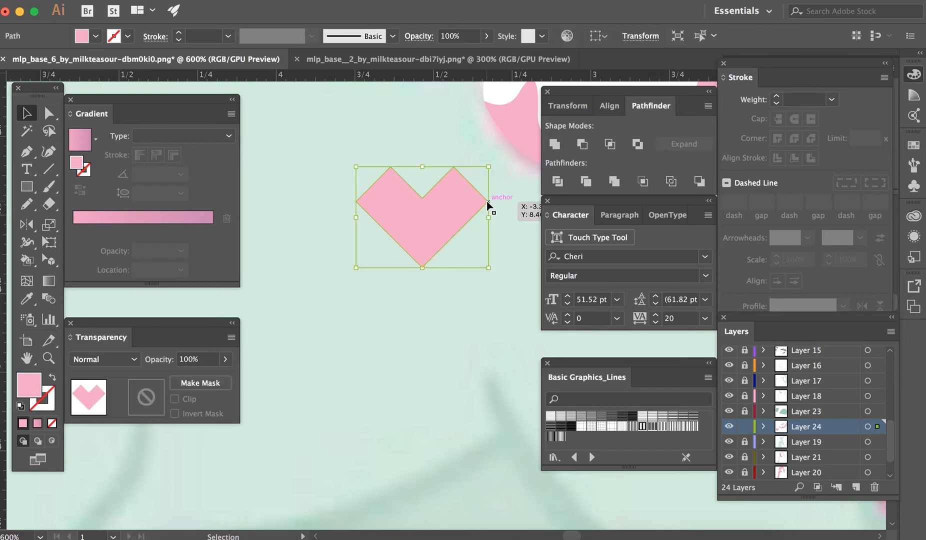
key(shift+e)
mouse_move(354, 204)
mouse_down()
mouse_move(514, 201)
mouse_move(480, 185)
mouse_move(322, 190)
mouse_up()
key(v)
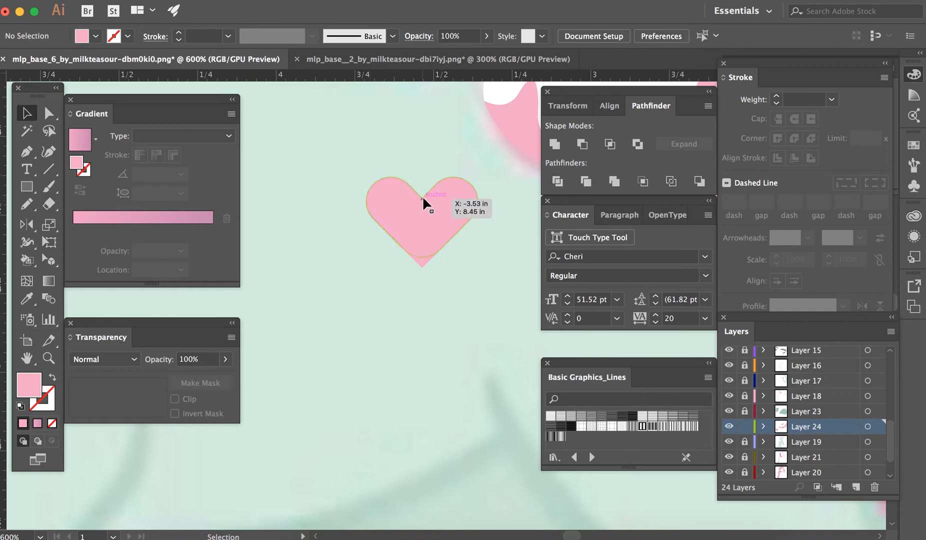
drag(480, 311, 355, 155)
click(554, 145)
click(477, 302)
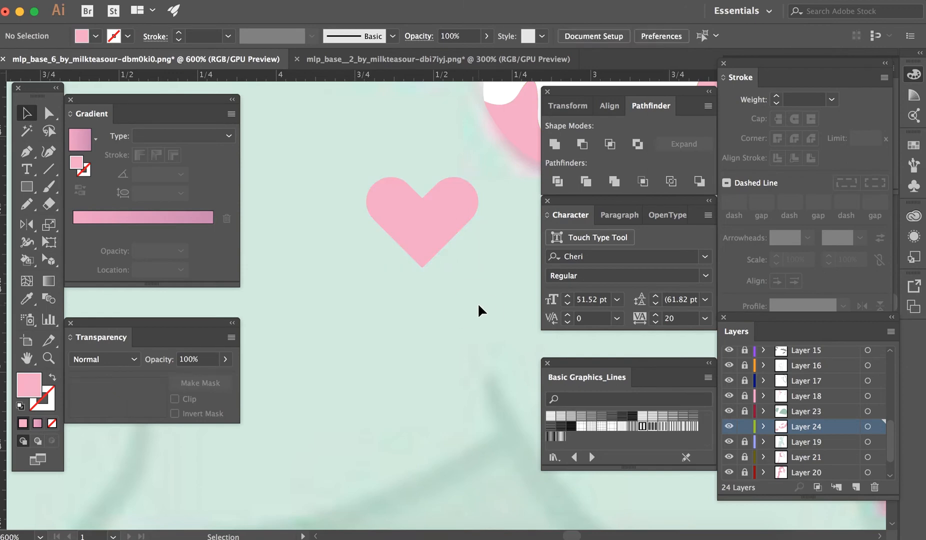
- Raise the anchor point in the heart's upper notch slightly
key(a)
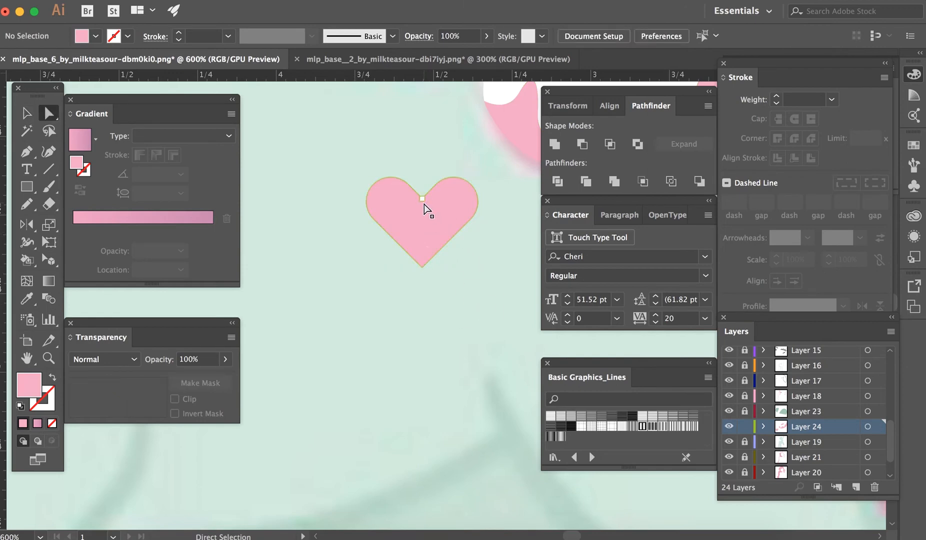
click(422, 198)
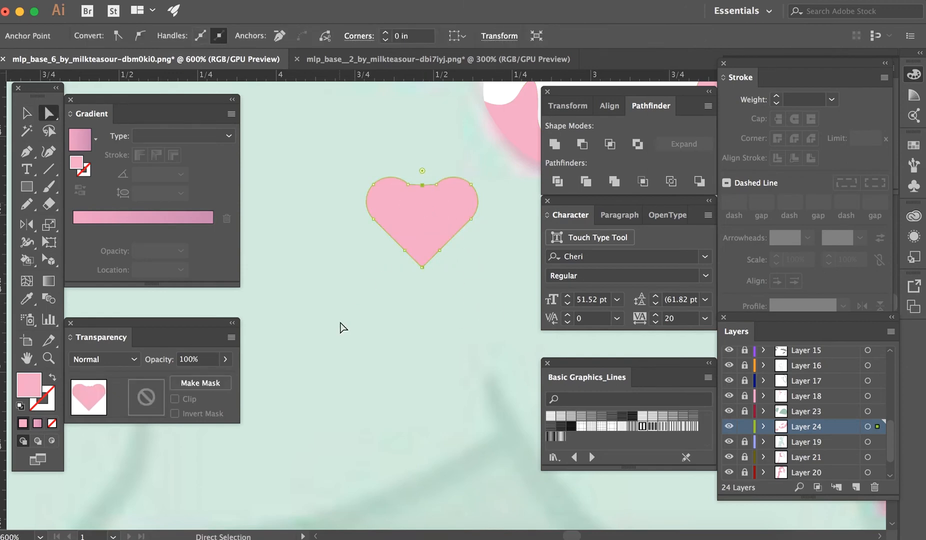
key(Down)
key(super+z)
key(super+z)
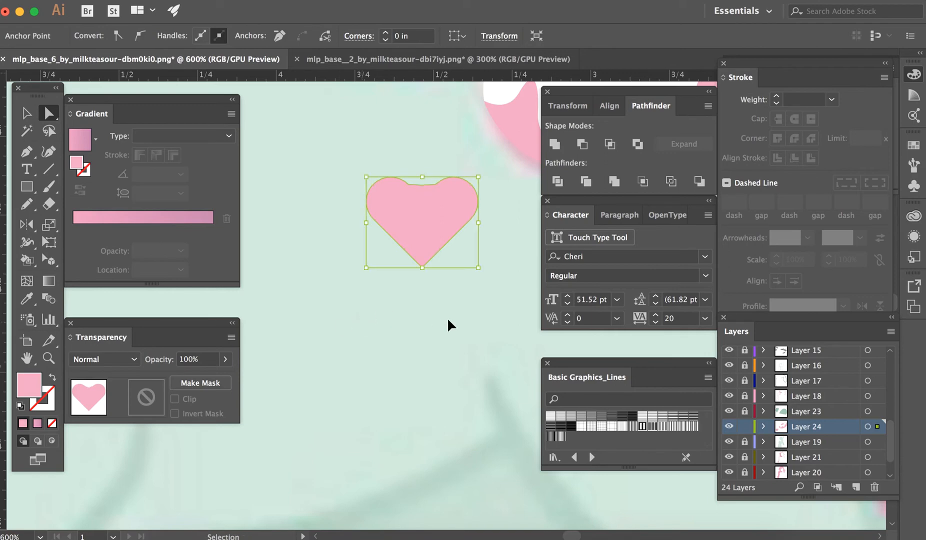
key(super+z)
key(v)
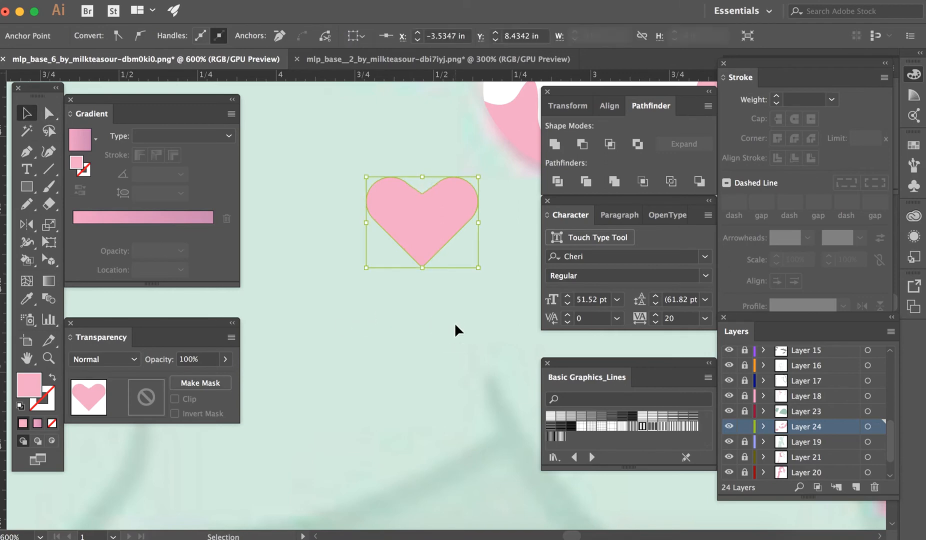
- Narrow the heart to about four fifths of its width while keeping its height, and deselect it
click(407, 248)
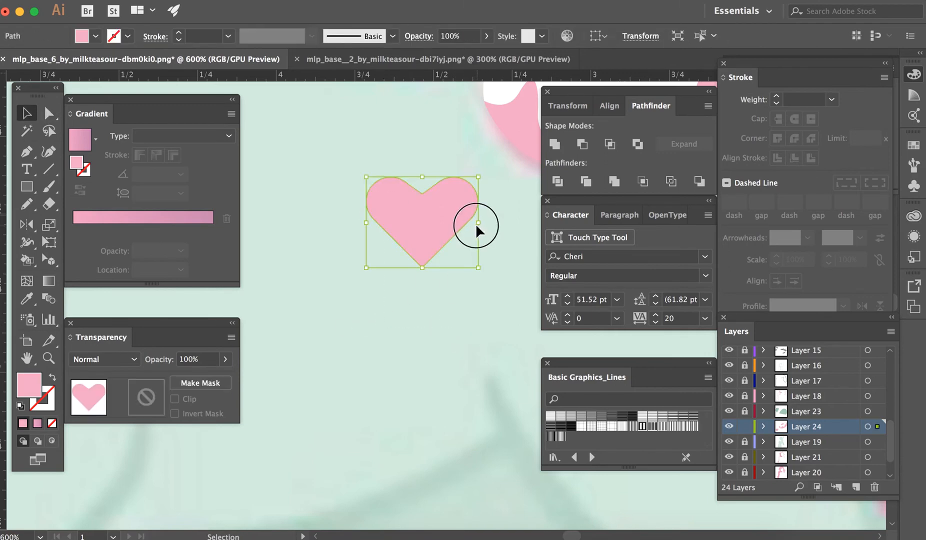
drag(477, 223, 457, 224)
click(487, 230)
key(a)
key(super+z)
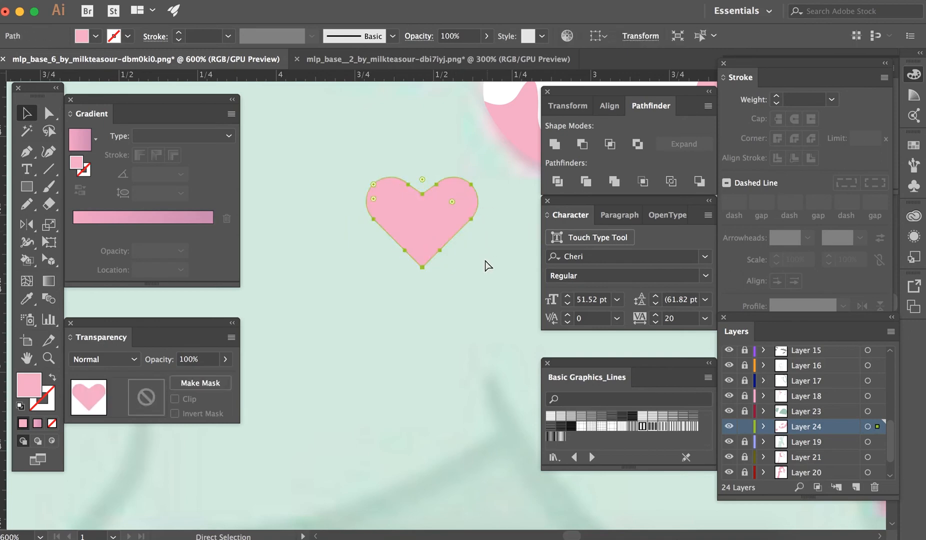
key(v)
drag(473, 323, 455, 222)
click(495, 220)
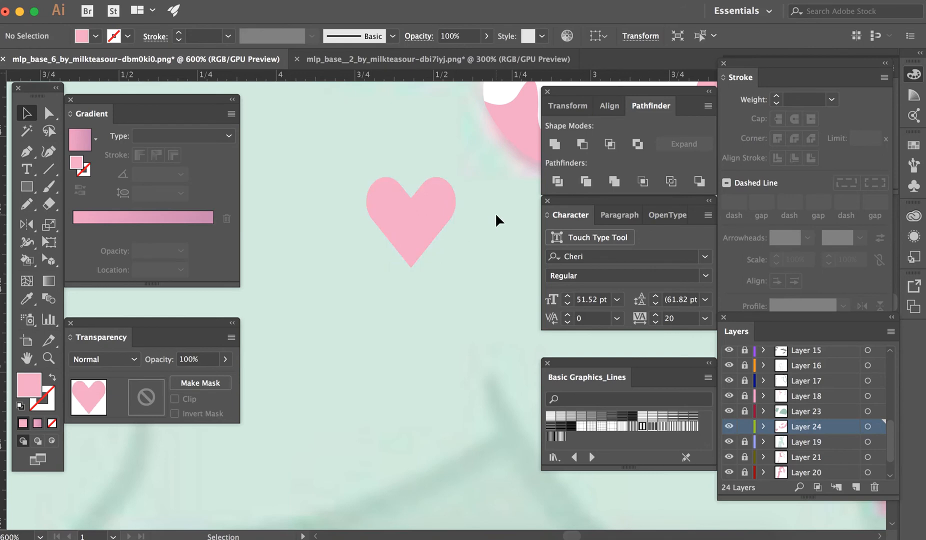
- Move the finished heart over the larger reference heart beside the donut and keep it selected
key(super+minus)
key(super+minus)
scroll(494, 216, up, 4)
click(415, 349)
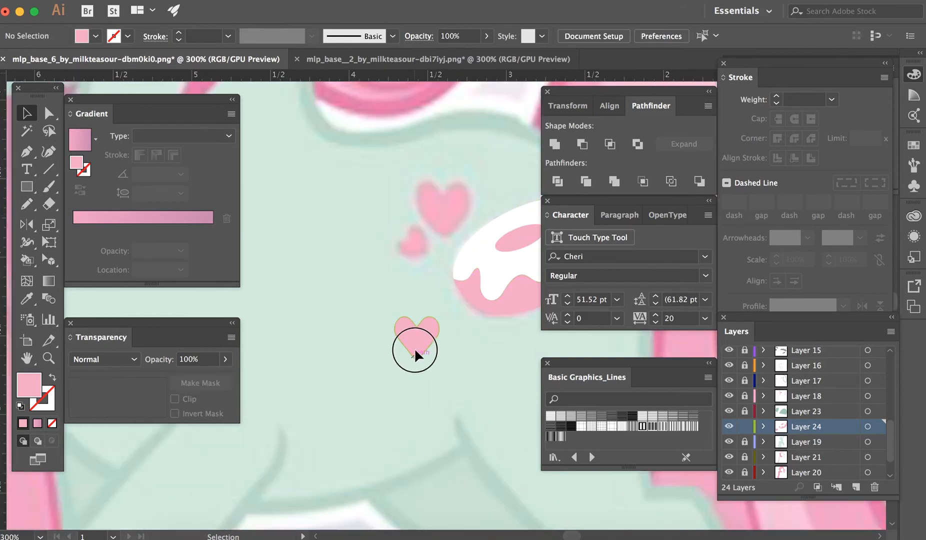
drag(414, 347, 441, 218)
key(a)
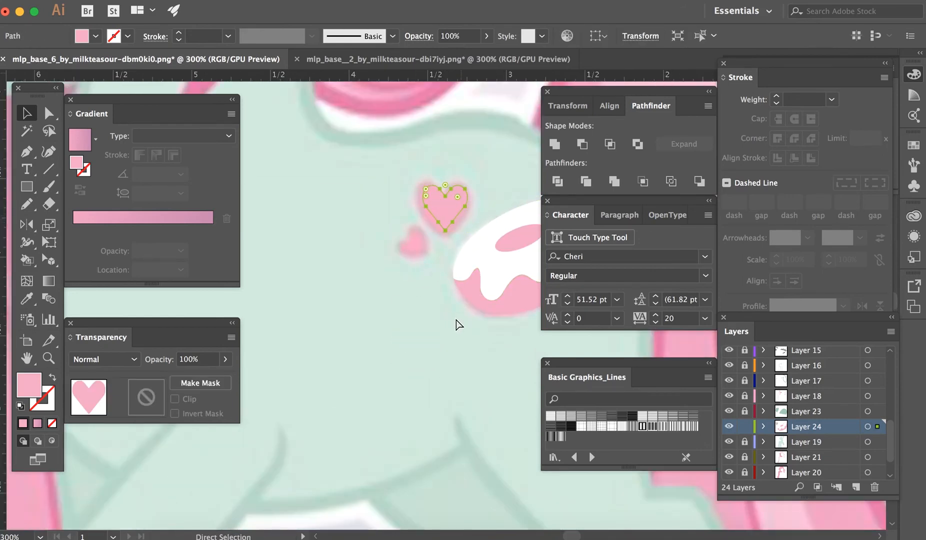
key(super+plus)
key(super+plus)
key(v)
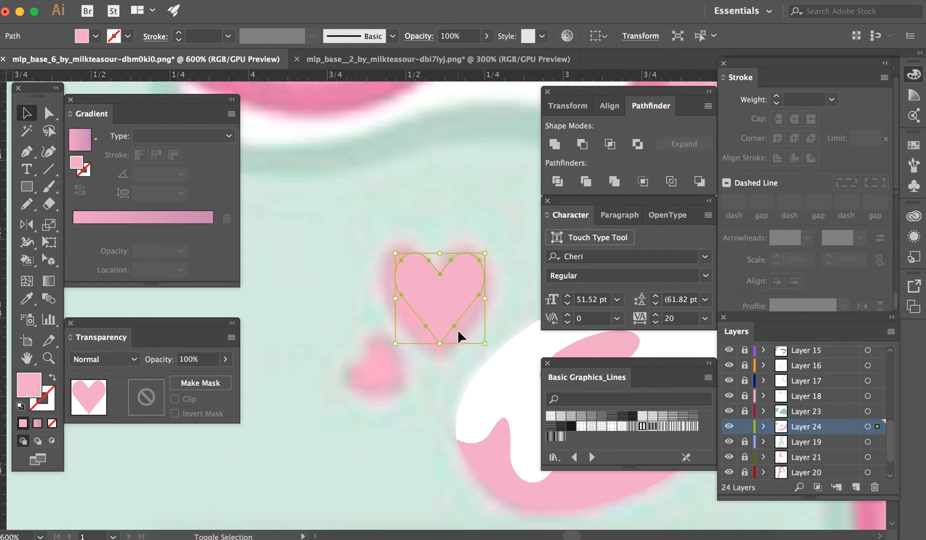
- Enlarge the heart by about a tenth to better cover the larger reference heart, and deselect it
key(a)
drag(480, 296, 493, 352)
key(super+z)
key(v)
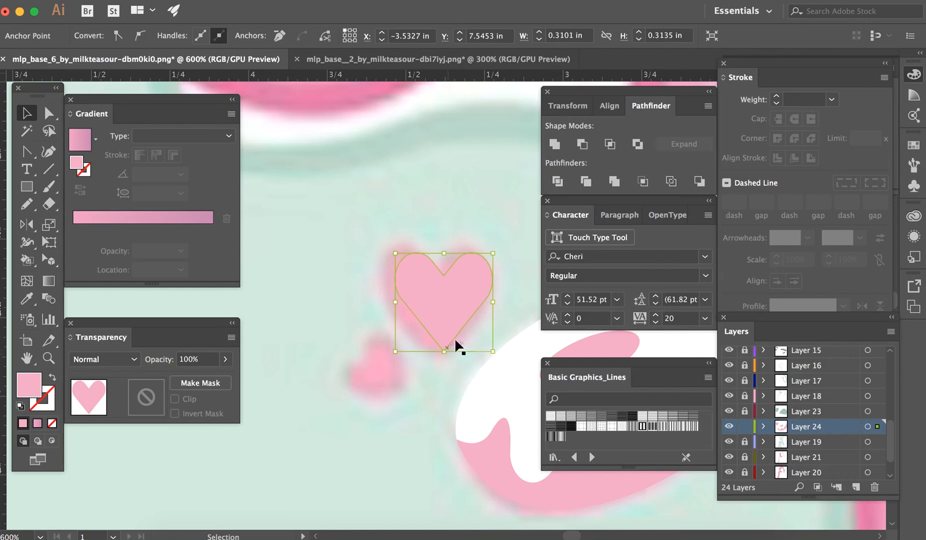
click(438, 372)
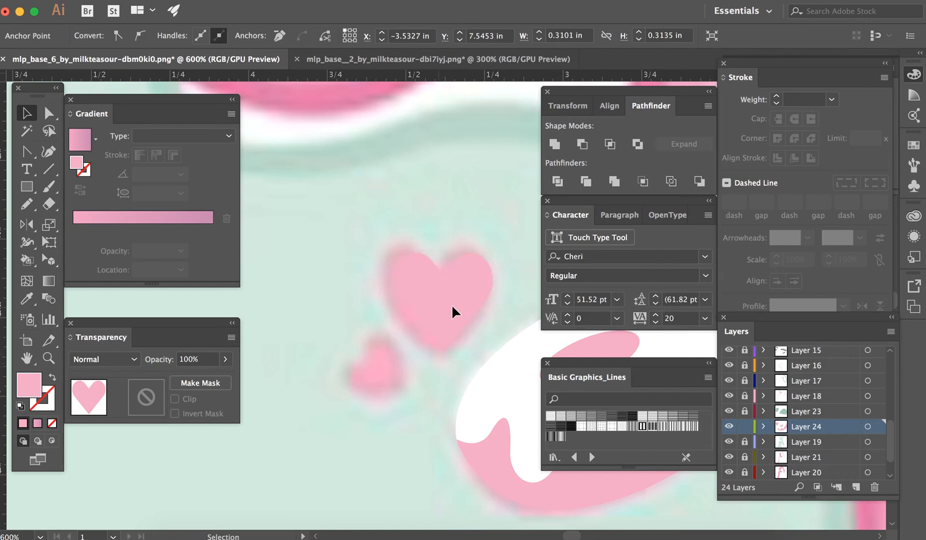
- Try to fit the heart over the smaller reference heart by moving, shrinking and tilting it
drag(451, 304, 387, 386)
drag(426, 434, 387, 403)
click(383, 423)
key(super+minus)
key(super+minus)
key(super+minus)
key(super+minus)
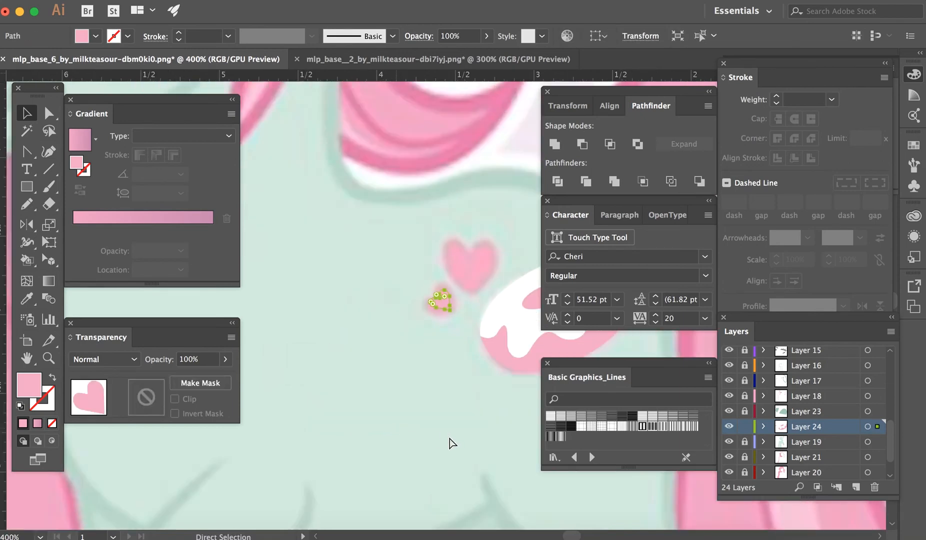
- Undo the heart's move, shrinking and tilt back to its place over the larger reference heart
drag(461, 299, 459, 291)
key(super+z)
key(super+z)
key(super+z)
key(super+z)
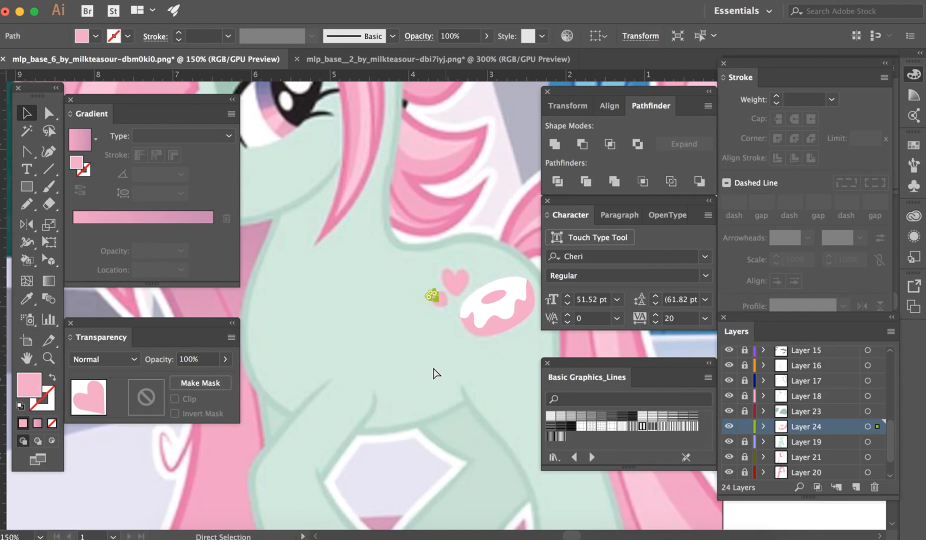
key(super+z)
key(super+z)
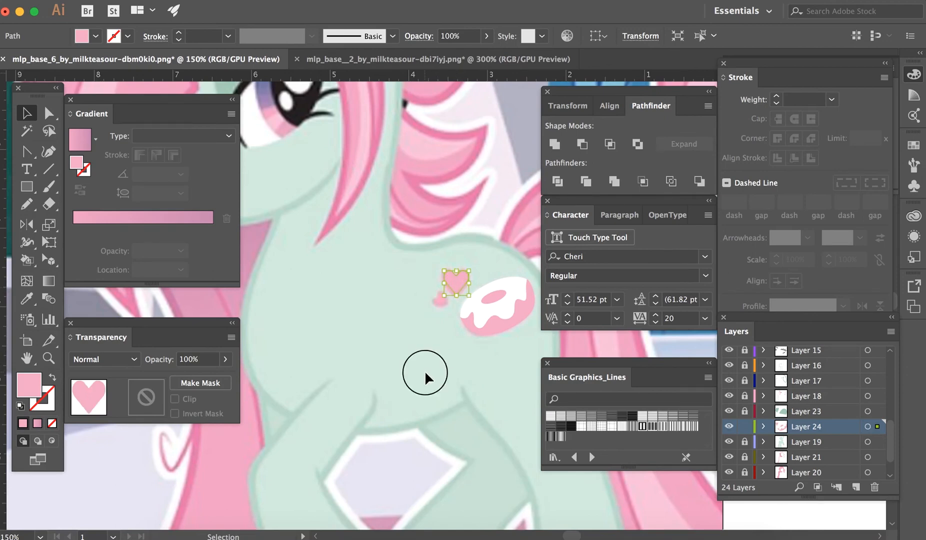
- Place a smaller, tilted copy of the heart over the small reference heart and deselect it
click(425, 378)
key(super+plus)
key(super+plus)
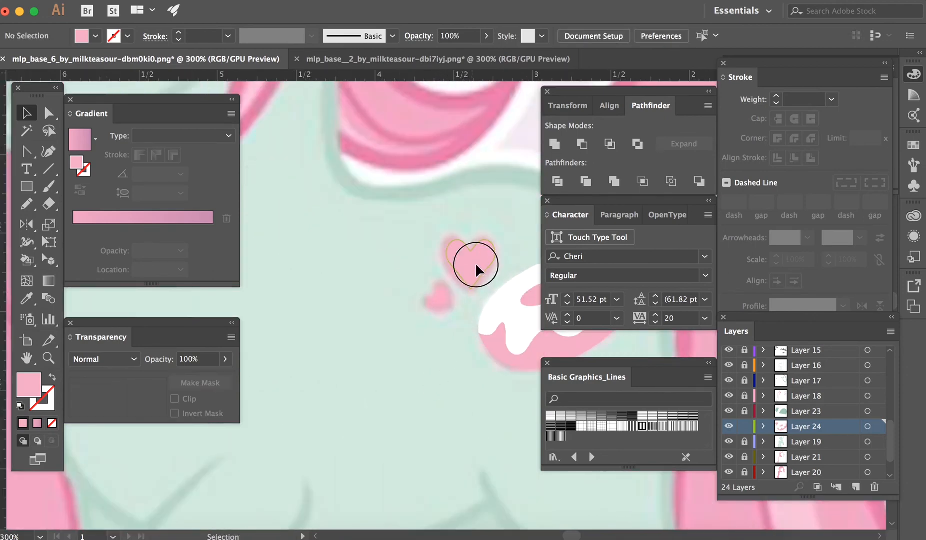
drag(476, 263, 438, 295)
click(411, 285)
click(438, 391)
key(super+minus)
key(super+minus)
key(super+minus)
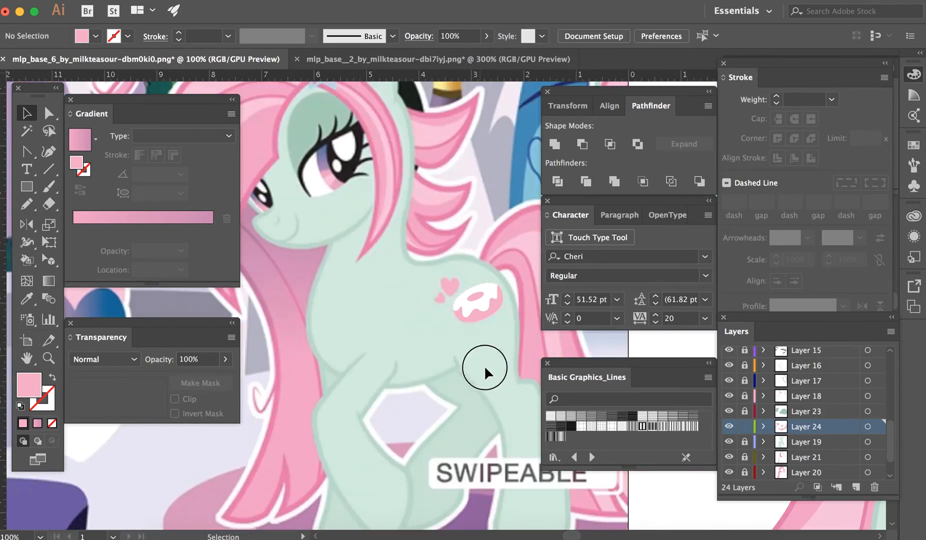
- Select the donut and both hearts and move them onto the artboard beside the pony's tail
drag(484, 366, 404, 294)
scroll(437, 362, right, 5)
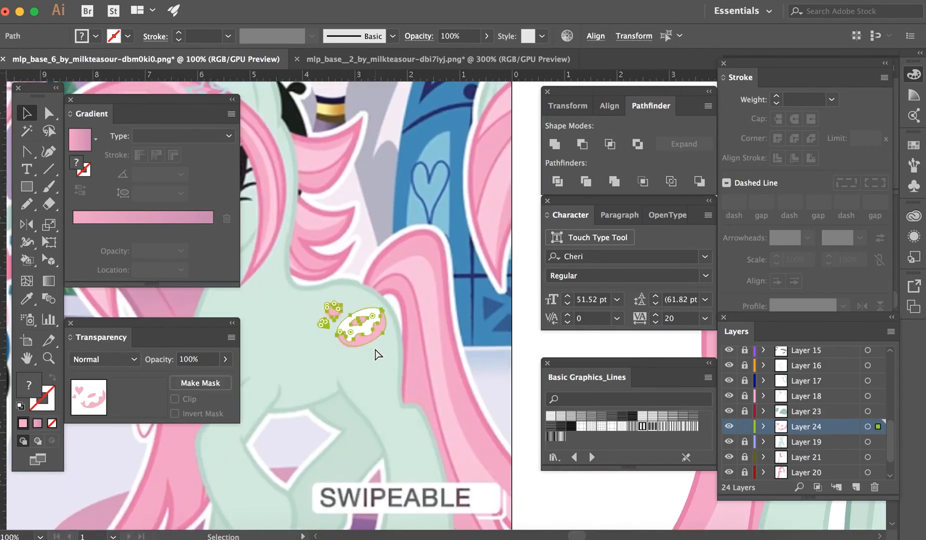
key(super+minus)
key(super+minus)
drag(306, 307, 447, 324)
- Reflect the donut-and-hearts mark across the vertical axis
right_click(447, 324)
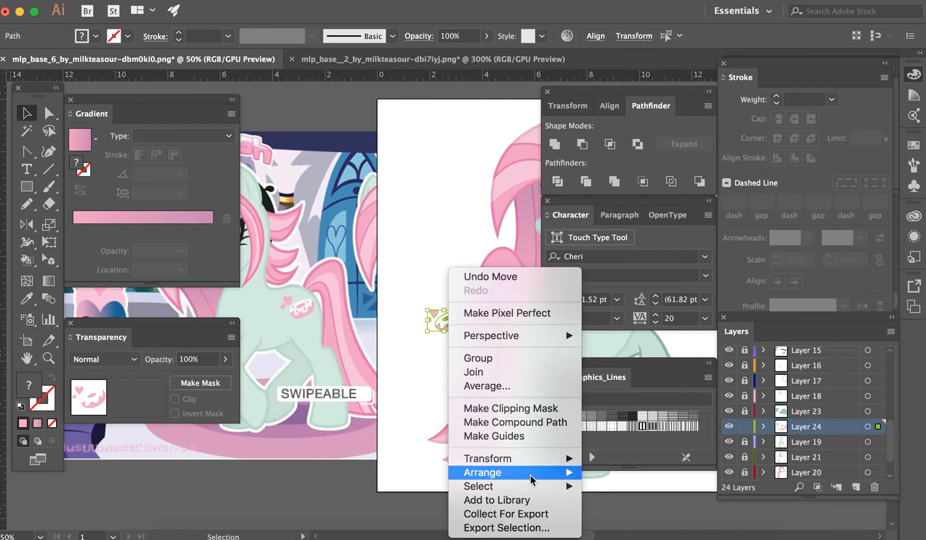
mouse_move(538, 462)
click(615, 454)
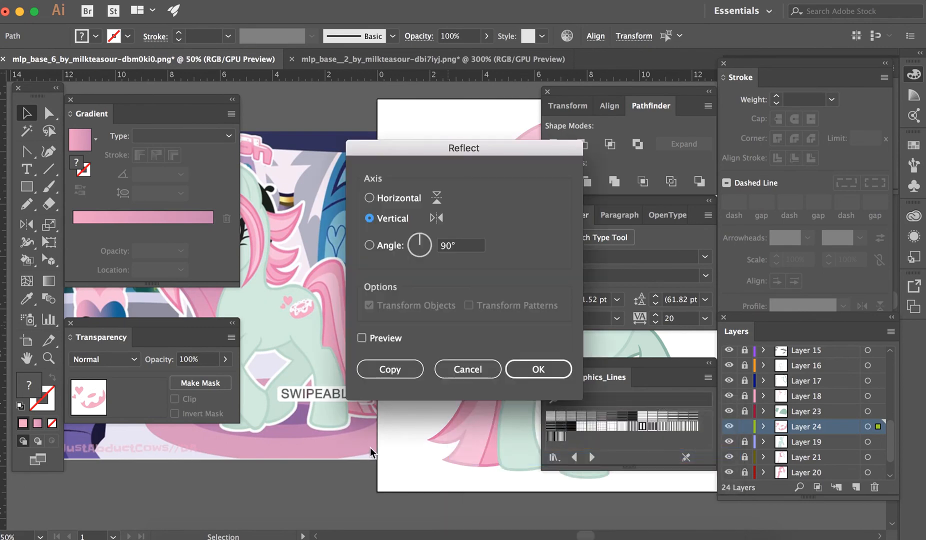
key(Return)
- Move the reflected mark onto the pony's flank, narrow and tilt it to follow the body, and deselect it
key(super+equal)
key(super+equal)
key(super+equal)
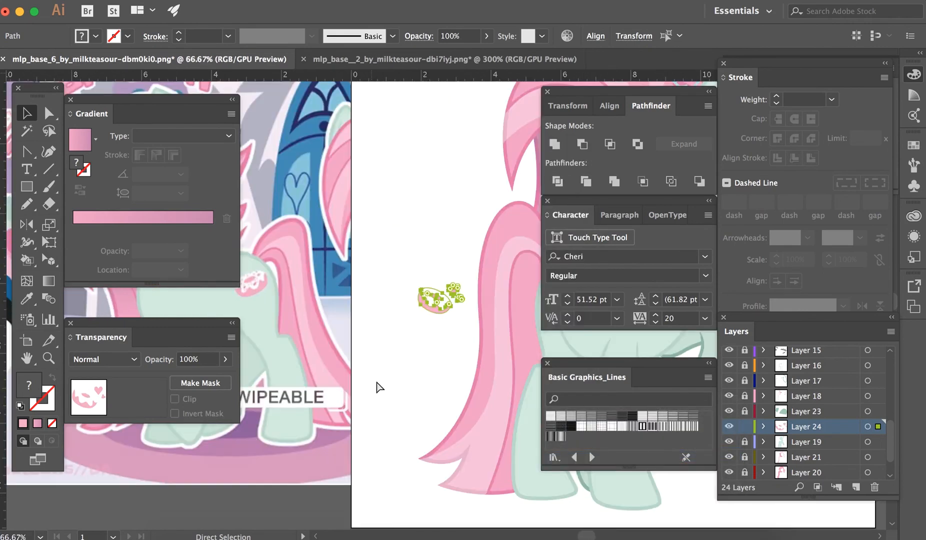
drag(448, 304, 383, 278)
scroll(520, 372, right, 4)
scroll(520, 372, down, 1)
key(super+equal)
key(super+equal)
key(v)
click(450, 284)
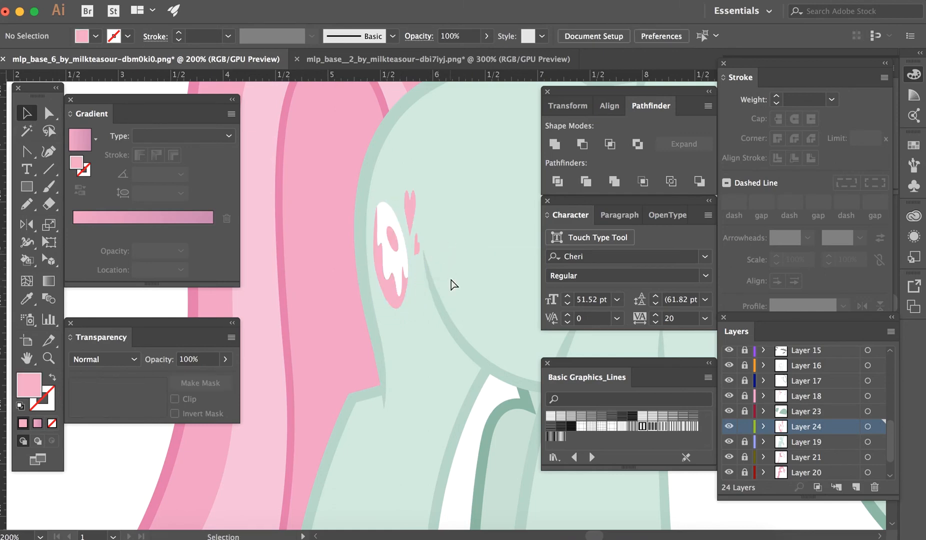
- Lock Layer 24 and add a new layer directly above Layer 3
key(ctrl+minus)
key(ctrl+minus)
key(ctrl+minus)
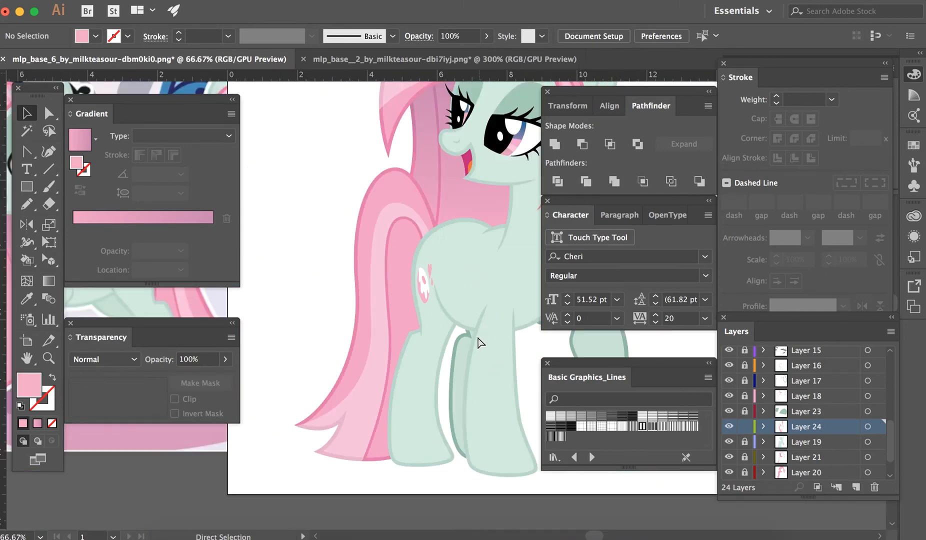
key(ctrl+minus)
key(ctrl+minus)
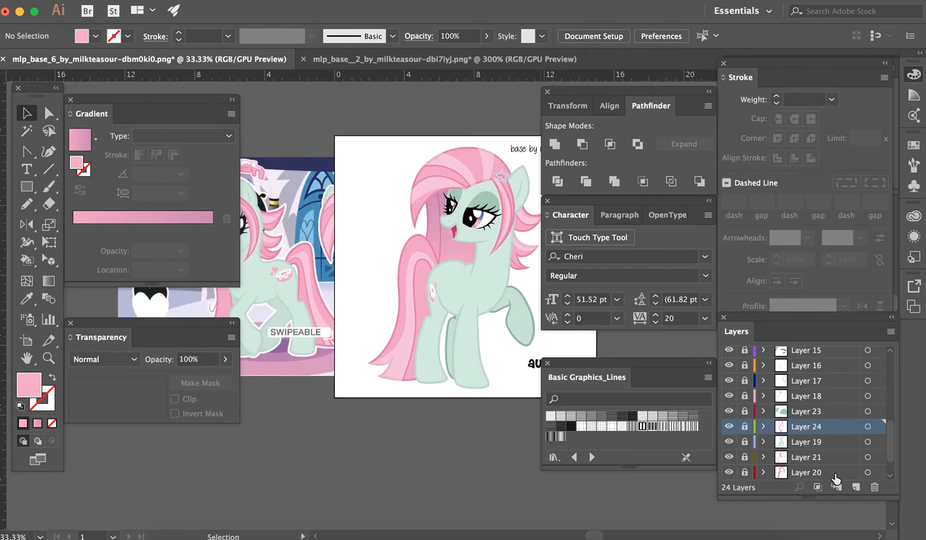
scroll(836, 475, down, 2)
click(845, 457)
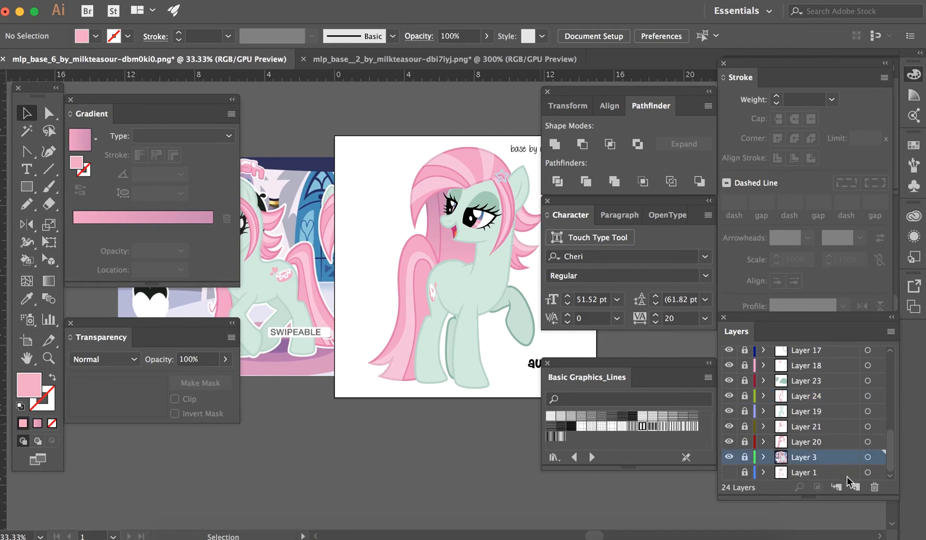
click(856, 488)
scroll(303, 267, left, 5)
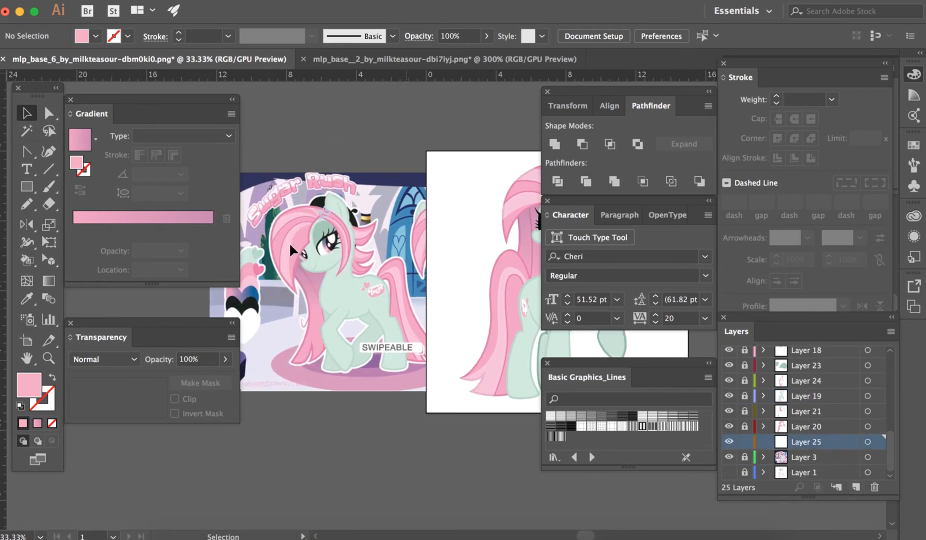
- Sample the near-black colour behind the reference pony's ear as the fill colour
key(i)
click(320, 200)
key(v)
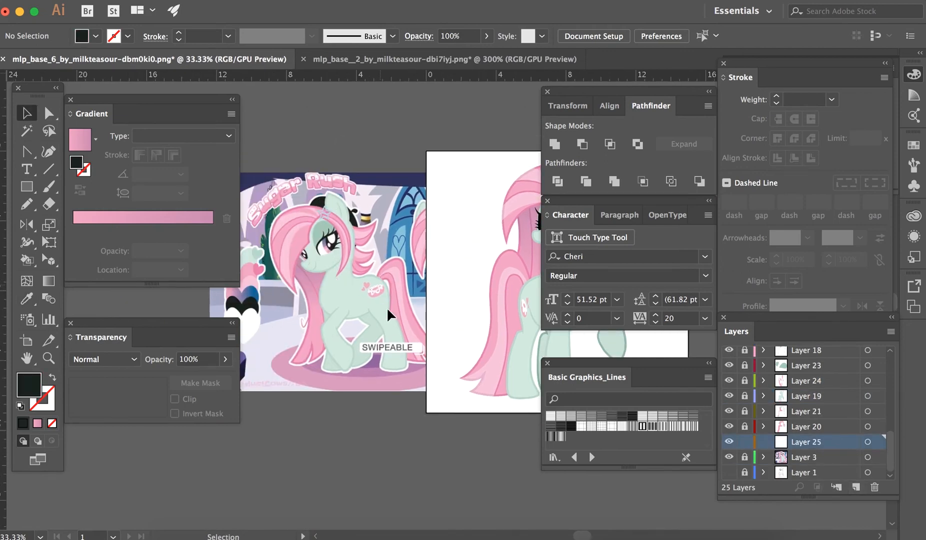
- Examine the black shape behind the reference pony's hair and ear, including its small curled tip
key(super+1)
scroll(388, 314, up, 10)
scroll(387, 314, left, 8)
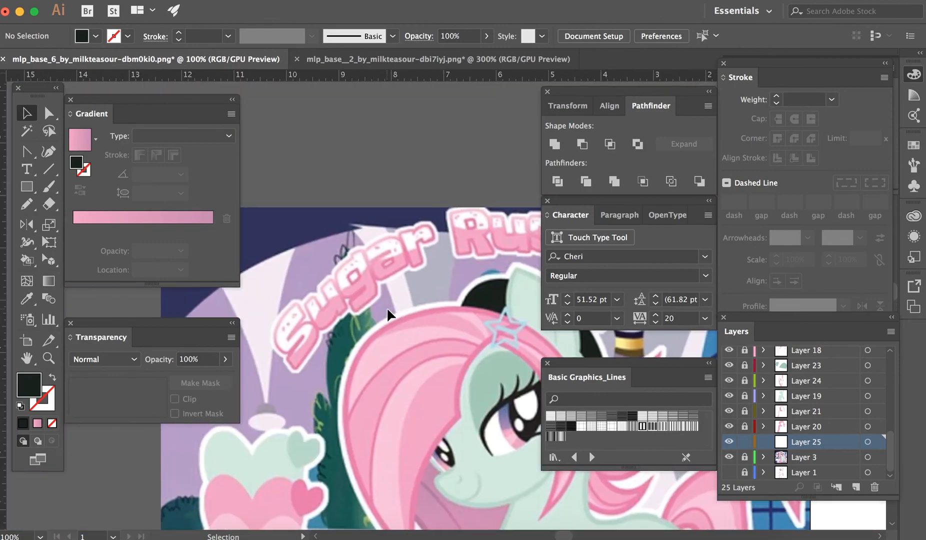
key(super+equal)
key(super+equal)
key(super+equal)
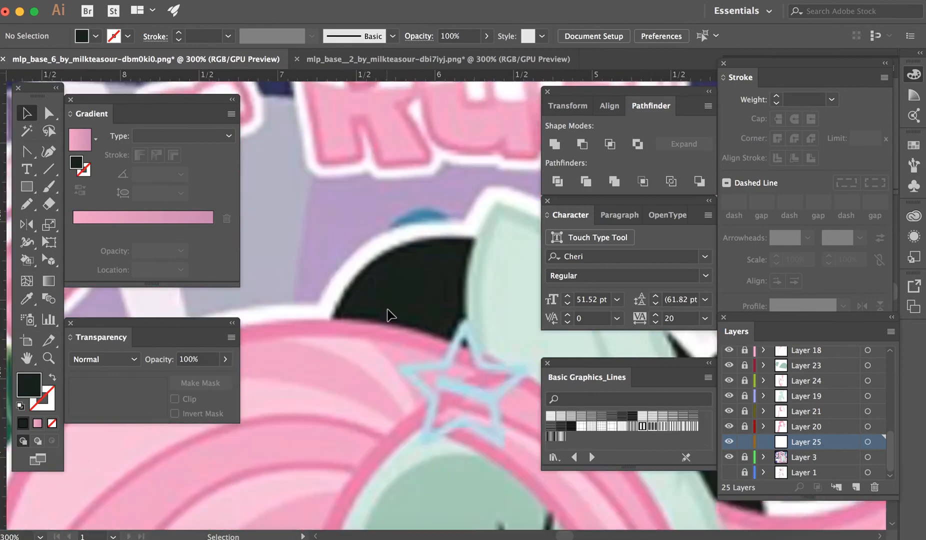
key(super+minus)
key(super+minus)
key(super+minus)
key(super+minus)
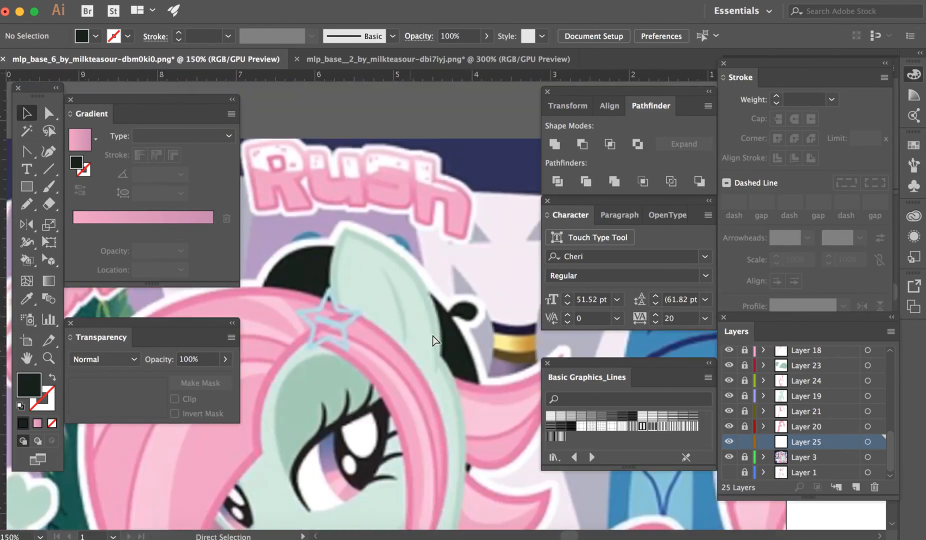
- Draw a closed, near-black curved shape behind the pony's hair and ear with the Pen tool, and select it
scroll(431, 333, right, 10)
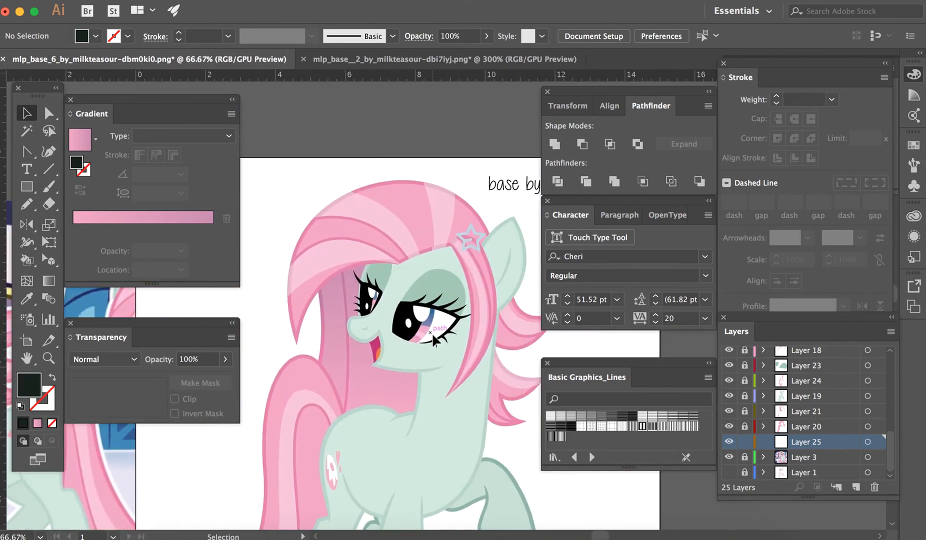
key(p)
drag(454, 206, 529, 246)
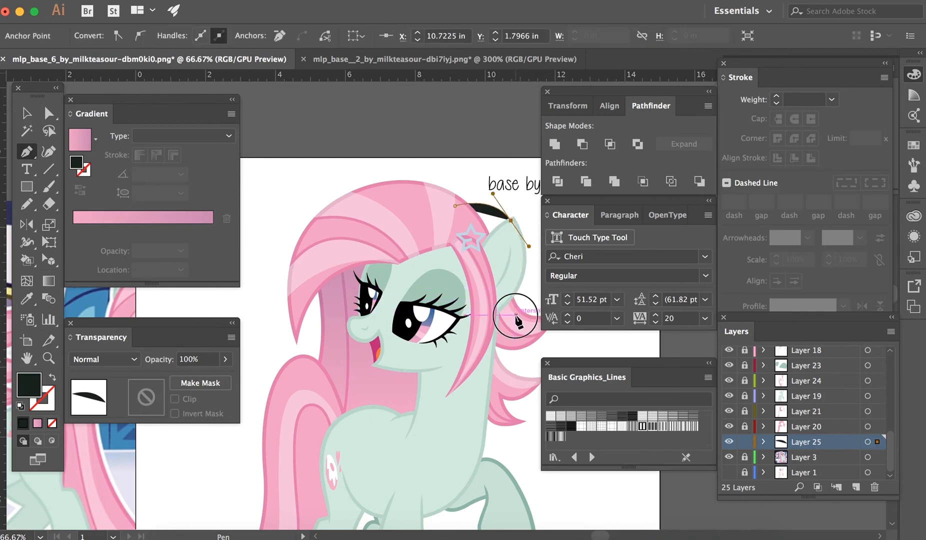
drag(516, 315, 501, 328)
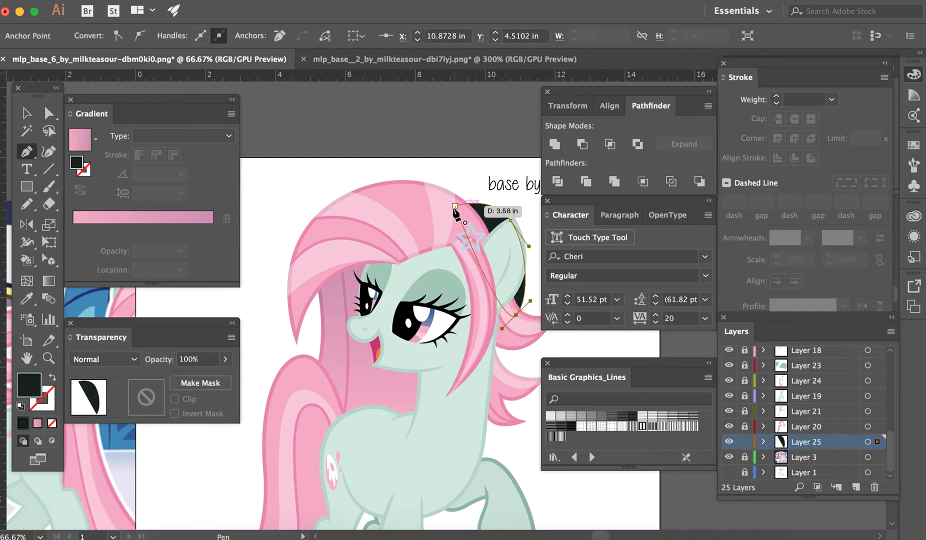
drag(454, 205, 449, 170)
key(v)
click(479, 248)
scroll(323, 423, right, 3)
scroll(323, 423, down, 1)
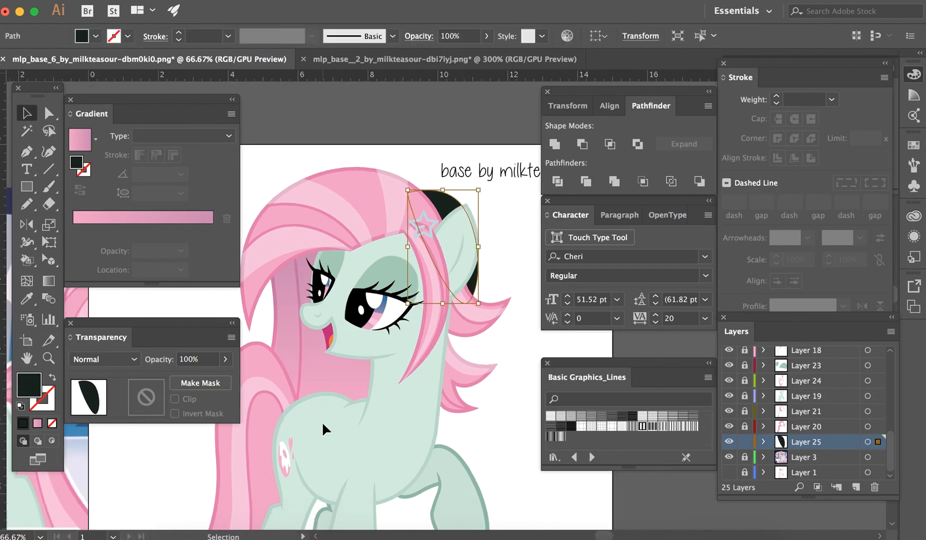
- Give the black shape a 7 pt stroke in a darker version of its fill colour, and deselect it
mouse_move(28, 382)
mouse_down()
mouse_move(52, 408)
mouse_move(22, 389)
mouse_move(50, 408)
mouse_up()
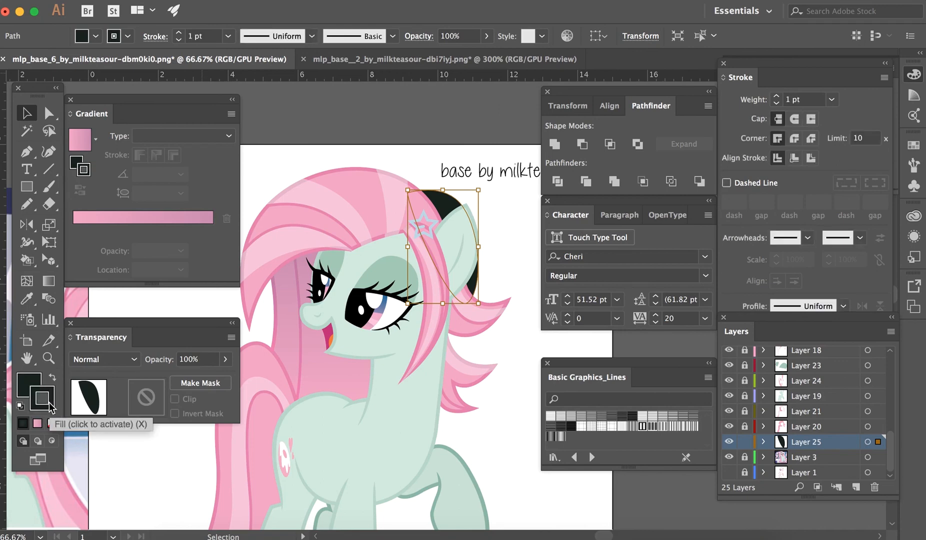
double_click(29, 383)
drag(550, 368, 534, 382)
key(Return)
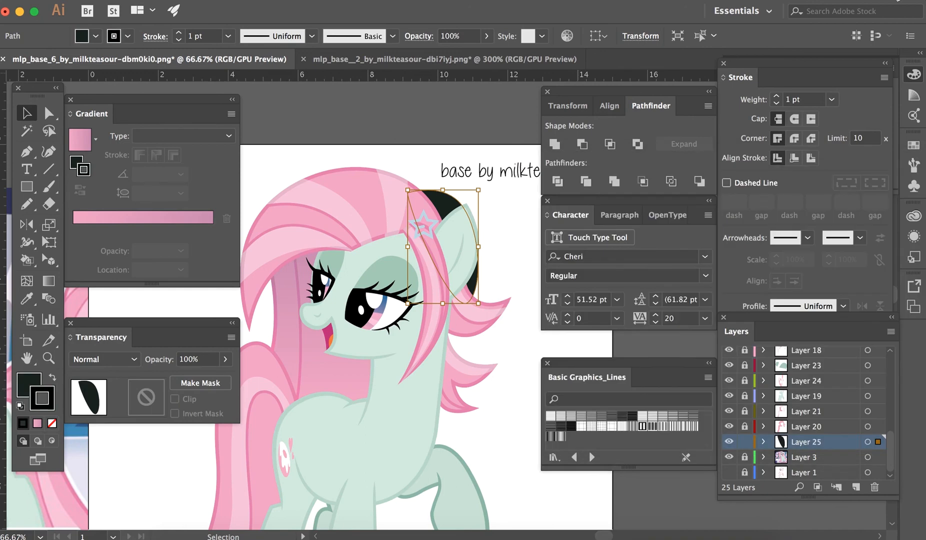
click(802, 99)
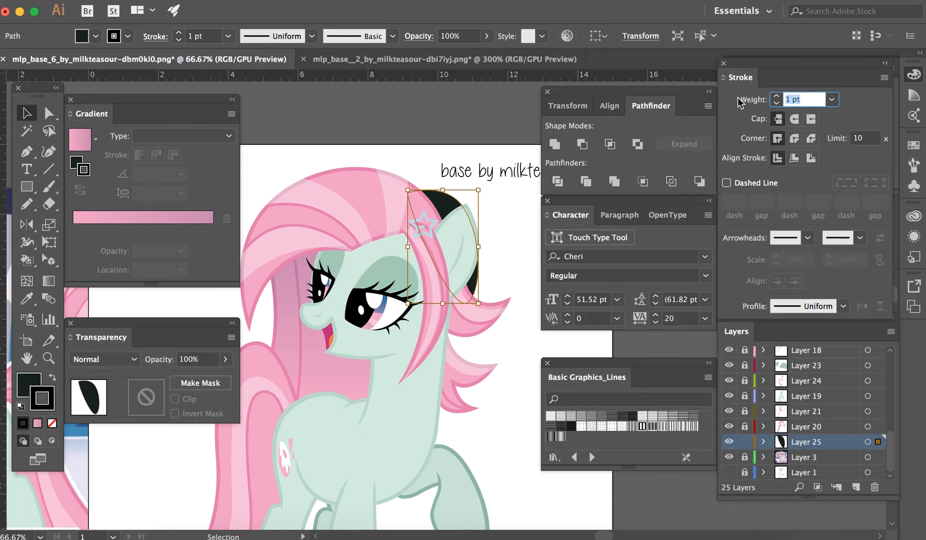
text(7)
key(Return)
click(456, 349)
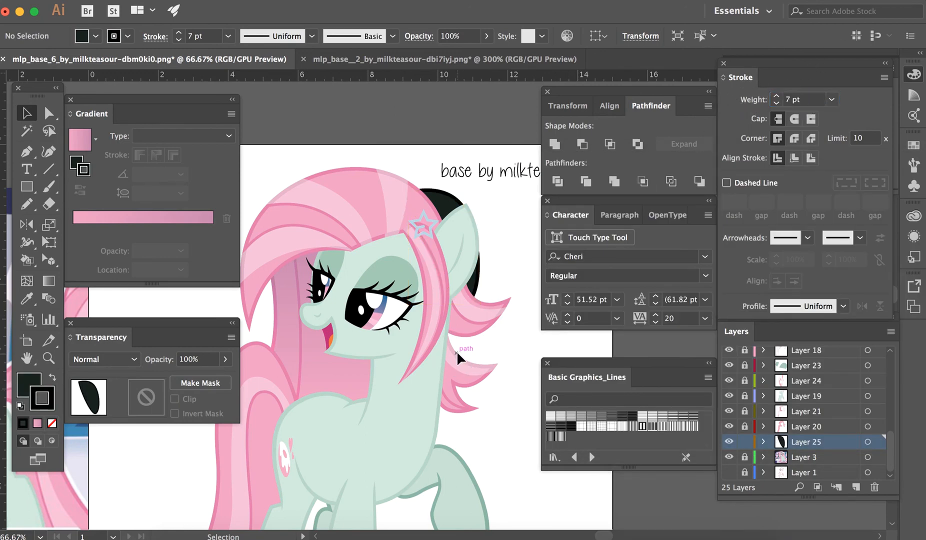
- Draw a small curved black tip about 0.5 by 0.3 inches extending outward from the ear's outer edge, and deselect it
key(super+plus)
key(super+plus)
scroll(454, 392, up, 3)
scroll(454, 392, right, 3)
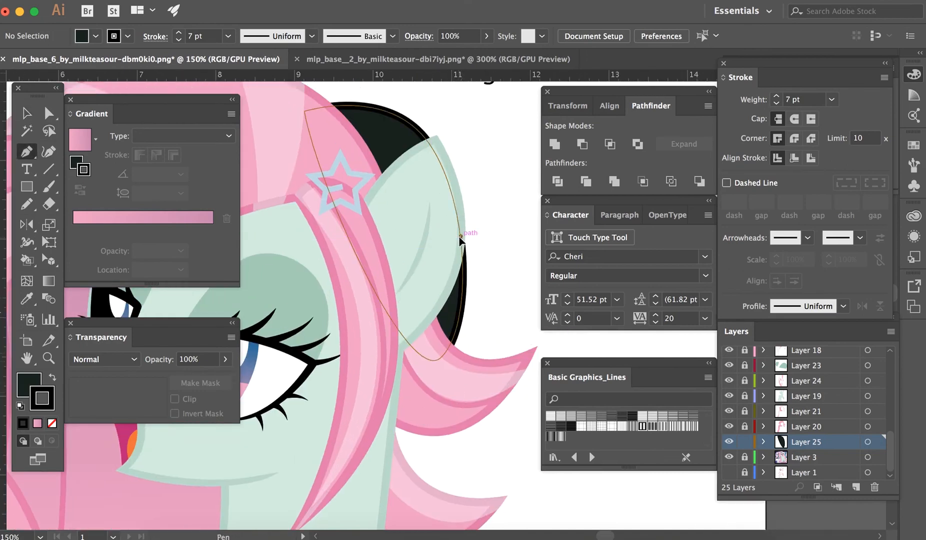
click(460, 237)
scroll(461, 239, right, 1)
click(490, 224)
drag(490, 225, 510, 193)
key(super+z)
click(477, 234)
drag(477, 234, 493, 220)
drag(447, 240, 401, 185)
key(v)
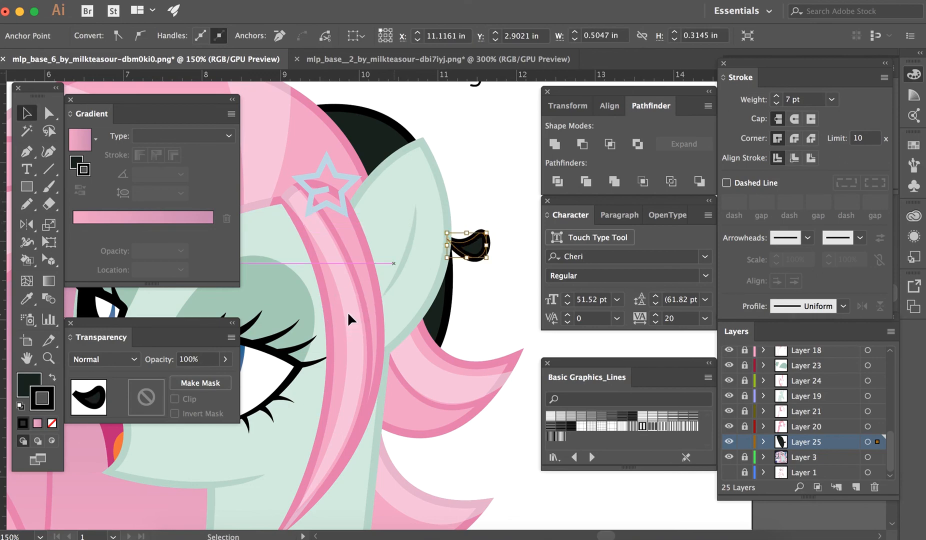
click(337, 361)
key(super+minus)
key(super+minus)
key(super+minus)
key(super+minus)
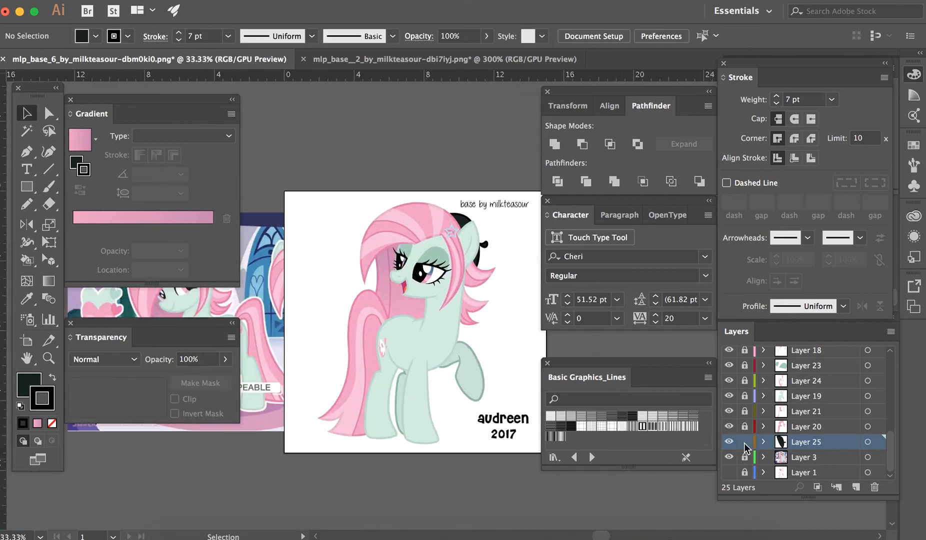
click(744, 396)
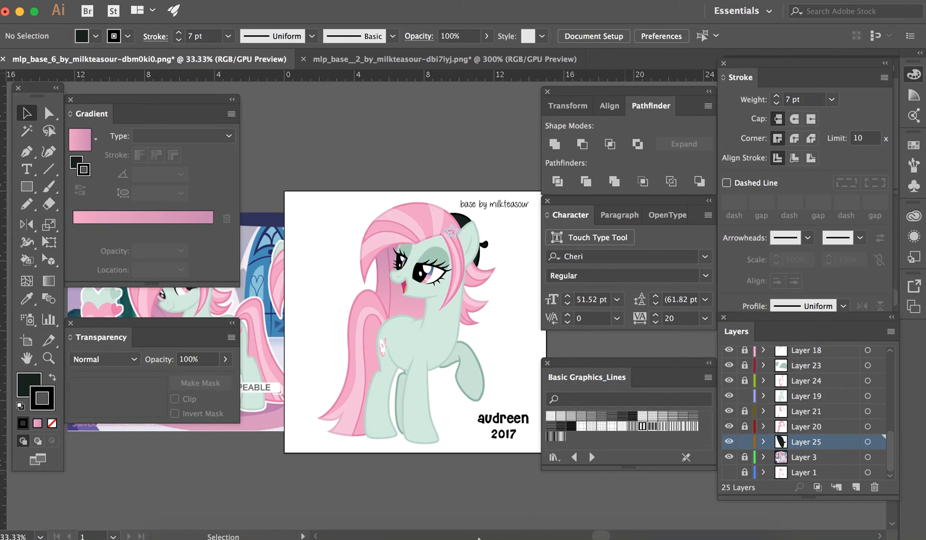
drag(450, 473, 308, 199)
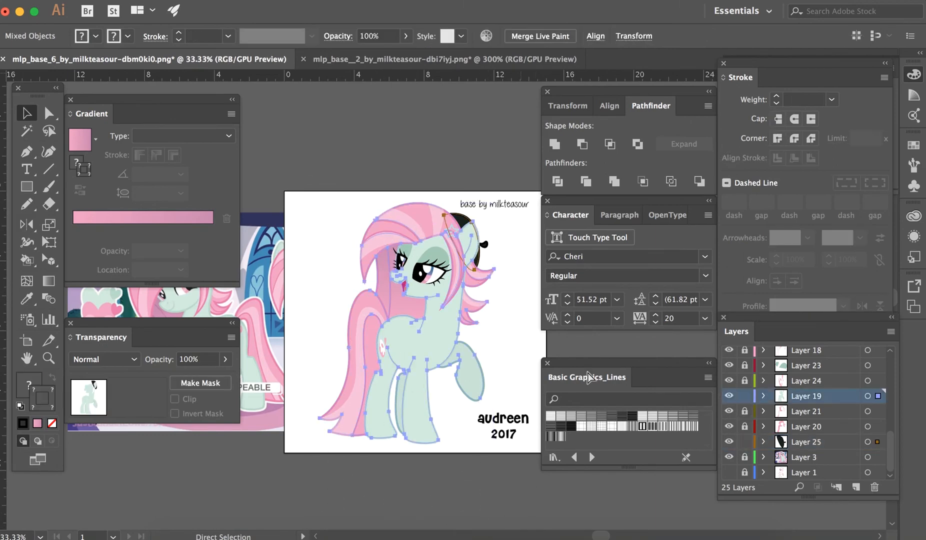
click(744, 397)
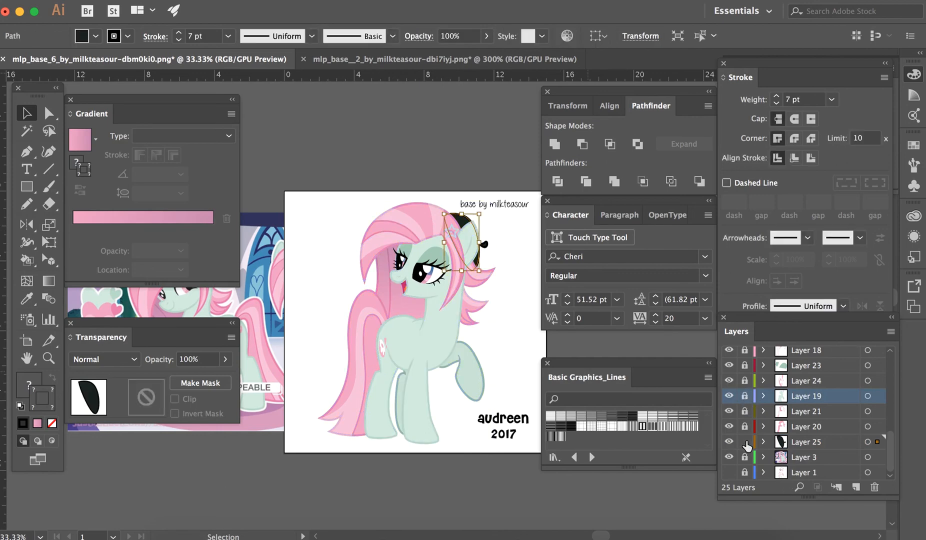
- Lock Layer 25 and add another new layer directly above Layer 3
click(744, 442)
click(803, 456)
click(855, 487)
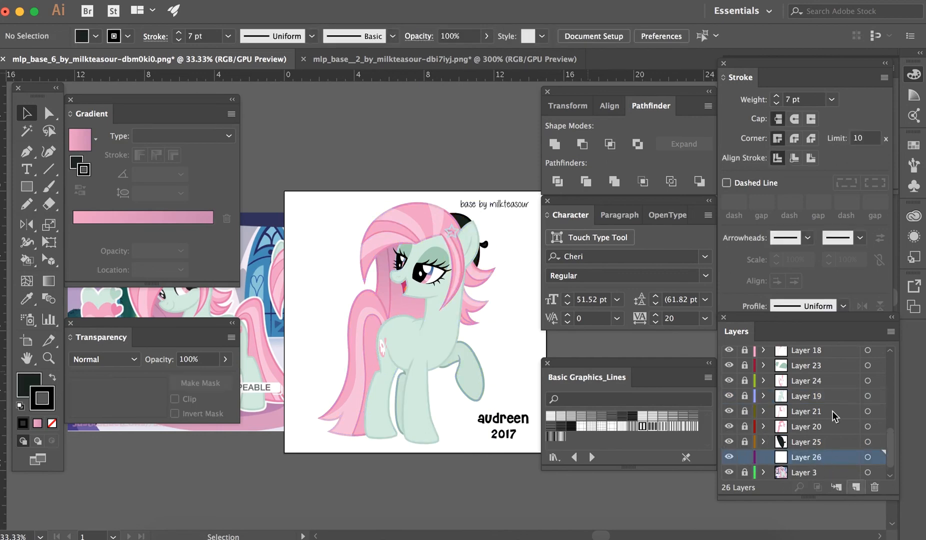
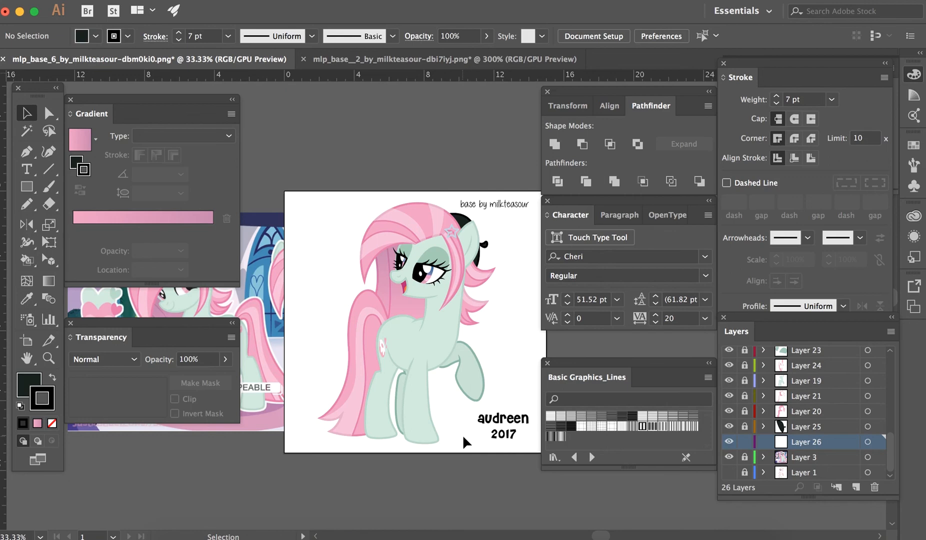
- Place a copy of the pony's artwork on Layer 26 with no fill and a white 15 pt stroke, and deselect it
key(super+a)
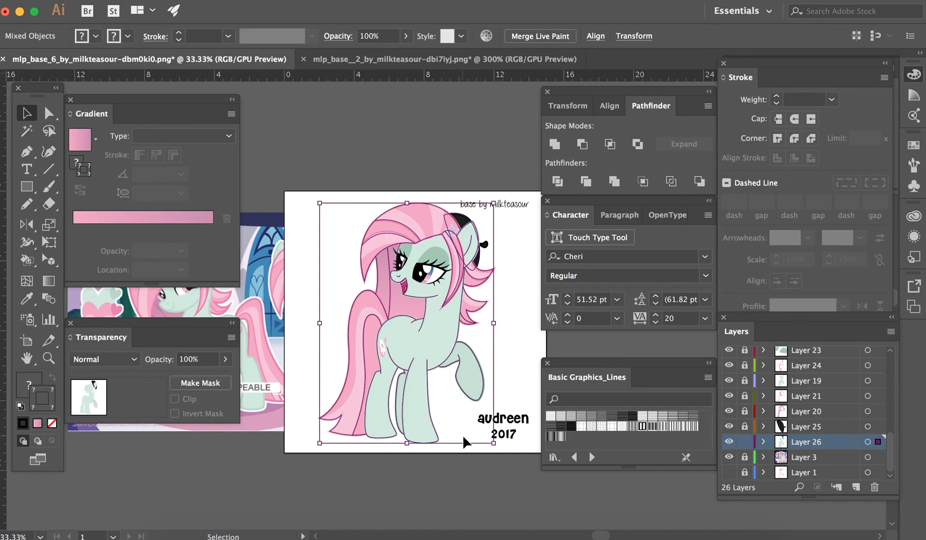
key(slash)
key(x)
key(slash)
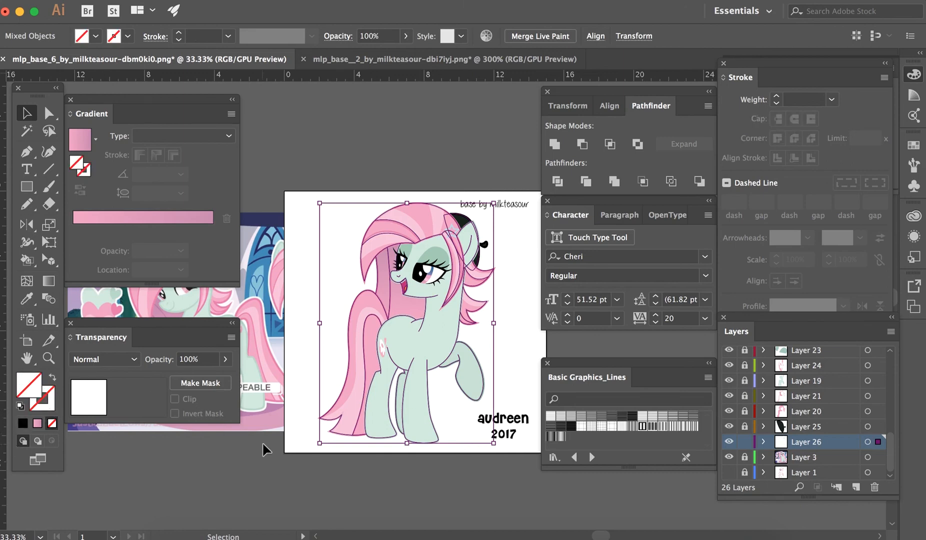
key(d)
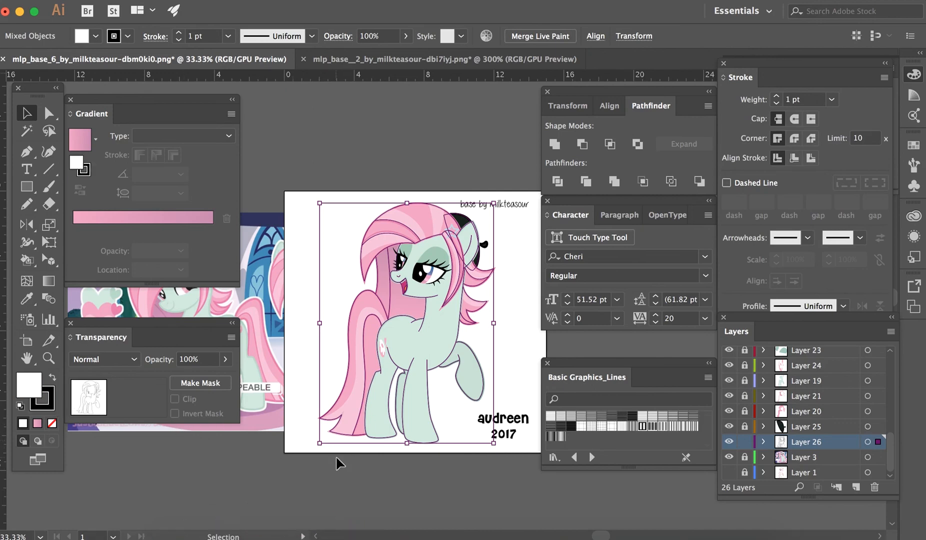
key(super)
key(shift+x)
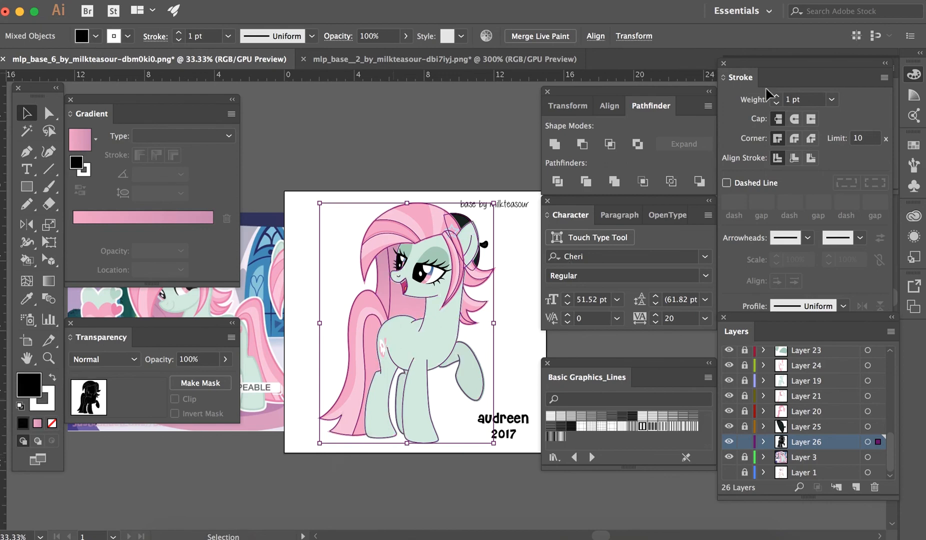
key(/)
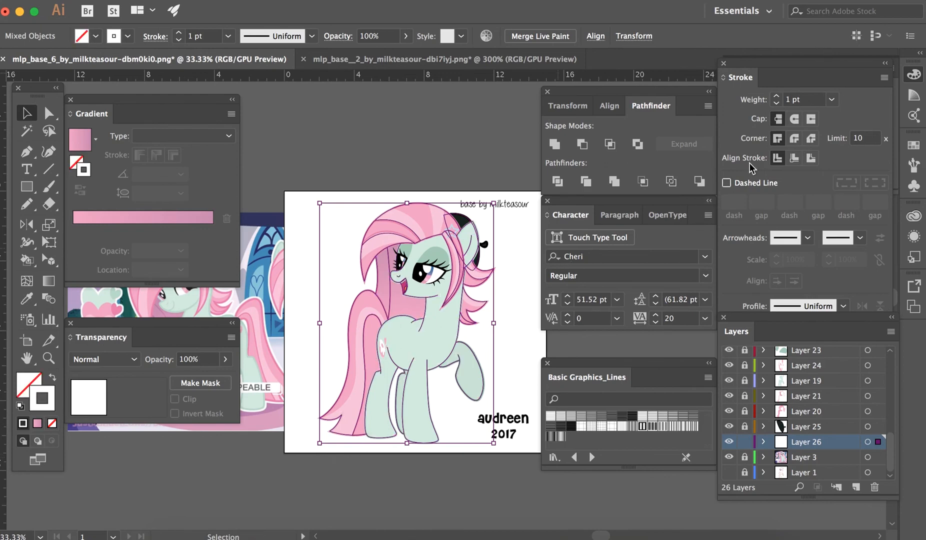
click(799, 99)
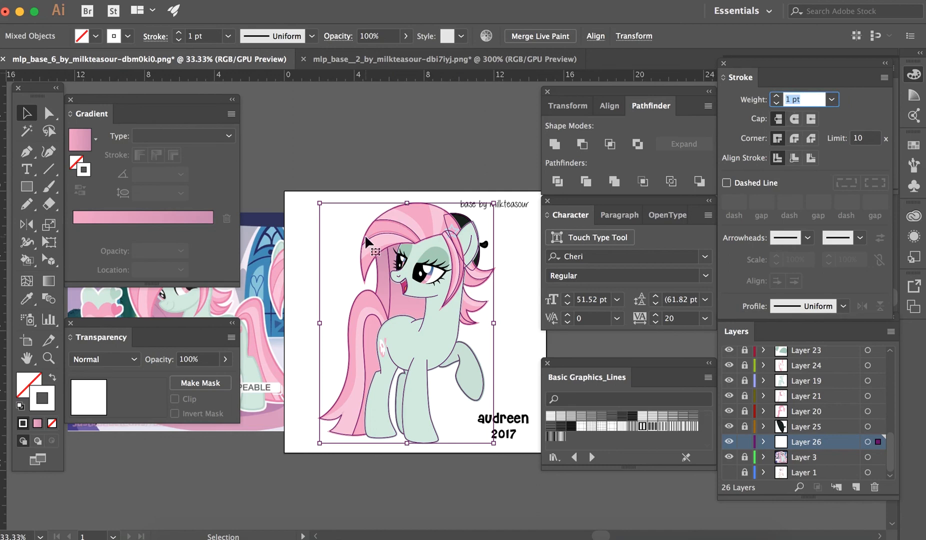
key(Return)
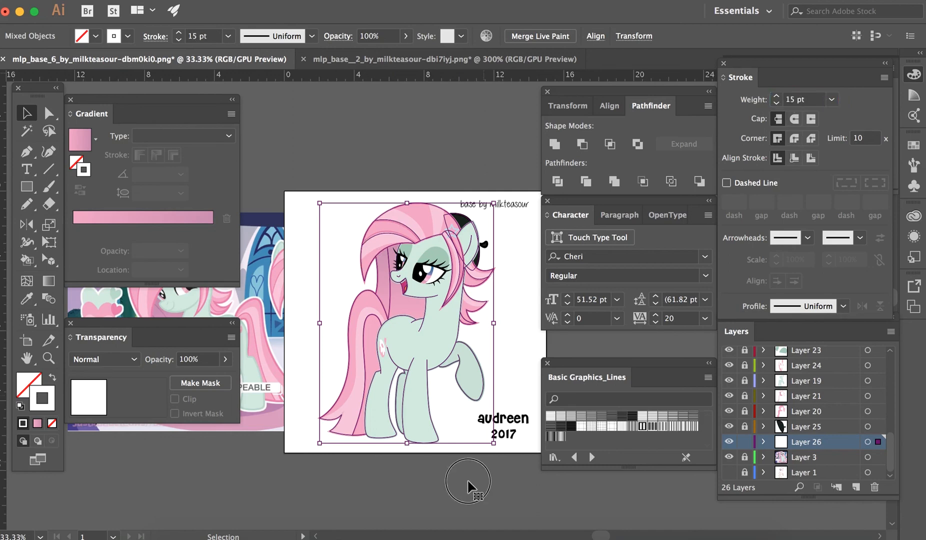
click(469, 485)
- Lock Layer 26 and add a new layer directly above Layer 3
click(744, 441)
super+click(854, 487)
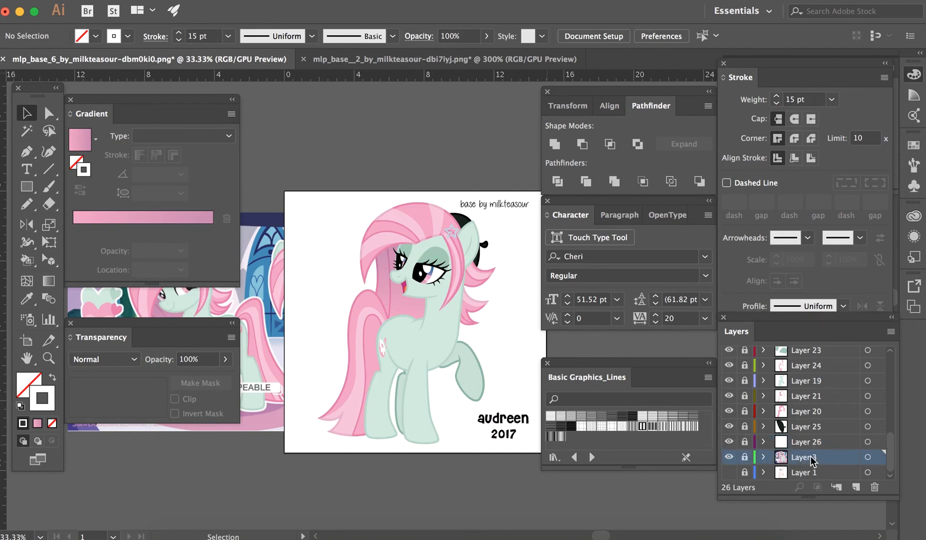
scroll(849, 407, down, 1)
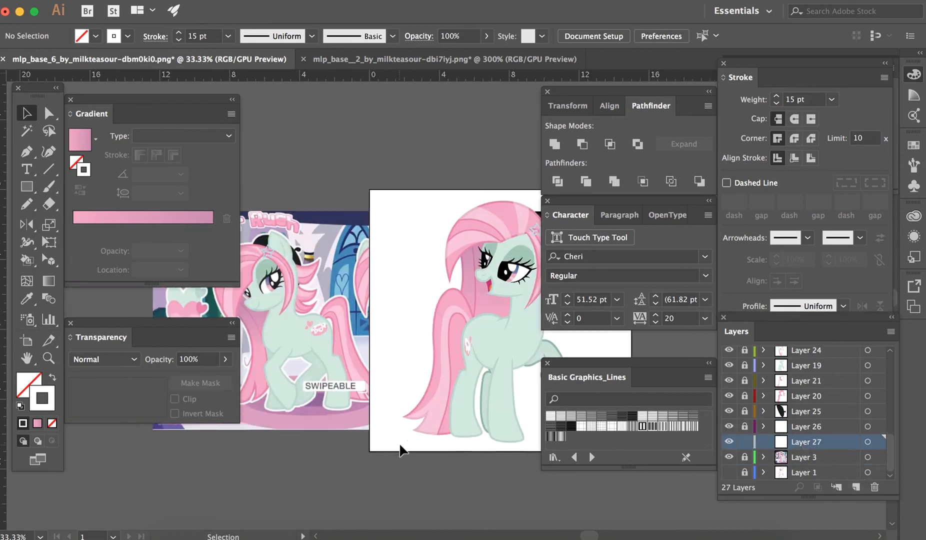
- Sample the pale lavender background colour of the reference picture as the fill with the Eyedropper tool
scroll(440, 325, left, 5)
key(i)
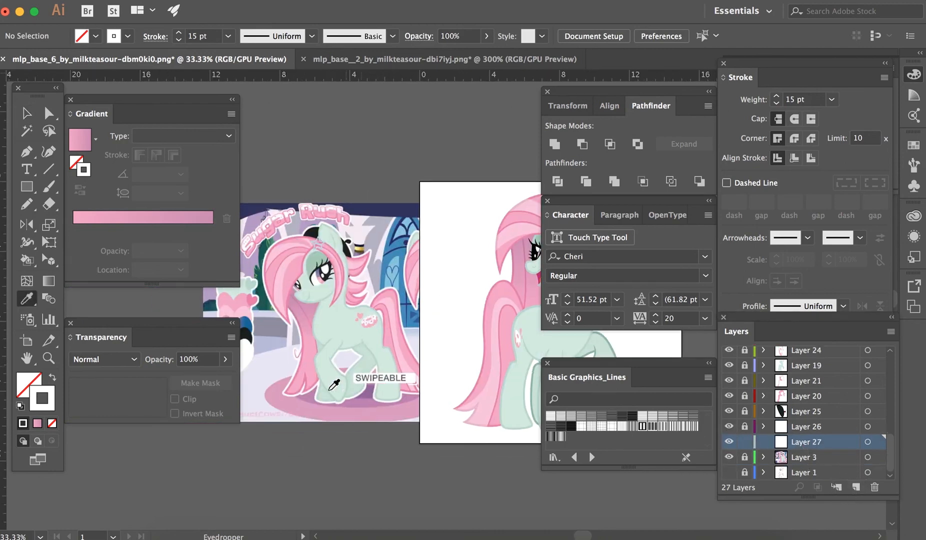
scroll(279, 369, down, 1)
click(271, 354)
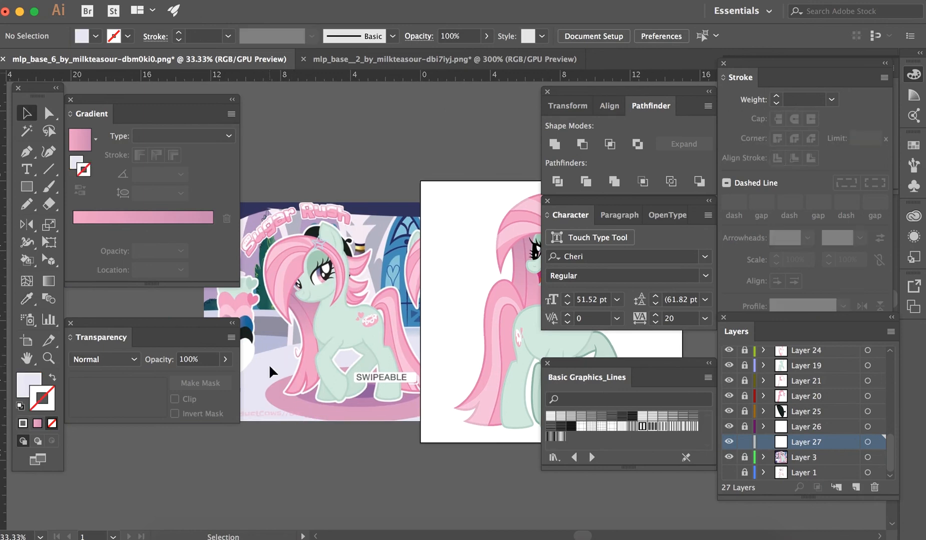
- Draw a pale lavender rectangle covering the whole artboard on Layer 27, and deselect it
scroll(269, 363, right, 5)
key(m)
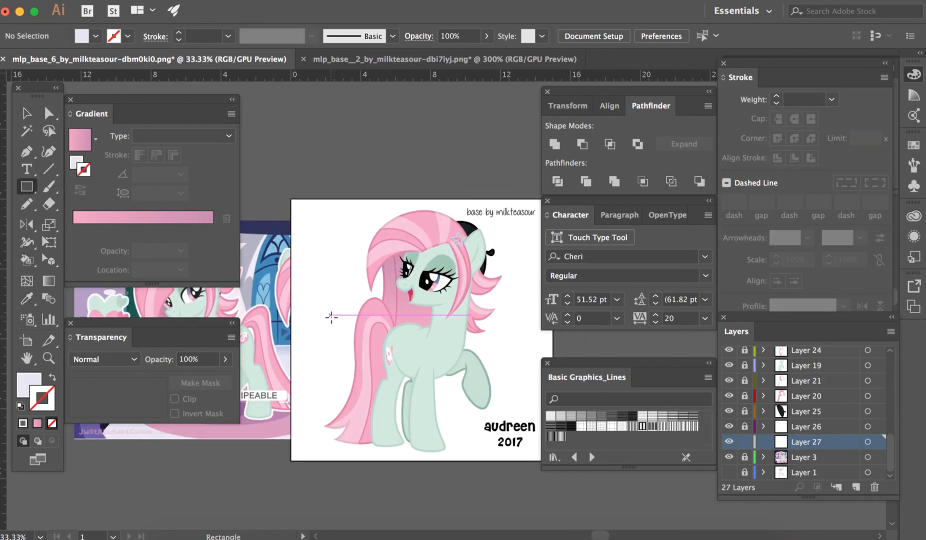
scroll(331, 317, down, 2)
scroll(331, 317, right, 3)
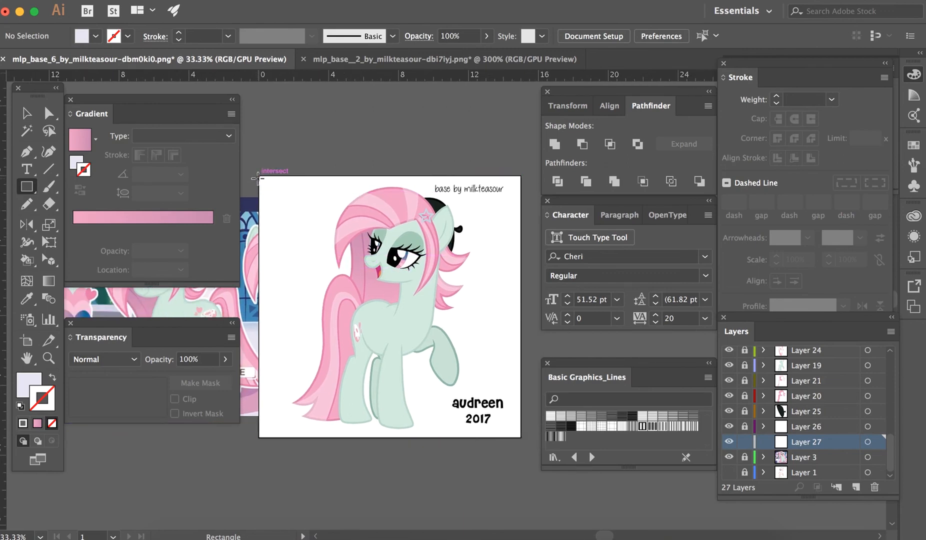
drag(259, 176, 521, 437)
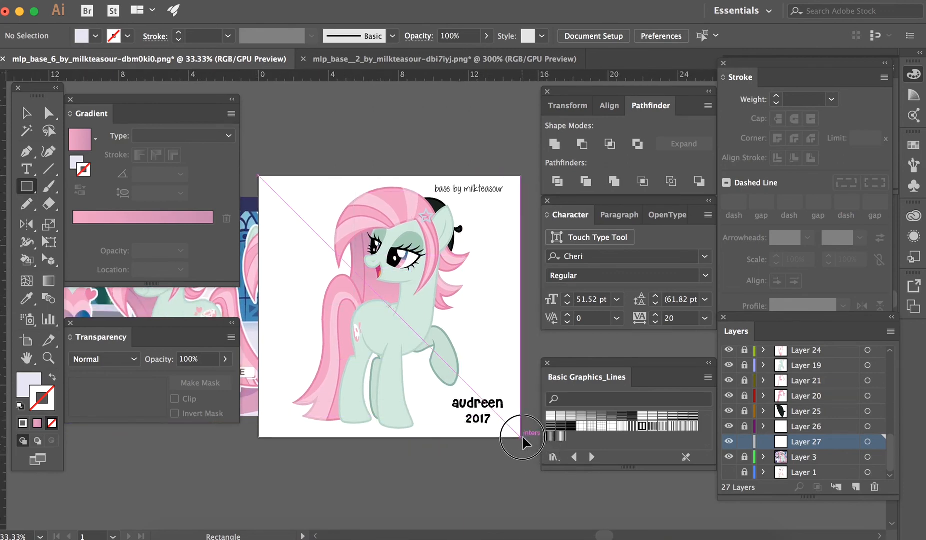
key(v)
click(481, 469)
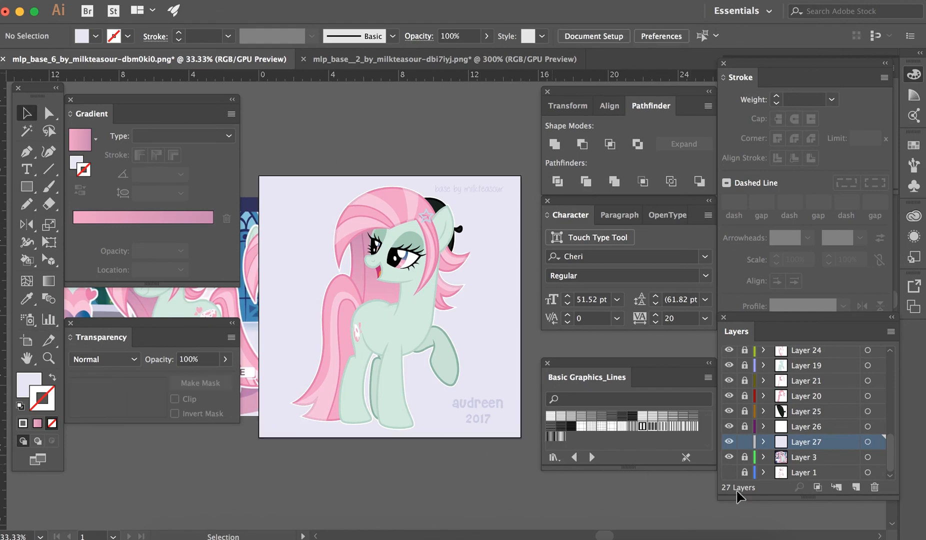
- Unlock Layer 26, select all of the pony's white outline artwork, set its stroke to 20 pt and deselect it
click(745, 427)
drag(503, 448, 413, 335)
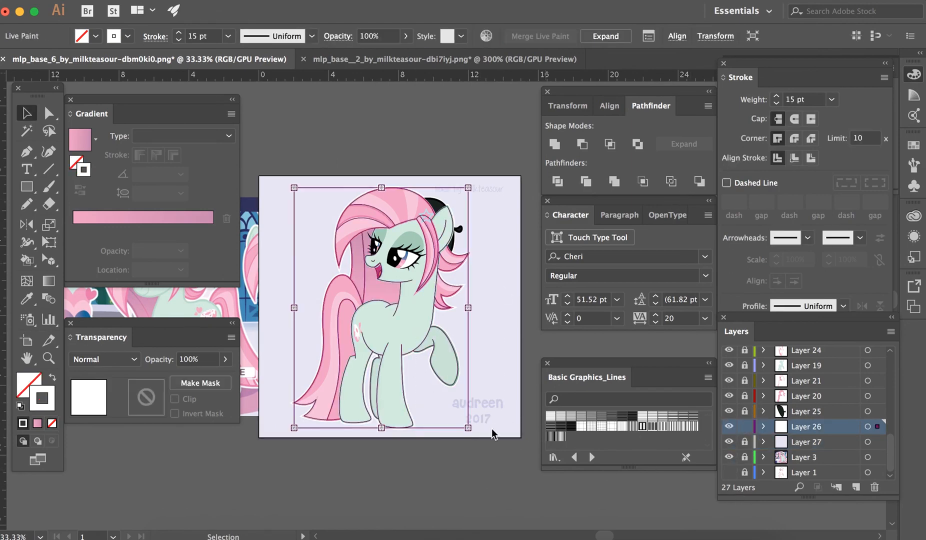
drag(480, 448, 239, 195)
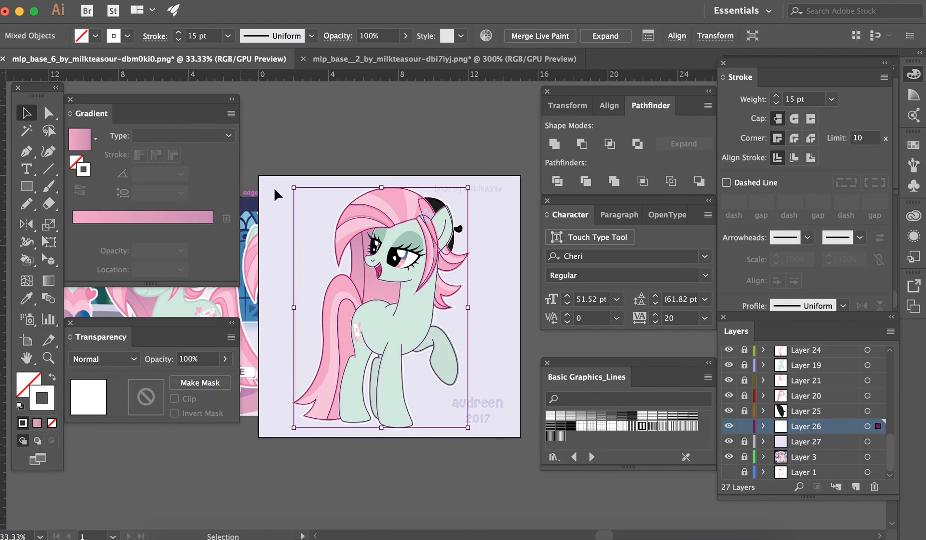
click(810, 98)
text(2)
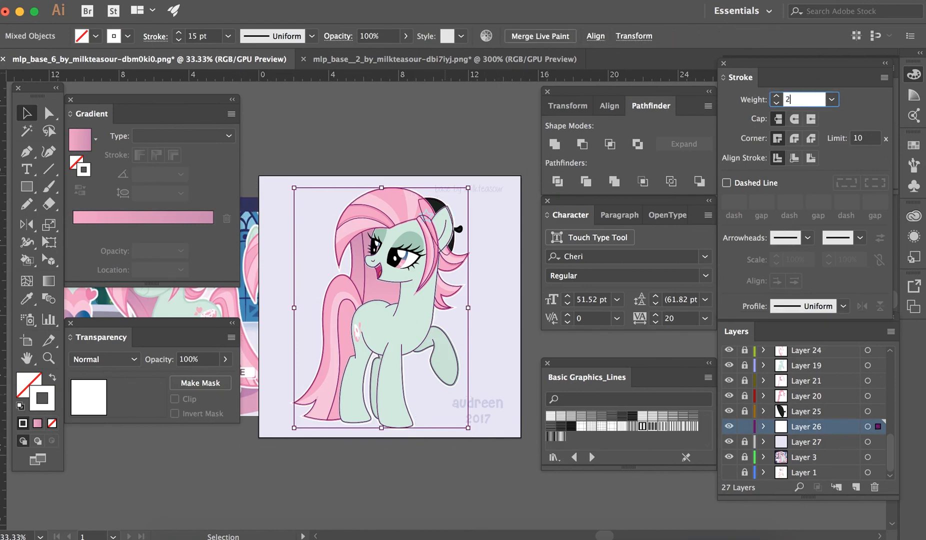
text(0)
key(Return)
click(456, 450)
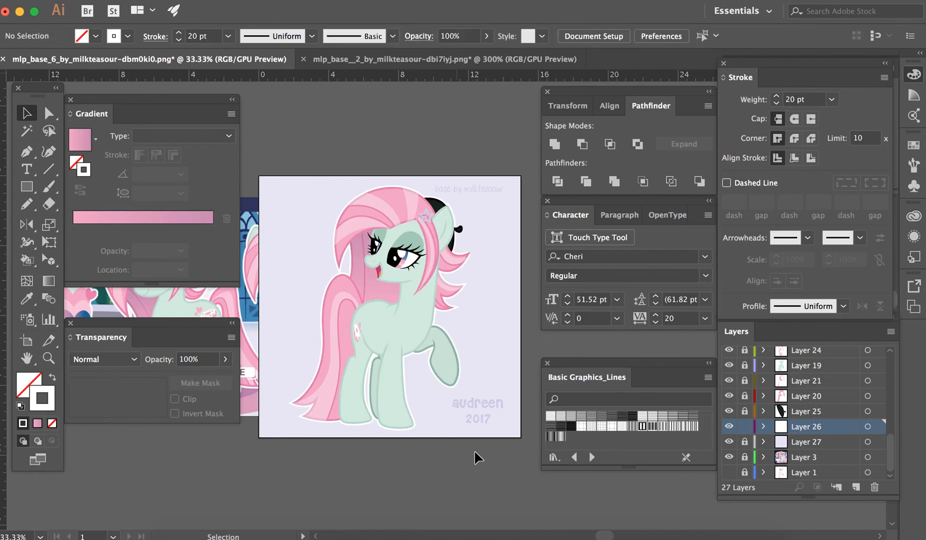
- Copy the small black tip beside the ear from Layer 25 and make the unlocked Layer 26 active
scroll(483, 439, up, 4)
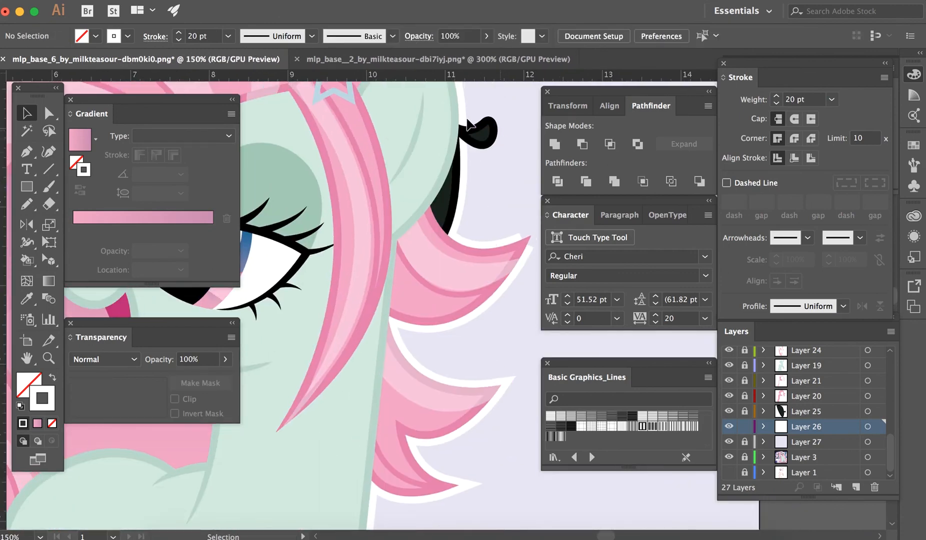
click(744, 425)
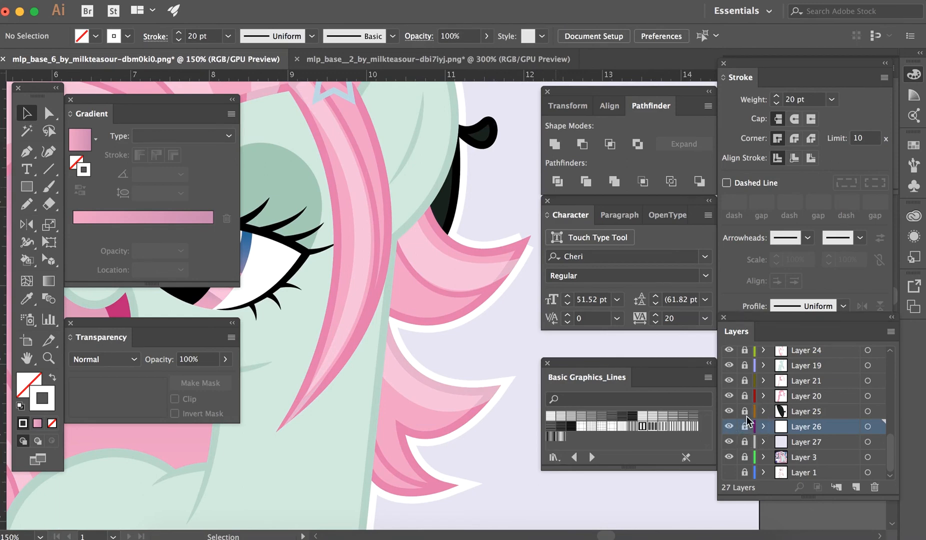
click(488, 120)
click(744, 411)
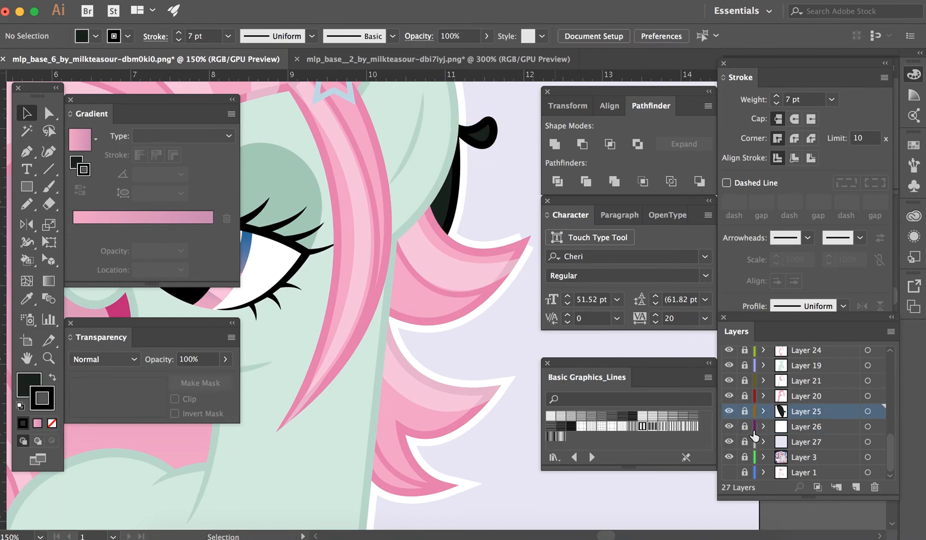
click(800, 428)
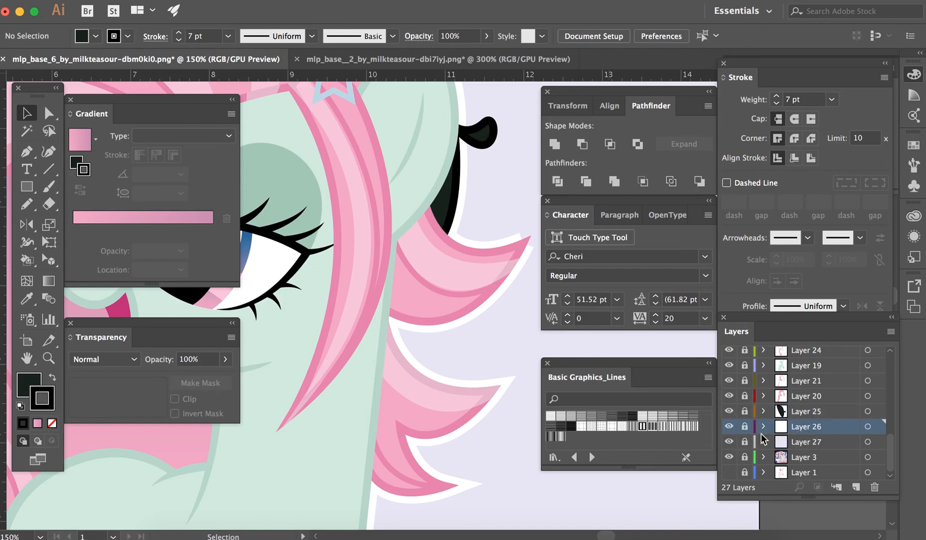
click(729, 442)
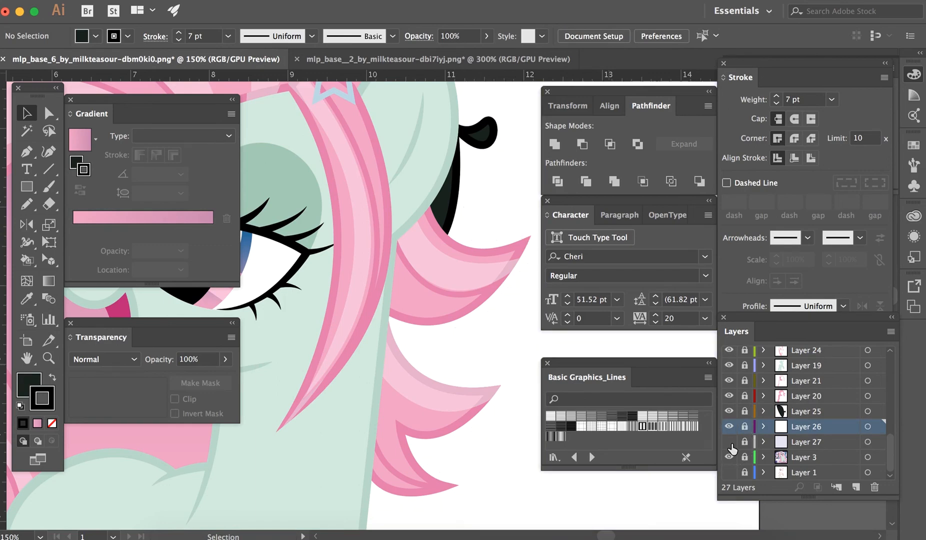
click(729, 442)
click(744, 426)
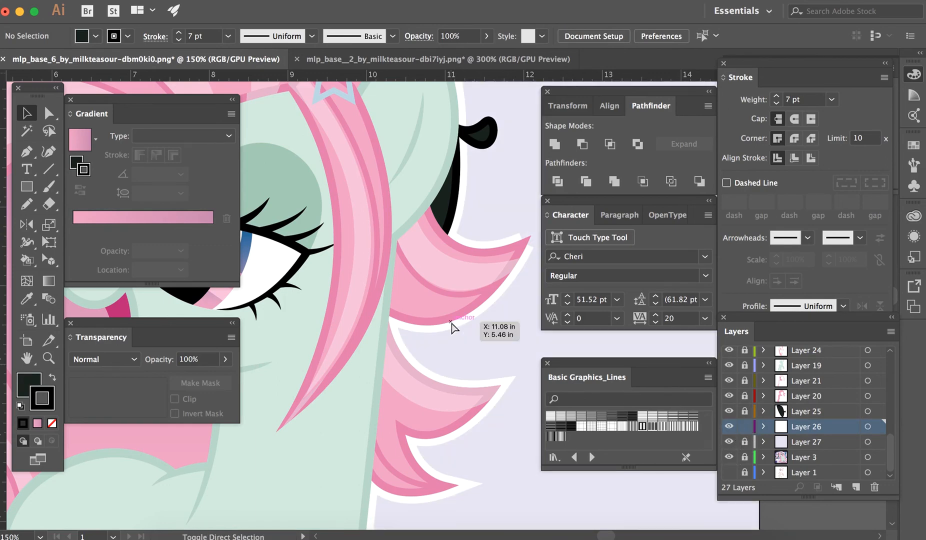
- Give the tip's copy on Layer 26 no fill and a white 20 pt stroke, and deselect it
click(477, 131)
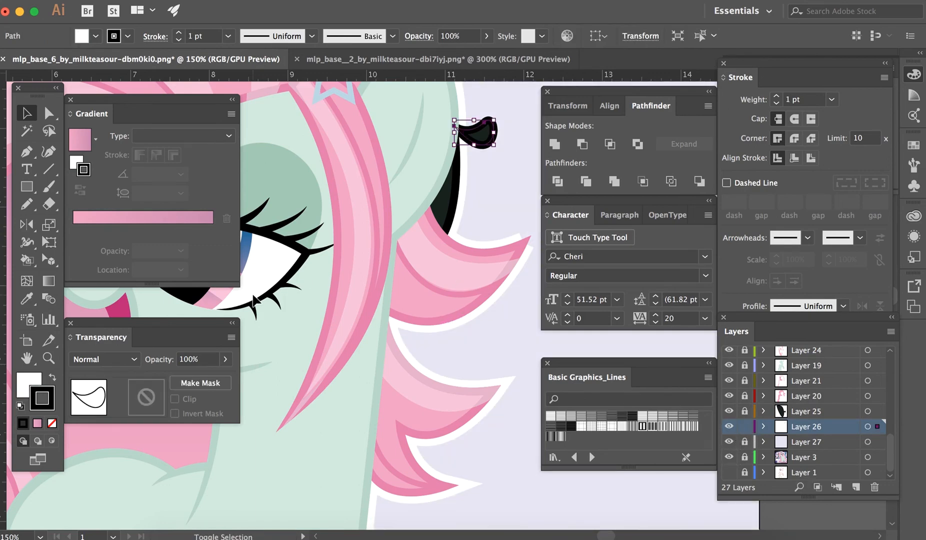
key(shift+x)
key(slash)
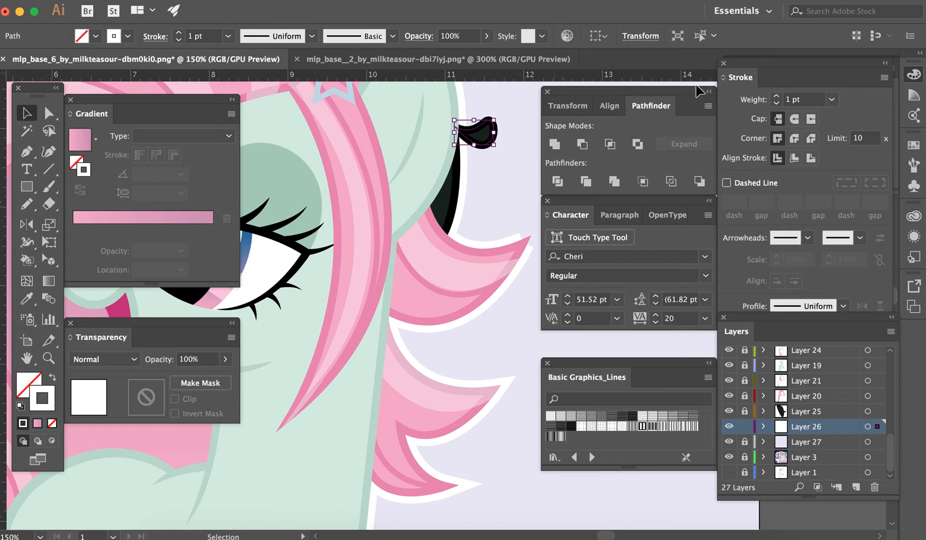
click(800, 99)
text(20)
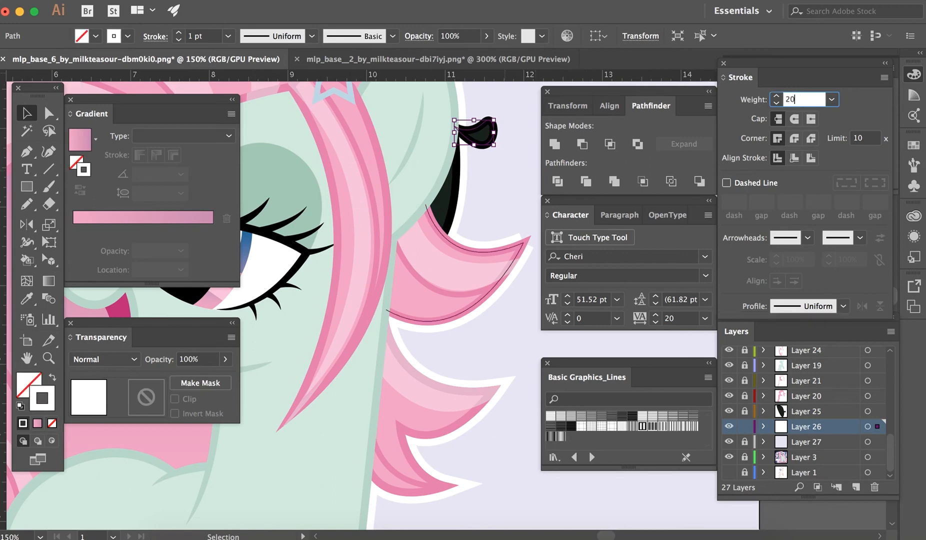
key(Return)
click(414, 340)
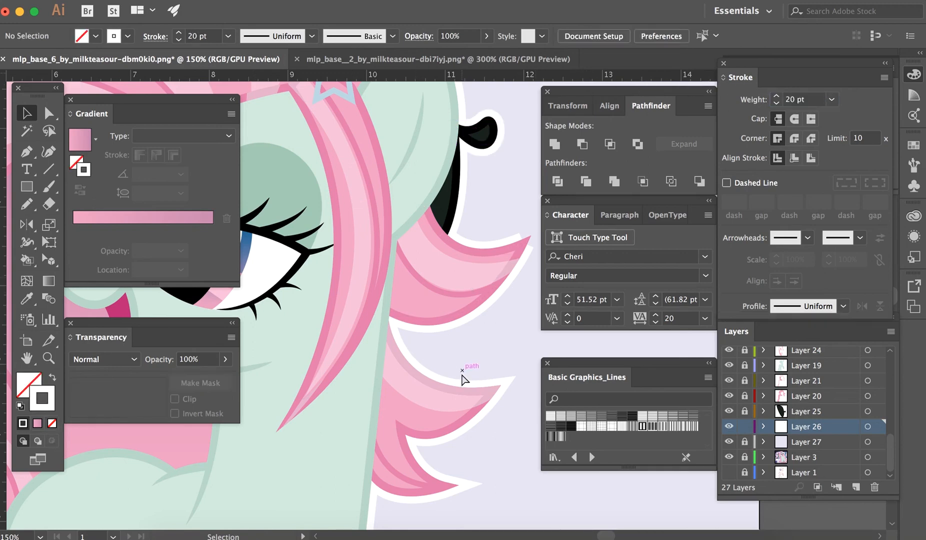
- Examine the white outline around the back mane locks beside the ear and neck on Layer 26
scroll(465, 375, down, 2)
scroll(484, 354, down, 2)
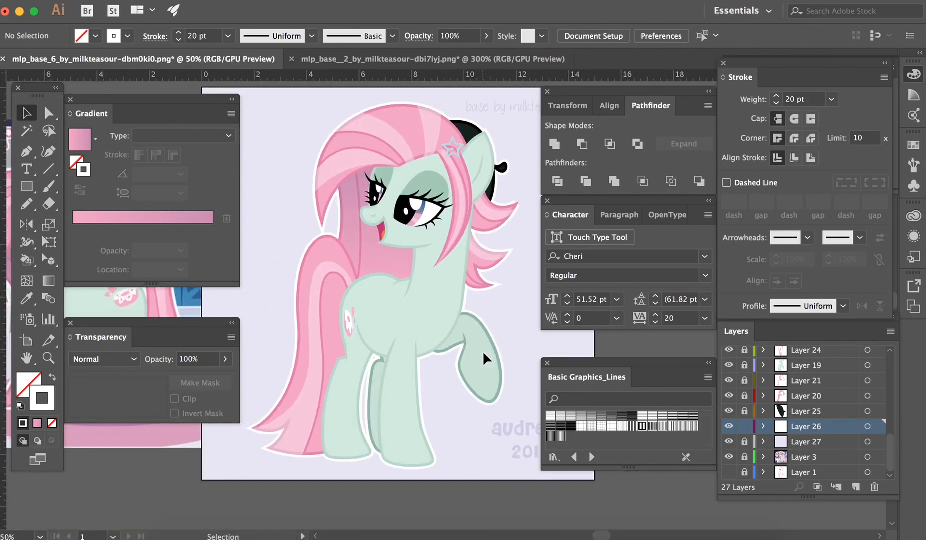
scroll(482, 350, up, 4)
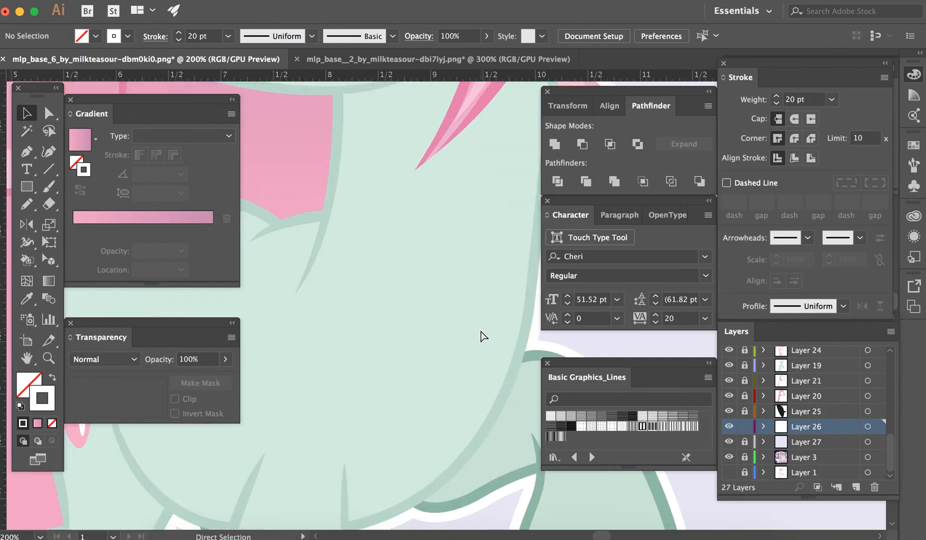
scroll(480, 336, right, 5)
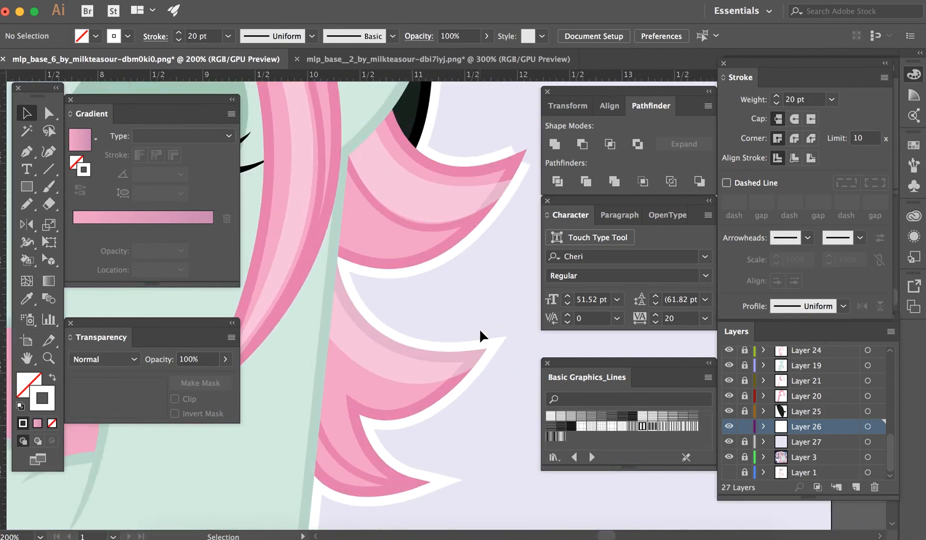
scroll(479, 328, right, 1)
scroll(479, 328, up, 1)
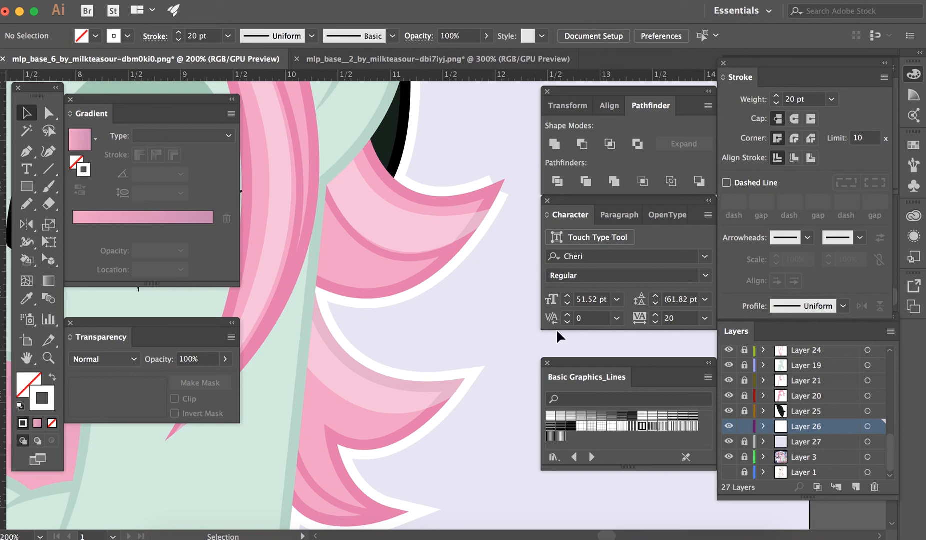
drag(432, 158, 434, 157)
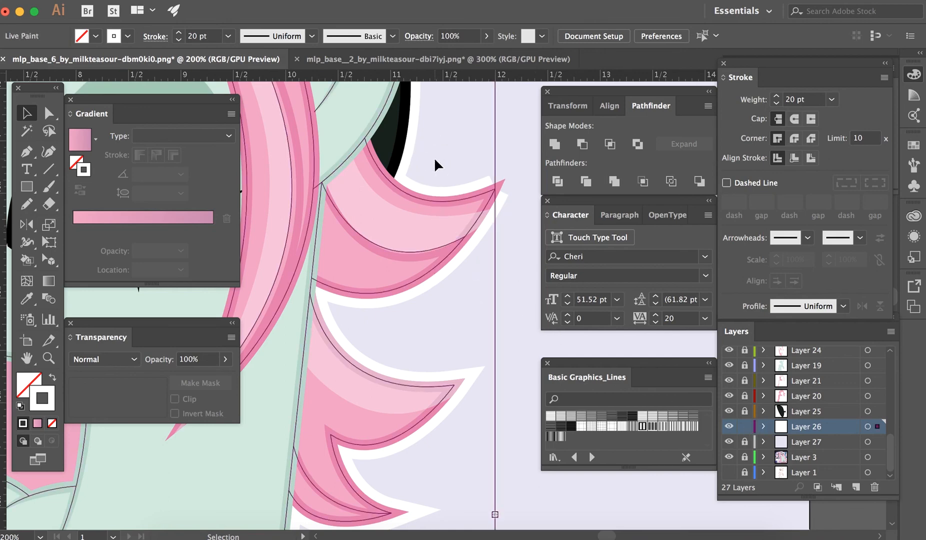
click(463, 136)
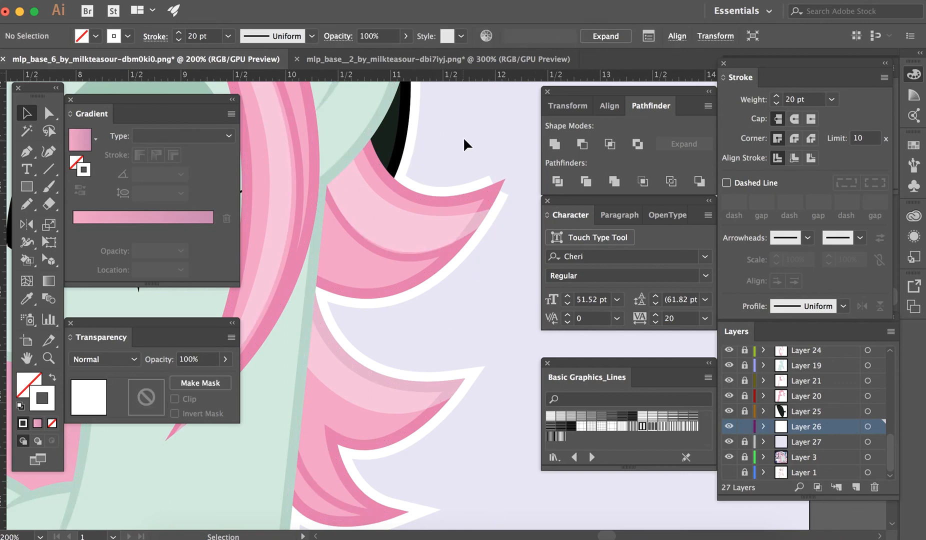
- Add a new layer directly above Layer 27 and set the colours to a white fill with no stroke
click(798, 442)
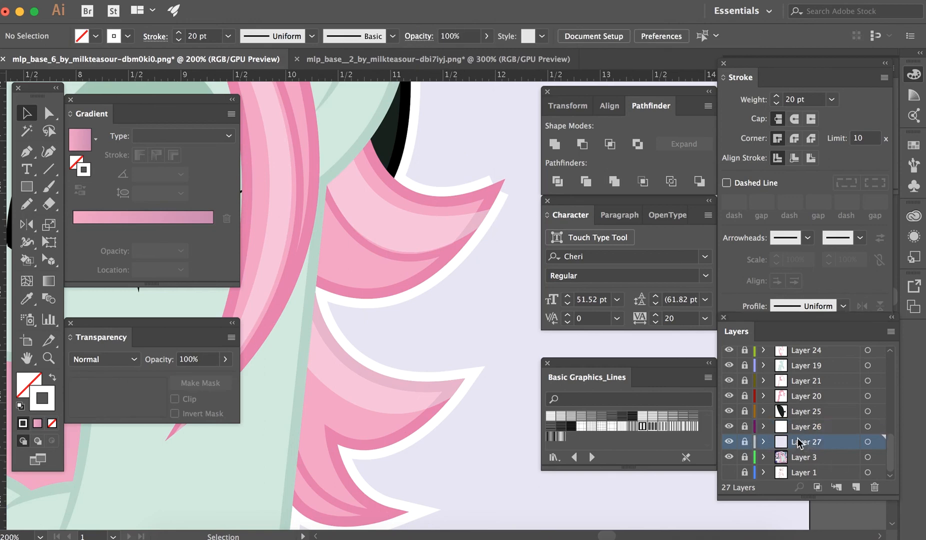
click(855, 486)
scroll(389, 334, up, 3)
scroll(389, 334, right, 2)
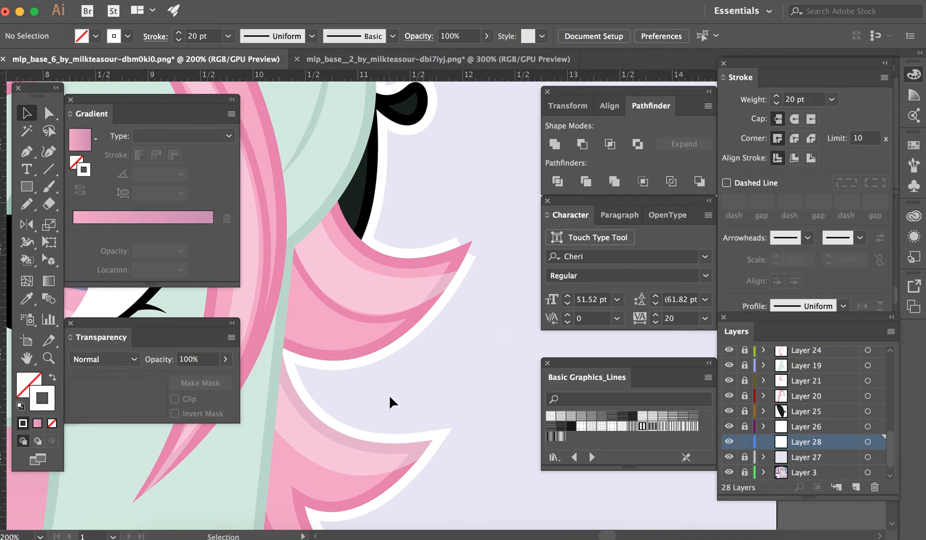
key(shift+x)
scroll(389, 394, up, 1)
key(x)
key(super+plus)
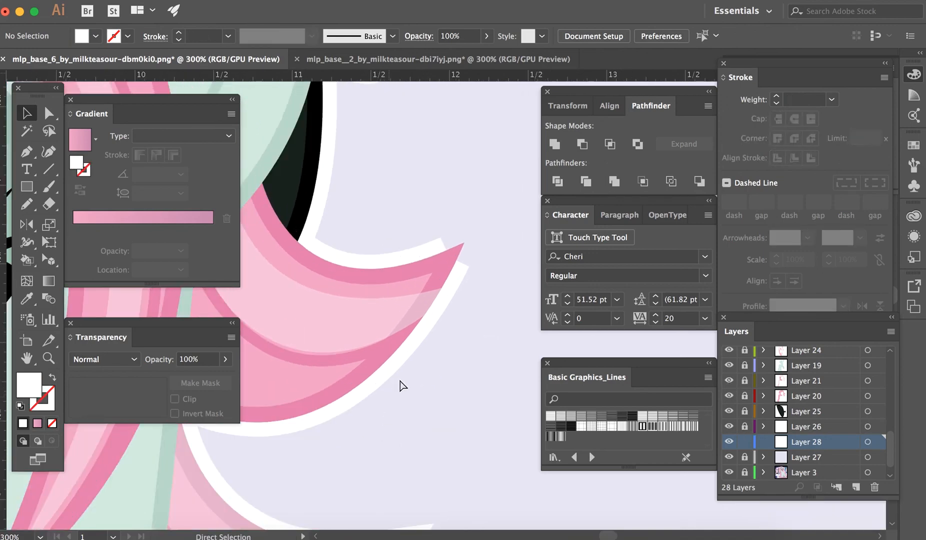
- Draw a white pointed shape with the Pen tool to extend the outline around the uppermost back mane lock's tip, and deselect it
key(super+plus)
key(p)
click(448, 310)
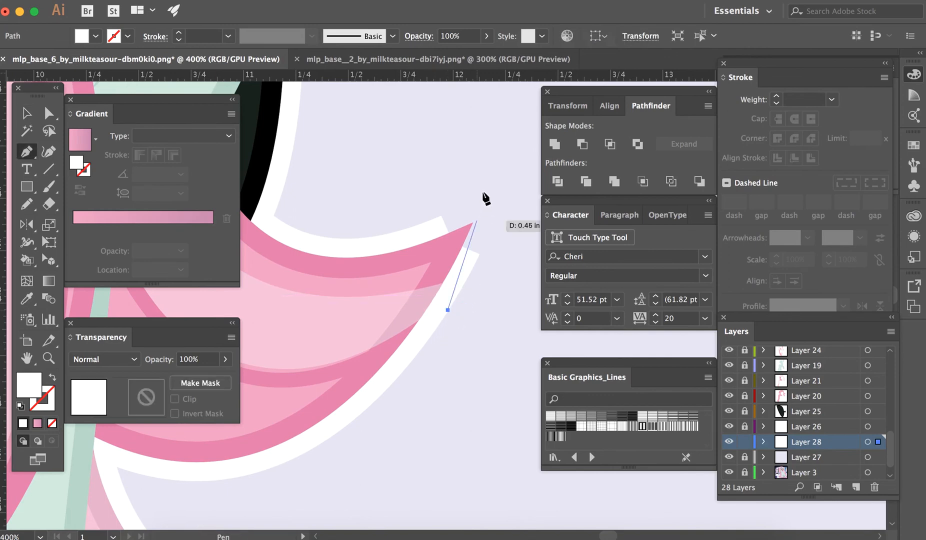
drag(499, 174, 501, 106)
click(499, 174)
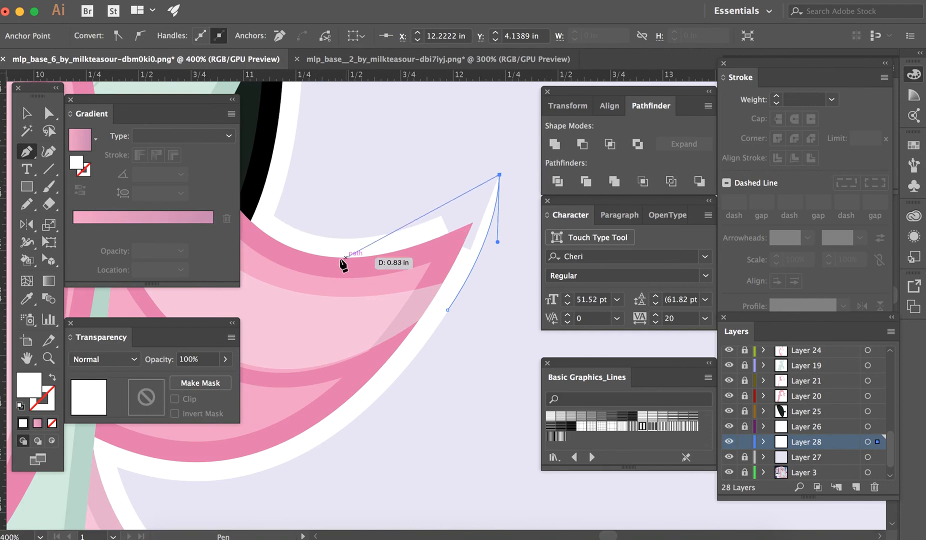
drag(335, 237, 236, 237)
key(v)
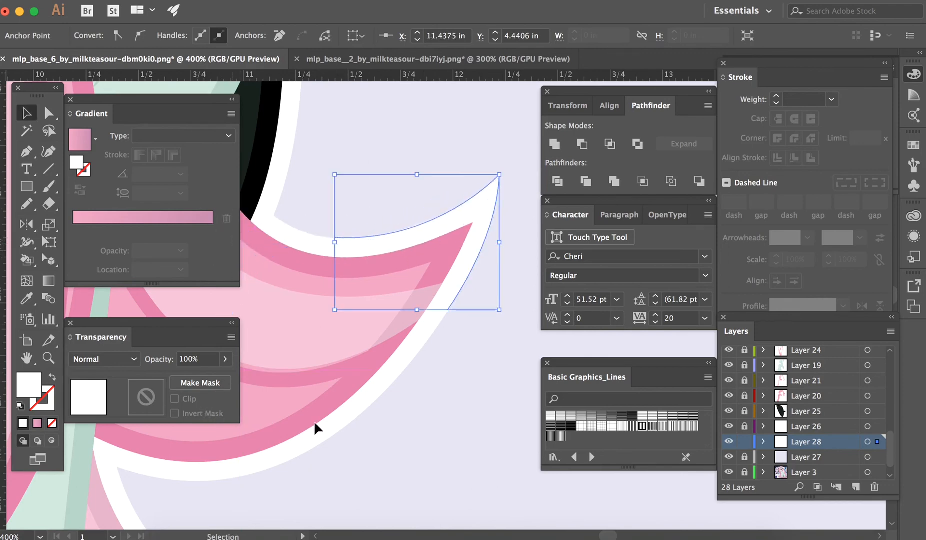
click(319, 423)
- Lock Layer 28 and add a new layer directly above Layer 27, leaving the background layer locked
key(super+minus)
key(super+minus)
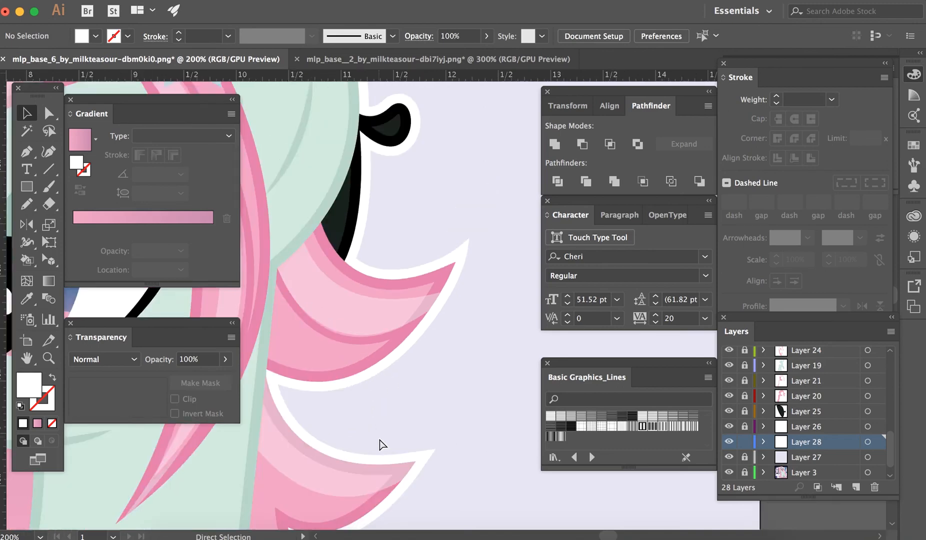
key(super+minus)
key(super+minus)
key(super+minus)
key(super+minus)
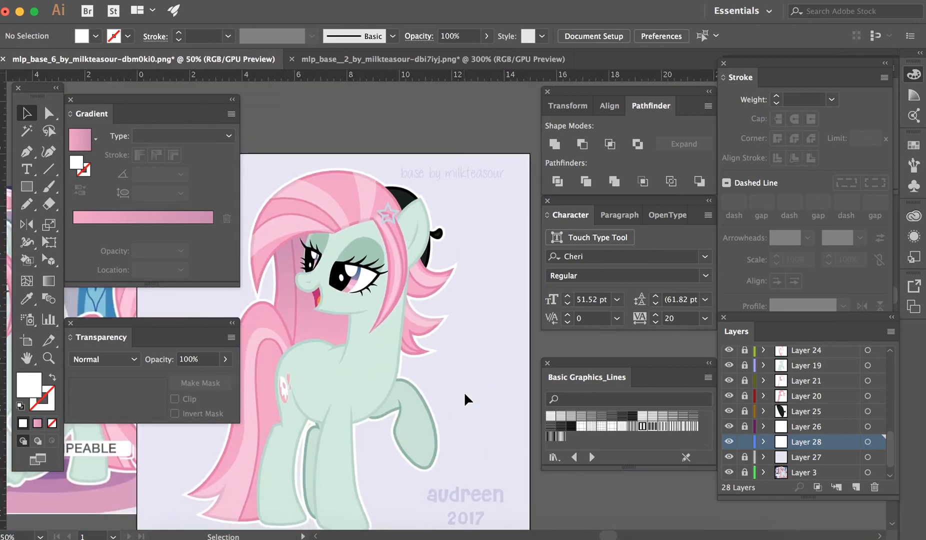
scroll(465, 393, down, 1)
scroll(465, 393, left, 1)
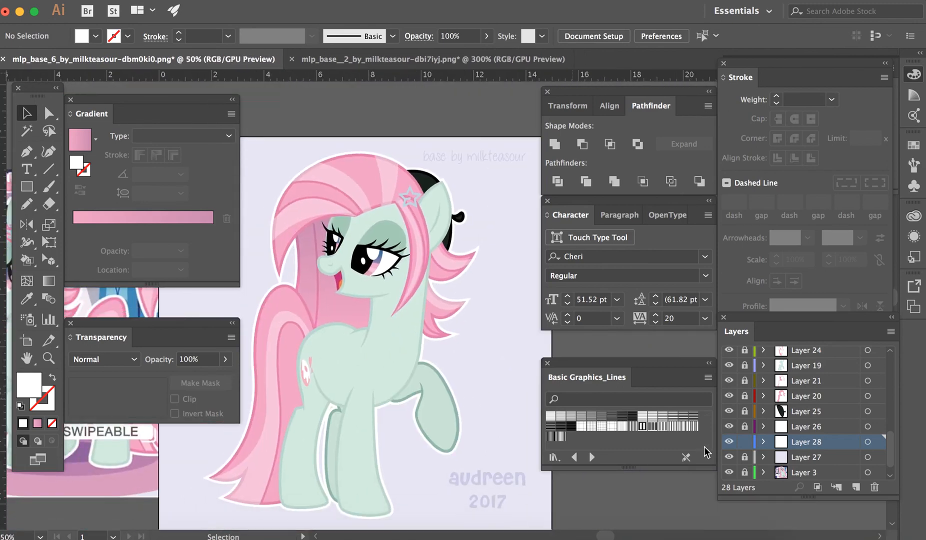
click(745, 442)
click(744, 457)
click(375, 433)
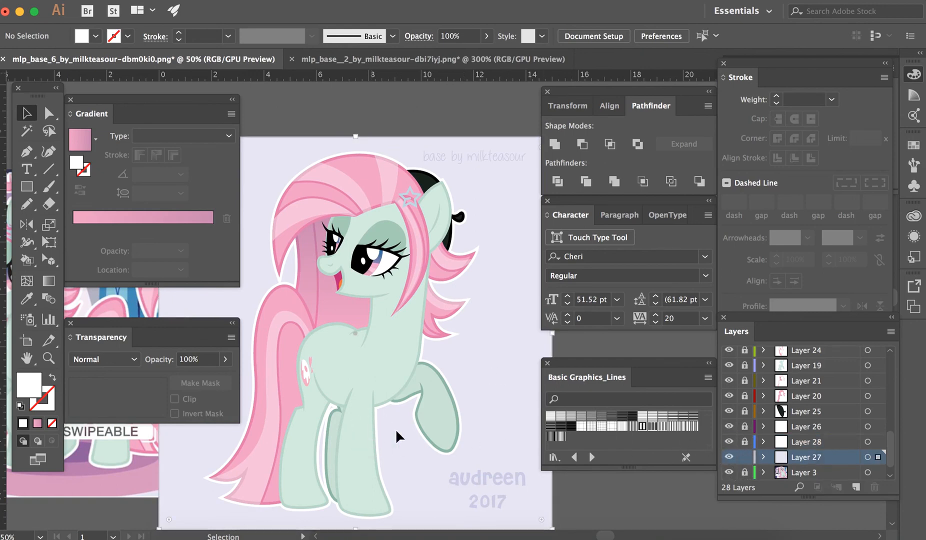
click(745, 457)
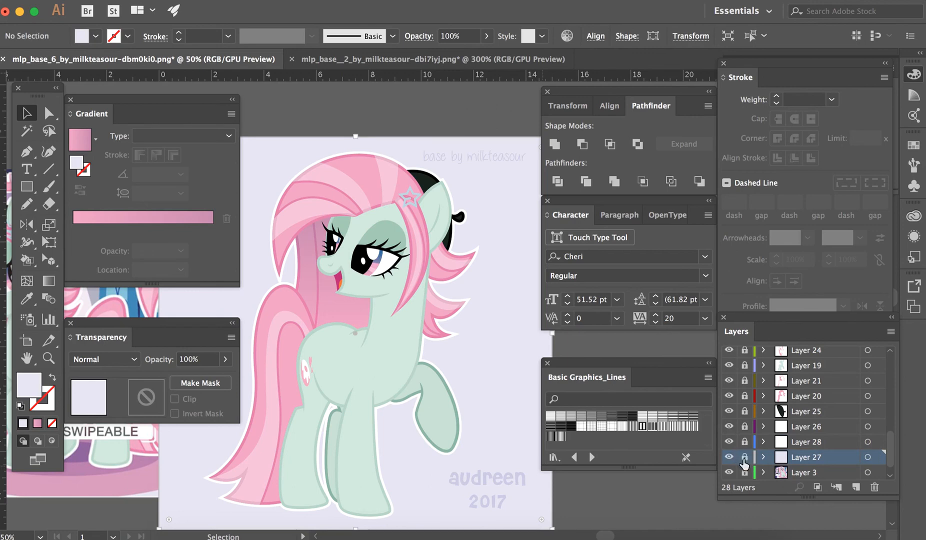
click(856, 487)
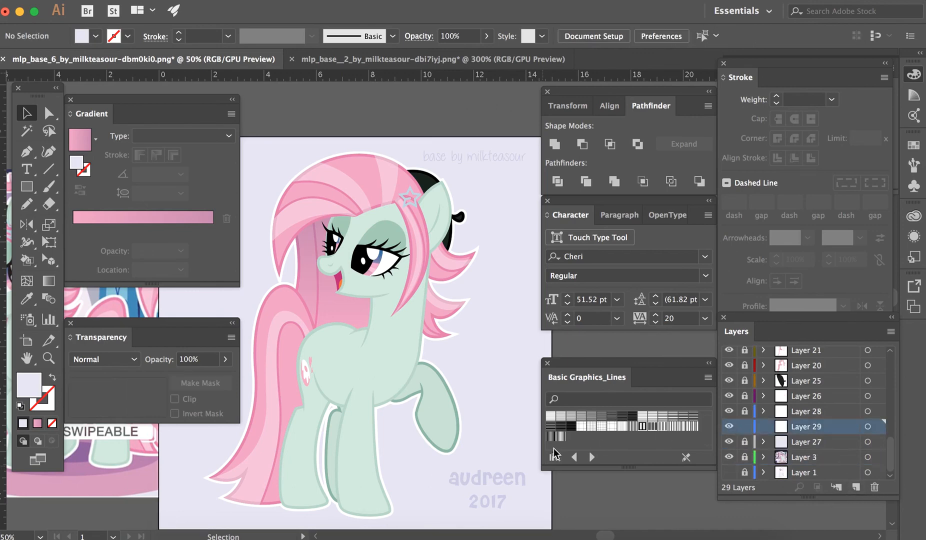
click(89, 35)
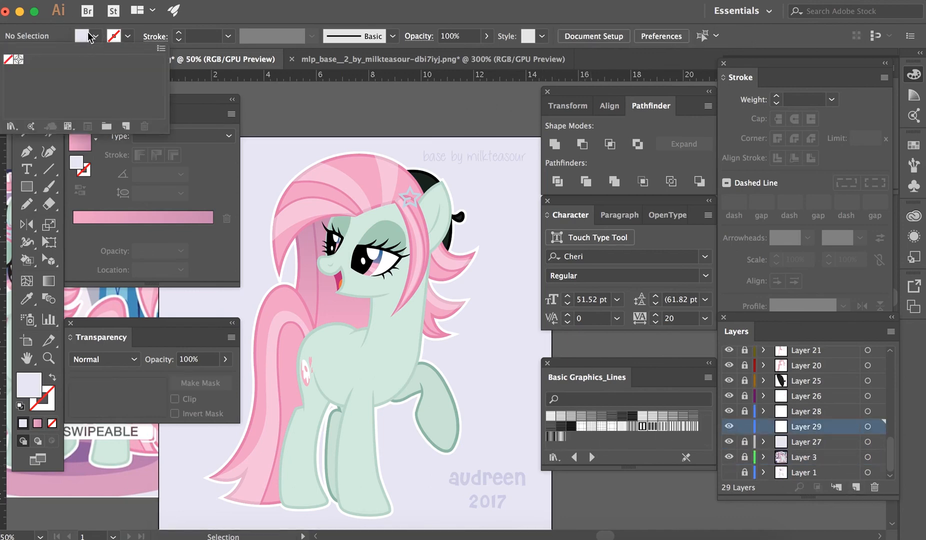
click(11, 127)
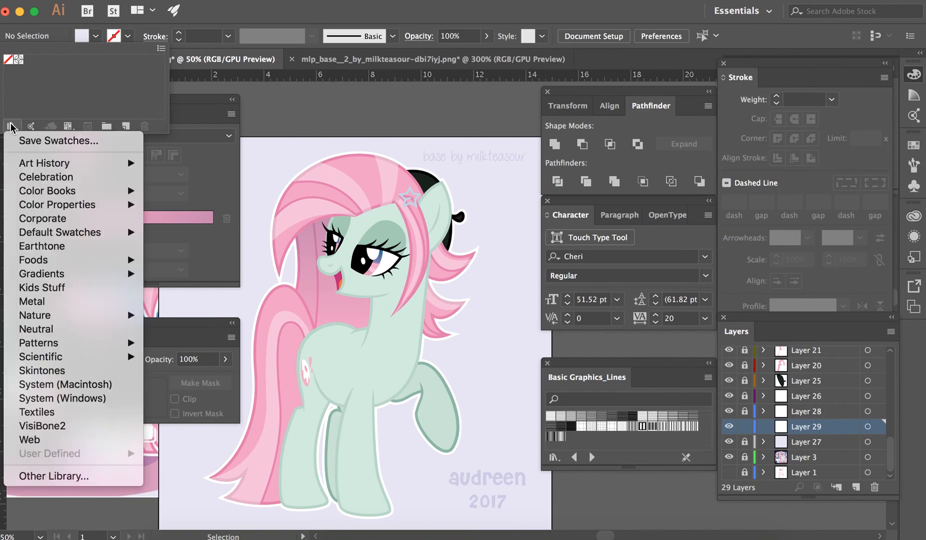
mouse_move(123, 357)
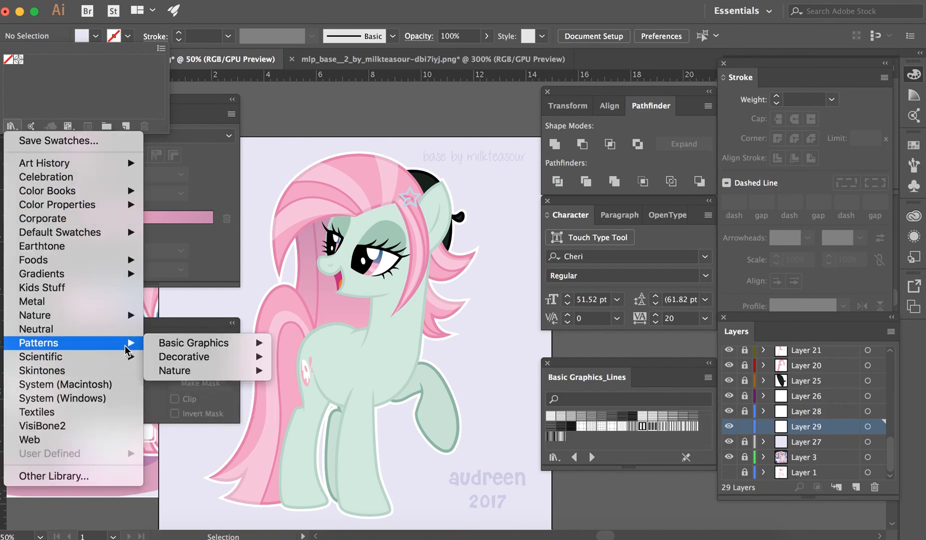
mouse_move(200, 345)
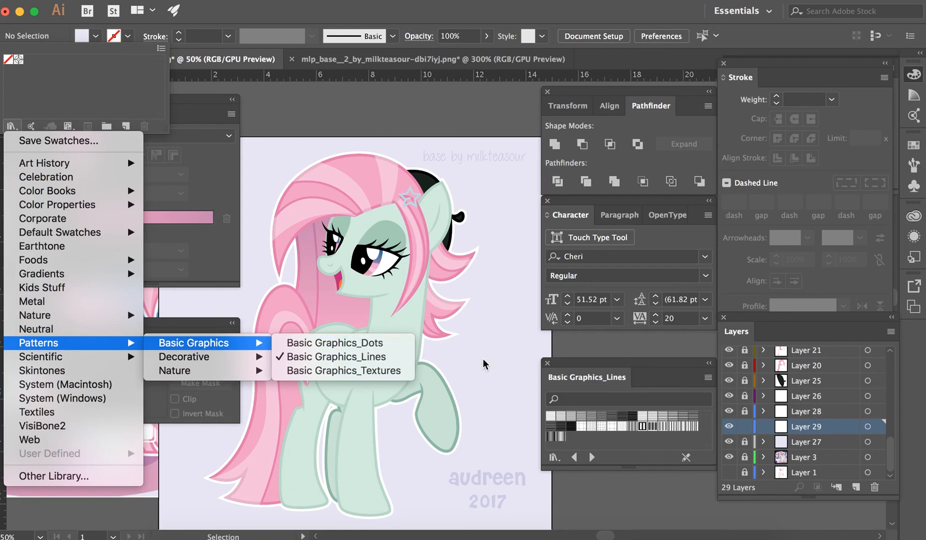
click(492, 374)
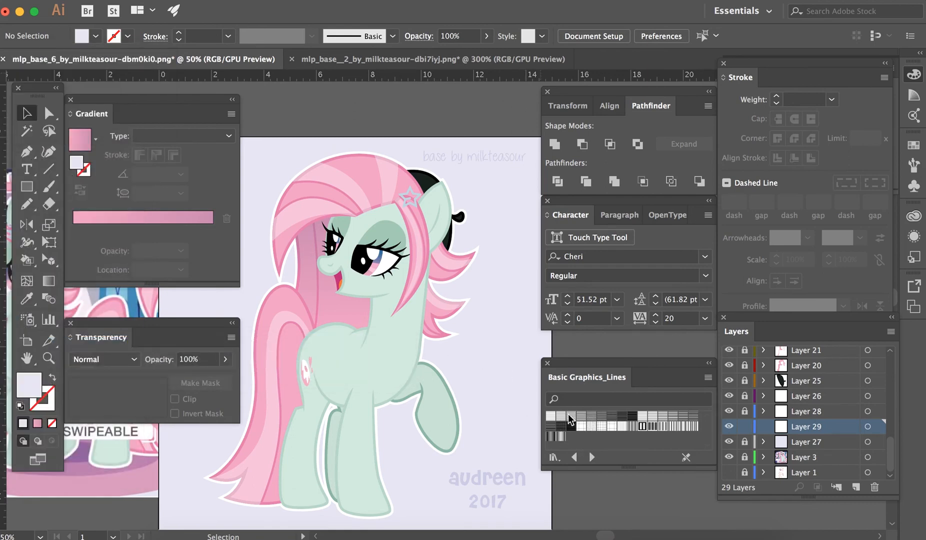
- Draw a square about 1.29 in wide filled with the Basic Graphics_Lines grid pattern near the artboard's upper-left corner, and deselect it
click(582, 426)
key(m)
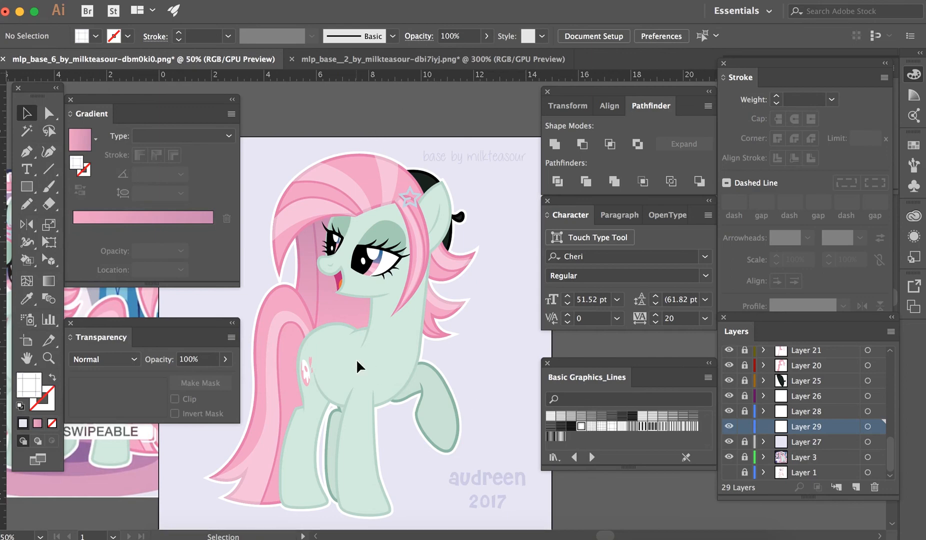
scroll(356, 359, left, 6)
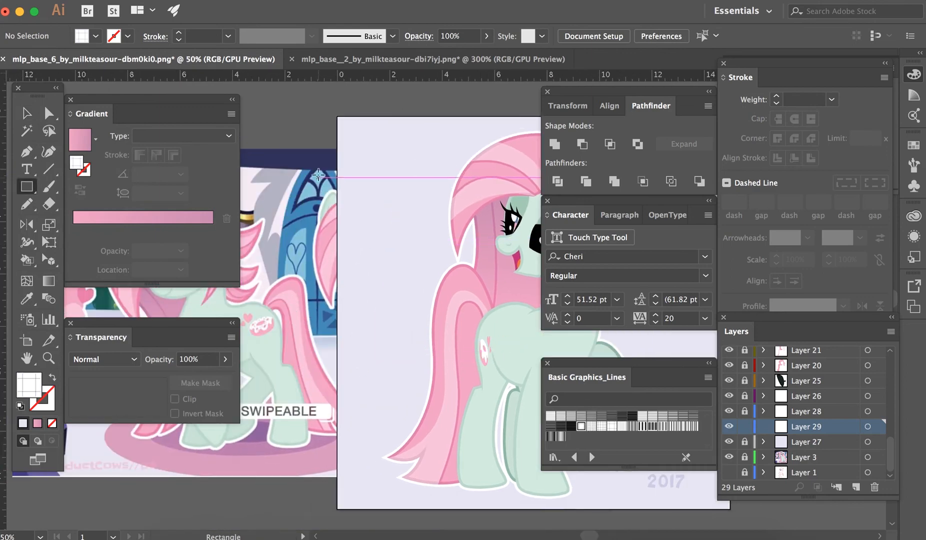
drag(353, 130, 386, 165)
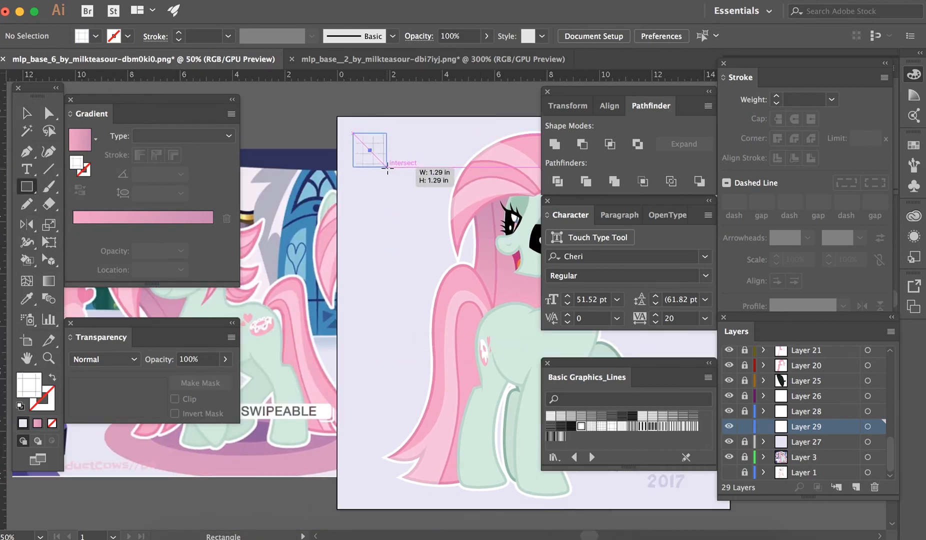
key(v)
click(430, 295)
- Enlarge the grid-patterned square together with its pattern until it covers the whole artboard, and deselect it
key(super+minus)
key(super+minus)
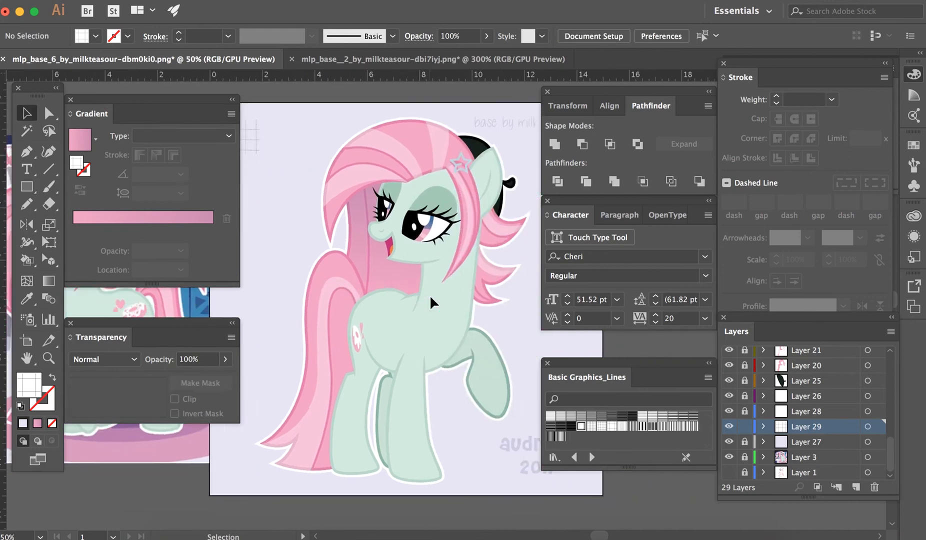
mouse_move(337, 216)
mouse_down()
mouse_move(332, 208)
mouse_move(340, 214)
mouse_up()
drag(342, 218, 543, 395)
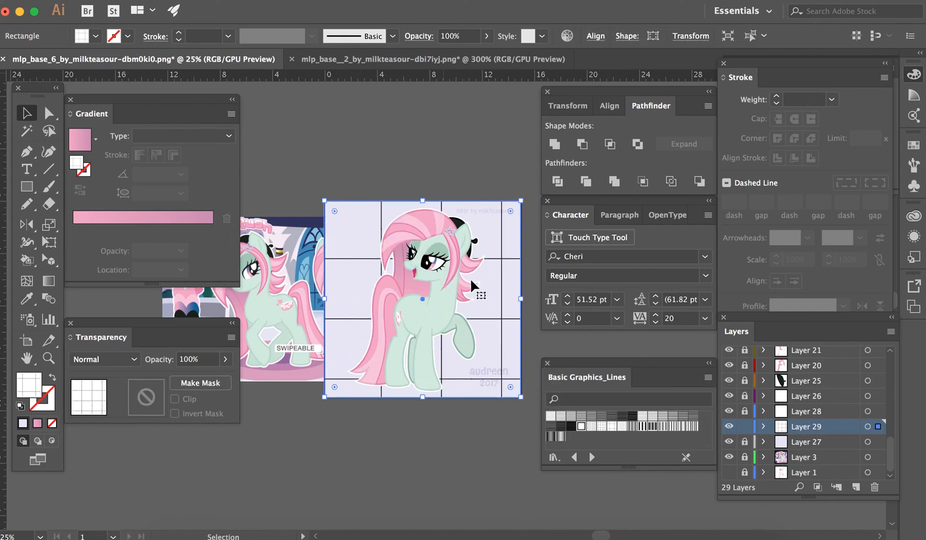
click(380, 425)
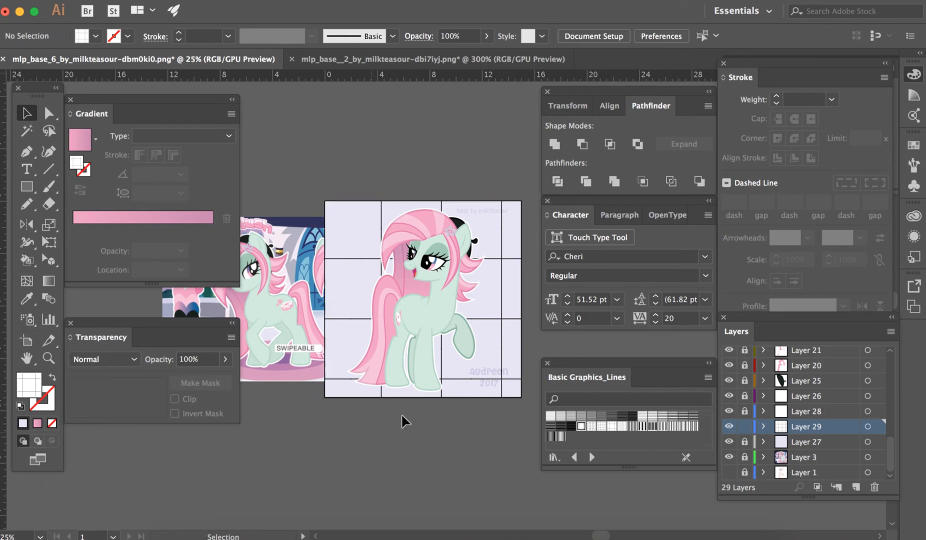
- Try an unscaled grid-patterned rectangle over the whole artboard on a new layer with Layer 29 hidden, and delete the rectangle
click(728, 426)
click(856, 486)
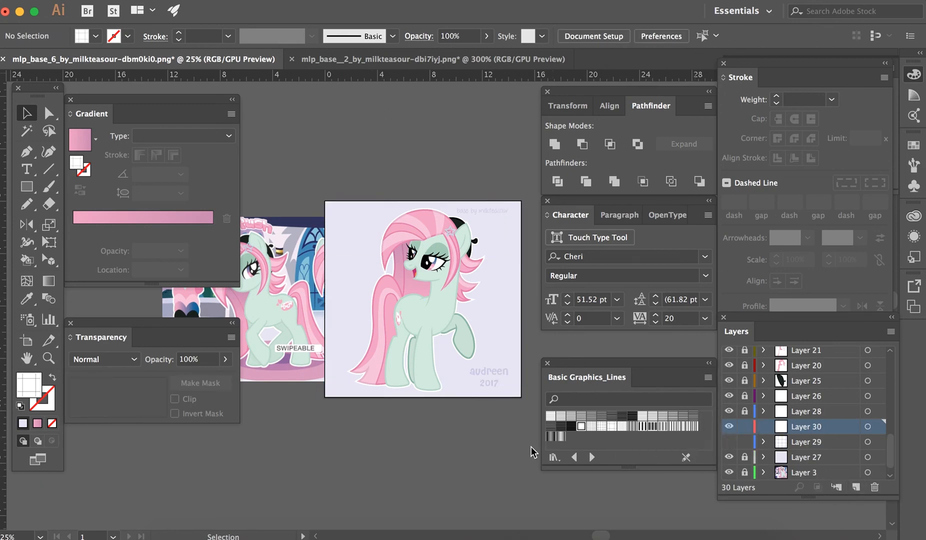
key(m)
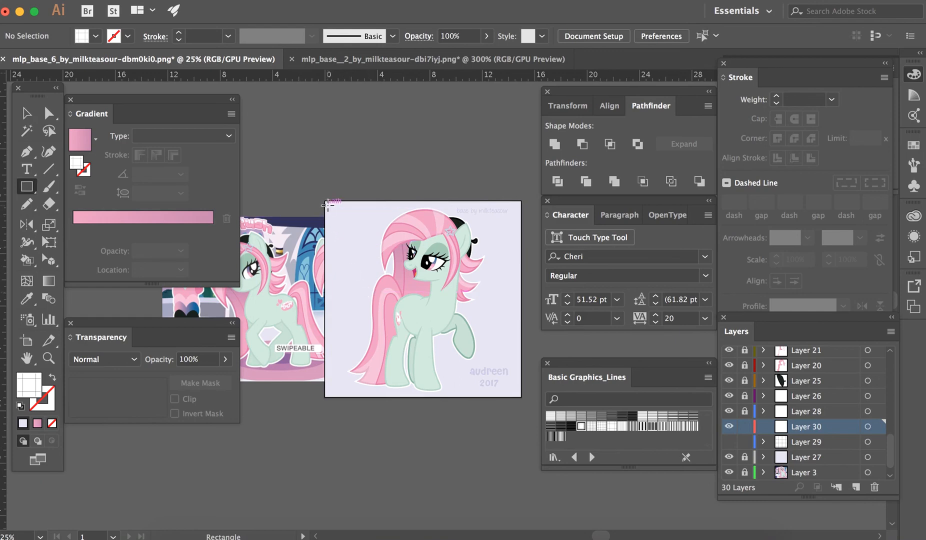
drag(326, 202, 523, 395)
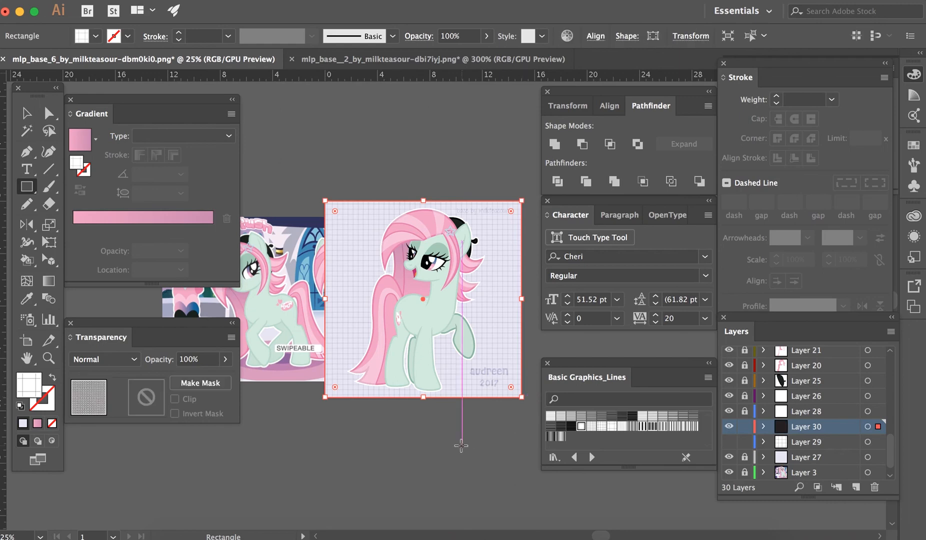
key(v)
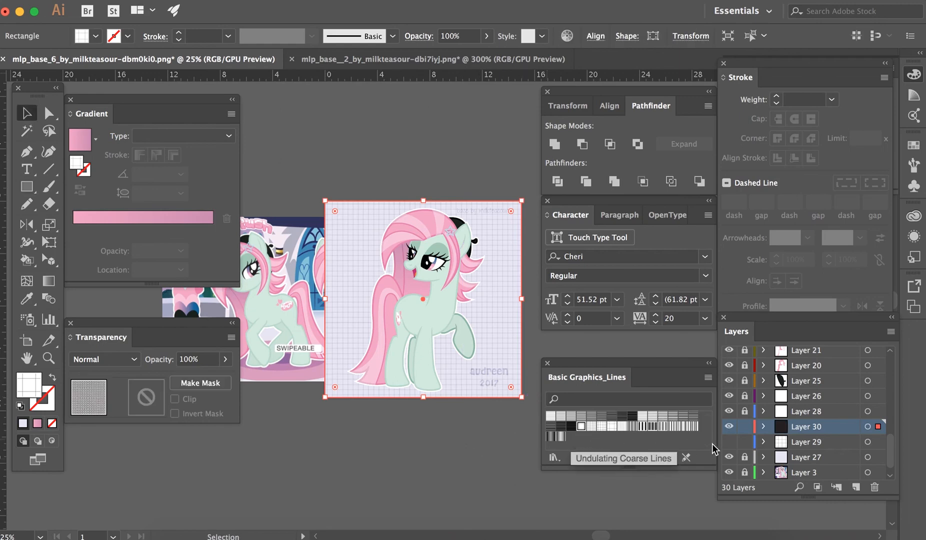
key(Delete)
- Show Layer 29 again, set its grid-patterned square to the Overlay blend mode, and deselect it
click(729, 442)
click(765, 442)
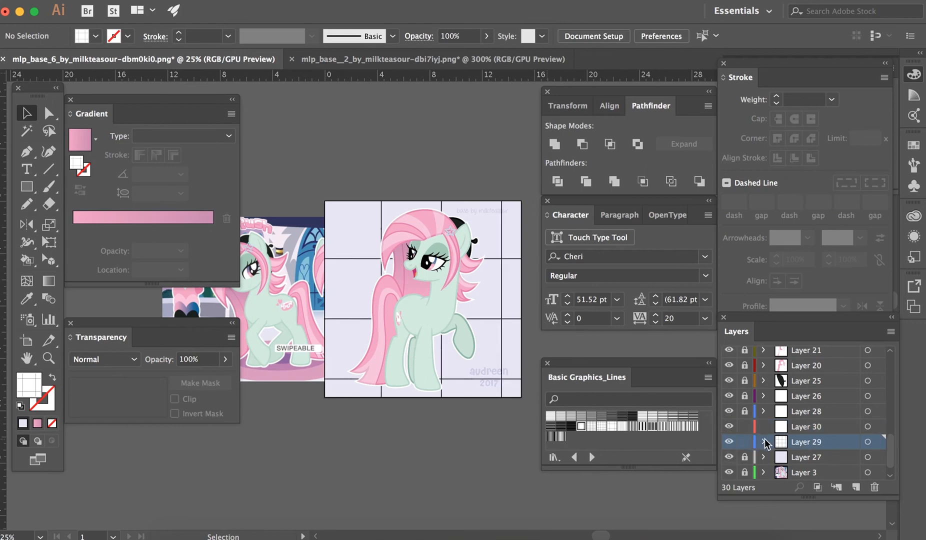
click(382, 293)
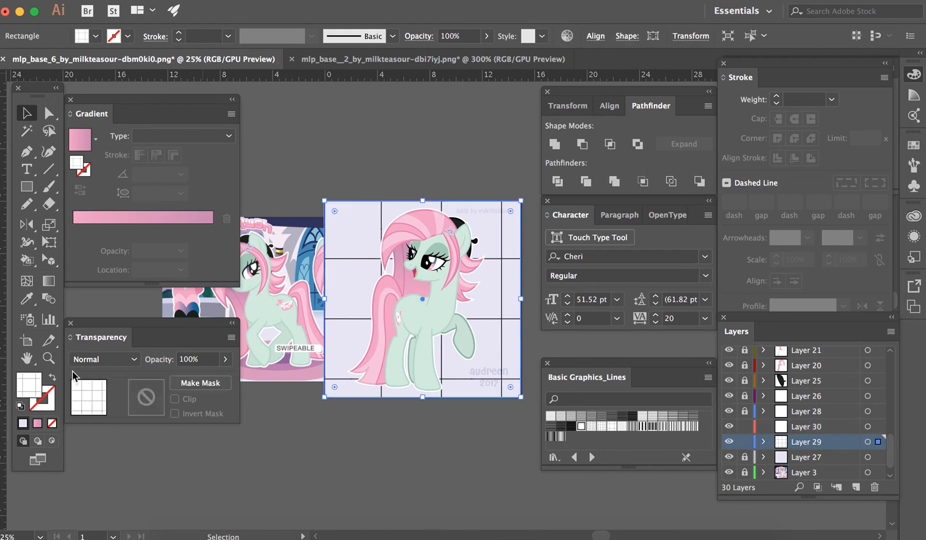
click(96, 360)
click(142, 213)
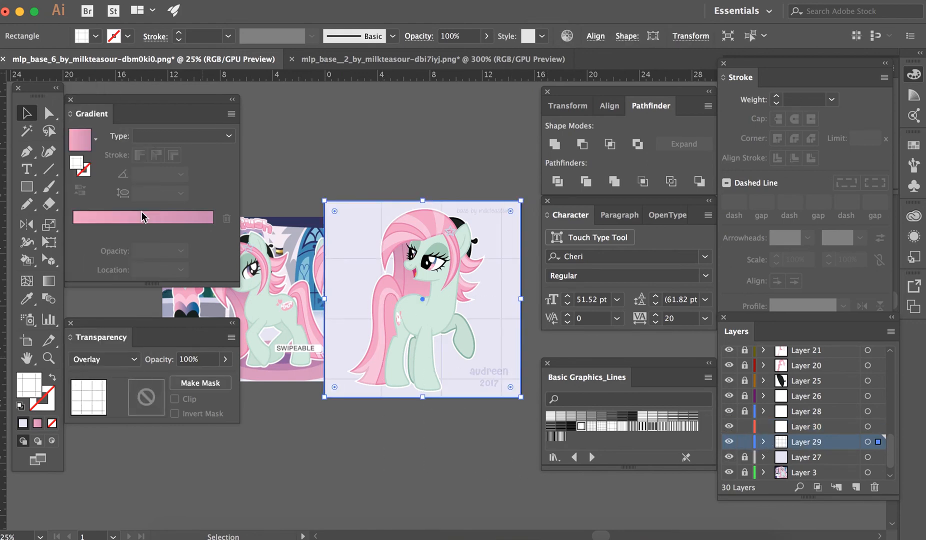
click(265, 397)
key(super+equal)
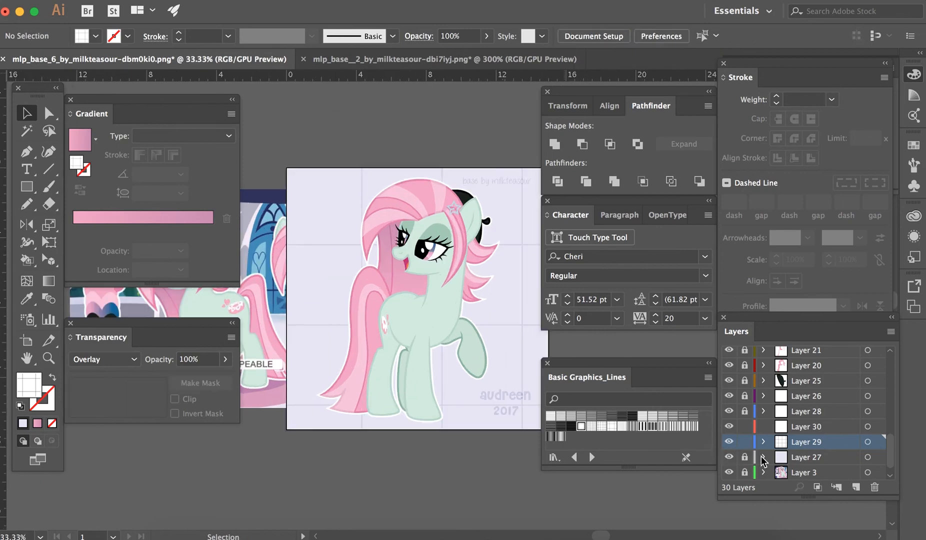
- Lock Layer 29 and, on a new layer directly above it, draw a wide, flat black ellipse without stroke under the pony's hooves
click(744, 441)
click(855, 488)
key(shift+x)
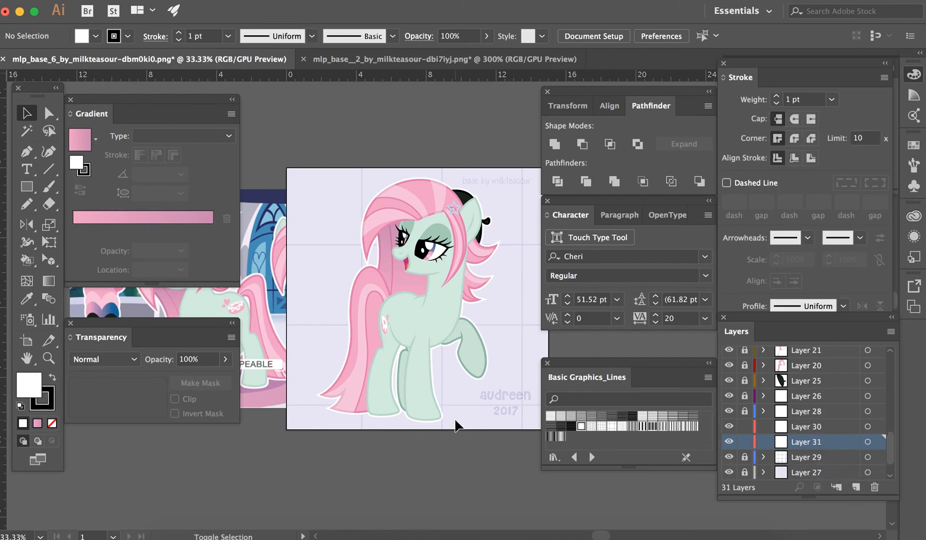
key(slash)
key(l)
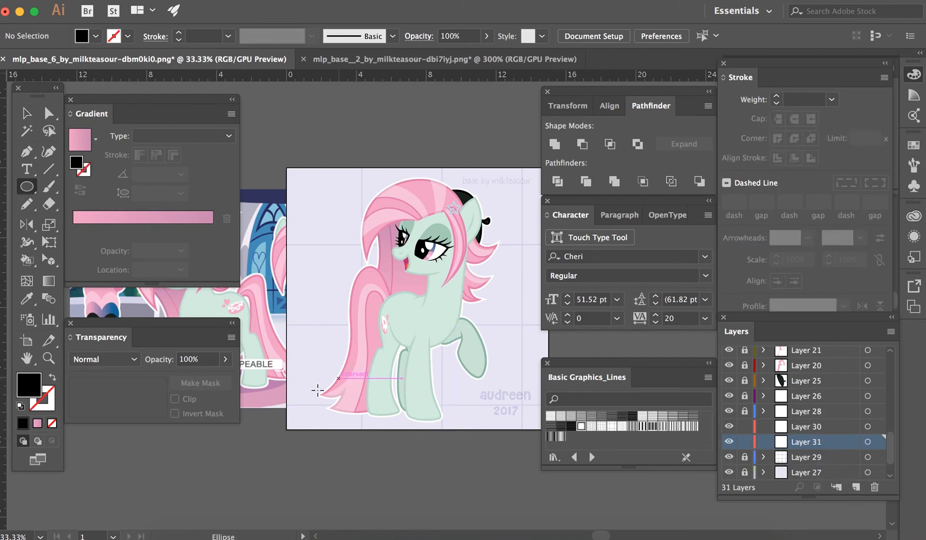
drag(306, 392, 513, 424)
key(v)
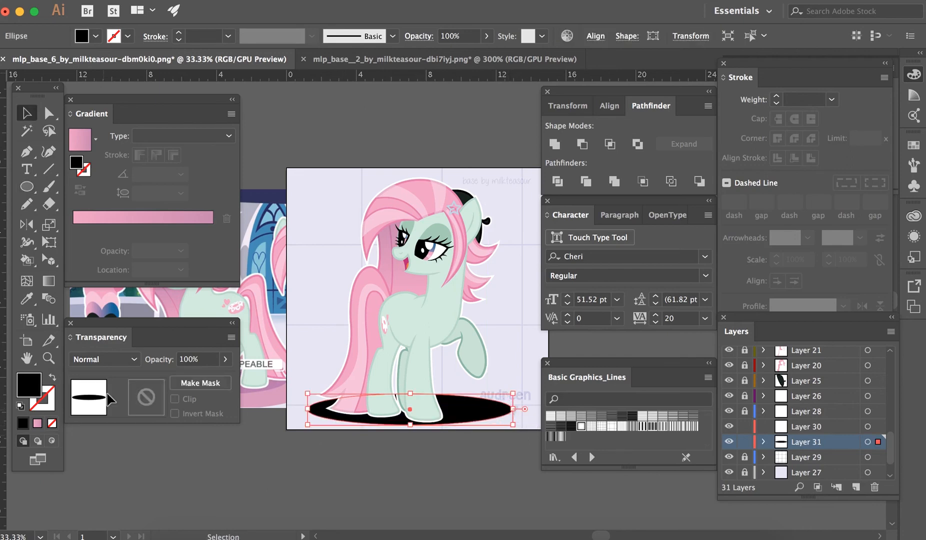
- Set the black ground ellipse to the Overlay blend mode as a shadow, and deselect it
click(131, 359)
click(129, 213)
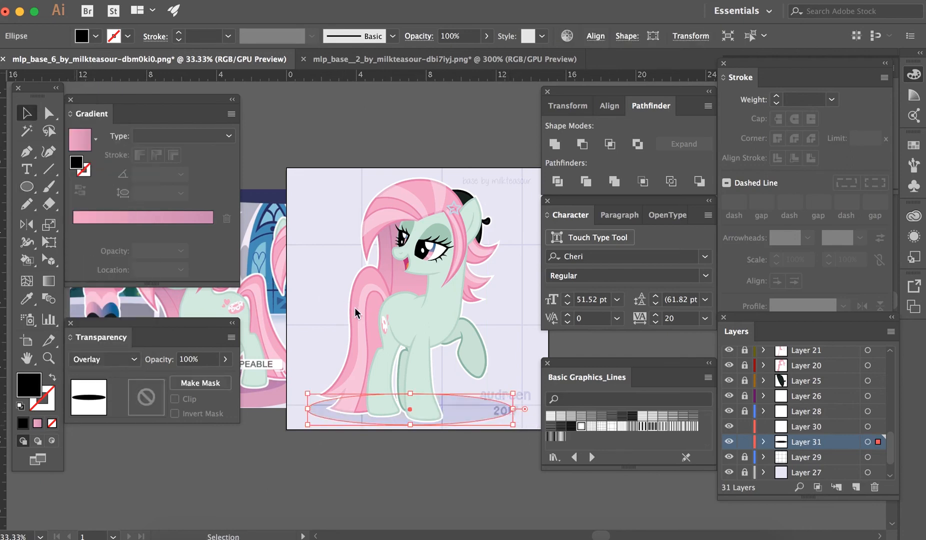
click(329, 388)
scroll(321, 448, right, 1)
scroll(321, 448, right, 1)
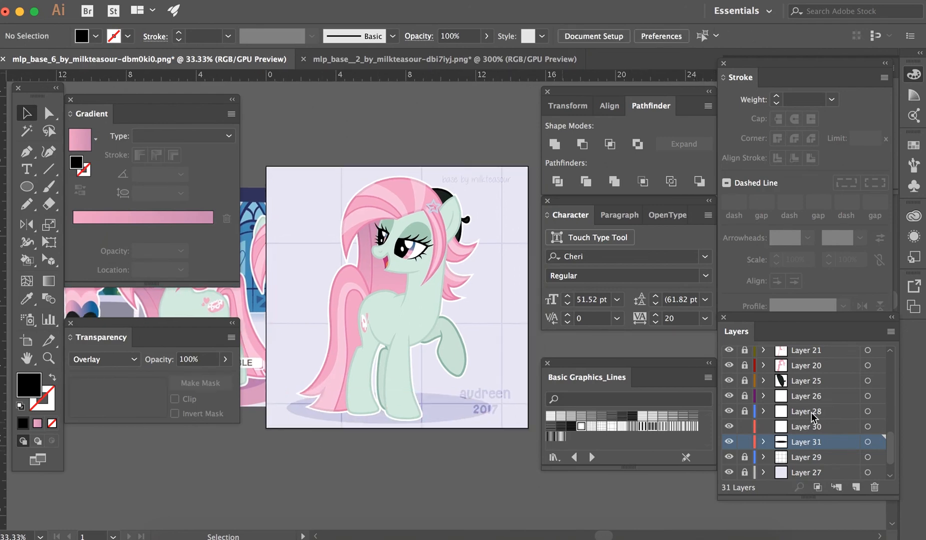
- Unlock Layer 2, move the signature and year text to the artboard's upper-left area beside the mane, and lock the layer again
scroll(758, 430, up, 5)
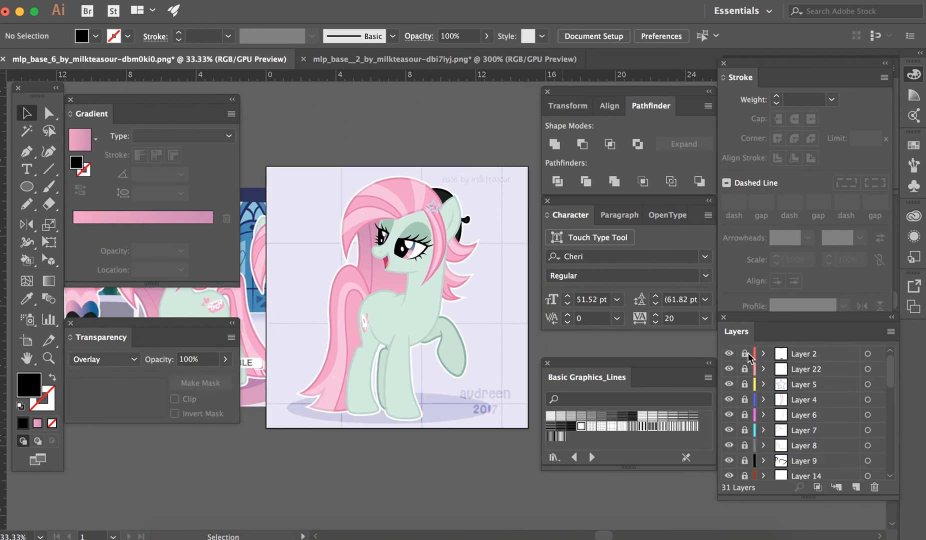
click(745, 353)
drag(488, 406, 300, 231)
click(323, 371)
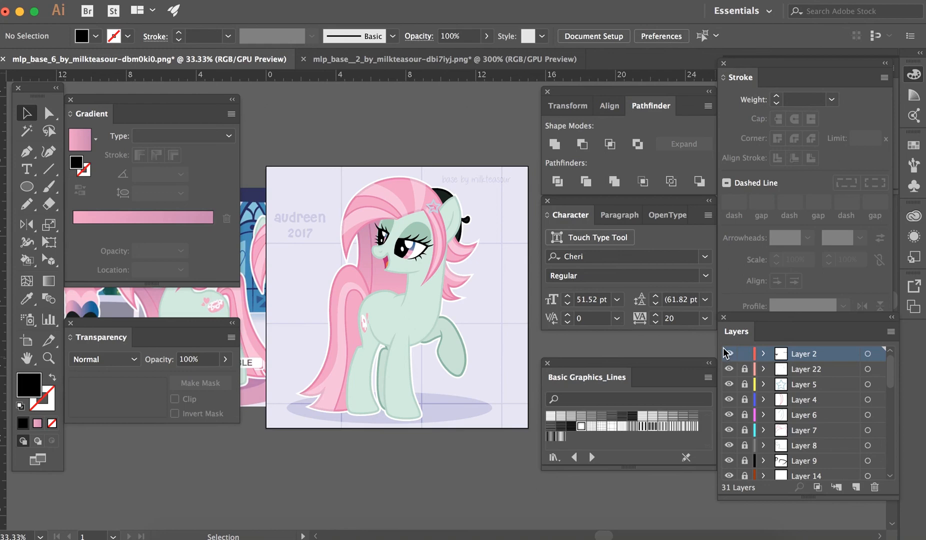
click(743, 358)
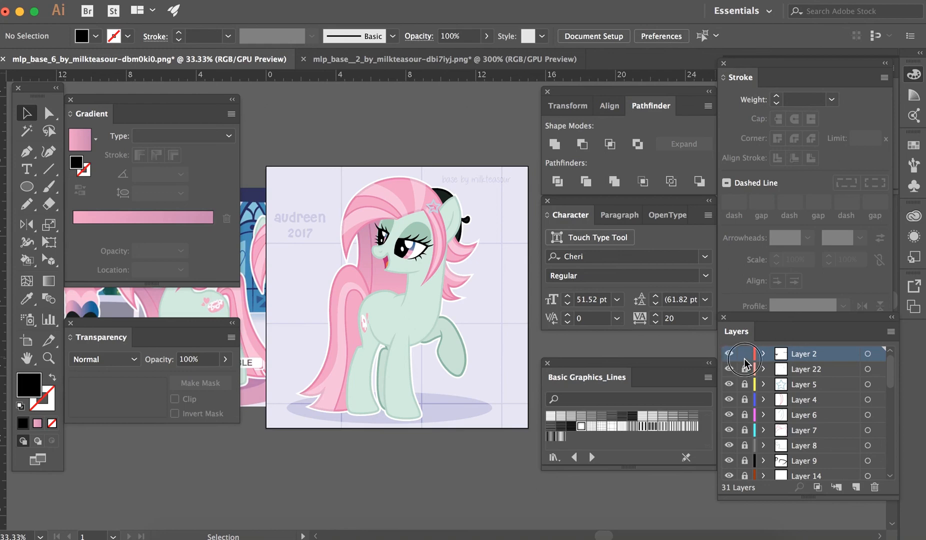